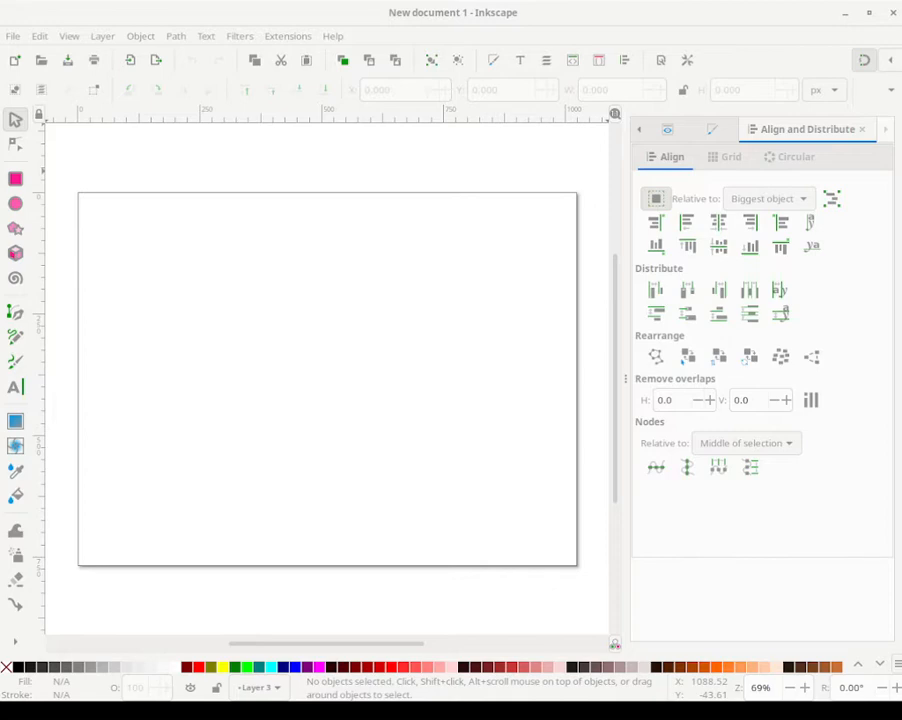
# Step: Draw a short wavy slope line near the page's lower-left corner with the Calligraphy tool
pyautogui.doubleClick(21, 368)
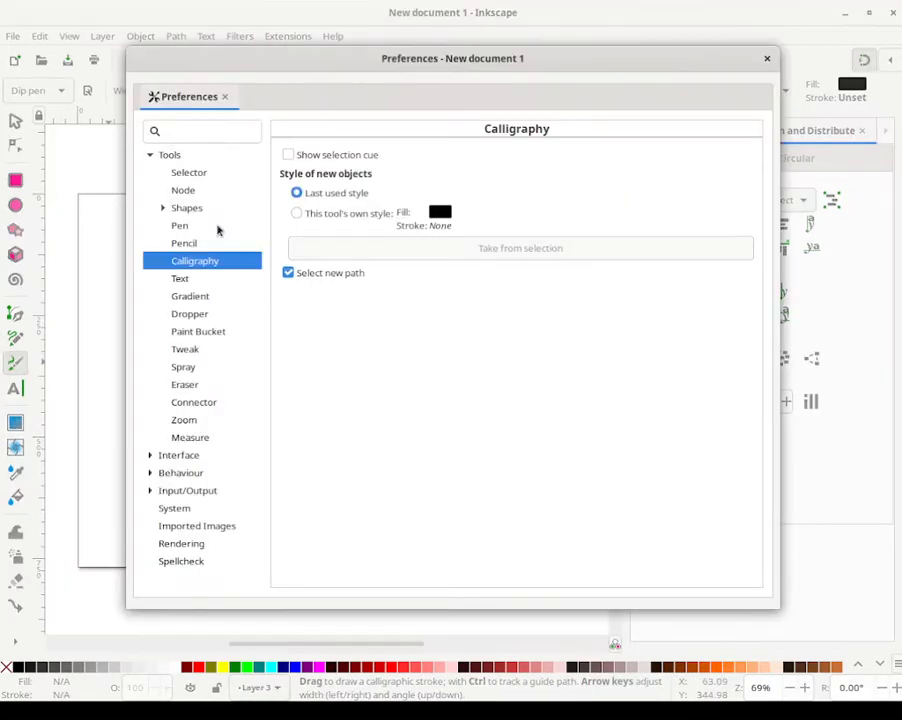
pyautogui.click(767, 58)
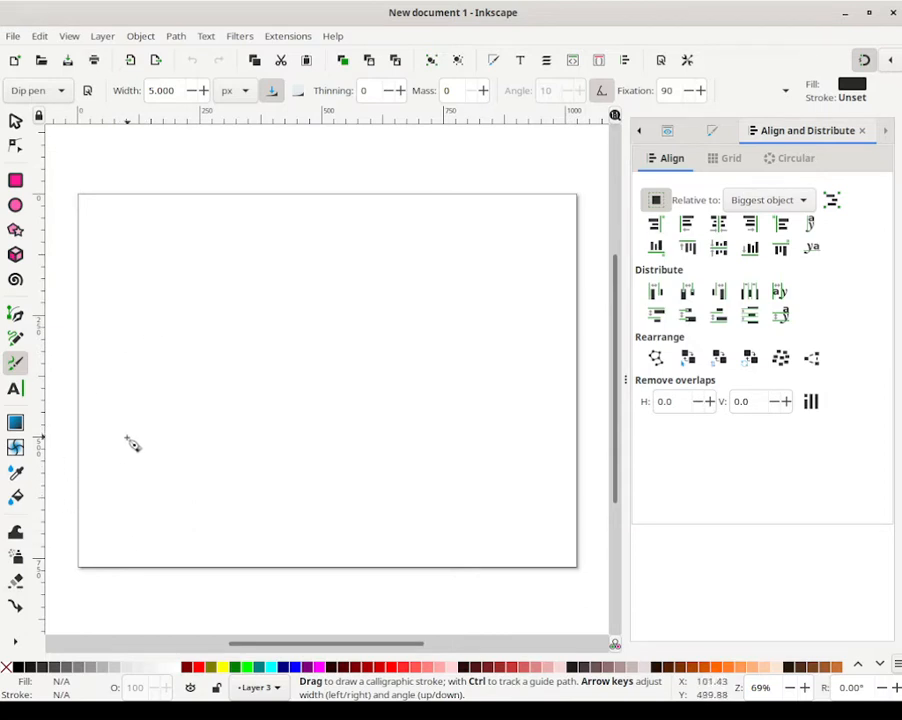
pyautogui.moveTo(103, 441); pyautogui.dragTo(150, 512)
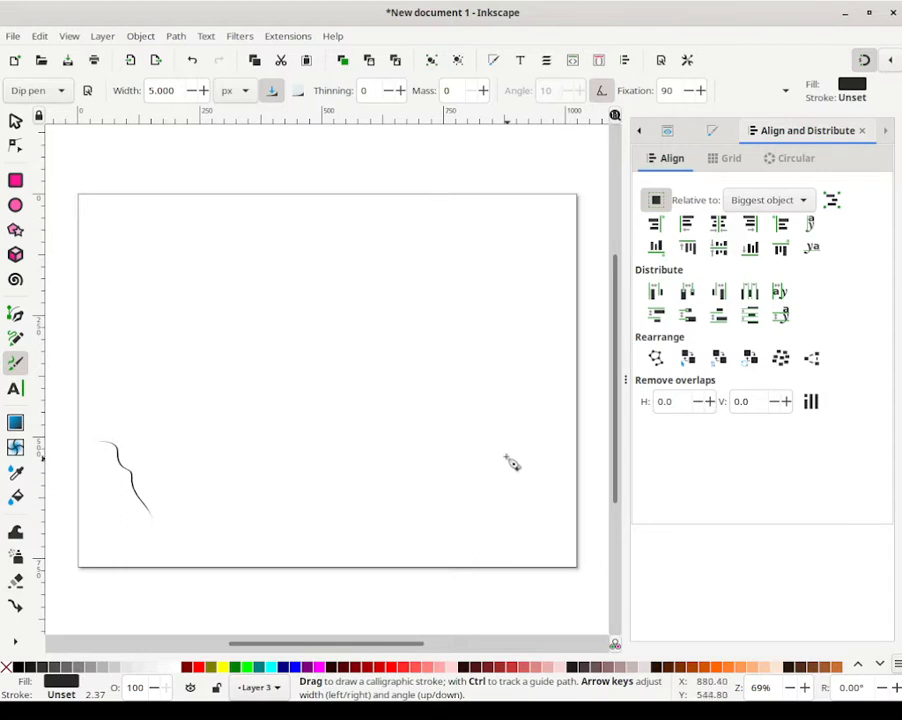
# Step: Sketch a cluster of tall, overlapping wavy seaweed strands along the right side of the page
pyautogui.moveTo(510, 517)
pyautogui.mouseDown()
pyautogui.moveTo(516, 529)
pyautogui.moveTo(533, 315)
pyautogui.moveTo(492, 326)
pyautogui.moveTo(461, 487)
pyautogui.mouseUp()
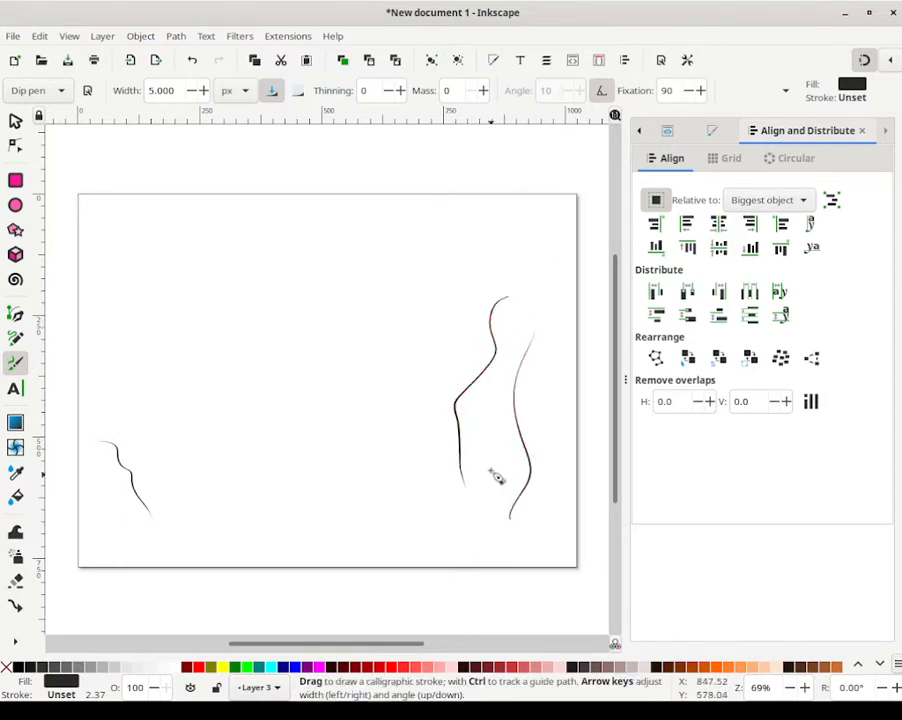
pyautogui.moveTo(512, 278)
pyautogui.mouseDown()
pyautogui.moveTo(509, 326)
pyautogui.moveTo(482, 449)
pyautogui.mouseUp()
pyautogui.moveTo(531, 469)
pyautogui.mouseDown()
pyautogui.moveTo(561, 356)
pyautogui.moveTo(536, 289)
pyautogui.moveTo(548, 432)
pyautogui.mouseUp()
pyautogui.moveTo(561, 479)
pyautogui.mouseDown()
pyautogui.moveTo(561, 321)
pyautogui.moveTo(491, 332)
pyautogui.moveTo(517, 494)
pyautogui.mouseUp()
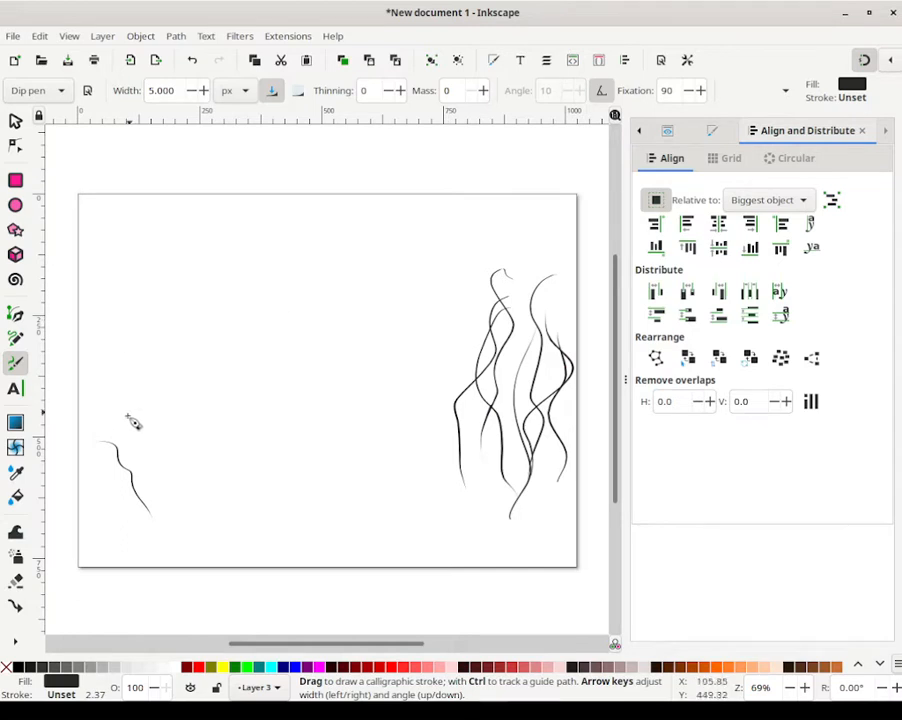
# Step: Add more slope lines in the page's lower-left corner and sketch a sloping seabed beneath the seaweed strands
pyautogui.moveTo(82, 424)
pyautogui.mouseDown()
pyautogui.moveTo(177, 527)
pyautogui.moveTo(115, 432)
pyautogui.moveTo(57, 397)
pyautogui.mouseUp()
pyautogui.moveTo(184, 538); pyautogui.dragTo(312, 578)
pyautogui.moveTo(407, 523)
pyautogui.mouseDown()
pyautogui.moveTo(576, 471)
pyautogui.moveTo(553, 468)
pyautogui.moveTo(454, 498)
pyautogui.moveTo(496, 467)
pyautogui.moveTo(486, 476)
pyautogui.moveTo(548, 450)
pyautogui.moveTo(395, 541)
pyautogui.mouseUp()
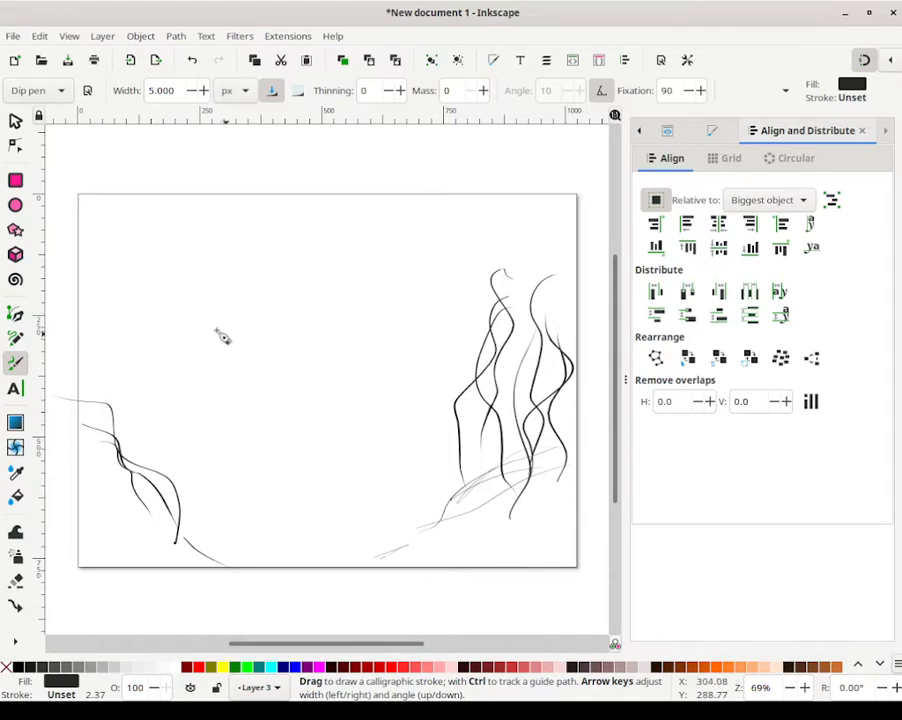
# Step: Sketch faint horizontal lines and a slanted elongated oval in the middle of the page
pyautogui.moveTo(221, 326); pyautogui.dragTo(240, 321)
pyautogui.moveTo(256, 320); pyautogui.dragTo(294, 328)
pyautogui.moveTo(258, 367); pyautogui.dragTo(328, 364)
pyautogui.moveTo(276, 410); pyautogui.dragTo(341, 412)
pyautogui.moveTo(350, 427); pyautogui.dragTo(373, 419)
pyautogui.moveTo(325, 327); pyautogui.dragTo(396, 321)
pyautogui.moveTo(360, 370); pyautogui.dragTo(281, 421)
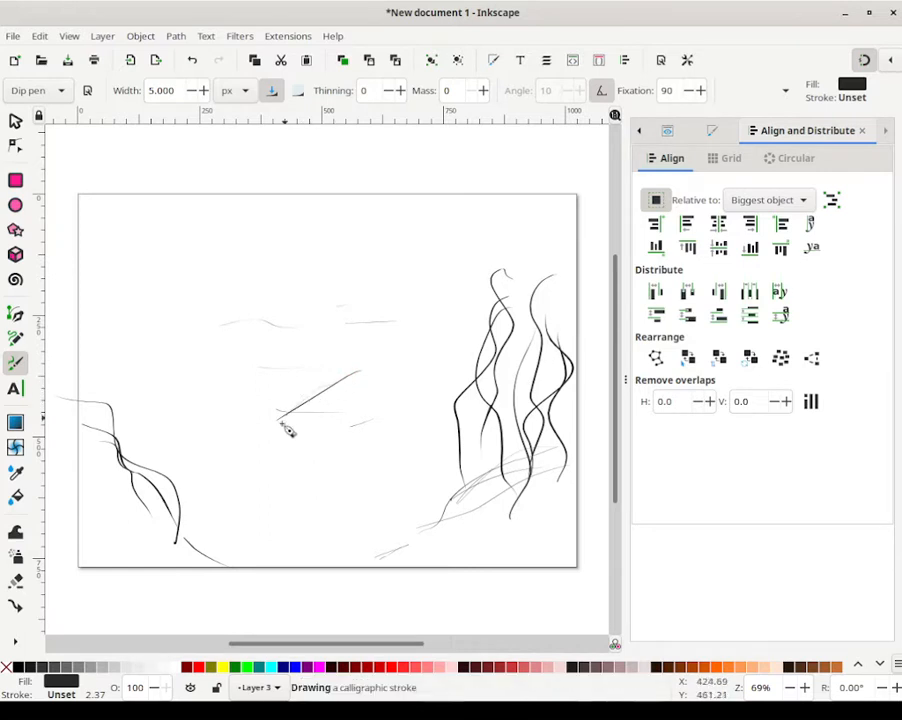
pyautogui.moveTo(347, 366)
pyautogui.mouseDown()
pyautogui.moveTo(324, 372)
pyautogui.moveTo(272, 432)
pyautogui.moveTo(369, 421)
pyautogui.moveTo(367, 361)
pyautogui.moveTo(302, 423)
pyautogui.moveTo(354, 430)
pyautogui.moveTo(374, 377)
pyautogui.mouseUp()
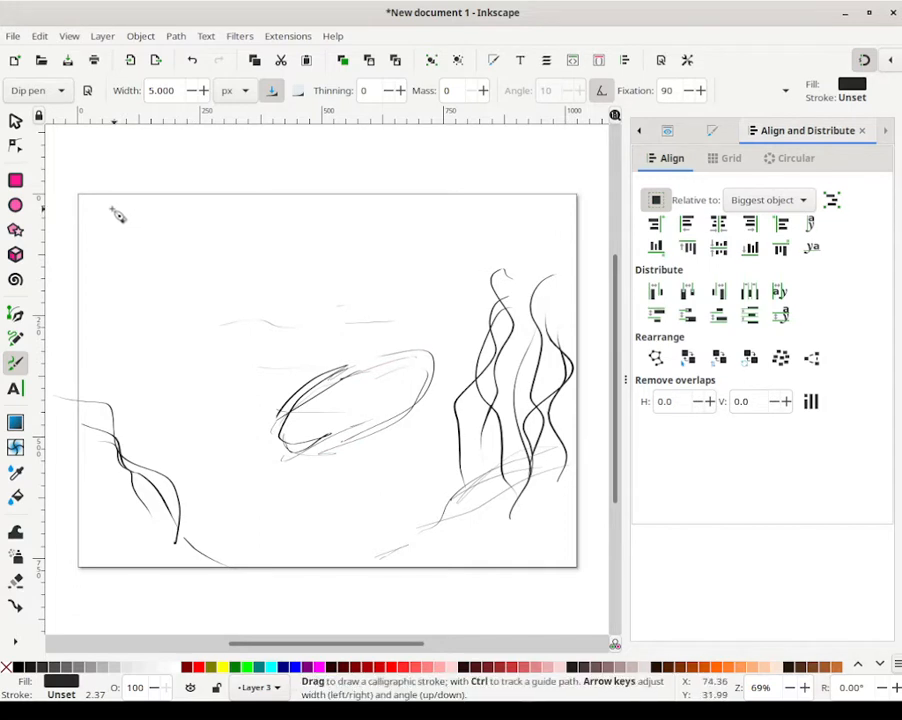
# Step: Sketch light, wavy water-surface lines across the full width of the page's top edge
pyautogui.moveTo(90, 208)
pyautogui.mouseDown()
pyautogui.moveTo(285, 219)
pyautogui.moveTo(503, 211)
pyautogui.moveTo(545, 221)
pyautogui.moveTo(141, 203)
pyautogui.moveTo(157, 215)
pyautogui.moveTo(220, 219)
pyautogui.mouseUp()
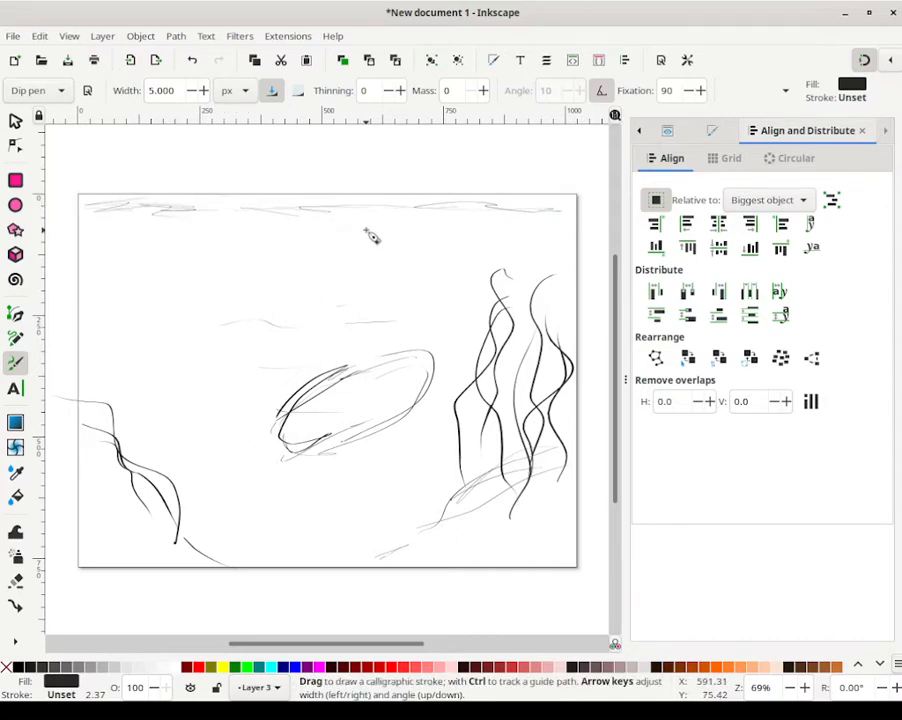
pyautogui.press('super')
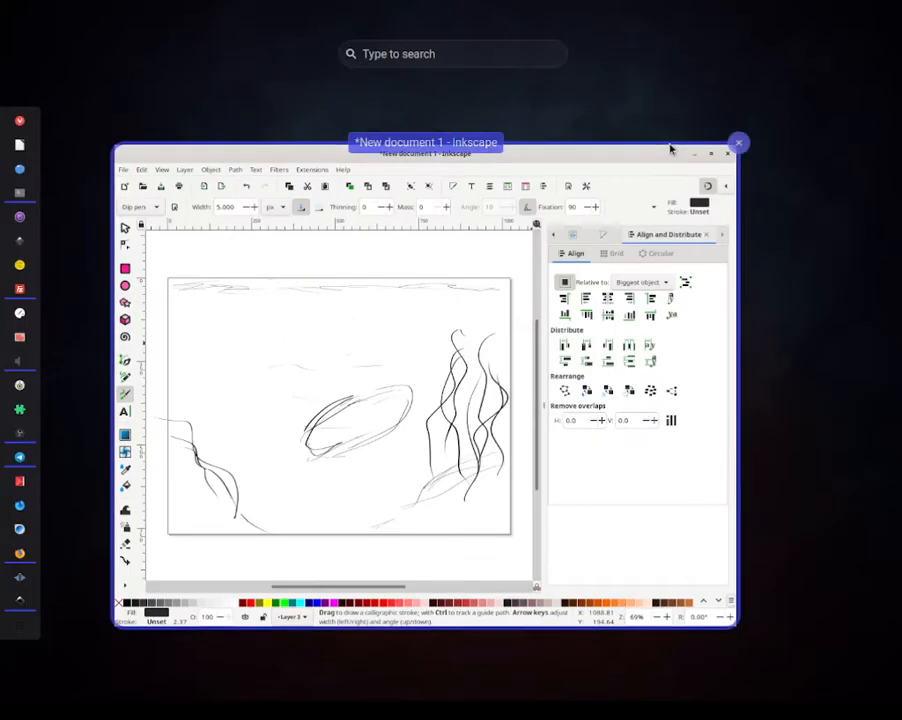
pyautogui.click(598, 158)
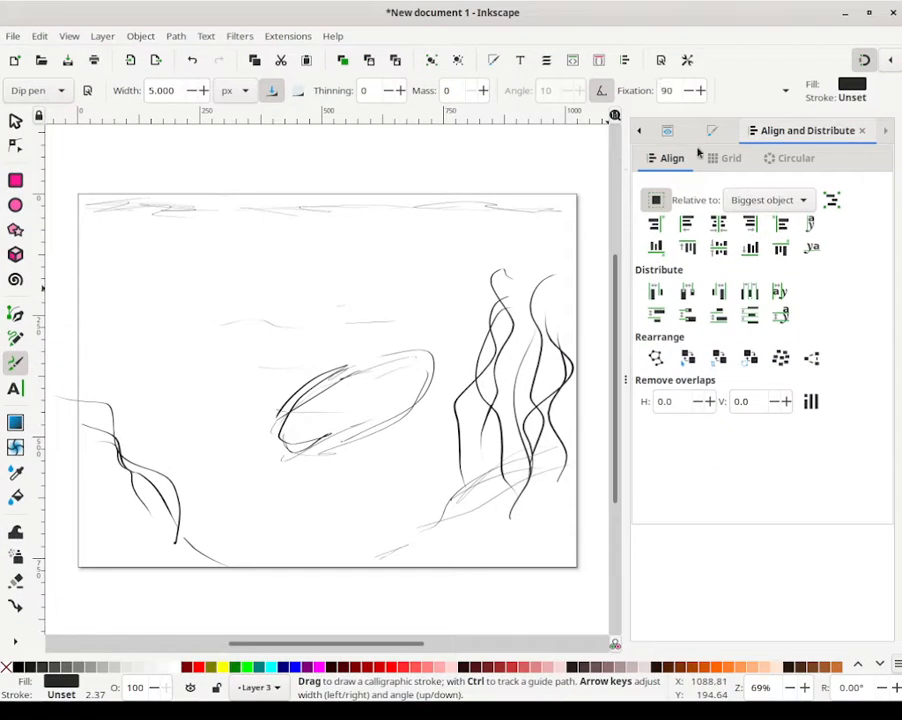
# Step: Display the document's layers and hide Layer 3, which holds the rough sketch
pyautogui.click(546, 60)
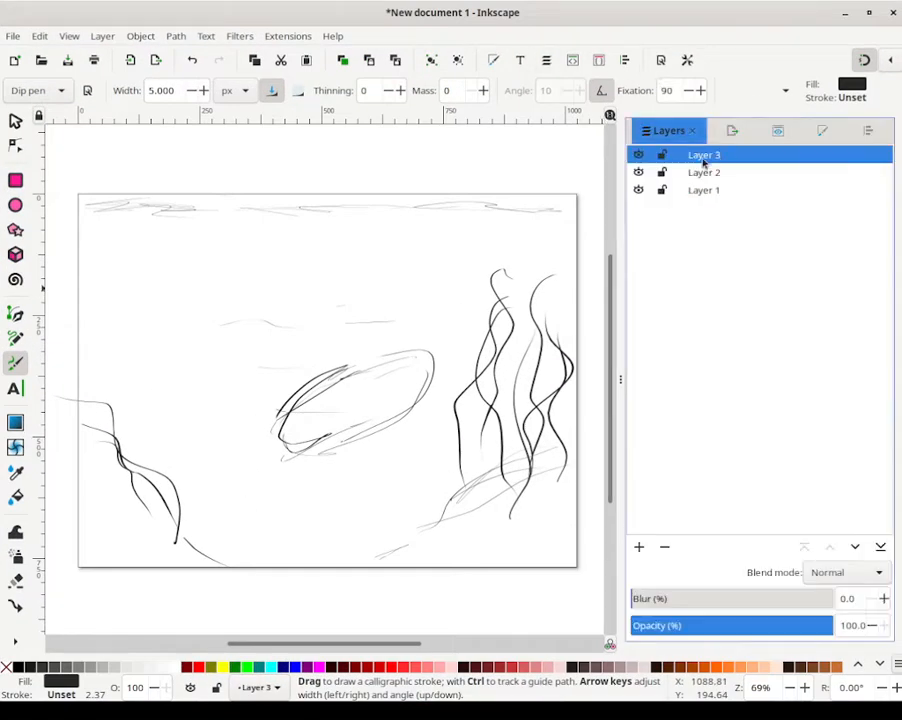
pyautogui.click(639, 154)
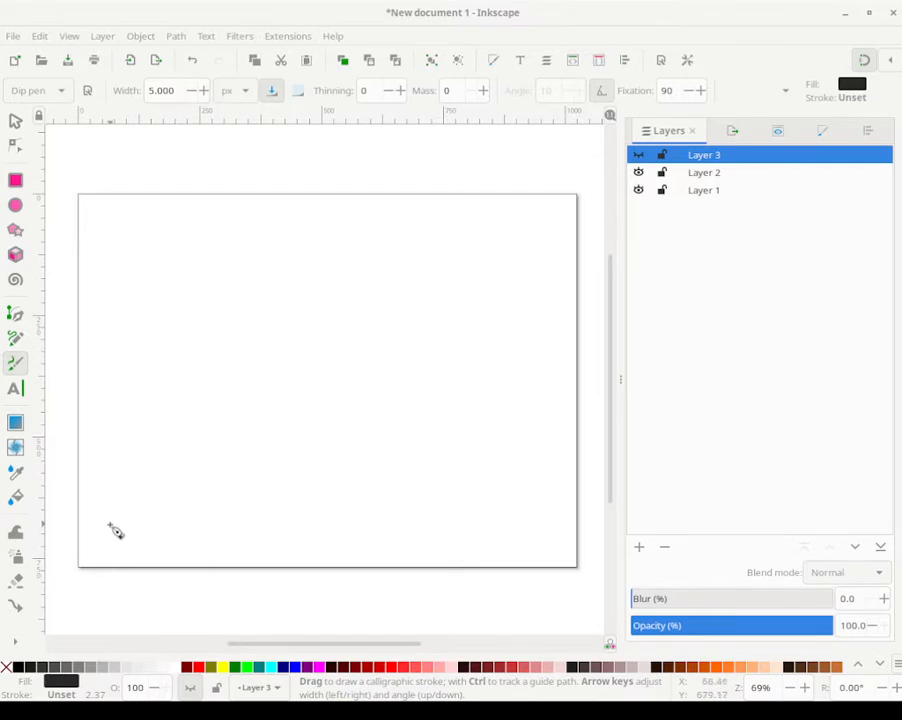
# Step: Set the calligraphy pen's width to 2 px and its fill colour to black for work in the page's lower-left corner
pyautogui.press('ctrl')
pyautogui.moveTo(88, 560)
pyautogui.mouseDown()
pyautogui.moveTo(102, 556)
pyautogui.moveTo(96, 535)
pyautogui.moveTo(157, 563)
pyautogui.mouseUp()
pyautogui.scroll(1, 104, 550)
pyautogui.scroll(1, 198, 543)
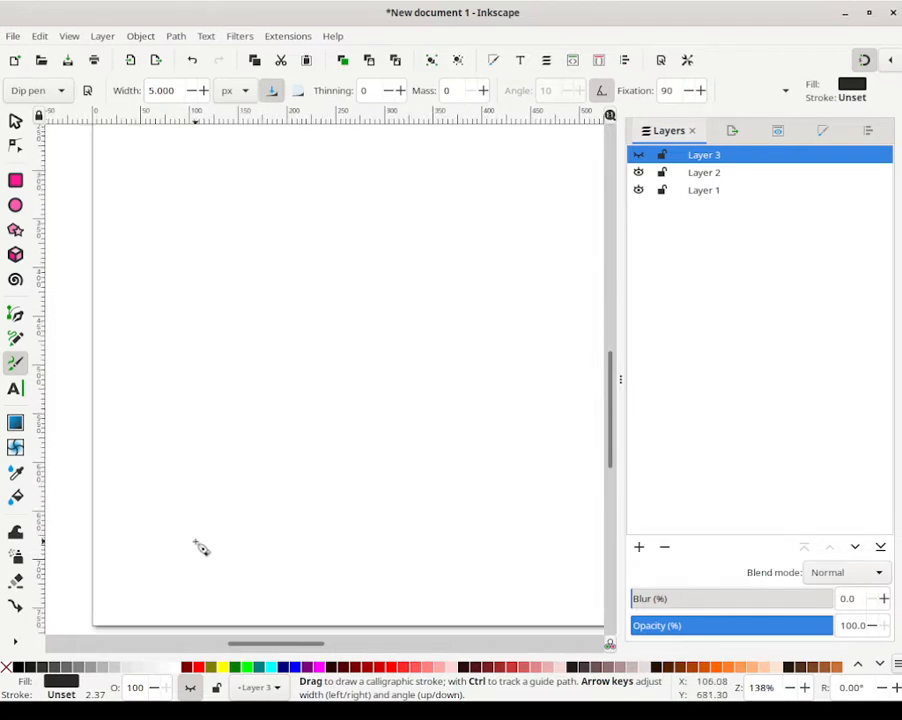
pyautogui.scroll(1, 156, 528)
pyautogui.scroll(-2, 214, 514)
pyautogui.scroll(1, 212, 502)
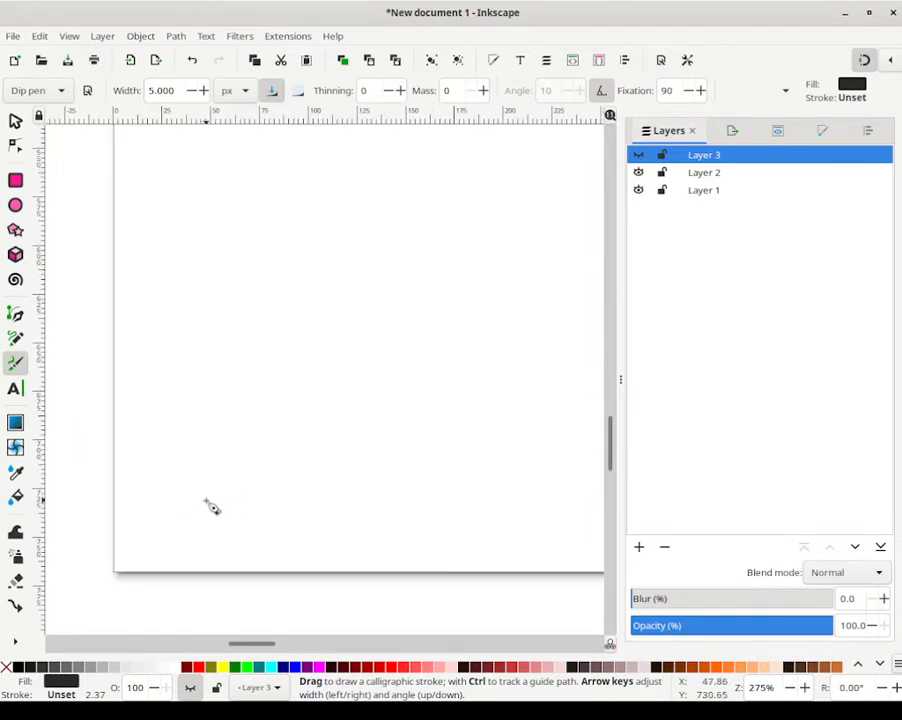
pyautogui.scroll(1, 212, 507)
pyautogui.click(190, 91)
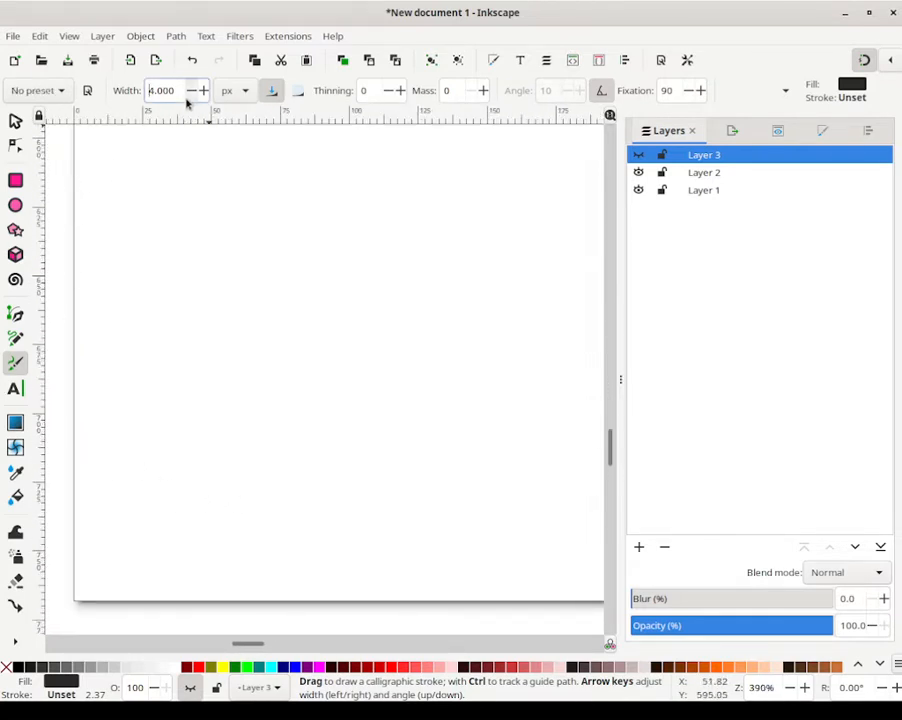
pyautogui.click(191, 91)
pyautogui.click(191, 91)
pyautogui.click(203, 91)
pyautogui.click(191, 91)
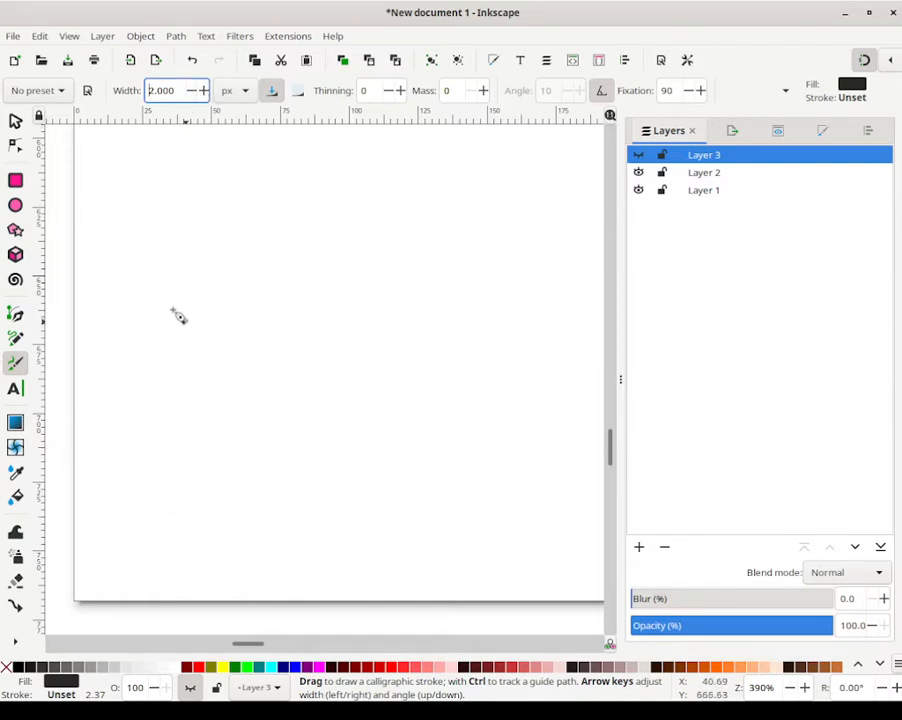
pyautogui.click(88, 280)
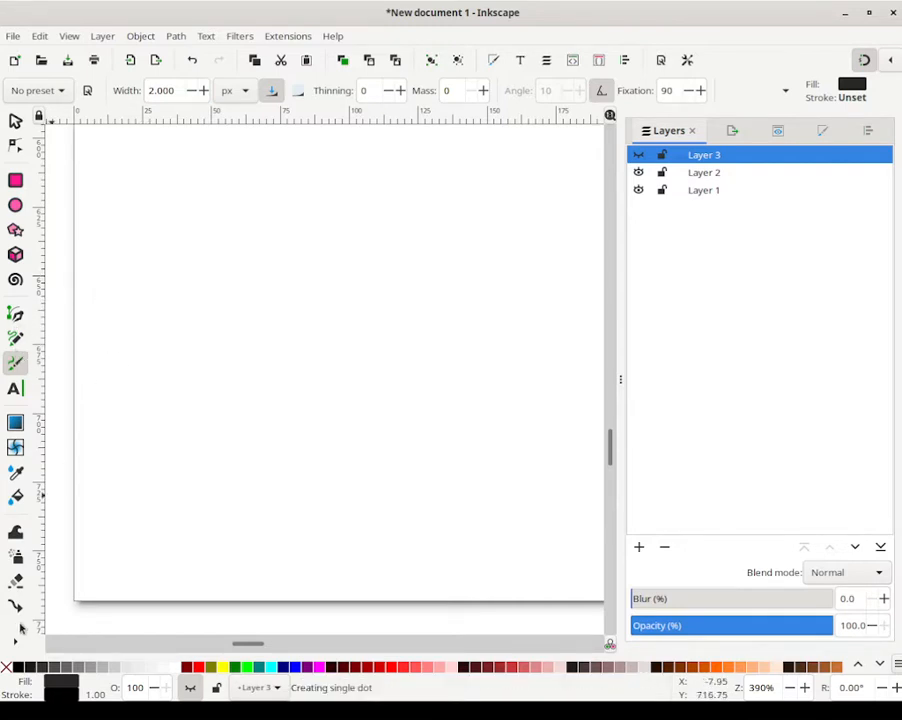
pyautogui.click(18, 667)
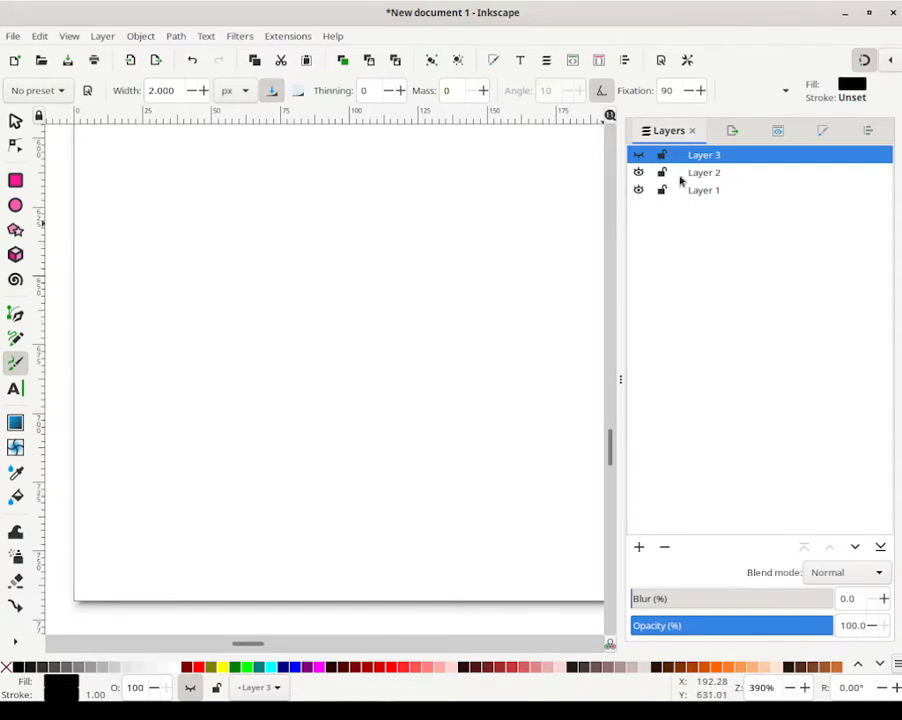
# Step: Lock Layer 3 and Layer 2 and make Layer 1 the active drawing layer
pyautogui.click(662, 157)
pyautogui.click(677, 172)
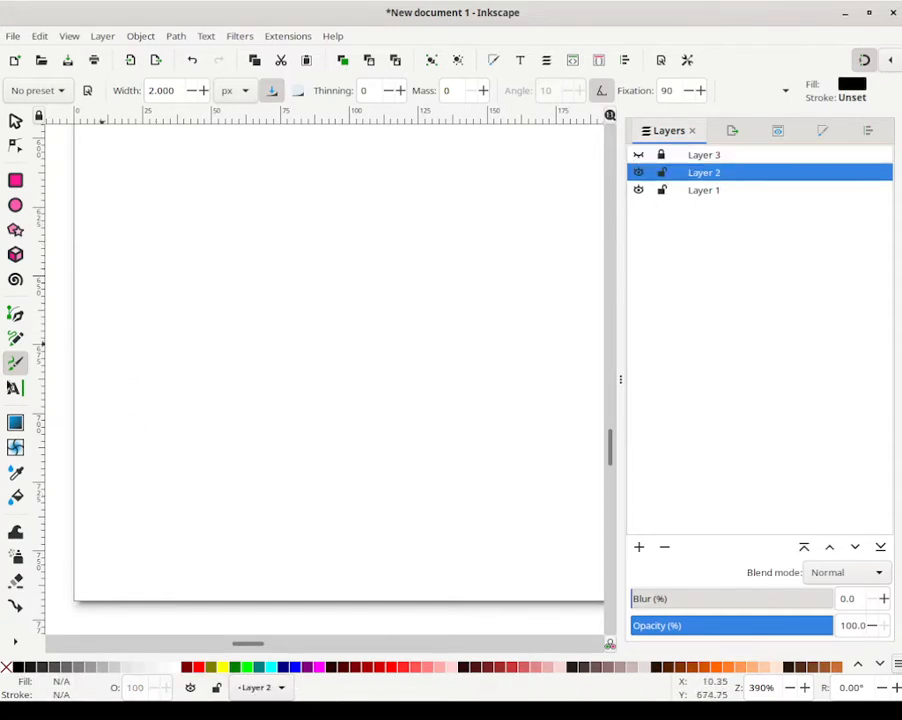
pyautogui.moveTo(86, 401); pyautogui.dragTo(122, 407)
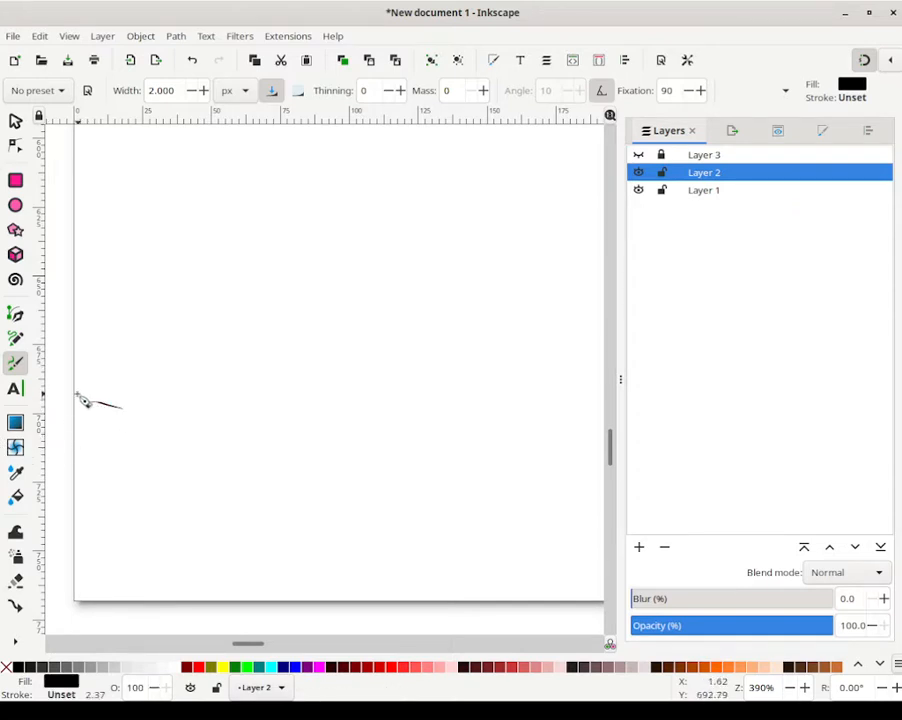
pyautogui.hotkey('ctrl', 'z')
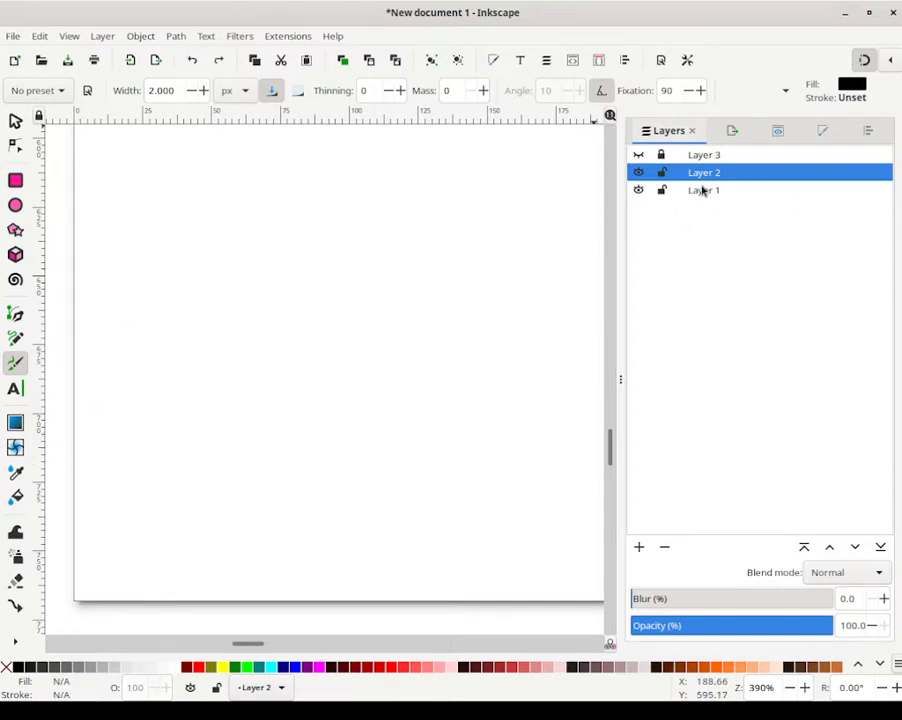
pyautogui.click(698, 190)
pyautogui.click(662, 172)
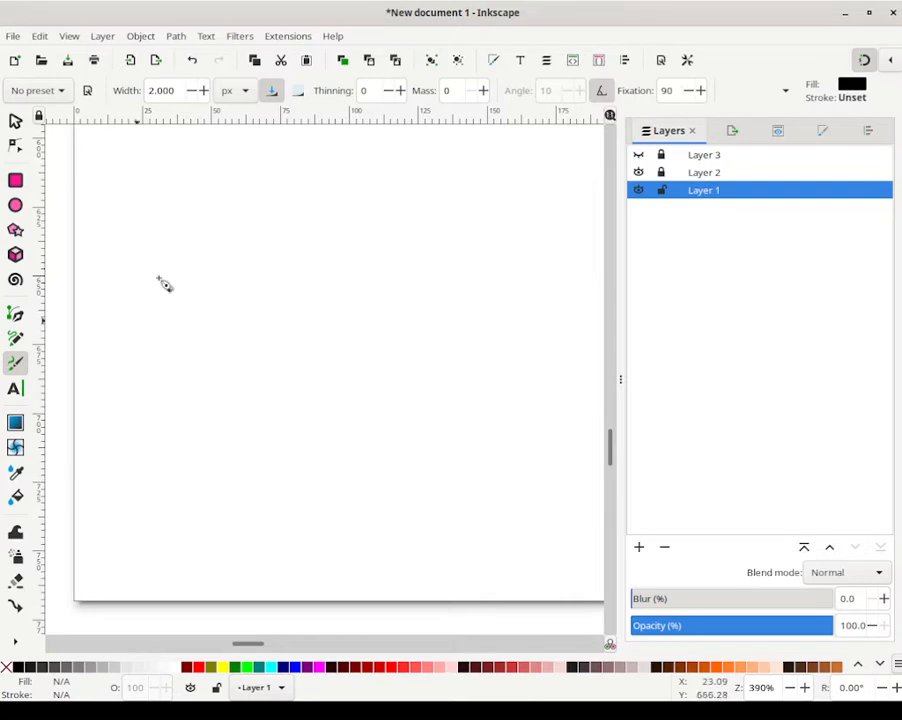
# Step: Set the pen width to 1 px and sketch a bumpy rock slope about 110 px wide from the page's left edge to its bottom edge
pyautogui.click(191, 90)
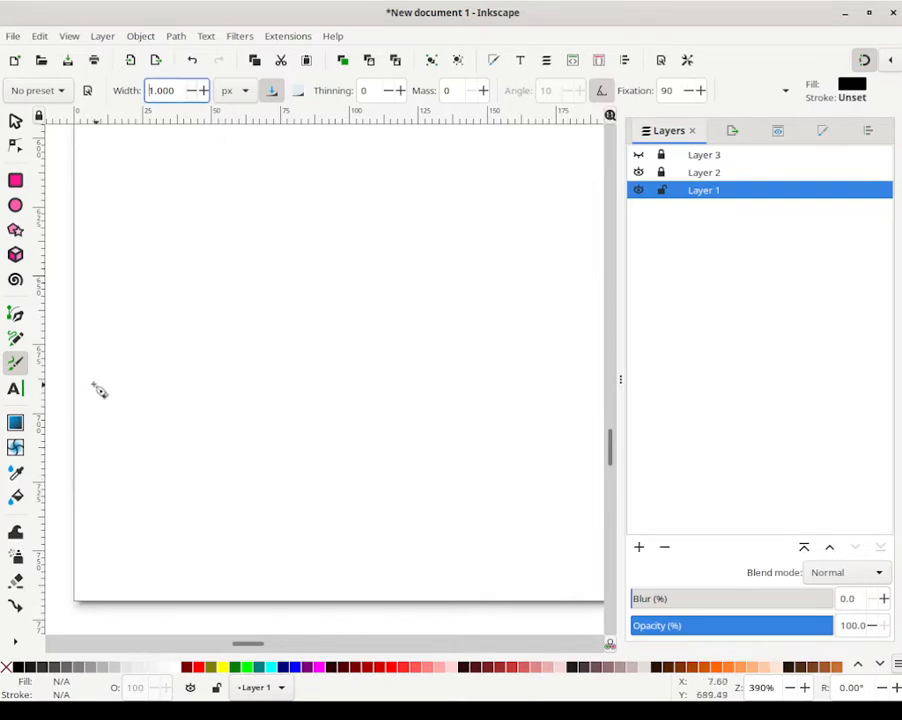
pyautogui.moveTo(89, 384)
pyautogui.mouseDown()
pyautogui.moveTo(149, 405)
pyautogui.moveTo(161, 434)
pyautogui.moveTo(185, 437)
pyautogui.moveTo(203, 484)
pyautogui.mouseUp()
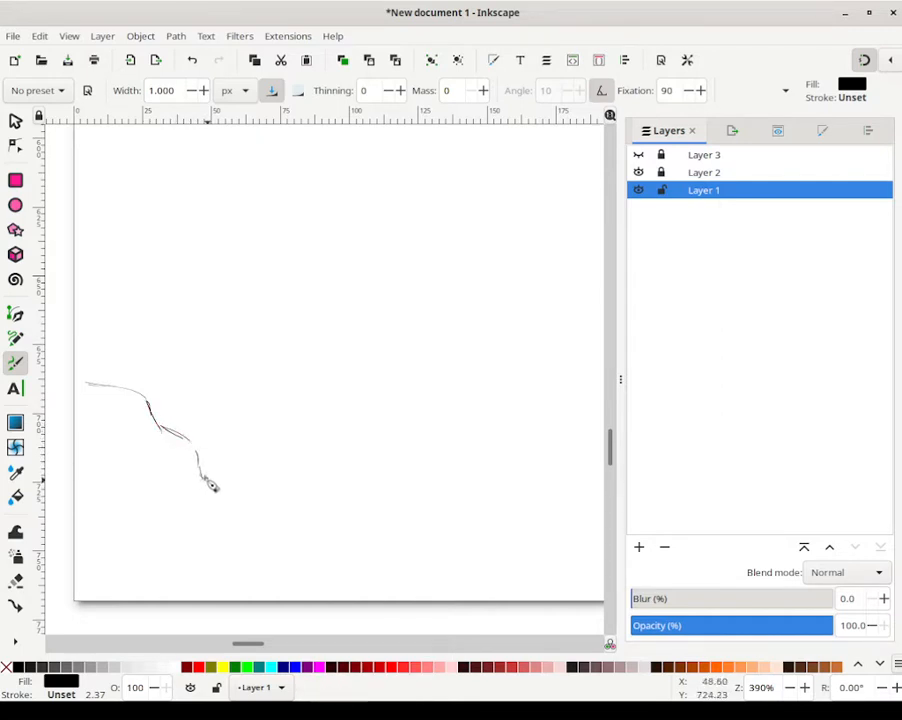
pyautogui.moveTo(207, 483)
pyautogui.mouseDown()
pyautogui.moveTo(254, 516)
pyautogui.moveTo(231, 496)
pyautogui.moveTo(260, 536)
pyautogui.moveTo(222, 495)
pyautogui.moveTo(269, 556)
pyautogui.moveTo(282, 563)
pyautogui.moveTo(262, 538)
pyautogui.moveTo(345, 600)
pyautogui.mouseUp()
pyautogui.moveTo(303, 570)
pyautogui.mouseDown()
pyautogui.moveTo(382, 602)
pyautogui.moveTo(316, 580)
pyautogui.moveTo(284, 554)
pyautogui.moveTo(350, 595)
pyautogui.mouseUp()
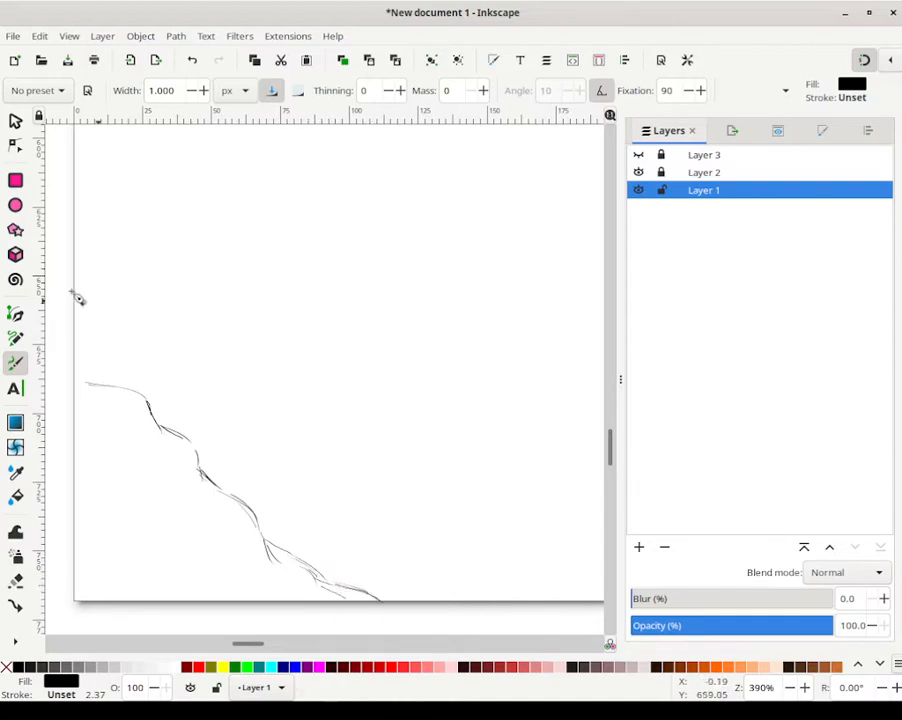
pyautogui.moveTo(81, 370)
pyautogui.mouseDown()
pyautogui.moveTo(153, 407)
pyautogui.moveTo(139, 398)
pyautogui.moveTo(176, 443)
pyautogui.moveTo(125, 392)
pyautogui.moveTo(103, 388)
pyautogui.moveTo(144, 402)
pyautogui.moveTo(112, 392)
pyautogui.moveTo(175, 434)
pyautogui.moveTo(205, 473)
pyautogui.moveTo(197, 450)
pyautogui.moveTo(226, 498)
pyautogui.moveTo(234, 505)
pyautogui.moveTo(223, 488)
pyautogui.moveTo(258, 511)
pyautogui.moveTo(229, 496)
pyautogui.moveTo(263, 536)
pyautogui.moveTo(257, 519)
pyautogui.moveTo(268, 541)
pyautogui.moveTo(264, 519)
pyautogui.moveTo(307, 562)
pyautogui.moveTo(300, 546)
pyautogui.moveTo(270, 538)
pyautogui.moveTo(282, 556)
pyautogui.moveTo(273, 540)
pyautogui.moveTo(335, 582)
pyautogui.moveTo(269, 533)
pyautogui.moveTo(341, 584)
pyautogui.moveTo(272, 540)
pyautogui.moveTo(322, 580)
pyautogui.moveTo(332, 573)
pyautogui.moveTo(390, 607)
pyautogui.mouseUp()
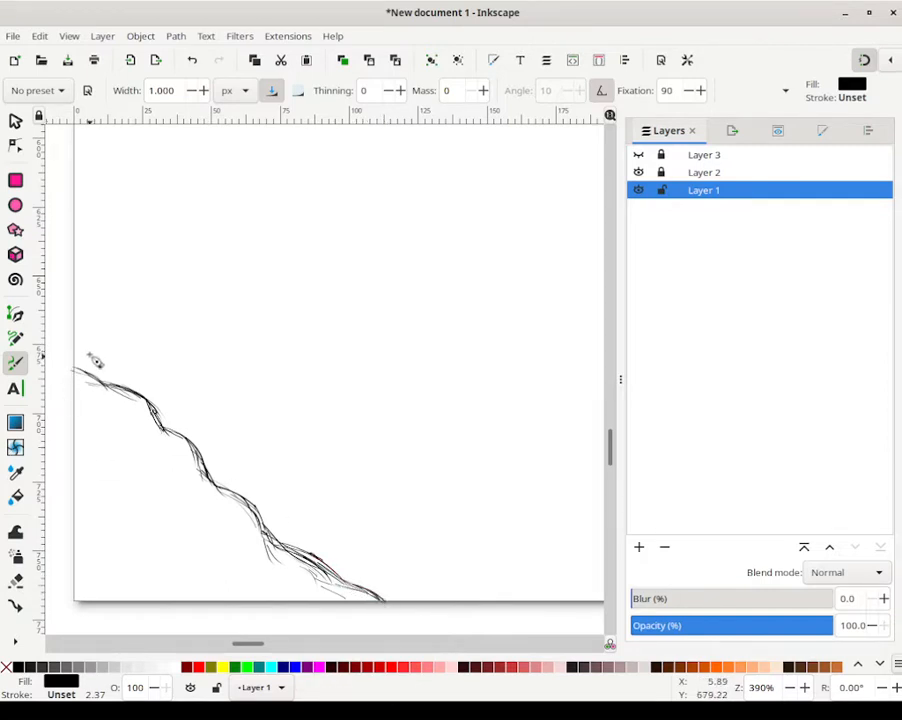
# Step: Sketch a rounded rock above the slope at the page's left edge and darken the slope outline beneath it
pyautogui.moveTo(127, 361)
pyautogui.mouseDown()
pyautogui.moveTo(140, 402)
pyautogui.moveTo(119, 338)
pyautogui.moveTo(76, 315)
pyautogui.moveTo(117, 341)
pyautogui.moveTo(78, 316)
pyautogui.mouseUp()
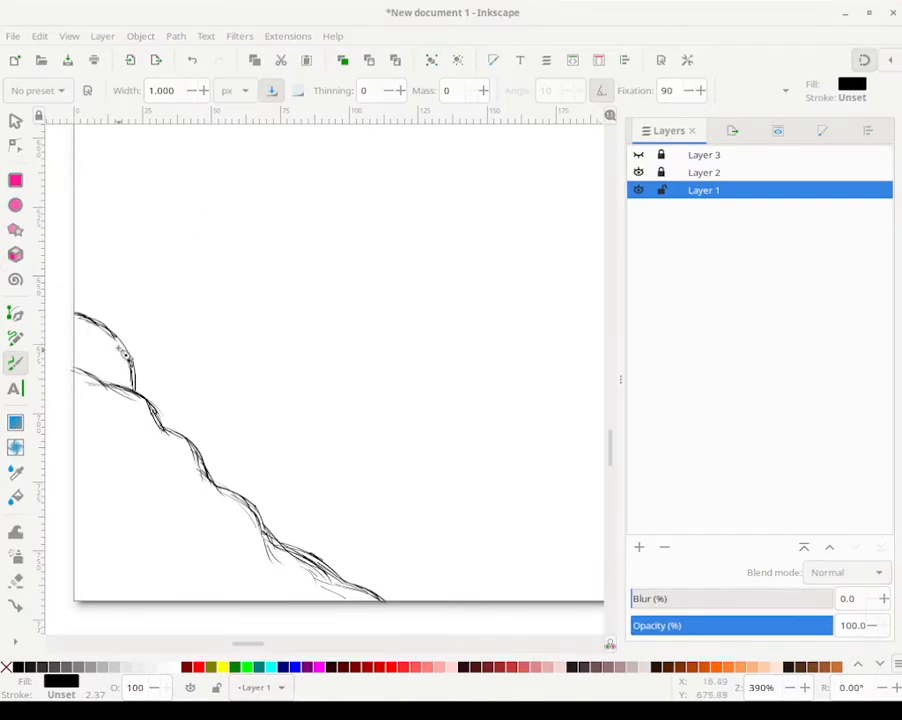
pyautogui.moveTo(131, 360)
pyautogui.mouseDown()
pyautogui.moveTo(140, 386)
pyautogui.moveTo(127, 350)
pyautogui.moveTo(135, 386)
pyautogui.mouseUp()
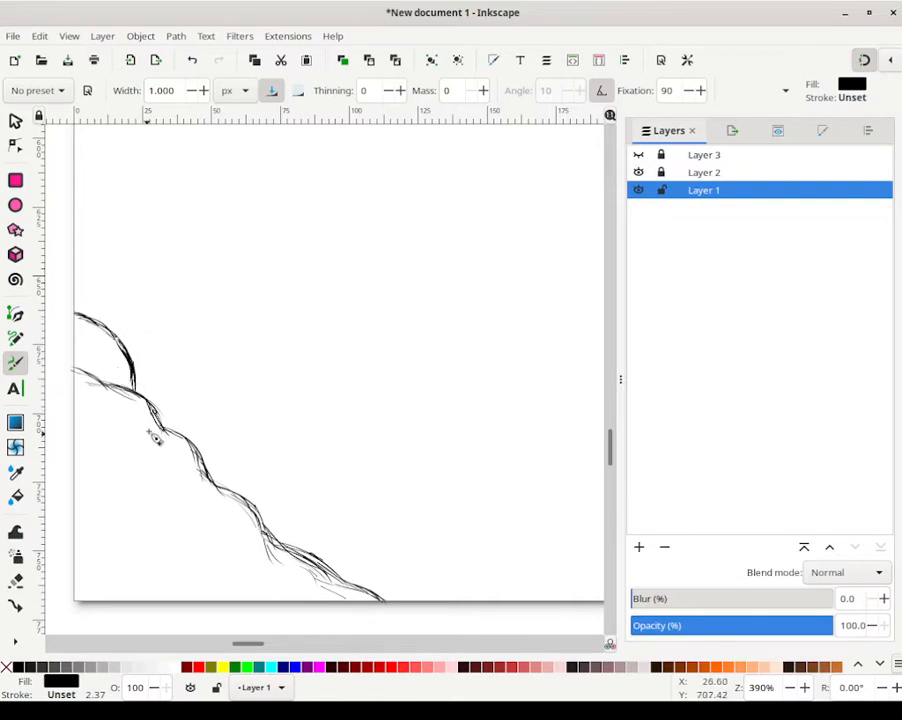
pyautogui.moveTo(154, 434)
pyautogui.mouseDown()
pyautogui.moveTo(158, 419)
pyautogui.moveTo(83, 376)
pyautogui.mouseUp()
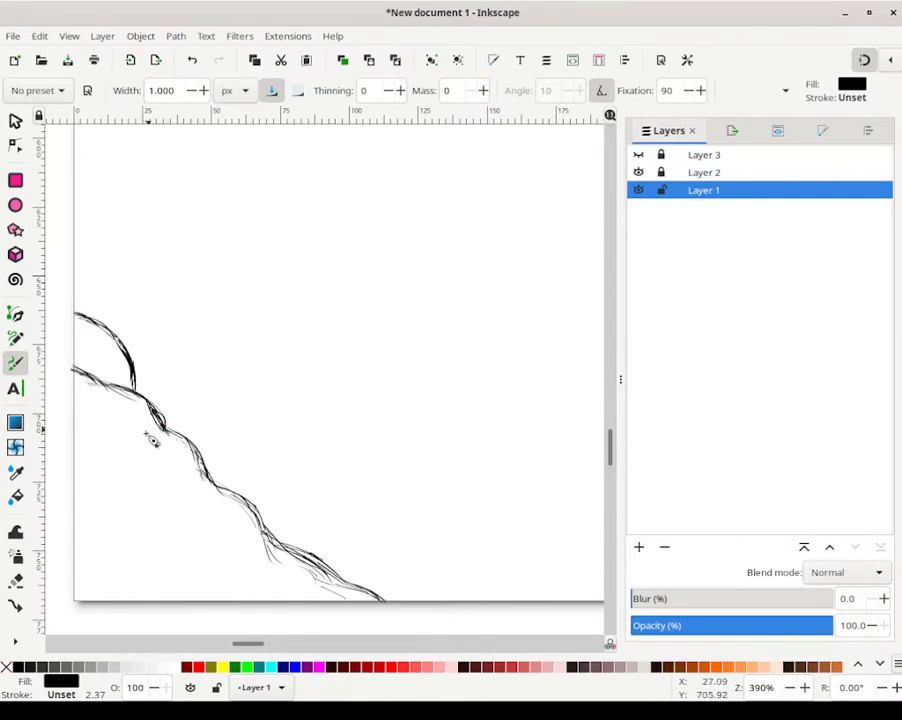
# Step: Draw a short curved texture mark inside the rock slope using a few overlapping strokes
pyautogui.moveTo(129, 467); pyautogui.dragTo(150, 491)
pyautogui.moveTo(130, 468); pyautogui.dragTo(150, 498)
pyautogui.moveTo(128, 468); pyautogui.dragTo(151, 498)
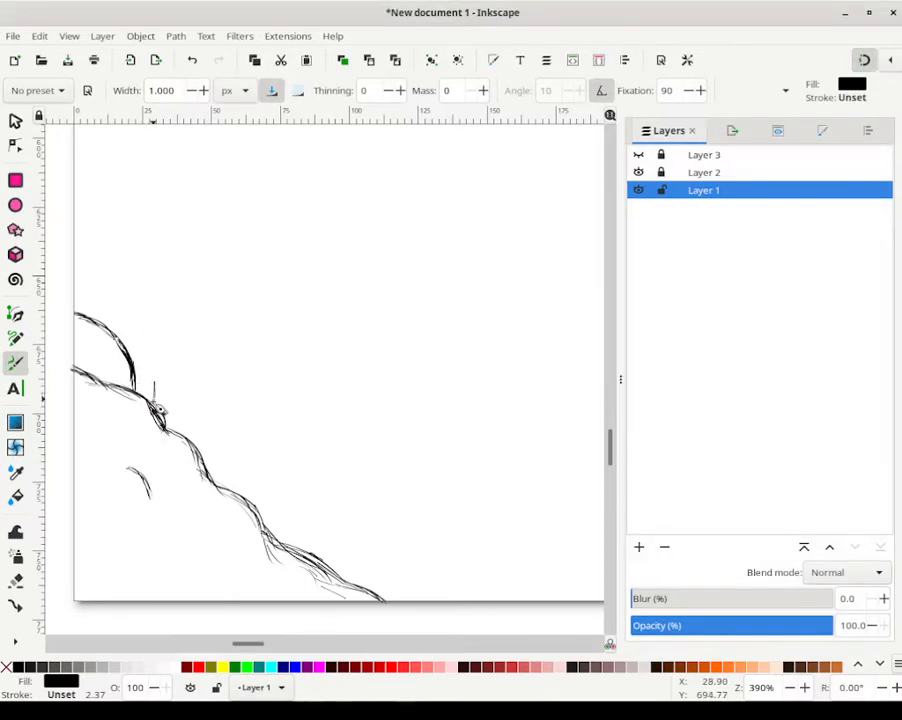
# Step: Sketch the central and right-hand branches of a coral about 70 px tall, rising from the slope beside the rounded rock
pyautogui.moveTo(157, 389)
pyautogui.mouseDown()
pyautogui.moveTo(170, 393)
pyautogui.moveTo(169, 364)
pyautogui.mouseUp()
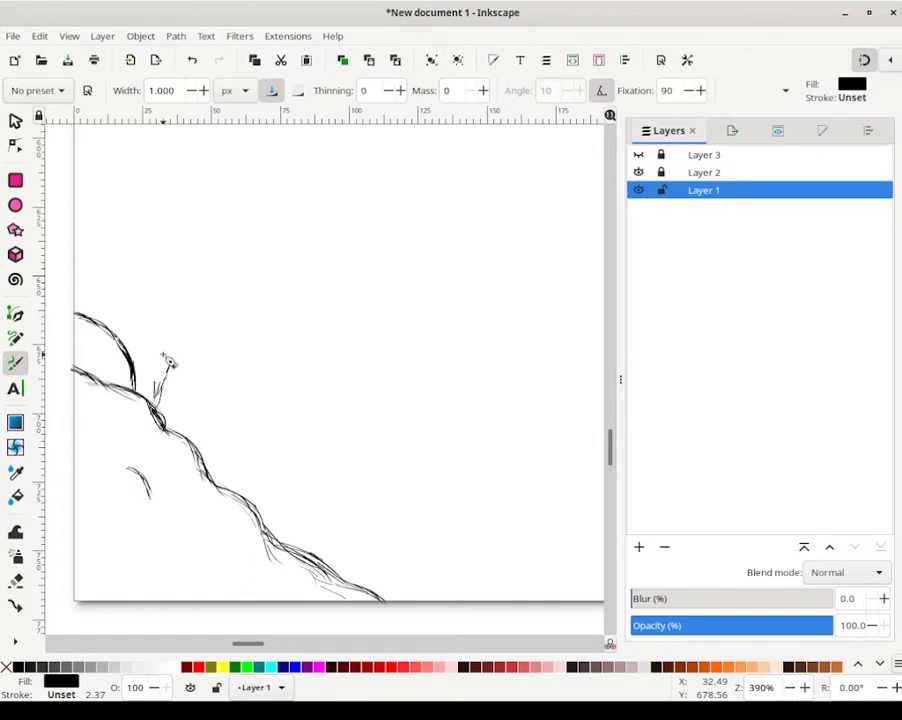
pyautogui.moveTo(170, 366)
pyautogui.mouseDown()
pyautogui.moveTo(188, 354)
pyautogui.moveTo(201, 311)
pyautogui.moveTo(215, 316)
pyautogui.moveTo(227, 296)
pyautogui.moveTo(212, 286)
pyautogui.moveTo(207, 310)
pyautogui.moveTo(205, 293)
pyautogui.moveTo(184, 327)
pyautogui.mouseUp()
pyautogui.moveTo(198, 305); pyautogui.dragTo(185, 322)
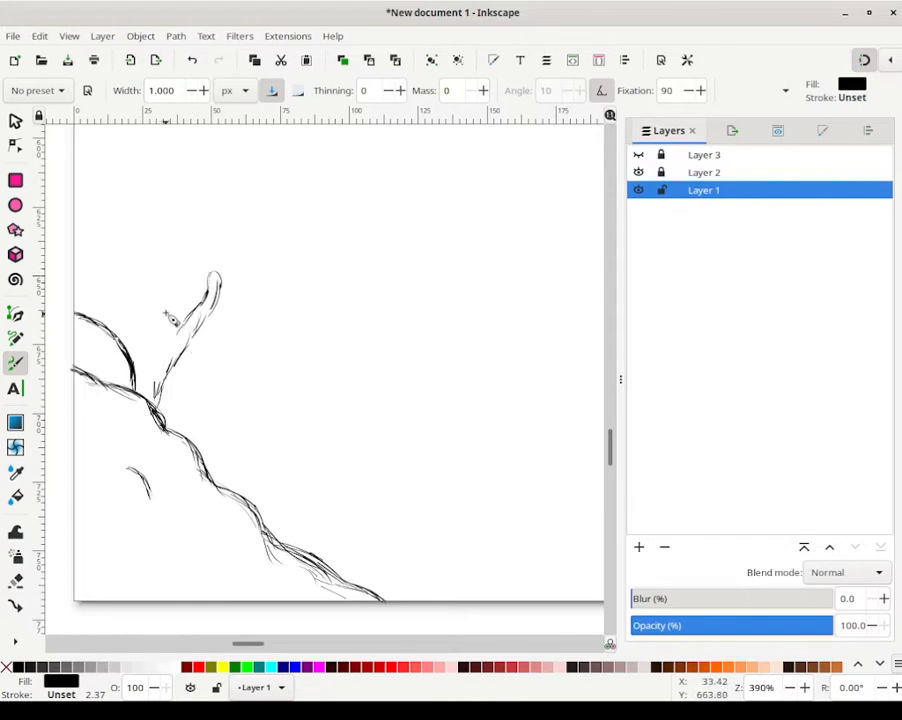
pyautogui.moveTo(177, 318)
pyautogui.mouseDown()
pyautogui.moveTo(190, 252)
pyautogui.moveTo(204, 245)
pyautogui.moveTo(195, 266)
pyautogui.moveTo(202, 272)
pyautogui.moveTo(210, 248)
pyautogui.moveTo(203, 273)
pyautogui.moveTo(213, 262)
pyautogui.moveTo(208, 270)
pyautogui.moveTo(206, 241)
pyautogui.moveTo(202, 262)
pyautogui.moveTo(208, 240)
pyautogui.moveTo(199, 261)
pyautogui.moveTo(171, 238)
pyautogui.mouseUp()
pyautogui.moveTo(167, 220); pyautogui.dragTo(183, 226)
pyautogui.moveTo(171, 219)
pyautogui.mouseDown()
pyautogui.moveTo(175, 269)
pyautogui.moveTo(178, 248)
pyautogui.moveTo(158, 262)
pyautogui.moveTo(173, 268)
pyautogui.moveTo(146, 265)
pyautogui.moveTo(165, 313)
pyautogui.mouseUp()
pyautogui.moveTo(154, 281); pyautogui.dragTo(161, 328)
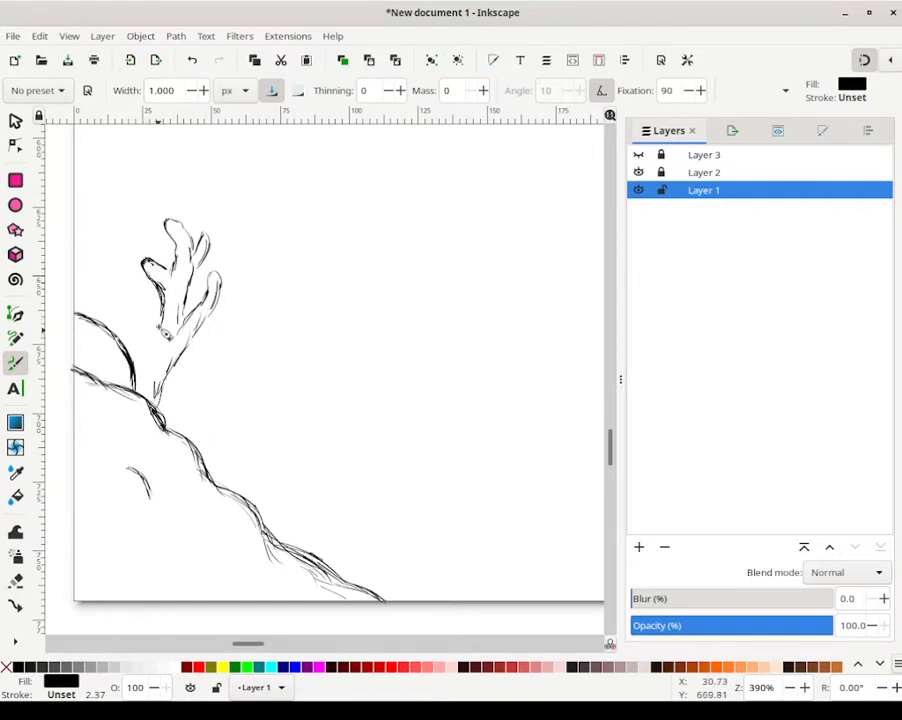
# Step: Add a small forked branch to the coral's left side, joining it down towards the rounded rock
pyautogui.moveTo(165, 340); pyautogui.dragTo(158, 345)
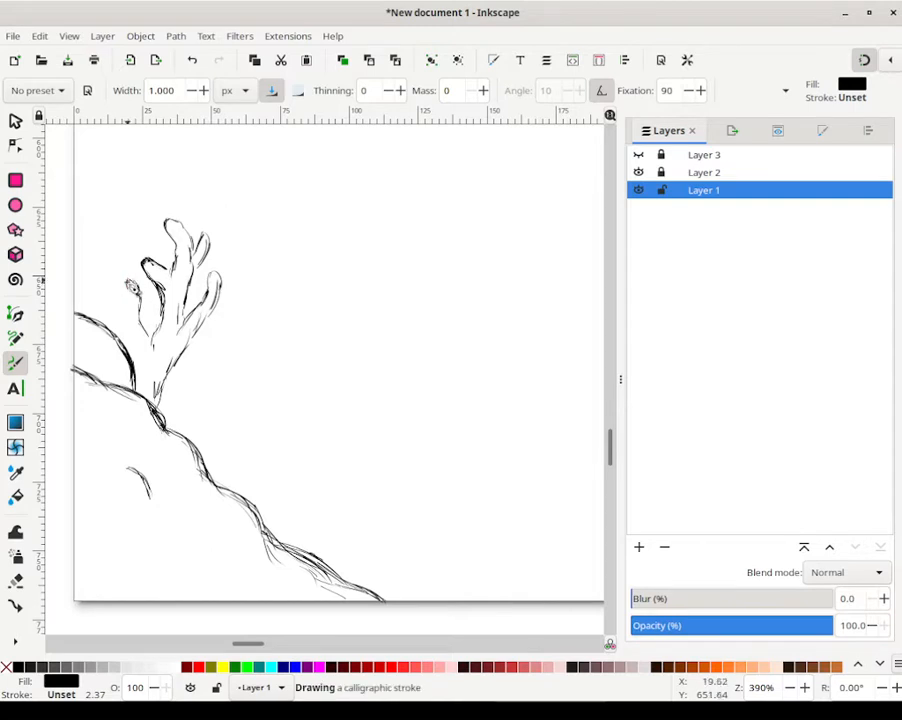
pyautogui.moveTo(129, 283)
pyautogui.mouseDown()
pyautogui.moveTo(129, 300)
pyautogui.moveTo(119, 310)
pyautogui.moveTo(113, 302)
pyautogui.moveTo(120, 326)
pyautogui.mouseUp()
pyautogui.moveTo(117, 315)
pyautogui.mouseDown()
pyautogui.moveTo(146, 376)
pyautogui.moveTo(132, 339)
pyautogui.mouseUp()
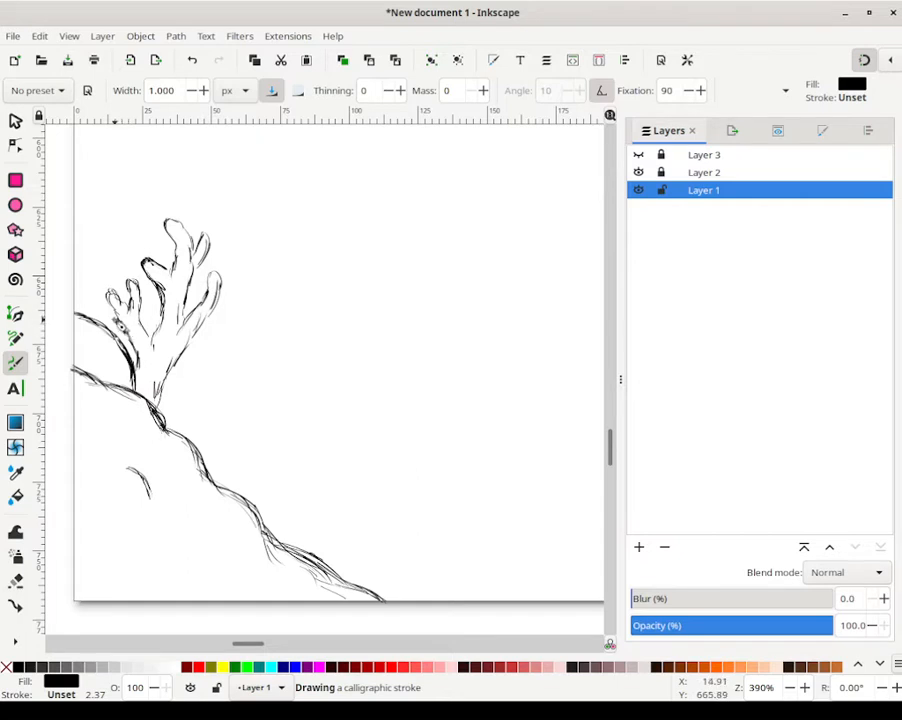
pyautogui.moveTo(118, 323); pyautogui.dragTo(122, 328)
pyautogui.moveTo(141, 327)
pyautogui.mouseDown()
pyautogui.moveTo(144, 314)
pyautogui.moveTo(131, 310)
pyautogui.mouseUp()
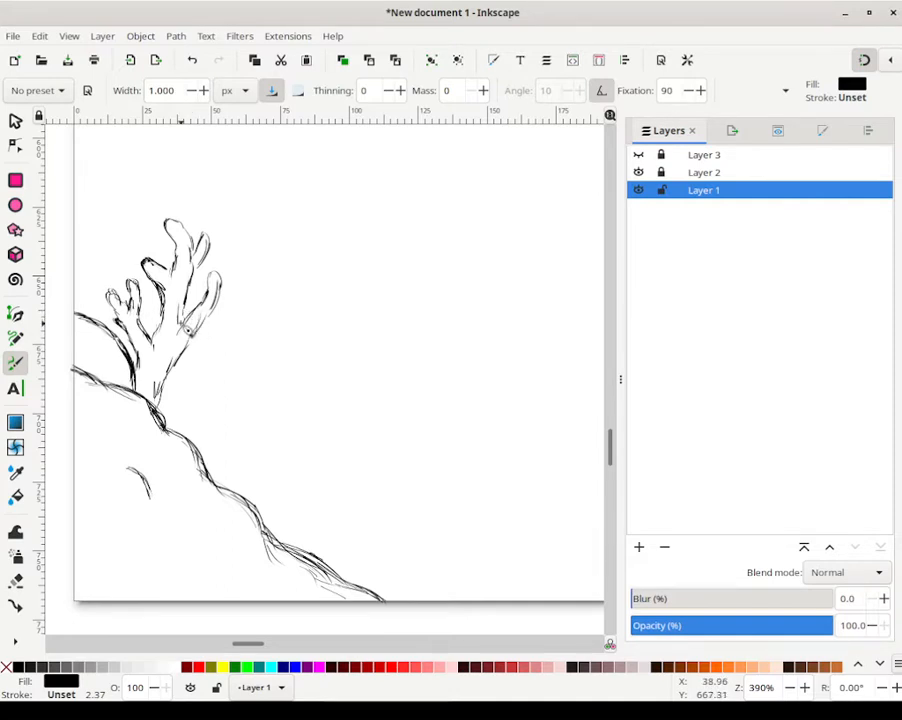
# Step: Darken the coral's branch outlines and its base where it meets the slope with overlapping strokes
pyautogui.moveTo(191, 315)
pyautogui.mouseDown()
pyautogui.moveTo(213, 242)
pyautogui.moveTo(199, 262)
pyautogui.moveTo(192, 240)
pyautogui.moveTo(199, 246)
pyautogui.moveTo(173, 228)
pyautogui.moveTo(181, 228)
pyautogui.moveTo(184, 338)
pyautogui.moveTo(174, 268)
pyautogui.mouseUp()
pyautogui.moveTo(163, 375)
pyautogui.mouseDown()
pyautogui.moveTo(211, 306)
pyautogui.moveTo(213, 280)
pyautogui.moveTo(216, 288)
pyautogui.moveTo(227, 281)
pyautogui.moveTo(220, 279)
pyautogui.mouseUp()
pyautogui.moveTo(213, 273); pyautogui.dragTo(221, 286)
pyautogui.moveTo(148, 357)
pyautogui.mouseDown()
pyautogui.moveTo(143, 397)
pyautogui.moveTo(144, 367)
pyautogui.moveTo(146, 394)
pyautogui.moveTo(170, 394)
pyautogui.moveTo(166, 426)
pyautogui.moveTo(176, 376)
pyautogui.moveTo(168, 399)
pyautogui.moveTo(197, 336)
pyautogui.mouseUp()
pyautogui.moveTo(190, 345); pyautogui.dragTo(205, 320)
pyautogui.moveTo(153, 346)
pyautogui.mouseDown()
pyautogui.moveTo(163, 320)
pyautogui.moveTo(157, 349)
pyautogui.mouseUp()
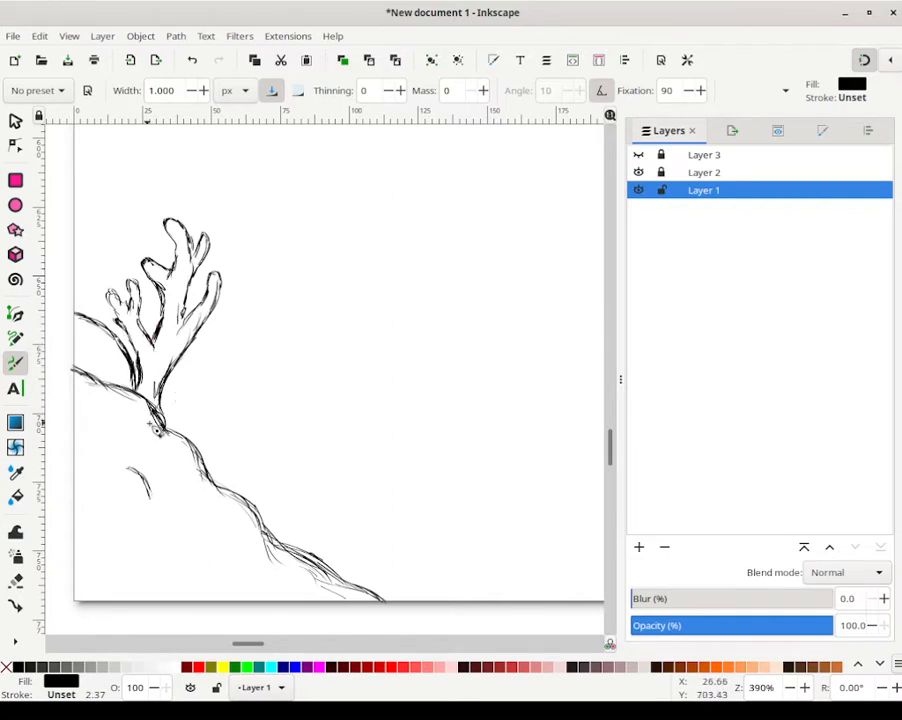
pyautogui.moveTo(166, 428); pyautogui.dragTo(147, 402)
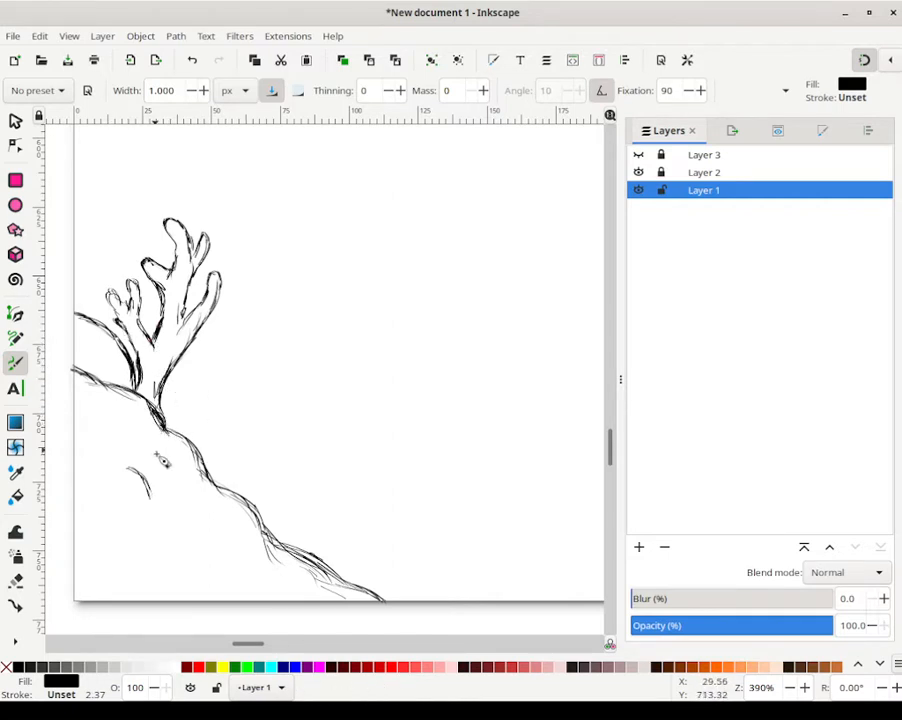
# Step: Extend the curved texture mark inside the rock slope diagonally downwards, parallel to the slope outline
pyautogui.moveTo(152, 499)
pyautogui.mouseDown()
pyautogui.moveTo(175, 518)
pyautogui.moveTo(158, 502)
pyautogui.moveTo(169, 512)
pyautogui.mouseUp()
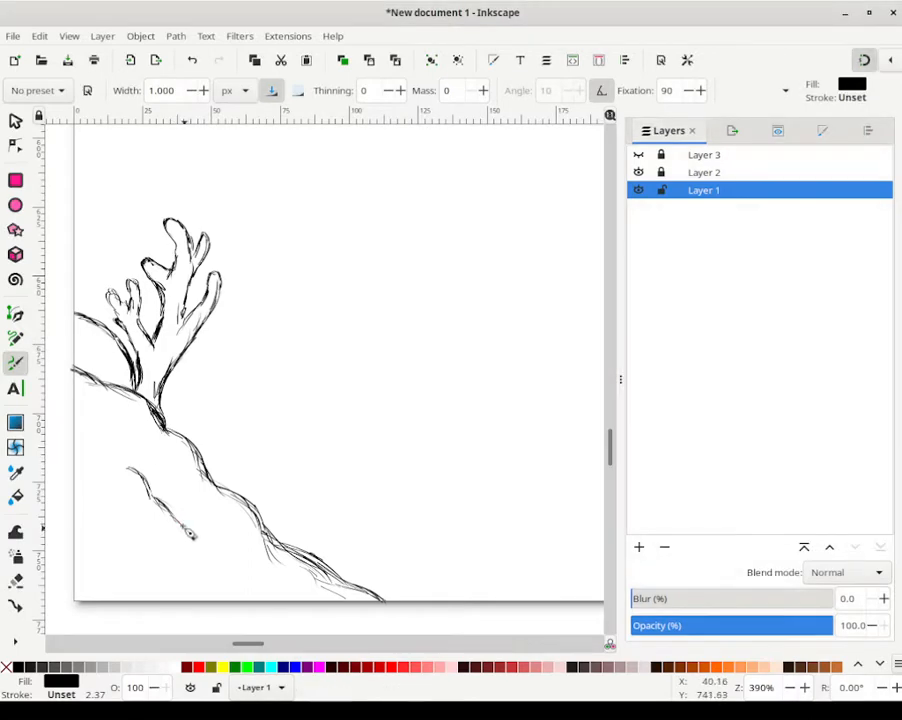
pyautogui.moveTo(190, 536); pyautogui.dragTo(199, 546)
# Step: Sketch a second branching coral about 60 px tall on the lower part of the slope
pyautogui.moveTo(266, 510)
pyautogui.mouseDown()
pyautogui.moveTo(264, 452)
pyautogui.moveTo(281, 487)
pyautogui.moveTo(286, 456)
pyautogui.moveTo(287, 480)
pyautogui.moveTo(291, 470)
pyautogui.moveTo(275, 415)
pyautogui.moveTo(285, 403)
pyautogui.moveTo(283, 428)
pyautogui.moveTo(277, 398)
pyautogui.moveTo(280, 423)
pyautogui.moveTo(288, 383)
pyautogui.moveTo(287, 418)
pyautogui.mouseUp()
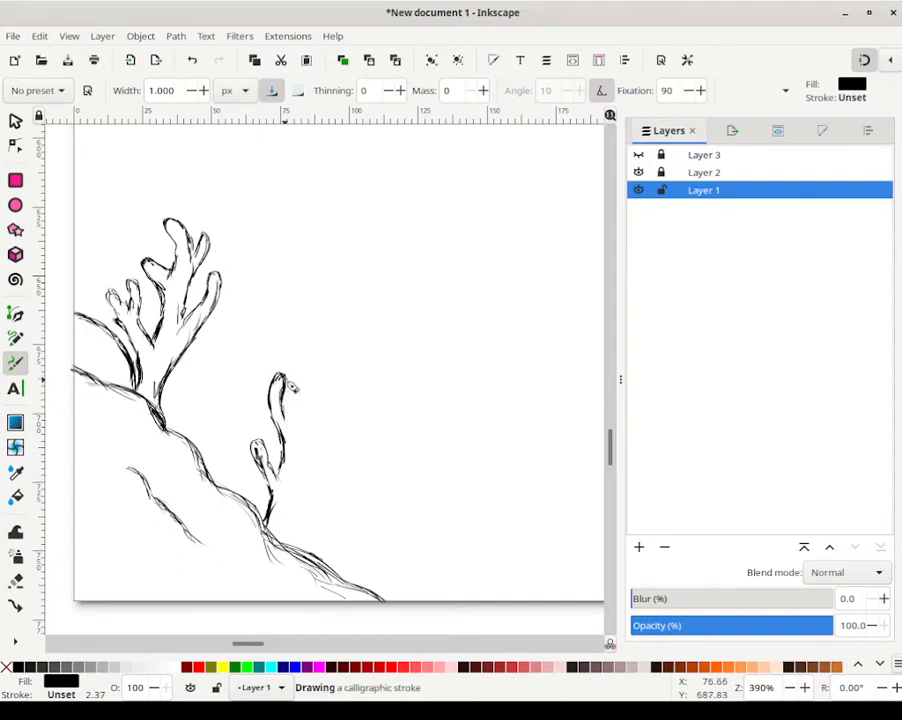
pyautogui.moveTo(276, 390); pyautogui.dragTo(271, 405)
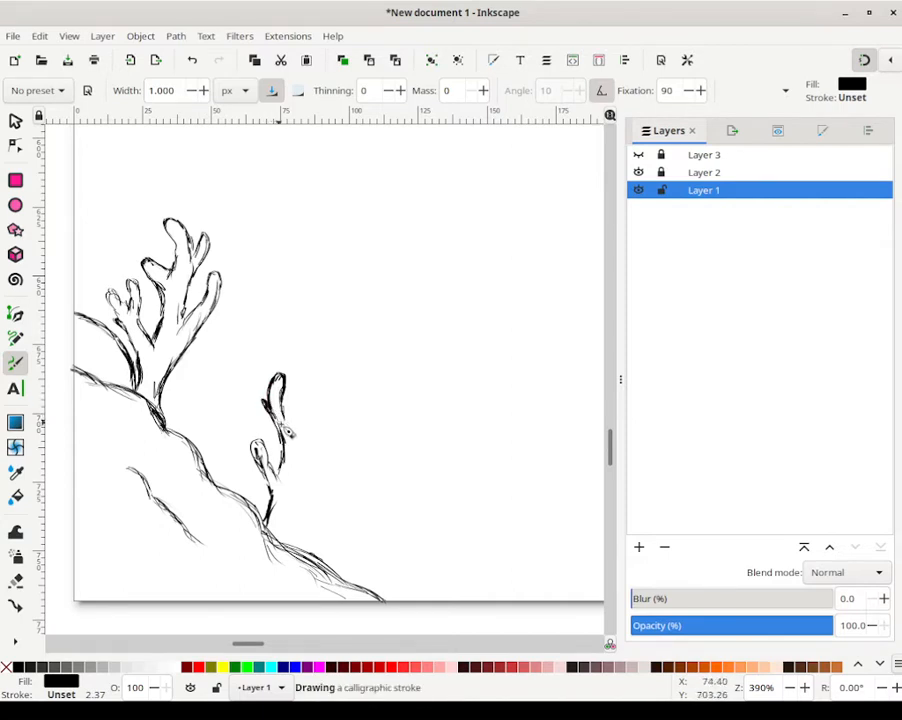
pyautogui.moveTo(290, 428)
pyautogui.mouseDown()
pyautogui.moveTo(295, 434)
pyautogui.moveTo(302, 418)
pyautogui.moveTo(306, 426)
pyautogui.moveTo(305, 416)
pyautogui.moveTo(322, 421)
pyautogui.moveTo(306, 426)
pyautogui.moveTo(310, 412)
pyautogui.moveTo(299, 468)
pyautogui.mouseUp()
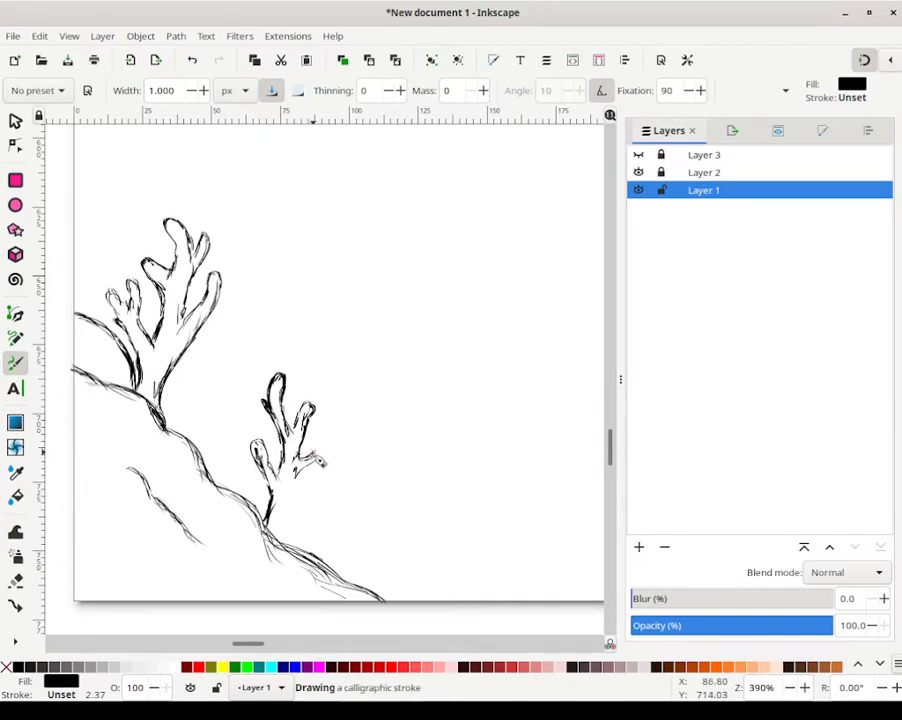
pyautogui.moveTo(326, 452)
pyautogui.mouseDown()
pyautogui.moveTo(333, 467)
pyautogui.moveTo(316, 458)
pyautogui.moveTo(335, 464)
pyautogui.mouseUp()
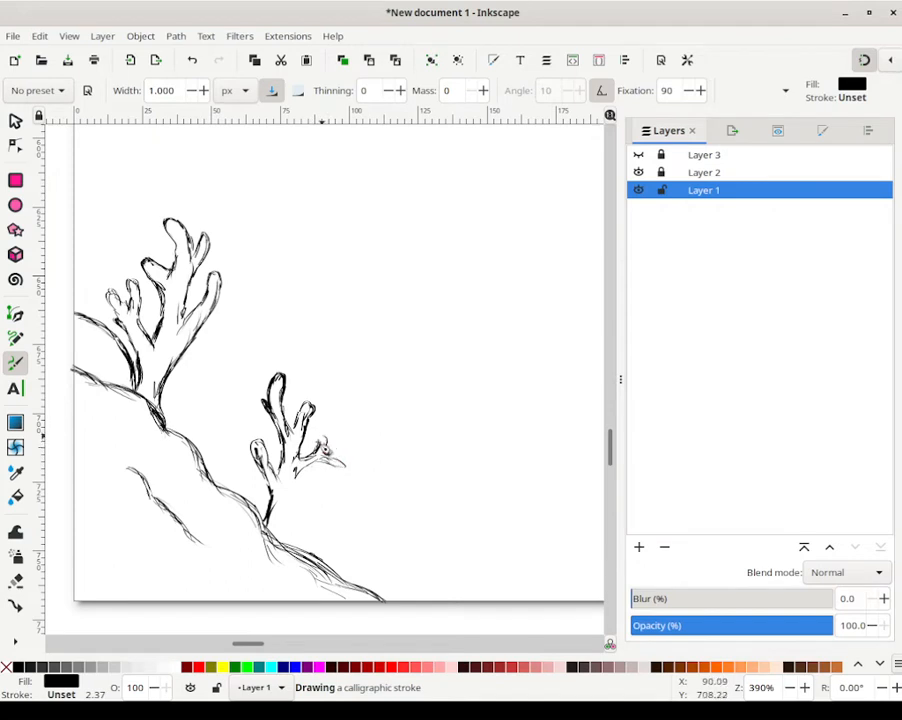
pyautogui.moveTo(329, 473)
pyautogui.mouseDown()
pyautogui.moveTo(316, 468)
pyautogui.moveTo(323, 478)
pyautogui.moveTo(336, 470)
pyautogui.moveTo(304, 468)
pyautogui.moveTo(286, 500)
pyautogui.moveTo(295, 510)
pyautogui.moveTo(300, 498)
pyautogui.mouseUp()
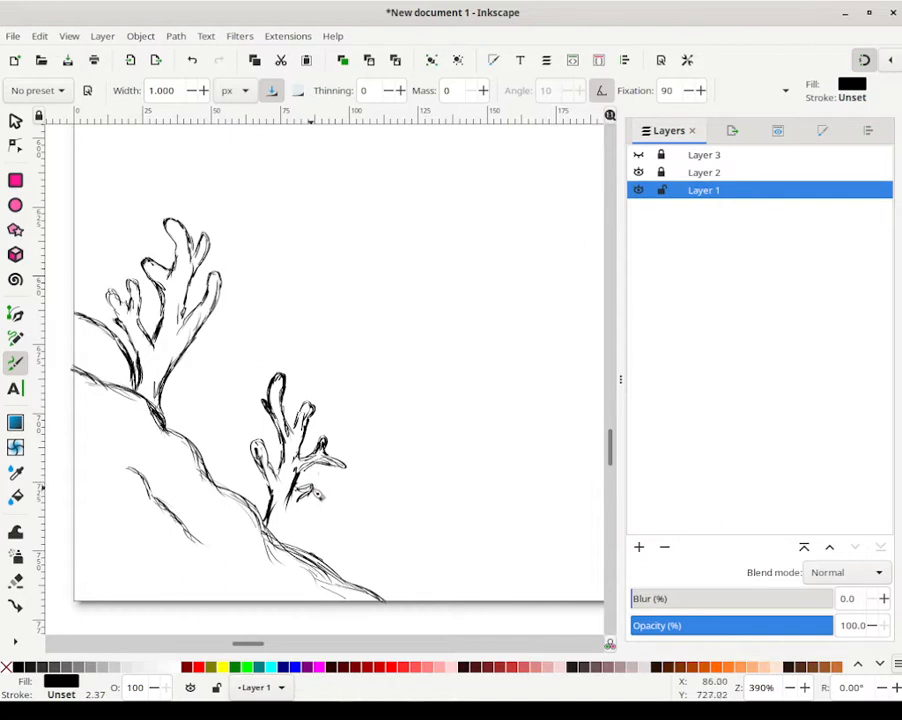
pyautogui.moveTo(311, 487)
pyautogui.mouseDown()
pyautogui.moveTo(299, 525)
pyautogui.moveTo(297, 513)
pyautogui.moveTo(288, 526)
pyautogui.moveTo(305, 513)
pyautogui.moveTo(293, 543)
pyautogui.moveTo(285, 538)
pyautogui.moveTo(294, 547)
pyautogui.moveTo(291, 535)
pyautogui.moveTo(289, 547)
pyautogui.moveTo(267, 530)
pyautogui.moveTo(293, 532)
pyautogui.moveTo(306, 487)
pyautogui.mouseUp()
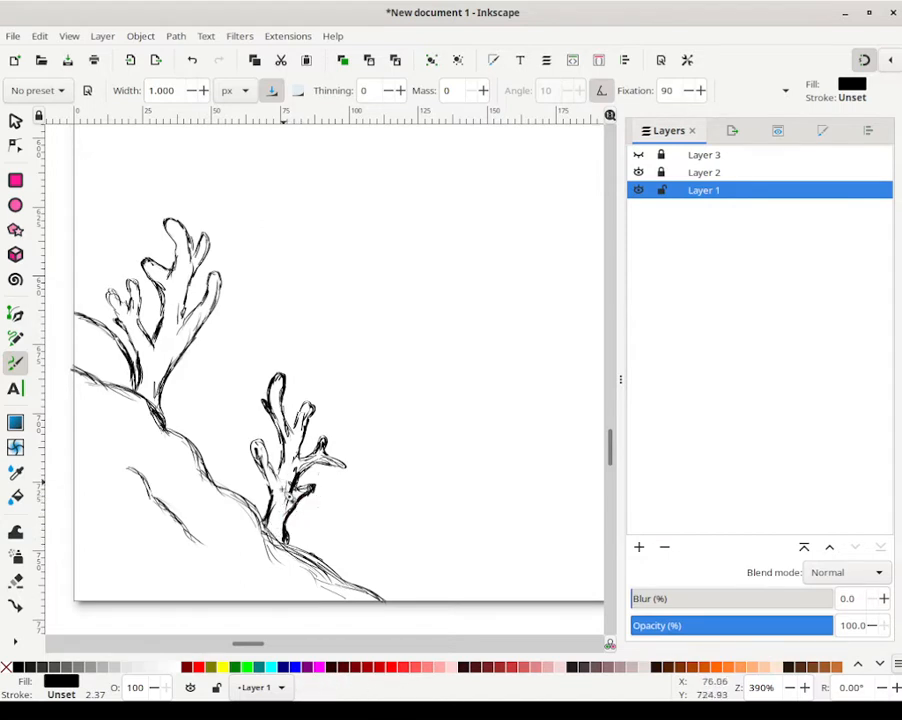
# Step: Thicken the second coral's left branch and add a small side twig to it
pyautogui.moveTo(264, 444)
pyautogui.mouseDown()
pyautogui.moveTo(271, 460)
pyautogui.moveTo(249, 438)
pyautogui.moveTo(253, 448)
pyautogui.mouseUp()
pyautogui.moveTo(259, 438); pyautogui.dragTo(251, 446)
pyautogui.moveTo(252, 455)
pyautogui.mouseDown()
pyautogui.moveTo(250, 439)
pyautogui.moveTo(283, 446)
pyautogui.moveTo(277, 473)
pyautogui.mouseUp()
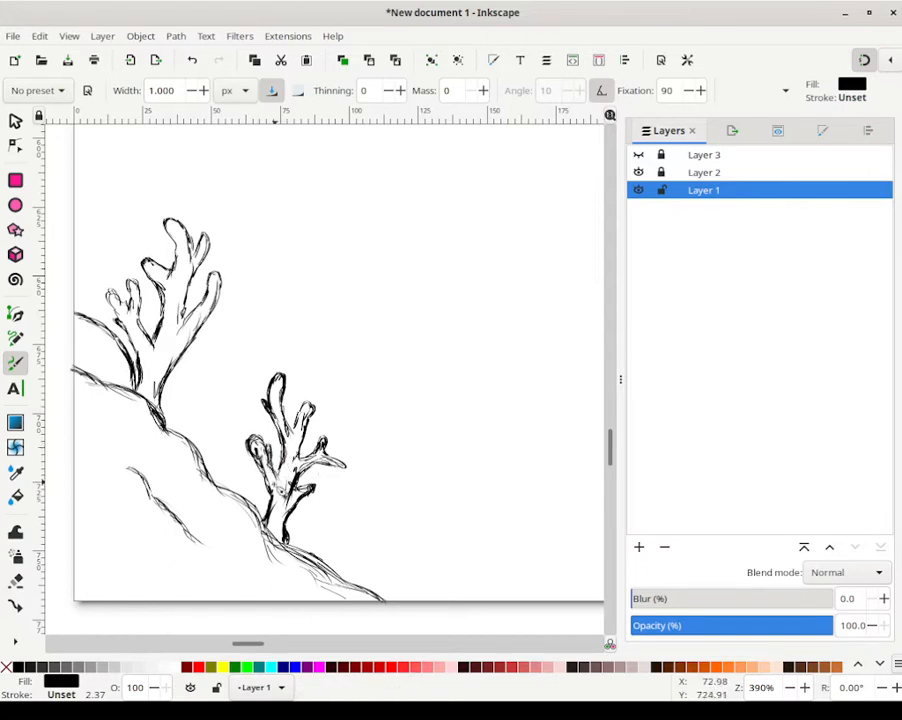
# Step: Check how the rocks and both corals look on the whole page and up close
pyautogui.rightClick(749, 687)
pyautogui.click(784, 616)
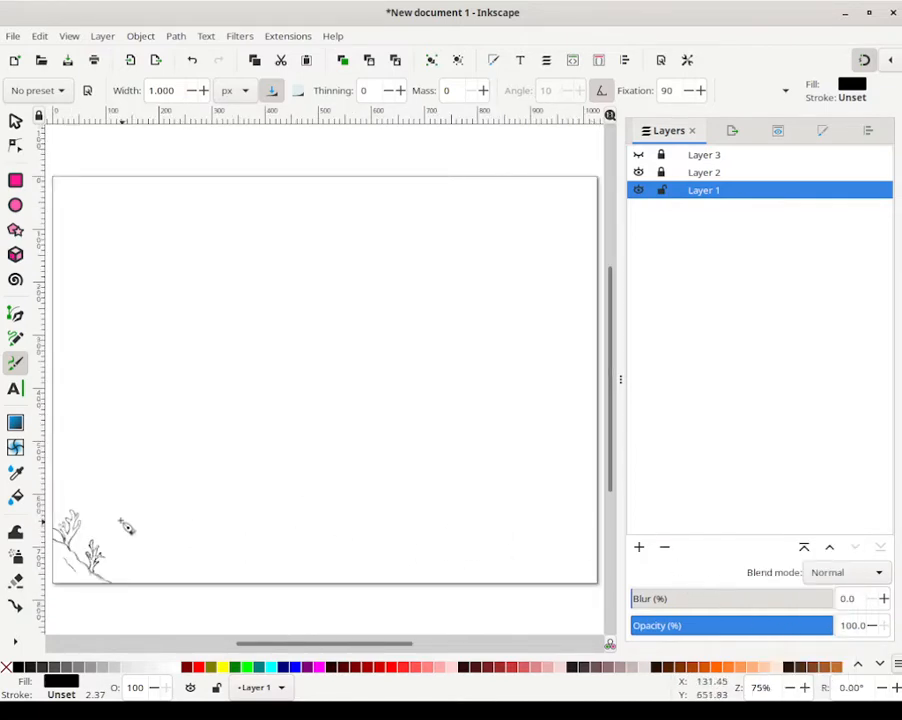
pyautogui.scroll(10, 130, 550)
pyautogui.moveTo(105, 540); pyautogui.dragTo(542, 302)
pyautogui.moveTo(106, 513); pyautogui.dragTo(482, 354)
pyautogui.moveTo(80, 405); pyautogui.dragTo(393, 368)
pyautogui.scroll(-7, 425, 385)
pyautogui.scroll(1, 380, 380)
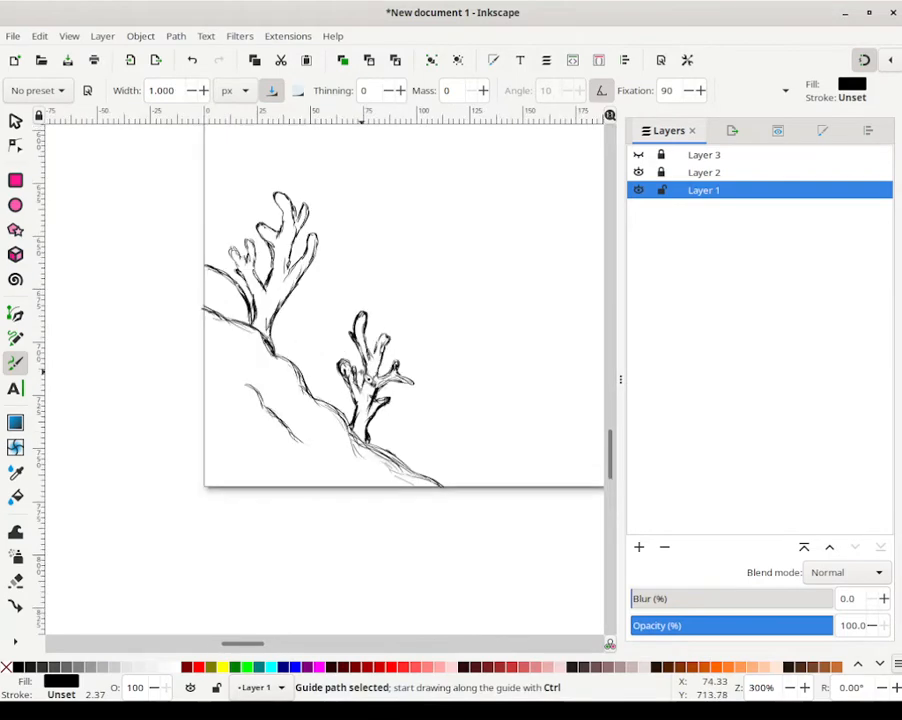
# Step: Sketch a small creature's pointed snout with a long curved antenna, emerging from the slope between the two corals
pyautogui.scroll(2, 364, 372)
pyautogui.moveTo(330, 320); pyautogui.dragTo(364, 314)
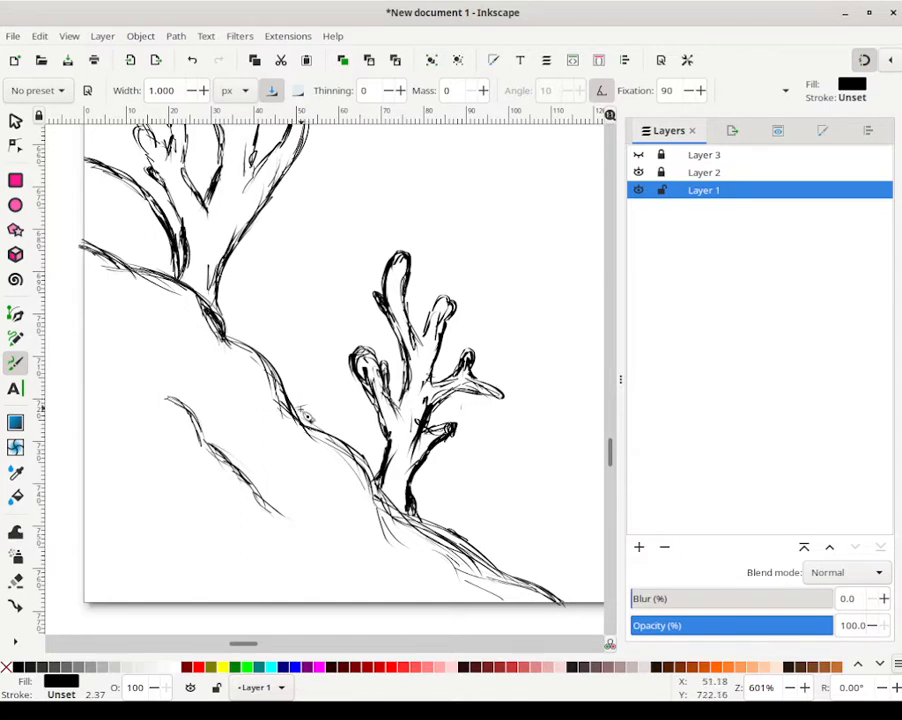
pyautogui.moveTo(301, 408)
pyautogui.mouseDown()
pyautogui.moveTo(319, 389)
pyautogui.moveTo(290, 378)
pyautogui.moveTo(313, 376)
pyautogui.mouseUp()
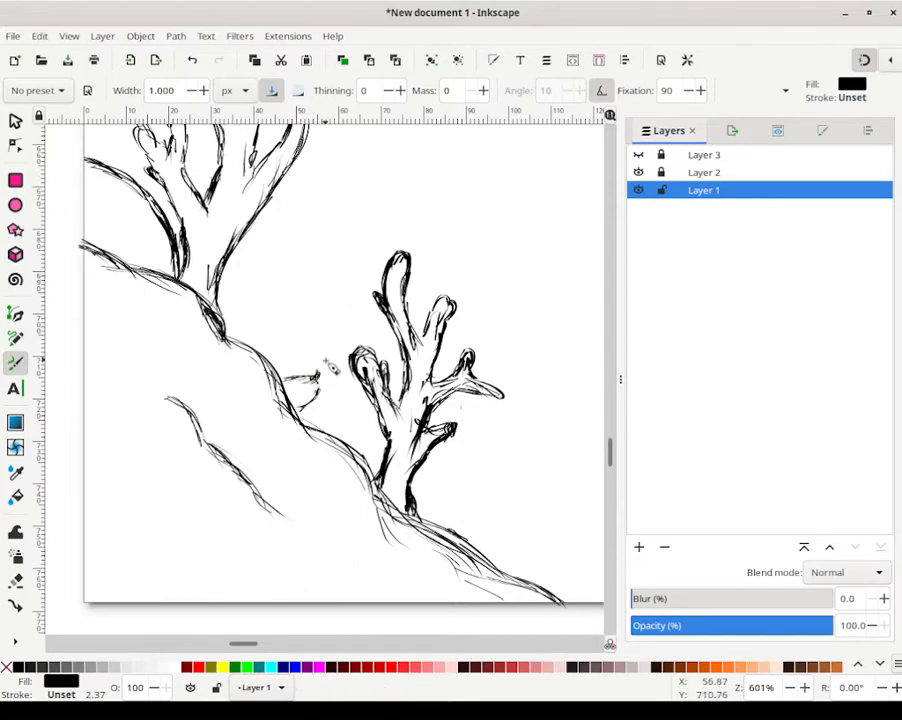
pyautogui.moveTo(318, 374)
pyautogui.mouseDown()
pyautogui.moveTo(331, 317)
pyautogui.moveTo(321, 366)
pyautogui.moveTo(320, 333)
pyautogui.moveTo(340, 294)
pyautogui.moveTo(321, 346)
pyautogui.moveTo(325, 324)
pyautogui.moveTo(332, 320)
pyautogui.moveTo(326, 338)
pyautogui.moveTo(340, 305)
pyautogui.moveTo(324, 342)
pyautogui.moveTo(376, 262)
pyautogui.moveTo(345, 280)
pyautogui.mouseUp()
pyautogui.moveTo(316, 356); pyautogui.dragTo(318, 377)
pyautogui.moveTo(317, 362); pyautogui.dragTo(319, 378)
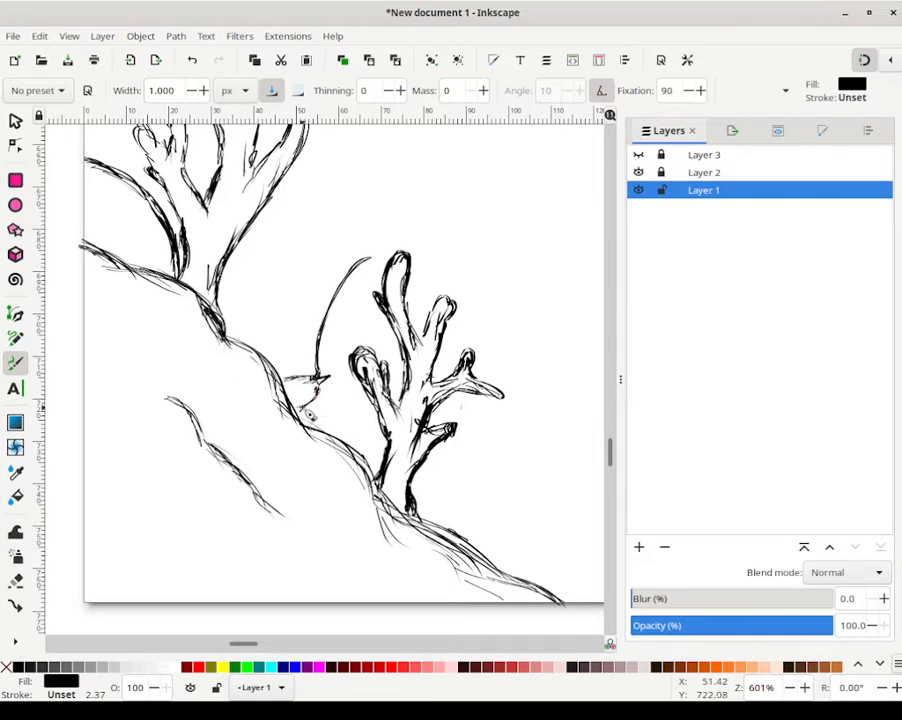
# Step: Draw the creature's lower head line and a bent limb reaching from the slope towards the second coral
pyautogui.moveTo(301, 406); pyautogui.dragTo(313, 410)
pyautogui.moveTo(301, 408); pyautogui.dragTo(319, 428)
pyautogui.moveTo(314, 423); pyautogui.dragTo(321, 427)
pyautogui.moveTo(304, 420); pyautogui.dragTo(319, 432)
pyautogui.moveTo(301, 415)
pyautogui.mouseDown()
pyautogui.moveTo(320, 428)
pyautogui.moveTo(318, 414)
pyautogui.moveTo(334, 413)
pyautogui.moveTo(343, 399)
pyautogui.mouseUp()
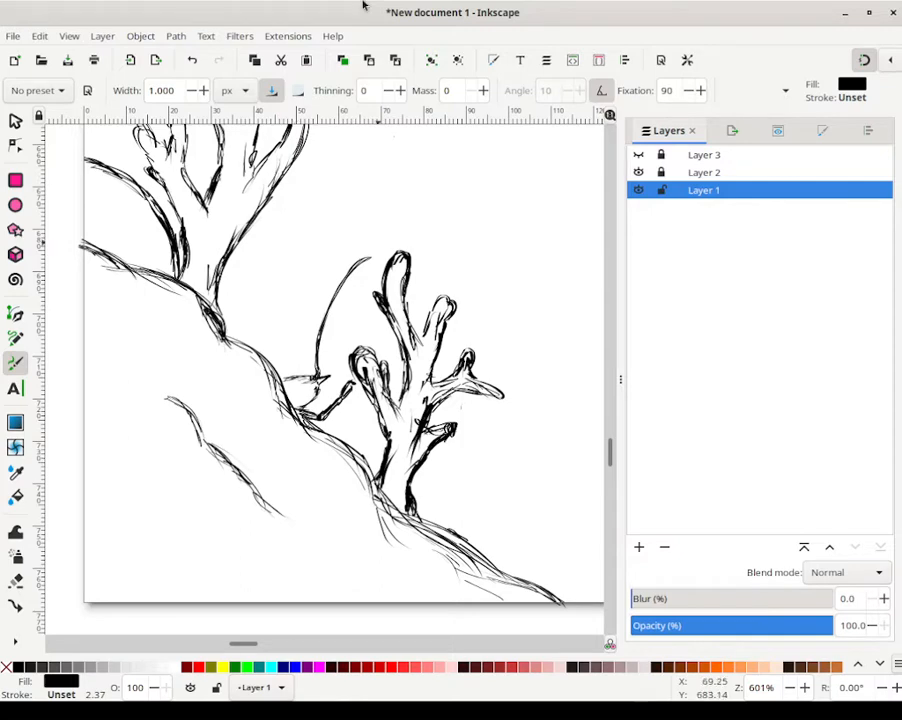
# Step: Undo the last calligraphy stroke on the creature sketch
pyautogui.click(191, 60)
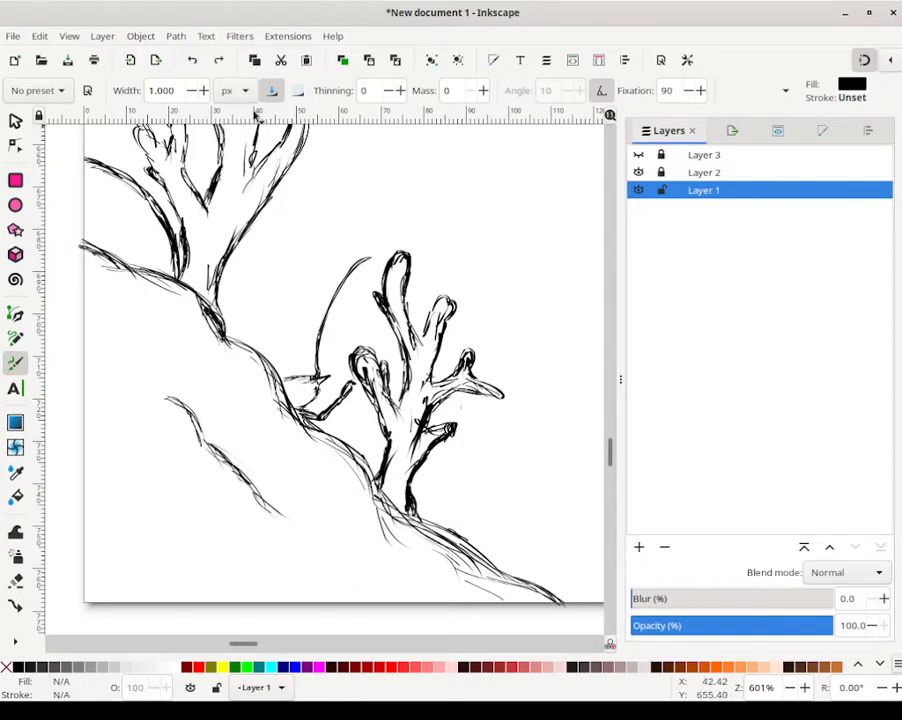
pyautogui.scroll(3, 258, 250)
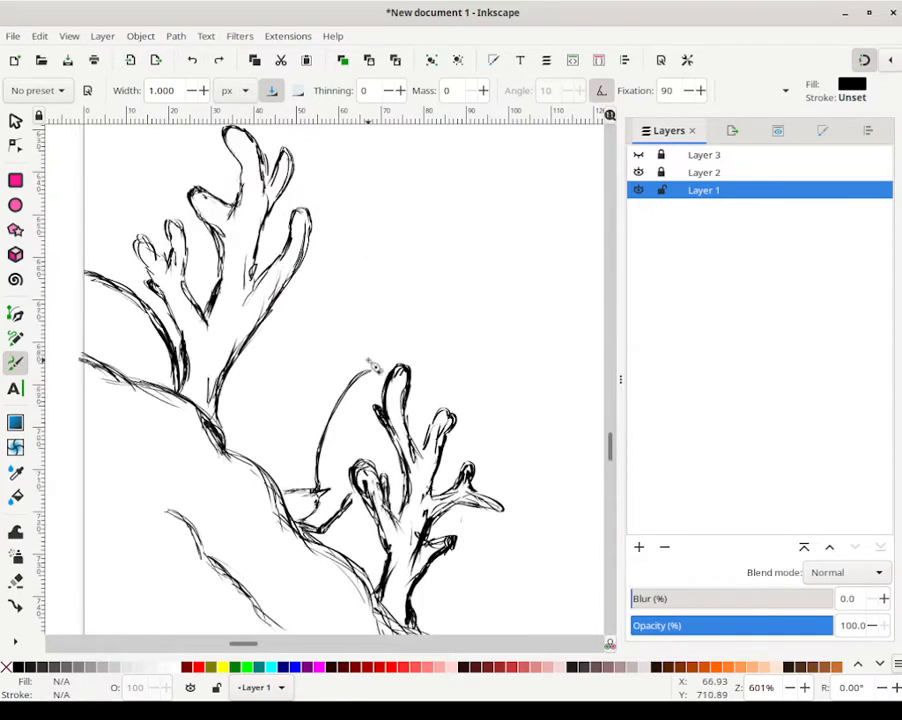
pyautogui.keyDown('ctrl'); pyautogui.scroll(8, 354, 531); pyautogui.keyUp('ctrl')
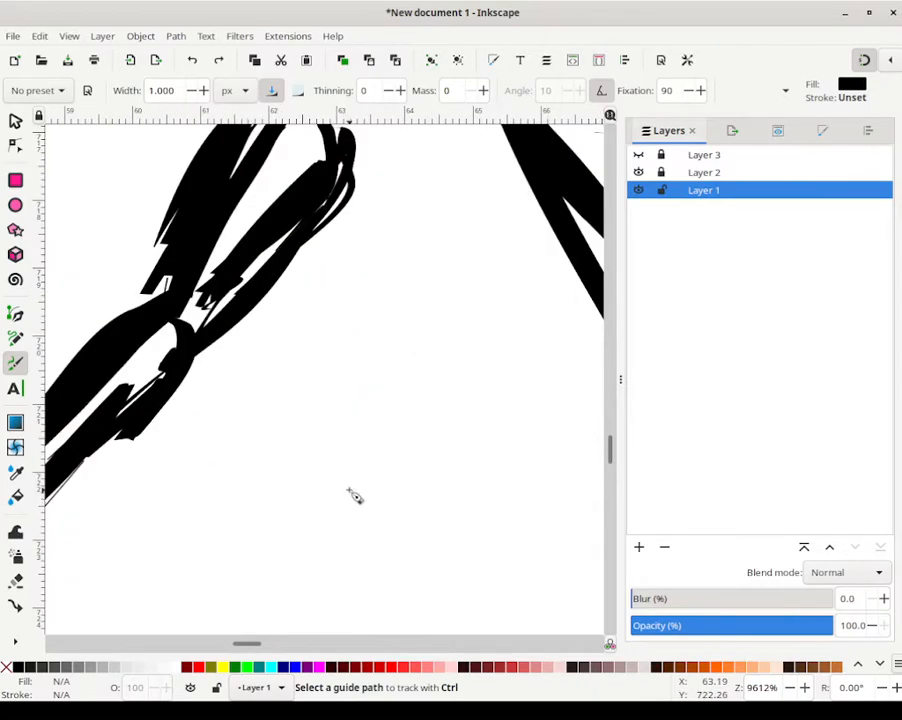
pyautogui.keyDown('ctrl'); pyautogui.scroll(-4, 324, 258); pyautogui.keyUp('ctrl')
pyautogui.scroll(3, 236, 208)
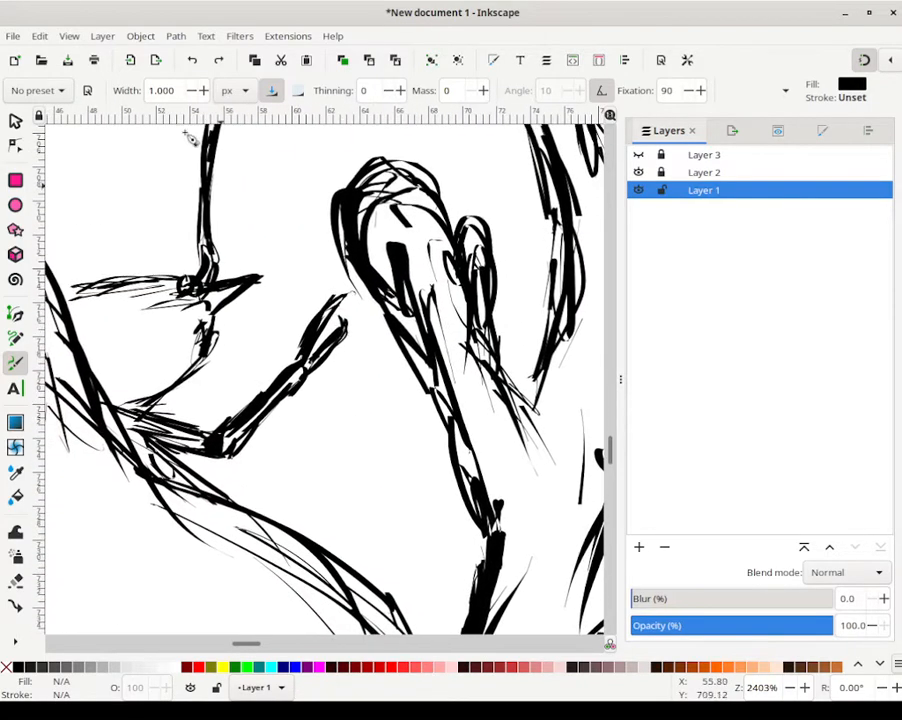
# Step: Try a short stroke at the tip of the creature's limb with the pen width set to 0.736 px
pyautogui.doubleClick(164, 90)
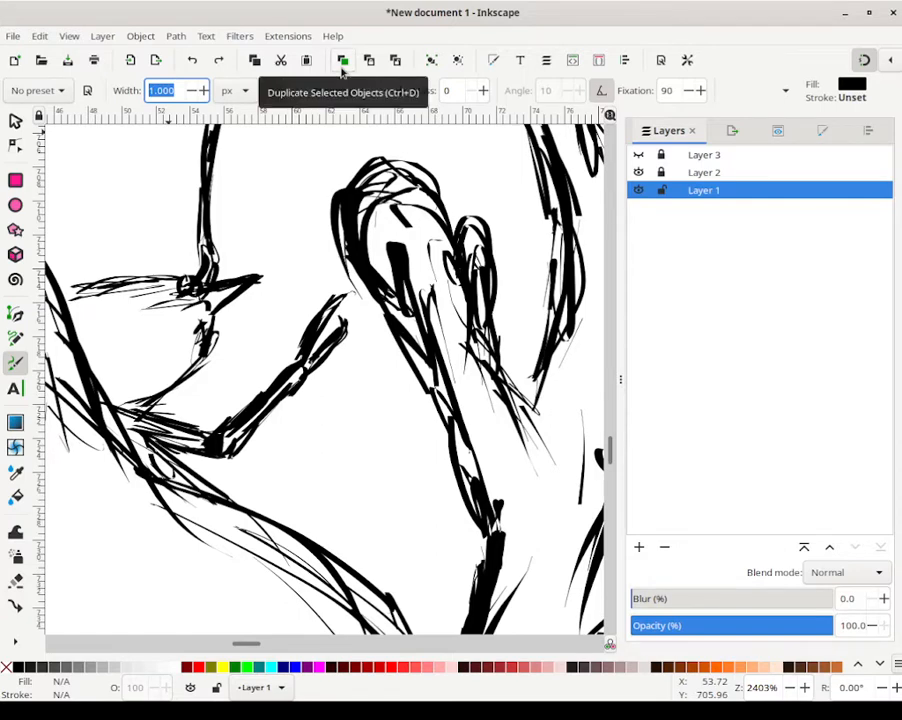
pyautogui.press('BackSpace')
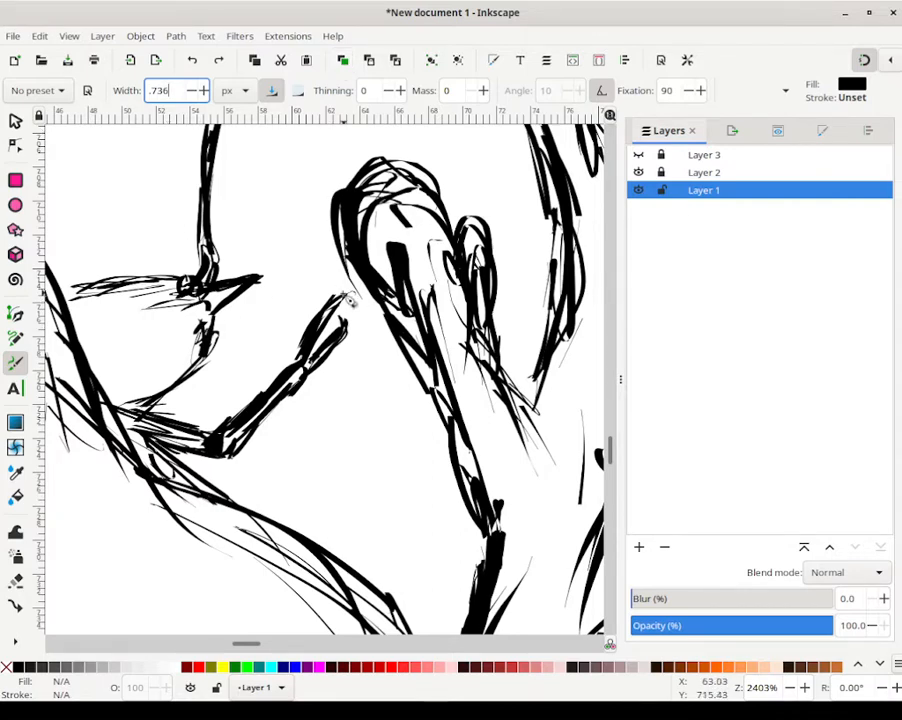
pyautogui.moveTo(349, 300); pyautogui.dragTo(352, 305)
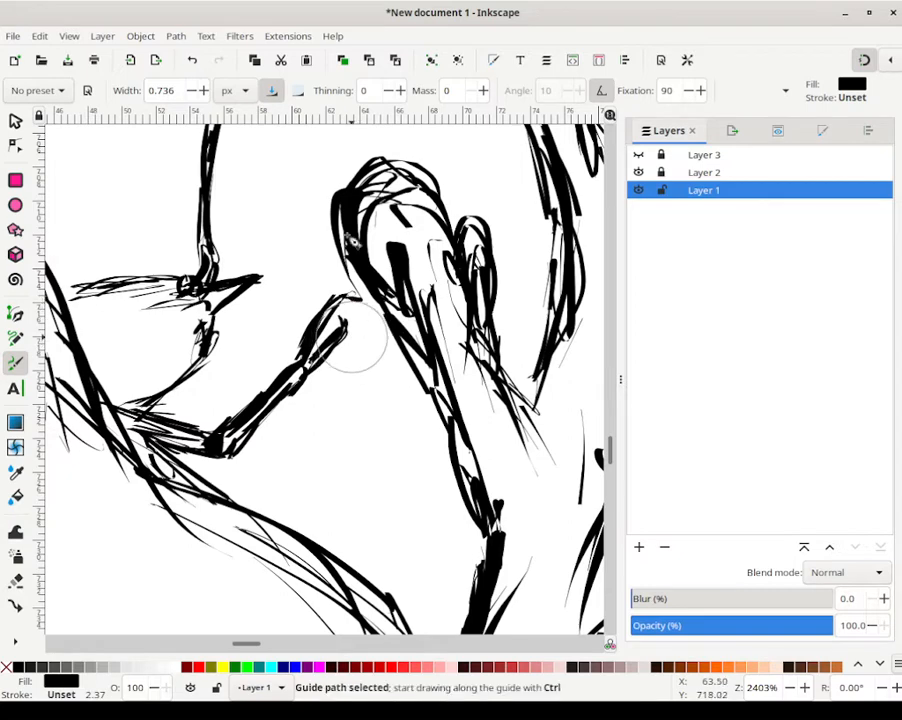
pyautogui.hotkey('ctrl', 's')
pyautogui.click(188, 124)
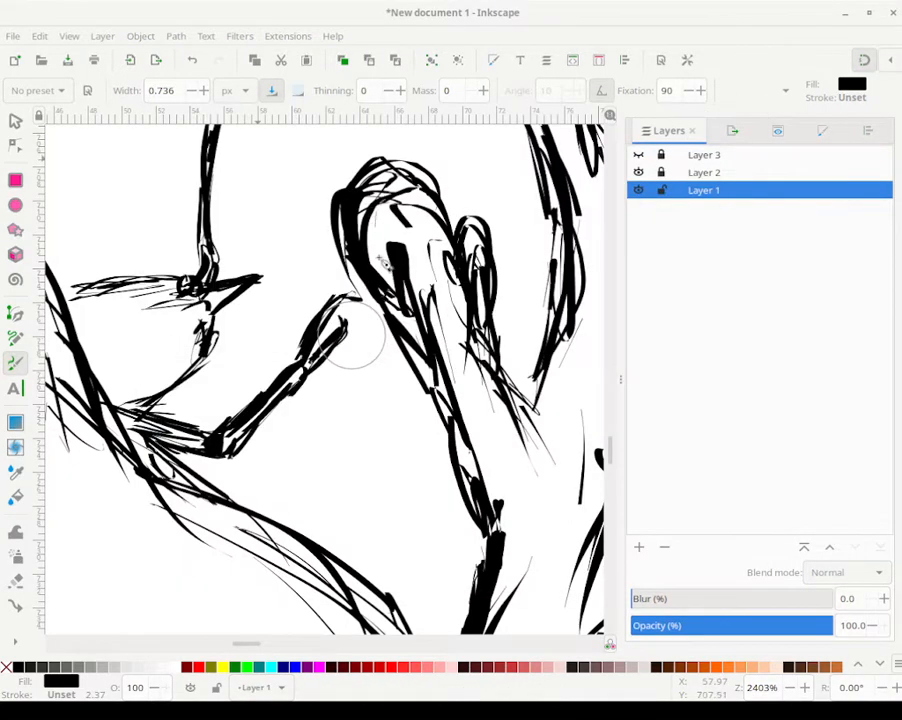
# Step: Set the pen width to 0.236 px and refine the rounded tip and outline of the creature's limb
pyautogui.click(163, 90)
pyautogui.press('Tab')
pyautogui.press('Return')
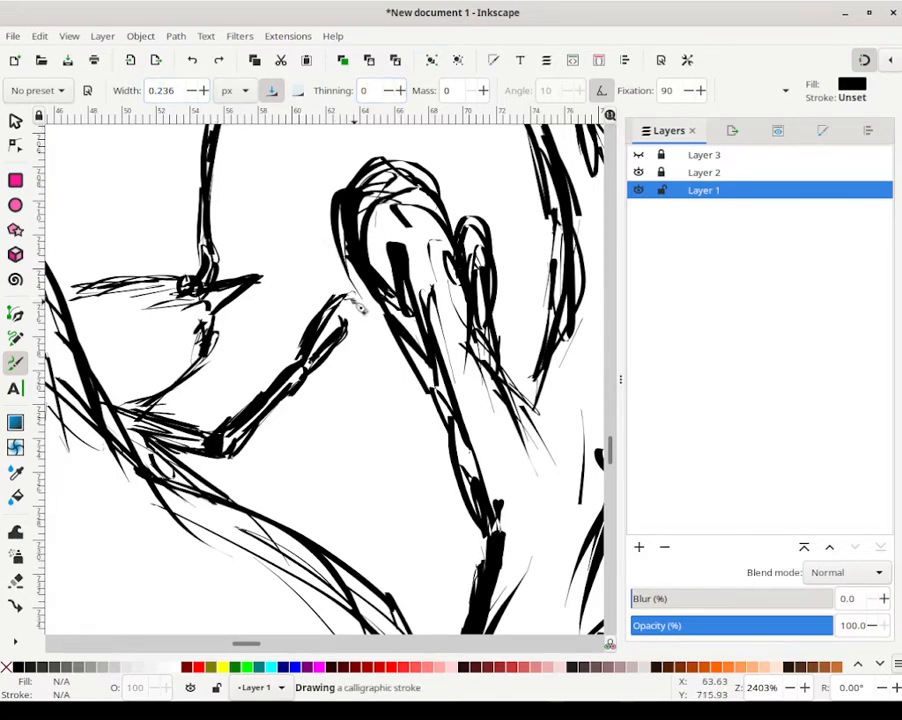
pyautogui.moveTo(355, 302); pyautogui.dragTo(347, 294)
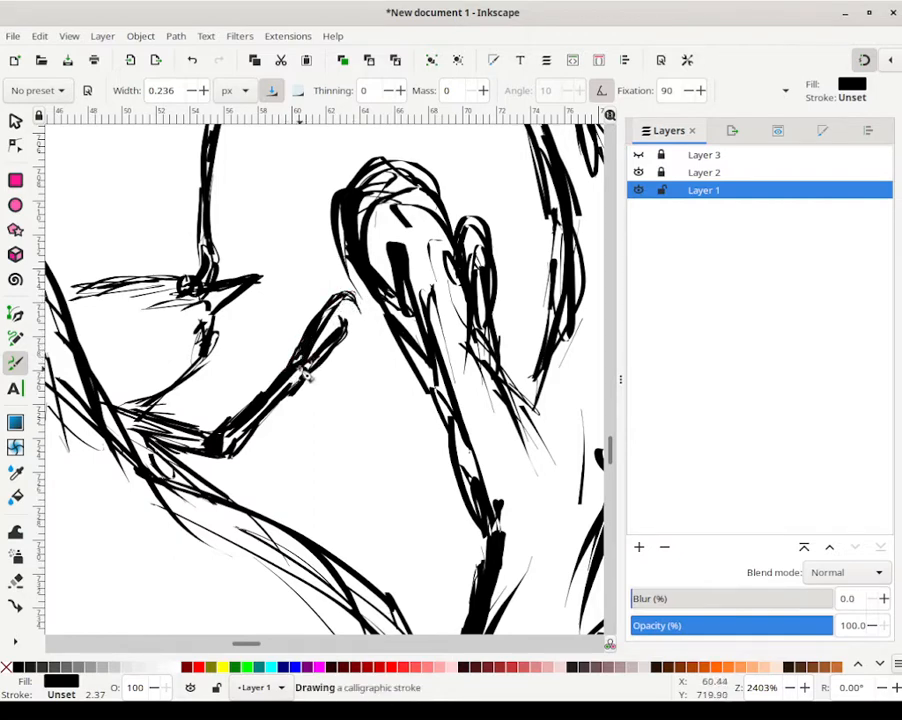
# Step: Draw a solid black round eye on the creature, extend its head line to the slope and add a brow stroke
pyautogui.moveTo(144, 309); pyautogui.dragTo(152, 305)
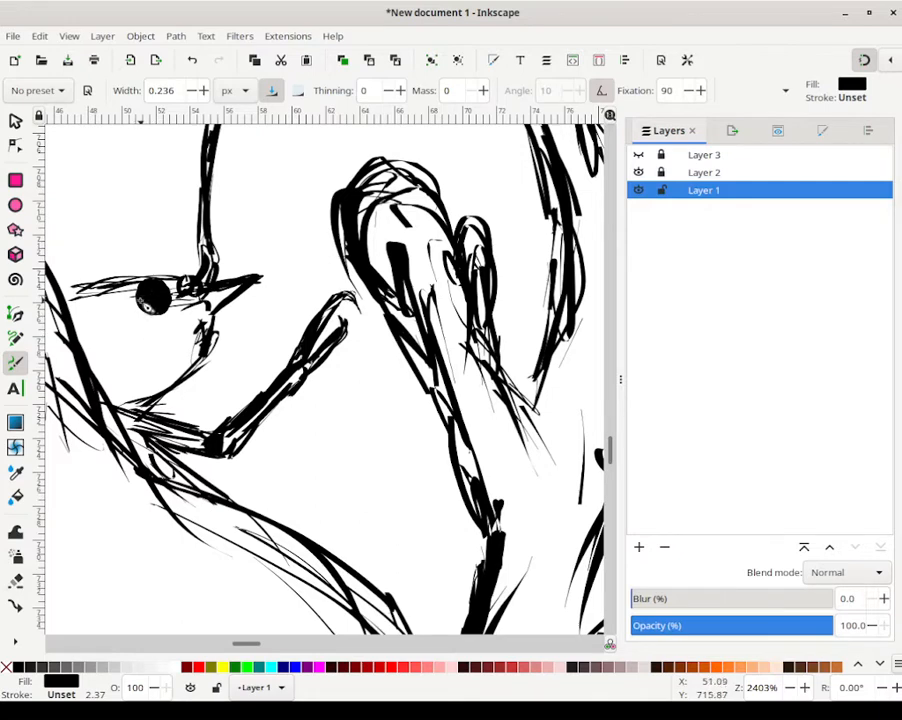
pyautogui.moveTo(148, 298)
pyautogui.mouseDown()
pyautogui.moveTo(157, 323)
pyautogui.moveTo(162, 317)
pyautogui.moveTo(146, 318)
pyautogui.moveTo(134, 291)
pyautogui.mouseUp()
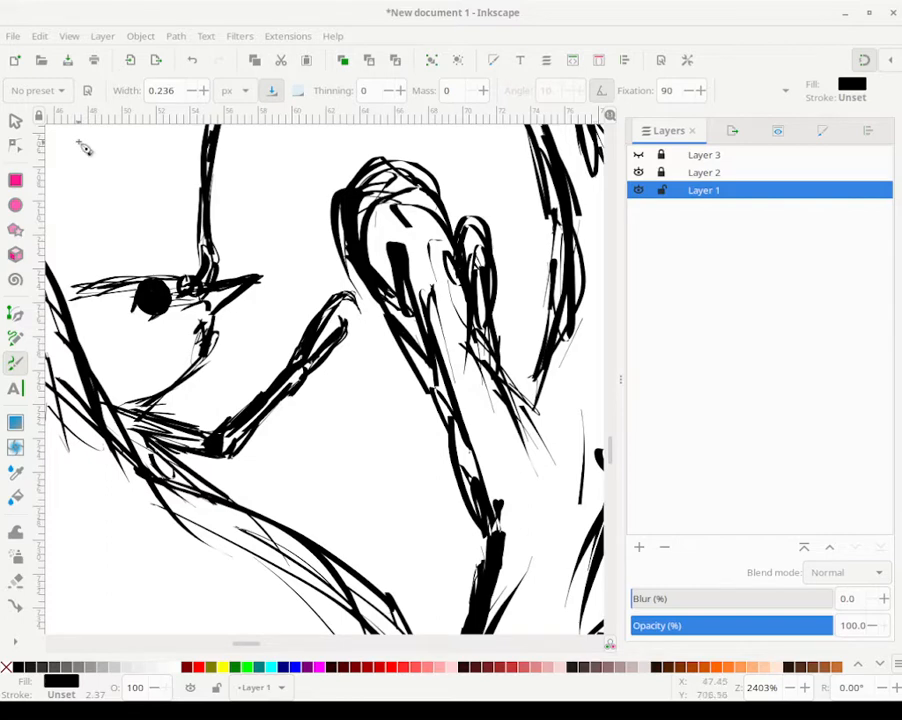
pyautogui.moveTo(67, 291); pyautogui.dragTo(145, 275)
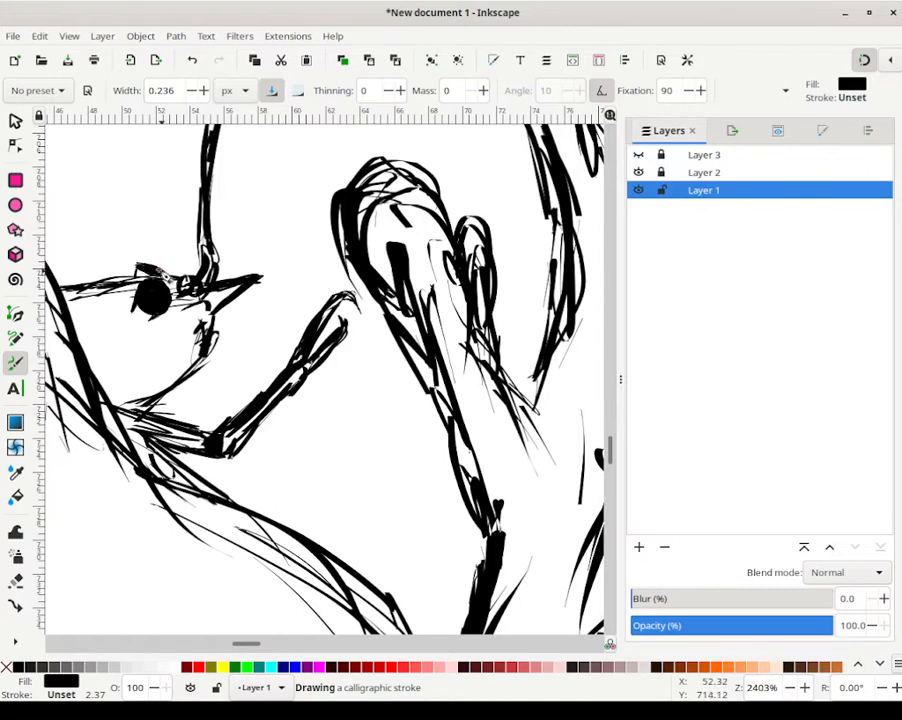
# Step: Add short bristly hairs along the creature's head line and brow, and draw a curved upturned spike at its snout
pyautogui.moveTo(134, 273)
pyautogui.mouseDown()
pyautogui.moveTo(172, 287)
pyautogui.moveTo(158, 288)
pyautogui.moveTo(152, 275)
pyautogui.moveTo(146, 285)
pyautogui.moveTo(95, 292)
pyautogui.moveTo(92, 284)
pyautogui.moveTo(113, 285)
pyautogui.moveTo(77, 275)
pyautogui.moveTo(117, 287)
pyautogui.moveTo(88, 270)
pyautogui.moveTo(130, 285)
pyautogui.moveTo(108, 285)
pyautogui.moveTo(136, 285)
pyautogui.moveTo(113, 270)
pyautogui.moveTo(150, 268)
pyautogui.moveTo(150, 285)
pyautogui.moveTo(118, 275)
pyautogui.moveTo(93, 287)
pyautogui.moveTo(72, 283)
pyautogui.moveTo(93, 292)
pyautogui.moveTo(65, 288)
pyautogui.moveTo(142, 290)
pyautogui.moveTo(135, 285)
pyautogui.moveTo(148, 288)
pyautogui.moveTo(158, 275)
pyautogui.moveTo(182, 285)
pyautogui.moveTo(142, 284)
pyautogui.moveTo(170, 287)
pyautogui.moveTo(192, 275)
pyautogui.moveTo(178, 268)
pyautogui.moveTo(191, 280)
pyautogui.moveTo(182, 252)
pyautogui.mouseUp()
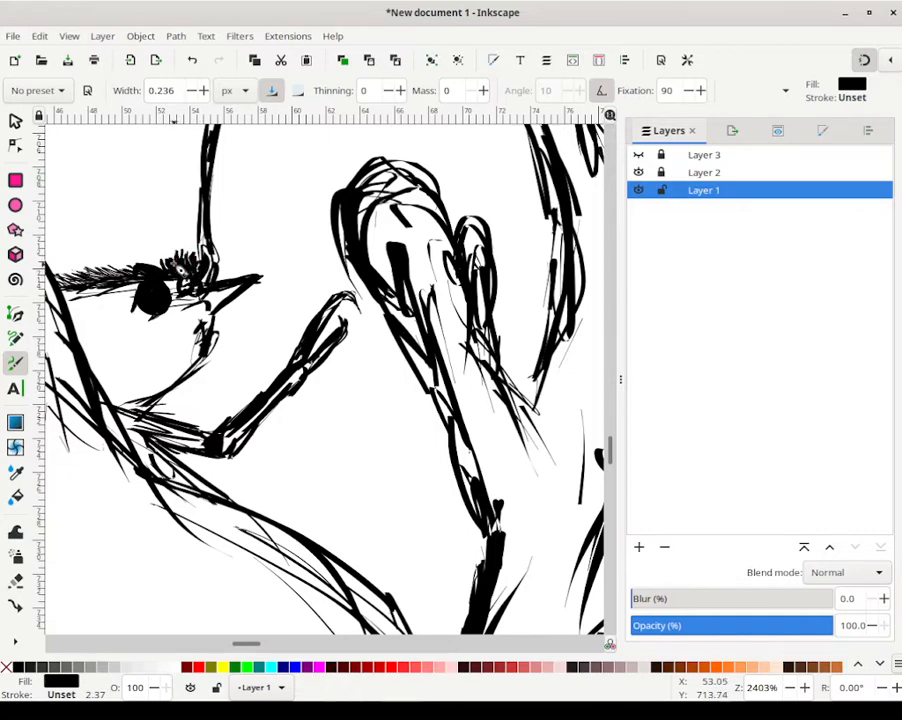
pyautogui.moveTo(168, 269); pyautogui.dragTo(166, 260)
pyautogui.moveTo(216, 288)
pyautogui.mouseDown()
pyautogui.moveTo(213, 280)
pyautogui.moveTo(258, 268)
pyautogui.moveTo(260, 255)
pyautogui.moveTo(244, 273)
pyautogui.moveTo(264, 240)
pyautogui.moveTo(260, 265)
pyautogui.moveTo(232, 275)
pyautogui.moveTo(258, 267)
pyautogui.moveTo(256, 245)
pyautogui.moveTo(257, 254)
pyautogui.mouseUp()
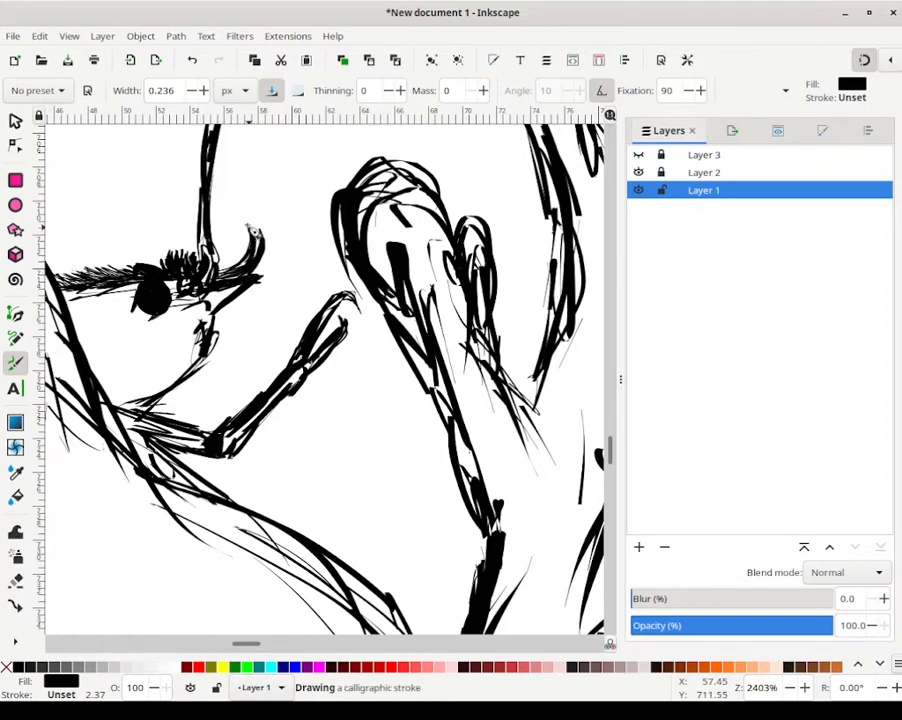
pyautogui.moveTo(248, 227)
pyautogui.mouseDown()
pyautogui.moveTo(263, 246)
pyautogui.moveTo(251, 278)
pyautogui.moveTo(266, 272)
pyautogui.moveTo(250, 279)
pyautogui.moveTo(267, 271)
pyautogui.moveTo(246, 276)
pyautogui.moveTo(268, 284)
pyautogui.moveTo(216, 308)
pyautogui.moveTo(252, 288)
pyautogui.moveTo(228, 304)
pyautogui.moveTo(207, 358)
pyautogui.moveTo(228, 344)
pyautogui.moveTo(197, 367)
pyautogui.moveTo(222, 332)
pyautogui.mouseUp()
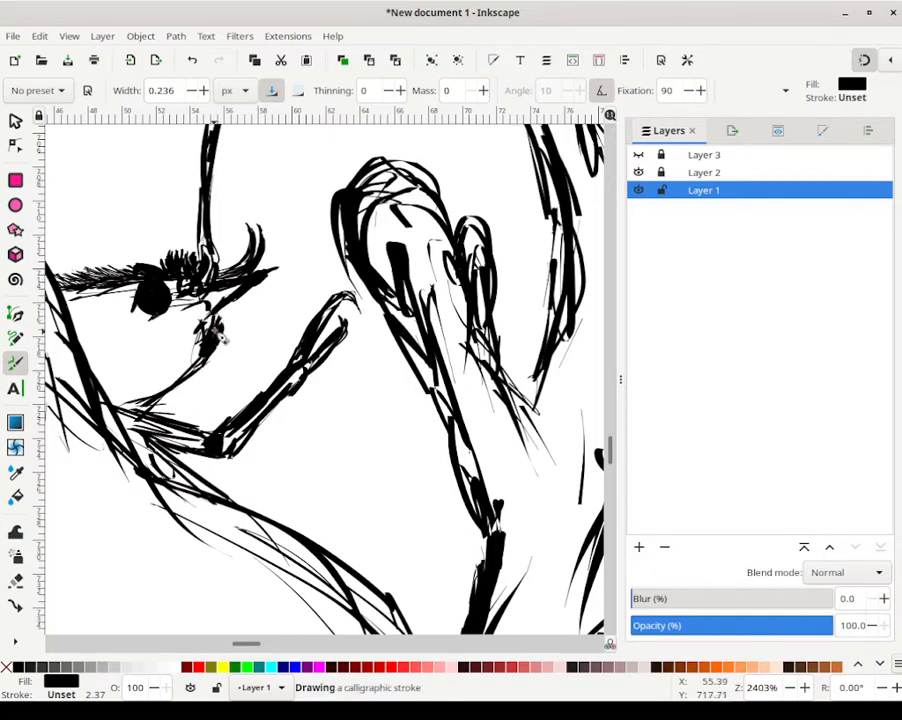
# Step: Darken the creature's mouth area, extend the snout to a sharper point and add light shading strokes on the cheek
pyautogui.moveTo(228, 326)
pyautogui.mouseDown()
pyautogui.moveTo(223, 363)
pyautogui.moveTo(223, 328)
pyautogui.moveTo(233, 331)
pyautogui.moveTo(227, 345)
pyautogui.moveTo(234, 321)
pyautogui.moveTo(227, 338)
pyautogui.moveTo(205, 321)
pyautogui.moveTo(213, 318)
pyautogui.moveTo(200, 370)
pyautogui.moveTo(200, 340)
pyautogui.moveTo(176, 382)
pyautogui.moveTo(150, 388)
pyautogui.moveTo(180, 386)
pyautogui.moveTo(155, 396)
pyautogui.moveTo(205, 352)
pyautogui.mouseUp()
pyautogui.moveTo(257, 296)
pyautogui.mouseDown()
pyautogui.moveTo(298, 260)
pyautogui.moveTo(256, 284)
pyautogui.moveTo(295, 261)
pyautogui.mouseUp()
pyautogui.moveTo(94, 348)
pyautogui.mouseDown()
pyautogui.moveTo(160, 340)
pyautogui.moveTo(127, 352)
pyautogui.moveTo(130, 379)
pyautogui.moveTo(158, 364)
pyautogui.mouseUp()
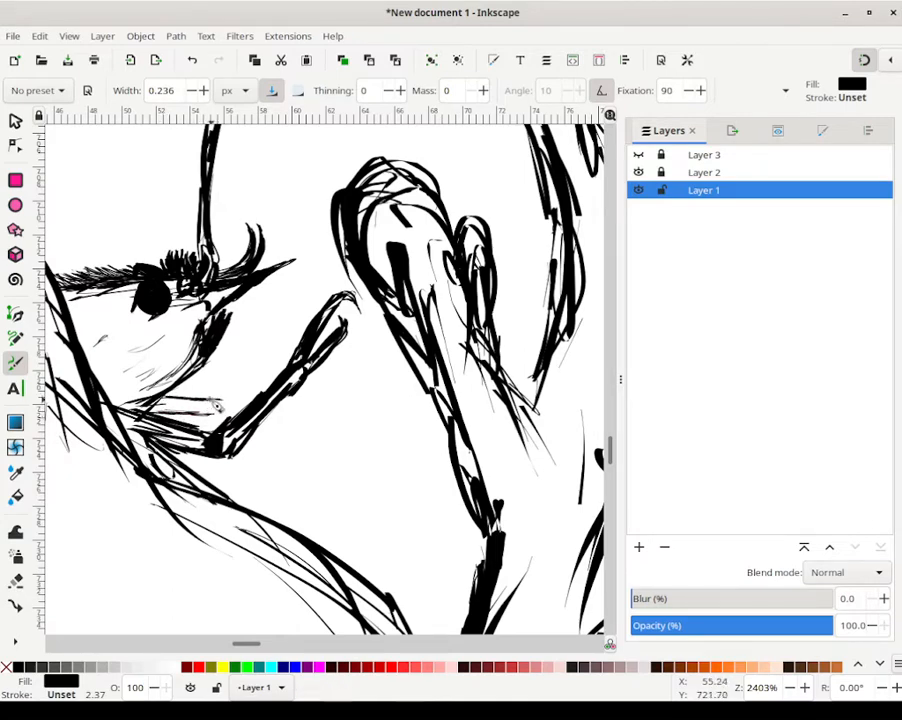
# Step: Outline the middle segment of a second thin limb, rising from its elbow to a rounded joint above the first limb
pyautogui.moveTo(208, 413)
pyautogui.mouseDown()
pyautogui.moveTo(172, 403)
pyautogui.moveTo(226, 405)
pyautogui.moveTo(238, 356)
pyautogui.mouseUp()
pyautogui.moveTo(224, 404); pyautogui.dragTo(244, 350)
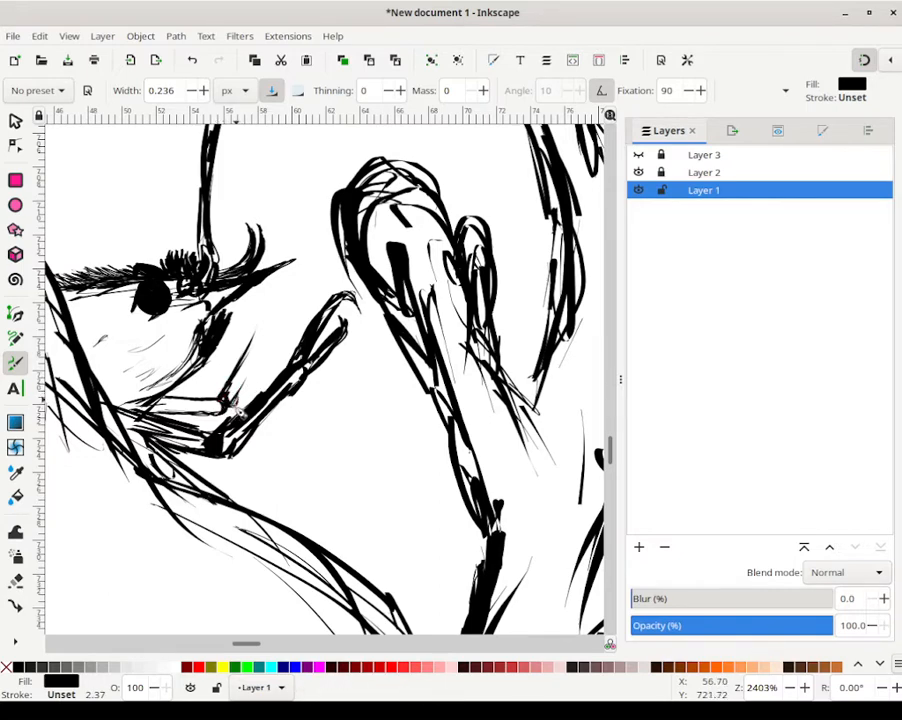
pyautogui.moveTo(287, 306)
pyautogui.mouseDown()
pyautogui.moveTo(240, 365)
pyautogui.moveTo(289, 284)
pyautogui.moveTo(288, 300)
pyautogui.mouseUp()
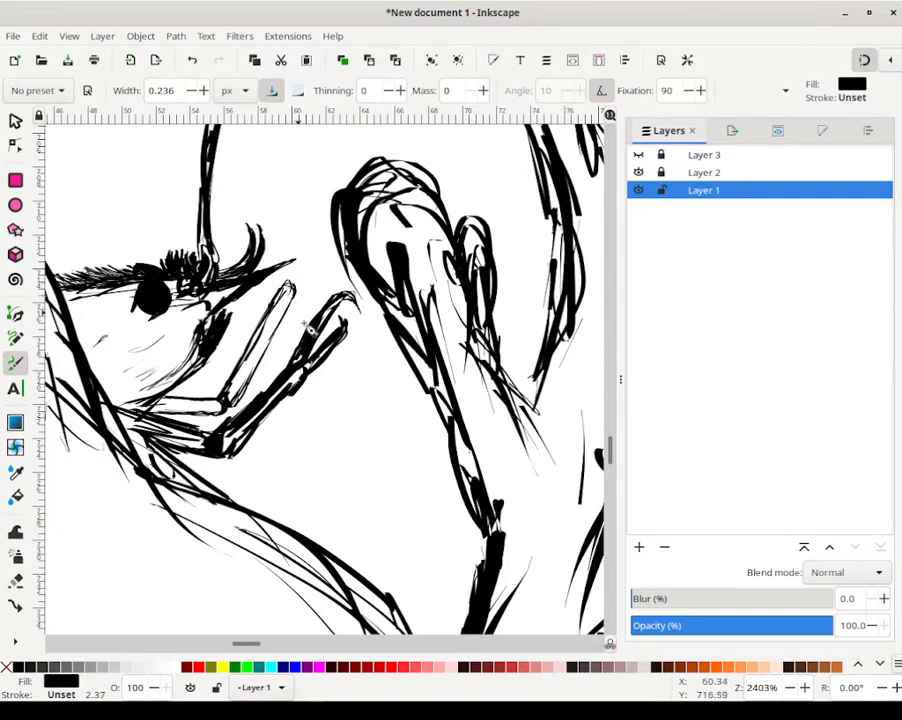
# Step: Draw the second limb's end segment from the rounded joint up to the coral branch, with a bent tip
pyautogui.moveTo(287, 253)
pyautogui.mouseDown()
pyautogui.moveTo(294, 215)
pyautogui.moveTo(291, 262)
pyautogui.moveTo(309, 246)
pyautogui.moveTo(287, 265)
pyautogui.moveTo(289, 280)
pyautogui.moveTo(293, 273)
pyautogui.mouseUp()
pyautogui.moveTo(292, 276); pyautogui.dragTo(302, 224)
pyautogui.moveTo(302, 224)
pyautogui.mouseDown()
pyautogui.moveTo(303, 189)
pyautogui.moveTo(298, 200)
pyautogui.mouseUp()
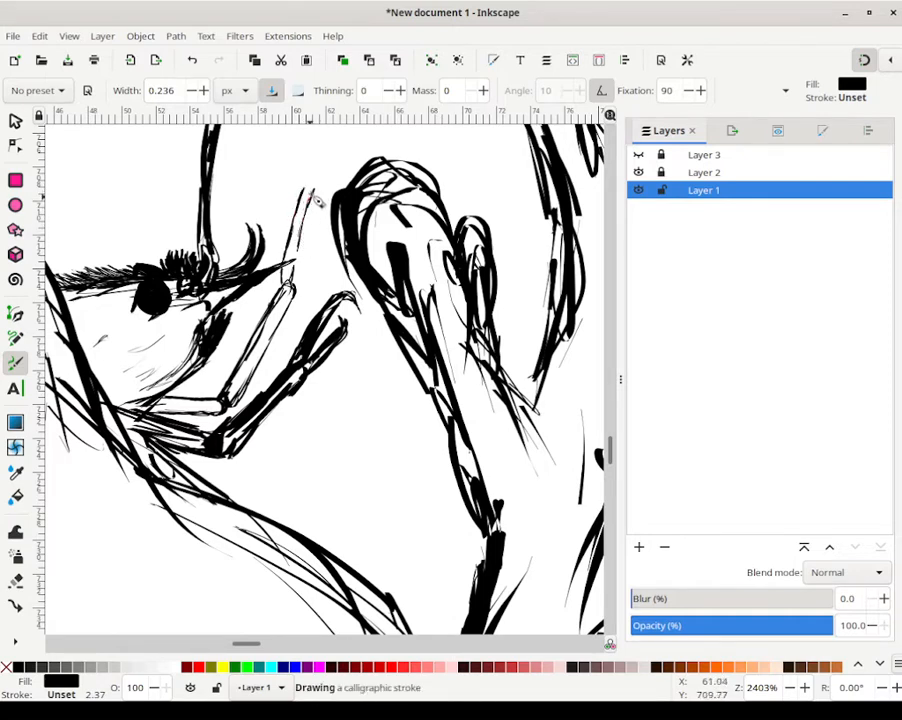
pyautogui.moveTo(304, 192); pyautogui.dragTo(336, 187)
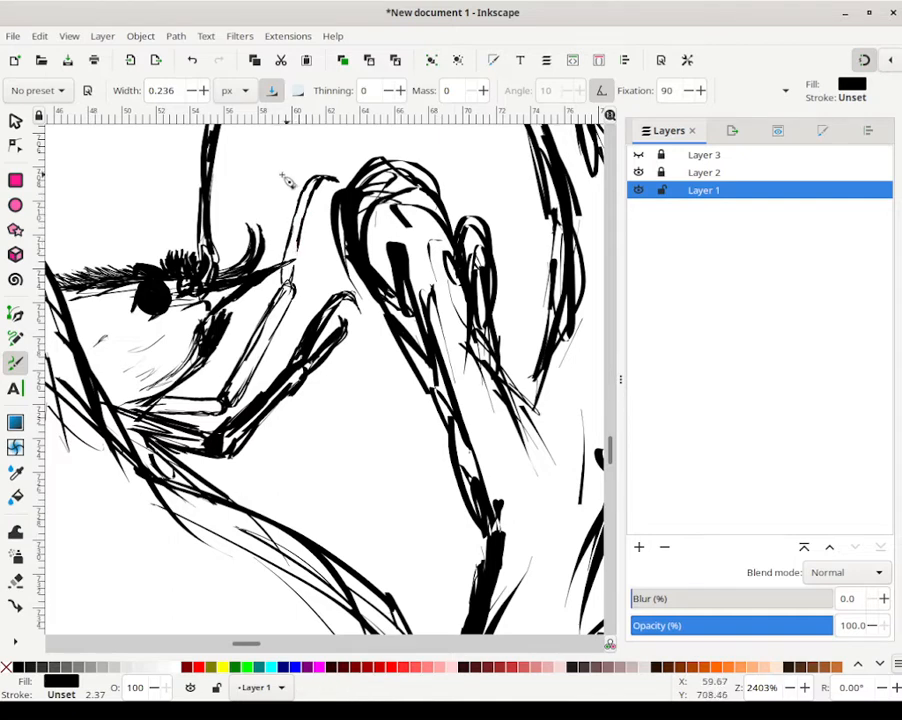
pyautogui.moveTo(290, 265)
pyautogui.mouseDown()
pyautogui.moveTo(298, 250)
pyautogui.moveTo(300, 297)
pyautogui.moveTo(305, 280)
pyautogui.moveTo(292, 277)
pyautogui.moveTo(338, 233)
pyautogui.mouseUp()
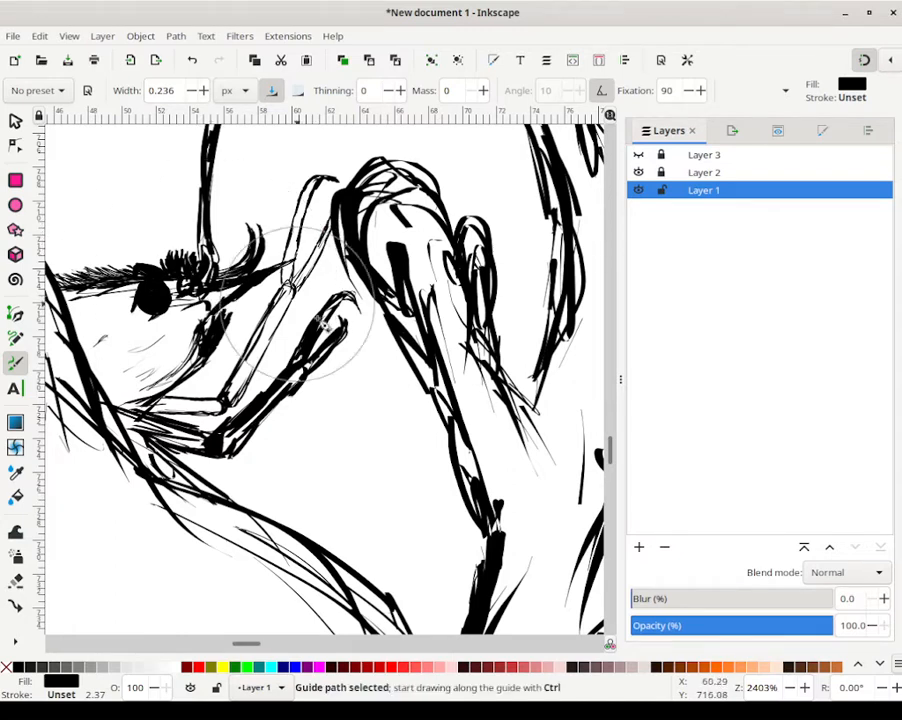
# Step: Review the whole page, then examine the corals, rocks and creature in its lower-left corner up close
pyautogui.scroll(-15, 427, 443)
pyautogui.scroll(5, 422, 400)
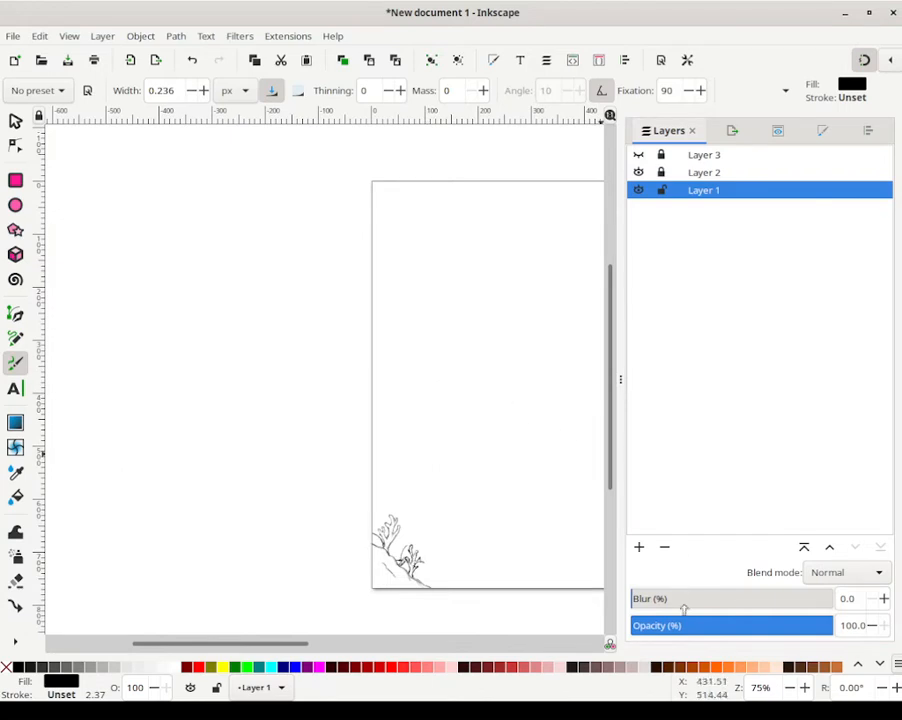
pyautogui.rightClick(758, 687)
pyautogui.click(792, 664)
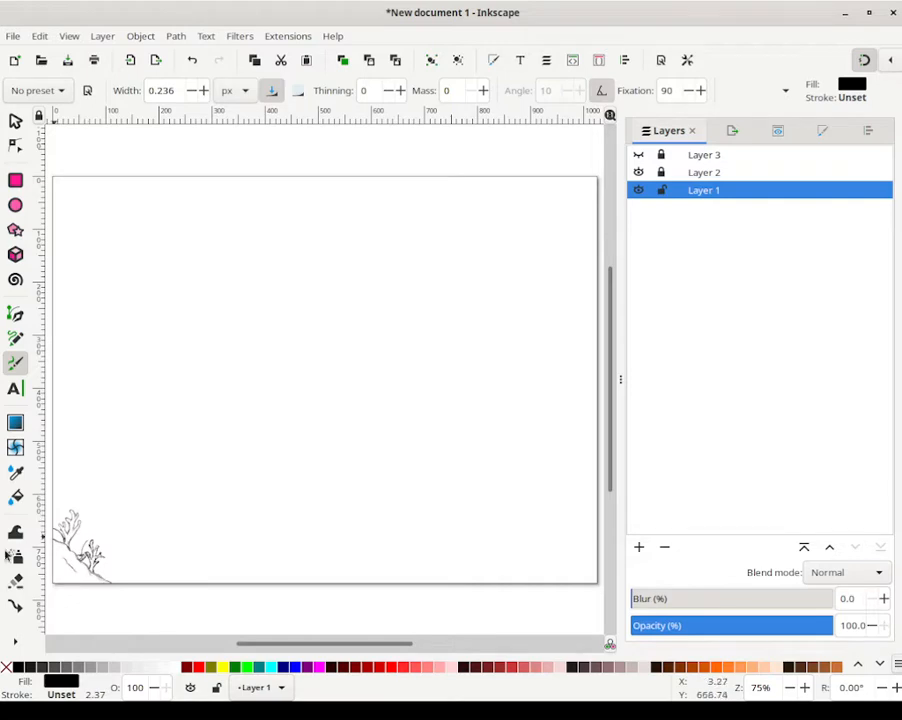
pyautogui.press('ctrl')
pyautogui.scroll(6, 167, 563)
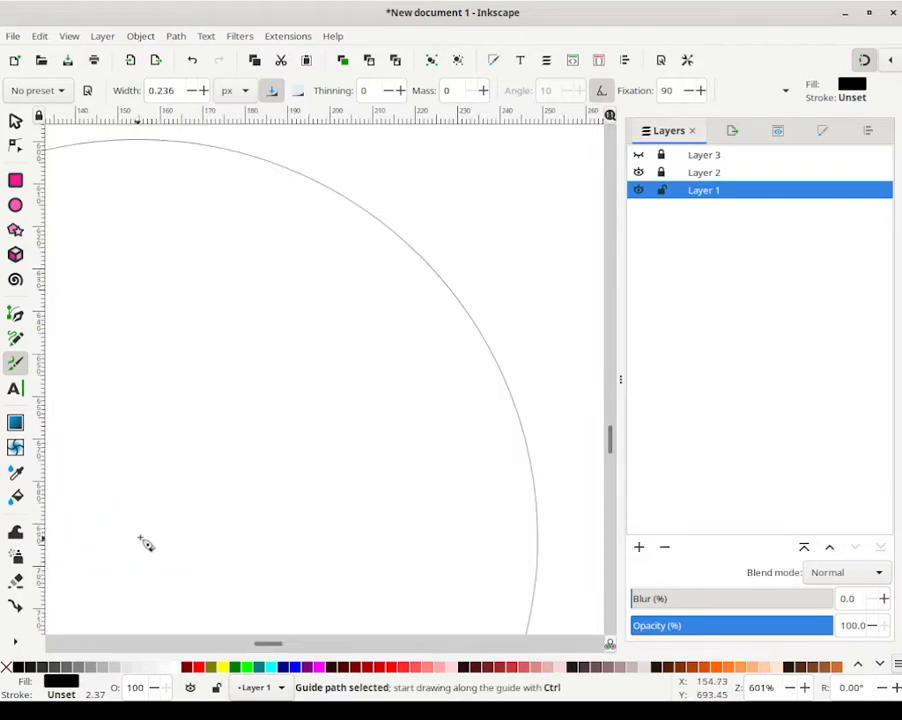
pyautogui.moveTo(228, 500)
pyautogui.mouseDown()
pyautogui.moveTo(417, 409)
pyautogui.moveTo(395, 412)
pyautogui.mouseUp()
pyautogui.moveTo(341, 419); pyautogui.dragTo(515, 520)
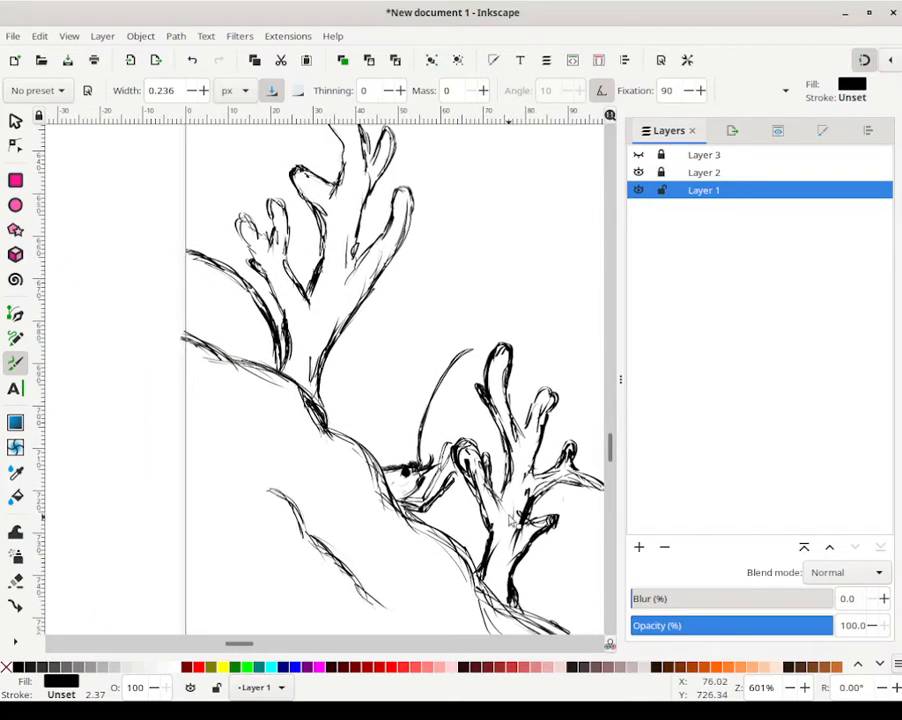
pyautogui.moveTo(473, 374); pyautogui.dragTo(408, 387)
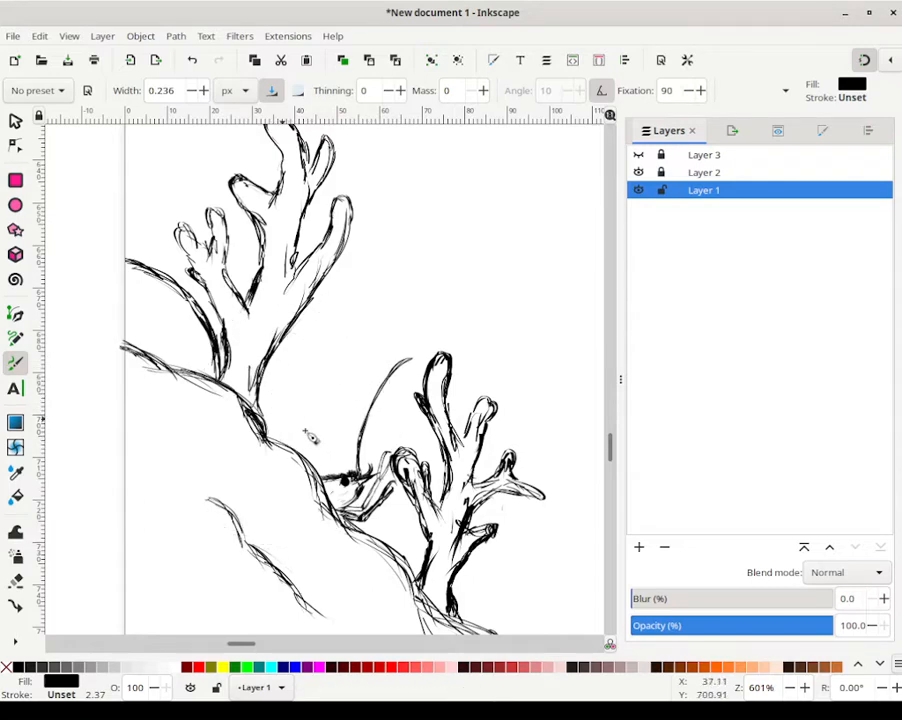
# Step: Sketch the first upright blades of a seaweed tuft in the rock notch beside the larger coral's base
pyautogui.moveTo(274, 425); pyautogui.dragTo(294, 412)
pyautogui.scroll(3, 295, 418)
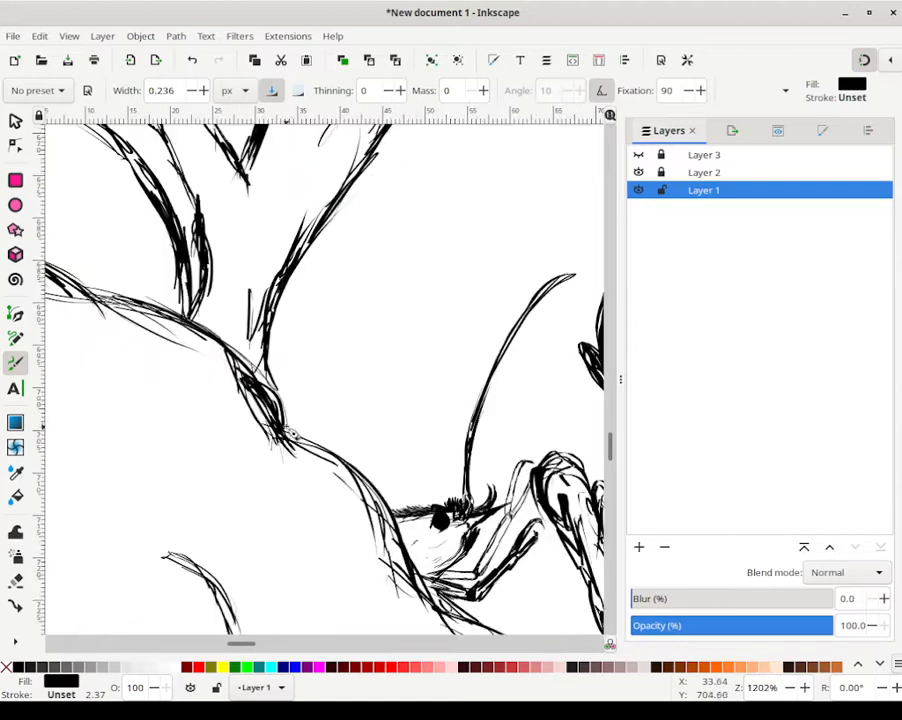
pyautogui.moveTo(302, 398)
pyautogui.mouseDown()
pyautogui.moveTo(293, 436)
pyautogui.moveTo(311, 376)
pyautogui.mouseUp()
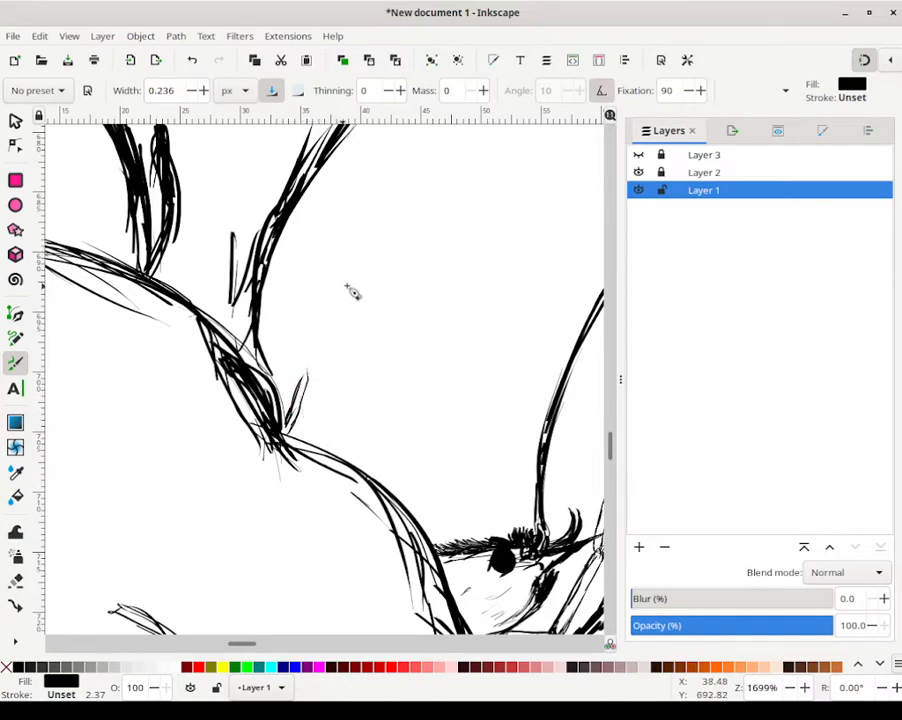
pyautogui.moveTo(298, 412)
pyautogui.mouseDown()
pyautogui.moveTo(324, 342)
pyautogui.moveTo(301, 411)
pyautogui.mouseUp()
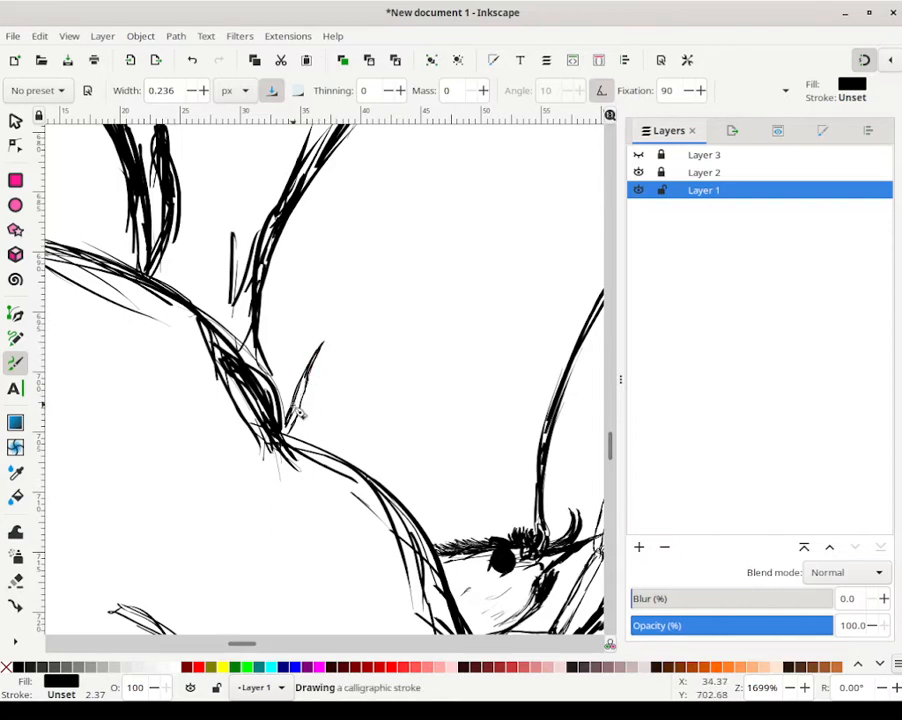
pyautogui.moveTo(304, 333)
pyautogui.mouseDown()
pyautogui.moveTo(294, 428)
pyautogui.moveTo(322, 320)
pyautogui.mouseUp()
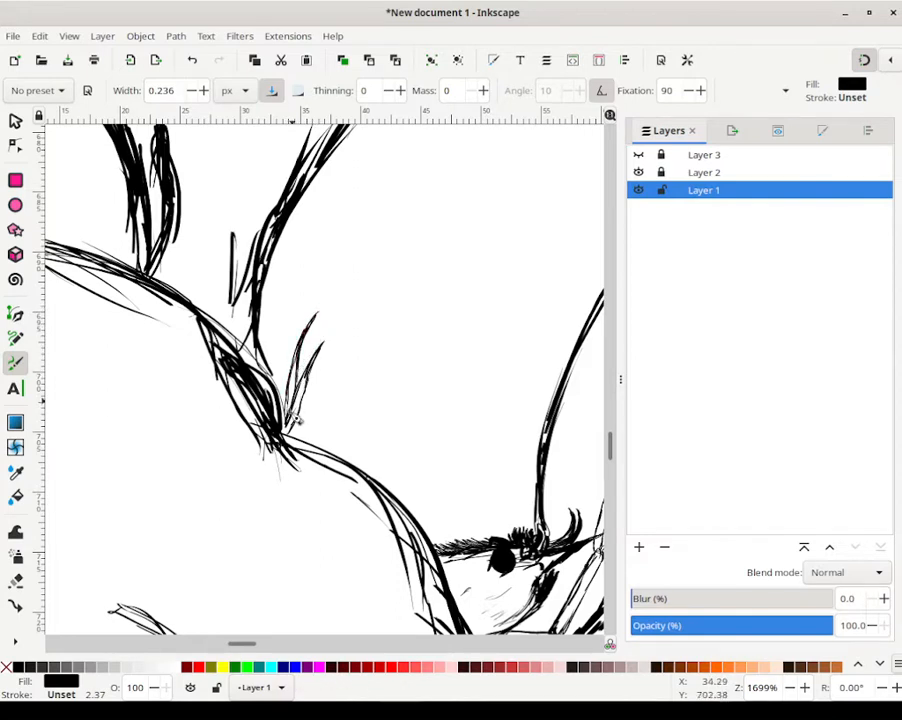
pyautogui.moveTo(284, 405)
pyautogui.mouseDown()
pyautogui.moveTo(297, 440)
pyautogui.moveTo(308, 416)
pyautogui.moveTo(292, 444)
pyautogui.moveTo(318, 387)
pyautogui.mouseUp()
pyautogui.moveTo(295, 432)
pyautogui.mouseDown()
pyautogui.moveTo(336, 358)
pyautogui.moveTo(322, 404)
pyautogui.moveTo(340, 351)
pyautogui.moveTo(315, 398)
pyautogui.mouseUp()
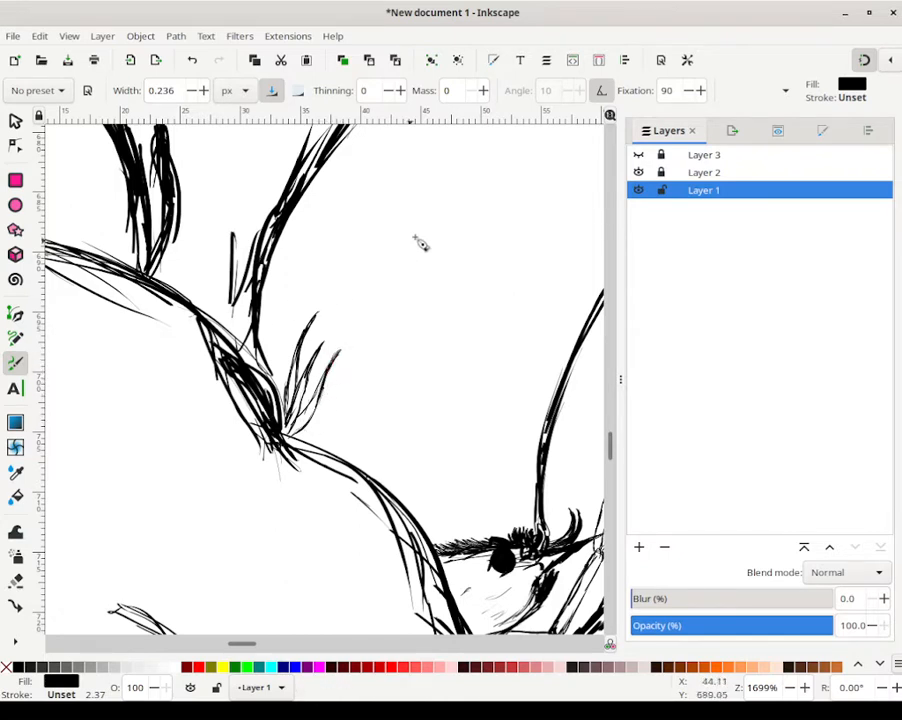
pyautogui.moveTo(316, 397)
pyautogui.mouseDown()
pyautogui.moveTo(337, 350)
pyautogui.moveTo(325, 366)
pyautogui.moveTo(322, 397)
pyautogui.moveTo(349, 331)
pyautogui.moveTo(312, 389)
pyautogui.moveTo(315, 405)
pyautogui.moveTo(346, 345)
pyautogui.moveTo(321, 370)
pyautogui.moveTo(343, 343)
pyautogui.moveTo(315, 382)
pyautogui.moveTo(359, 323)
pyautogui.moveTo(325, 370)
pyautogui.mouseUp()
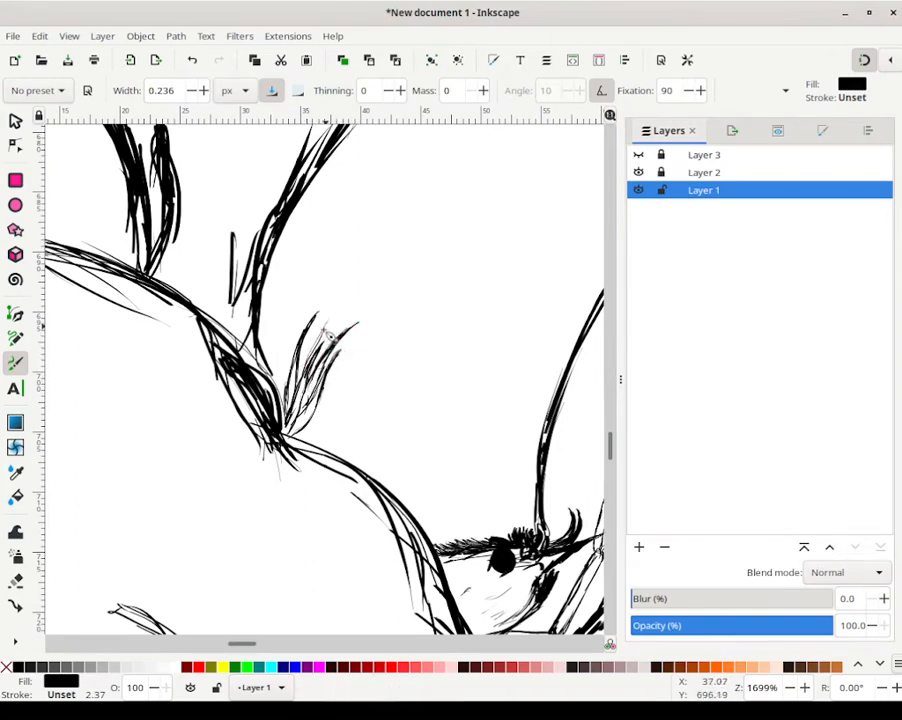
# Step: Draw a tall curved blade rising from the seaweed tuft and fill it with thin parallel strokes
pyautogui.moveTo(334, 296)
pyautogui.mouseDown()
pyautogui.moveTo(319, 339)
pyautogui.moveTo(330, 324)
pyautogui.mouseUp()
pyautogui.moveTo(336, 284)
pyautogui.mouseDown()
pyautogui.moveTo(331, 326)
pyautogui.moveTo(334, 286)
pyautogui.moveTo(325, 274)
pyautogui.moveTo(319, 326)
pyautogui.moveTo(337, 313)
pyautogui.moveTo(307, 356)
pyautogui.moveTo(304, 383)
pyautogui.moveTo(310, 347)
pyautogui.mouseUp()
pyautogui.moveTo(329, 309); pyautogui.dragTo(311, 346)
pyautogui.moveTo(328, 318); pyautogui.dragTo(311, 351)
pyautogui.moveTo(329, 308); pyautogui.dragTo(315, 342)
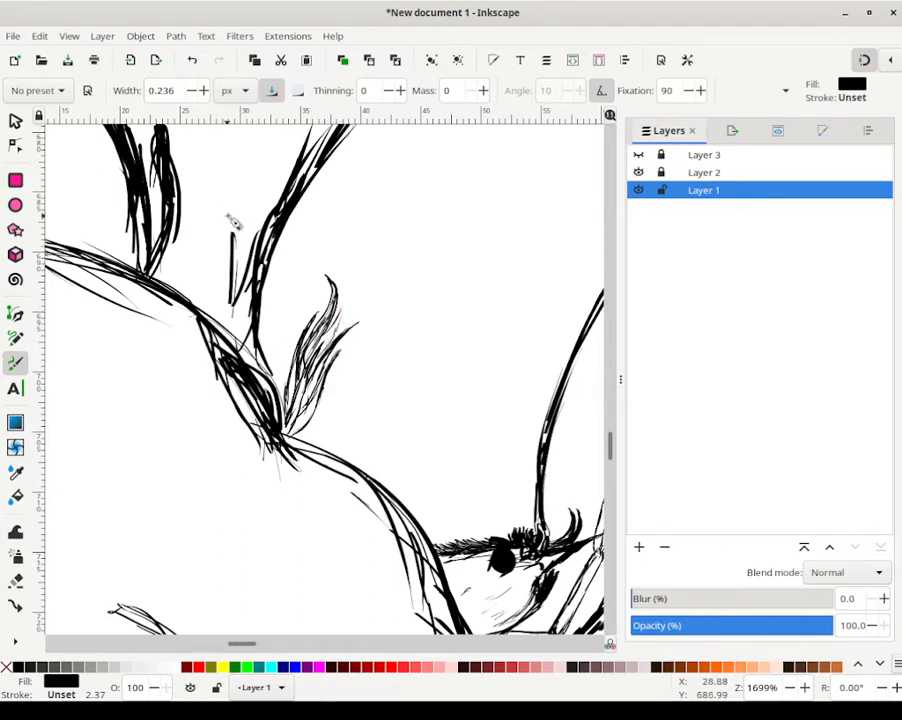
# Step: Add a second tall blade beside the first one, ending in a pointed tip that curves away from the coral
pyautogui.moveTo(341, 302); pyautogui.dragTo(355, 278)
pyautogui.moveTo(343, 305); pyautogui.dragTo(351, 289)
pyautogui.moveTo(344, 302); pyautogui.dragTo(350, 291)
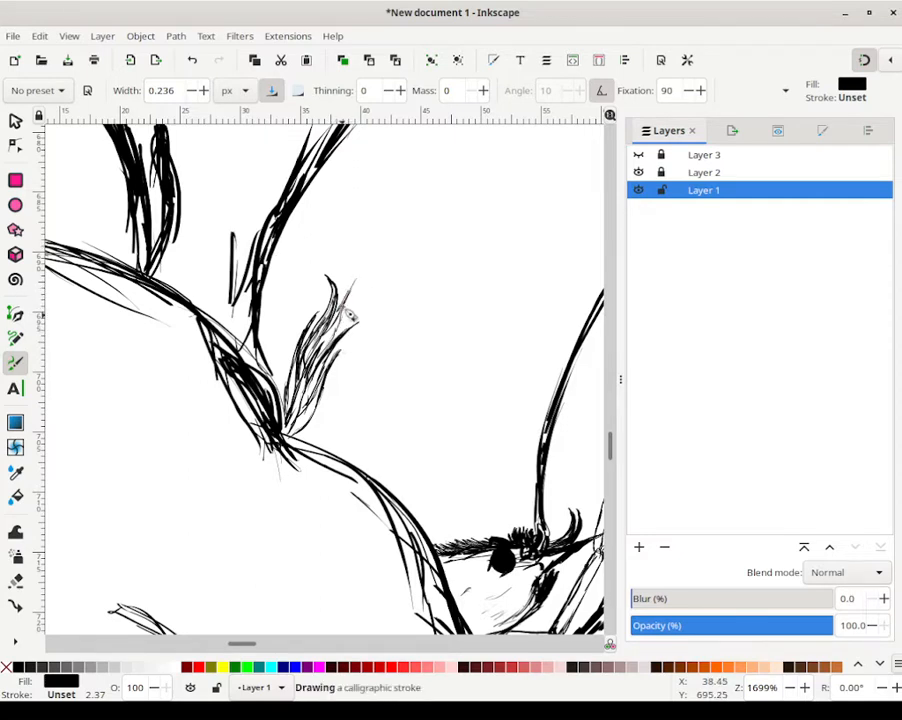
pyautogui.moveTo(337, 298); pyautogui.dragTo(373, 270)
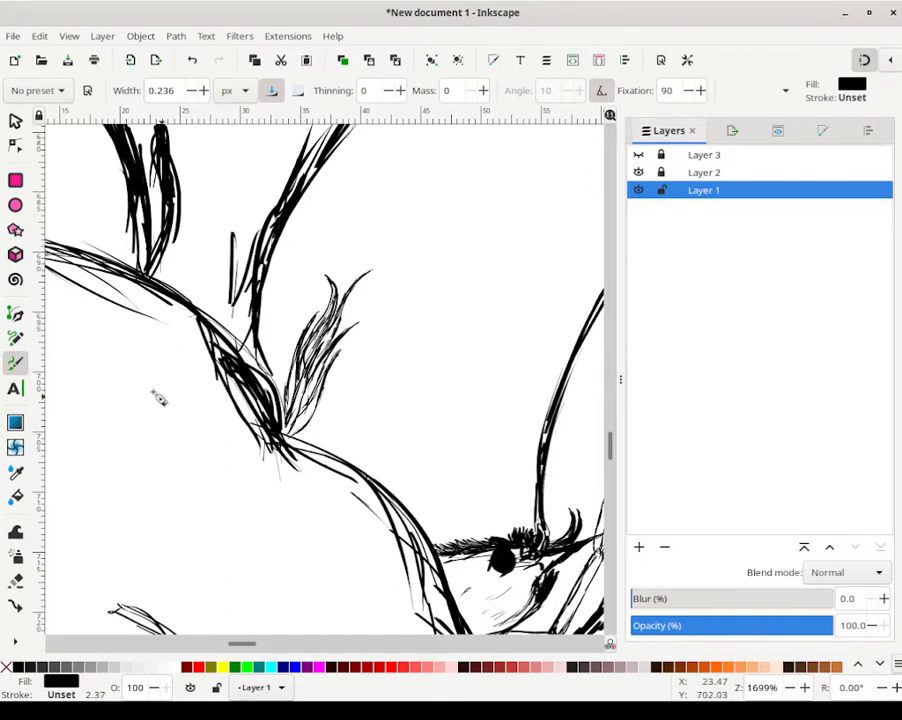
# Step: Draw short blades at the seaweed's base on the coral side and a drooping curved blade on the opposite side
pyautogui.moveTo(285, 387)
pyautogui.mouseDown()
pyautogui.moveTo(280, 357)
pyautogui.moveTo(290, 392)
pyautogui.moveTo(280, 355)
pyautogui.moveTo(300, 440)
pyautogui.mouseUp()
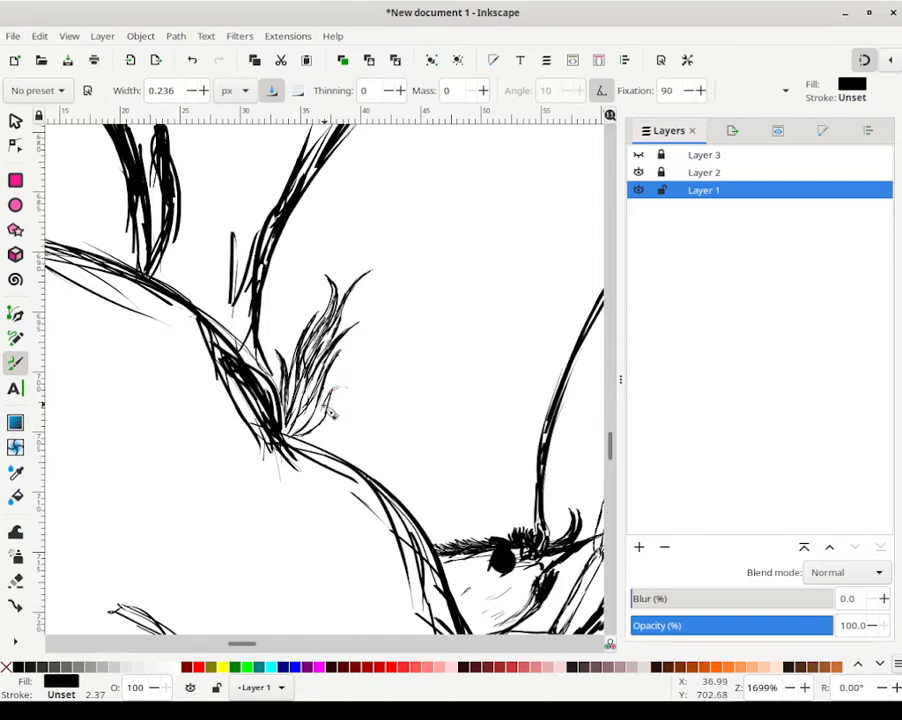
pyautogui.moveTo(344, 392)
pyautogui.mouseDown()
pyautogui.moveTo(327, 413)
pyautogui.moveTo(345, 390)
pyautogui.moveTo(360, 396)
pyautogui.moveTo(334, 405)
pyautogui.moveTo(330, 387)
pyautogui.moveTo(356, 353)
pyautogui.moveTo(339, 369)
pyautogui.moveTo(336, 392)
pyautogui.moveTo(359, 367)
pyautogui.moveTo(348, 387)
pyautogui.mouseUp()
pyautogui.moveTo(300, 456); pyautogui.dragTo(311, 422)
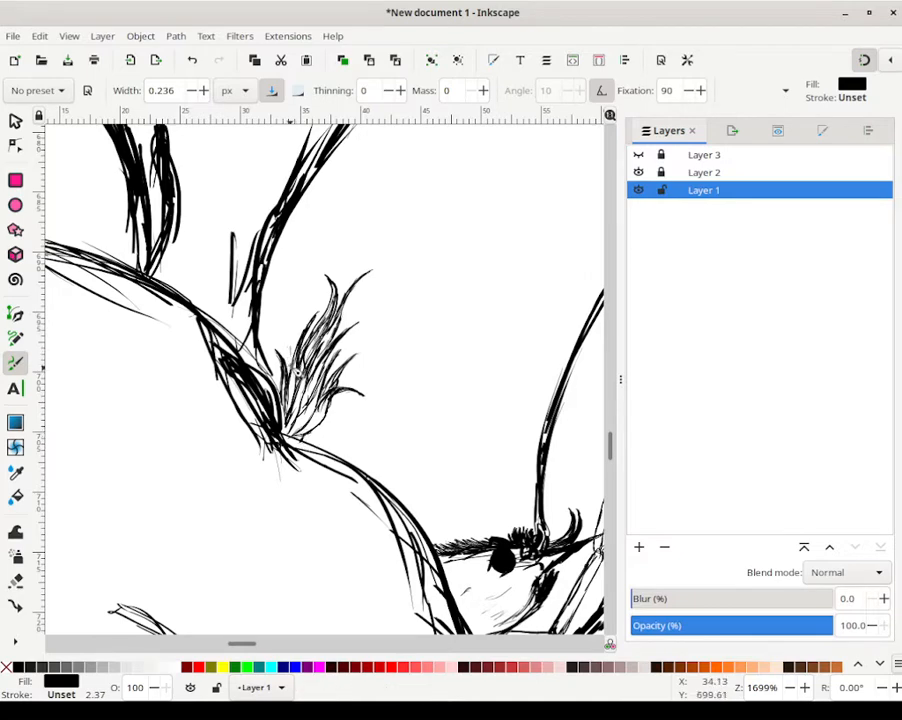
# Step: Draw a wavy curling blade on the seaweed's coral-facing side, outlining both edges up to the tip
pyautogui.moveTo(279, 320); pyautogui.dragTo(288, 329)
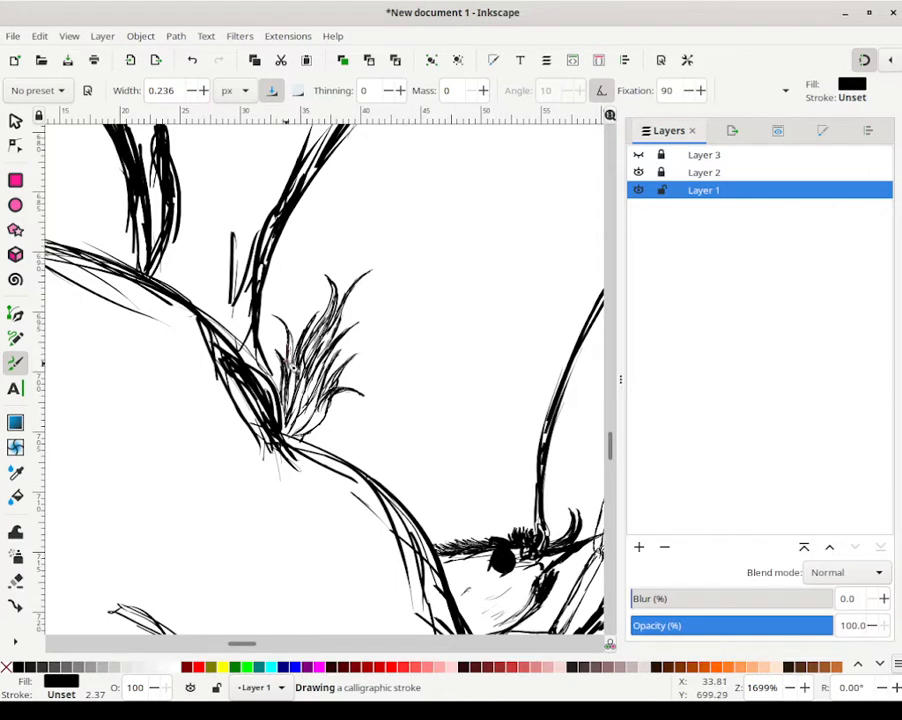
pyautogui.moveTo(293, 356); pyautogui.dragTo(272, 351)
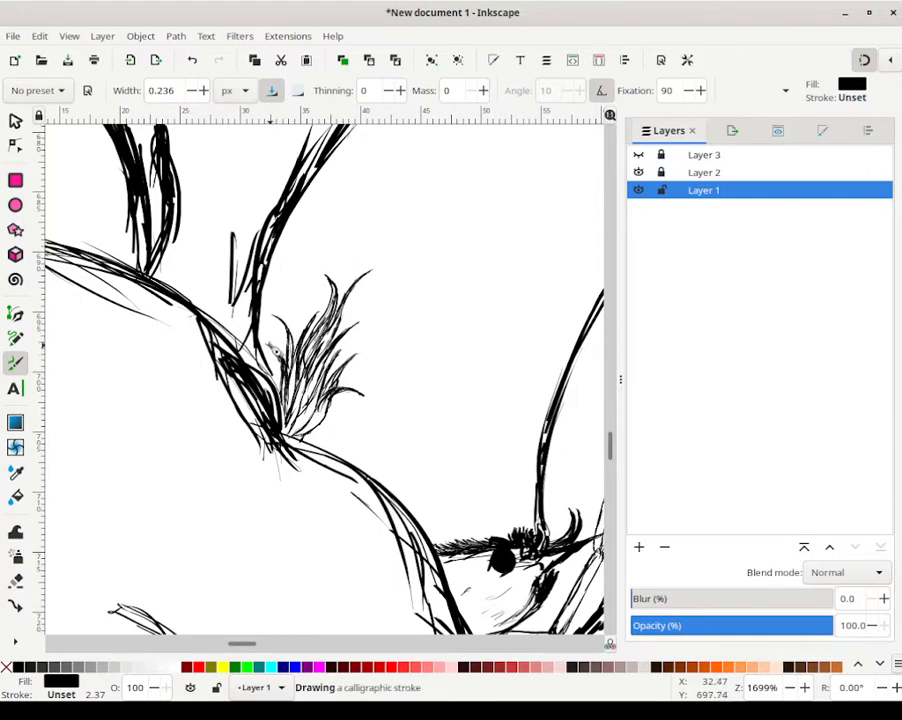
pyautogui.moveTo(270, 352); pyautogui.dragTo(272, 343)
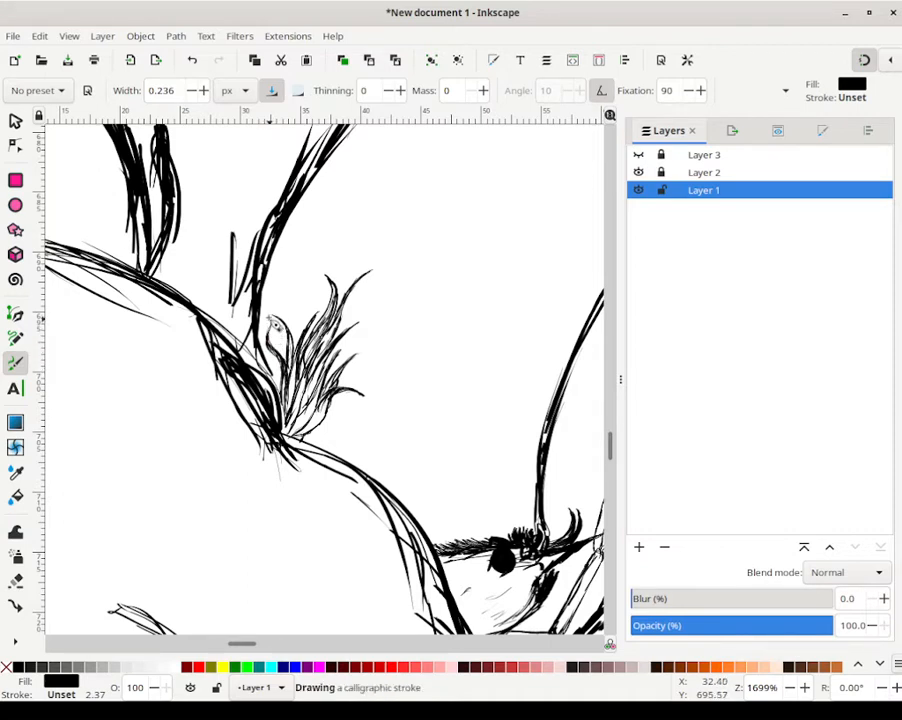
pyautogui.moveTo(266, 340)
pyautogui.mouseDown()
pyautogui.moveTo(270, 350)
pyautogui.moveTo(265, 339)
pyautogui.mouseUp()
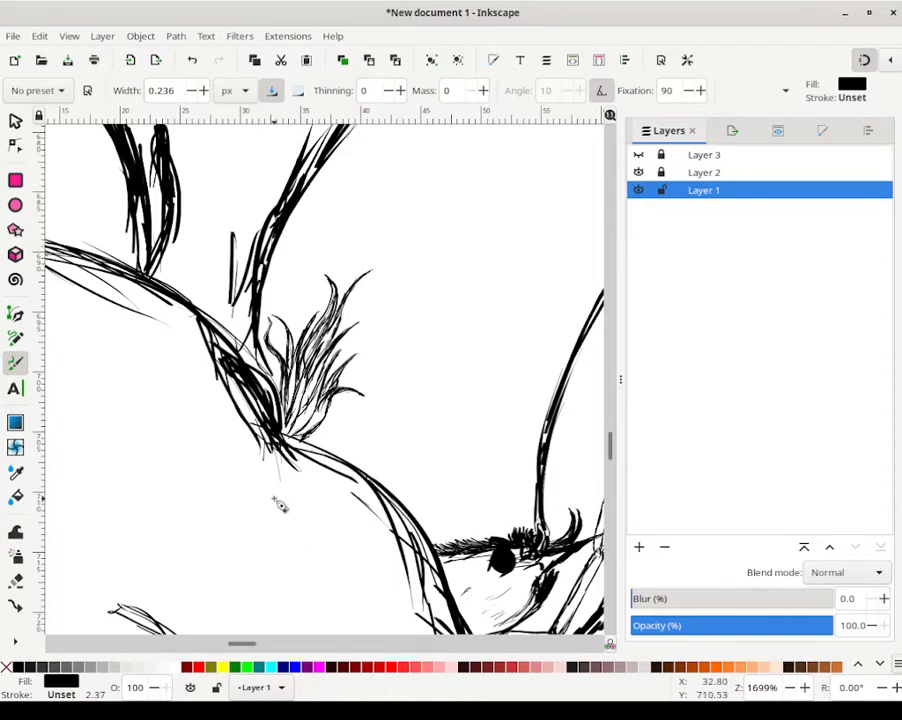
# Step: Draw a tiny fish's slender body between the seaweed and the creature, with a pointed head
pyautogui.keyDown('ctrl'); pyautogui.scroll(-5, 254, 476); pyautogui.keyUp('ctrl')
pyautogui.keyDown('ctrl'); pyautogui.scroll(4, 327, 470); pyautogui.keyUp('ctrl')
pyautogui.keyDown('ctrl'); pyautogui.scroll(2, 334, 451); pyautogui.keyUp('ctrl')
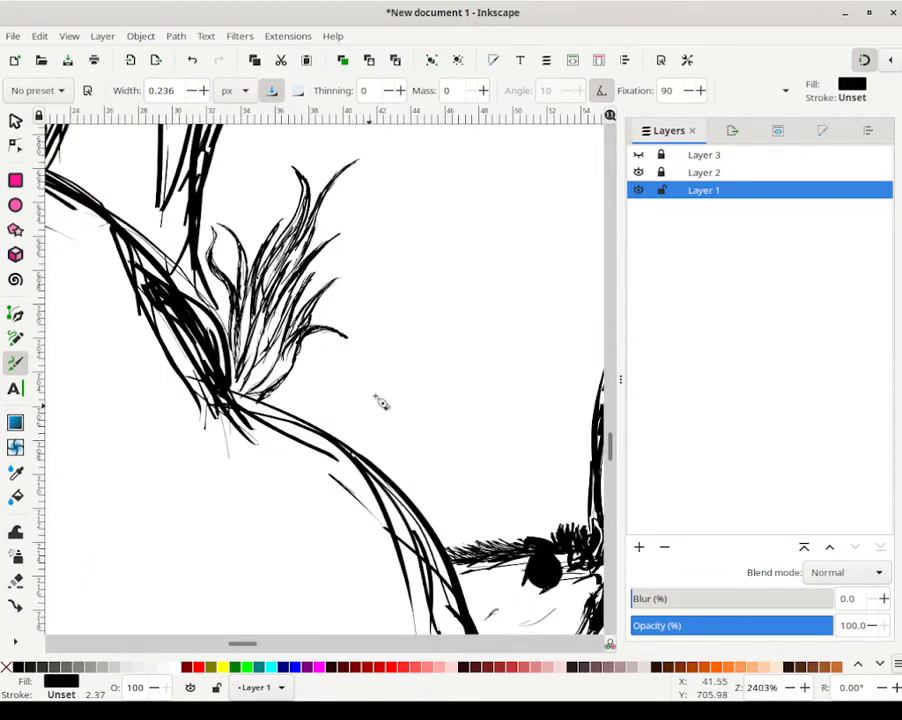
pyautogui.moveTo(378, 397)
pyautogui.mouseDown()
pyautogui.moveTo(364, 393)
pyautogui.moveTo(398, 407)
pyautogui.mouseUp()
pyautogui.moveTo(373, 410); pyautogui.dragTo(397, 418)
pyautogui.moveTo(370, 410); pyautogui.dragTo(413, 431)
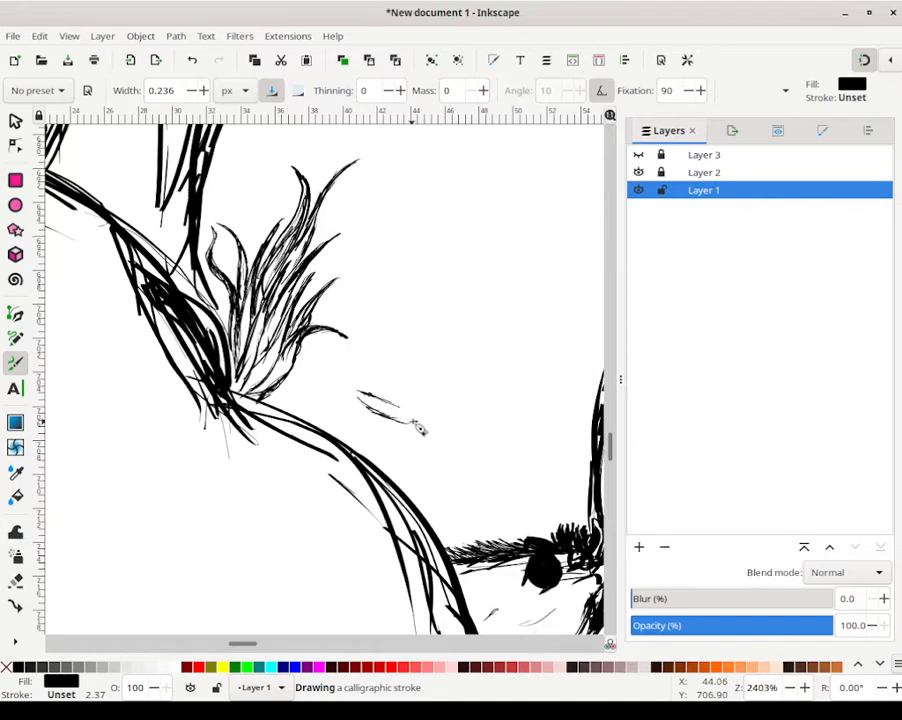
pyautogui.moveTo(423, 424); pyautogui.dragTo(403, 413)
# Step: Draw the small fish's rounded tail fin and thicken its outline where it joins the body
pyautogui.moveTo(348, 373); pyautogui.dragTo(345, 372)
pyautogui.moveTo(346, 373); pyautogui.dragTo(340, 388)
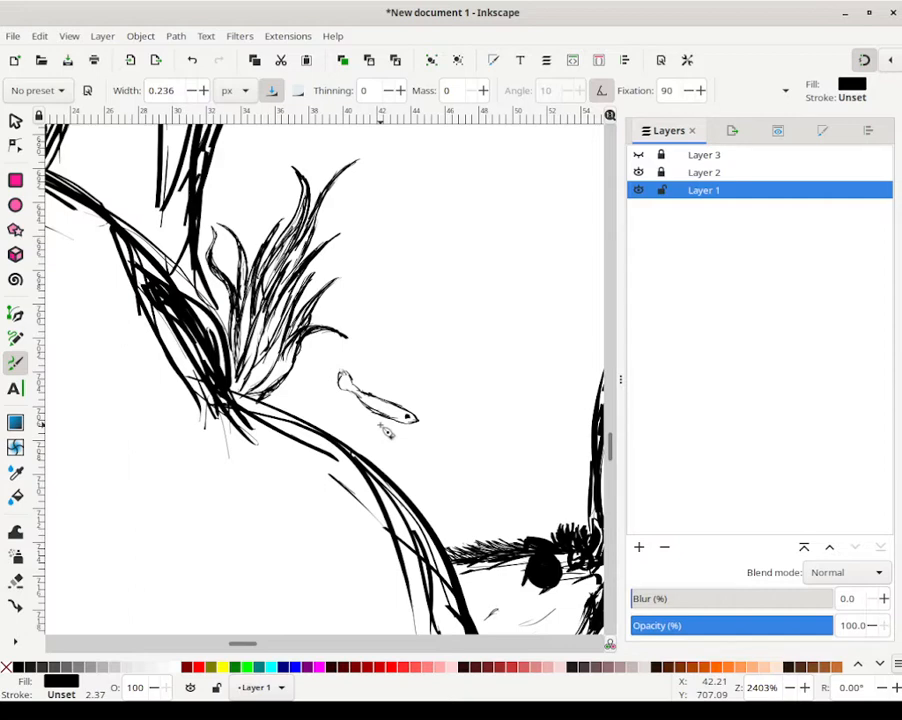
pyautogui.moveTo(336, 374)
pyautogui.mouseDown()
pyautogui.moveTo(345, 380)
pyautogui.moveTo(339, 386)
pyautogui.moveTo(344, 371)
pyautogui.moveTo(335, 386)
pyautogui.moveTo(353, 382)
pyautogui.moveTo(348, 372)
pyautogui.moveTo(338, 382)
pyautogui.moveTo(356, 387)
pyautogui.moveTo(356, 397)
pyautogui.mouseUp()
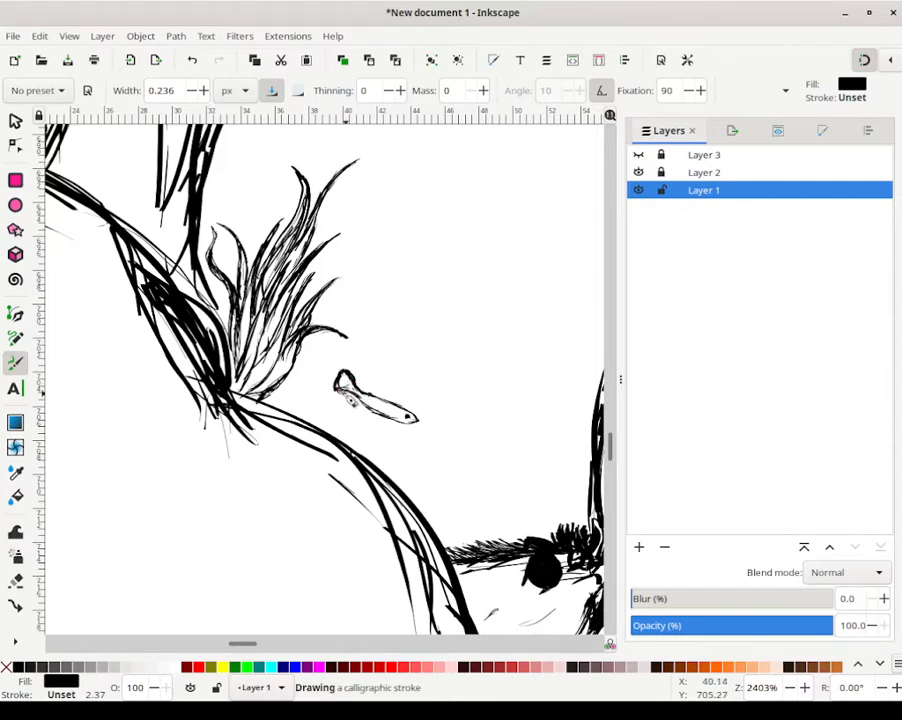
# Step: Add a small dark dorsal fin on the fish's back
pyautogui.moveTo(363, 403)
pyautogui.mouseDown()
pyautogui.moveTo(402, 428)
pyautogui.moveTo(387, 396)
pyautogui.mouseUp()
pyautogui.moveTo(380, 396); pyautogui.dragTo(383, 398)
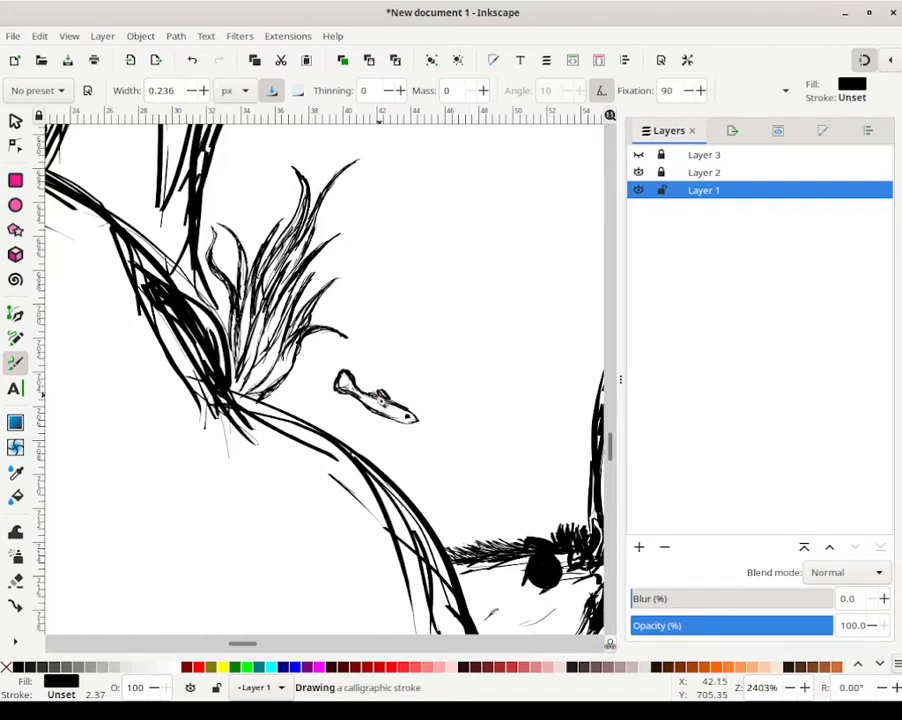
pyautogui.moveTo(385, 399); pyautogui.dragTo(388, 398)
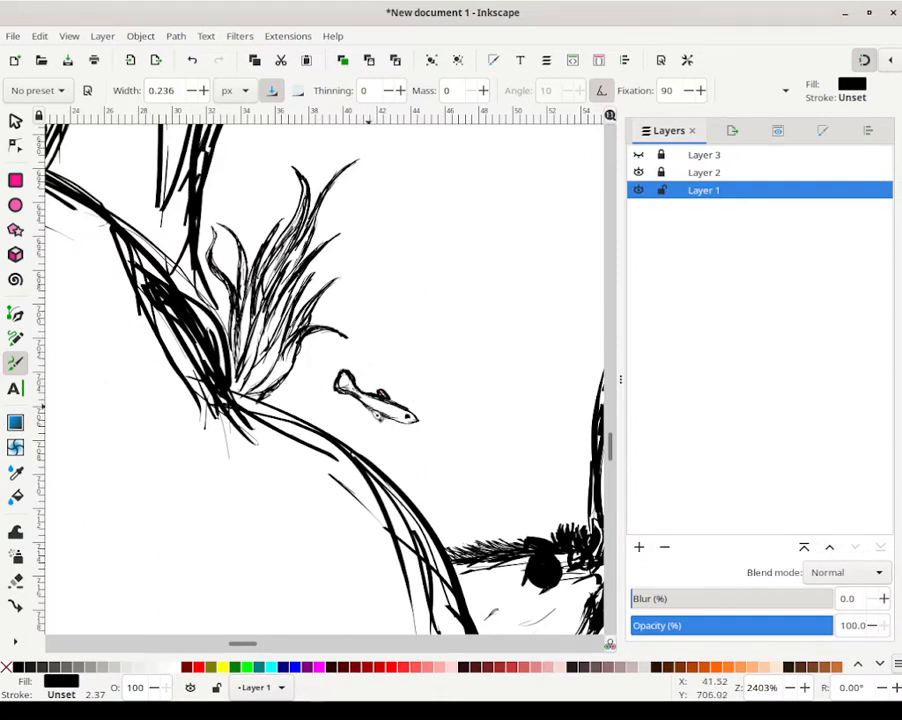
# Step: Add a small belly fin and a second back fin to the fish, and darken its tail edge and snout
pyautogui.moveTo(378, 426); pyautogui.dragTo(384, 423)
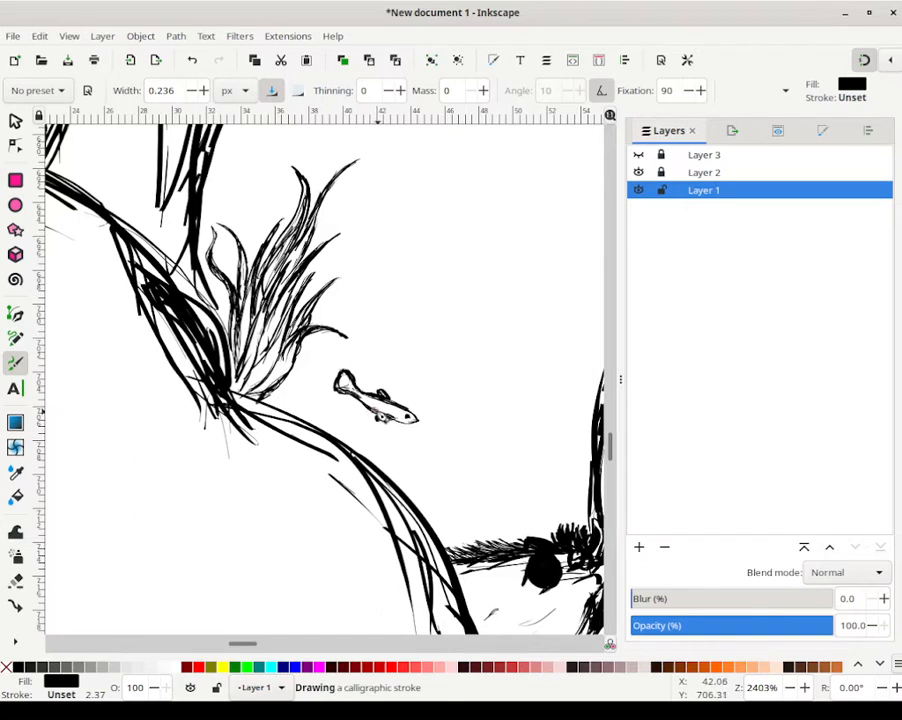
pyautogui.moveTo(345, 386)
pyautogui.mouseDown()
pyautogui.moveTo(337, 393)
pyautogui.moveTo(338, 384)
pyautogui.mouseUp()
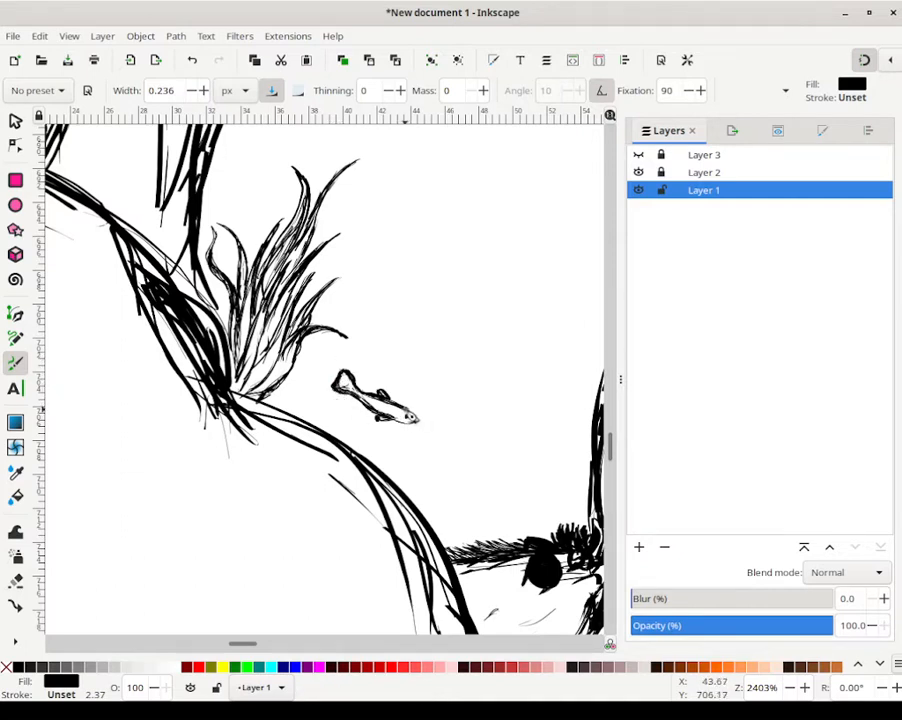
pyautogui.moveTo(408, 415); pyautogui.dragTo(409, 416)
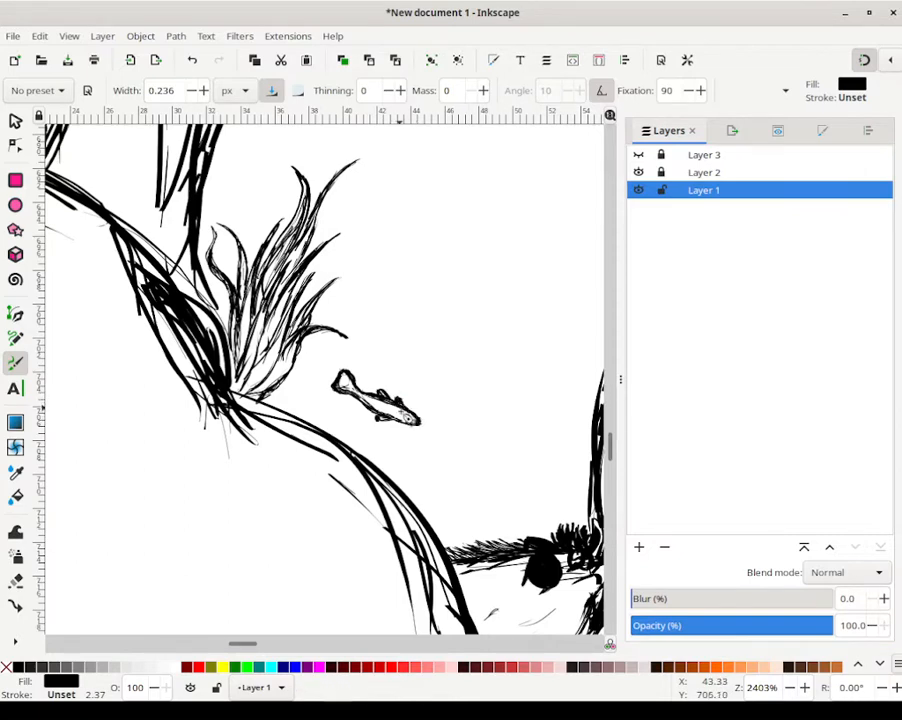
pyautogui.moveTo(404, 403); pyautogui.dragTo(413, 413)
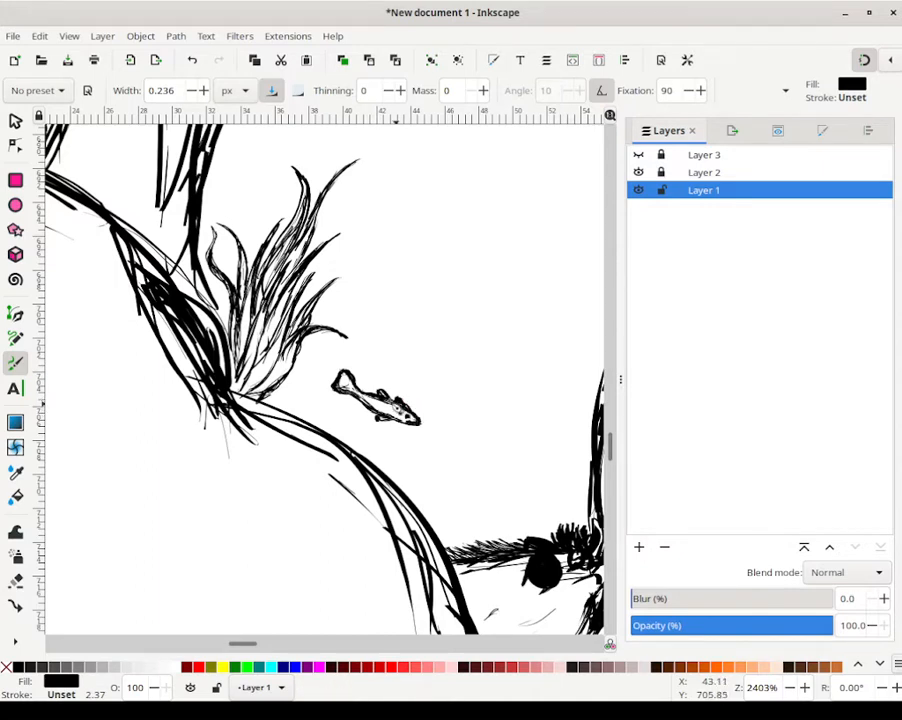
# Step: Draw a small fin on the fish's underside near the tail and thicken the belly line toward the head
pyautogui.moveTo(357, 396); pyautogui.dragTo(368, 401)
pyautogui.moveTo(353, 393)
pyautogui.mouseDown()
pyautogui.moveTo(372, 414)
pyautogui.moveTo(359, 398)
pyautogui.mouseUp()
pyautogui.moveTo(360, 398); pyautogui.dragTo(400, 415)
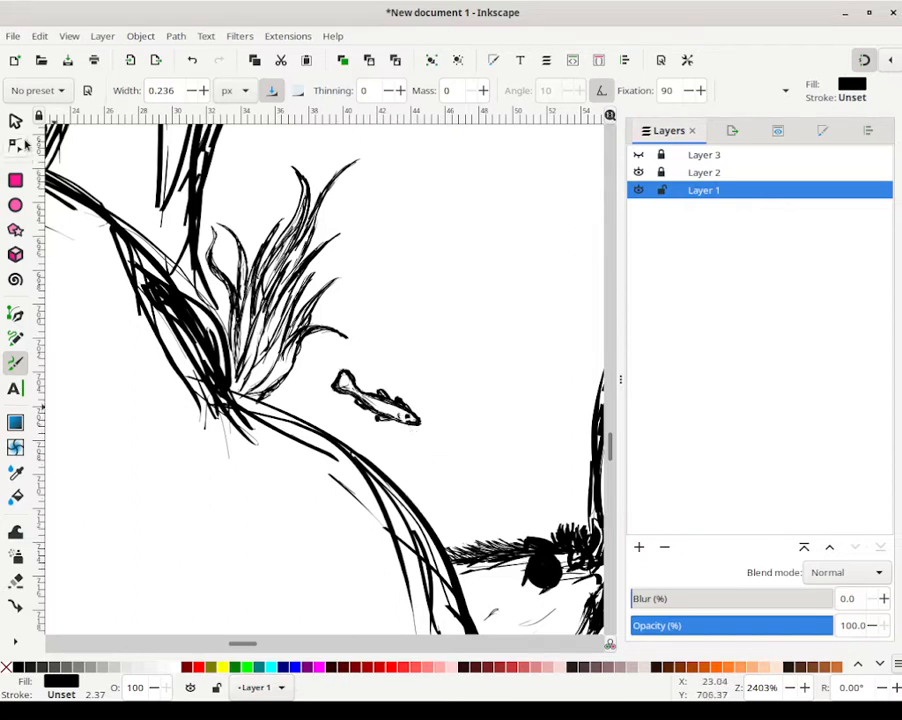
# Step: Select all the strokes of the small fish and group them
pyautogui.click(15, 120)
pyautogui.click(459, 438)
pyautogui.moveTo(459, 440); pyautogui.dragTo(316, 352)
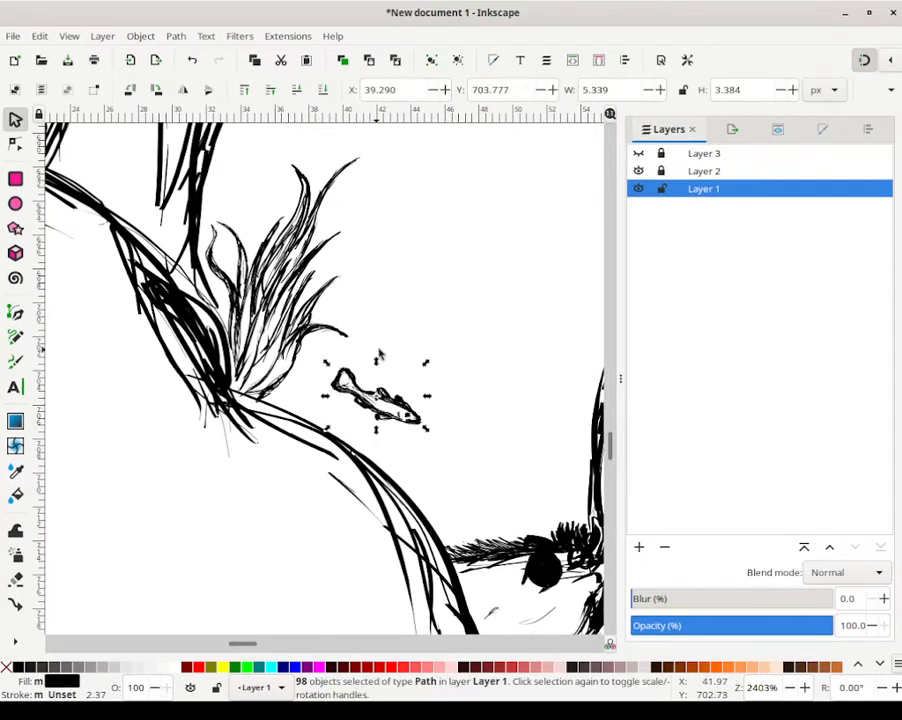
pyautogui.click(431, 59)
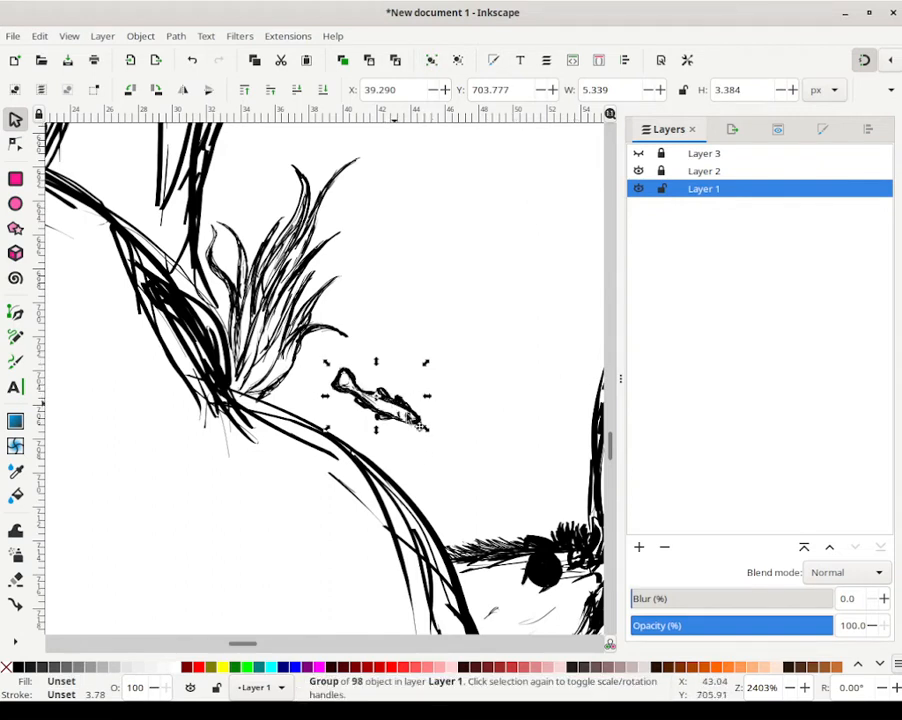
# Step: Duplicate the fish group and place one copy just below the original and another ahead of it
pyautogui.hotkey('ctrl', 'd')
pyautogui.moveTo(405, 423); pyautogui.dragTo(440, 447)
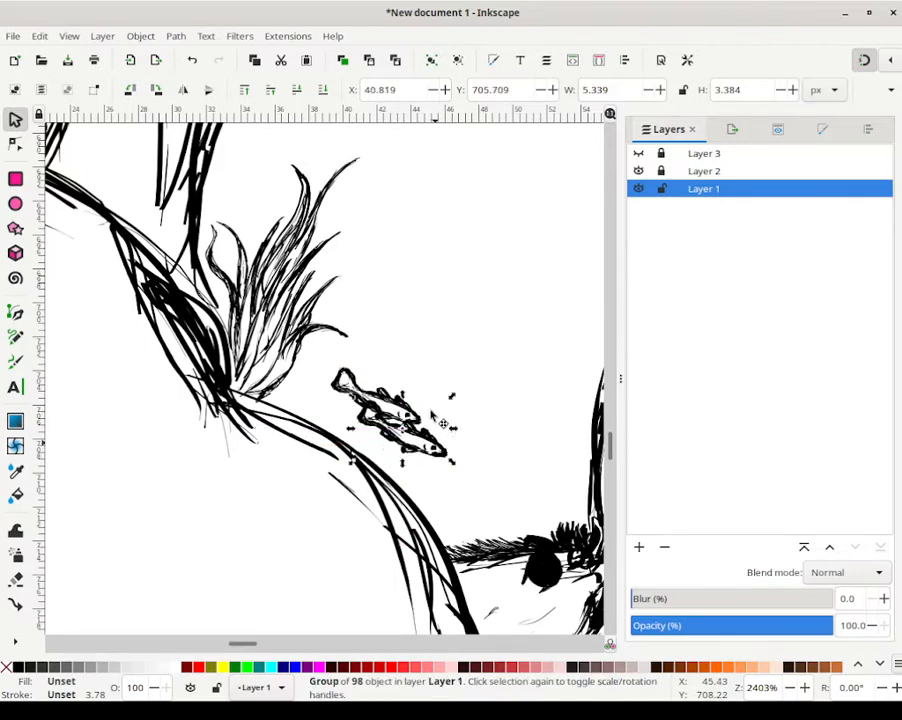
pyautogui.moveTo(433, 417); pyautogui.dragTo(479, 416)
pyautogui.click(486, 422)
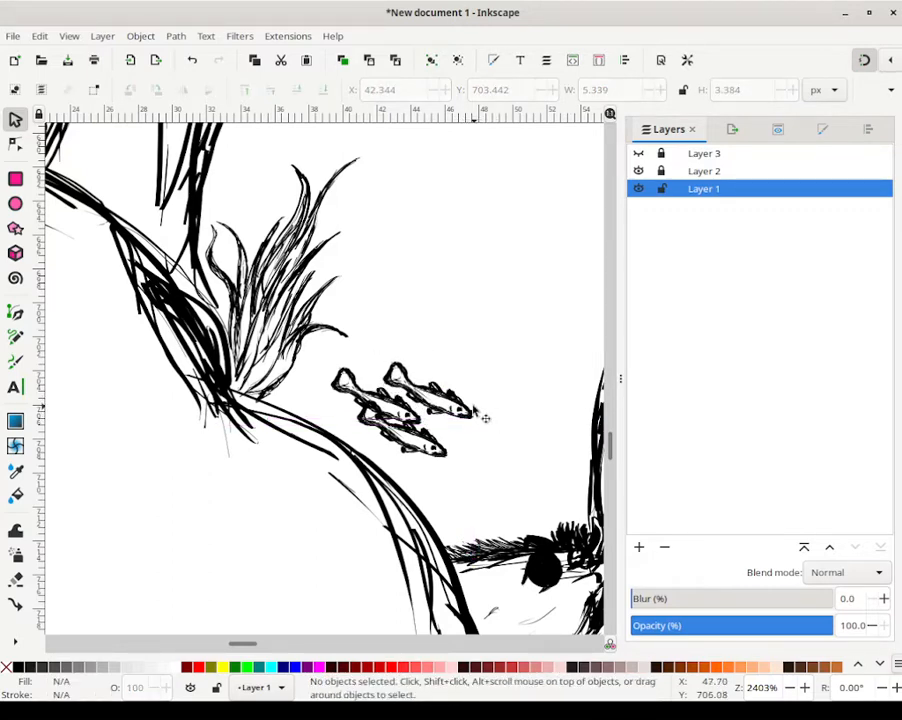
# Step: Place another copy of the fish ahead of the lower one and rotate it to swim closer to horizontal
pyautogui.click(462, 408)
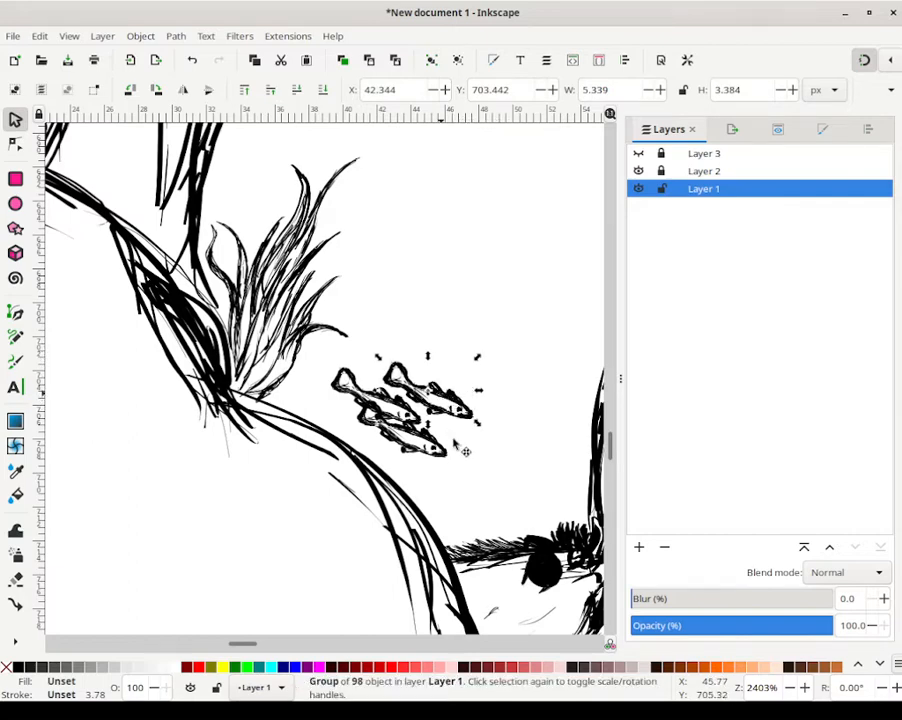
pyautogui.moveTo(487, 428); pyautogui.dragTo(507, 467)
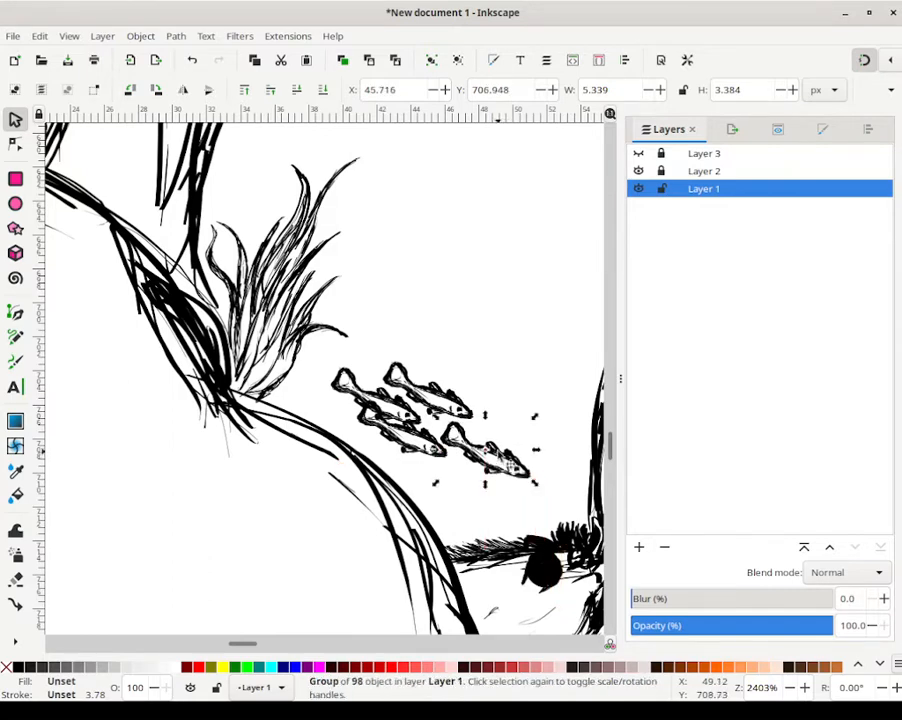
pyautogui.click(507, 467)
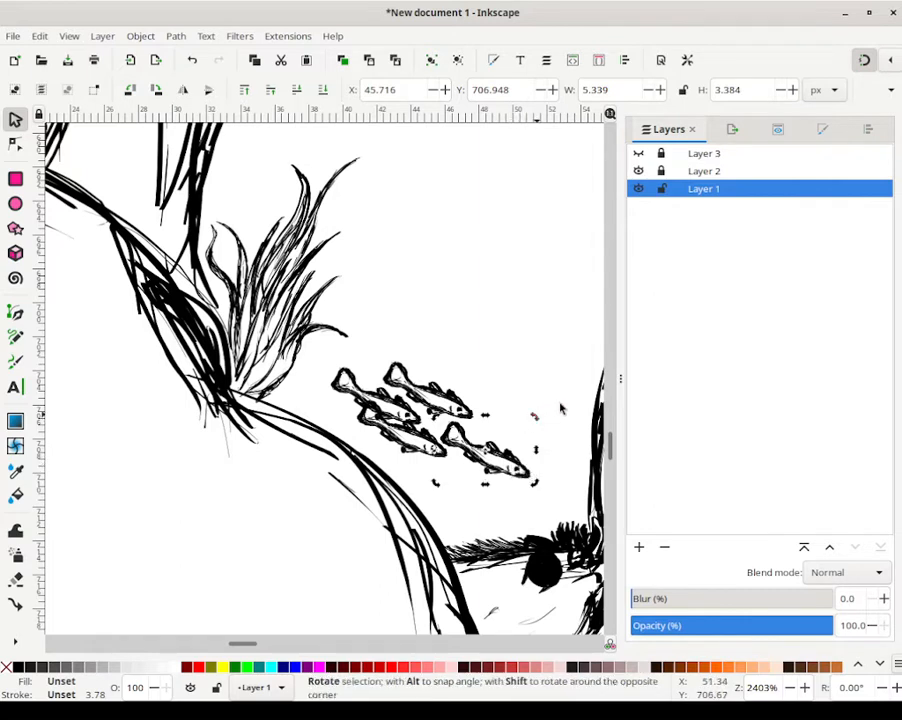
pyautogui.moveTo(538, 397)
pyautogui.mouseDown()
pyautogui.moveTo(533, 388)
pyautogui.moveTo(537, 396)
pyautogui.mouseUp()
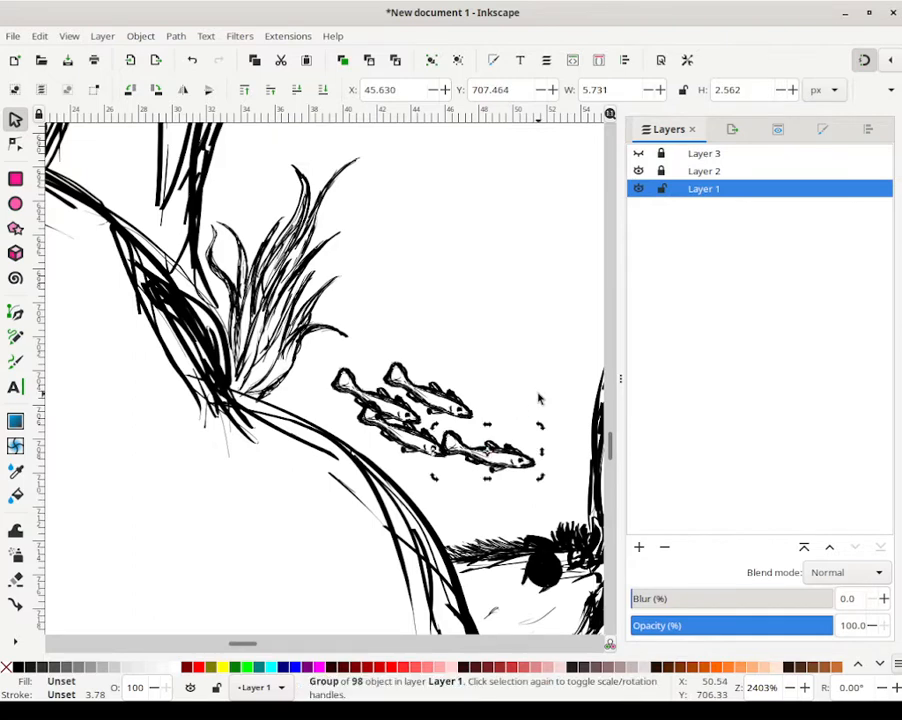
pyautogui.click(510, 426)
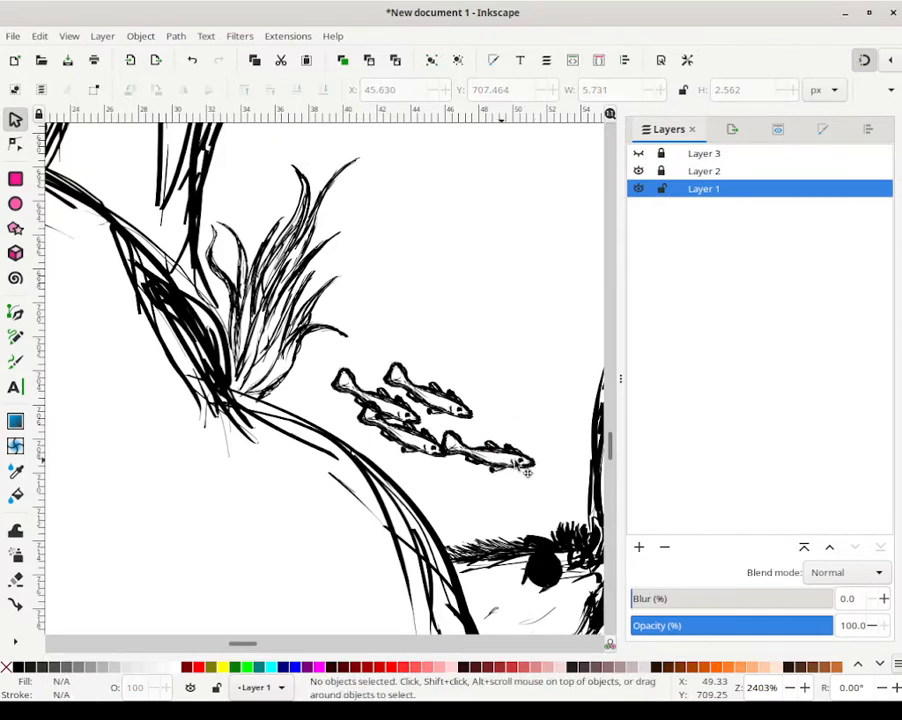
# Step: Duplicate the rotated fish and place the copy above and ahead of it at the front of the school
pyautogui.moveTo(537, 462); pyautogui.dragTo(563, 432)
pyautogui.click(518, 403)
pyautogui.click(552, 357)
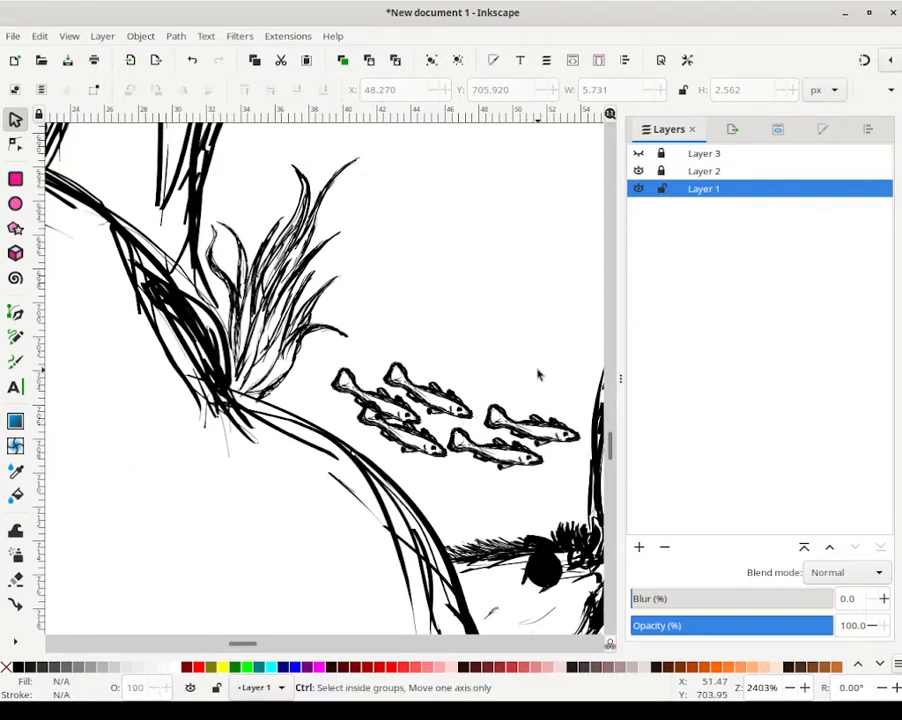
# Step: Draw a small wavy seaweed plant with the Calligraphy tool on top of the upper rock, beside the page's left edge
pyautogui.keyDown('ctrl'); pyautogui.scroll(-7, 538, 374); pyautogui.keyUp('ctrl')
pyautogui.moveTo(556, 306); pyautogui.dragTo(287, 368)
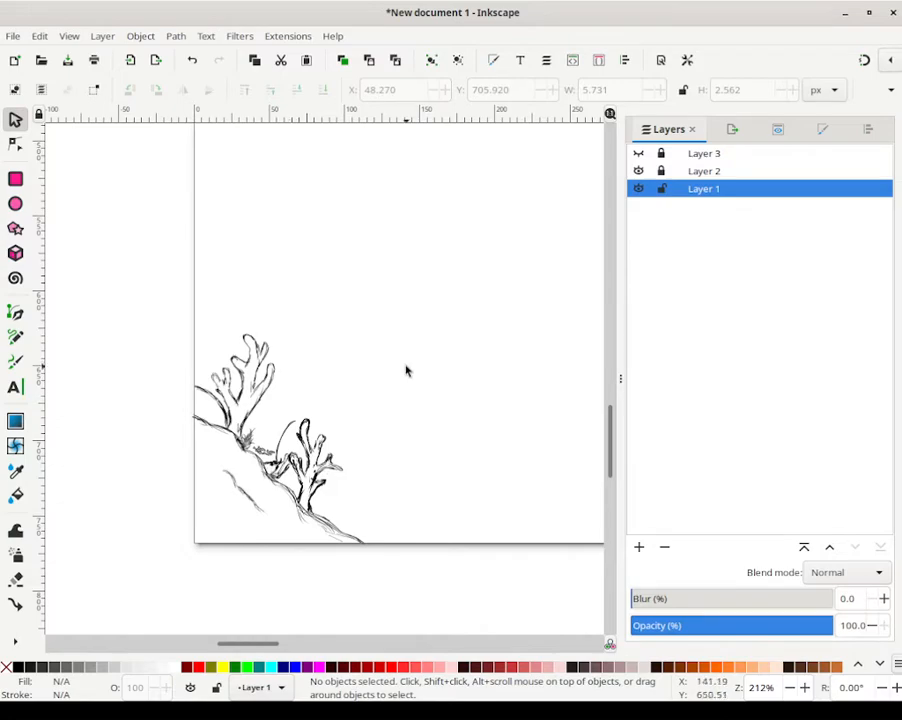
pyautogui.scroll(3, 316, 460)
pyautogui.moveTo(264, 517); pyautogui.dragTo(302, 246)
pyautogui.moveTo(170, 352); pyautogui.dragTo(472, 566)
pyautogui.moveTo(215, 261); pyautogui.dragTo(370, 494)
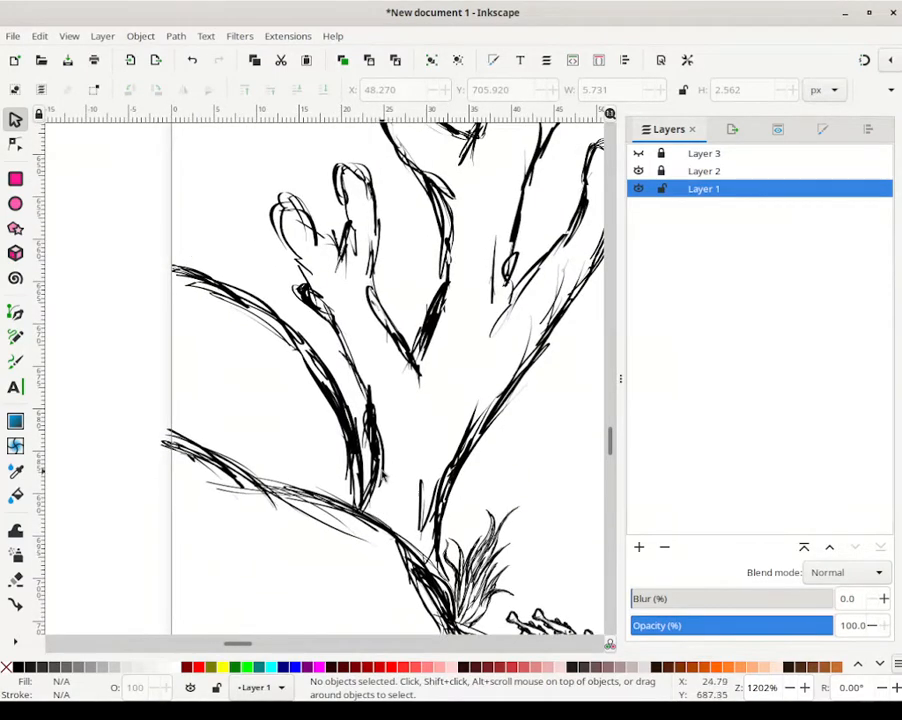
pyautogui.scroll(1, 381, 395)
pyautogui.scroll(-3, 383, 424)
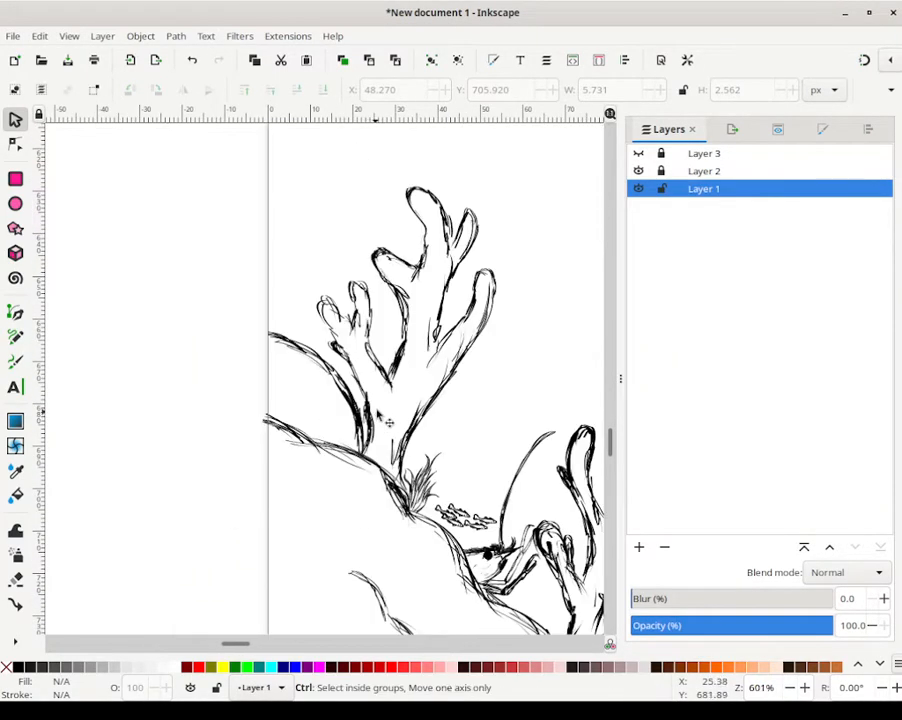
pyautogui.moveTo(300, 453)
pyautogui.mouseDown()
pyautogui.moveTo(378, 405)
pyautogui.moveTo(407, 400)
pyautogui.mouseUp()
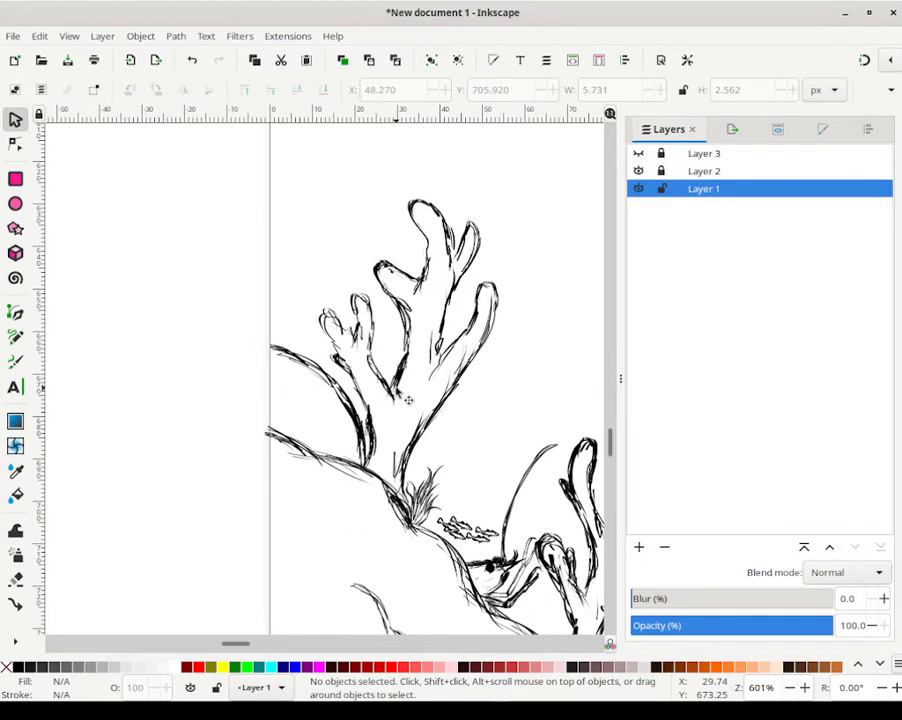
pyautogui.click(14, 363)
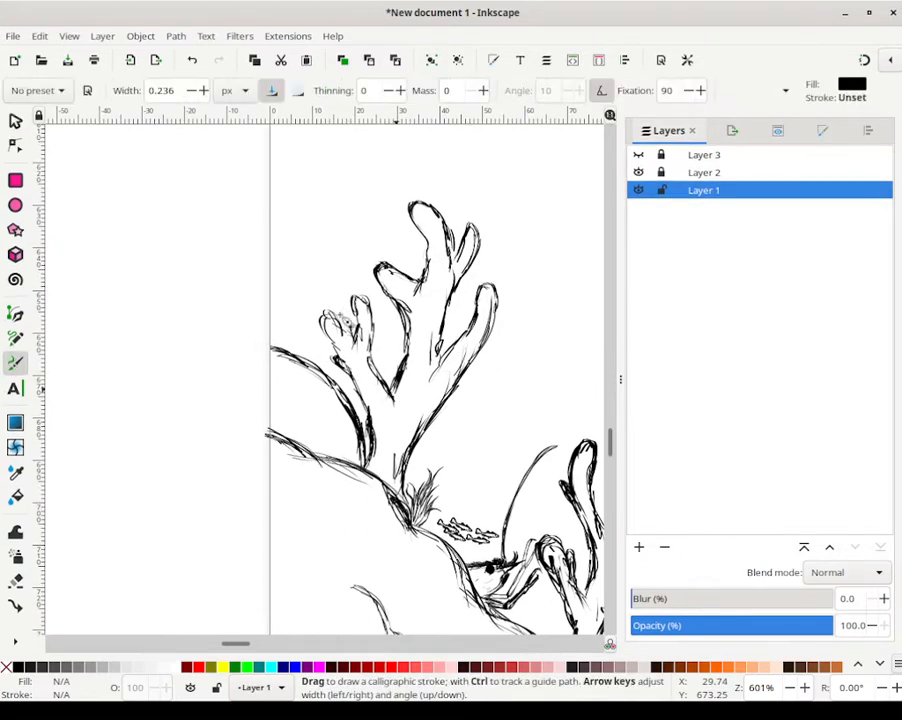
pyautogui.moveTo(283, 338); pyautogui.dragTo(296, 348)
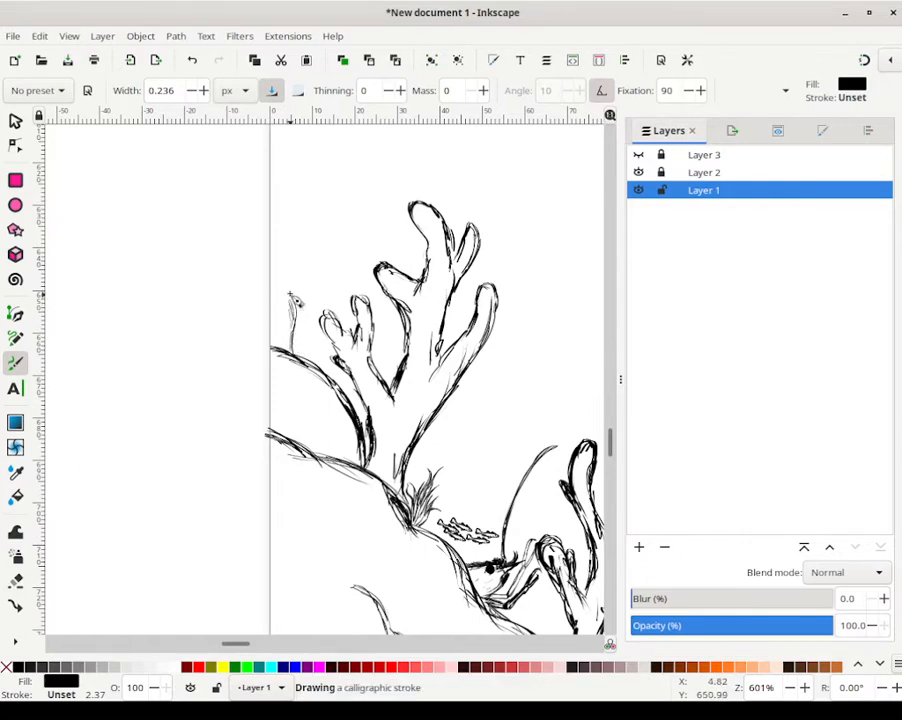
pyautogui.moveTo(298, 329)
pyautogui.mouseDown()
pyautogui.moveTo(296, 342)
pyautogui.moveTo(288, 337)
pyautogui.moveTo(290, 330)
pyautogui.moveTo(296, 350)
pyautogui.mouseUp()
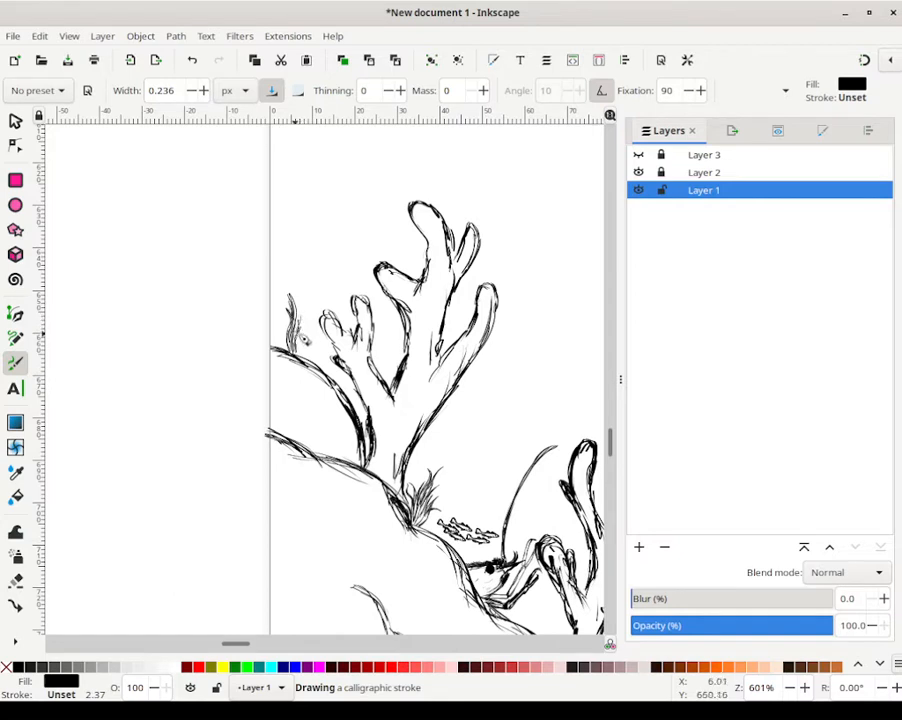
pyautogui.moveTo(302, 340)
pyautogui.mouseDown()
pyautogui.moveTo(307, 302)
pyautogui.moveTo(300, 364)
pyautogui.moveTo(307, 332)
pyautogui.moveTo(291, 353)
pyautogui.moveTo(306, 354)
pyautogui.moveTo(301, 361)
pyautogui.moveTo(307, 346)
pyautogui.moveTo(298, 355)
pyautogui.moveTo(307, 367)
pyautogui.moveTo(308, 284)
pyautogui.moveTo(303, 358)
pyautogui.mouseUp()
# Step: Draw a second small wavy seaweed plant on the lower rock, beneath the arch of the upper rock
pyautogui.moveTo(320, 460)
pyautogui.mouseDown()
pyautogui.moveTo(313, 420)
pyautogui.moveTo(317, 456)
pyautogui.moveTo(317, 430)
pyautogui.moveTo(318, 455)
pyautogui.moveTo(330, 431)
pyautogui.moveTo(323, 455)
pyautogui.moveTo(326, 402)
pyautogui.moveTo(321, 436)
pyautogui.mouseUp()
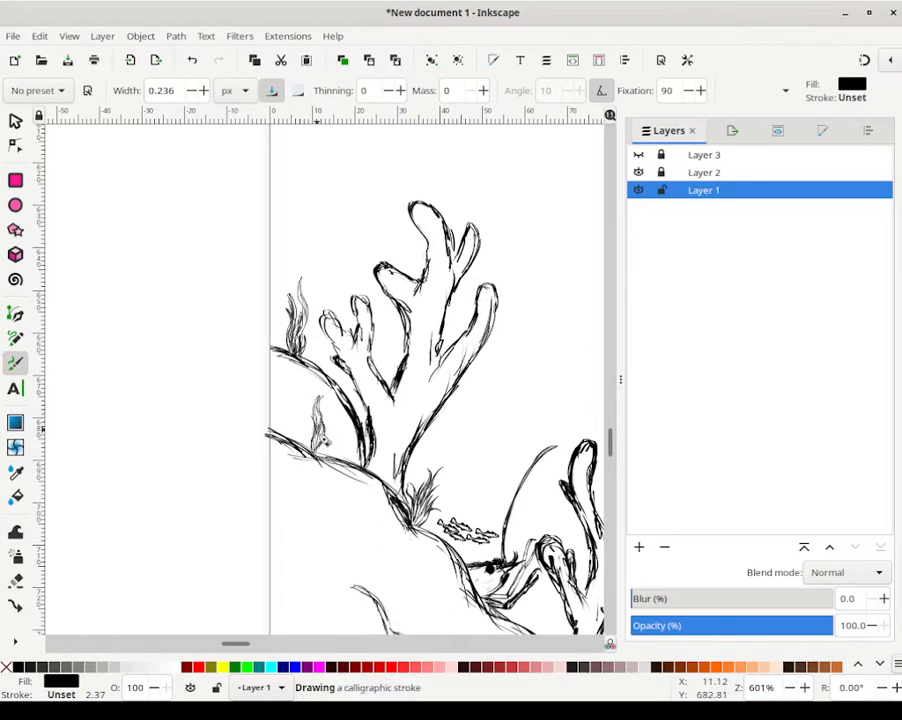
pyautogui.moveTo(323, 405)
pyautogui.mouseDown()
pyautogui.moveTo(317, 442)
pyautogui.moveTo(324, 413)
pyautogui.moveTo(314, 433)
pyautogui.mouseUp()
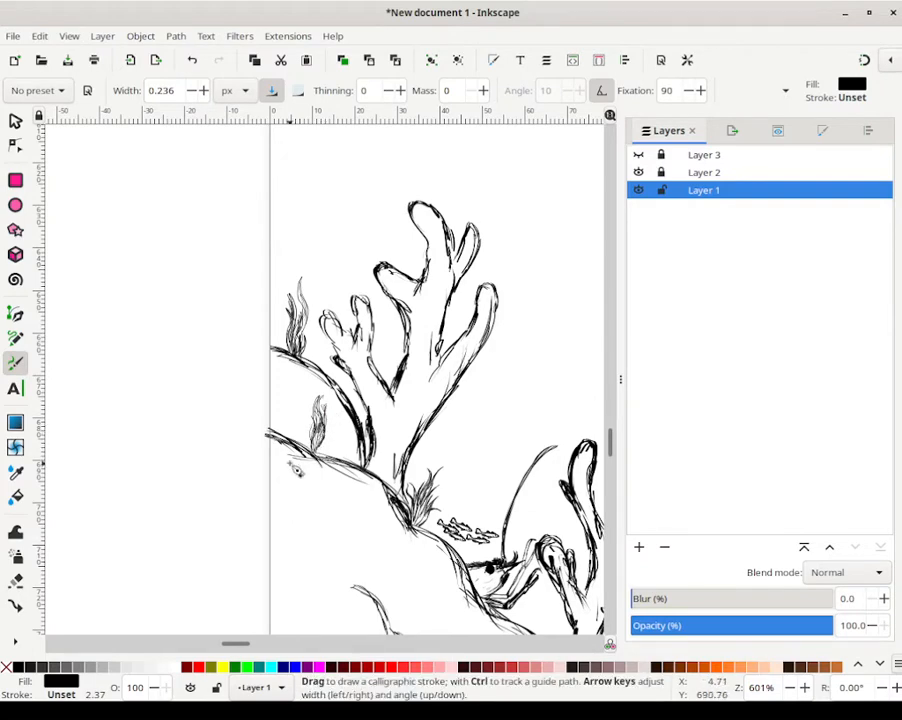
pyautogui.moveTo(500, 489); pyautogui.dragTo(427, 362)
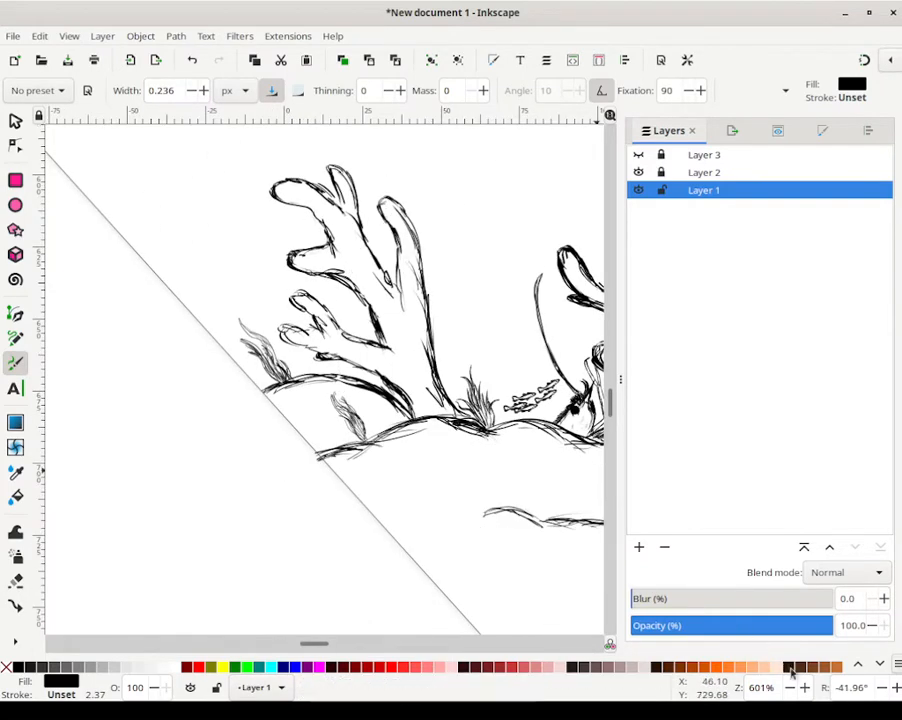
pyautogui.rightClick(850, 687)
pyautogui.click(815, 600)
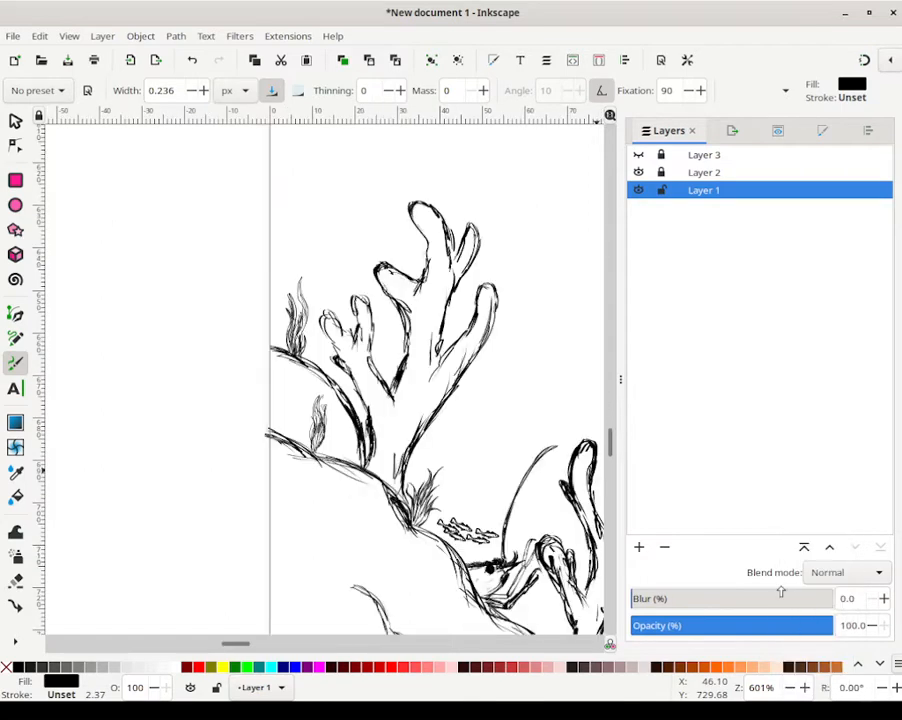
# Step: Set the Calligraphy width to 0.136 px and draw a curved row of short dashes beside the notch in the foreground rock line
pyautogui.moveTo(428, 548); pyautogui.dragTo(317, 311)
pyautogui.moveTo(319, 371); pyautogui.dragTo(380, 425)
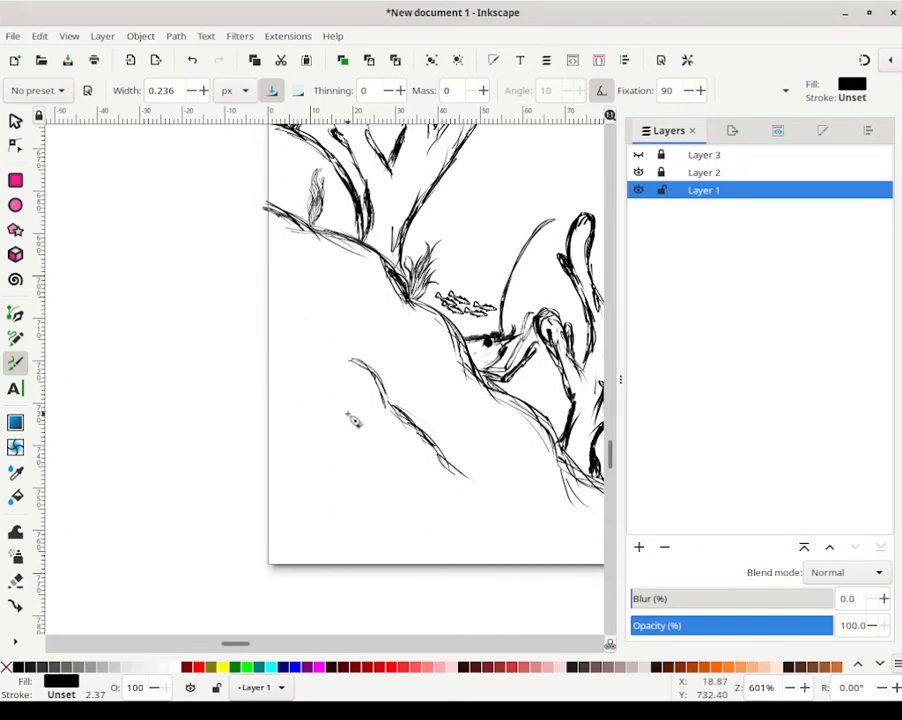
pyautogui.scroll(6, 438, 401)
pyautogui.scroll(-6, 412, 412)
pyautogui.scroll(4, 412, 412)
pyautogui.moveTo(282, 300); pyautogui.dragTo(346, 359)
pyautogui.click(162, 90)
pyautogui.press('Tab')
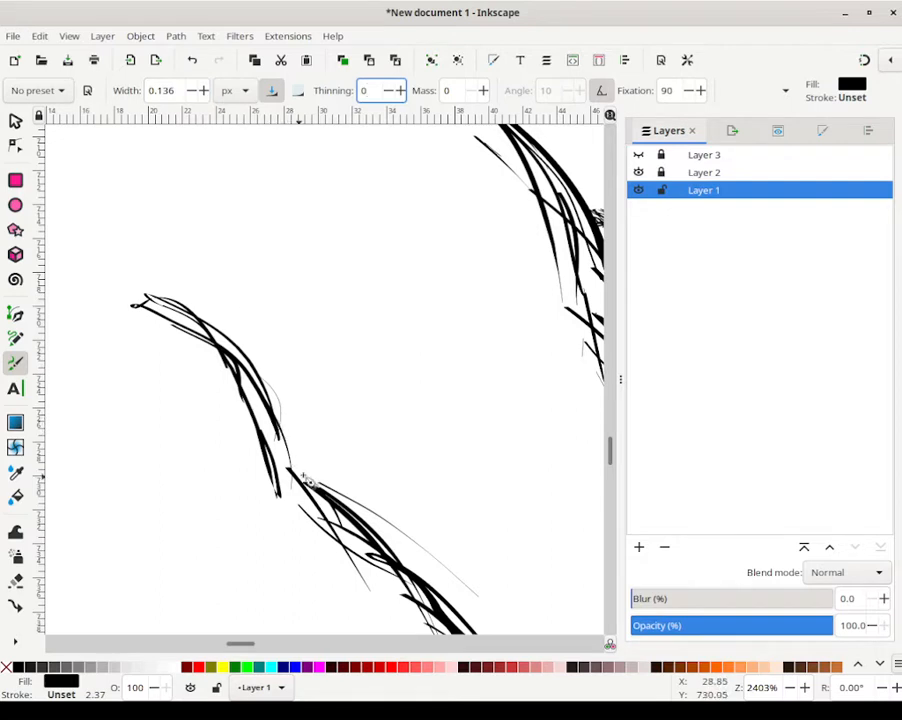
pyautogui.moveTo(317, 462)
pyautogui.mouseDown()
pyautogui.moveTo(326, 453)
pyautogui.moveTo(300, 474)
pyautogui.moveTo(334, 455)
pyautogui.moveTo(314, 466)
pyautogui.moveTo(334, 456)
pyautogui.moveTo(322, 487)
pyautogui.moveTo(340, 462)
pyautogui.moveTo(312, 446)
pyautogui.moveTo(300, 463)
pyautogui.moveTo(312, 428)
pyautogui.moveTo(330, 436)
pyautogui.moveTo(347, 481)
pyautogui.moveTo(350, 466)
pyautogui.moveTo(356, 488)
pyautogui.moveTo(365, 475)
pyautogui.moveTo(352, 489)
pyautogui.moveTo(367, 493)
pyautogui.moveTo(373, 475)
pyautogui.moveTo(366, 496)
pyautogui.mouseUp()
pyautogui.moveTo(298, 426)
pyautogui.mouseDown()
pyautogui.moveTo(304, 414)
pyautogui.moveTo(278, 407)
pyautogui.moveTo(295, 408)
pyautogui.moveTo(302, 394)
pyautogui.moveTo(288, 392)
pyautogui.moveTo(300, 395)
pyautogui.mouseUp()
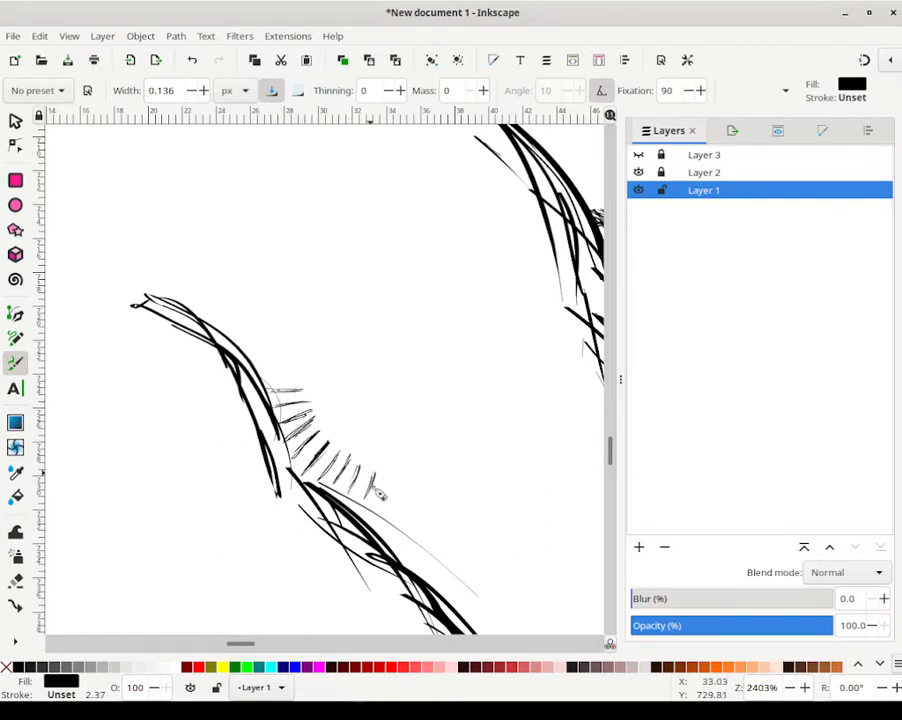
pyautogui.moveTo(388, 502)
pyautogui.mouseDown()
pyautogui.moveTo(392, 487)
pyautogui.moveTo(384, 505)
pyautogui.moveTo(400, 490)
pyautogui.moveTo(404, 501)
pyautogui.moveTo(402, 484)
pyautogui.moveTo(398, 508)
pyautogui.mouseUp()
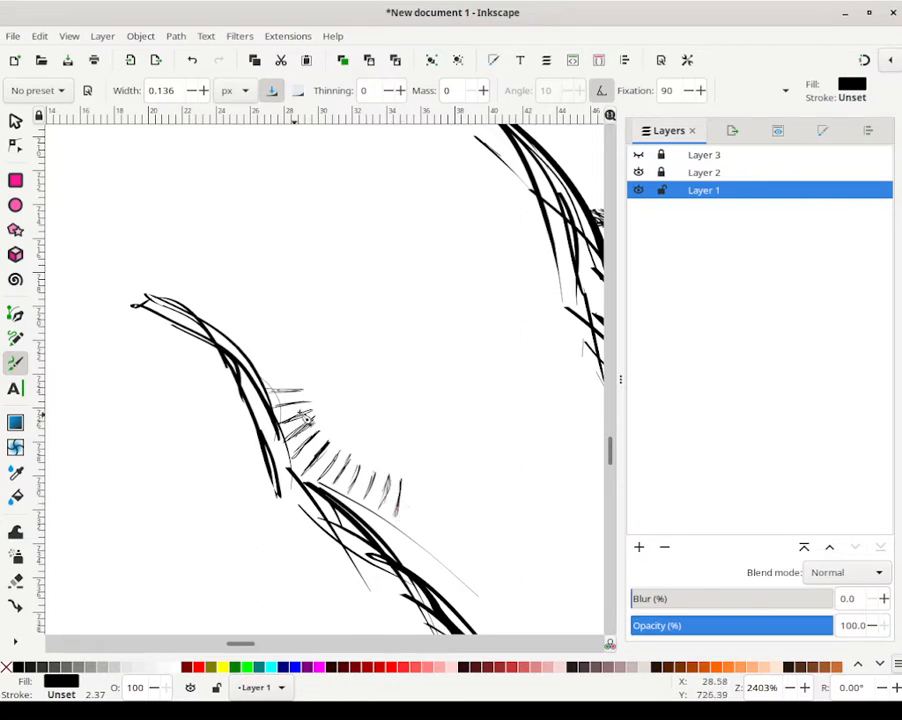
# Step: Draw a second row of short dashes outside the first, fanning out from the rock line
pyautogui.moveTo(293, 381); pyautogui.dragTo(311, 385)
pyautogui.moveTo(326, 374)
pyautogui.mouseDown()
pyautogui.moveTo(306, 380)
pyautogui.moveTo(315, 402)
pyautogui.mouseUp()
pyautogui.moveTo(340, 391)
pyautogui.mouseDown()
pyautogui.moveTo(313, 394)
pyautogui.moveTo(324, 417)
pyautogui.moveTo(348, 413)
pyautogui.moveTo(333, 429)
pyautogui.mouseUp()
pyautogui.moveTo(358, 422)
pyautogui.mouseDown()
pyautogui.moveTo(343, 438)
pyautogui.moveTo(360, 444)
pyautogui.moveTo(353, 455)
pyautogui.moveTo(377, 451)
pyautogui.moveTo(372, 461)
pyautogui.moveTo(407, 471)
pyautogui.mouseUp()
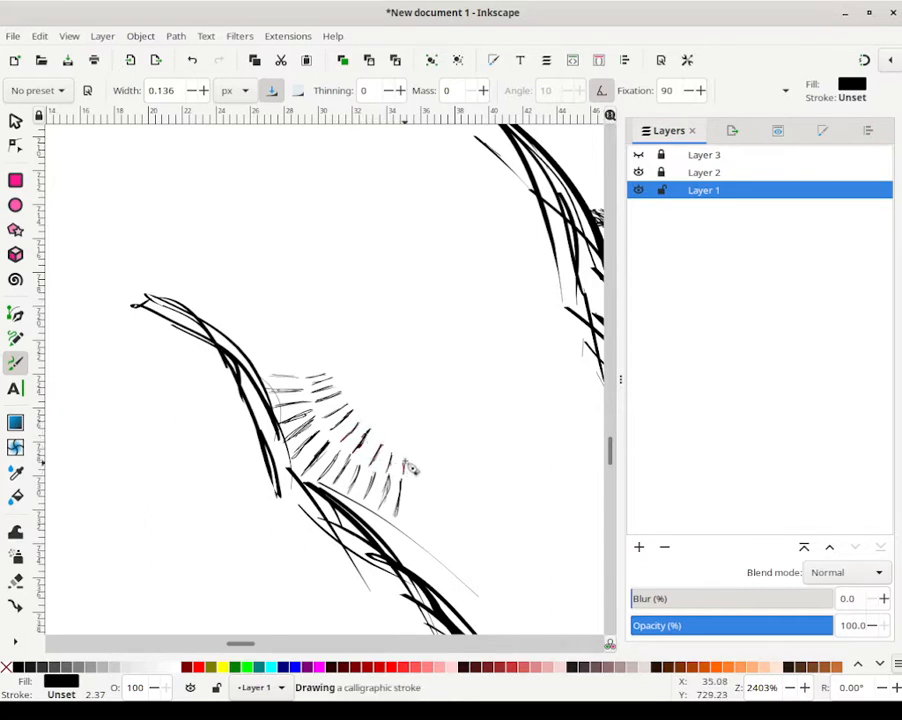
# Step: Add the outer rows of short dashes to the fan so they converge away from the rock line
pyautogui.moveTo(346, 374)
pyautogui.mouseDown()
pyautogui.moveTo(337, 374)
pyautogui.moveTo(345, 394)
pyautogui.moveTo(361, 404)
pyautogui.mouseUp()
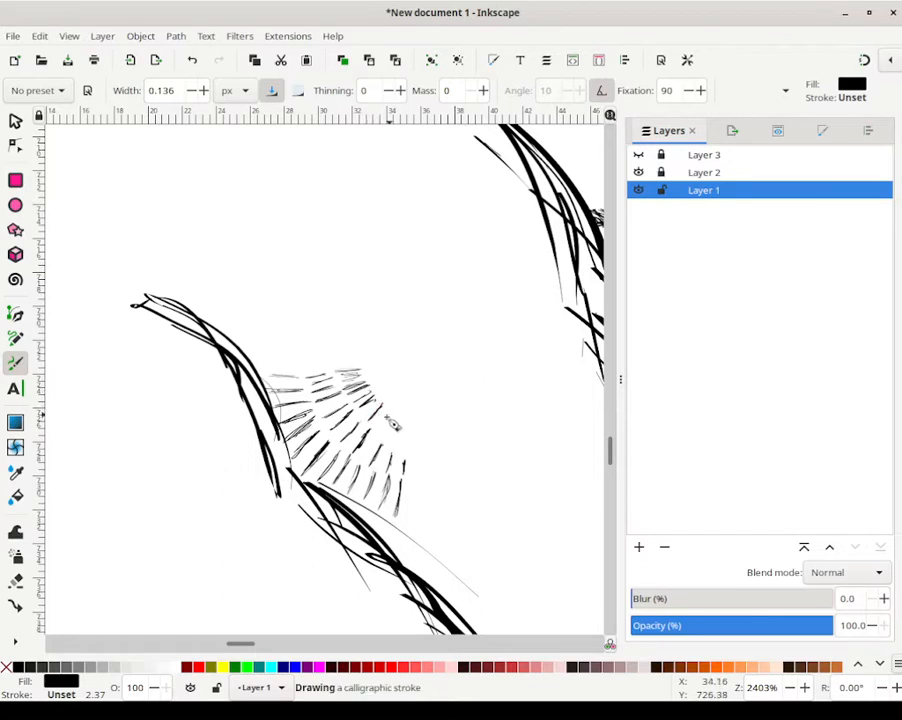
pyautogui.moveTo(398, 426); pyautogui.dragTo(397, 442)
pyautogui.moveTo(407, 446)
pyautogui.mouseDown()
pyautogui.moveTo(403, 466)
pyautogui.moveTo(406, 443)
pyautogui.mouseUp()
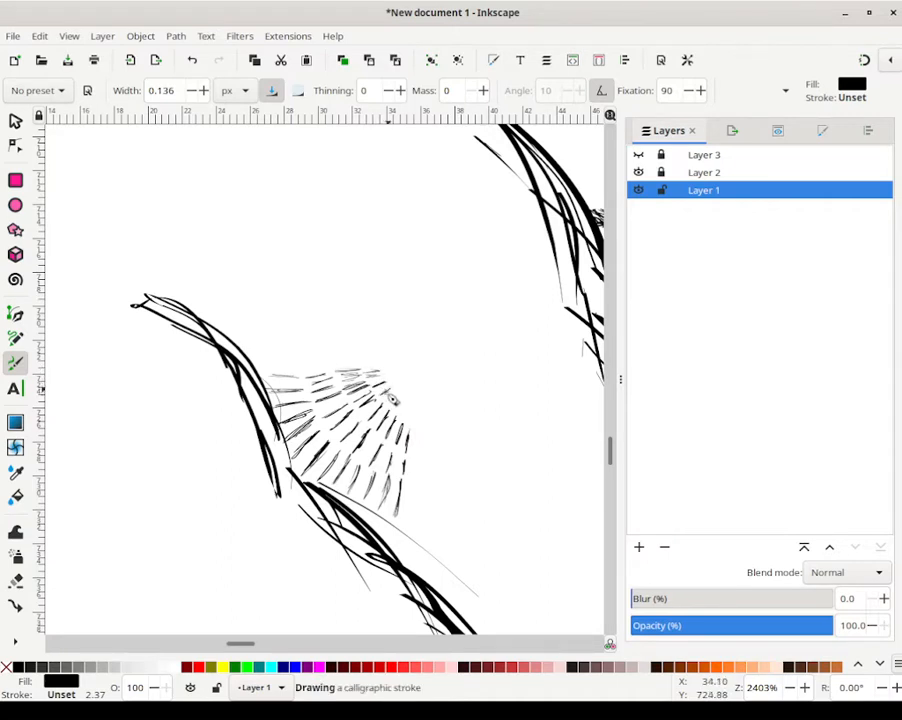
pyautogui.moveTo(390, 400); pyautogui.dragTo(399, 408)
pyautogui.moveTo(408, 404); pyautogui.dragTo(406, 413)
pyautogui.moveTo(413, 413); pyautogui.dragTo(417, 431)
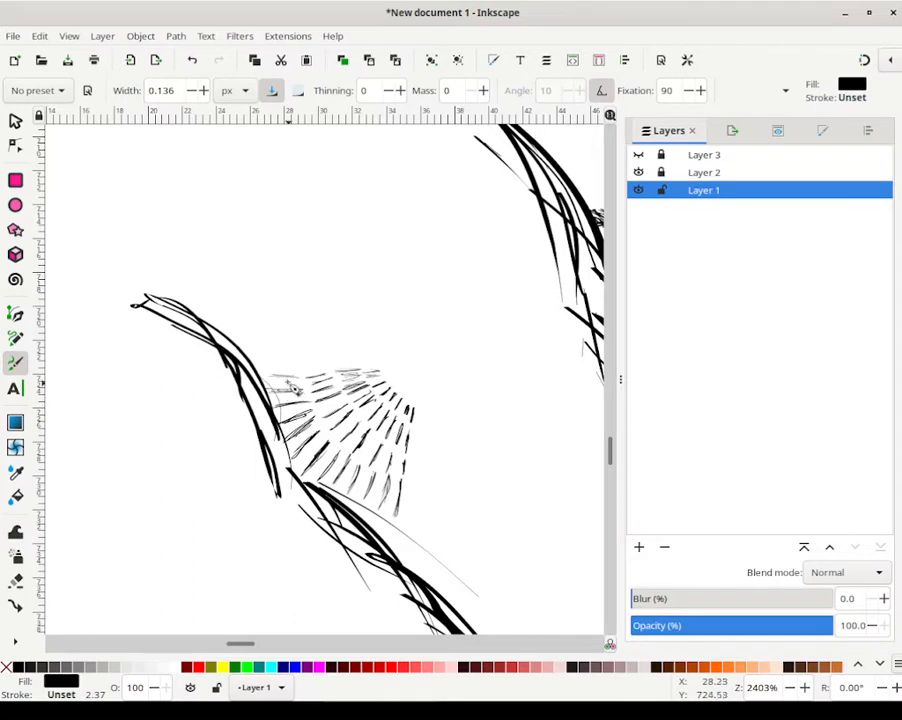
# Step: Draw a curved line through the row of dashes nearest the rock and retrace it to thicken it
pyautogui.moveTo(288, 390); pyautogui.dragTo(312, 450)
pyautogui.moveTo(312, 452)
pyautogui.mouseDown()
pyautogui.moveTo(409, 510)
pyautogui.moveTo(338, 480)
pyautogui.mouseUp()
pyautogui.moveTo(364, 494)
pyautogui.mouseDown()
pyautogui.moveTo(298, 442)
pyautogui.moveTo(355, 494)
pyautogui.moveTo(290, 426)
pyautogui.moveTo(289, 386)
pyautogui.moveTo(318, 458)
pyautogui.mouseUp()
pyautogui.moveTo(284, 382); pyautogui.dragTo(326, 470)
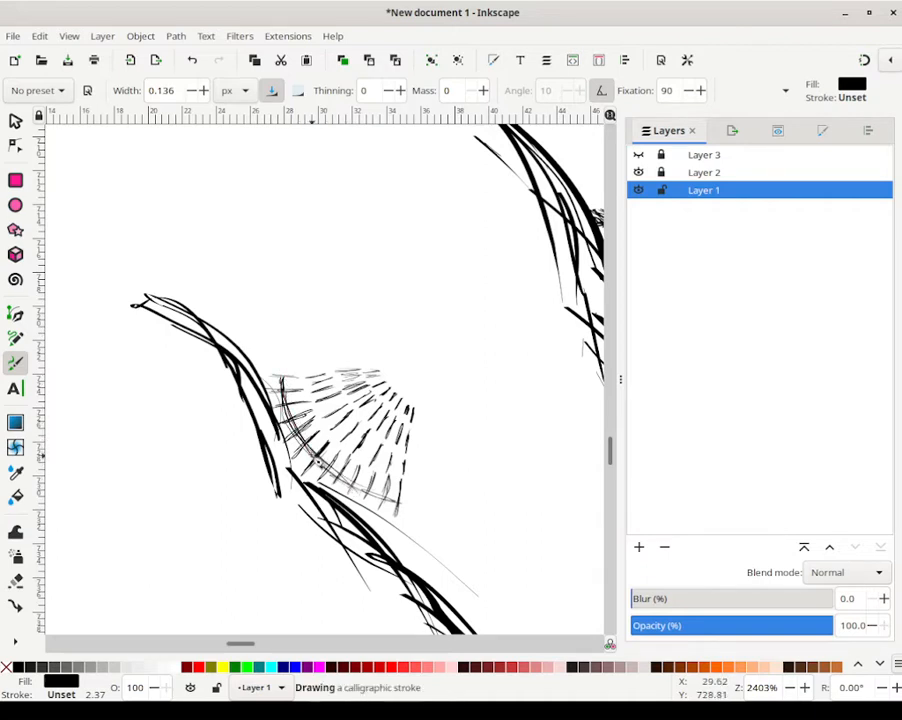
# Step: Retrace the curved line nearest the rock and draw curved lines through the remaining rows of dashes in the fan
pyautogui.moveTo(250, 476)
pyautogui.mouseDown()
pyautogui.moveTo(261, 485)
pyautogui.moveTo(313, 462)
pyautogui.mouseUp()
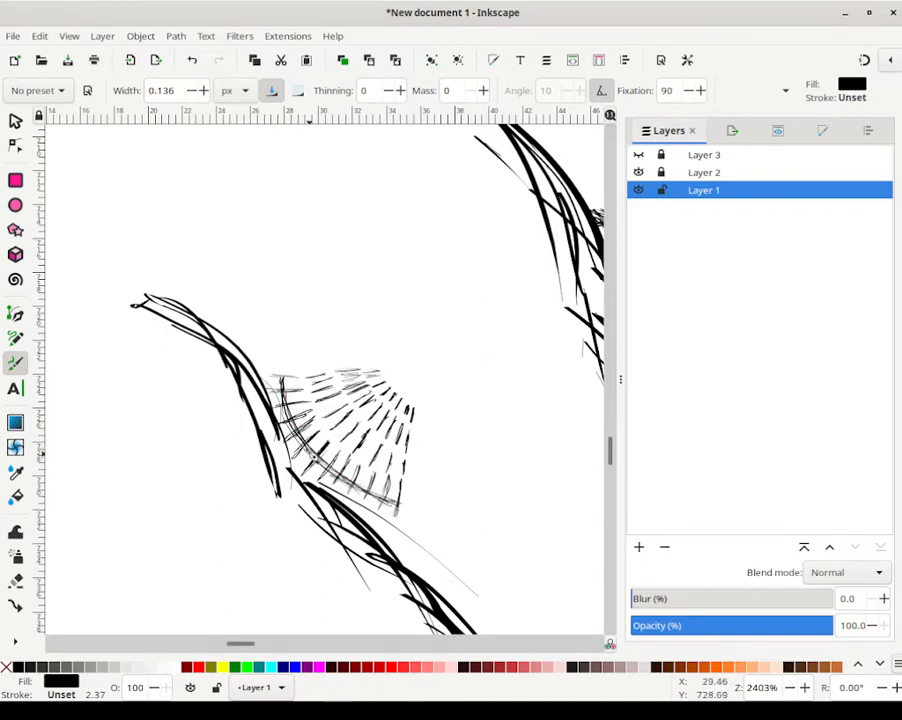
pyautogui.moveTo(330, 412)
pyautogui.mouseDown()
pyautogui.moveTo(322, 386)
pyautogui.moveTo(391, 462)
pyautogui.moveTo(344, 426)
pyautogui.moveTo(325, 392)
pyautogui.mouseUp()
pyautogui.moveTo(323, 389)
pyautogui.mouseDown()
pyautogui.moveTo(345, 421)
pyautogui.moveTo(400, 377)
pyautogui.moveTo(353, 383)
pyautogui.moveTo(407, 444)
pyautogui.moveTo(361, 397)
pyautogui.moveTo(368, 371)
pyautogui.moveTo(411, 409)
pyautogui.mouseUp()
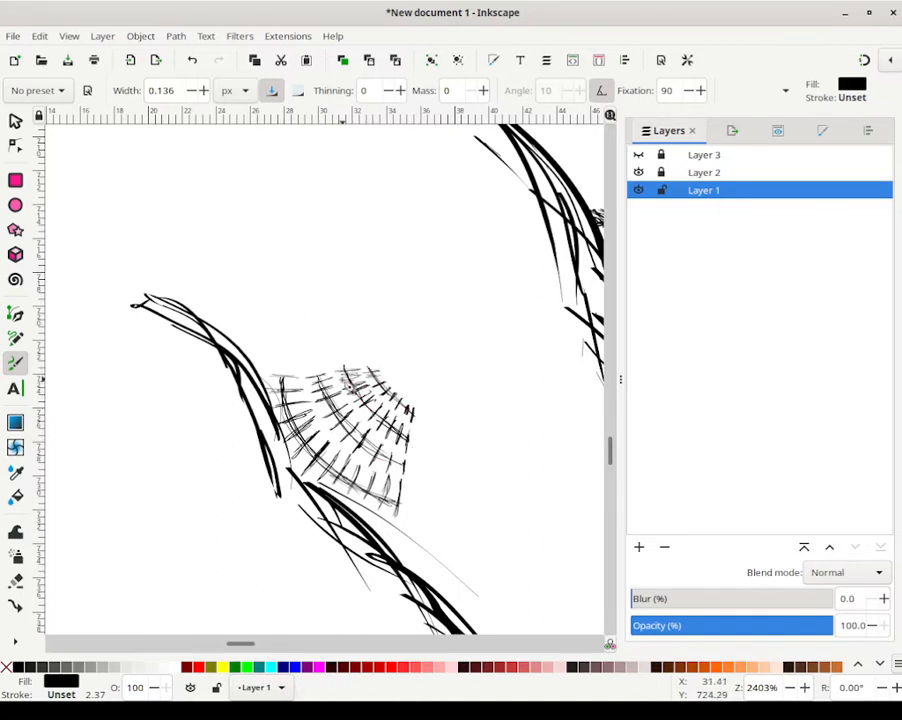
# Step: Thicken the row nearest the rock with dense short hatch strokes along its whole curve
pyautogui.moveTo(292, 386); pyautogui.dragTo(287, 391)
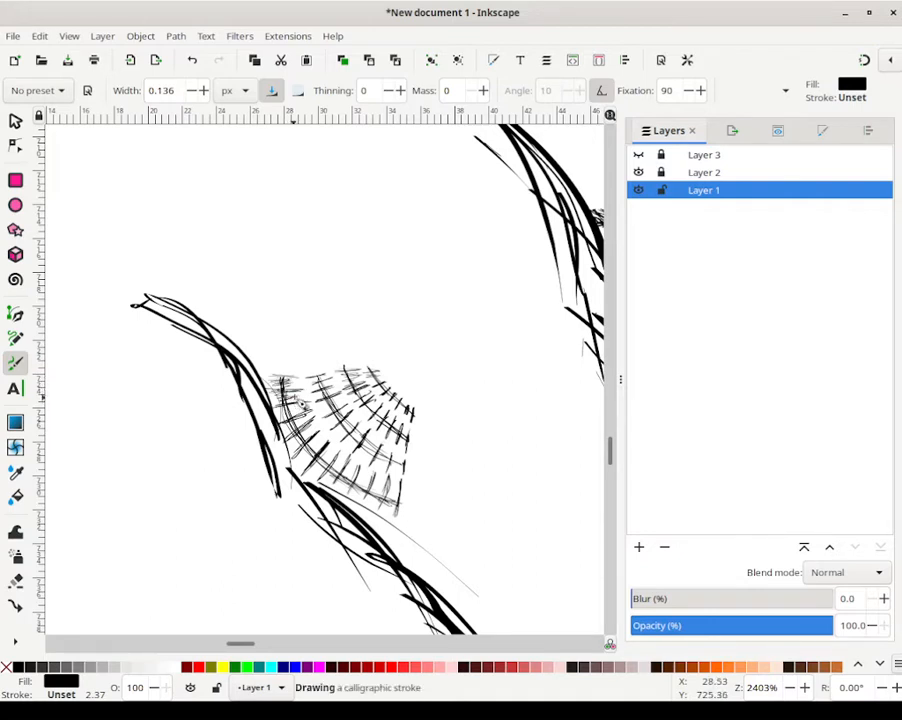
pyautogui.moveTo(297, 404); pyautogui.dragTo(284, 414)
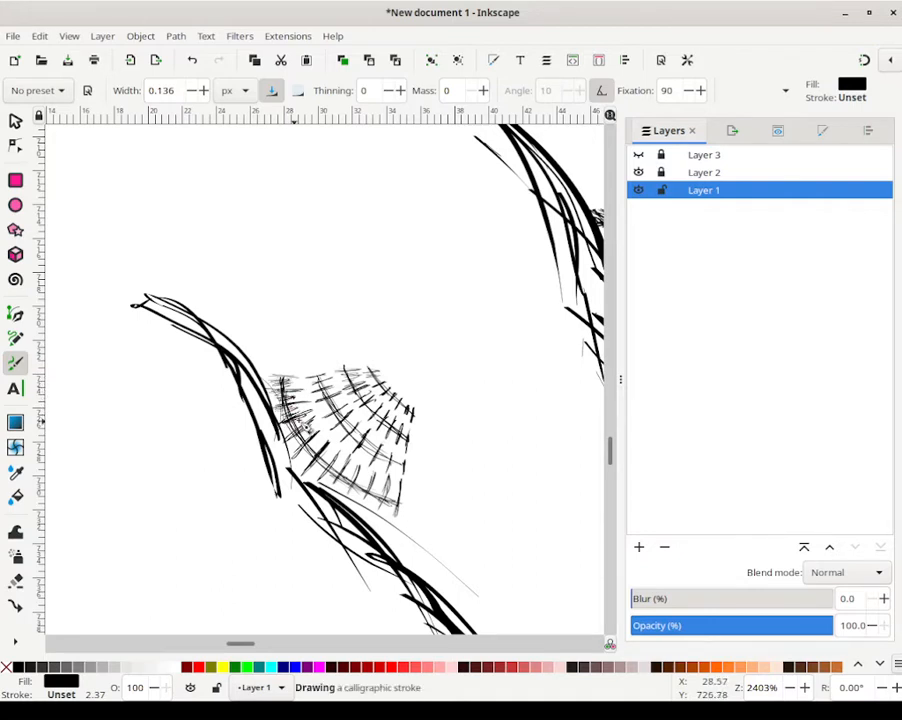
pyautogui.moveTo(312, 443)
pyautogui.mouseDown()
pyautogui.moveTo(343, 495)
pyautogui.moveTo(398, 506)
pyautogui.mouseUp()
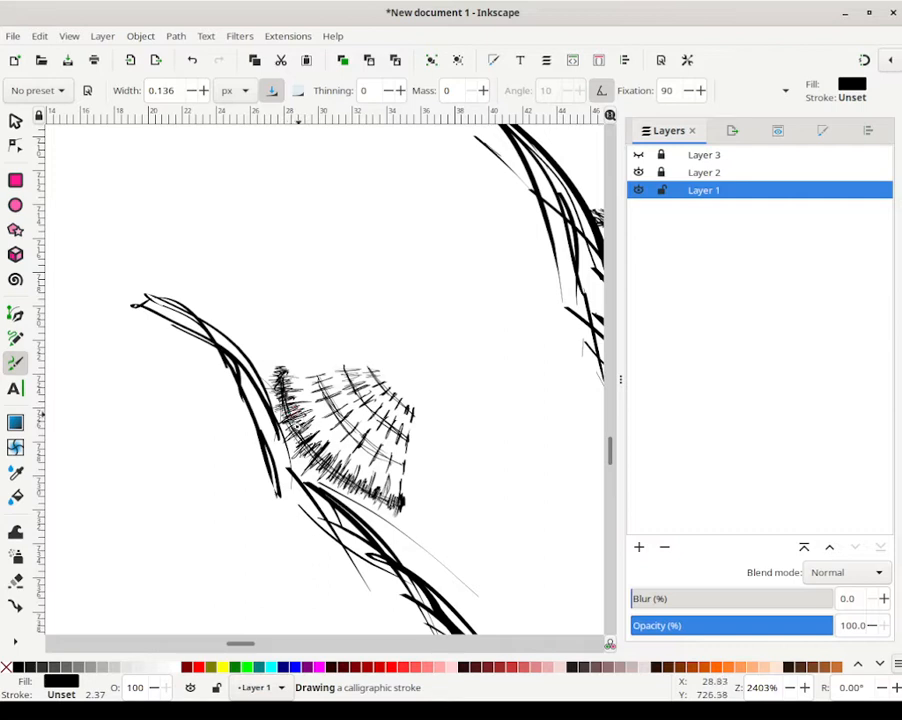
pyautogui.moveTo(291, 425)
pyautogui.mouseDown()
pyautogui.moveTo(318, 463)
pyautogui.moveTo(327, 454)
pyautogui.moveTo(333, 471)
pyautogui.moveTo(390, 505)
pyautogui.moveTo(405, 498)
pyautogui.moveTo(394, 497)
pyautogui.mouseUp()
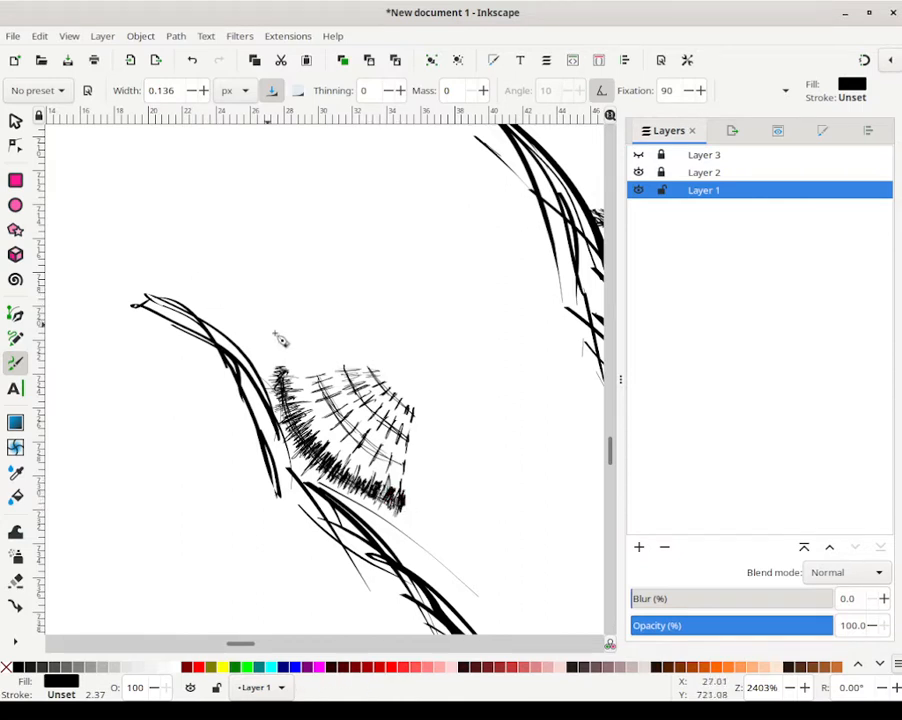
# Step: Add dense short hatch strokes along the three outer curved rows of the fan
pyautogui.moveTo(321, 380); pyautogui.dragTo(322, 381)
pyautogui.moveTo(318, 371)
pyautogui.mouseDown()
pyautogui.moveTo(323, 392)
pyautogui.moveTo(310, 415)
pyautogui.moveTo(329, 404)
pyautogui.moveTo(333, 414)
pyautogui.moveTo(324, 391)
pyautogui.moveTo(350, 433)
pyautogui.moveTo(407, 470)
pyautogui.mouseUp()
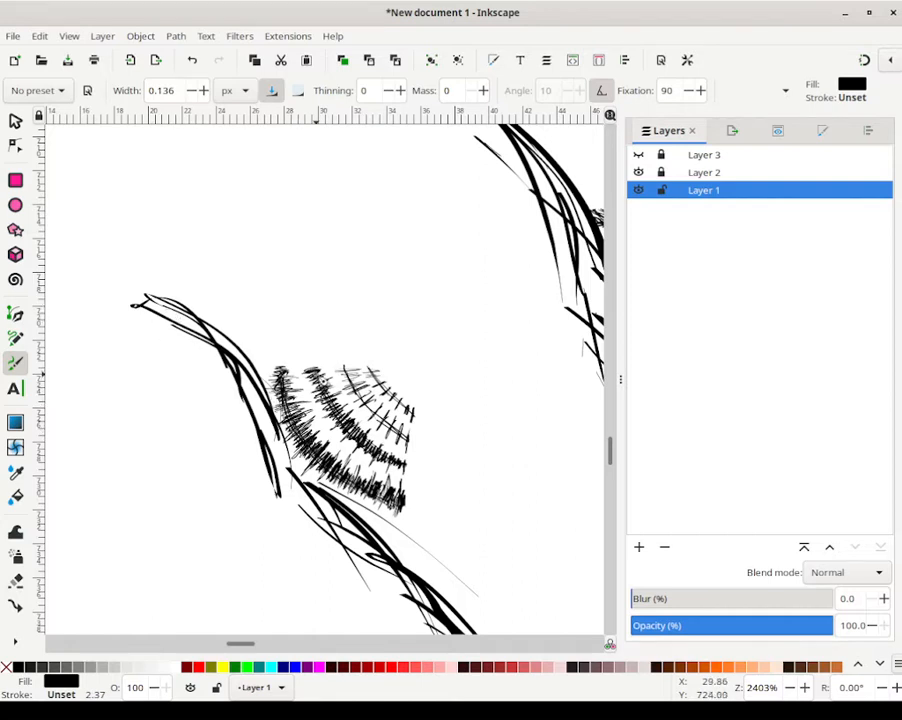
pyautogui.moveTo(348, 374)
pyautogui.mouseDown()
pyautogui.moveTo(378, 396)
pyautogui.moveTo(365, 407)
pyautogui.moveTo(408, 438)
pyautogui.moveTo(406, 449)
pyautogui.moveTo(419, 450)
pyautogui.moveTo(411, 436)
pyautogui.mouseUp()
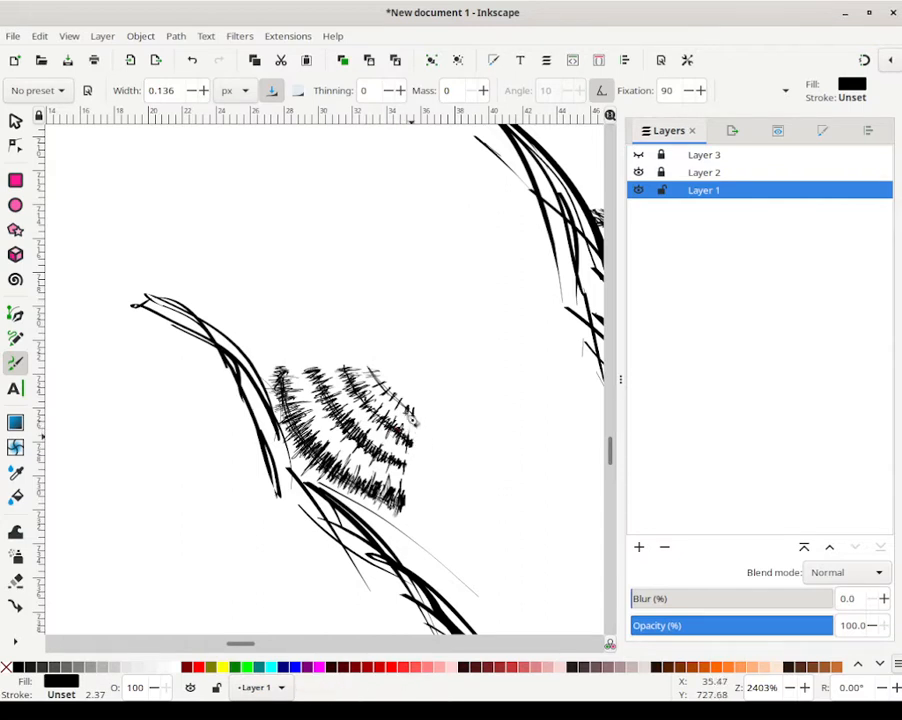
pyautogui.moveTo(341, 364)
pyautogui.mouseDown()
pyautogui.moveTo(380, 383)
pyautogui.moveTo(371, 371)
pyautogui.moveTo(413, 417)
pyautogui.mouseUp()
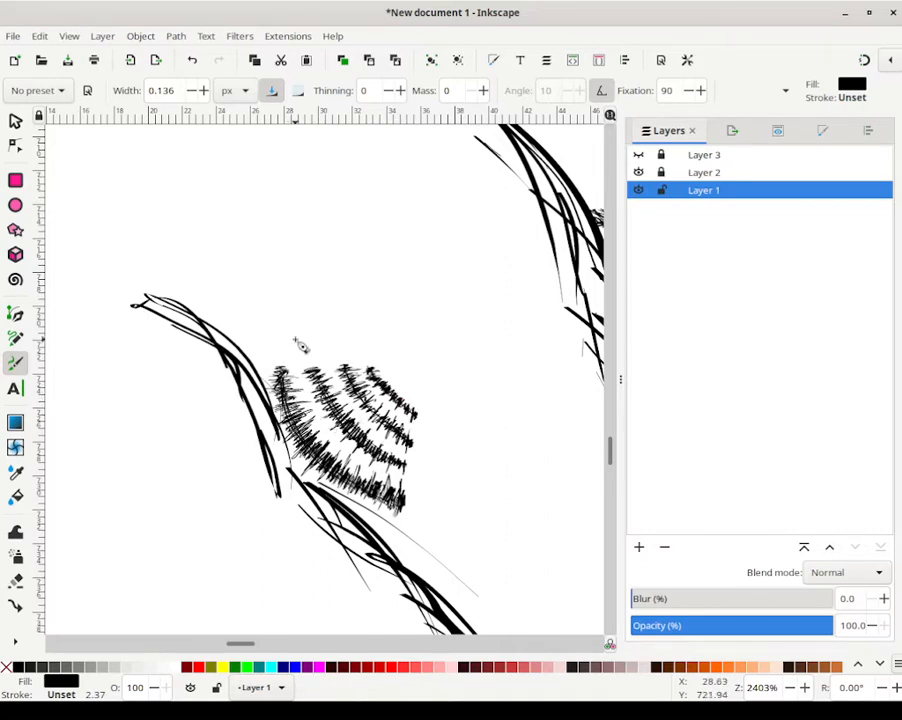
# Step: Fill the gaps between the fan's rows with short strokes and extend its outer edges into a squared corner
pyautogui.moveTo(305, 395)
pyautogui.mouseDown()
pyautogui.moveTo(319, 403)
pyautogui.moveTo(334, 445)
pyautogui.moveTo(328, 429)
pyautogui.moveTo(336, 439)
pyautogui.moveTo(350, 435)
pyautogui.moveTo(332, 445)
pyautogui.moveTo(347, 442)
pyautogui.moveTo(335, 434)
pyautogui.moveTo(343, 452)
pyautogui.moveTo(352, 447)
pyautogui.moveTo(366, 457)
pyautogui.moveTo(352, 457)
pyautogui.moveTo(407, 485)
pyautogui.mouseUp()
pyautogui.moveTo(326, 383)
pyautogui.mouseDown()
pyautogui.moveTo(343, 380)
pyautogui.moveTo(335, 389)
pyautogui.moveTo(362, 408)
pyautogui.moveTo(357, 416)
pyautogui.moveTo(367, 414)
pyautogui.moveTo(376, 435)
pyautogui.mouseUp()
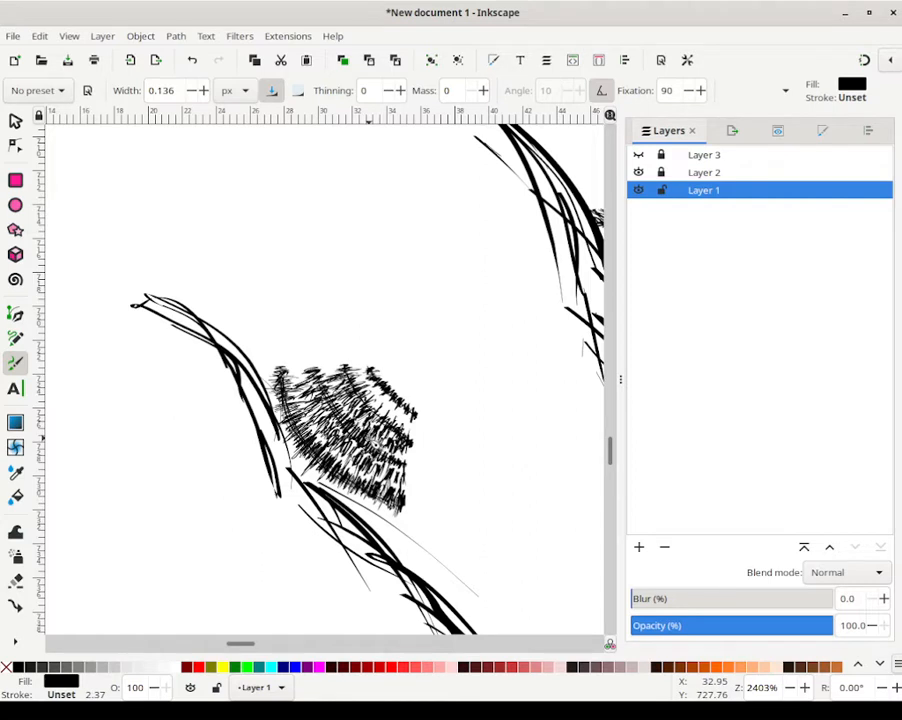
pyautogui.moveTo(363, 375); pyautogui.dragTo(365, 378)
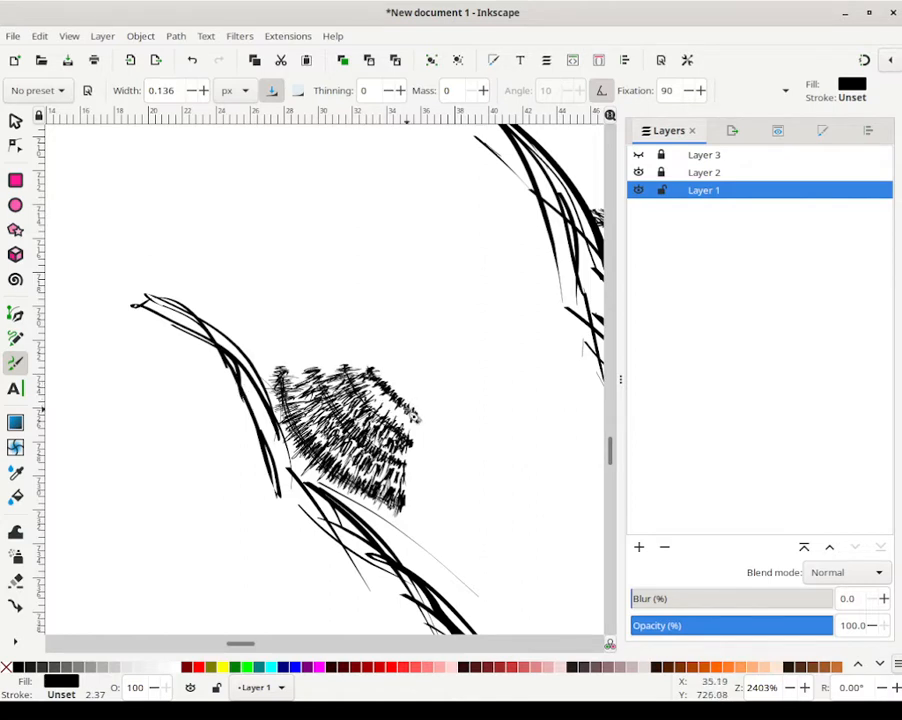
pyautogui.moveTo(384, 404)
pyautogui.mouseDown()
pyautogui.moveTo(364, 380)
pyautogui.moveTo(382, 408)
pyautogui.moveTo(363, 377)
pyautogui.moveTo(388, 415)
pyautogui.moveTo(412, 418)
pyautogui.moveTo(400, 425)
pyautogui.moveTo(423, 436)
pyautogui.moveTo(413, 506)
pyautogui.mouseUp()
pyautogui.moveTo(287, 368)
pyautogui.mouseDown()
pyautogui.moveTo(327, 385)
pyautogui.moveTo(398, 383)
pyautogui.mouseUp()
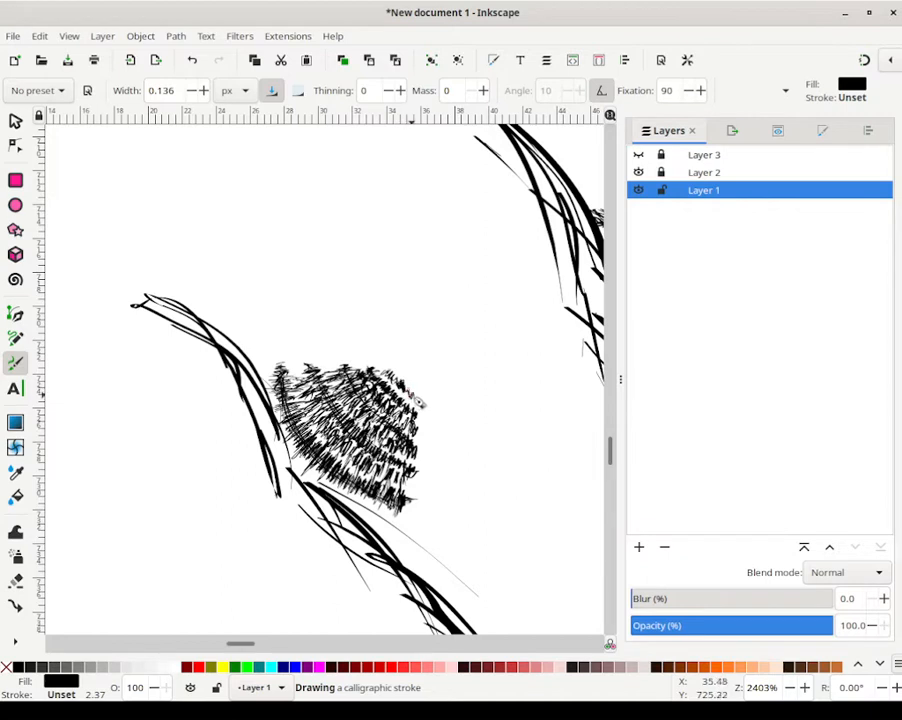
pyautogui.moveTo(410, 394); pyautogui.dragTo(423, 404)
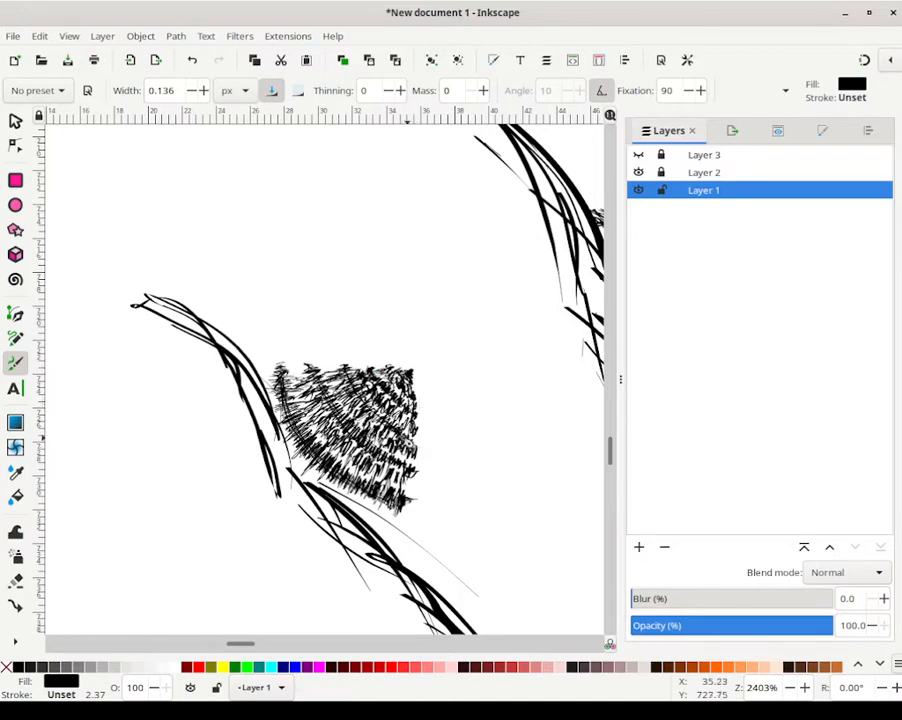
# Step: Examine how the rocks, corals and textured fan look together in the lower-left corner of the page
pyautogui.keyDown('ctrl'); pyautogui.scroll(-8, 425, 440); pyautogui.keyUp('ctrl')
pyautogui.keyDown('ctrl'); pyautogui.scroll(5, 462, 462); pyautogui.keyUp('ctrl')
pyautogui.keyDown('ctrl'); pyautogui.scroll(-2, 473, 423); pyautogui.keyUp('ctrl')
pyautogui.scroll(-2, 540, 386)
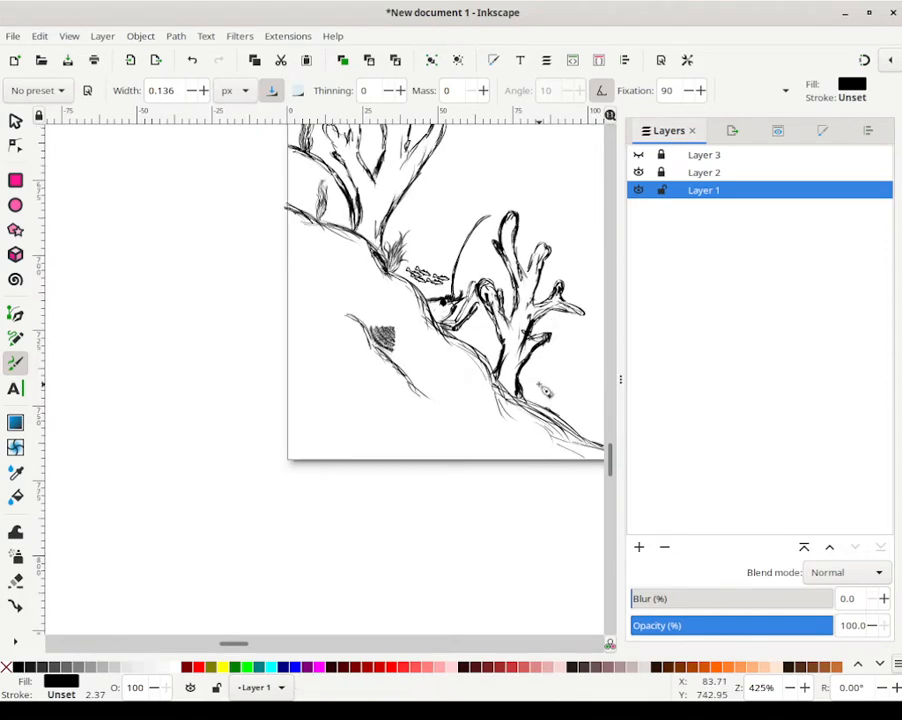
pyautogui.keyDown('ctrl'); pyautogui.scroll(-6, 535, 385); pyautogui.keyUp('ctrl')
pyautogui.keyDown('ctrl'); pyautogui.scroll(2, 532, 382); pyautogui.keyUp('ctrl')
pyautogui.moveTo(576, 303); pyautogui.dragTo(318, 430)
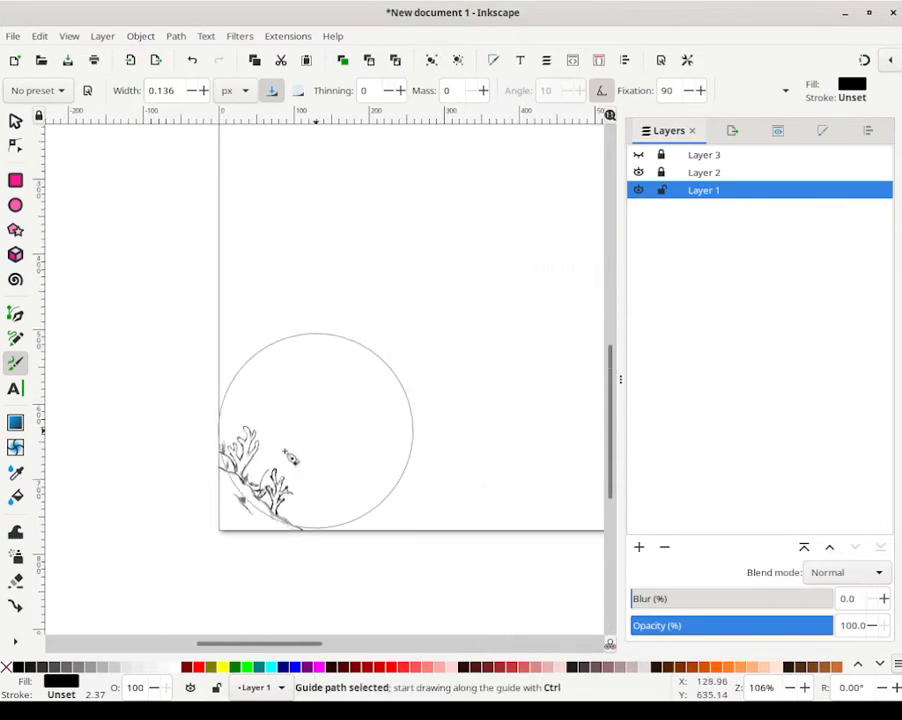
pyautogui.press('ctrl')
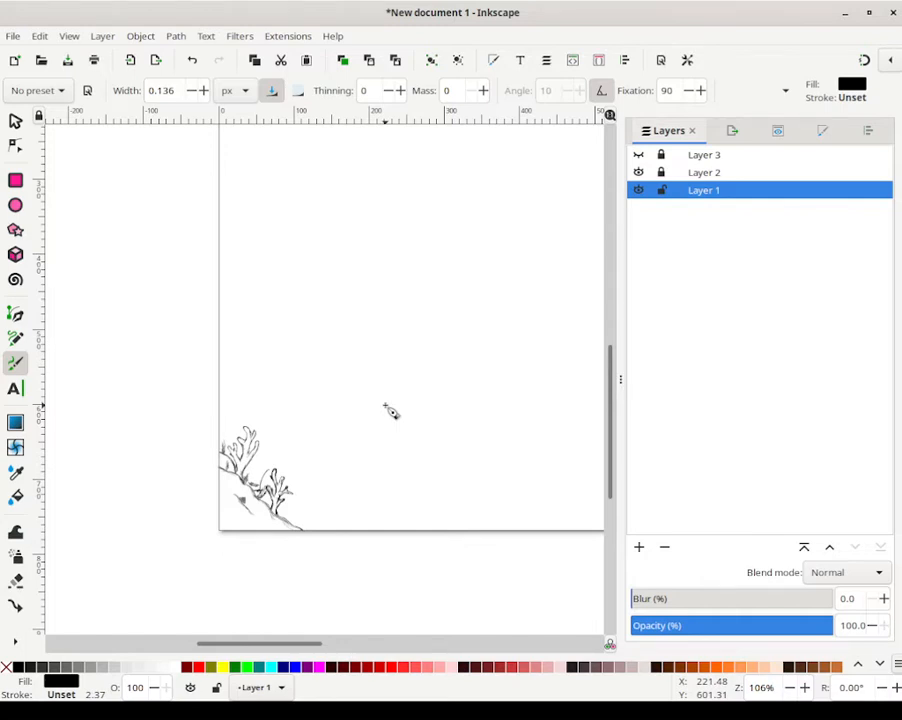
pyautogui.scroll(-2, 329, 421)
pyautogui.hscroll(-2, 403, 392)
pyautogui.hscroll(-3, 342, 458)
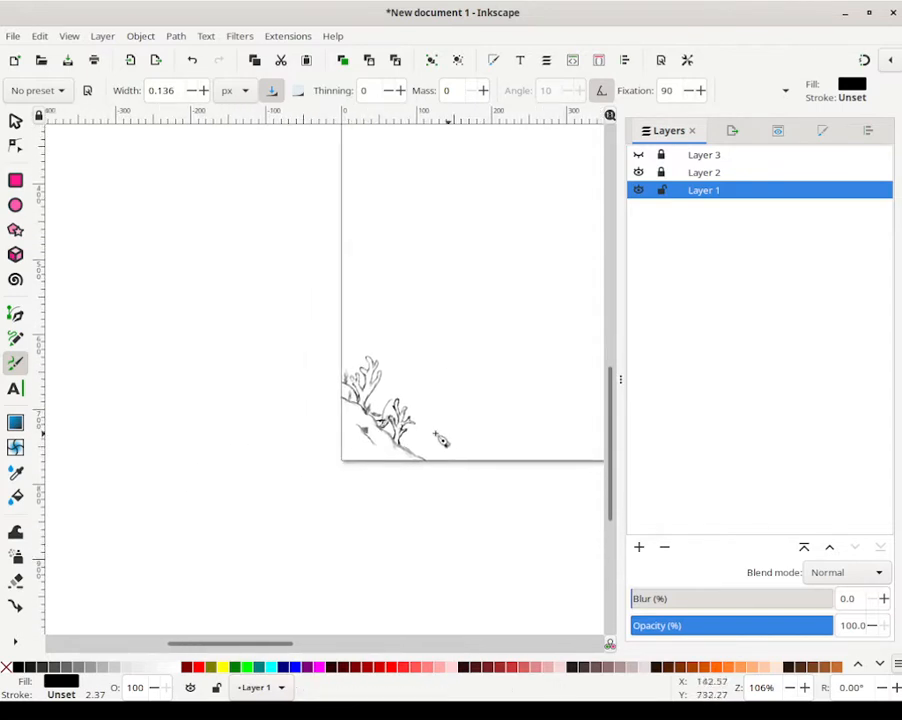
# Step: Extend the foreground rock line at its lower end and continue its upper end to the left page edge with branching strokes
pyautogui.scroll(4, 449, 440)
pyautogui.moveTo(198, 449); pyautogui.dragTo(301, 540)
pyautogui.moveTo(240, 512); pyautogui.dragTo(280, 522)
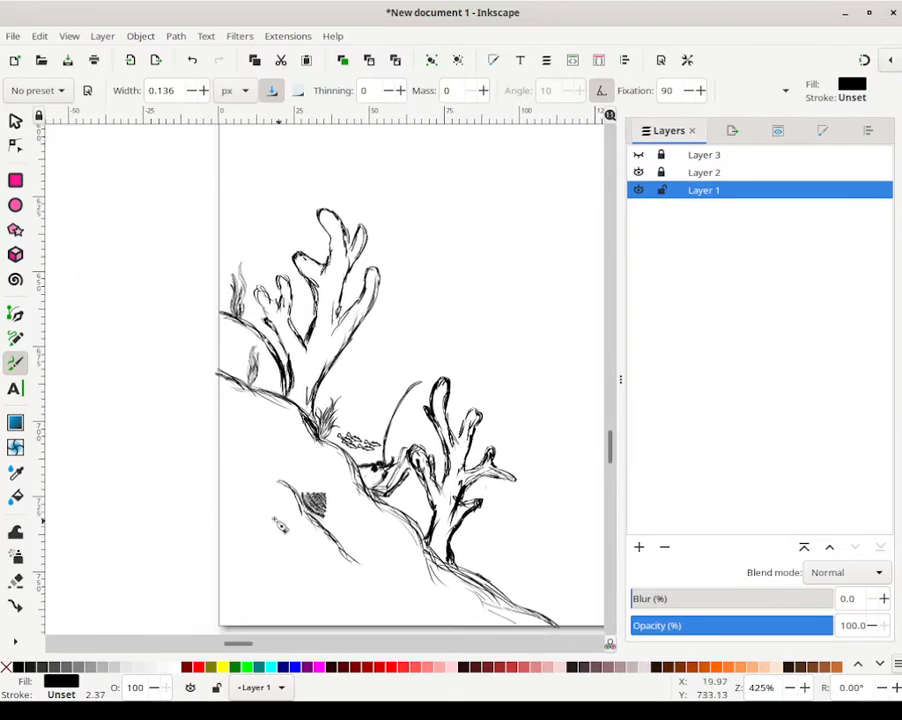
pyautogui.scroll(2, 236, 484)
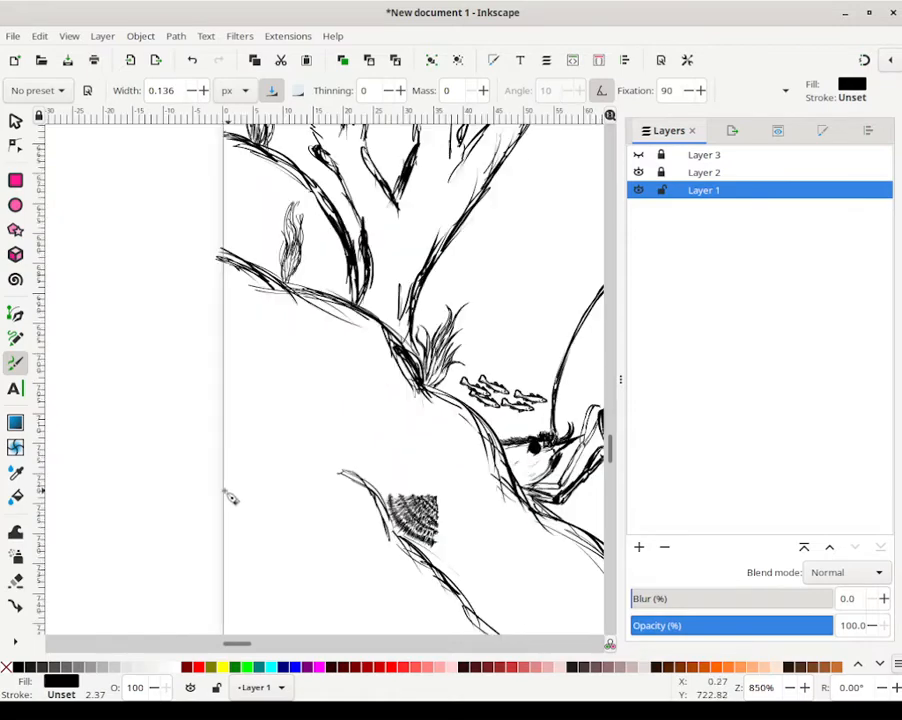
pyautogui.moveTo(405, 491); pyautogui.dragTo(257, 340)
pyautogui.moveTo(281, 403); pyautogui.dragTo(282, 396)
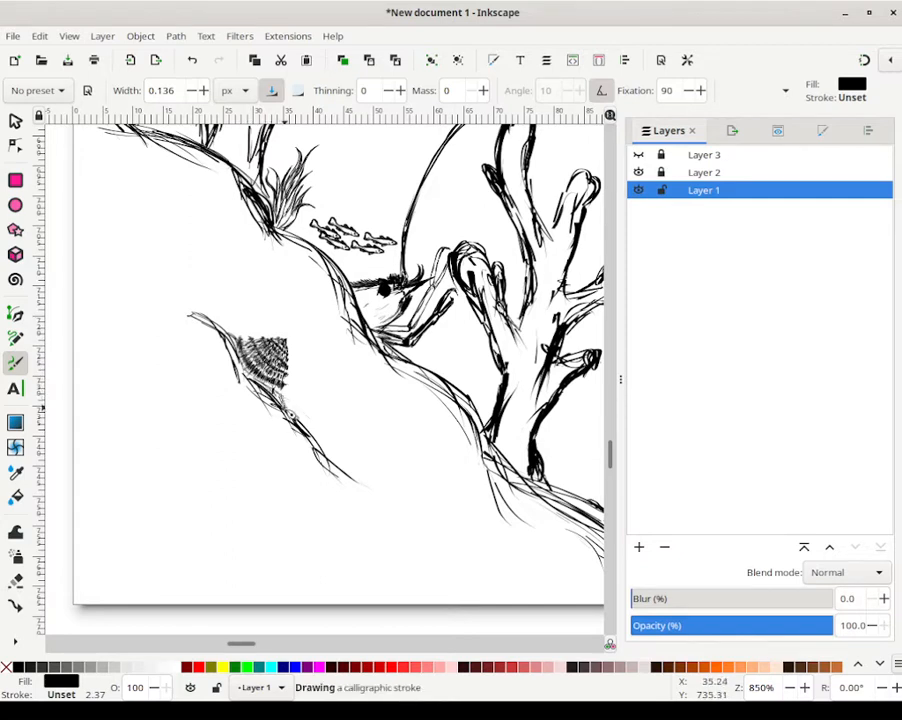
pyautogui.moveTo(350, 485); pyautogui.dragTo(385, 538)
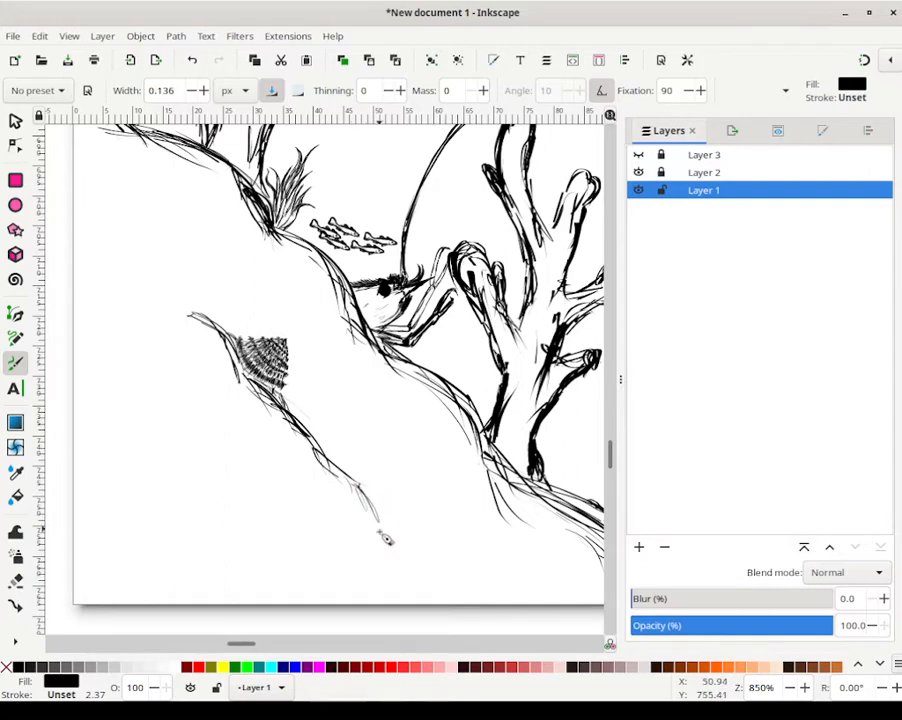
pyautogui.moveTo(157, 303)
pyautogui.mouseDown()
pyautogui.moveTo(186, 314)
pyautogui.moveTo(131, 293)
pyautogui.moveTo(163, 325)
pyautogui.moveTo(179, 326)
pyautogui.moveTo(182, 294)
pyautogui.moveTo(113, 302)
pyautogui.moveTo(118, 308)
pyautogui.moveTo(148, 305)
pyautogui.moveTo(113, 281)
pyautogui.moveTo(146, 304)
pyautogui.moveTo(121, 291)
pyautogui.moveTo(197, 318)
pyautogui.moveTo(136, 323)
pyautogui.moveTo(133, 311)
pyautogui.moveTo(93, 320)
pyautogui.moveTo(118, 316)
pyautogui.moveTo(85, 304)
pyautogui.moveTo(115, 318)
pyautogui.moveTo(152, 306)
pyautogui.mouseUp()
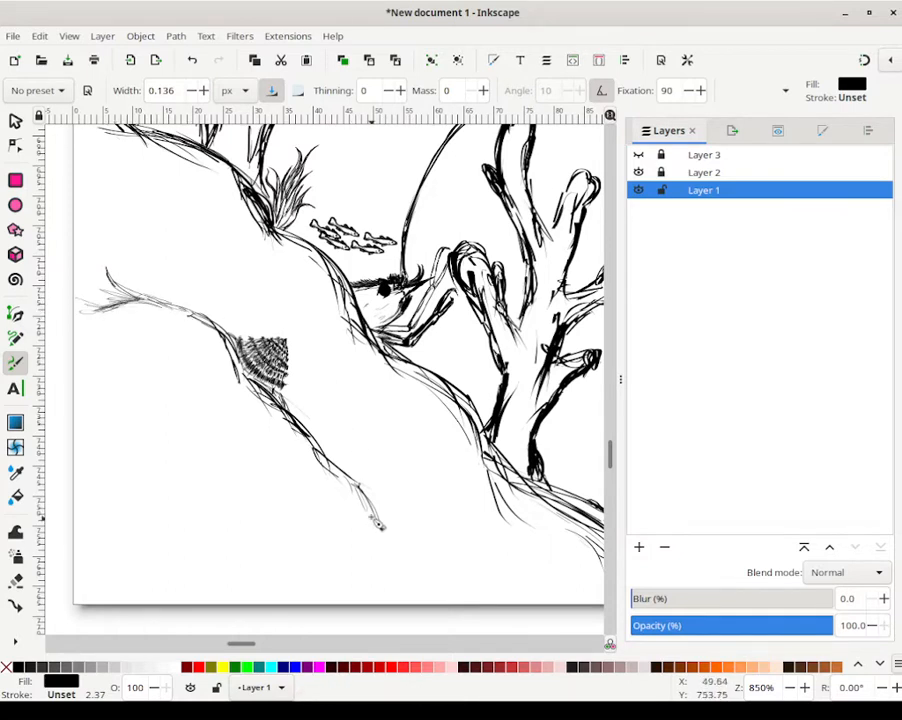
# Step: Continue the lower end of the foreground rock line down to the page's bottom edge and retrace its bend
pyautogui.moveTo(373, 508); pyautogui.dragTo(383, 545)
pyautogui.moveTo(388, 590)
pyautogui.mouseDown()
pyautogui.moveTo(382, 574)
pyautogui.moveTo(411, 606)
pyautogui.moveTo(404, 604)
pyautogui.mouseUp()
pyautogui.moveTo(360, 490)
pyautogui.mouseDown()
pyautogui.moveTo(387, 523)
pyautogui.moveTo(375, 505)
pyautogui.mouseUp()
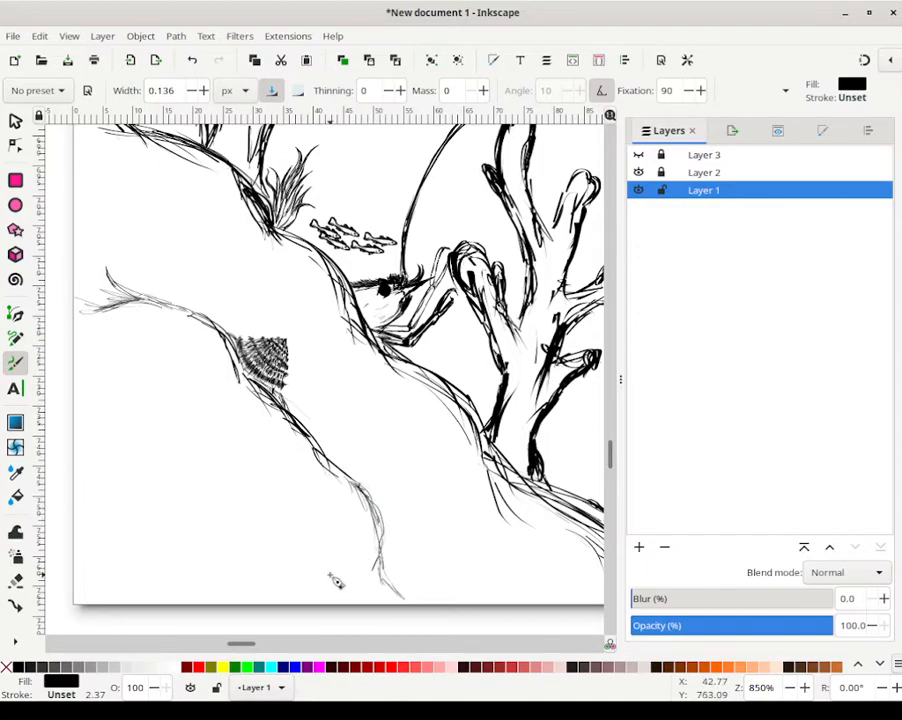
# Step: Set the Calligraphy width to 2.136 px
pyautogui.scroll(6, 360, 260)
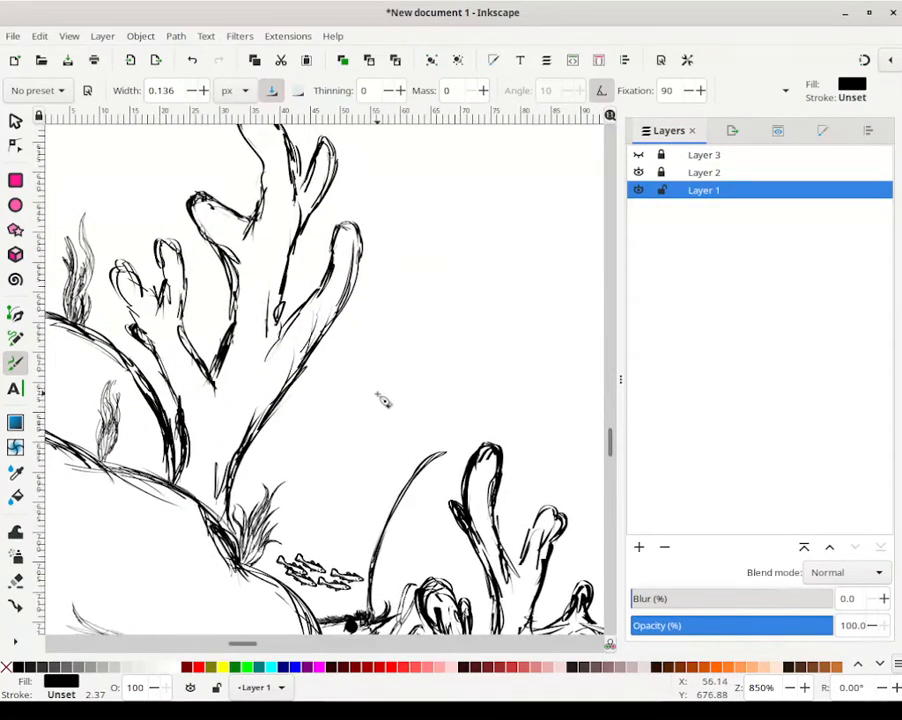
pyautogui.scroll(-5, 378, 400)
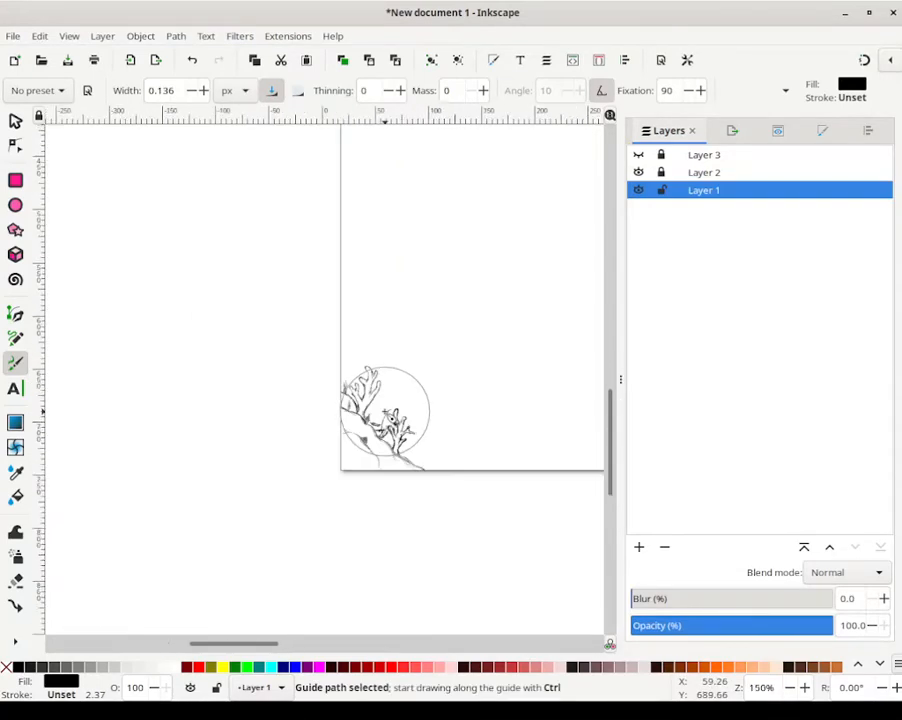
pyautogui.moveTo(446, 338); pyautogui.dragTo(357, 399)
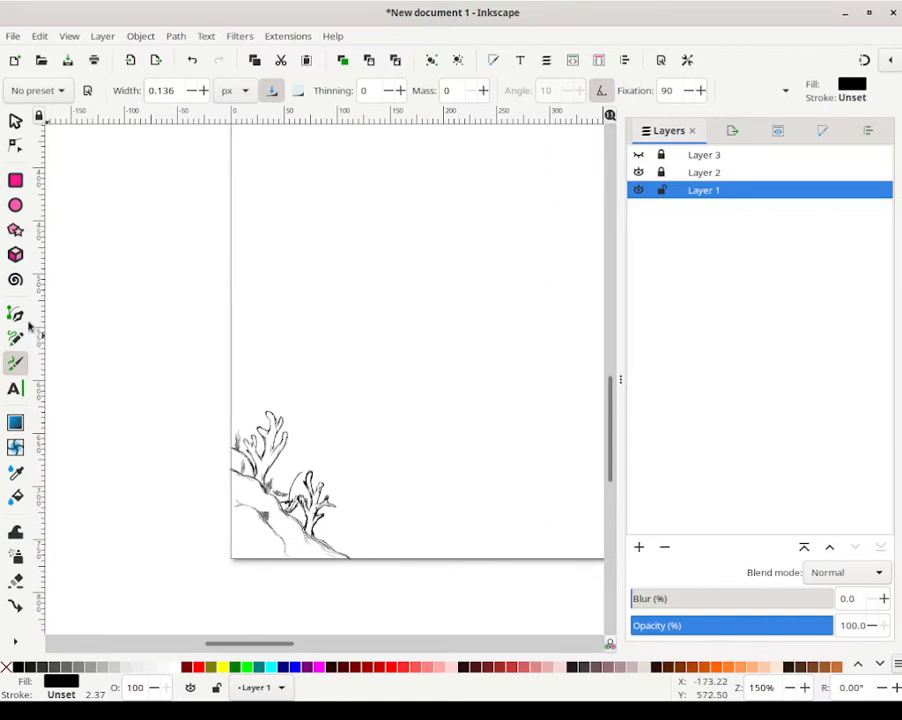
pyautogui.doubleClick(204, 91)
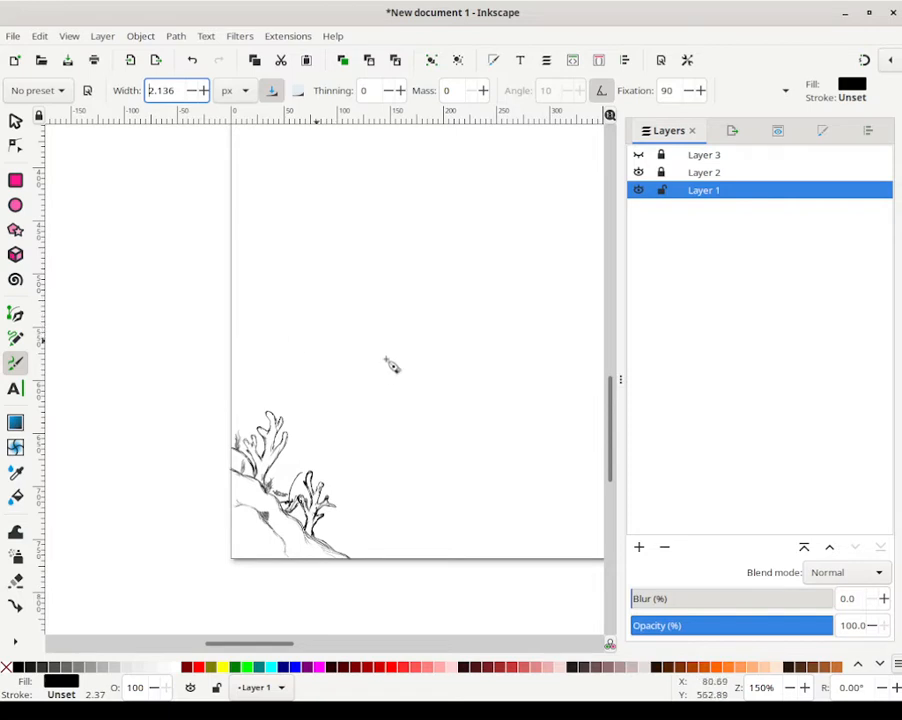
# Step: Show Layer 3 to compare its rough guide lines with the drawing, and hide the layer again
pyautogui.click(638, 155)
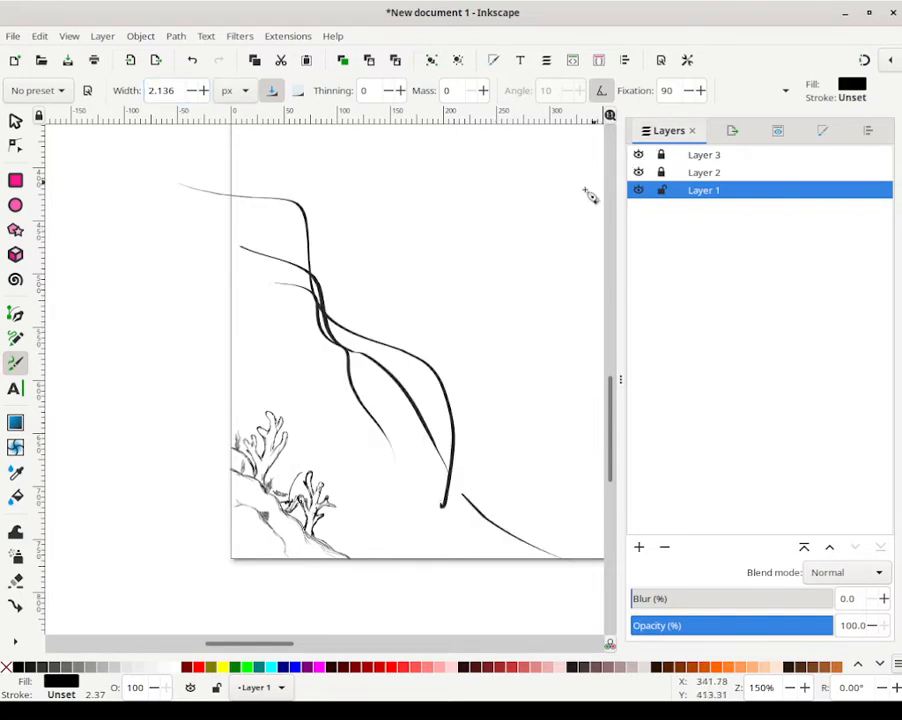
pyautogui.moveTo(446, 277)
pyautogui.mouseDown()
pyautogui.moveTo(113, 399)
pyautogui.moveTo(103, 416)
pyautogui.moveTo(260, 345)
pyautogui.moveTo(412, 305)
pyautogui.moveTo(400, 312)
pyautogui.mouseUp()
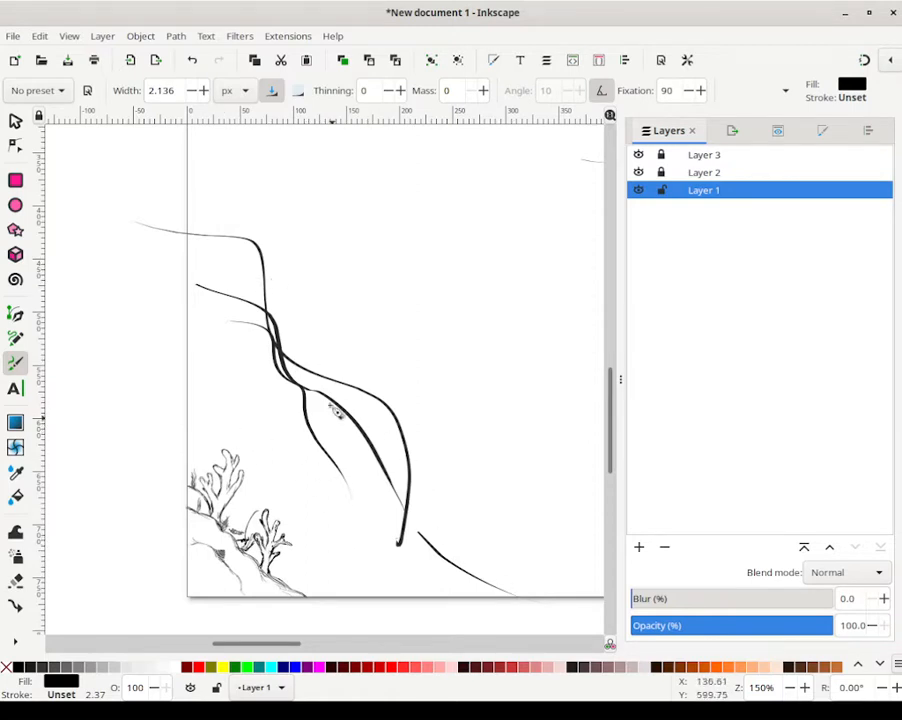
pyautogui.click(639, 155)
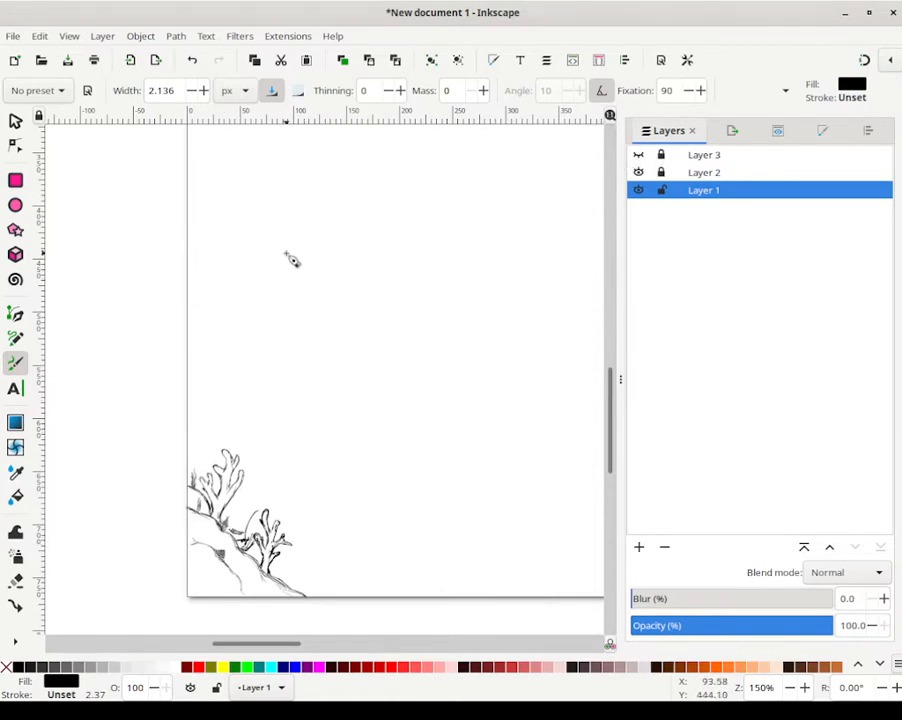
# Step: Draw a new outline above the tall coral, running from the left page edge to a pointed tip and turning back upward
pyautogui.moveTo(256, 472); pyautogui.dragTo(375, 364)
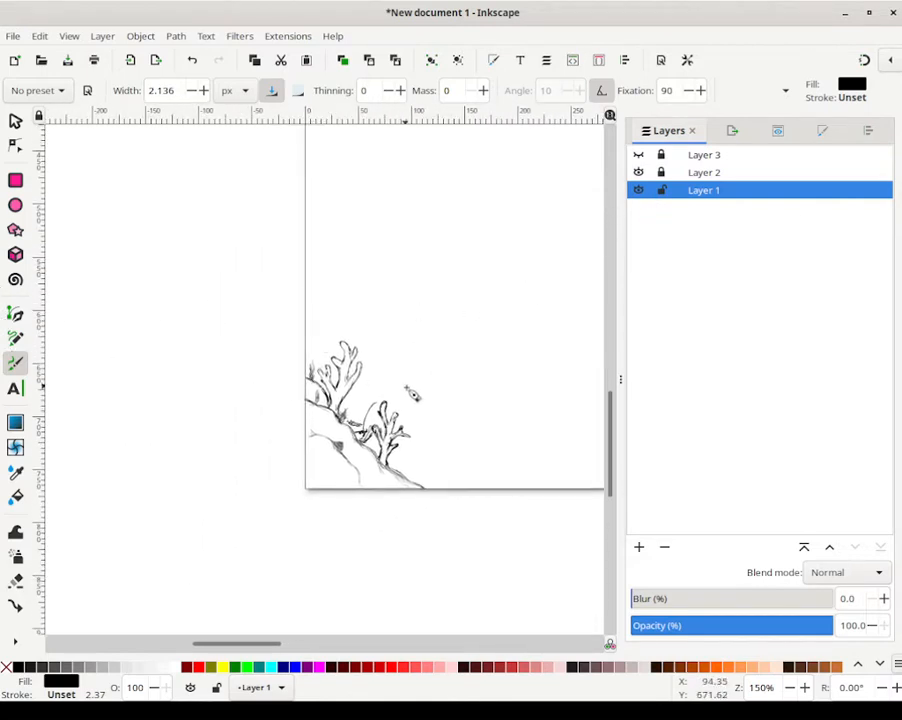
pyautogui.scroll(3, 408, 392)
pyautogui.scroll(2, 382, 384)
pyautogui.moveTo(312, 341); pyautogui.dragTo(483, 510)
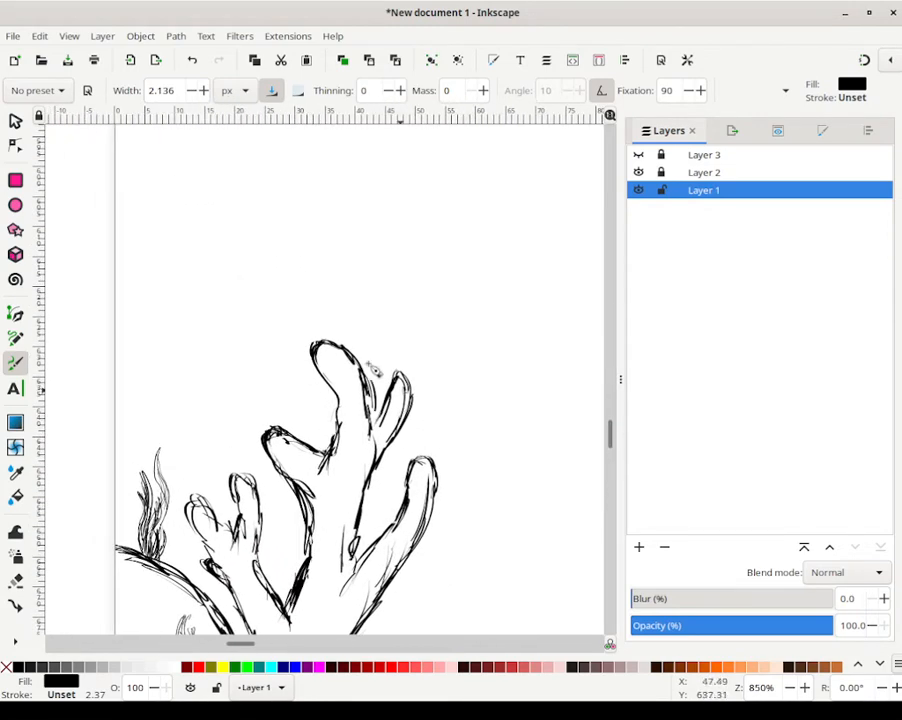
pyautogui.moveTo(352, 330); pyautogui.dragTo(419, 437)
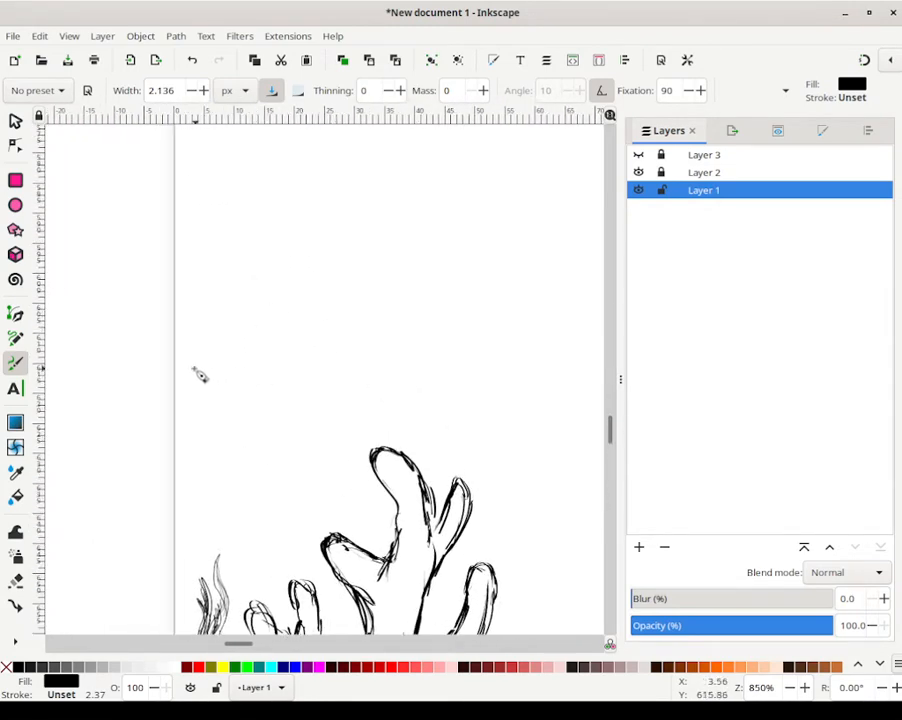
pyautogui.moveTo(177, 381)
pyautogui.mouseDown()
pyautogui.moveTo(268, 368)
pyautogui.moveTo(298, 380)
pyautogui.moveTo(347, 432)
pyautogui.moveTo(361, 432)
pyautogui.mouseUp()
pyautogui.moveTo(361, 432); pyautogui.dragTo(334, 400)
pyautogui.moveTo(342, 414); pyautogui.dragTo(313, 353)
pyautogui.moveTo(327, 395); pyautogui.dragTo(305, 324)
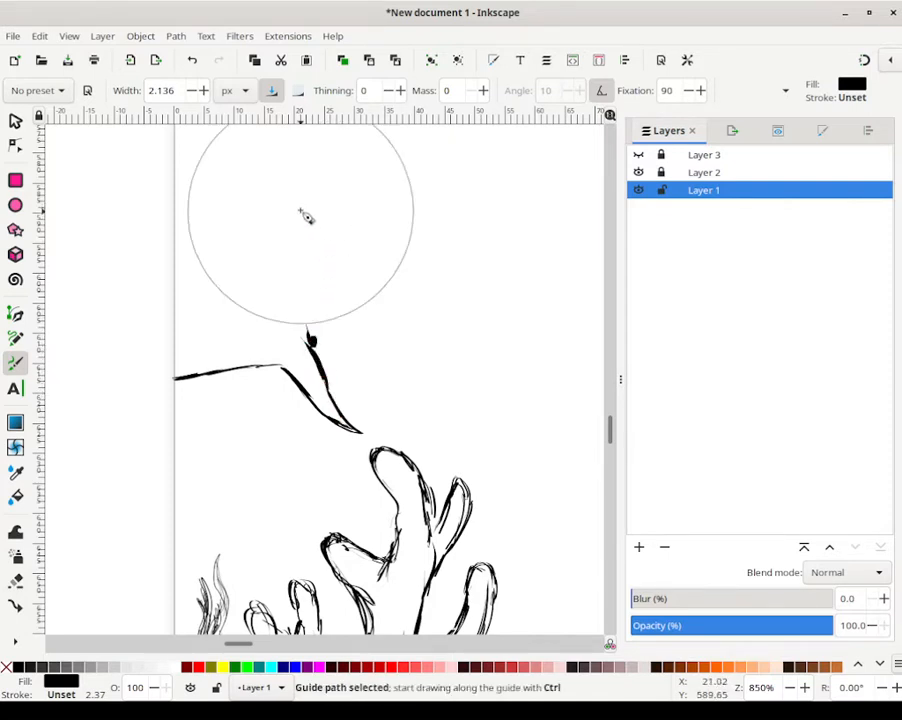
pyautogui.hotkey('ctrl', 'z')
pyautogui.hotkey('ctrl', 'z')
pyautogui.hotkey('ctrl', 'z')
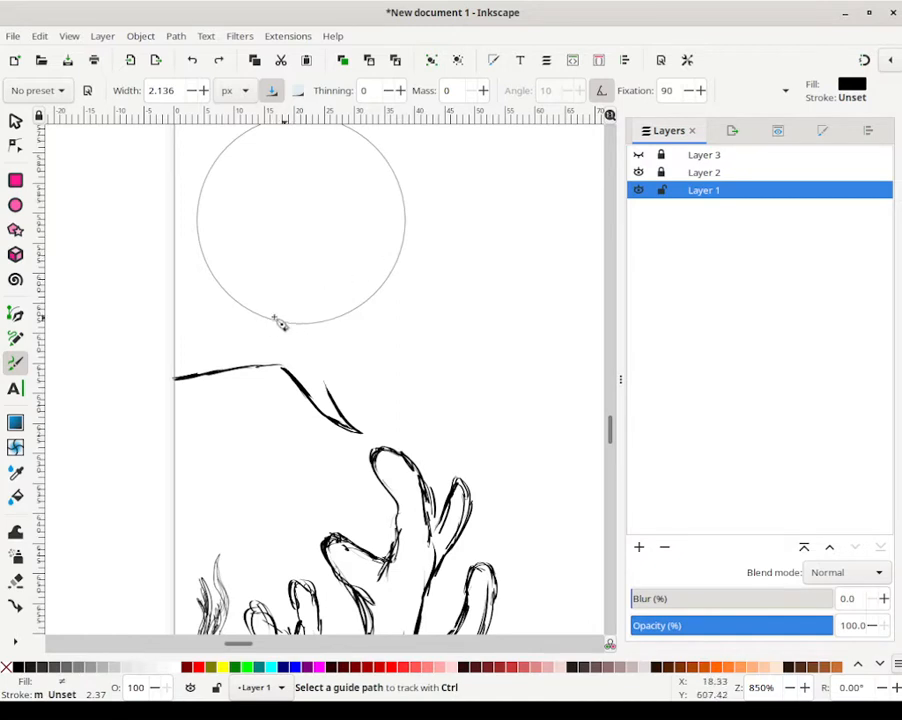
# Step: Set the Calligraphy width to 1.136 px and carry the tail fin's inner edge up from the lower lobe into the upper lobe
pyautogui.click(191, 90)
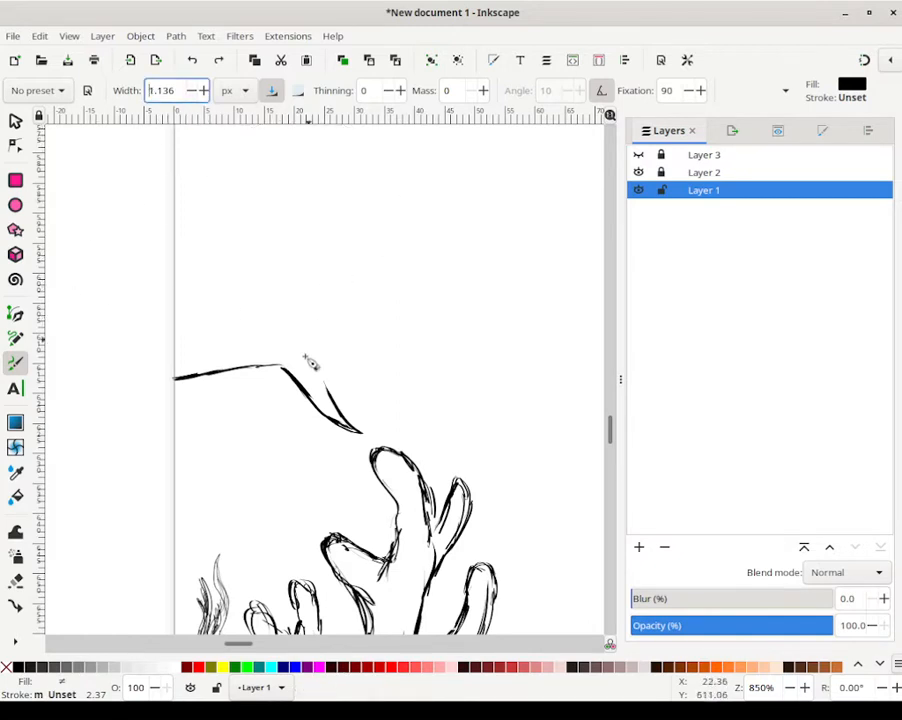
pyautogui.moveTo(310, 343); pyautogui.dragTo(336, 398)
pyautogui.moveTo(310, 332)
pyautogui.mouseDown()
pyautogui.moveTo(353, 253)
pyautogui.moveTo(322, 312)
pyautogui.moveTo(374, 237)
pyautogui.moveTo(348, 268)
pyautogui.moveTo(372, 238)
pyautogui.mouseUp()
pyautogui.hotkey('ctrl', 'z')
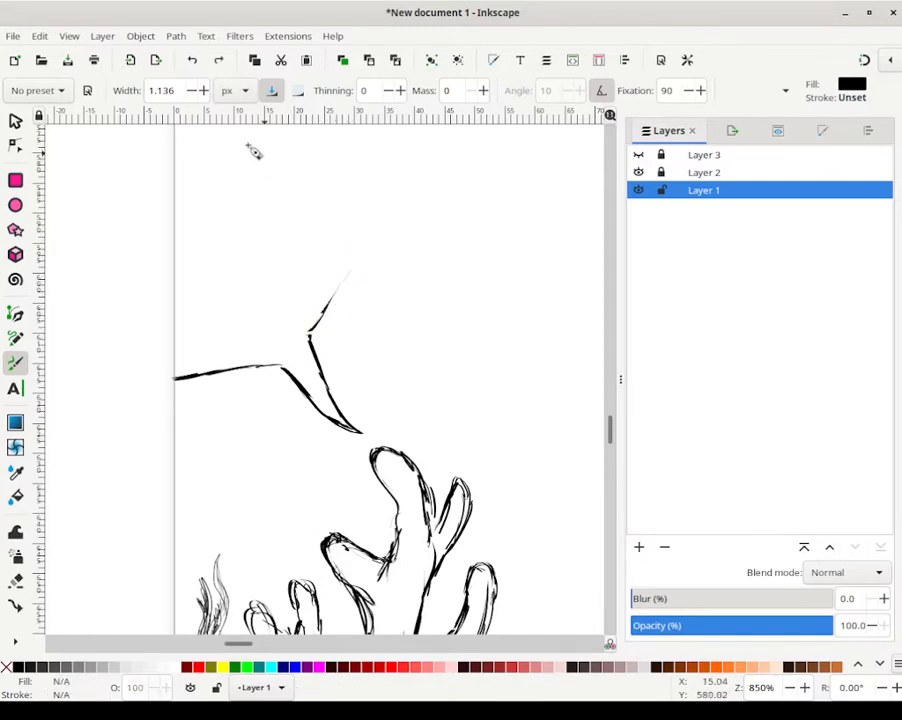
# Step: Set the Calligraphy width to 0.376 px and draw the tail fin's long upper lobe to a pointed tip, with its stalk line reaching the page edge
pyautogui.moveTo(156, 90); pyautogui.dragTo(137, 91)
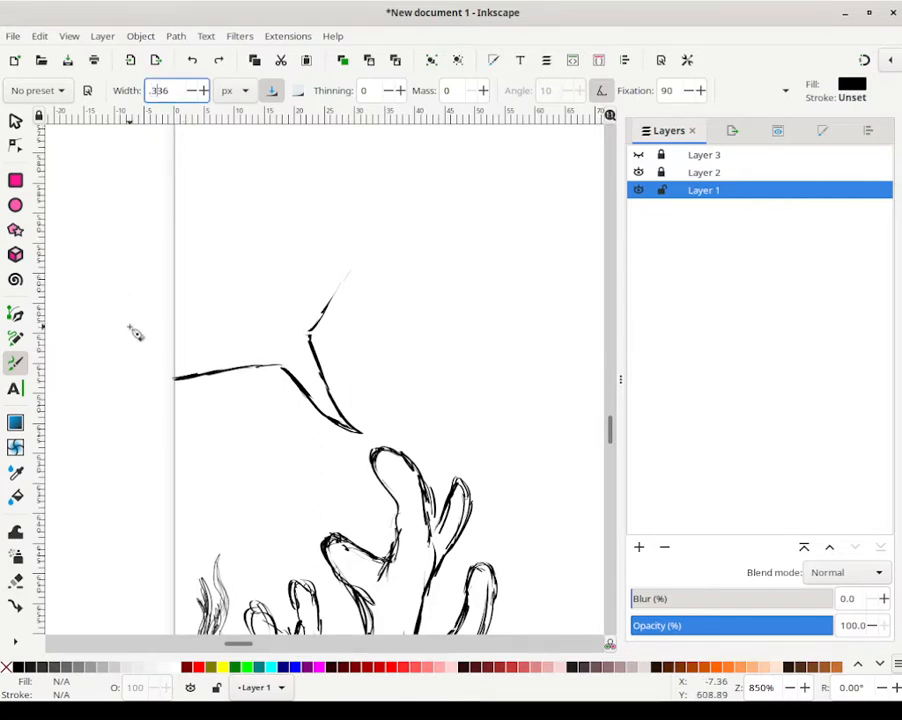
pyautogui.press('Return')
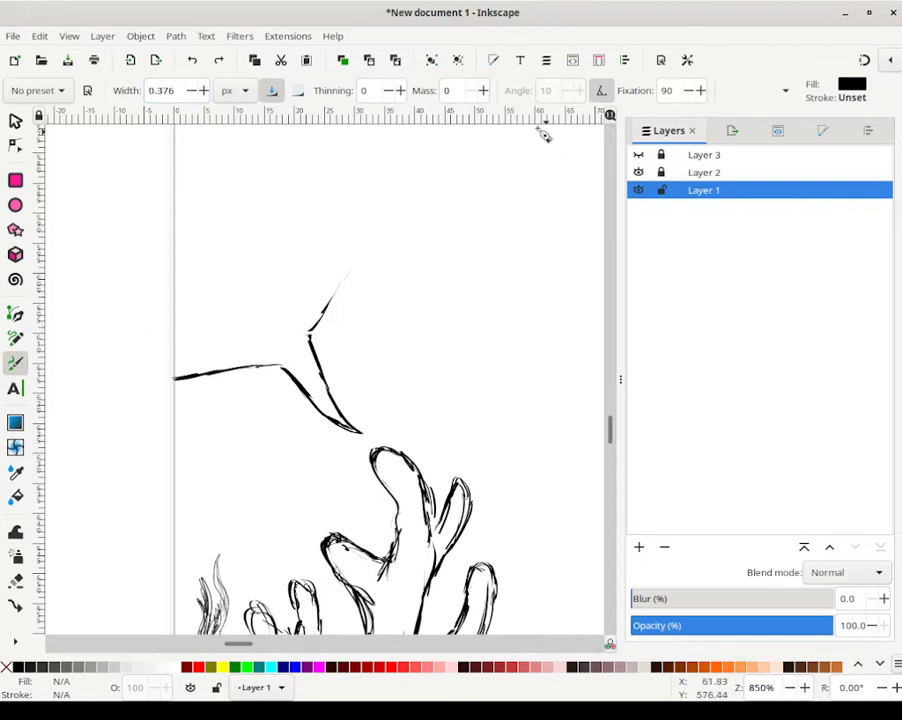
pyautogui.moveTo(365, 256); pyautogui.dragTo(336, 306)
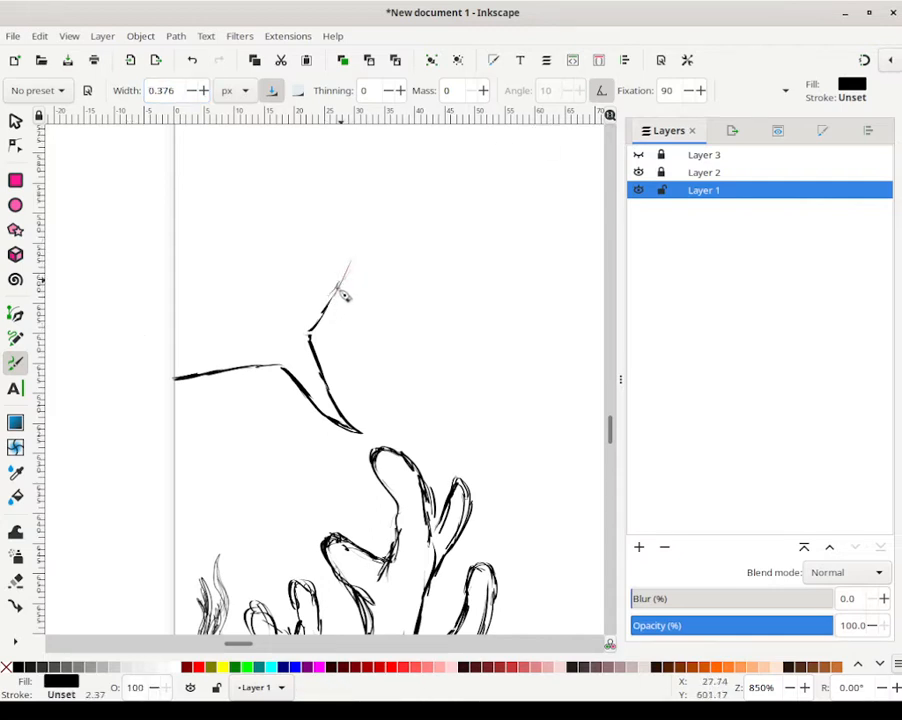
pyautogui.moveTo(367, 258)
pyautogui.mouseDown()
pyautogui.moveTo(338, 289)
pyautogui.moveTo(374, 234)
pyautogui.moveTo(351, 264)
pyautogui.moveTo(412, 209)
pyautogui.moveTo(400, 210)
pyautogui.moveTo(421, 208)
pyautogui.moveTo(355, 228)
pyautogui.moveTo(342, 250)
pyautogui.moveTo(352, 225)
pyautogui.moveTo(319, 260)
pyautogui.moveTo(350, 237)
pyautogui.moveTo(305, 276)
pyautogui.mouseUp()
pyautogui.moveTo(305, 276)
pyautogui.mouseDown()
pyautogui.moveTo(283, 318)
pyautogui.moveTo(277, 310)
pyautogui.moveTo(257, 332)
pyautogui.moveTo(172, 329)
pyautogui.moveTo(257, 332)
pyautogui.moveTo(178, 325)
pyautogui.moveTo(197, 332)
pyautogui.moveTo(175, 322)
pyautogui.moveTo(265, 338)
pyautogui.moveTo(192, 335)
pyautogui.moveTo(202, 332)
pyautogui.moveTo(182, 326)
pyautogui.moveTo(262, 335)
pyautogui.moveTo(342, 244)
pyautogui.moveTo(393, 214)
pyautogui.moveTo(405, 225)
pyautogui.moveTo(416, 200)
pyautogui.moveTo(391, 240)
pyautogui.moveTo(441, 196)
pyautogui.moveTo(378, 212)
pyautogui.moveTo(434, 201)
pyautogui.moveTo(434, 185)
pyautogui.moveTo(431, 199)
pyautogui.moveTo(455, 167)
pyautogui.mouseUp()
pyautogui.moveTo(372, 211); pyautogui.dragTo(400, 201)
pyautogui.moveTo(356, 234)
pyautogui.mouseDown()
pyautogui.moveTo(325, 259)
pyautogui.moveTo(371, 212)
pyautogui.moveTo(343, 244)
pyautogui.moveTo(385, 209)
pyautogui.mouseUp()
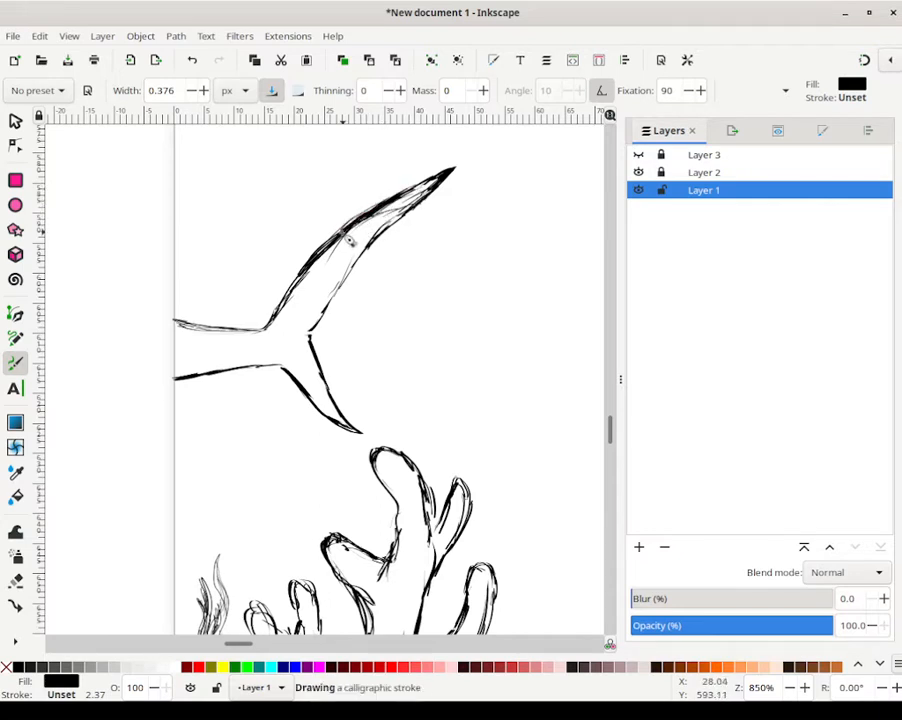
# Step: Retrace the inner edge of the tail fin's upper lobe from the notch toward the tip
pyautogui.moveTo(432, 186)
pyautogui.mouseDown()
pyautogui.moveTo(452, 176)
pyautogui.moveTo(430, 197)
pyautogui.mouseUp()
pyautogui.moveTo(313, 330); pyautogui.dragTo(368, 245)
pyautogui.moveTo(334, 295)
pyautogui.mouseDown()
pyautogui.moveTo(367, 249)
pyautogui.moveTo(355, 264)
pyautogui.mouseUp()
pyautogui.moveTo(311, 333); pyautogui.dragTo(331, 293)
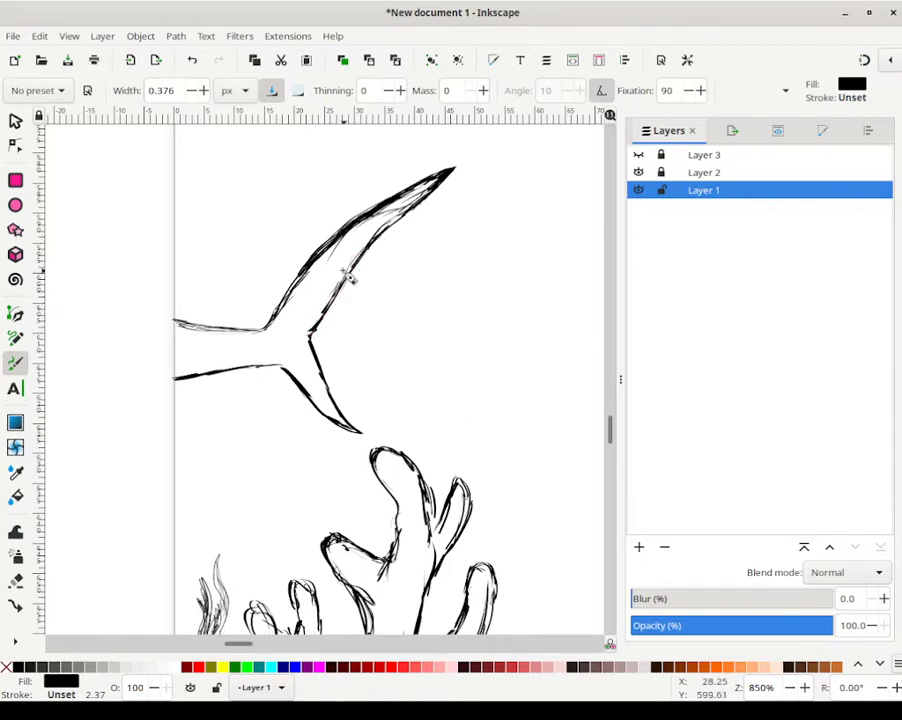
# Step: Thicken the lower lobe's outer edge and both lines of the tail stalk with overlapping strokes
pyautogui.moveTo(264, 337)
pyautogui.mouseDown()
pyautogui.moveTo(312, 269)
pyautogui.moveTo(253, 337)
pyautogui.moveTo(275, 328)
pyautogui.moveTo(290, 306)
pyautogui.moveTo(249, 341)
pyautogui.moveTo(276, 335)
pyautogui.moveTo(256, 377)
pyautogui.moveTo(365, 434)
pyautogui.mouseUp()
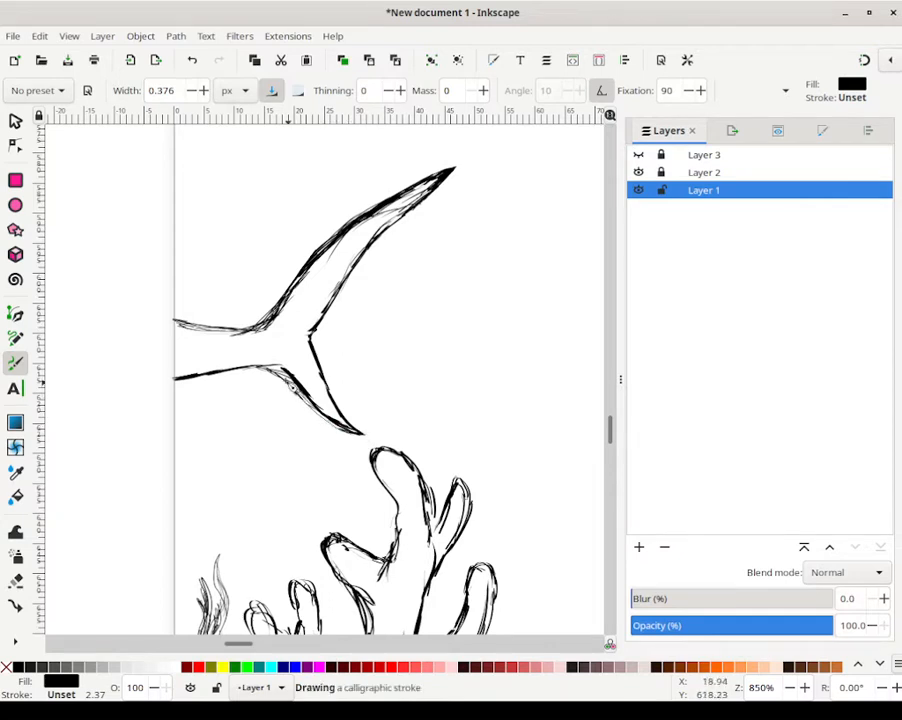
pyautogui.moveTo(325, 420); pyautogui.dragTo(334, 426)
pyautogui.moveTo(278, 370)
pyautogui.mouseDown()
pyautogui.moveTo(360, 440)
pyautogui.moveTo(295, 380)
pyautogui.mouseUp()
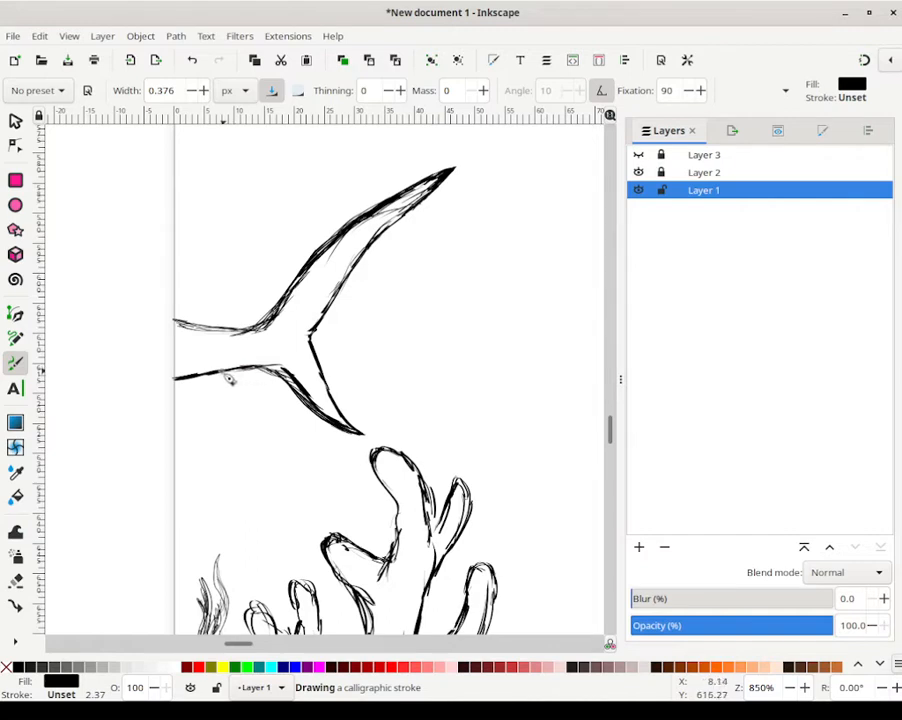
pyautogui.moveTo(188, 377); pyautogui.dragTo(262, 368)
pyautogui.moveTo(197, 381)
pyautogui.mouseDown()
pyautogui.moveTo(231, 373)
pyautogui.moveTo(249, 374)
pyautogui.moveTo(224, 385)
pyautogui.moveTo(275, 376)
pyautogui.moveTo(290, 385)
pyautogui.moveTo(277, 376)
pyautogui.moveTo(292, 386)
pyautogui.moveTo(263, 373)
pyautogui.moveTo(296, 390)
pyautogui.moveTo(255, 373)
pyautogui.moveTo(295, 383)
pyautogui.mouseUp()
pyautogui.moveTo(276, 326)
pyautogui.mouseDown()
pyautogui.moveTo(243, 336)
pyautogui.moveTo(259, 336)
pyautogui.moveTo(221, 333)
pyautogui.mouseUp()
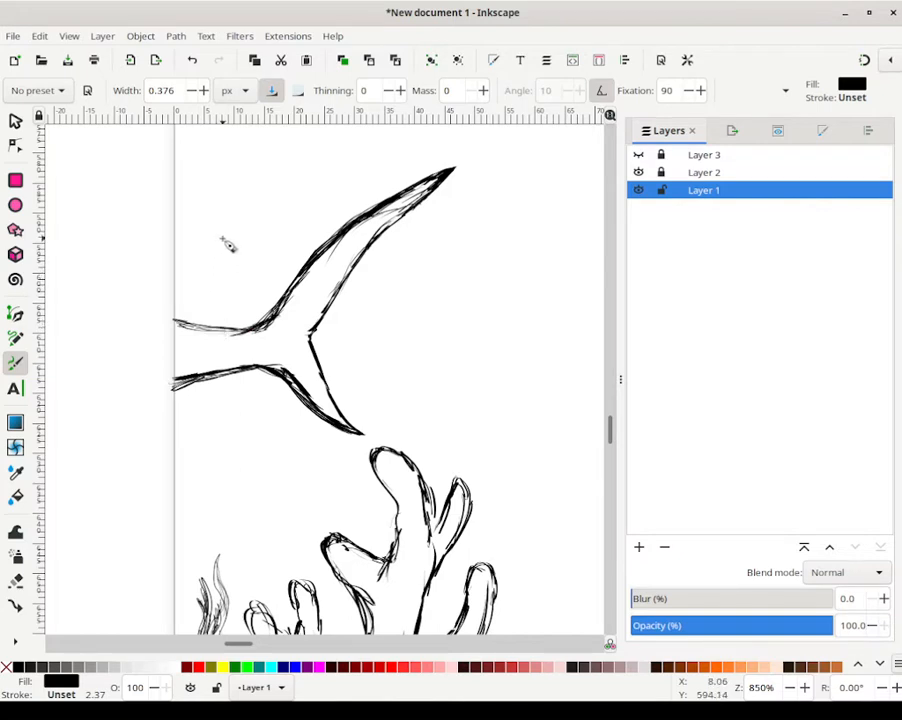
# Step: Darken the upper lobe's inner edge and add further strokes along both tail stalk lines and the lower lobe
pyautogui.moveTo(321, 343)
pyautogui.mouseDown()
pyautogui.moveTo(315, 328)
pyautogui.moveTo(262, 320)
pyautogui.moveTo(302, 298)
pyautogui.moveTo(292, 307)
pyautogui.moveTo(293, 282)
pyautogui.mouseUp()
pyautogui.moveTo(376, 239); pyautogui.dragTo(395, 221)
pyautogui.moveTo(397, 219)
pyautogui.mouseDown()
pyautogui.moveTo(422, 198)
pyautogui.moveTo(396, 219)
pyautogui.moveTo(413, 225)
pyautogui.moveTo(434, 201)
pyautogui.mouseUp()
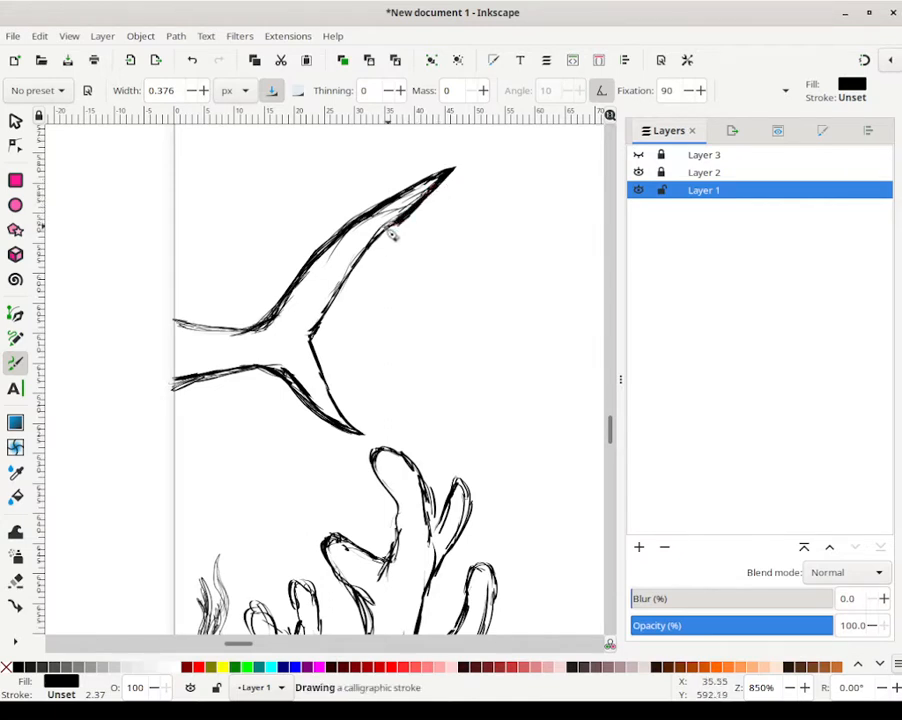
pyautogui.moveTo(393, 228)
pyautogui.mouseDown()
pyautogui.moveTo(370, 234)
pyautogui.moveTo(352, 261)
pyautogui.mouseUp()
pyautogui.moveTo(182, 392)
pyautogui.mouseDown()
pyautogui.moveTo(222, 383)
pyautogui.moveTo(184, 388)
pyautogui.moveTo(259, 373)
pyautogui.moveTo(283, 373)
pyautogui.moveTo(267, 374)
pyautogui.moveTo(292, 382)
pyautogui.moveTo(256, 378)
pyautogui.moveTo(296, 389)
pyautogui.moveTo(271, 370)
pyautogui.moveTo(310, 408)
pyautogui.mouseUp()
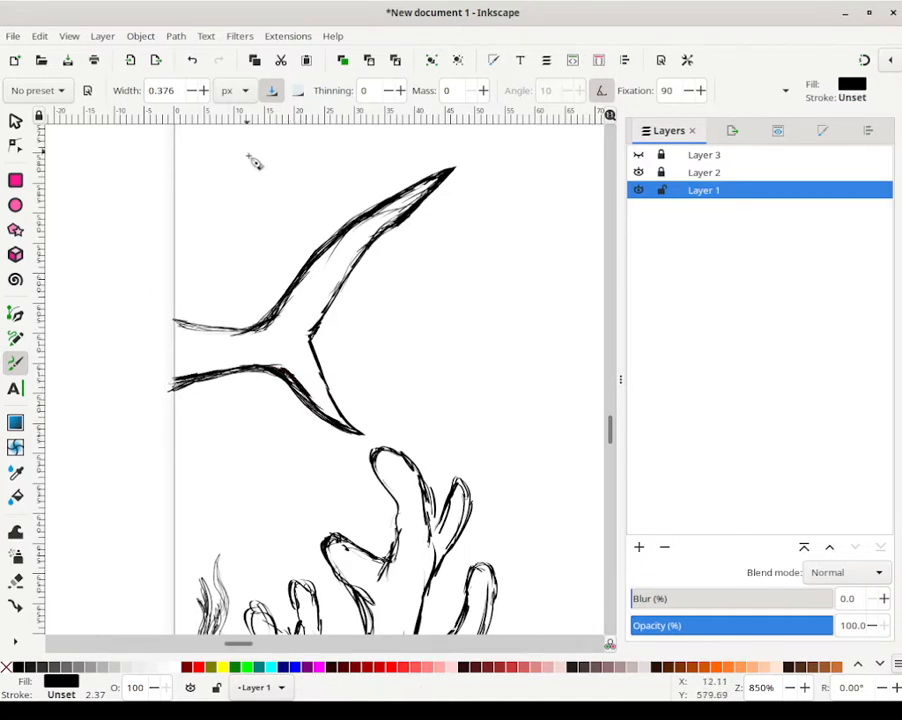
pyautogui.moveTo(200, 326)
pyautogui.mouseDown()
pyautogui.moveTo(270, 332)
pyautogui.moveTo(241, 335)
pyautogui.moveTo(274, 326)
pyautogui.moveTo(215, 337)
pyautogui.moveTo(224, 335)
pyautogui.moveTo(207, 333)
pyautogui.moveTo(236, 334)
pyautogui.moveTo(185, 327)
pyautogui.moveTo(245, 332)
pyautogui.moveTo(221, 334)
pyautogui.moveTo(278, 325)
pyautogui.moveTo(247, 335)
pyautogui.moveTo(285, 314)
pyautogui.moveTo(235, 334)
pyautogui.moveTo(184, 326)
pyautogui.moveTo(262, 338)
pyautogui.mouseUp()
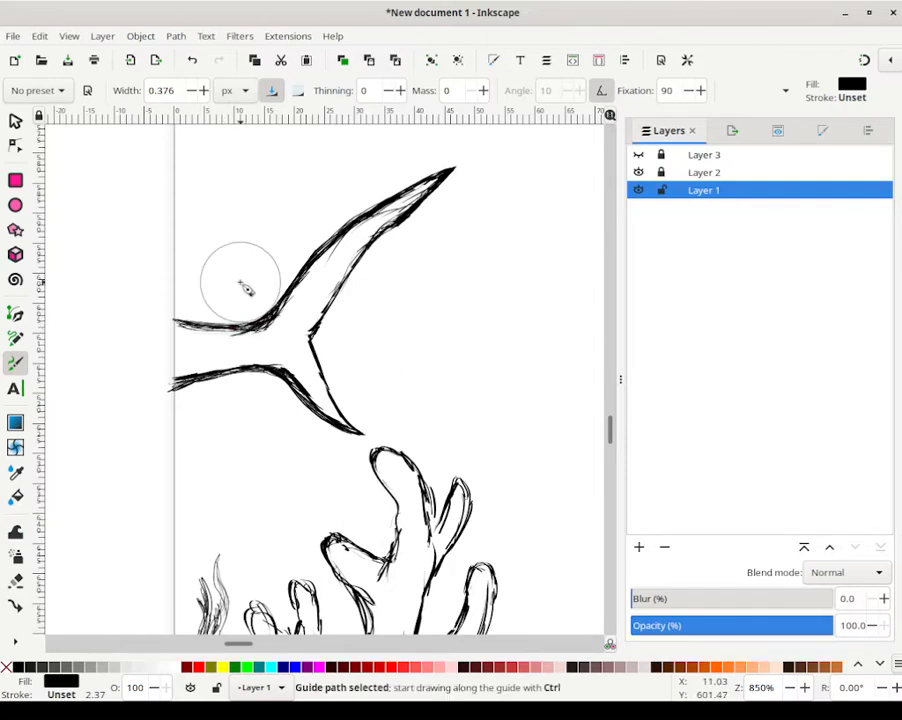
# Step: Examine the tail fin and corals in a wider view of the page, and reset the canvas rotation
pyautogui.scroll(-8, 366, 400)
pyautogui.scroll(2, 445, 412)
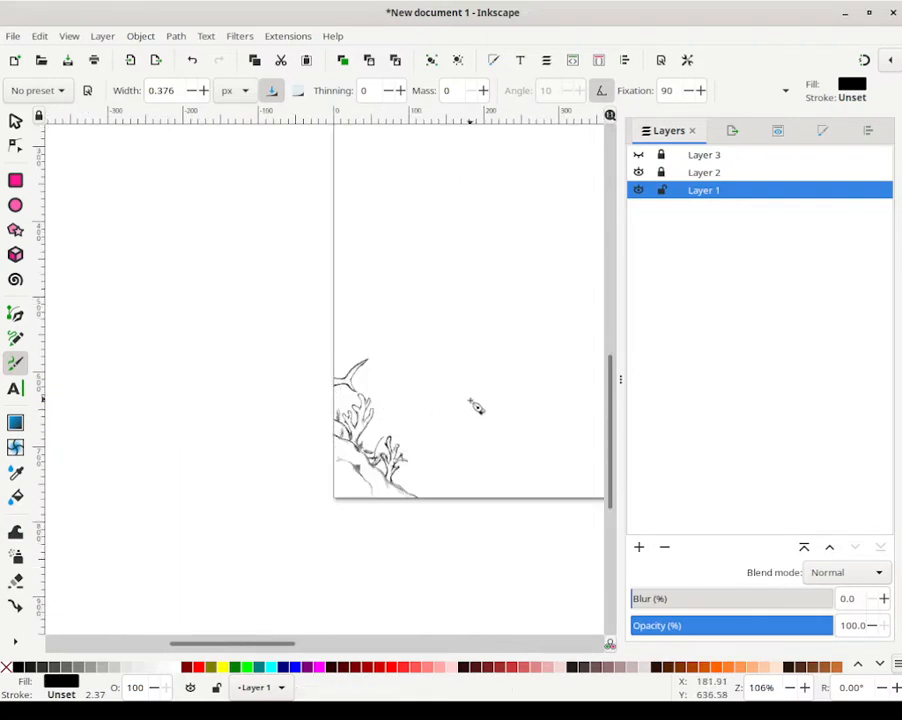
pyautogui.scroll(-2, 474, 402)
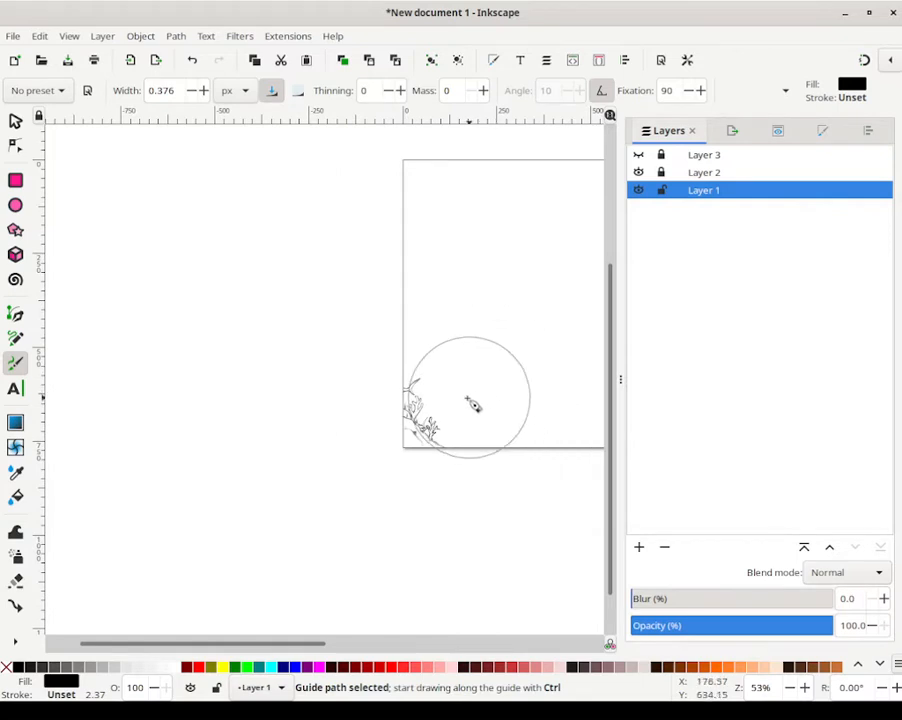
pyautogui.moveTo(470, 400)
pyautogui.mouseDown()
pyautogui.moveTo(438, 390)
pyautogui.moveTo(252, 428)
pyautogui.moveTo(292, 440)
pyautogui.moveTo(337, 438)
pyautogui.moveTo(326, 442)
pyautogui.mouseUp()
pyautogui.scroll(6, 300, 450)
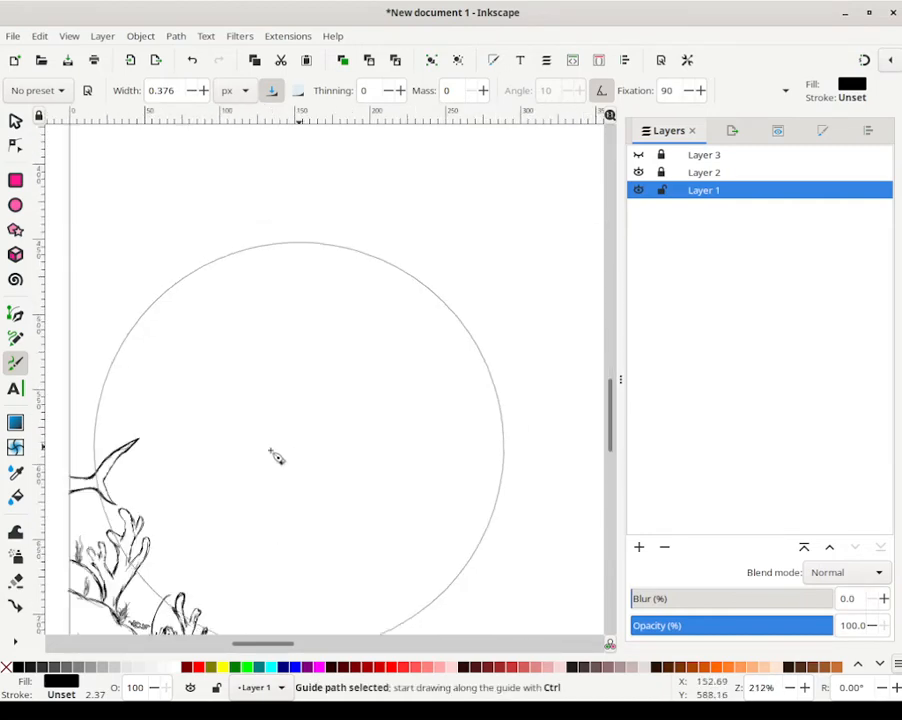
pyautogui.moveTo(207, 471); pyautogui.dragTo(460, 320)
pyautogui.moveTo(352, 405); pyautogui.dragTo(391, 352)
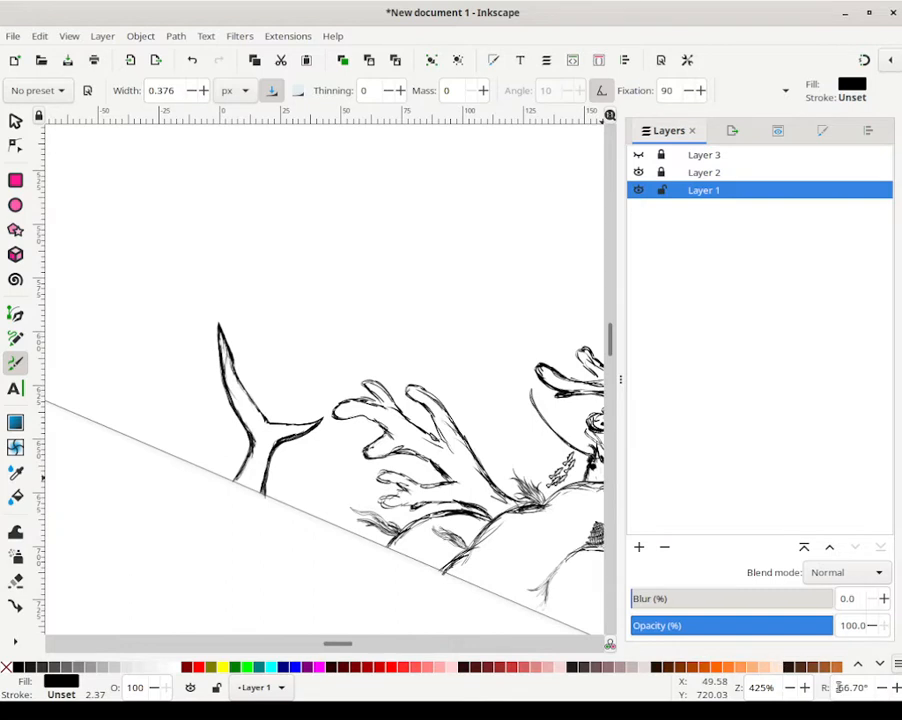
pyautogui.rightClick(838, 687)
pyautogui.click(816, 594)
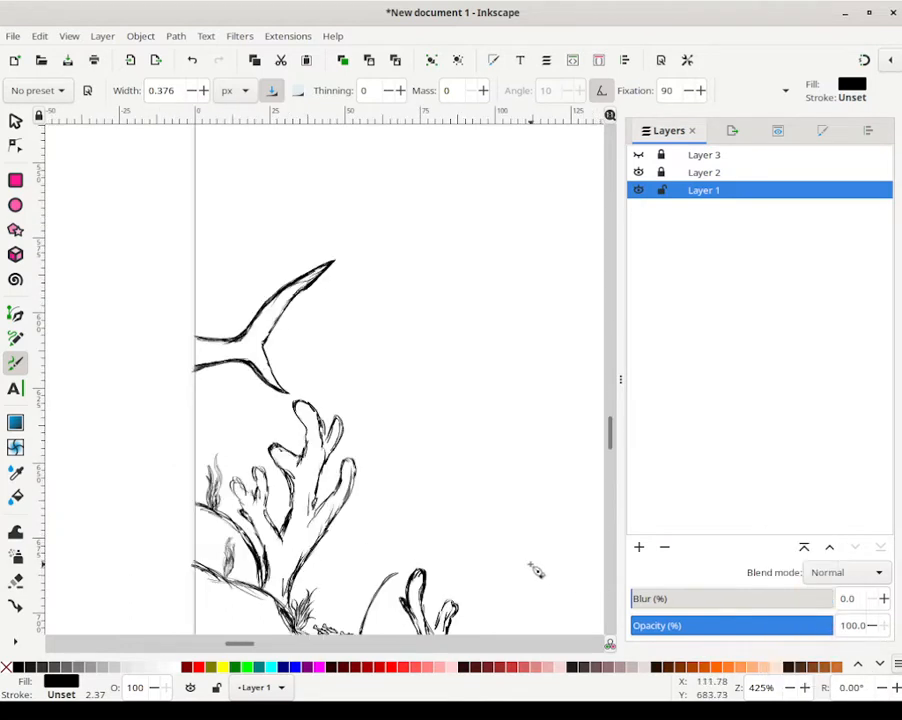
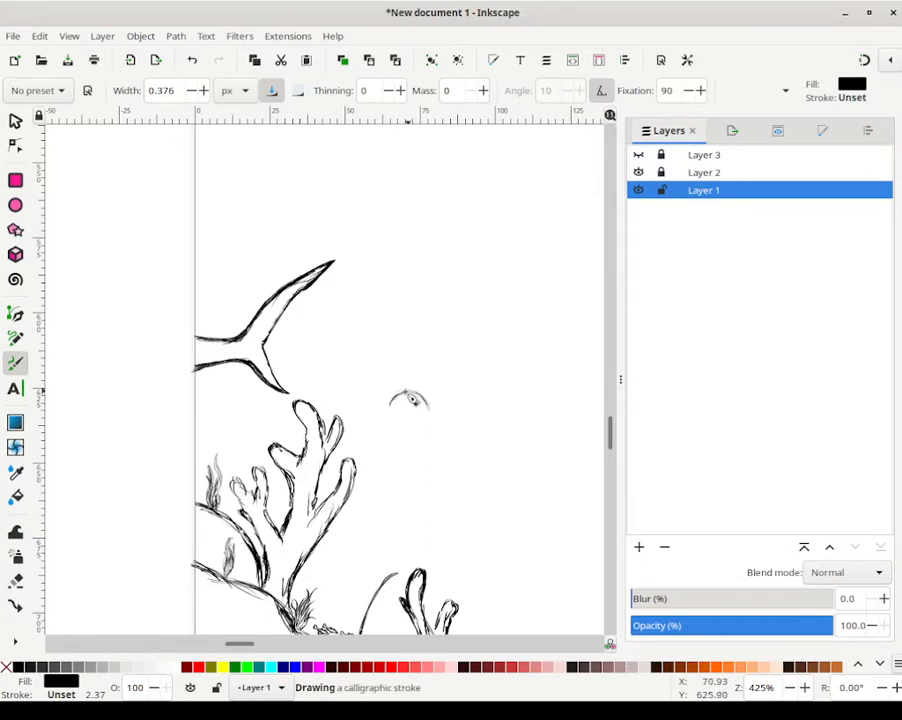
# Step: Sketch a small mouth arc beside the tall coral and a larger arched snout around it
pyautogui.moveTo(425, 401)
pyautogui.mouseDown()
pyautogui.moveTo(428, 410)
pyautogui.moveTo(391, 404)
pyautogui.mouseUp()
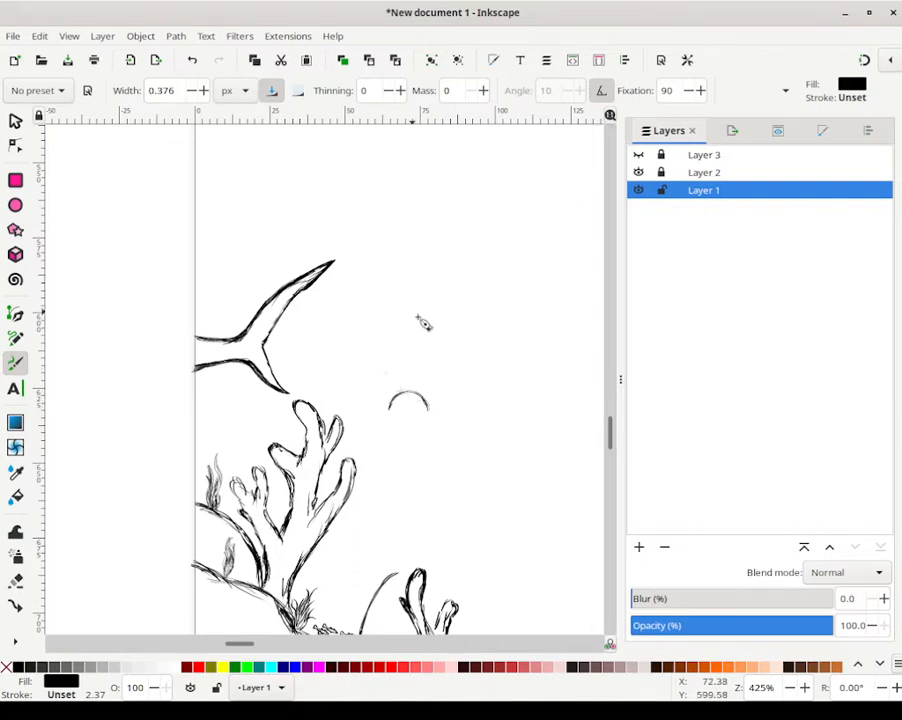
pyautogui.moveTo(387, 383); pyautogui.dragTo(392, 372)
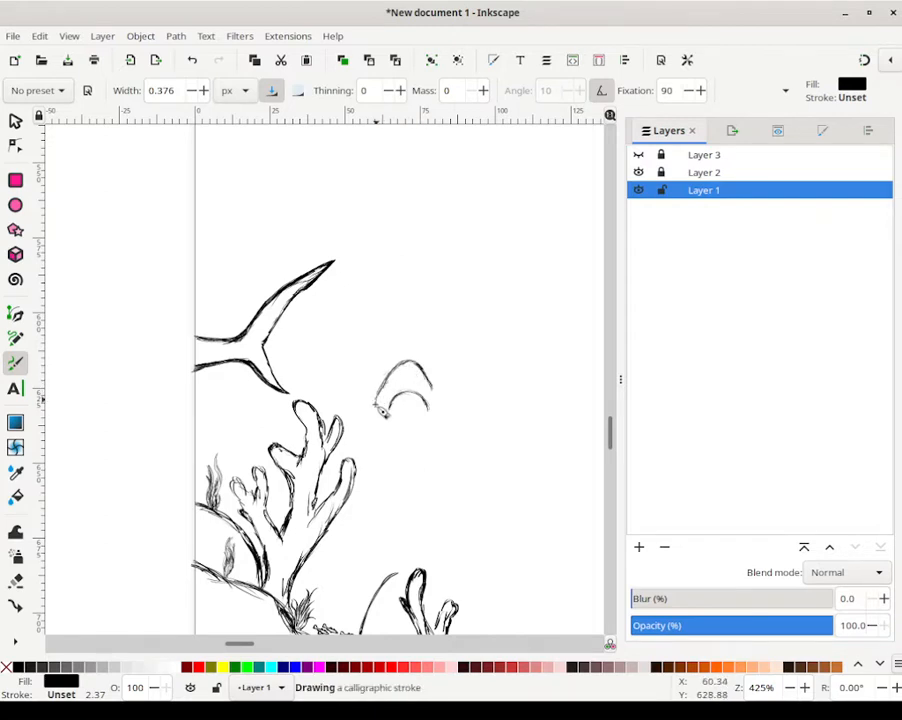
pyautogui.moveTo(437, 403); pyautogui.dragTo(441, 415)
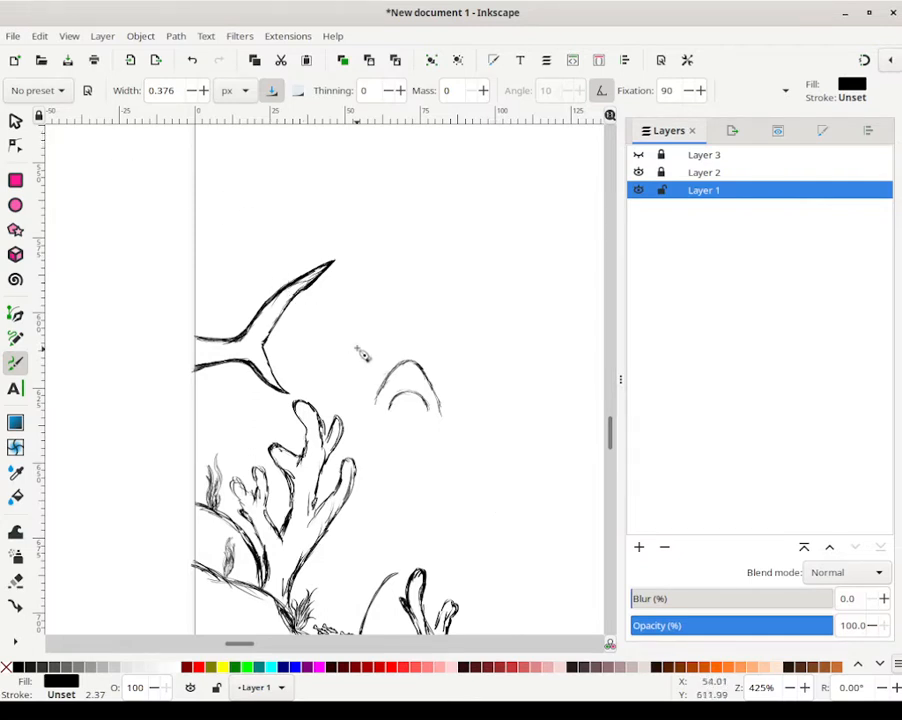
# Step: Extend both sides of the shark-like body below the snout and draw its pointed fin on the side away from the coral
pyautogui.moveTo(430, 406); pyautogui.dragTo(450, 428)
pyautogui.moveTo(383, 403)
pyautogui.mouseDown()
pyautogui.moveTo(368, 459)
pyautogui.moveTo(368, 445)
pyautogui.mouseUp()
pyautogui.moveTo(449, 449); pyautogui.dragTo(458, 474)
pyautogui.moveTo(441, 434)
pyautogui.mouseDown()
pyautogui.moveTo(481, 509)
pyautogui.moveTo(439, 492)
pyautogui.moveTo(437, 507)
pyautogui.moveTo(439, 492)
pyautogui.moveTo(438, 530)
pyautogui.mouseUp()
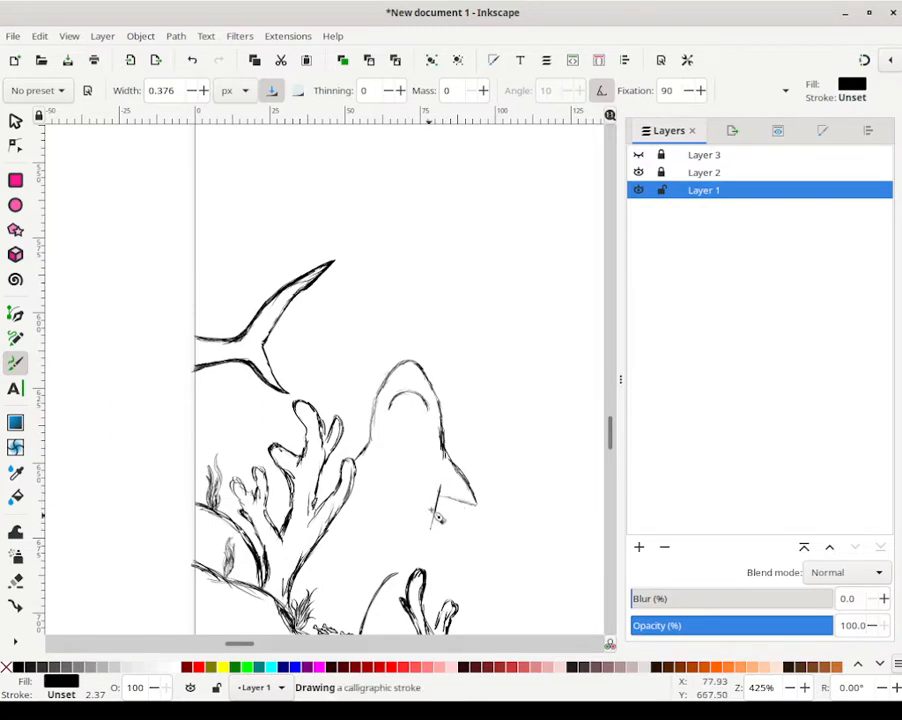
# Step: Draw the second fin's lower edge and tip behind the tall coral, and lengthen both body sides below the fins
pyautogui.moveTo(366, 491); pyautogui.dragTo(352, 485)
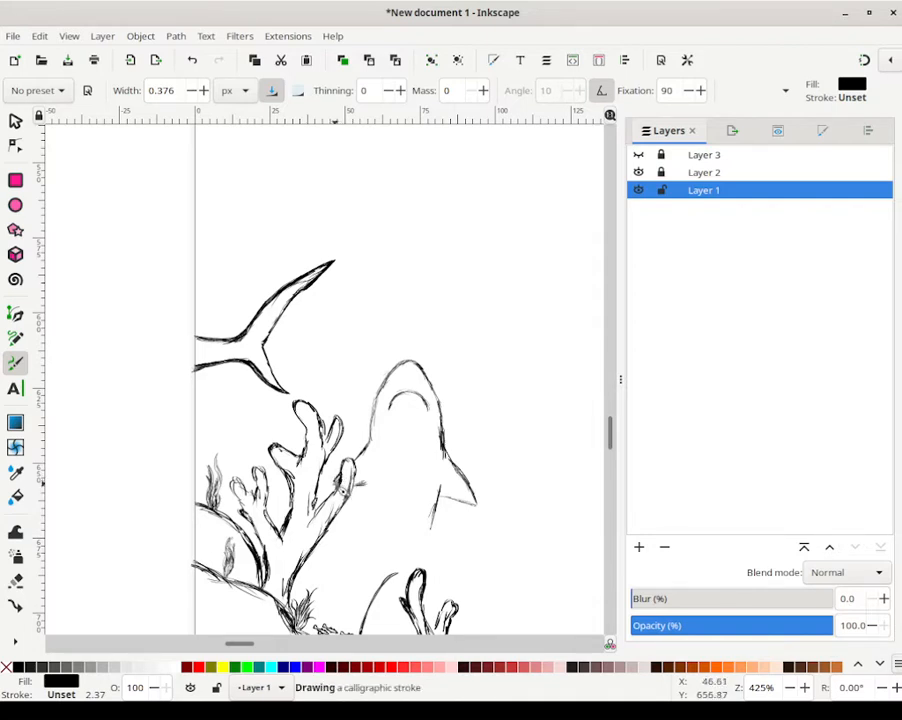
pyautogui.moveTo(342, 488); pyautogui.dragTo(362, 493)
pyautogui.moveTo(358, 491)
pyautogui.mouseDown()
pyautogui.moveTo(381, 495)
pyautogui.moveTo(366, 530)
pyautogui.mouseUp()
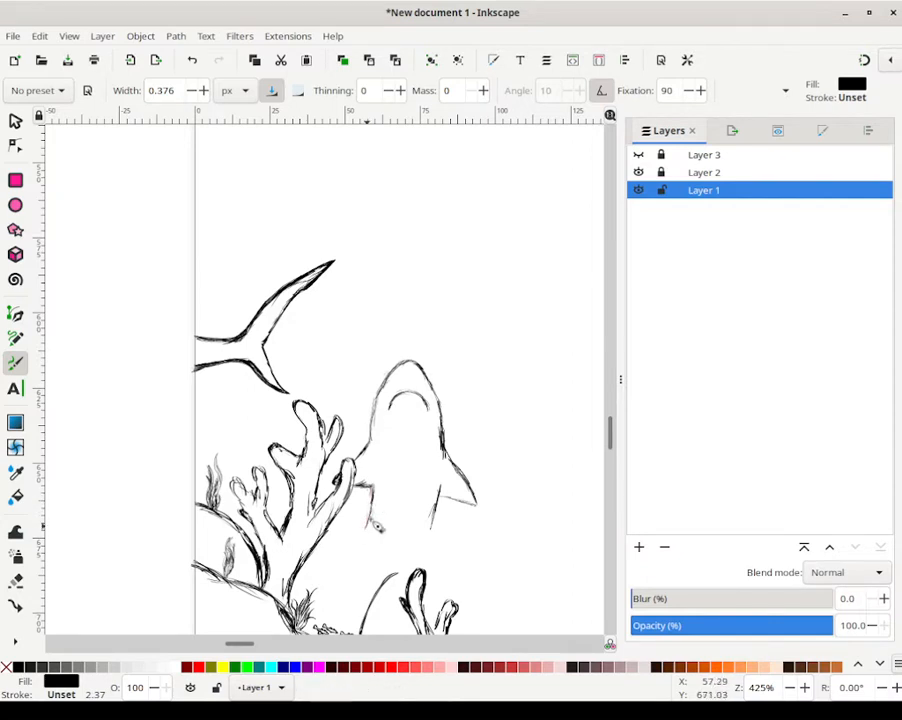
pyautogui.moveTo(436, 530)
pyautogui.mouseDown()
pyautogui.moveTo(420, 562)
pyautogui.moveTo(435, 542)
pyautogui.moveTo(423, 559)
pyautogui.moveTo(456, 499)
pyautogui.mouseUp()
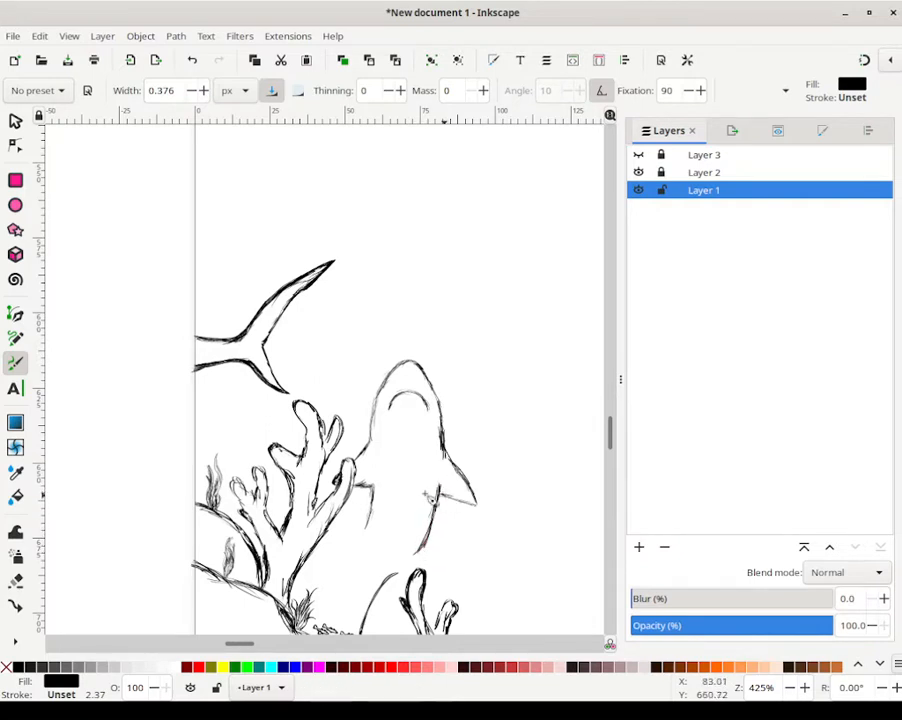
pyautogui.moveTo(350, 492); pyautogui.dragTo(336, 481)
pyautogui.moveTo(355, 484); pyautogui.dragTo(353, 452)
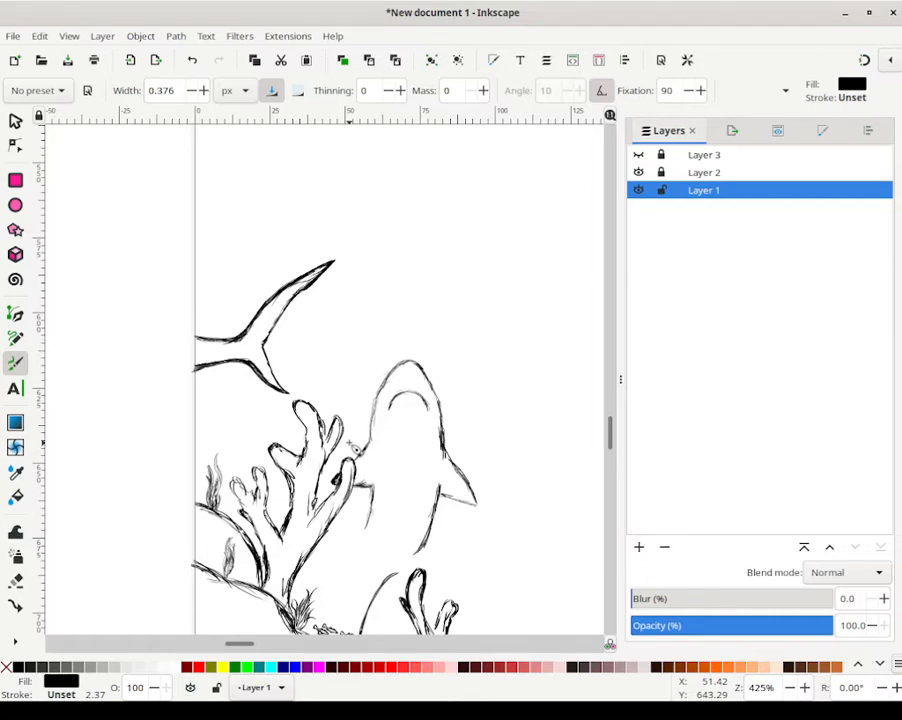
# Step: Curve both sides of the shark's lower body inward toward the base of the tall coral
pyautogui.moveTo(355, 478)
pyautogui.mouseDown()
pyautogui.moveTo(365, 529)
pyautogui.moveTo(373, 498)
pyautogui.mouseUp()
pyautogui.moveTo(370, 508); pyautogui.dragTo(349, 542)
pyautogui.moveTo(422, 550); pyautogui.dragTo(379, 578)
pyautogui.moveTo(402, 563); pyautogui.dragTo(389, 571)
pyautogui.moveTo(405, 564); pyautogui.dragTo(403, 565)
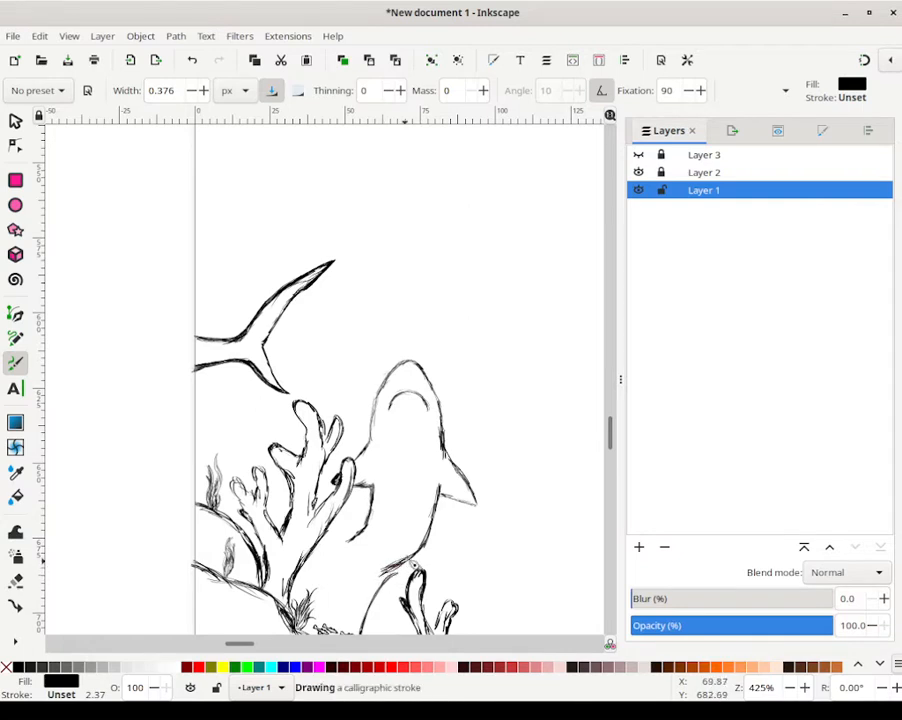
# Step: Extend the lower body outline to pointed ends between the tall coral's base and the neighbouring coral
pyautogui.moveTo(454, 485); pyautogui.dragTo(456, 488)
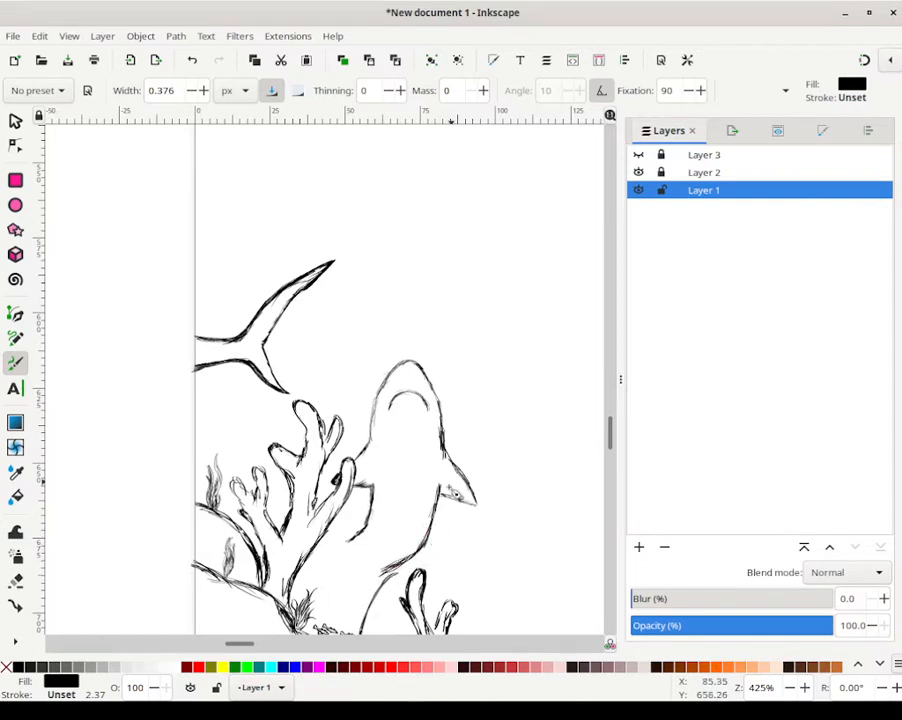
pyautogui.moveTo(426, 531); pyautogui.dragTo(366, 604)
pyautogui.moveTo(377, 583); pyautogui.dragTo(365, 608)
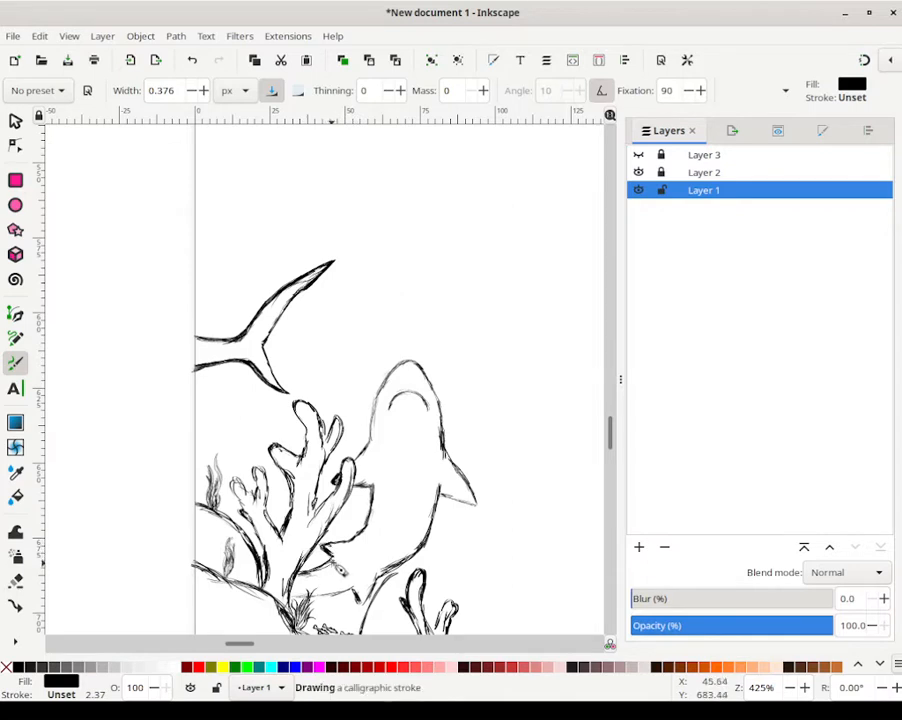
# Step: Add short jagged strokes across the body's lower end beside the coral base, and a faint crease line above them
pyautogui.moveTo(331, 563); pyautogui.dragTo(335, 568)
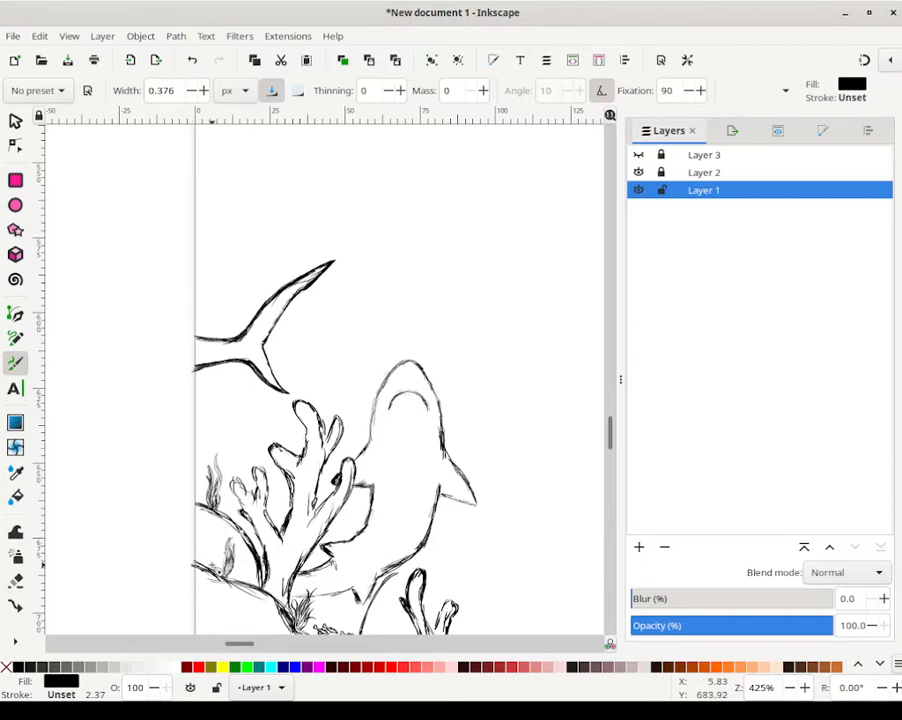
pyautogui.moveTo(336, 567); pyautogui.dragTo(319, 573)
pyautogui.moveTo(338, 563); pyautogui.dragTo(318, 573)
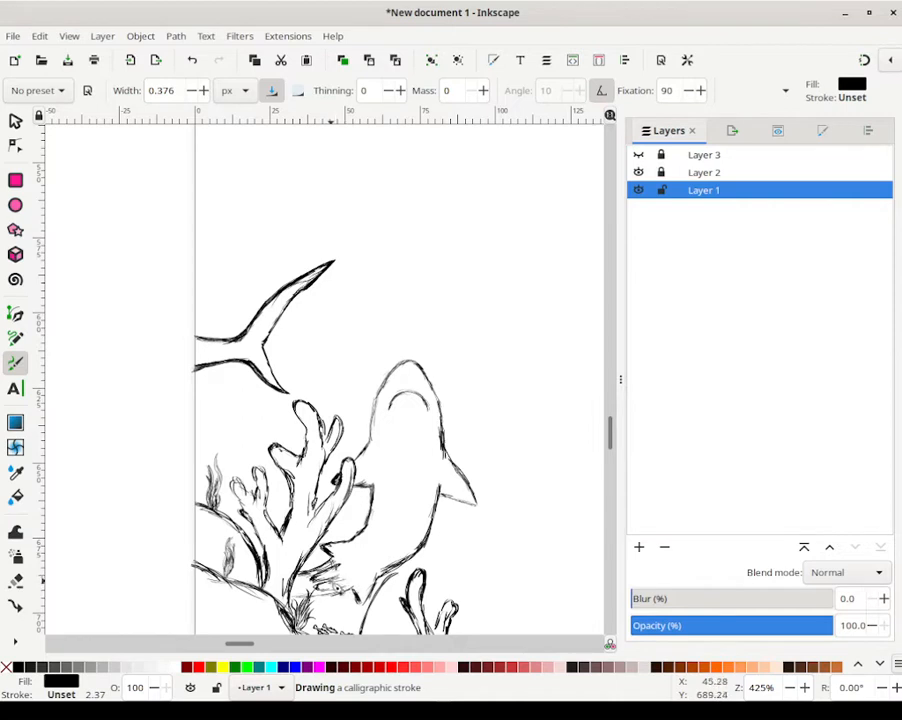
pyautogui.moveTo(332, 581); pyautogui.dragTo(327, 576)
pyautogui.moveTo(334, 582)
pyautogui.mouseDown()
pyautogui.moveTo(355, 583)
pyautogui.moveTo(338, 568)
pyautogui.moveTo(384, 518)
pyautogui.mouseUp()
pyautogui.moveTo(375, 529); pyautogui.dragTo(390, 512)
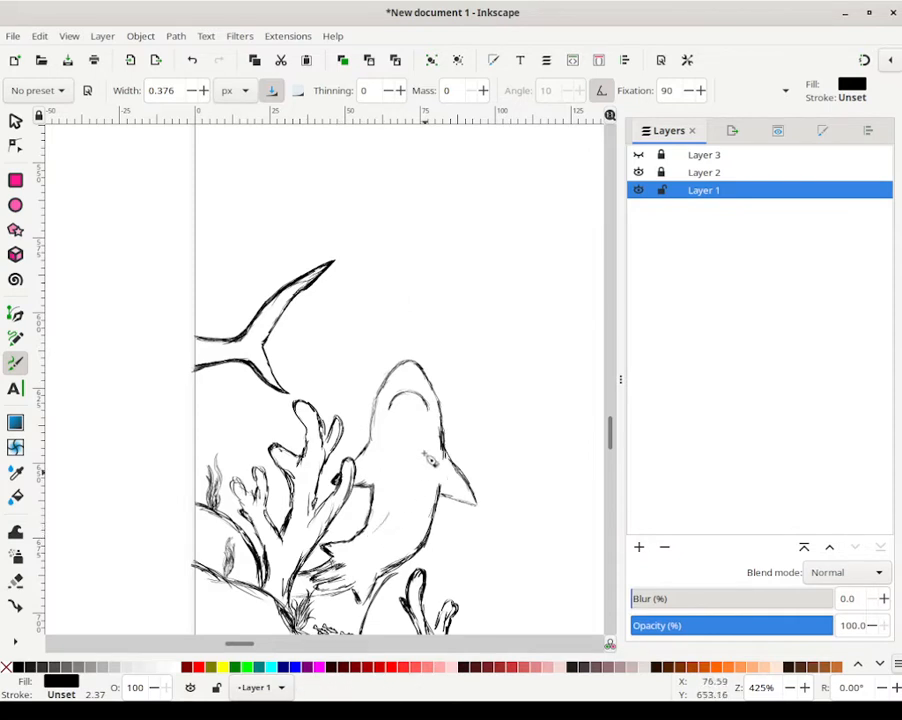
# Step: Draw inner belly contours from the mouth arc down to the body's lower end, and thicken the head outline
pyautogui.moveTo(335, 562); pyautogui.dragTo(359, 547)
pyautogui.moveTo(335, 561)
pyautogui.mouseDown()
pyautogui.moveTo(385, 517)
pyautogui.moveTo(383, 465)
pyautogui.moveTo(393, 466)
pyautogui.moveTo(383, 466)
pyautogui.moveTo(383, 427)
pyautogui.moveTo(436, 437)
pyautogui.moveTo(437, 475)
pyautogui.moveTo(440, 467)
pyautogui.mouseUp()
pyautogui.moveTo(420, 526)
pyautogui.mouseDown()
pyautogui.moveTo(437, 480)
pyautogui.moveTo(393, 568)
pyautogui.moveTo(402, 568)
pyautogui.moveTo(439, 493)
pyautogui.moveTo(439, 503)
pyautogui.moveTo(444, 456)
pyautogui.moveTo(437, 424)
pyautogui.moveTo(437, 445)
pyautogui.moveTo(438, 425)
pyautogui.moveTo(388, 428)
pyautogui.moveTo(395, 419)
pyautogui.moveTo(389, 433)
pyautogui.moveTo(393, 422)
pyautogui.moveTo(388, 430)
pyautogui.moveTo(441, 430)
pyautogui.mouseUp()
pyautogui.moveTo(378, 400)
pyautogui.mouseDown()
pyautogui.moveTo(384, 411)
pyautogui.moveTo(389, 394)
pyautogui.moveTo(378, 397)
pyautogui.moveTo(391, 382)
pyautogui.moveTo(385, 397)
pyautogui.moveTo(398, 384)
pyautogui.moveTo(442, 392)
pyautogui.moveTo(432, 386)
pyautogui.moveTo(442, 398)
pyautogui.mouseUp()
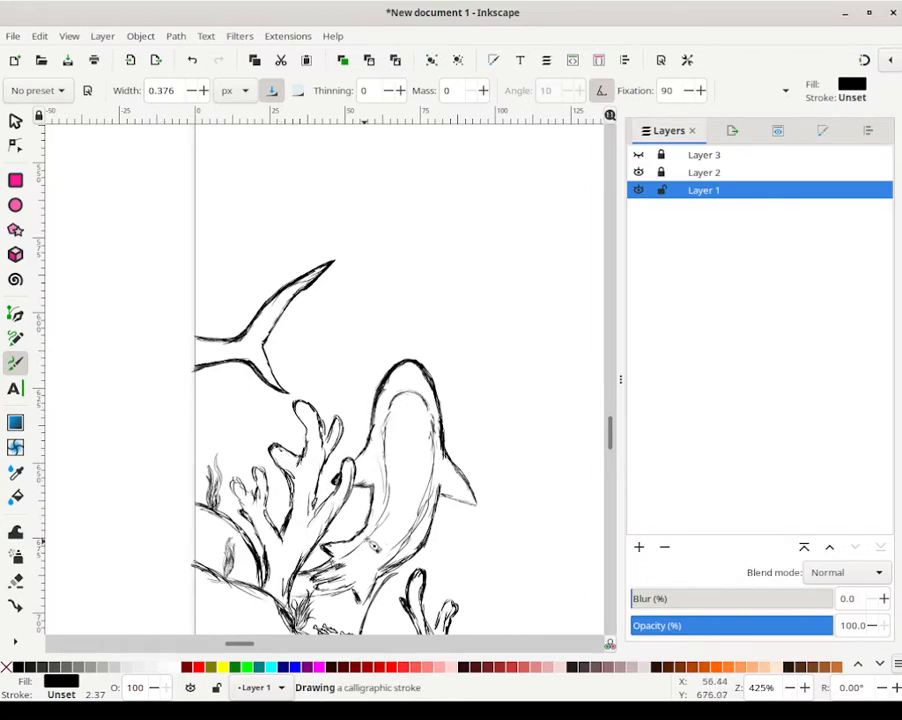
pyautogui.moveTo(389, 521); pyautogui.dragTo(376, 541)
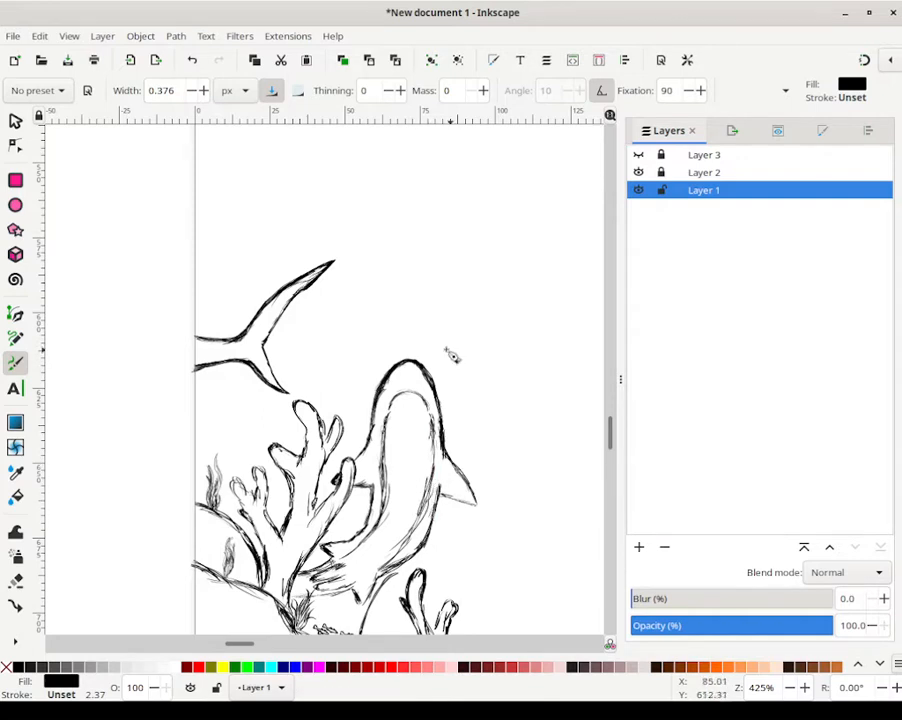
# Step: Add strokes along the shark's lower body and belly, and thicken the mouth arc with repeated calligraphic strokes
pyautogui.moveTo(437, 480)
pyautogui.mouseDown()
pyautogui.moveTo(437, 442)
pyautogui.moveTo(440, 478)
pyautogui.mouseUp()
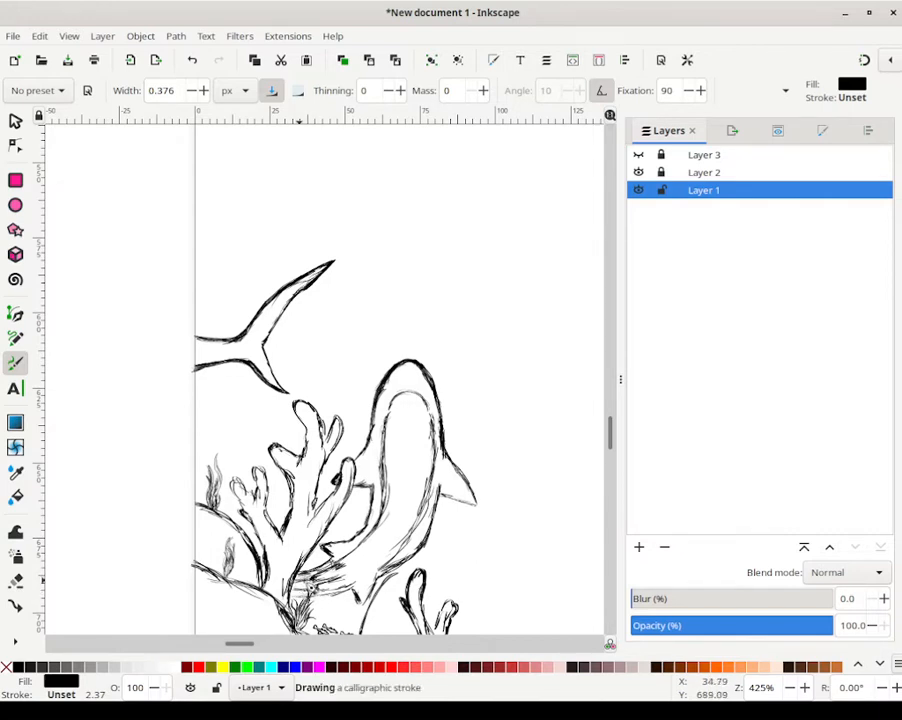
pyautogui.moveTo(412, 538); pyautogui.dragTo(424, 528)
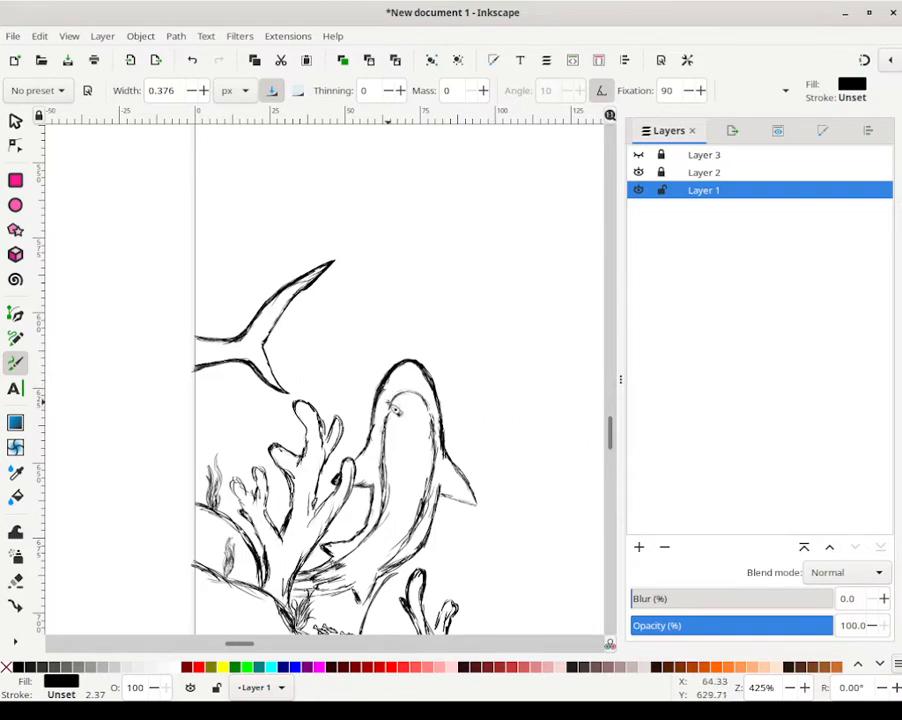
pyautogui.moveTo(396, 409); pyautogui.dragTo(412, 397)
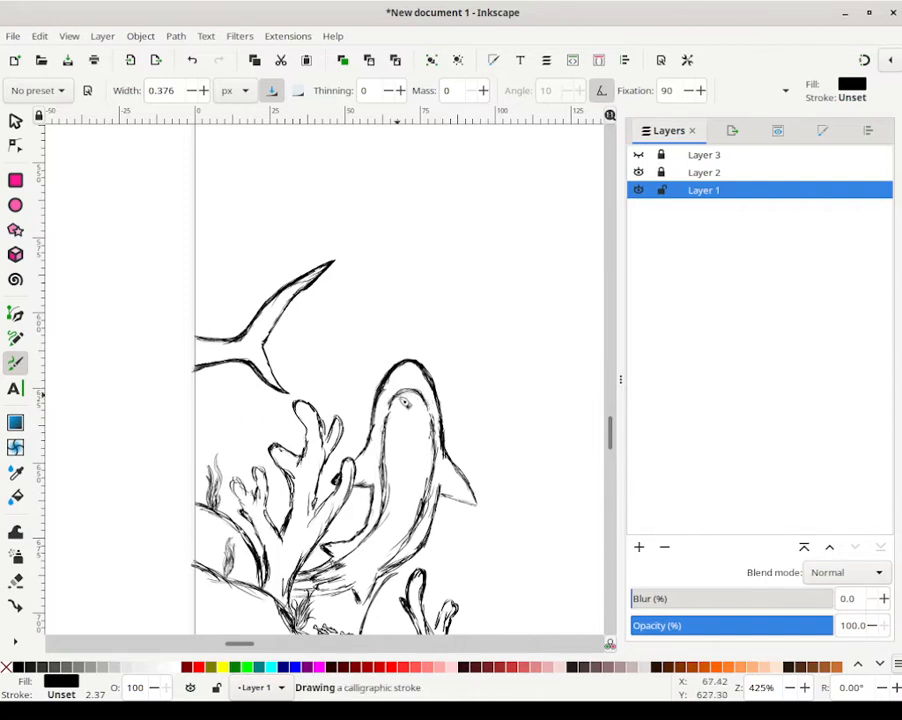
pyautogui.moveTo(399, 408)
pyautogui.mouseDown()
pyautogui.moveTo(393, 402)
pyautogui.moveTo(395, 415)
pyautogui.mouseUp()
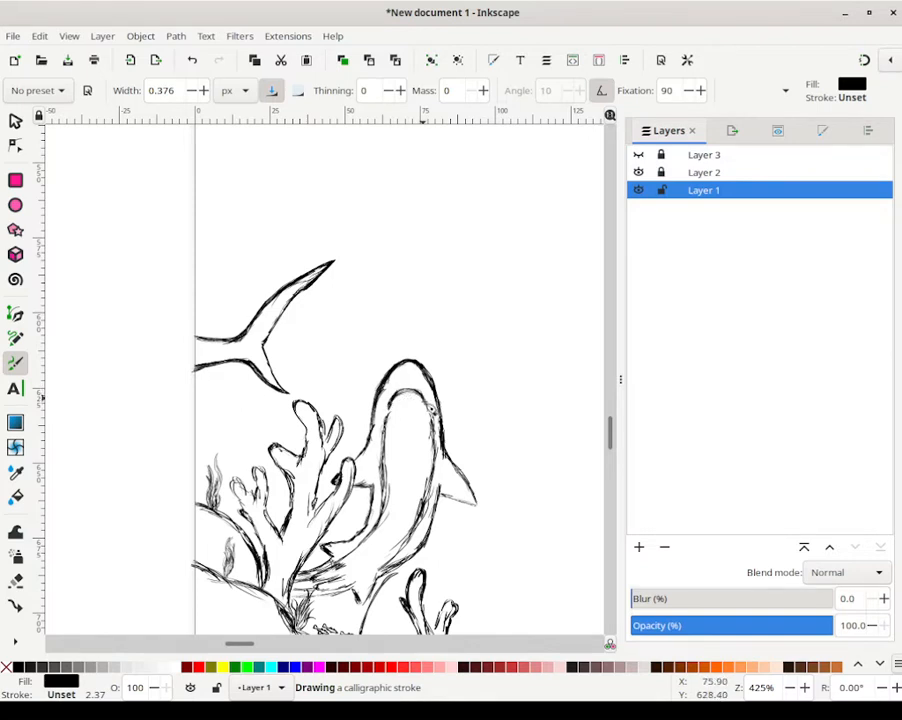
pyautogui.moveTo(402, 391); pyautogui.dragTo(393, 395)
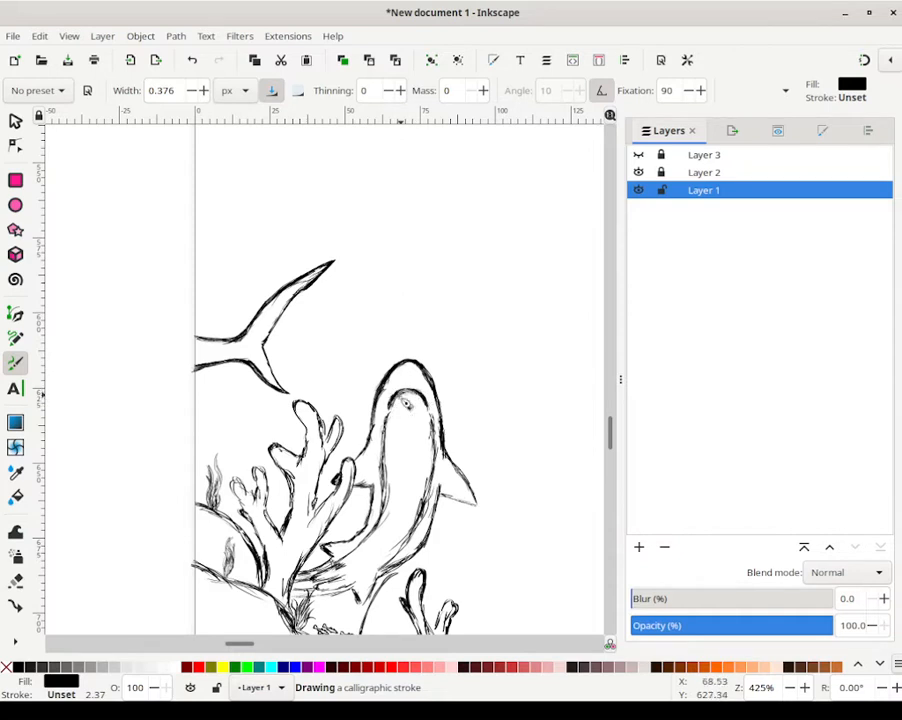
pyautogui.moveTo(428, 409)
pyautogui.mouseDown()
pyautogui.moveTo(405, 402)
pyautogui.moveTo(392, 417)
pyautogui.moveTo(406, 398)
pyautogui.moveTo(390, 424)
pyautogui.moveTo(434, 429)
pyautogui.mouseUp()
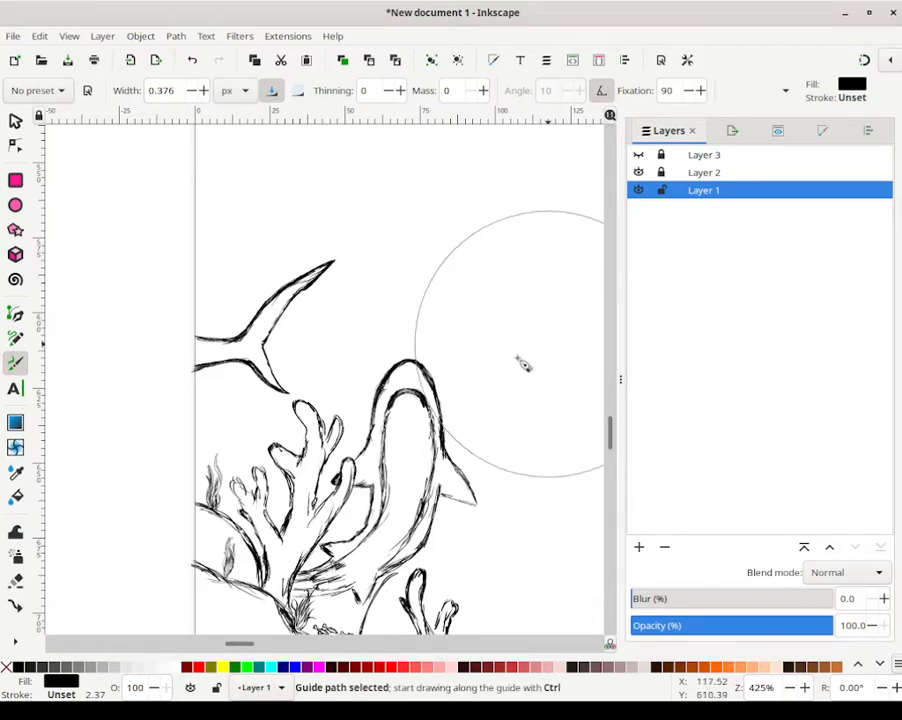
pyautogui.scroll(-4, 510, 376)
pyautogui.scroll(-4, 528, 350)
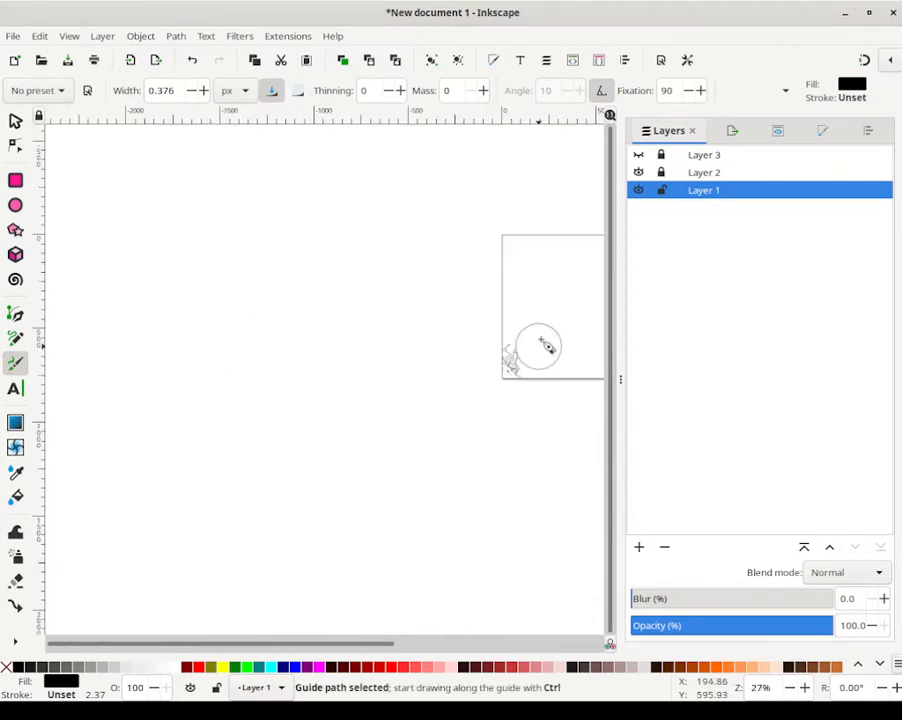
pyautogui.moveTo(508, 352); pyautogui.dragTo(441, 380)
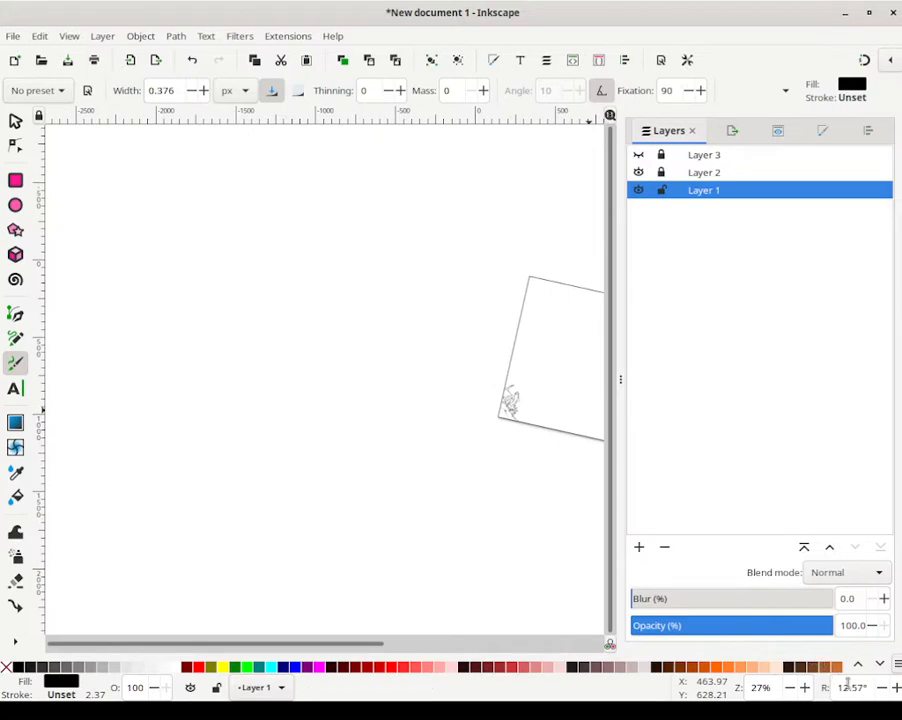
pyautogui.rightClick(850, 687)
pyautogui.click(800, 600)
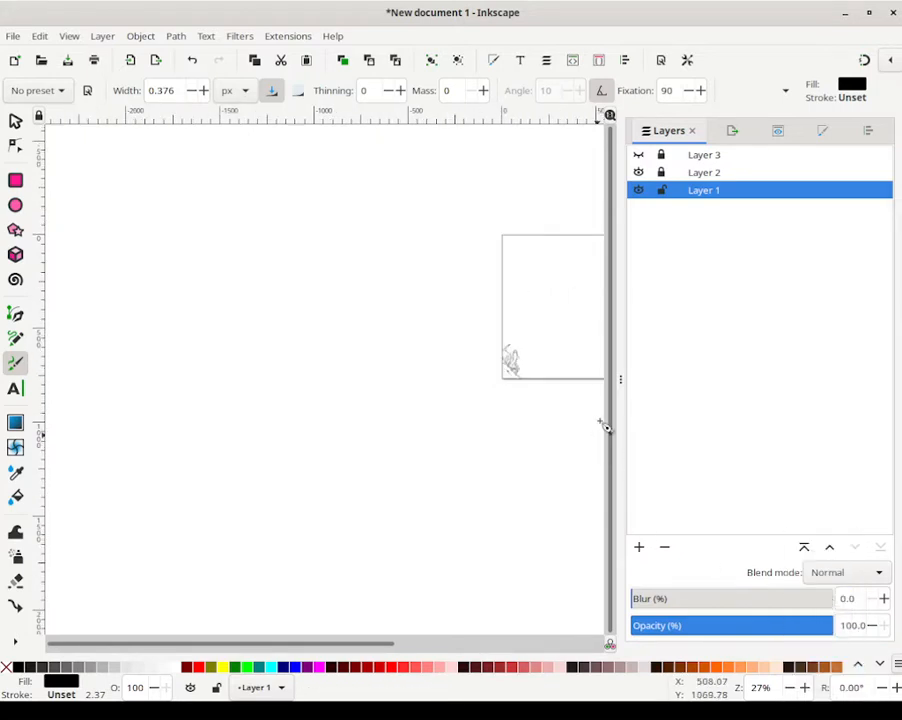
# Step: Try to erase the join between the mouth arc and the belly contour with the Eraser at width 3
pyautogui.moveTo(524, 365); pyautogui.dragTo(376, 528)
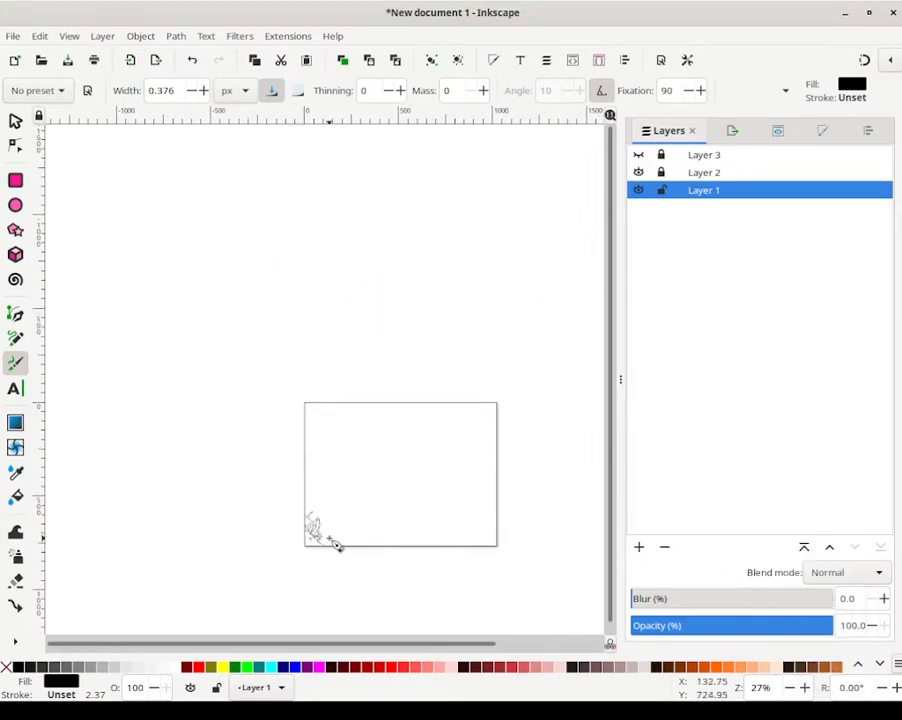
pyautogui.scroll(4, 332, 540)
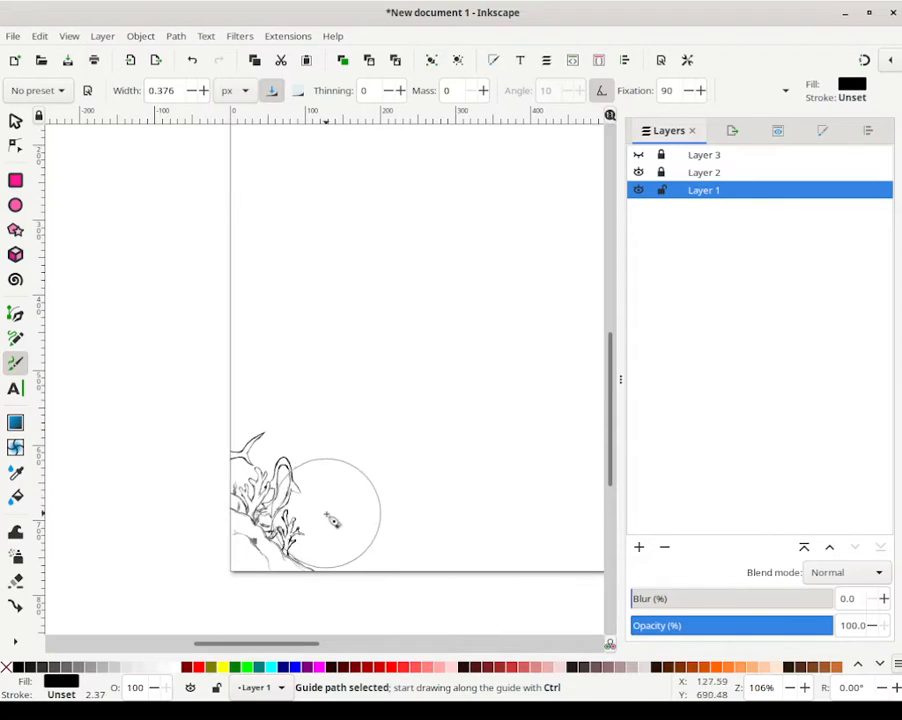
pyautogui.scroll(6, 320, 506)
pyautogui.scroll(3, 297, 481)
pyautogui.scroll(-3, 285, 460)
pyautogui.moveTo(234, 414); pyautogui.dragTo(472, 419)
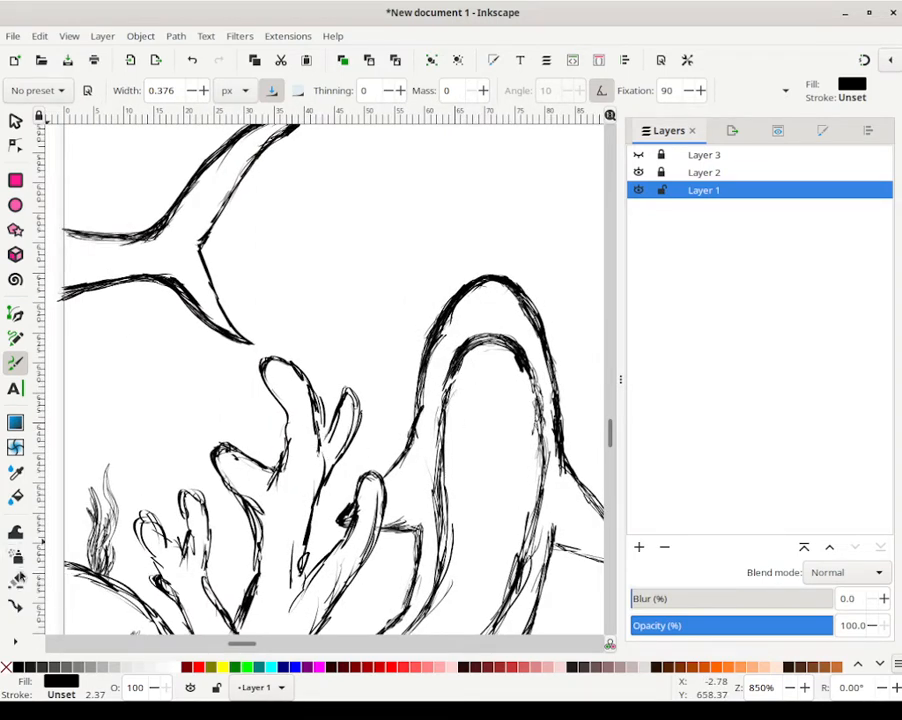
pyautogui.click(17, 584)
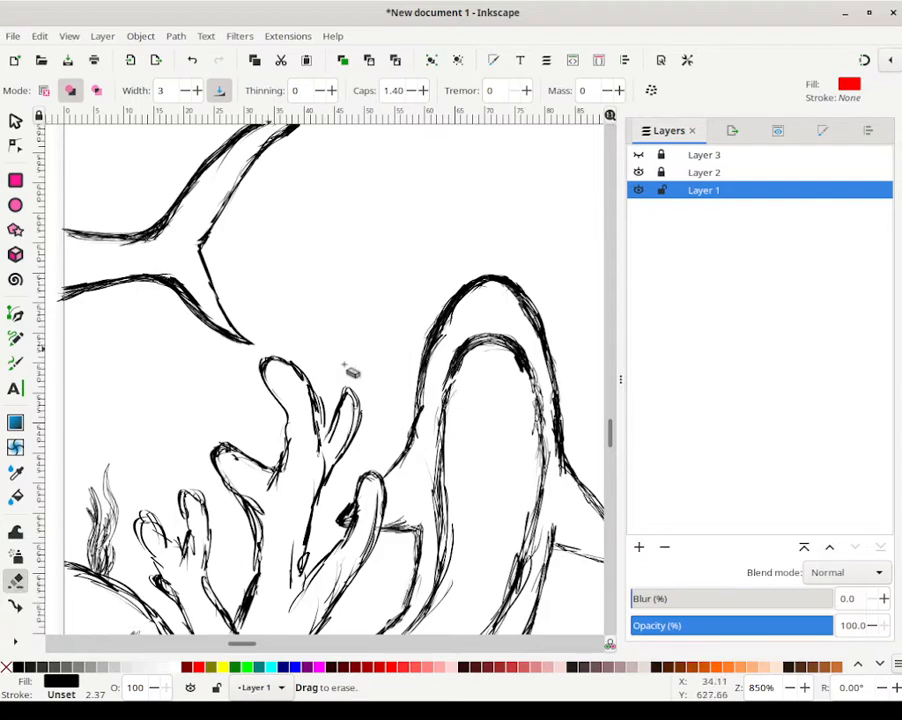
pyautogui.moveTo(446, 386)
pyautogui.mouseDown()
pyautogui.moveTo(469, 359)
pyautogui.moveTo(460, 366)
pyautogui.moveTo(480, 351)
pyautogui.moveTo(461, 363)
pyautogui.moveTo(481, 353)
pyautogui.moveTo(447, 394)
pyautogui.mouseUp()
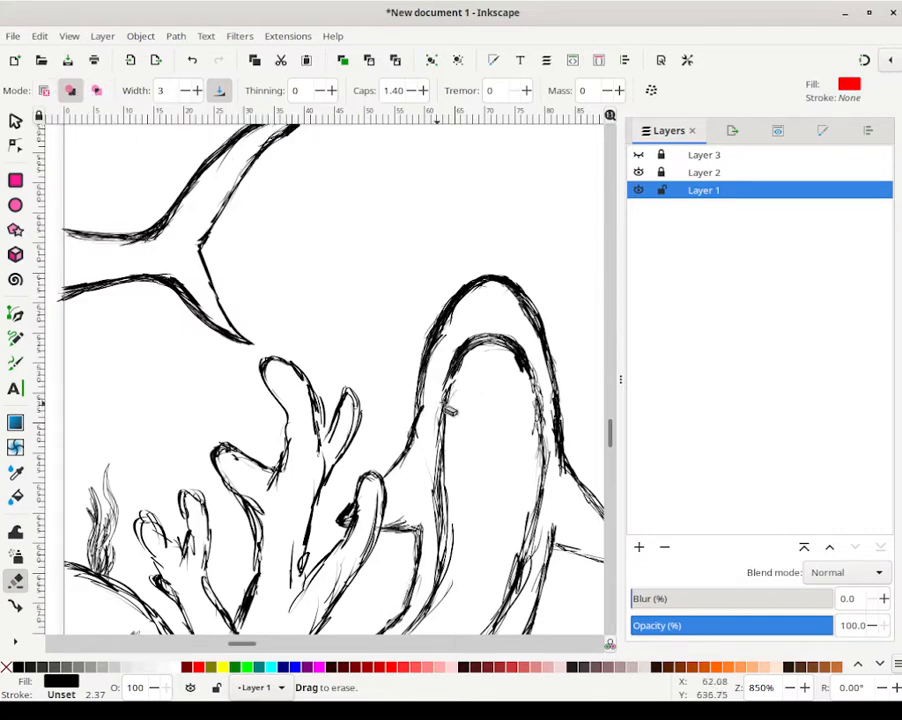
pyautogui.moveTo(443, 400)
pyautogui.mouseDown()
pyautogui.moveTo(451, 383)
pyautogui.moveTo(458, 390)
pyautogui.mouseUp()
# Step: Select all objects in Layer 1 and erase the upper belly contours below both ends of the mouth arc, cleaning up stray strokes
pyautogui.click(16, 121)
pyautogui.press('Escape')
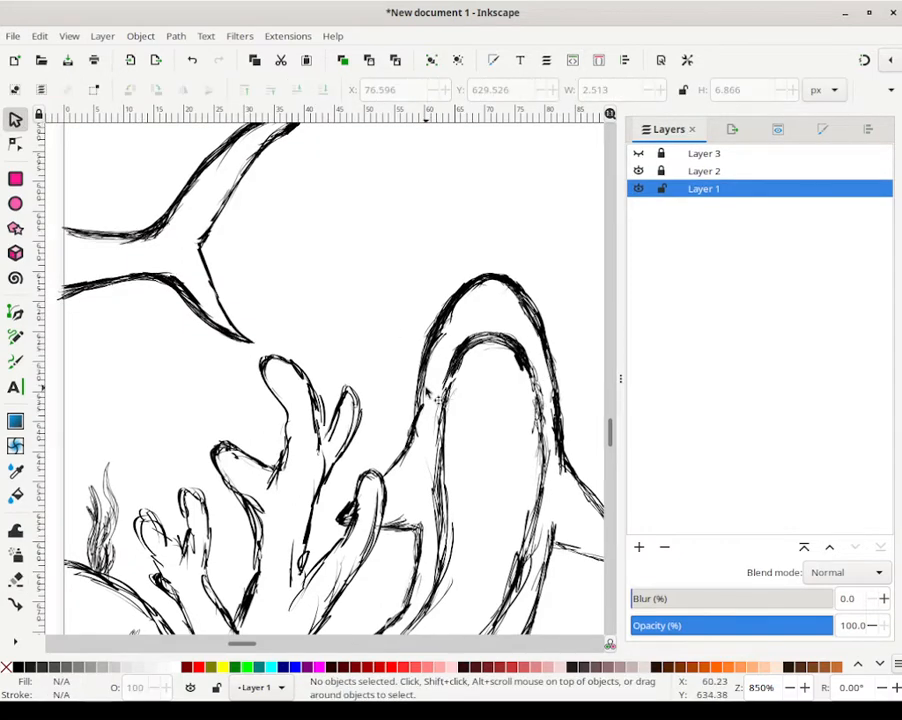
pyautogui.hotkey('ctrl', 'a')
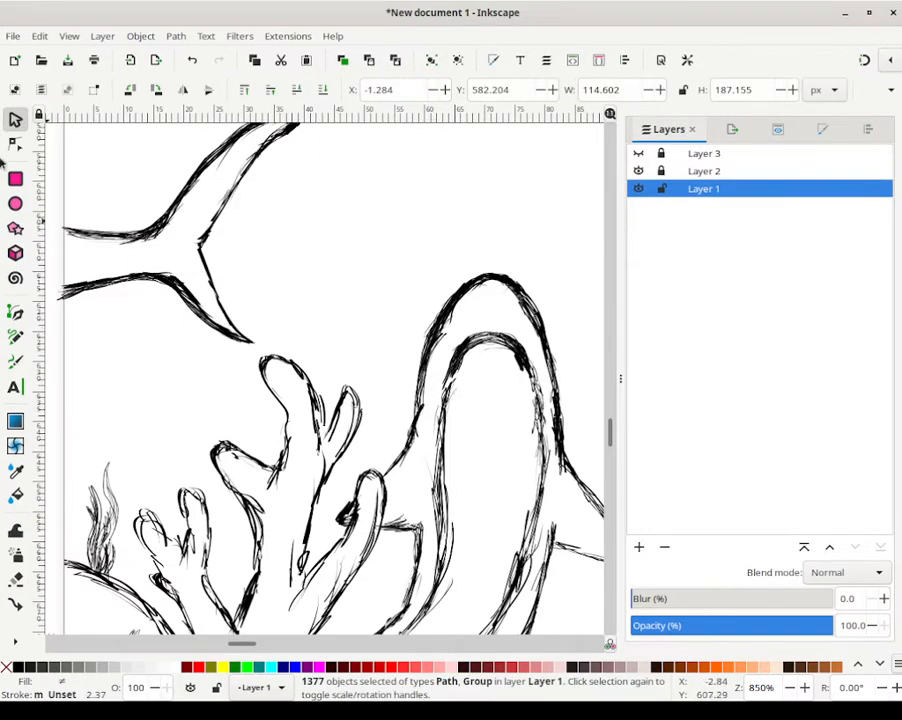
pyautogui.click(20, 364)
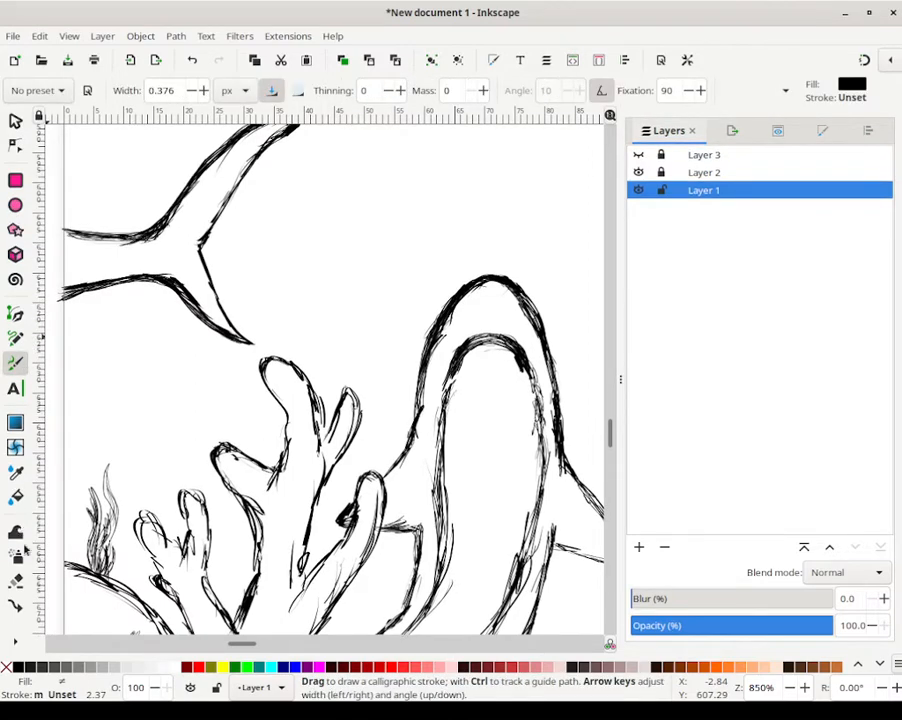
pyautogui.click(17, 581)
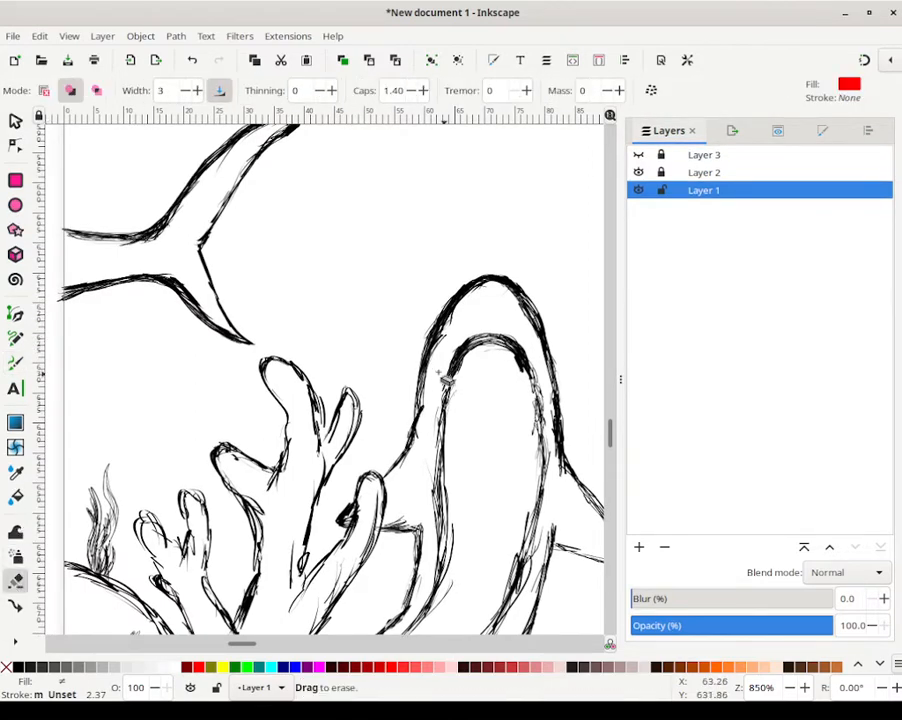
pyautogui.moveTo(450, 390)
pyautogui.mouseDown()
pyautogui.moveTo(460, 381)
pyautogui.moveTo(444, 414)
pyautogui.moveTo(460, 370)
pyautogui.mouseUp()
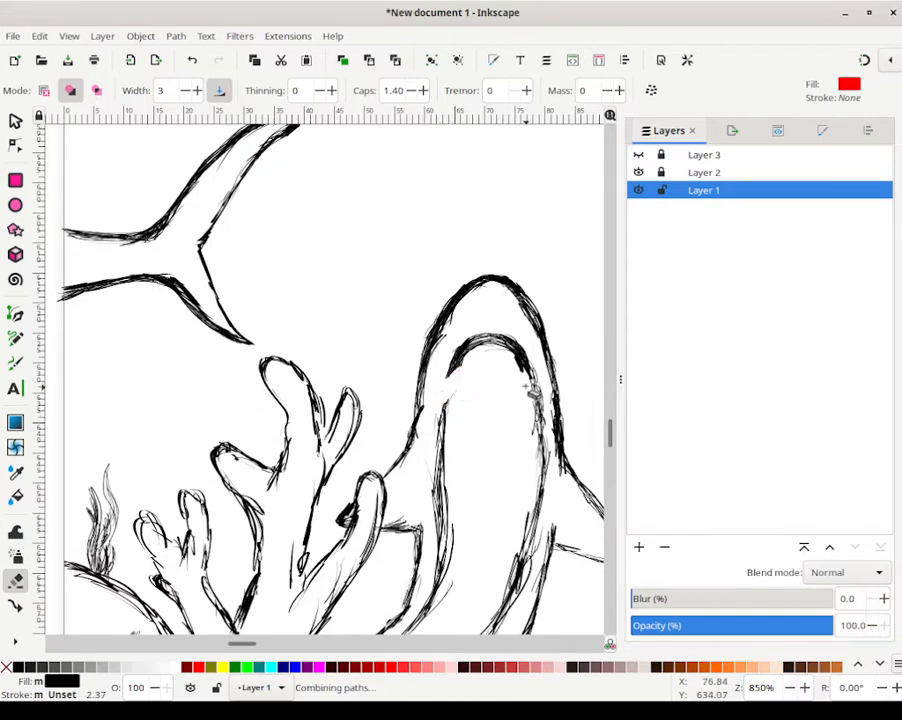
pyautogui.moveTo(526, 370)
pyautogui.mouseDown()
pyautogui.moveTo(541, 435)
pyautogui.moveTo(543, 405)
pyautogui.moveTo(548, 419)
pyautogui.moveTo(541, 442)
pyautogui.moveTo(543, 435)
pyautogui.moveTo(554, 452)
pyautogui.moveTo(549, 424)
pyautogui.moveTo(535, 447)
pyautogui.moveTo(557, 468)
pyautogui.mouseUp()
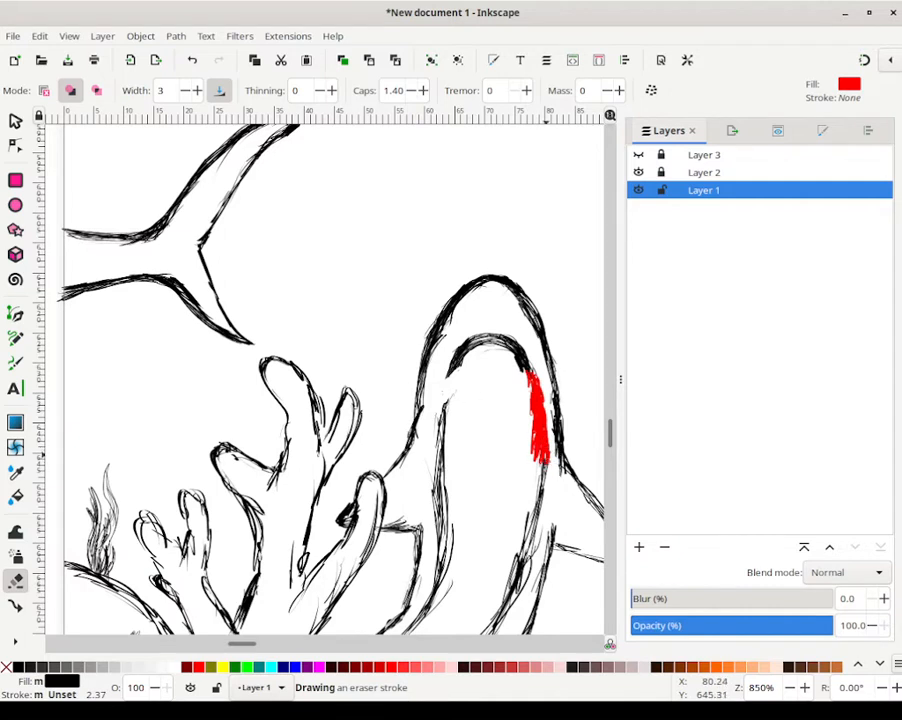
pyautogui.moveTo(448, 398)
pyautogui.mouseDown()
pyautogui.moveTo(446, 418)
pyautogui.moveTo(439, 447)
pyautogui.moveTo(450, 403)
pyautogui.moveTo(441, 456)
pyautogui.moveTo(447, 448)
pyautogui.moveTo(453, 506)
pyautogui.moveTo(459, 411)
pyautogui.mouseUp()
pyautogui.moveTo(515, 360)
pyautogui.mouseDown()
pyautogui.moveTo(462, 383)
pyautogui.moveTo(474, 365)
pyautogui.moveTo(465, 376)
pyautogui.moveTo(486, 361)
pyautogui.moveTo(465, 378)
pyautogui.moveTo(492, 362)
pyautogui.mouseUp()
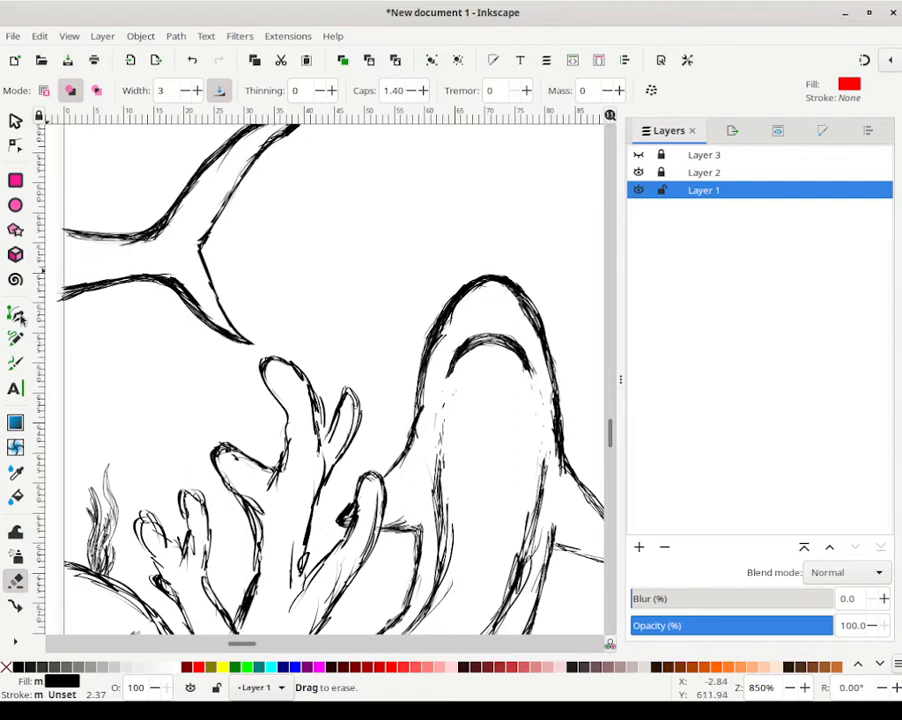
# Step: Redraw thin calligraphic strokes along both upper belly contours, leaving them separate from the mouth arc
pyautogui.click(14, 364)
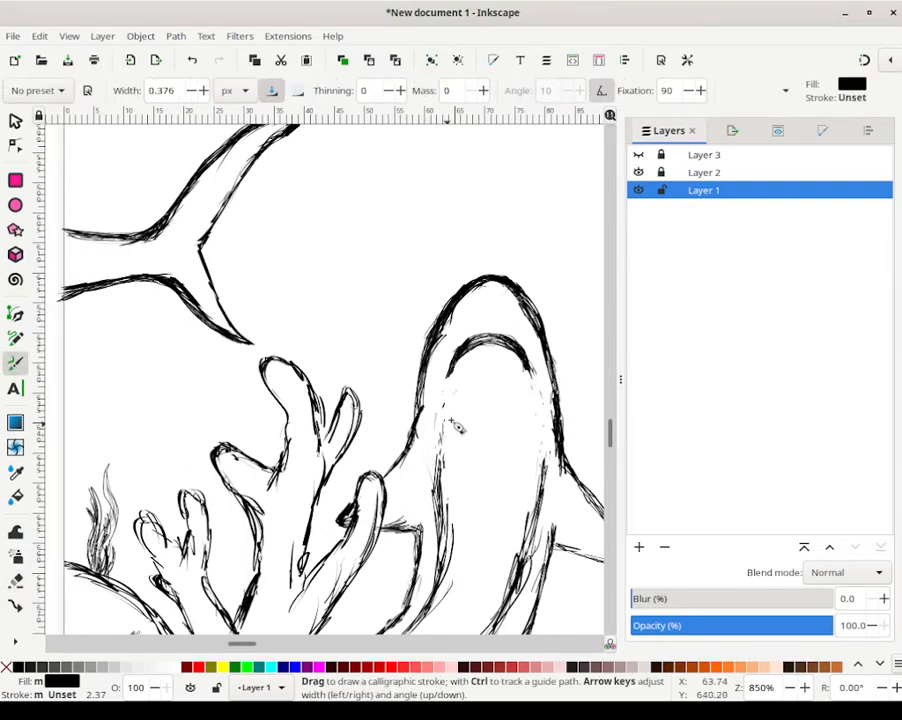
pyautogui.moveTo(445, 414)
pyautogui.mouseDown()
pyautogui.moveTo(441, 449)
pyautogui.moveTo(441, 429)
pyautogui.mouseUp()
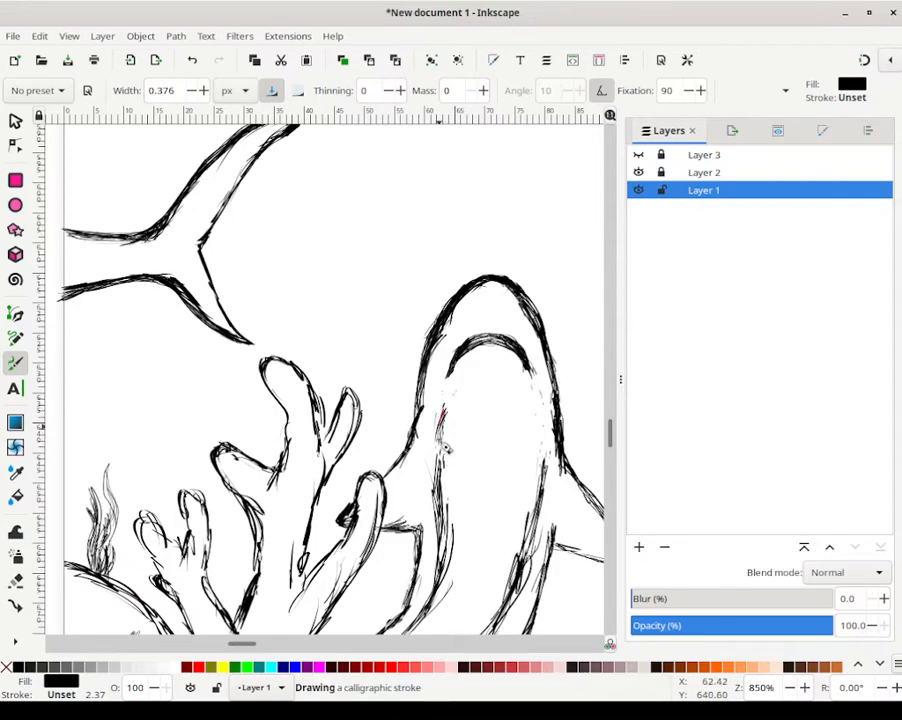
pyautogui.moveTo(548, 472); pyautogui.dragTo(551, 437)
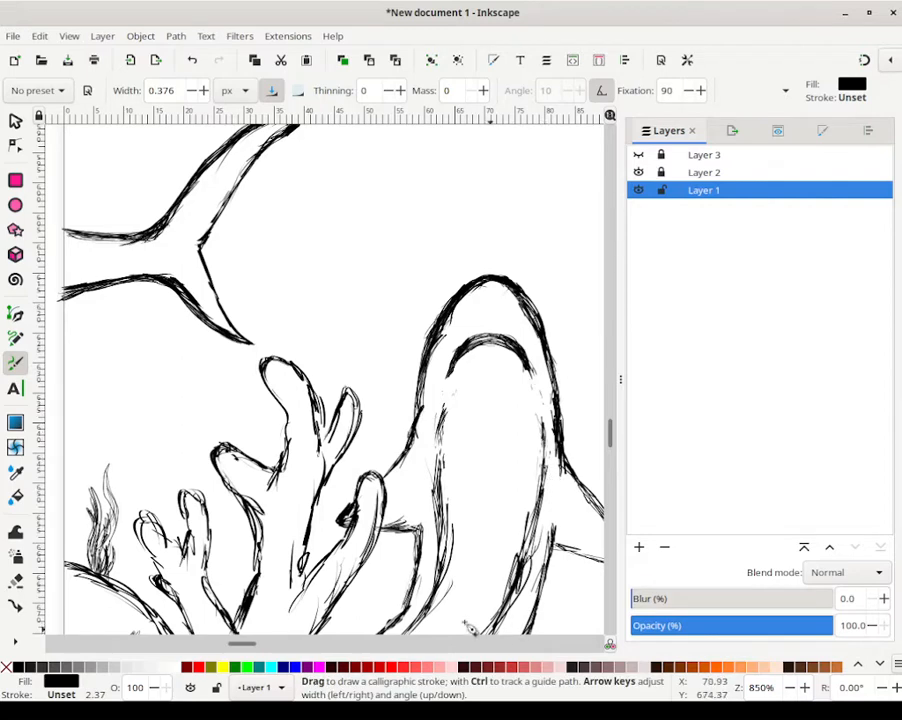
# Step: Compare the drawing with the rough guide lines by briefly showing Layer 3, and leave that layer hidden
pyautogui.scroll(-5, 537, 312)
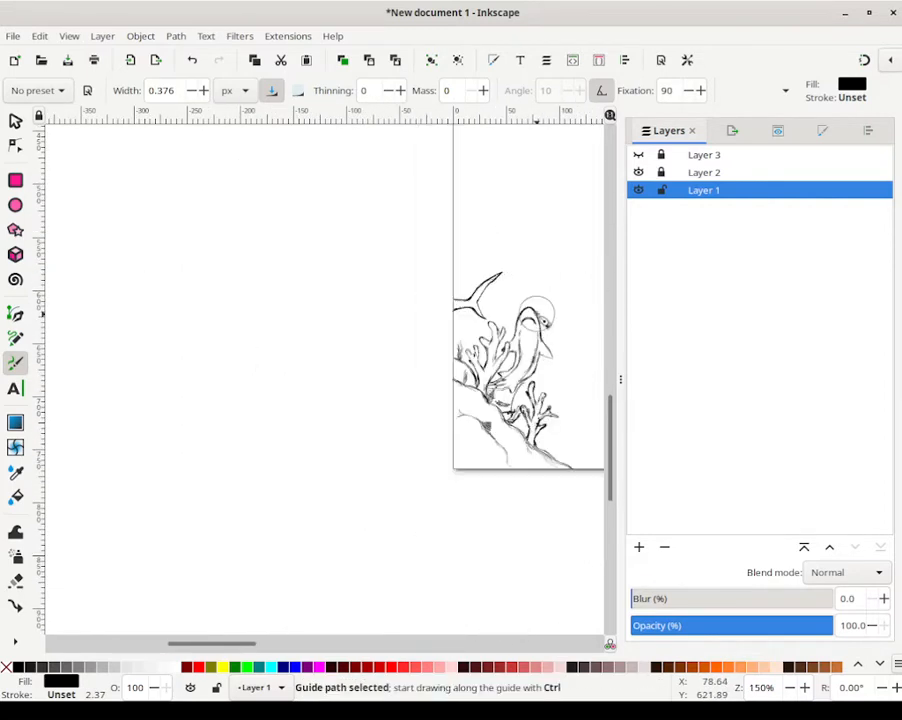
pyautogui.moveTo(557, 293); pyautogui.dragTo(328, 335)
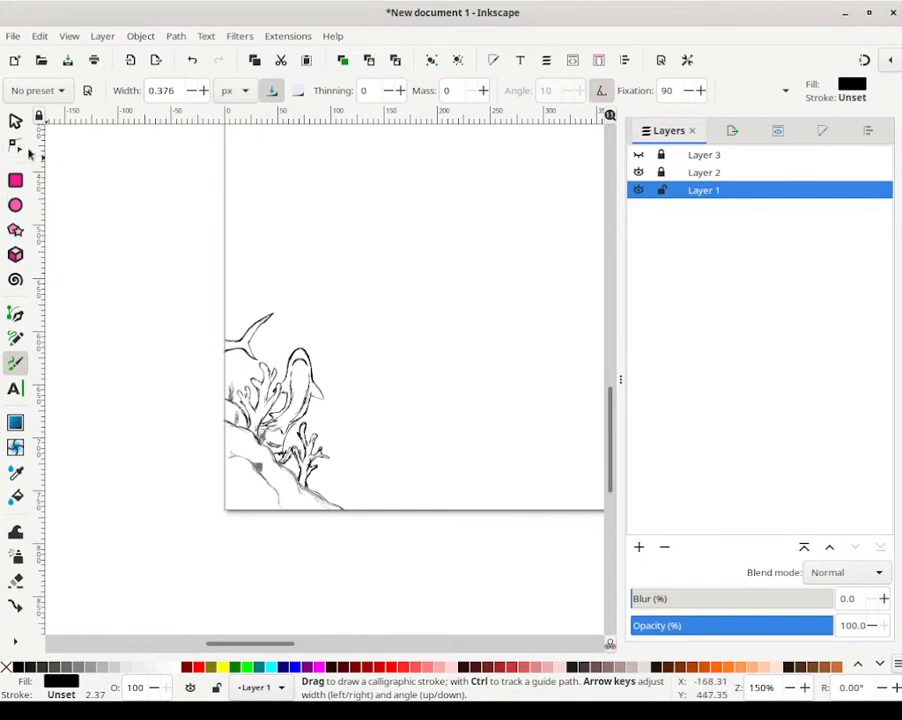
pyautogui.click(15, 120)
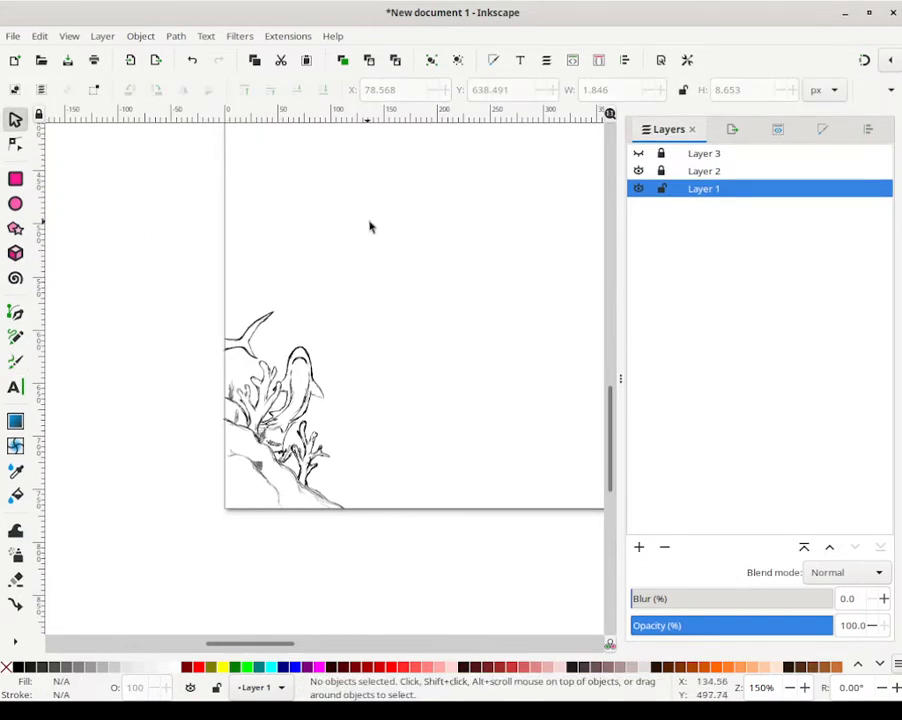
pyautogui.moveTo(481, 278); pyautogui.dragTo(343, 350)
pyautogui.click(638, 153)
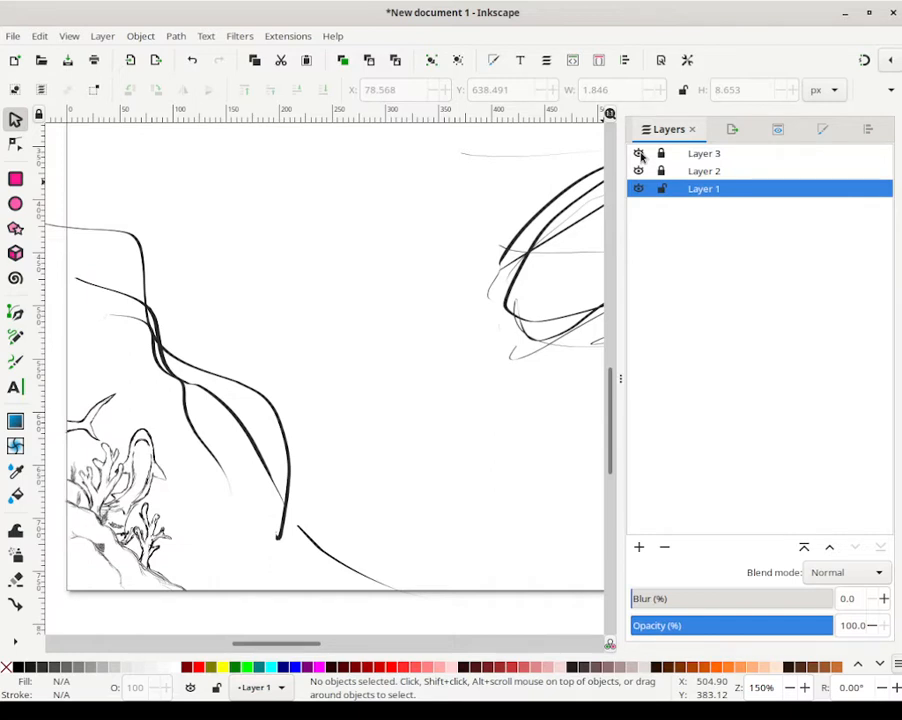
pyautogui.click(638, 153)
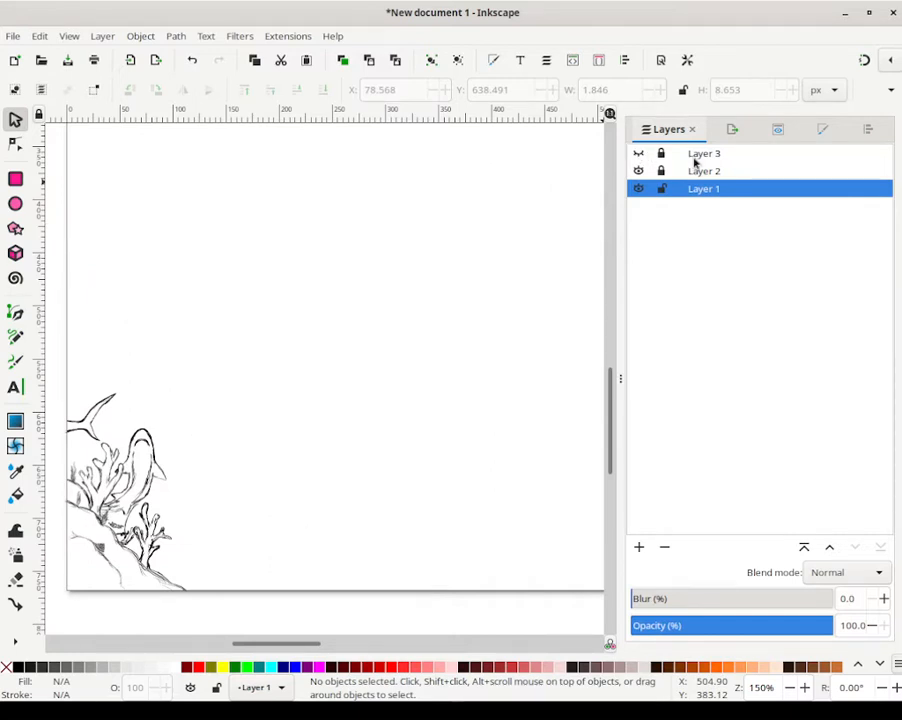
pyautogui.hscroll(-5, 425, 380)
pyautogui.scroll(-1, 425, 380)
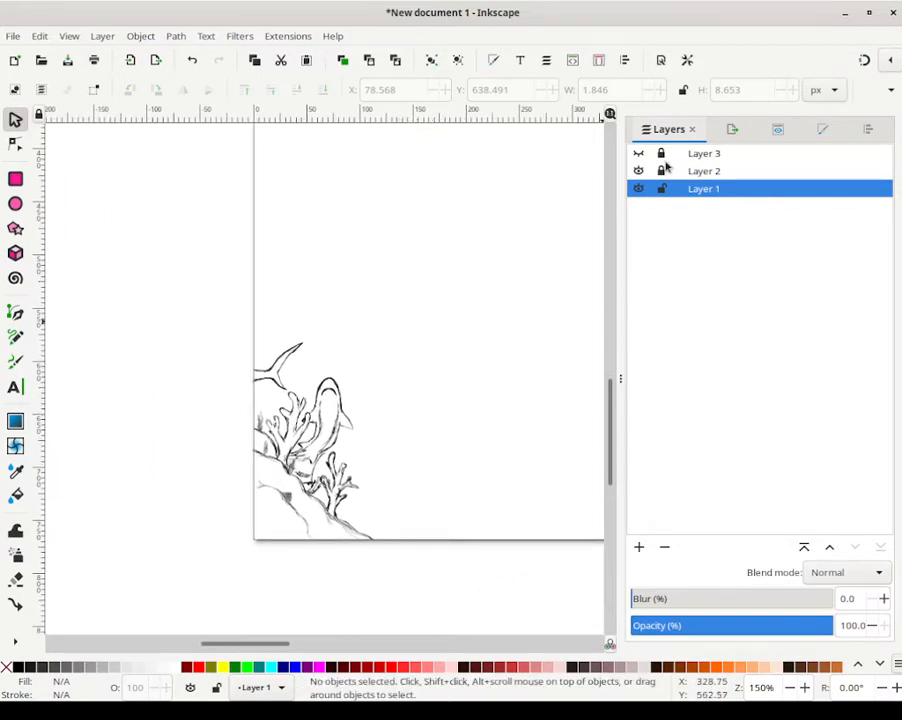
# Step: Draw two small oval eyes and a downturned mouth arc for a fish in the empty area right of the lower coral with the Calligraphy tool
pyautogui.scroll(4, 394, 514)
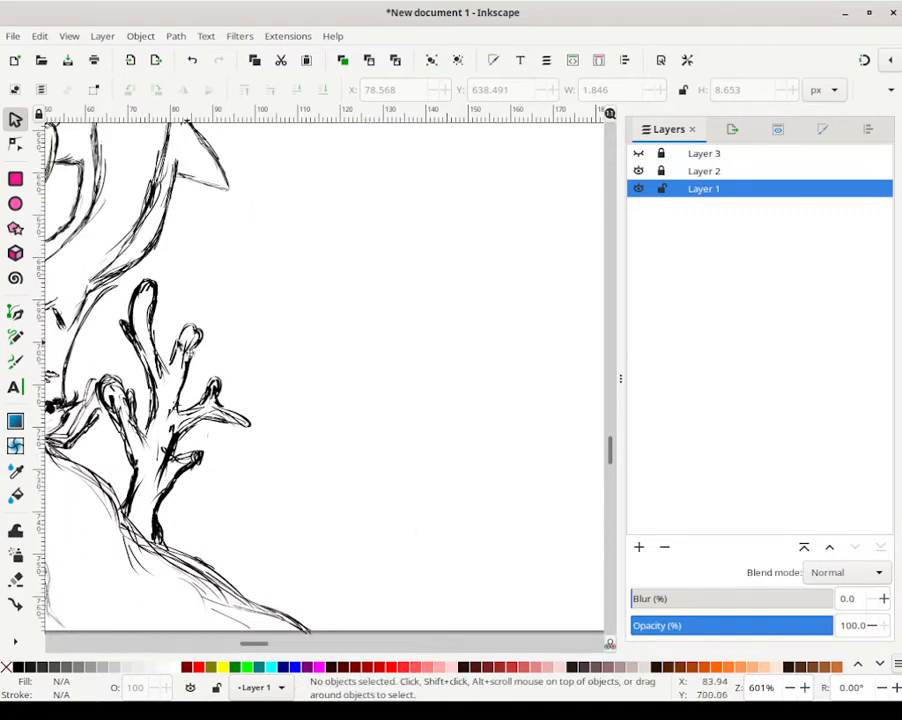
pyautogui.click(15, 362)
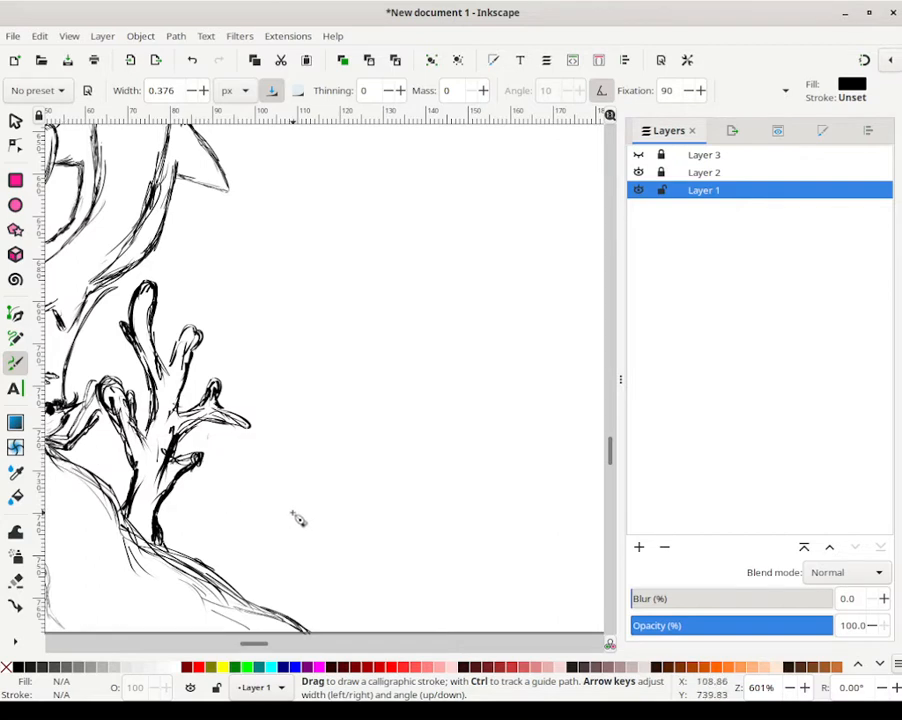
pyautogui.moveTo(290, 515); pyautogui.dragTo(292, 517)
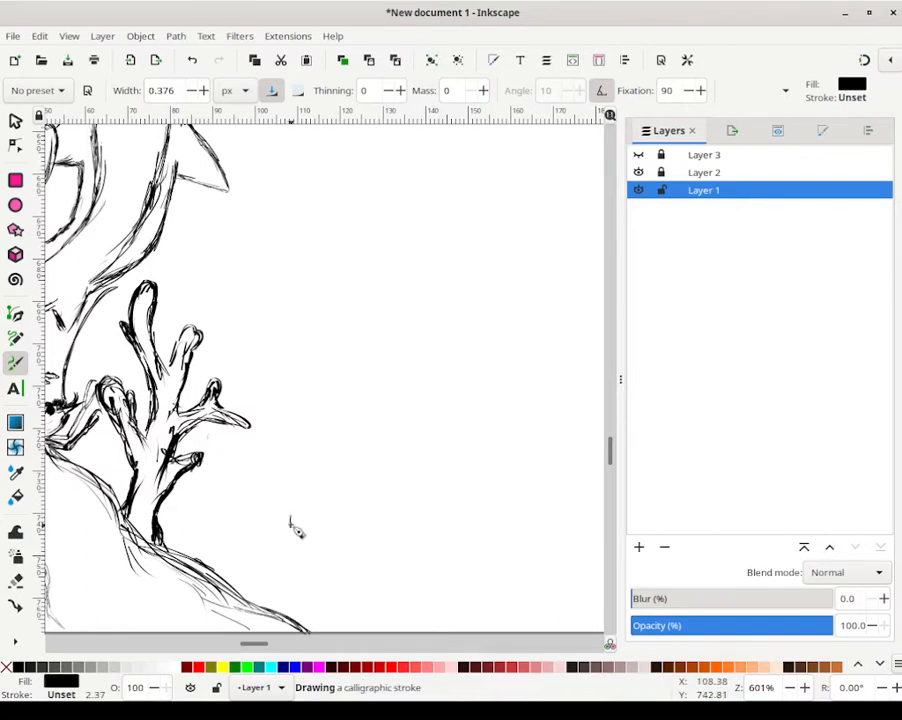
pyautogui.moveTo(297, 523); pyautogui.dragTo(295, 521)
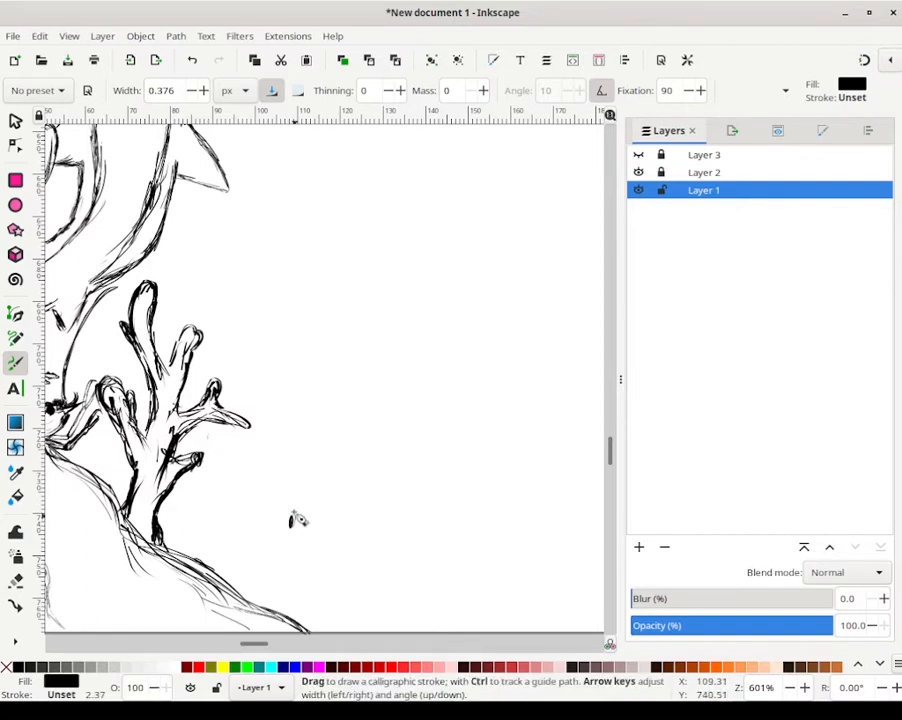
pyautogui.hotkey('ctrl', 'z')
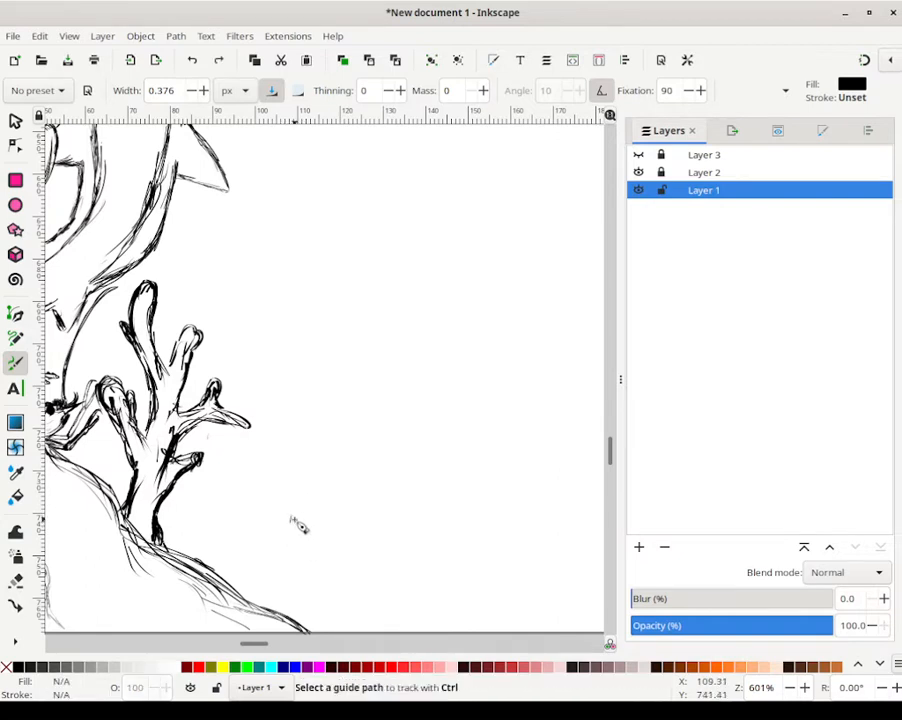
pyautogui.moveTo(297, 522); pyautogui.dragTo(294, 521)
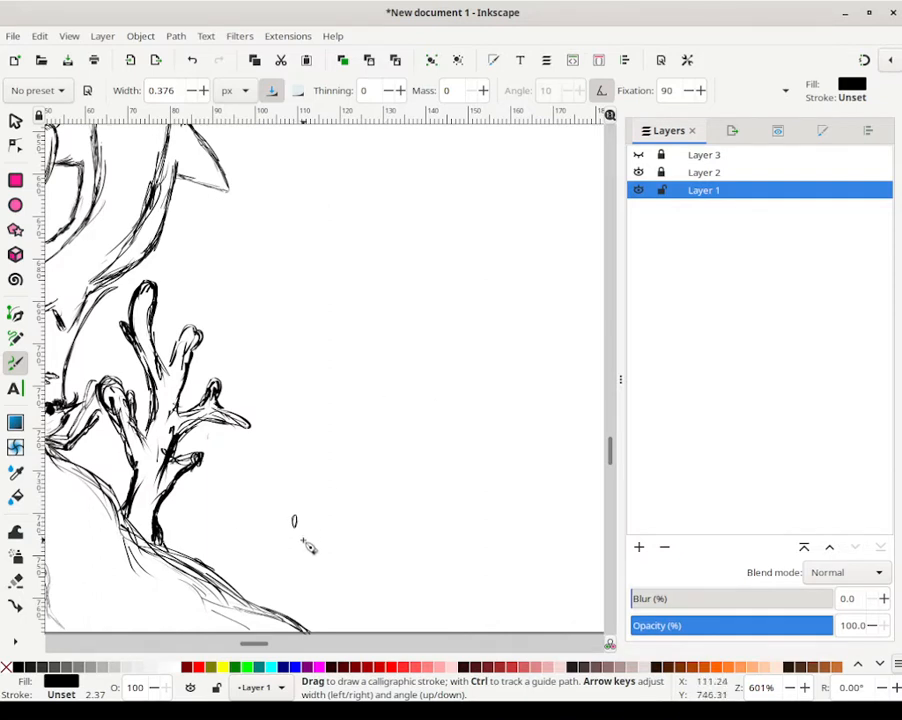
pyautogui.moveTo(304, 538)
pyautogui.mouseDown()
pyautogui.moveTo(314, 544)
pyautogui.moveTo(321, 519)
pyautogui.mouseUp()
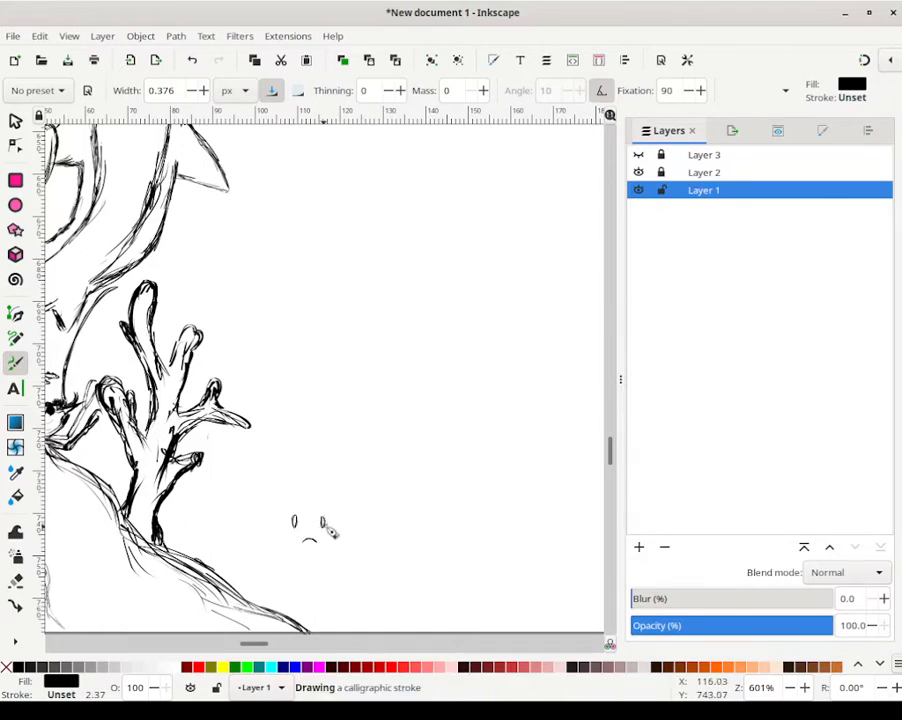
pyautogui.moveTo(326, 522)
pyautogui.mouseDown()
pyautogui.moveTo(318, 521)
pyautogui.moveTo(325, 519)
pyautogui.mouseUp()
pyautogui.moveTo(322, 526)
pyautogui.mouseDown()
pyautogui.moveTo(296, 513)
pyautogui.moveTo(293, 525)
pyautogui.moveTo(295, 513)
pyautogui.moveTo(298, 527)
pyautogui.moveTo(325, 519)
pyautogui.moveTo(323, 527)
pyautogui.moveTo(298, 524)
pyautogui.moveTo(322, 518)
pyautogui.mouseUp()
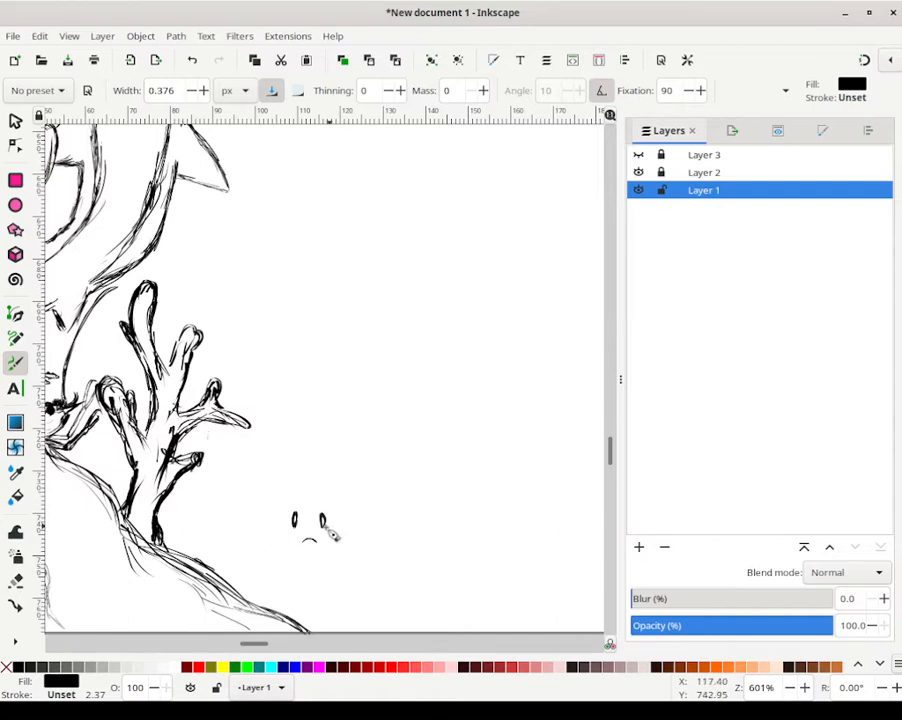
pyautogui.hotkey('ctrl', 'z')
# Step: Thicken the small fish's downturned mouth arc with additional calligraphic strokes
pyautogui.moveTo(303, 545); pyautogui.dragTo(315, 544)
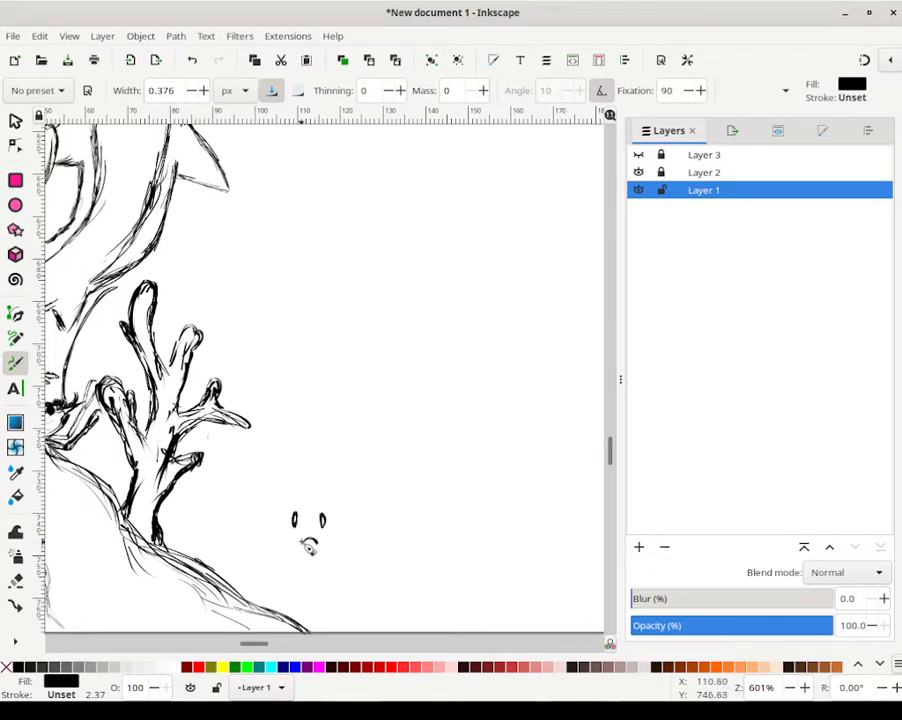
pyautogui.moveTo(303, 543); pyautogui.dragTo(320, 546)
pyautogui.hotkey('ctrl', 'z')
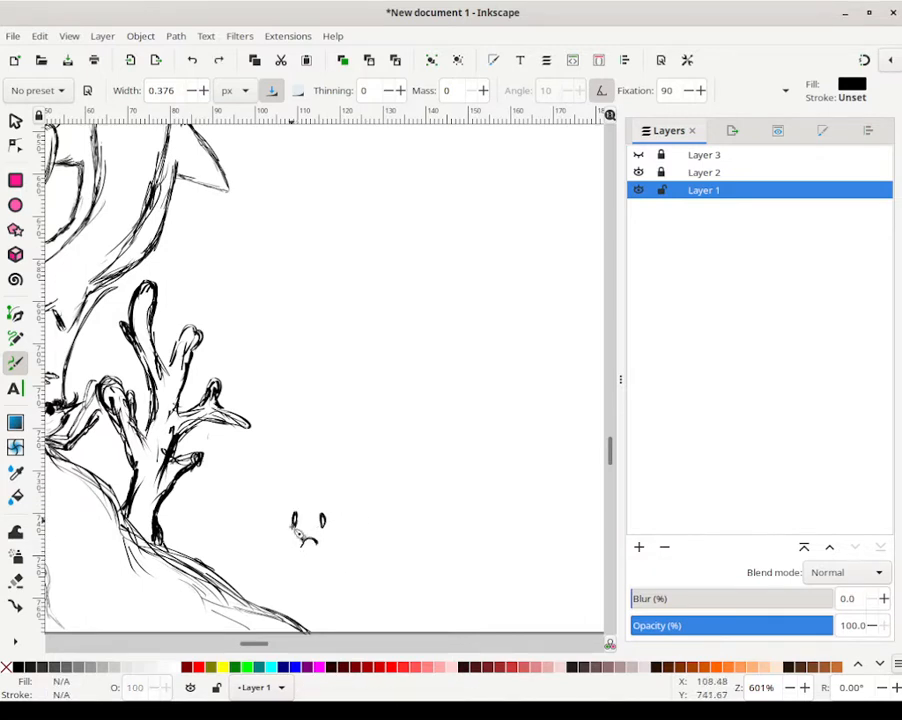
pyautogui.moveTo(308, 546); pyautogui.dragTo(310, 550)
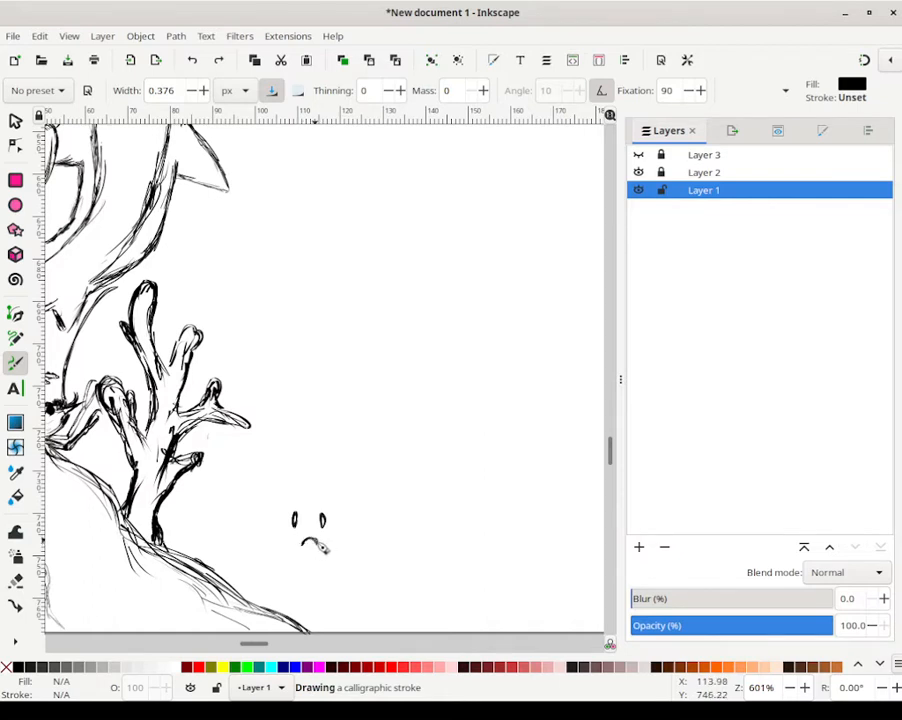
pyautogui.moveTo(316, 545); pyautogui.dragTo(315, 545)
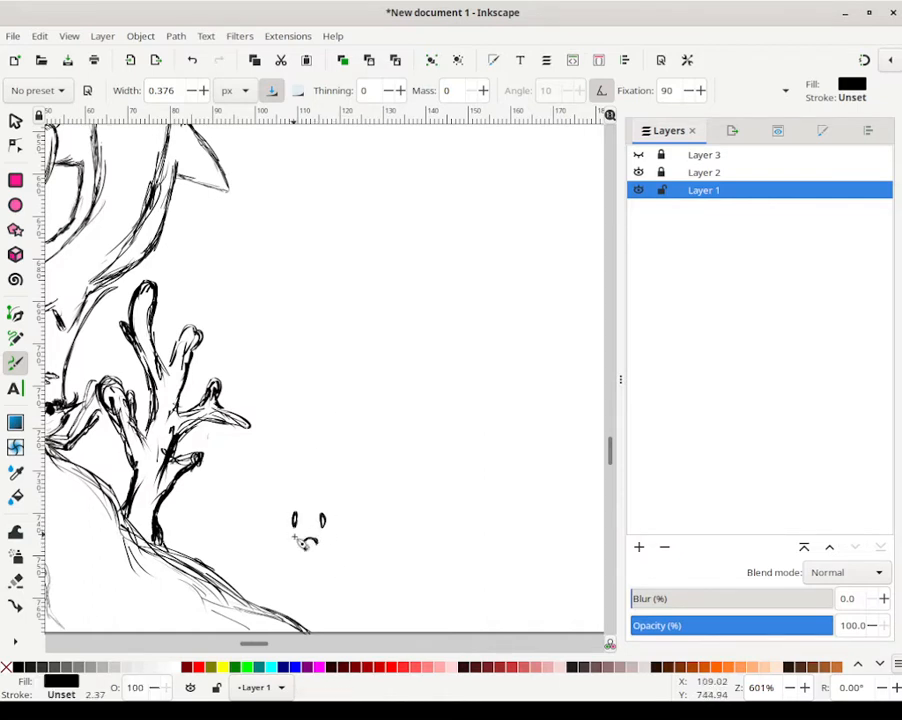
# Step: Sketch an oval outline around the eyes and mouth, with a small pointed fin at its top
pyautogui.moveTo(297, 545)
pyautogui.mouseDown()
pyautogui.moveTo(316, 552)
pyautogui.moveTo(309, 557)
pyautogui.moveTo(328, 548)
pyautogui.moveTo(322, 554)
pyautogui.moveTo(331, 531)
pyautogui.moveTo(334, 543)
pyautogui.moveTo(336, 523)
pyautogui.moveTo(310, 498)
pyautogui.mouseUp()
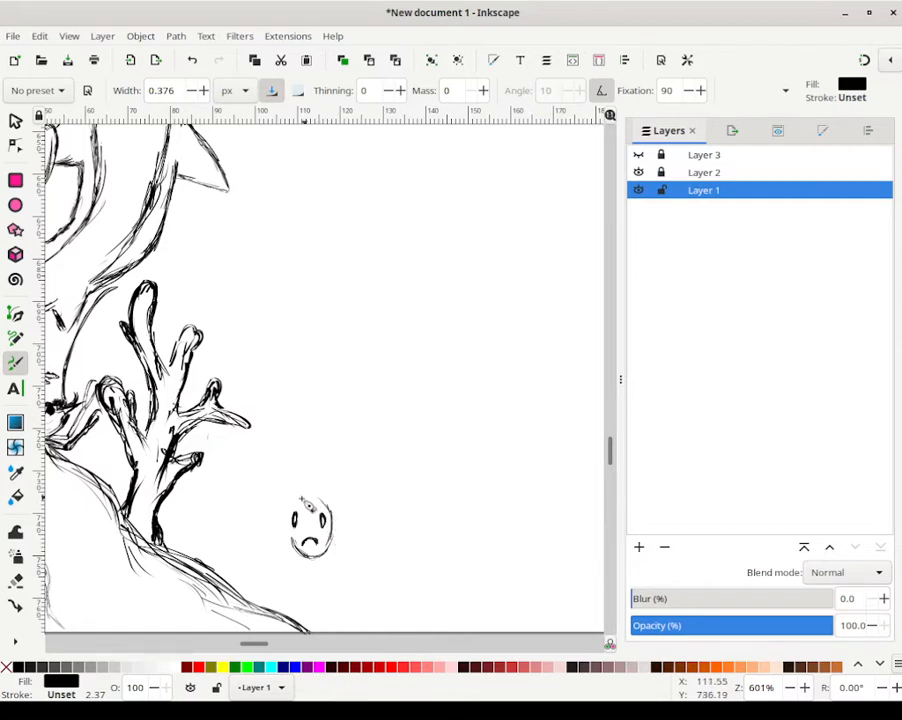
pyautogui.moveTo(288, 549); pyautogui.dragTo(297, 514)
pyautogui.moveTo(291, 523)
pyautogui.mouseDown()
pyautogui.moveTo(295, 504)
pyautogui.moveTo(330, 519)
pyautogui.mouseUp()
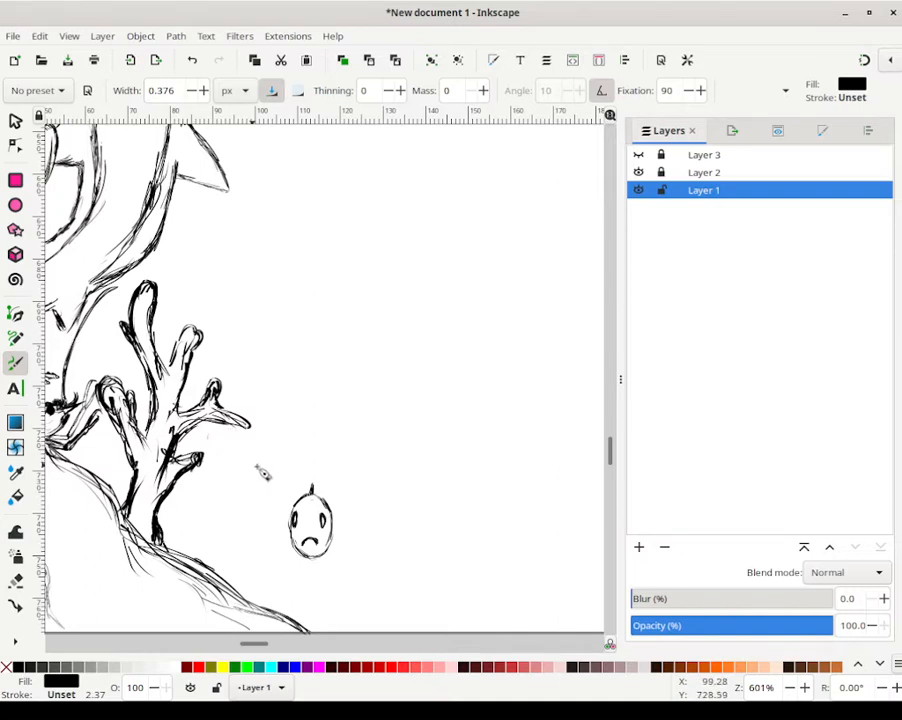
pyautogui.moveTo(314, 503)
pyautogui.mouseDown()
pyautogui.moveTo(321, 514)
pyautogui.moveTo(333, 510)
pyautogui.mouseUp()
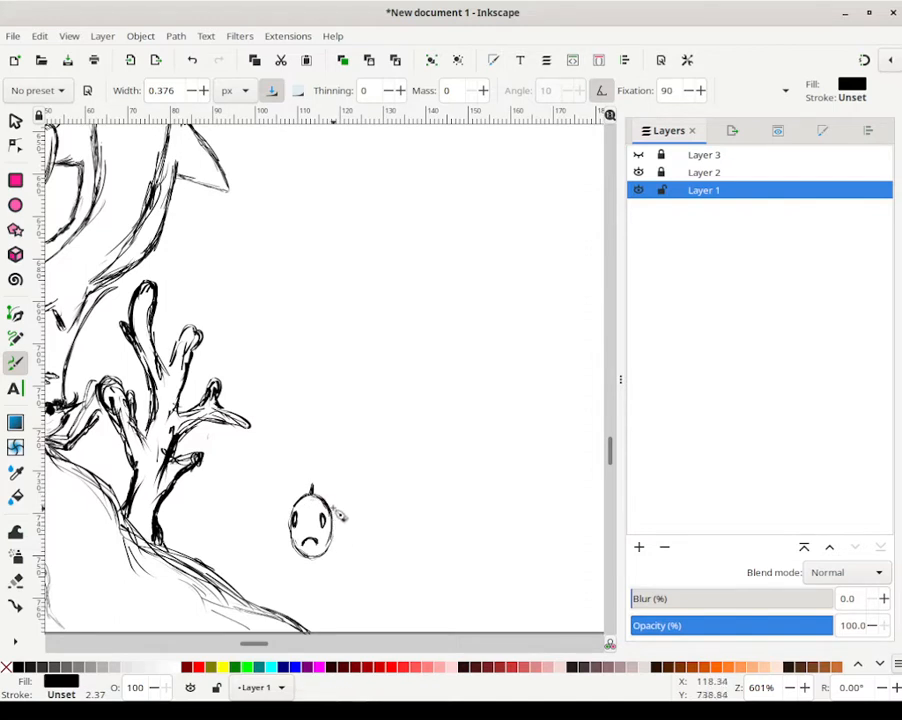
# Step: Draw the small fish's back and tail behind the face, add a dark fin on each side, and blacken both eyes
pyautogui.moveTo(318, 494)
pyautogui.mouseDown()
pyautogui.moveTo(348, 520)
pyautogui.moveTo(334, 533)
pyautogui.moveTo(340, 508)
pyautogui.moveTo(329, 499)
pyautogui.moveTo(350, 524)
pyautogui.moveTo(344, 495)
pyautogui.moveTo(349, 518)
pyautogui.mouseUp()
pyautogui.moveTo(347, 521)
pyautogui.mouseDown()
pyautogui.moveTo(346, 498)
pyautogui.moveTo(355, 521)
pyautogui.moveTo(315, 488)
pyautogui.mouseUp()
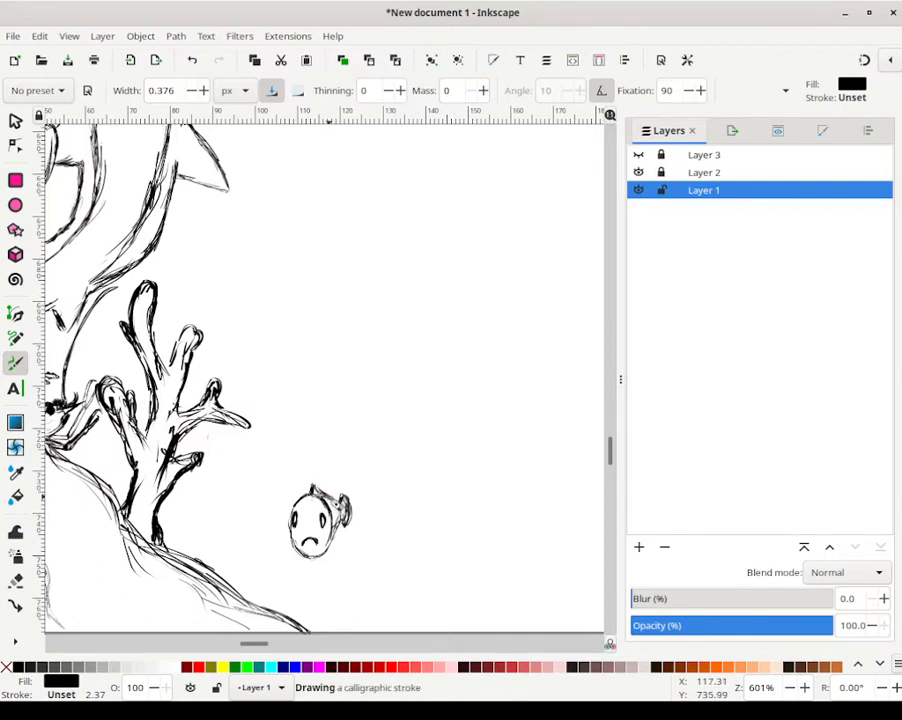
pyautogui.moveTo(324, 494)
pyautogui.mouseDown()
pyautogui.moveTo(331, 501)
pyautogui.moveTo(291, 517)
pyautogui.moveTo(293, 528)
pyautogui.moveTo(282, 518)
pyautogui.moveTo(290, 533)
pyautogui.moveTo(331, 533)
pyautogui.moveTo(338, 514)
pyautogui.mouseUp()
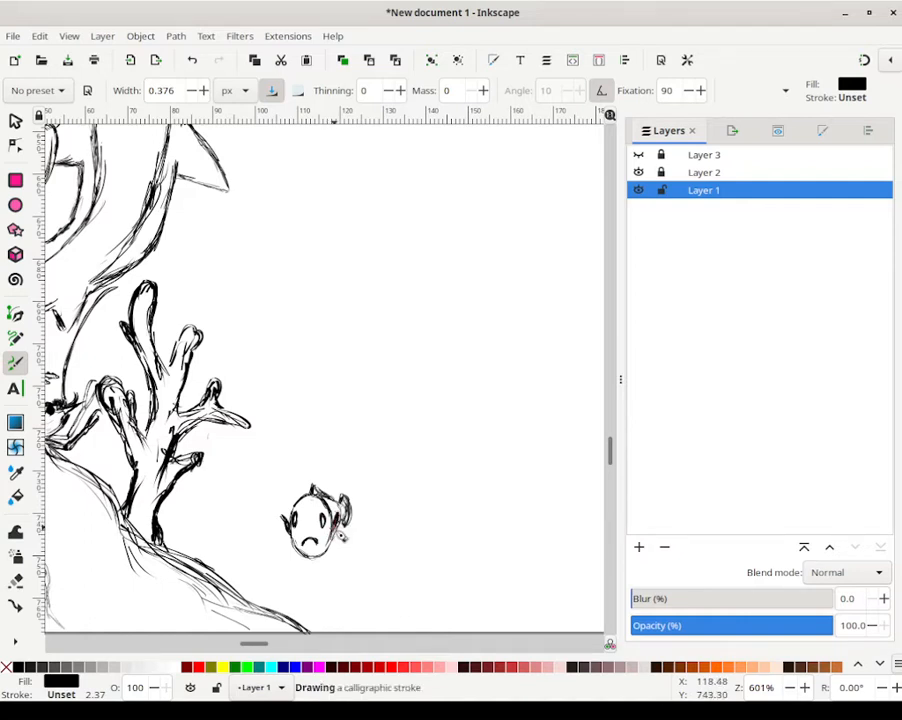
pyautogui.moveTo(285, 520)
pyautogui.mouseDown()
pyautogui.moveTo(333, 527)
pyautogui.moveTo(325, 526)
pyautogui.mouseUp()
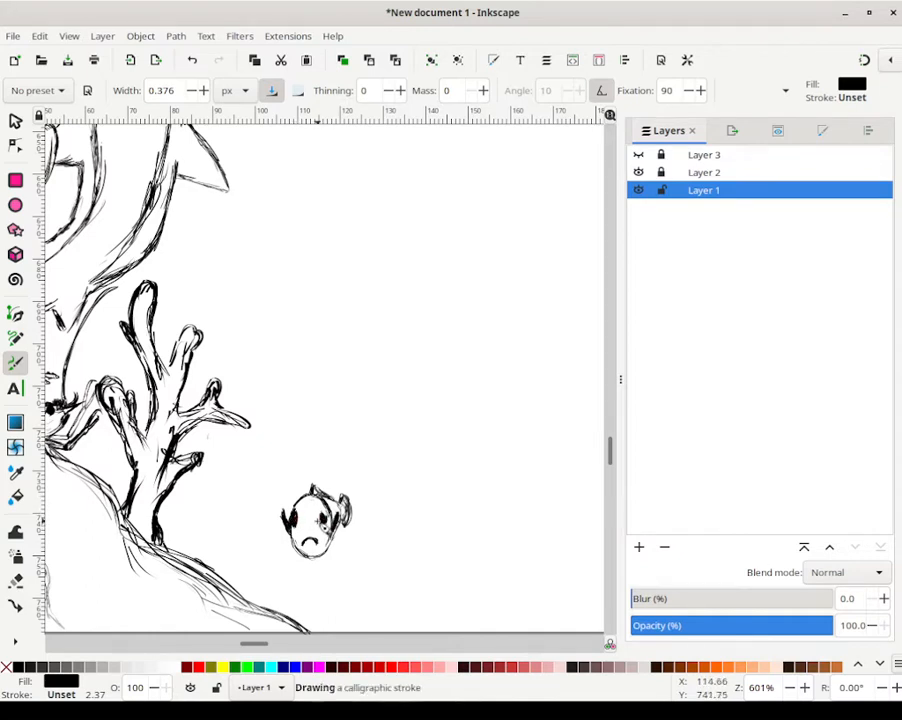
pyautogui.hotkey('ctrl', 'z')
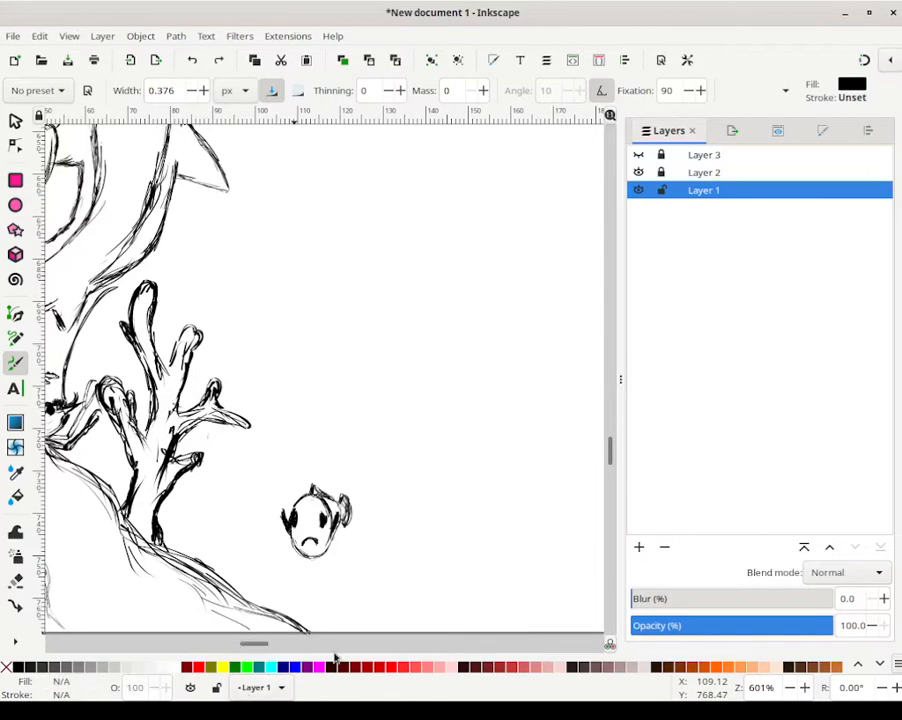
# Step: Reset the canvas rotation to 0° and delete the strokes forming both blackened eyes of the small fish
pyautogui.scroll(2, 335, 530)
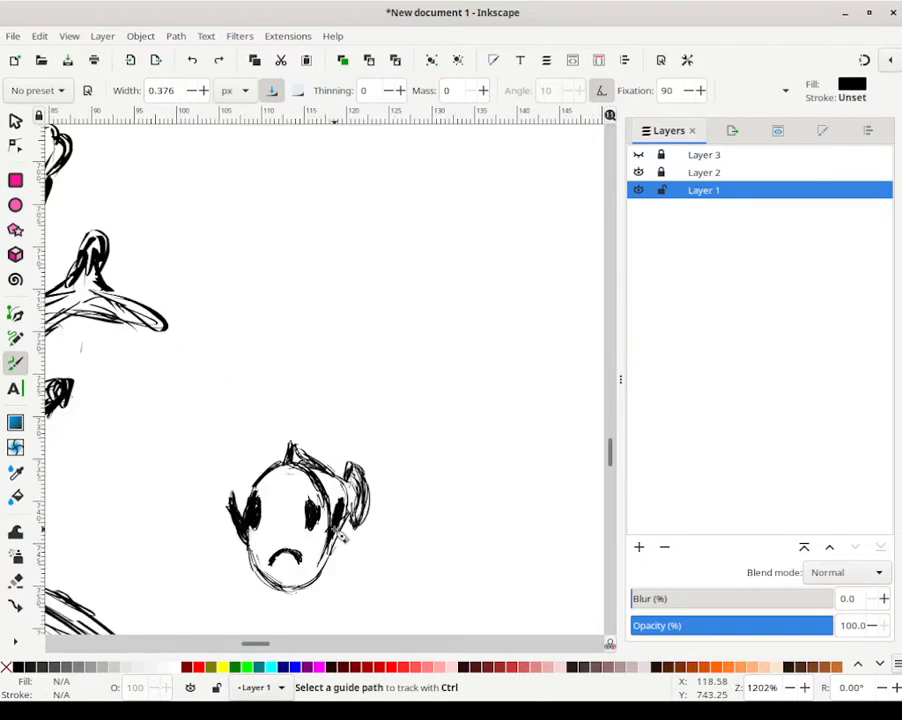
pyautogui.scroll(2, 320, 540)
pyautogui.moveTo(281, 562); pyautogui.dragTo(434, 408)
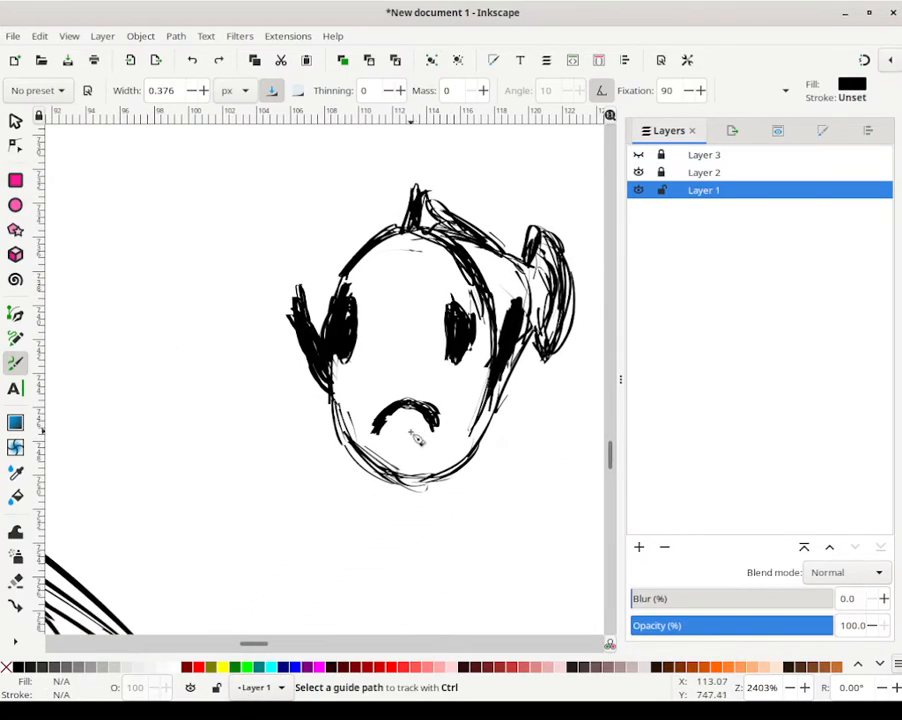
pyautogui.scroll(2, 418, 436)
pyautogui.scroll(-4, 390, 405)
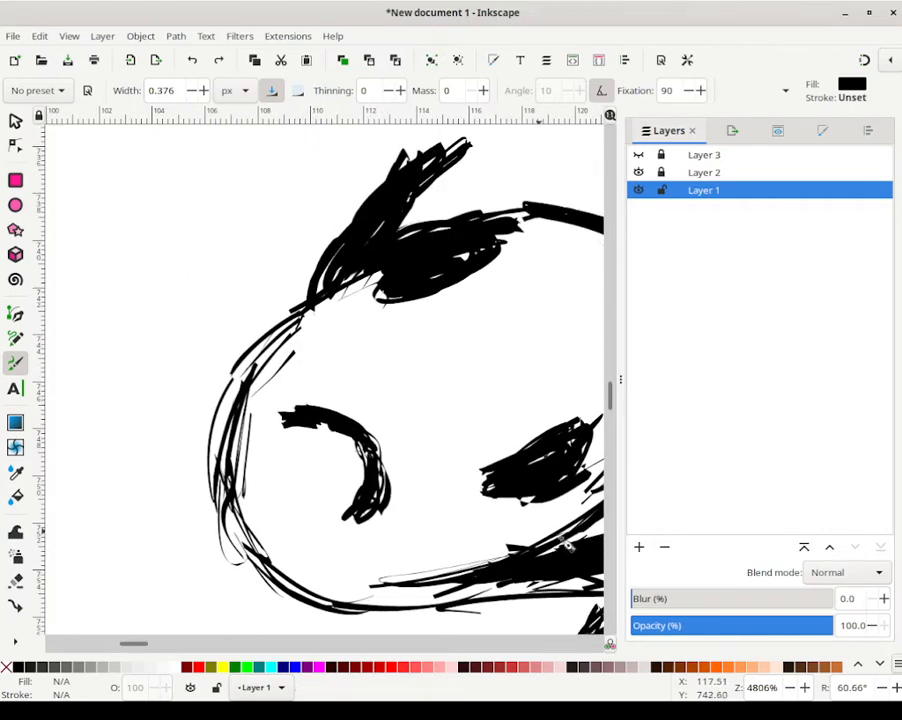
pyautogui.rightClick(840, 684)
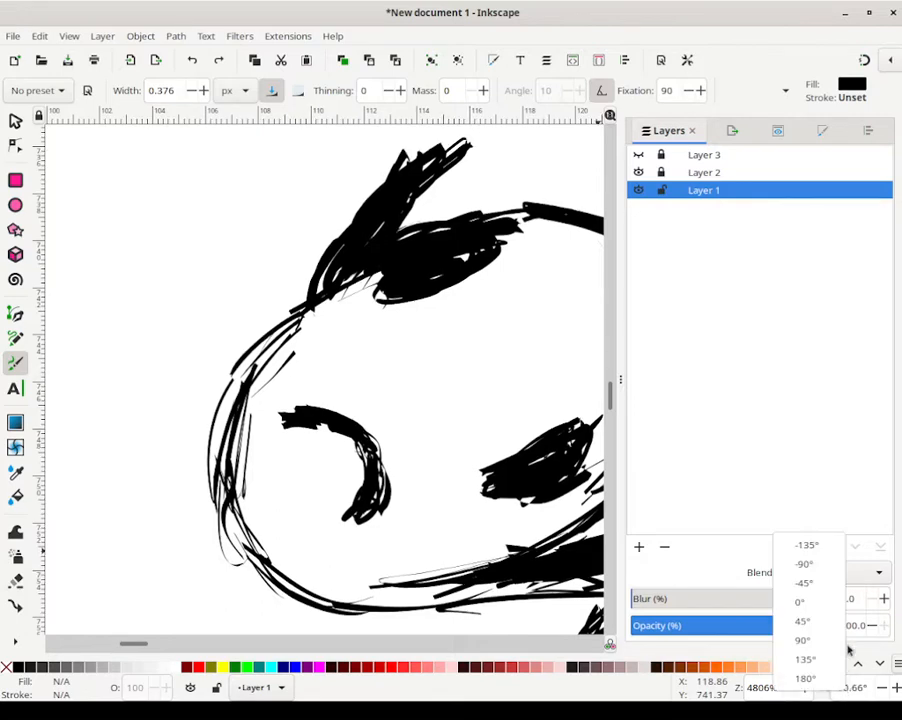
pyautogui.click(806, 596)
pyautogui.moveTo(410, 290); pyautogui.dragTo(300, 450)
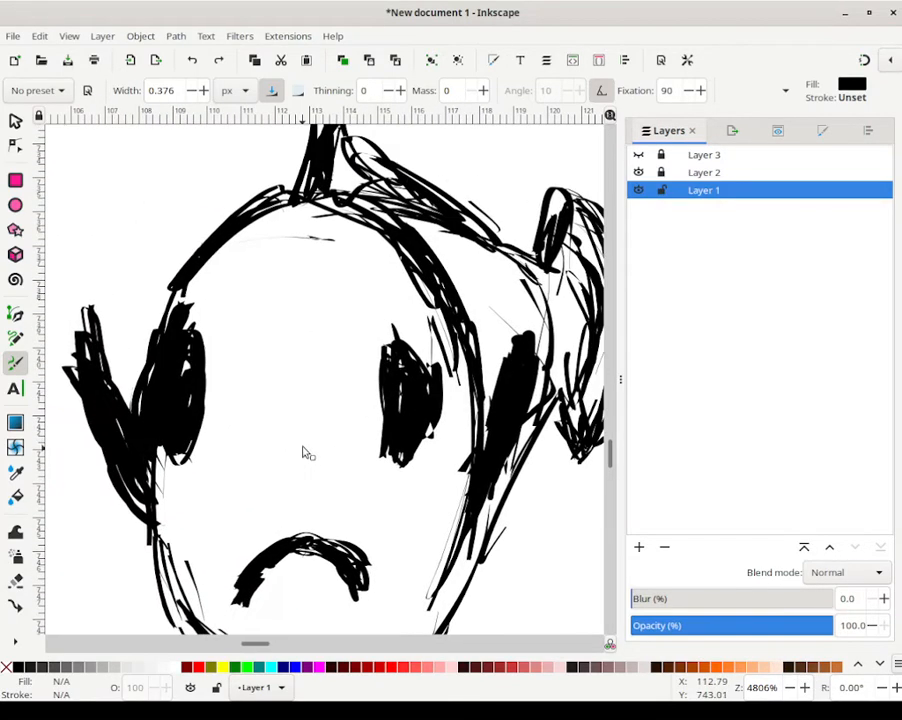
pyautogui.click(13, 124)
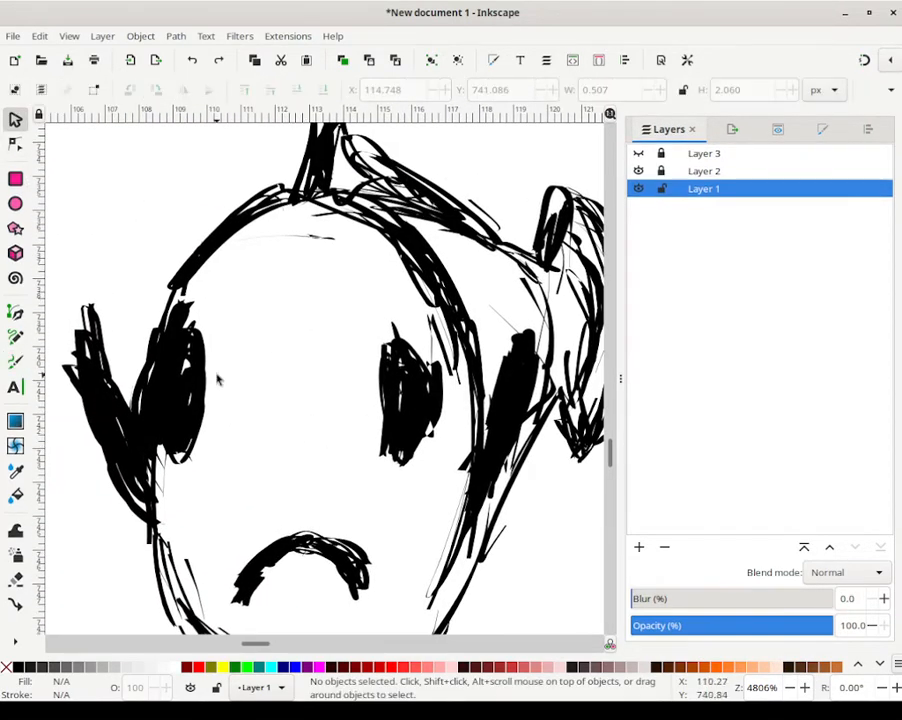
pyautogui.moveTo(238, 279); pyautogui.dragTo(139, 490)
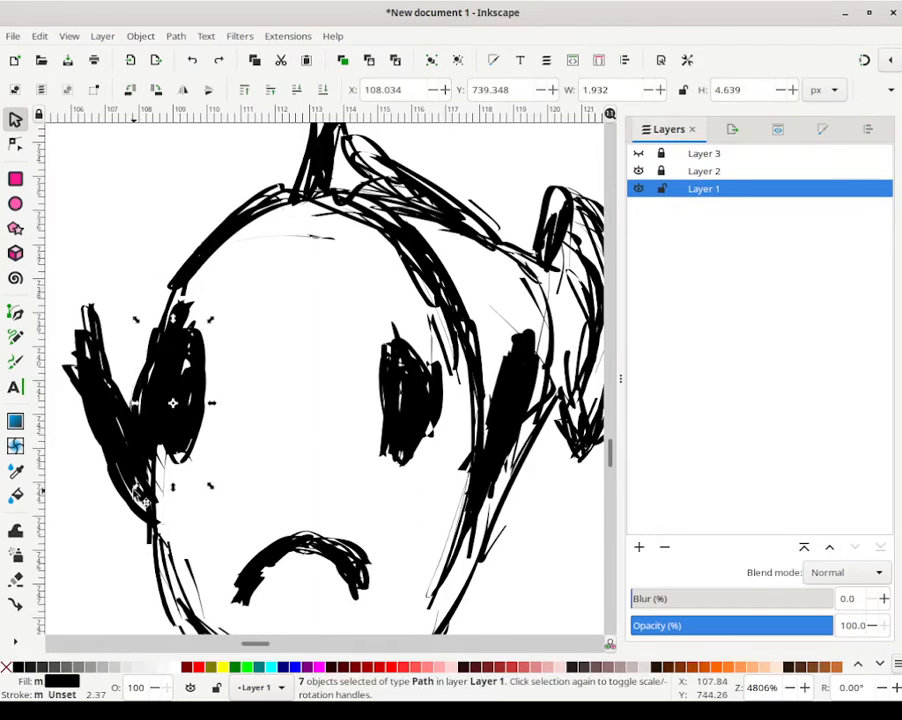
pyautogui.press('Delete')
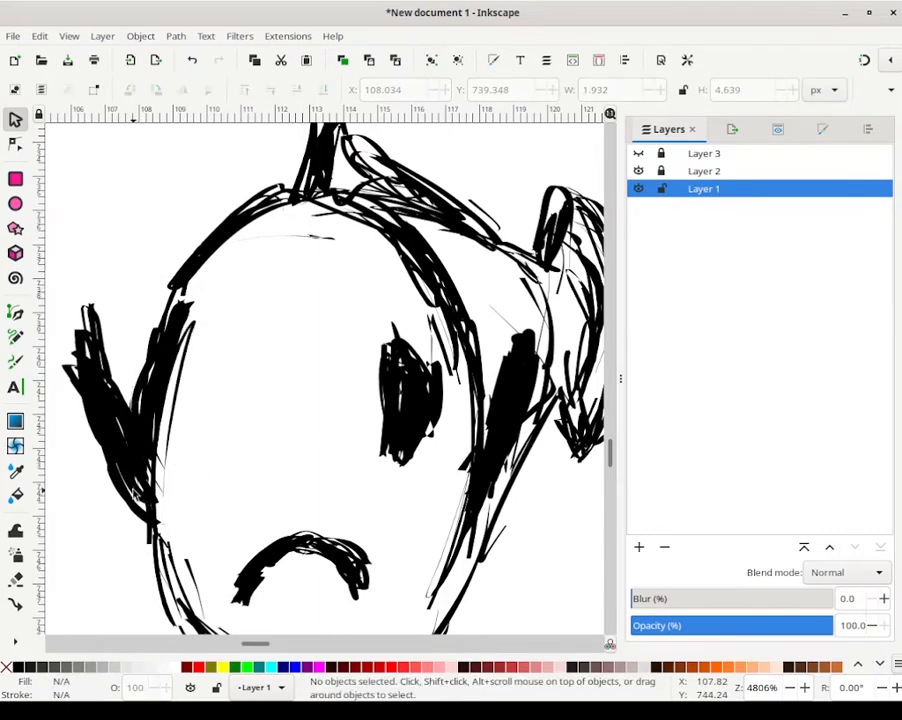
pyautogui.moveTo(363, 307); pyautogui.dragTo(455, 500)
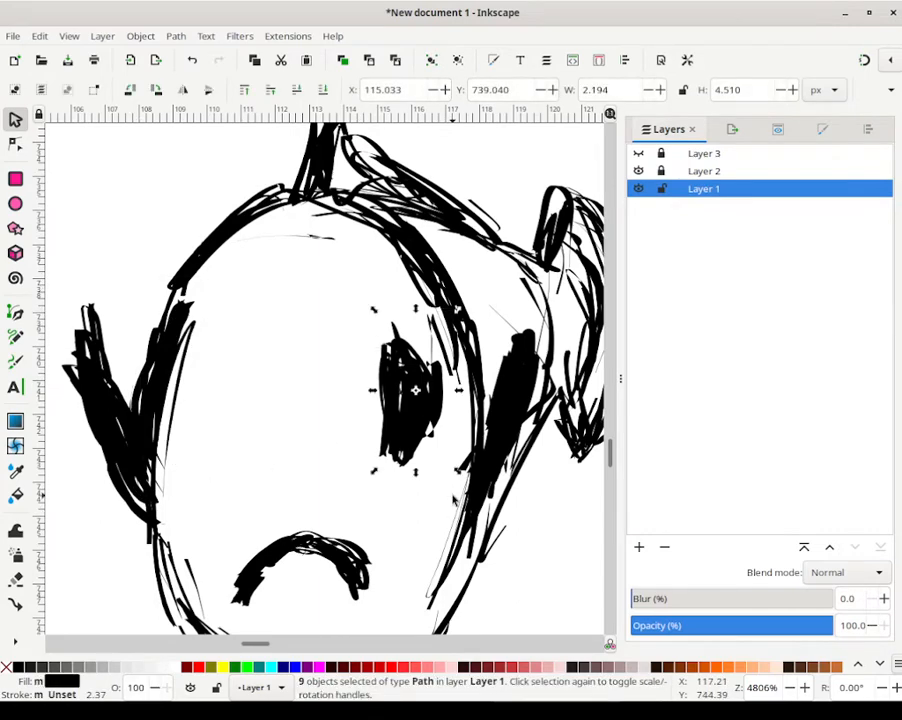
pyautogui.press('Delete')
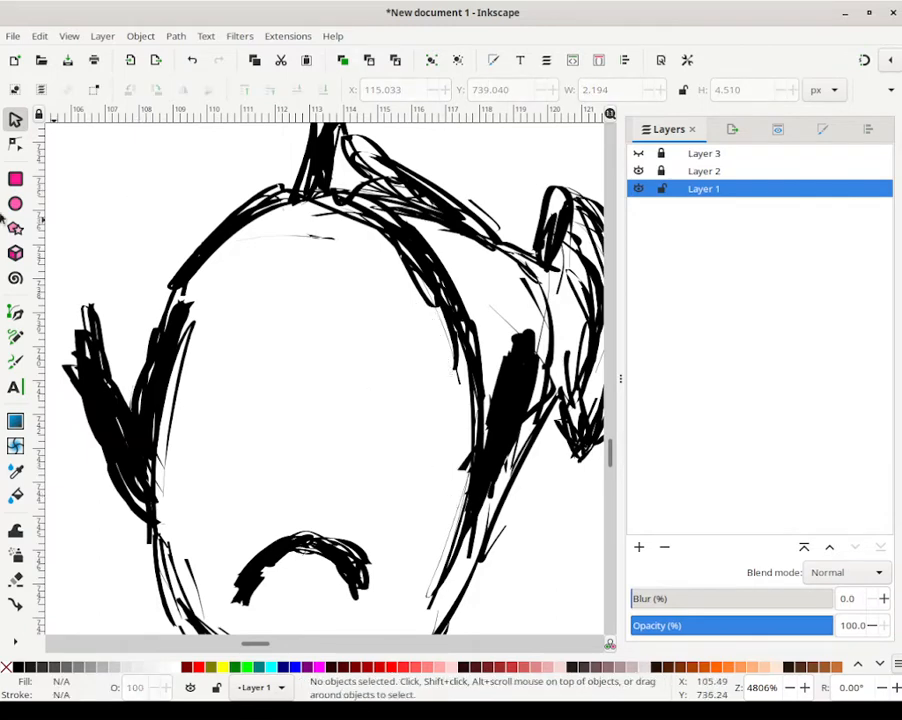
# Step: Redraw the small fish's left eye as a narrow solid black oval with calligraphic strokes
pyautogui.click(15, 362)
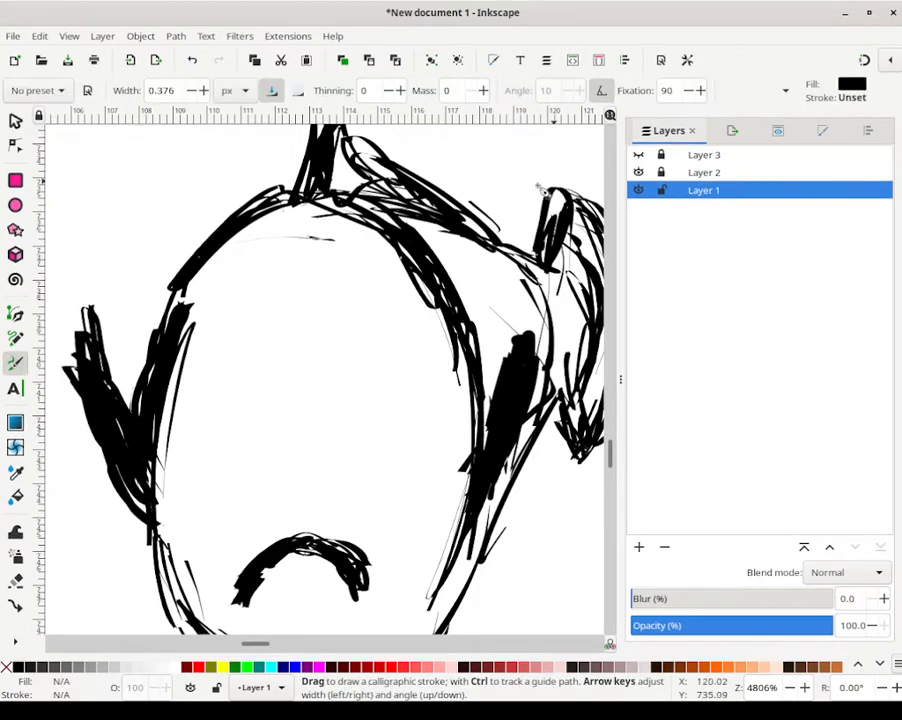
pyautogui.moveTo(190, 386); pyautogui.dragTo(186, 424)
pyautogui.moveTo(187, 395)
pyautogui.mouseDown()
pyautogui.moveTo(188, 428)
pyautogui.moveTo(195, 382)
pyautogui.moveTo(190, 433)
pyautogui.moveTo(199, 393)
pyautogui.moveTo(195, 383)
pyautogui.moveTo(193, 436)
pyautogui.moveTo(200, 381)
pyautogui.moveTo(196, 436)
pyautogui.moveTo(203, 378)
pyautogui.moveTo(190, 414)
pyautogui.moveTo(195, 436)
pyautogui.moveTo(200, 373)
pyautogui.moveTo(188, 408)
pyautogui.moveTo(198, 414)
pyautogui.moveTo(205, 378)
pyautogui.mouseUp()
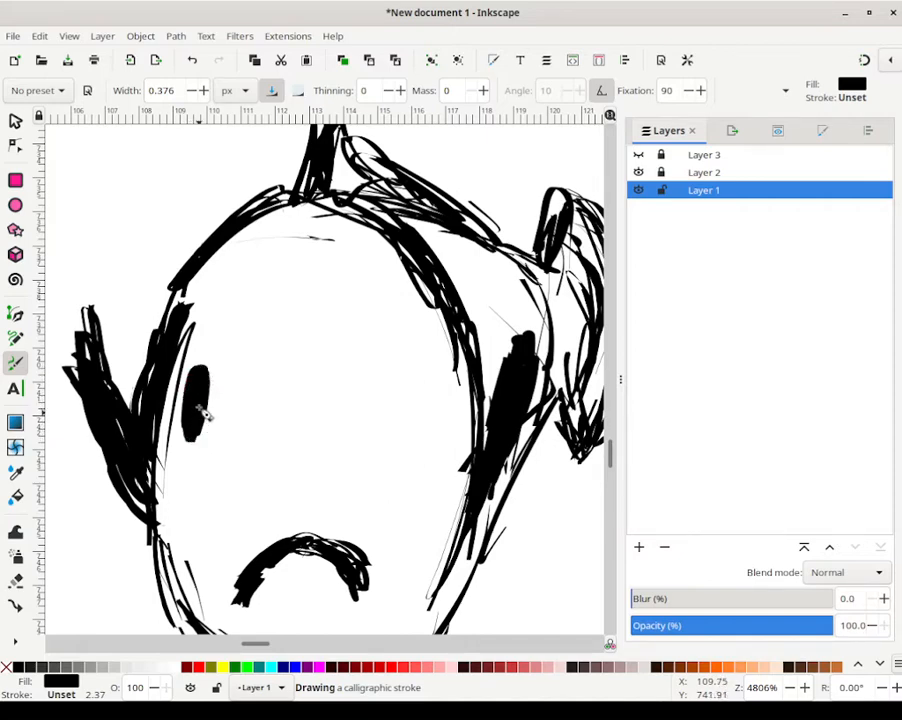
pyautogui.moveTo(203, 371); pyautogui.dragTo(204, 372)
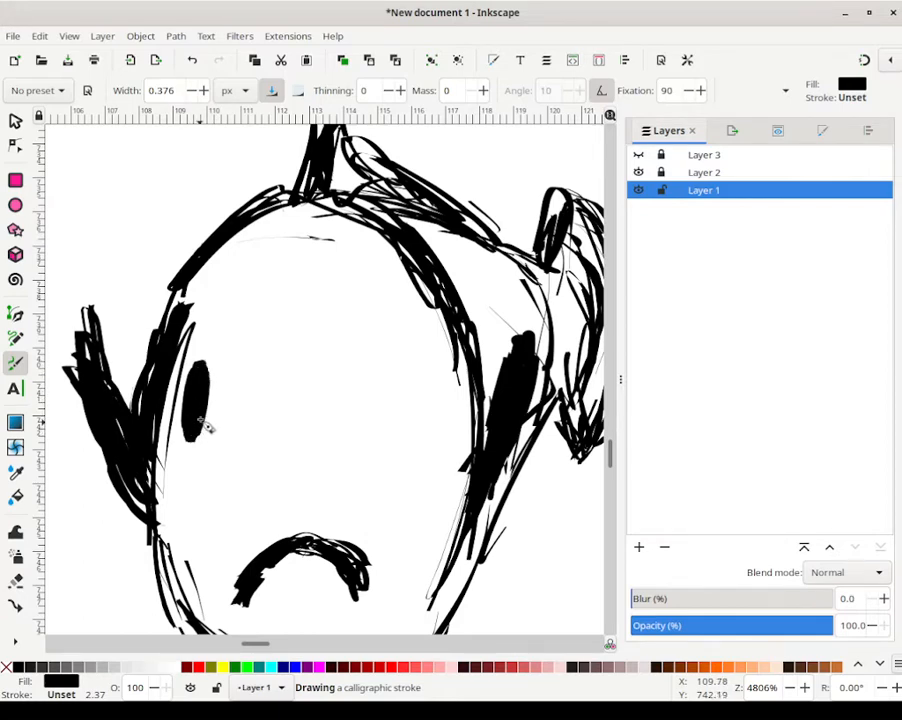
pyautogui.moveTo(193, 432)
pyautogui.mouseDown()
pyautogui.moveTo(194, 444)
pyautogui.moveTo(210, 395)
pyautogui.mouseUp()
pyautogui.moveTo(426, 377)
pyautogui.mouseDown()
pyautogui.moveTo(431, 422)
pyautogui.moveTo(423, 382)
pyautogui.moveTo(432, 430)
pyautogui.moveTo(425, 375)
pyautogui.moveTo(429, 431)
pyautogui.moveTo(426, 369)
pyautogui.moveTo(424, 430)
pyautogui.moveTo(432, 442)
pyautogui.moveTo(430, 395)
pyautogui.moveTo(433, 443)
pyautogui.moveTo(427, 374)
pyautogui.moveTo(422, 413)
pyautogui.moveTo(427, 371)
pyautogui.moveTo(421, 414)
pyautogui.moveTo(426, 432)
pyautogui.moveTo(422, 367)
pyautogui.moveTo(422, 408)
pyautogui.mouseUp()
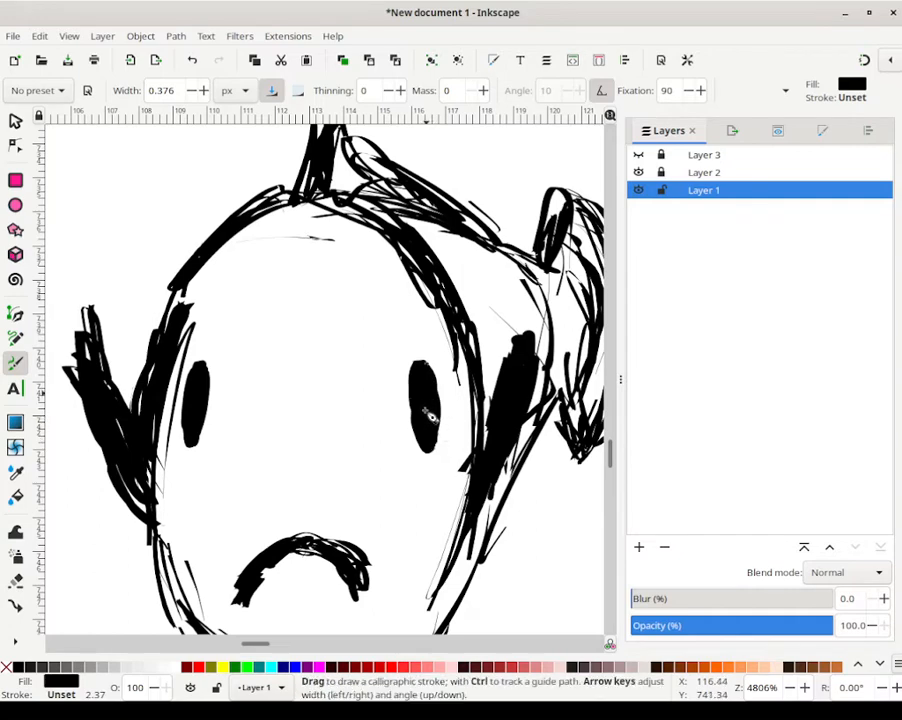
pyautogui.hotkey('ctrl', 'z')
pyautogui.moveTo(419, 386); pyautogui.dragTo(424, 446)
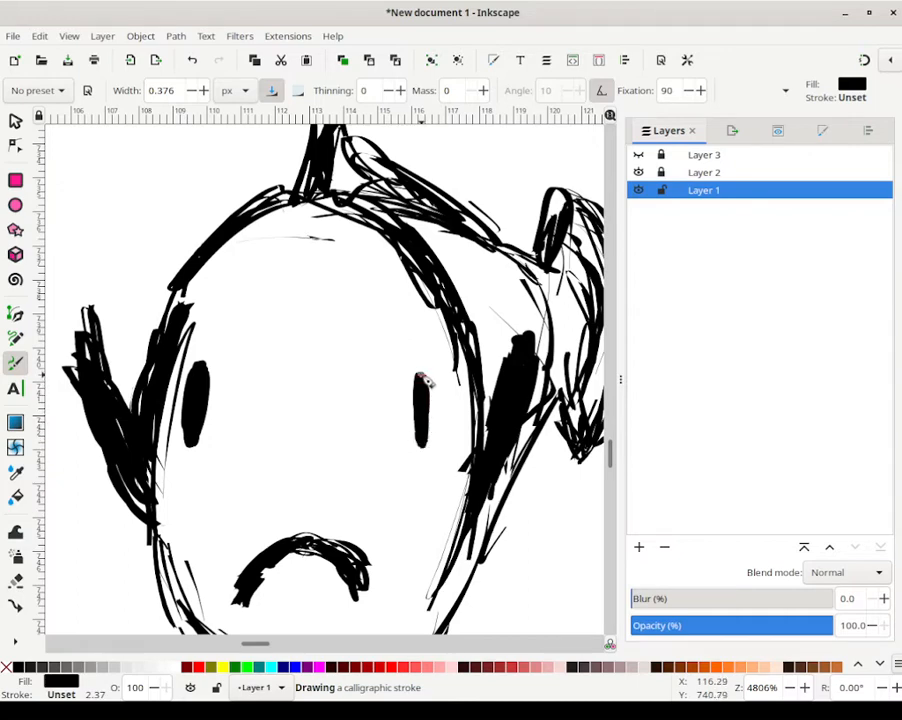
pyautogui.hotkey('ctrl', 'z')
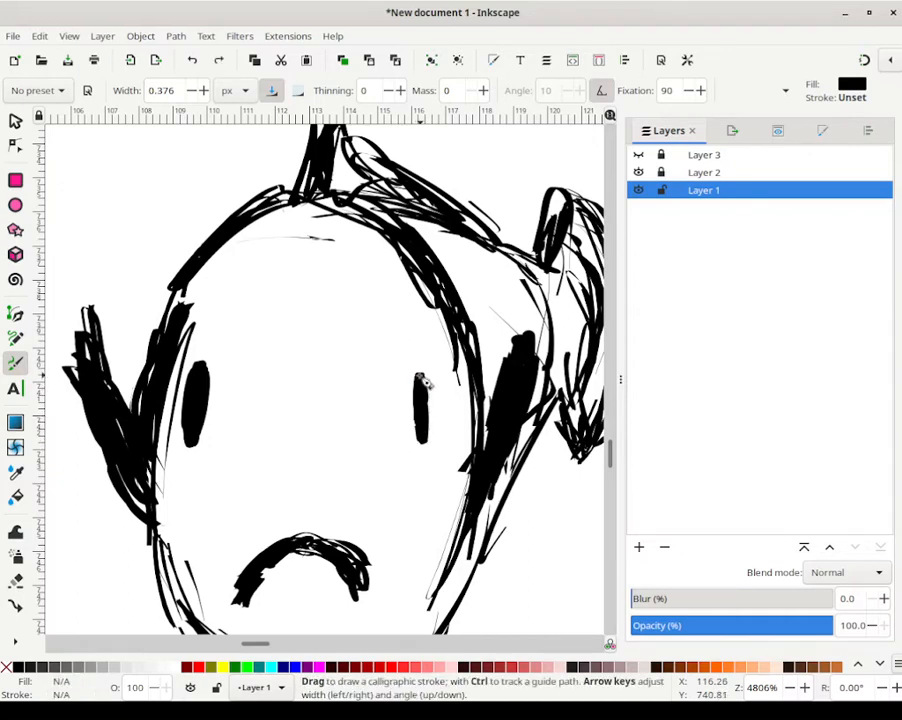
pyautogui.hotkey('ctrl', 'z')
pyautogui.hotkey('ctrl', 'z')
pyautogui.hotkey('ctrl', 'z')
pyautogui.hotkey('ctrl', 'z')
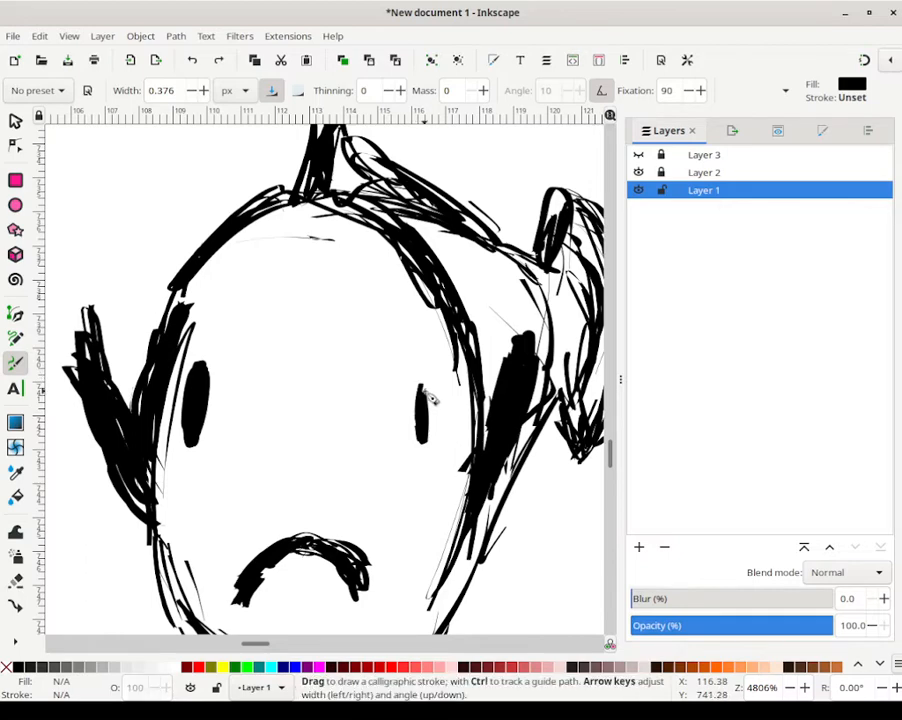
pyautogui.moveTo(419, 376)
pyautogui.mouseDown()
pyautogui.moveTo(418, 445)
pyautogui.moveTo(425, 406)
pyautogui.moveTo(423, 428)
pyautogui.moveTo(423, 385)
pyautogui.moveTo(423, 431)
pyautogui.moveTo(421, 379)
pyautogui.moveTo(419, 445)
pyautogui.moveTo(417, 367)
pyautogui.moveTo(416, 449)
pyautogui.moveTo(417, 369)
pyautogui.mouseUp()
pyautogui.hotkey('ctrl', 'z')
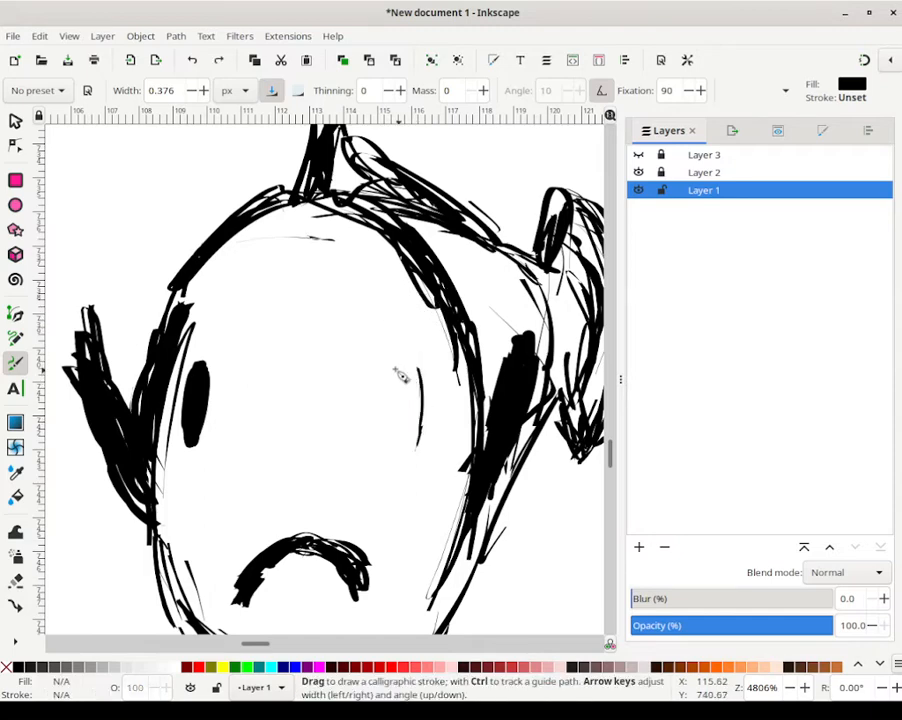
# Step: Set the calligraphy width to 0.176 px and draw the small fish's right eye as a slim black crescent
pyautogui.click(158, 90)
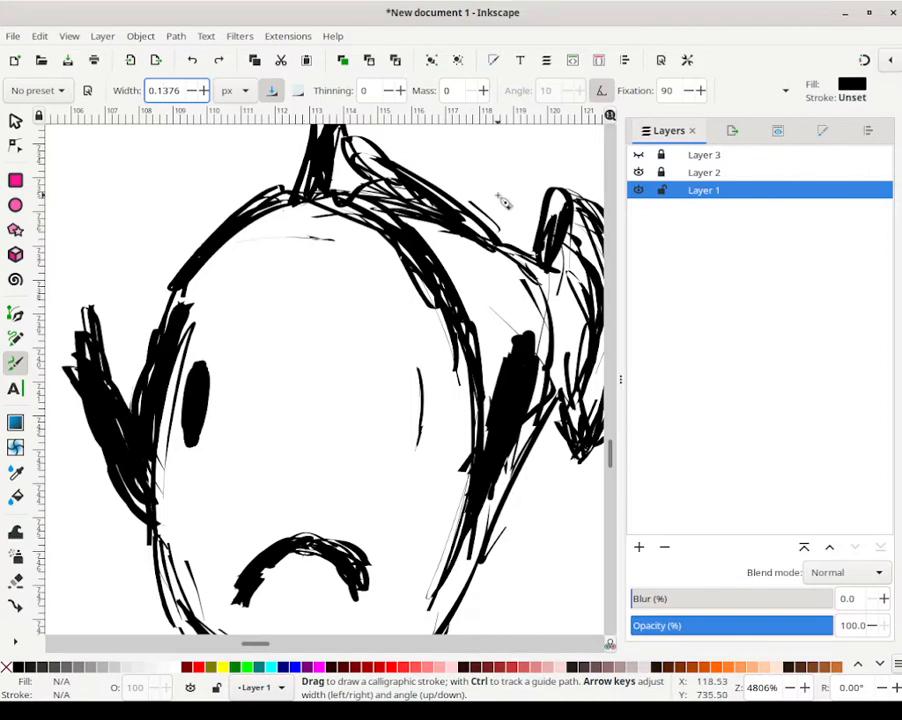
pyautogui.moveTo(418, 366)
pyautogui.mouseDown()
pyautogui.moveTo(412, 456)
pyautogui.moveTo(417, 367)
pyautogui.moveTo(427, 420)
pyautogui.moveTo(419, 455)
pyautogui.moveTo(422, 416)
pyautogui.mouseUp()
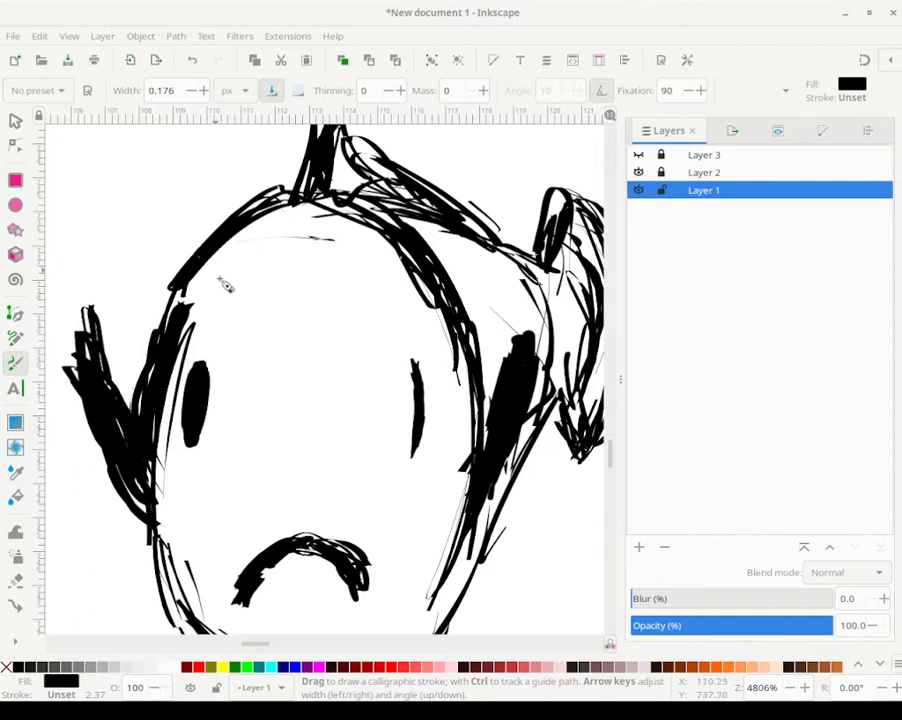
pyautogui.moveTo(418, 368)
pyautogui.mouseDown()
pyautogui.moveTo(411, 460)
pyautogui.moveTo(419, 424)
pyautogui.moveTo(409, 357)
pyautogui.moveTo(417, 392)
pyautogui.moveTo(413, 363)
pyautogui.moveTo(410, 463)
pyautogui.moveTo(419, 441)
pyautogui.moveTo(414, 465)
pyautogui.moveTo(418, 412)
pyautogui.moveTo(409, 467)
pyautogui.moveTo(418, 385)
pyautogui.moveTo(425, 418)
pyautogui.mouseUp()
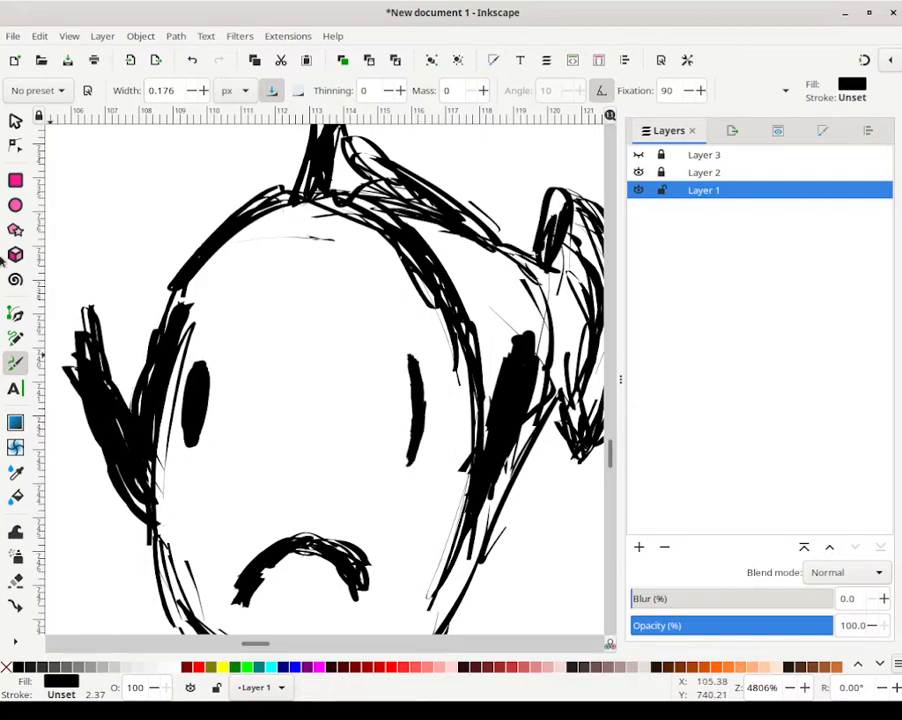
# Step: Select all strokes of the right eye and scale them down to about 0.40 × 2.52 px
pyautogui.click(15, 121)
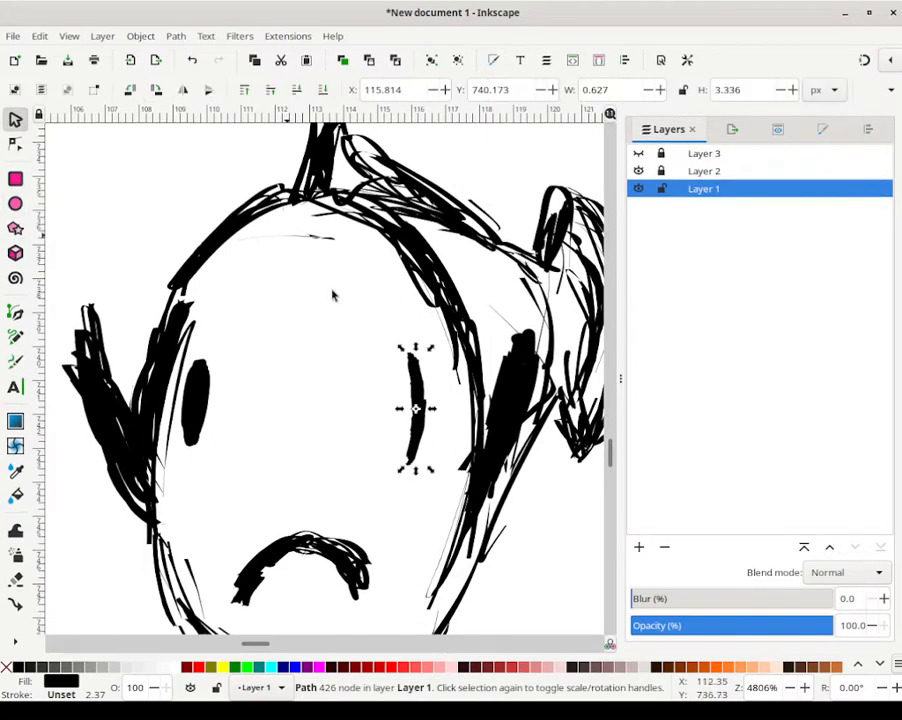
pyautogui.moveTo(388, 333); pyautogui.dragTo(447, 521)
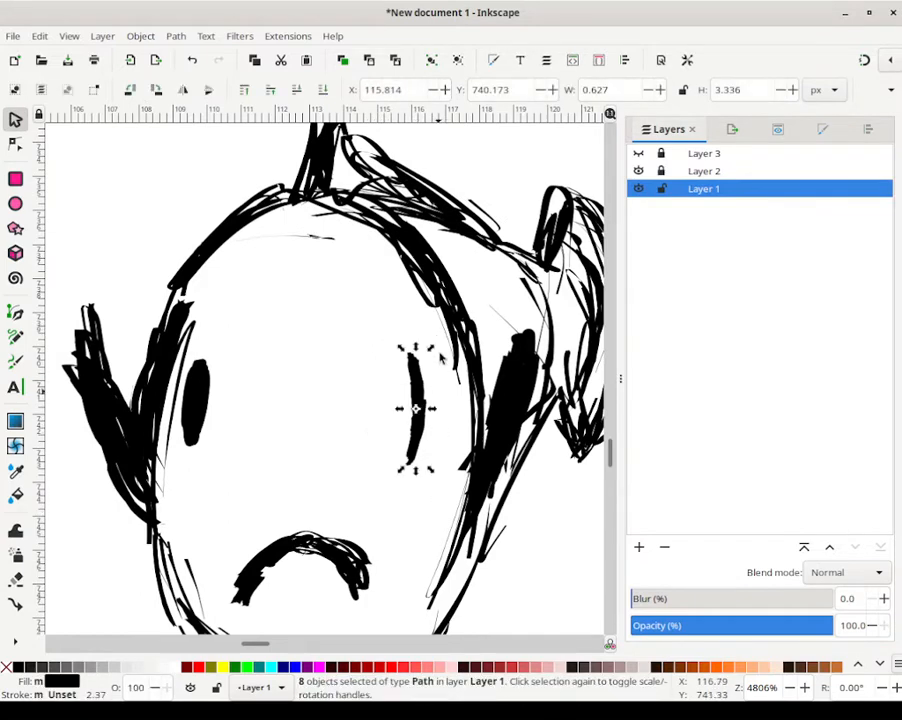
pyautogui.moveTo(433, 348); pyautogui.dragTo(428, 365)
pyautogui.click(360, 354)
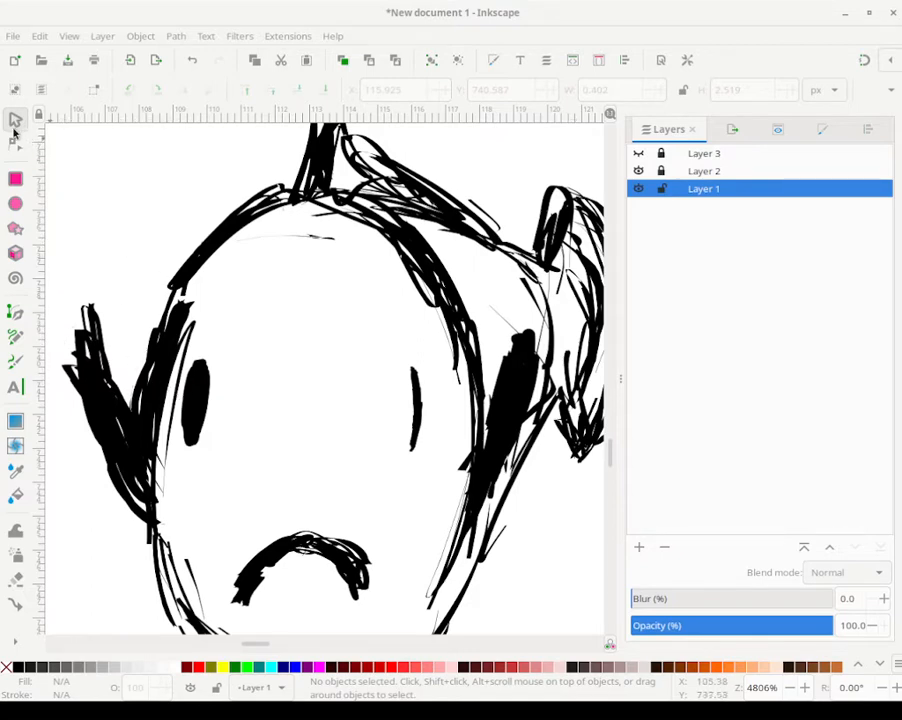
# Step: Dot two small black nostrils above the small fish's mouth with the Calligraphy tool
pyautogui.doubleClick(15, 362)
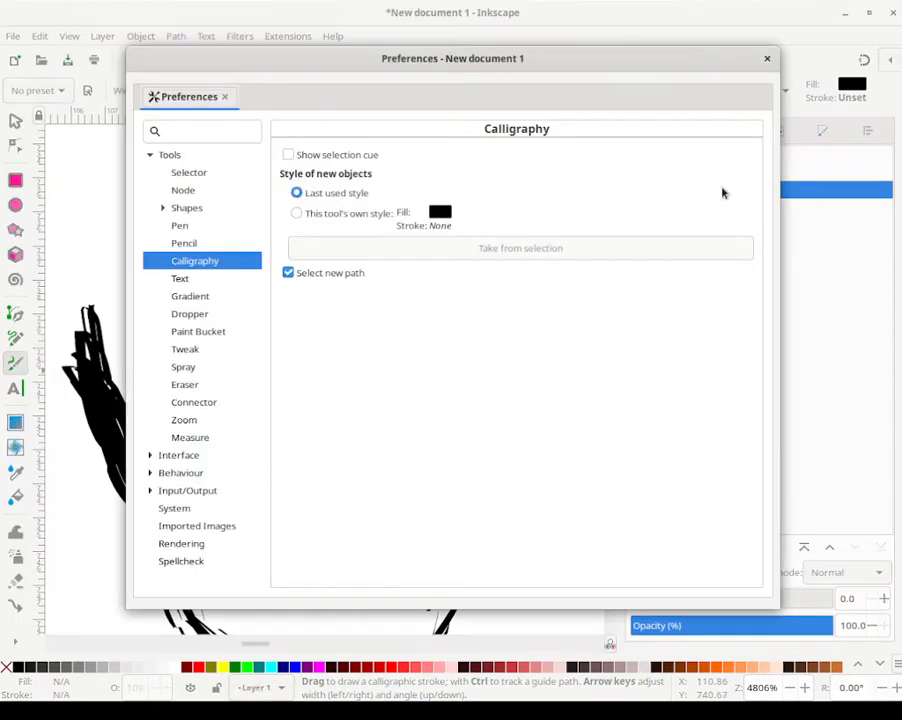
pyautogui.click(766, 60)
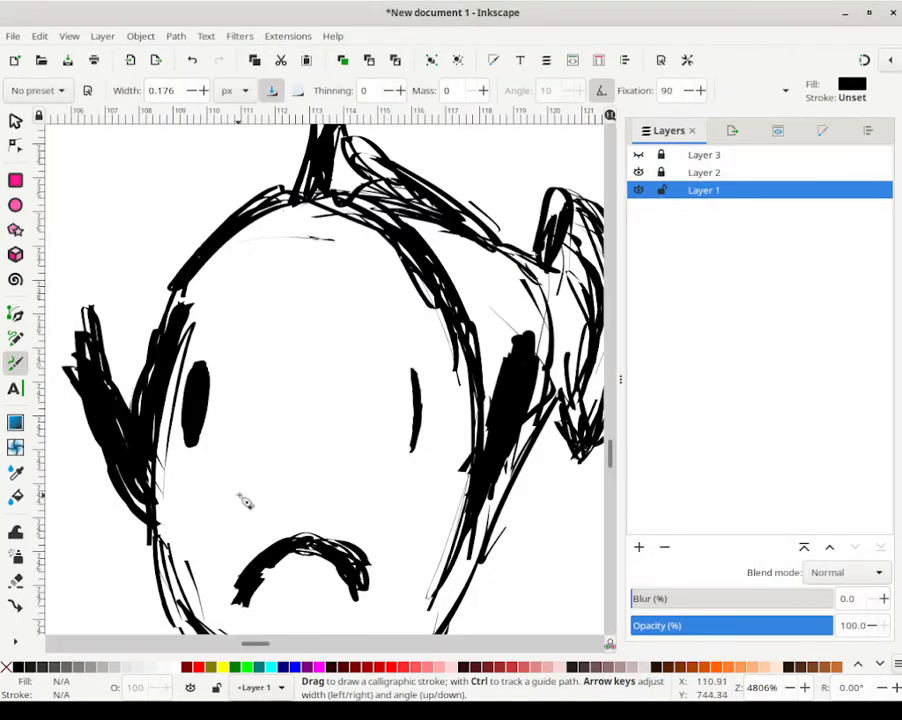
pyautogui.moveTo(262, 502); pyautogui.dragTo(268, 505)
pyautogui.moveTo(346, 507); pyautogui.dragTo(347, 507)
pyautogui.moveTo(260, 506); pyautogui.dragTo(260, 503)
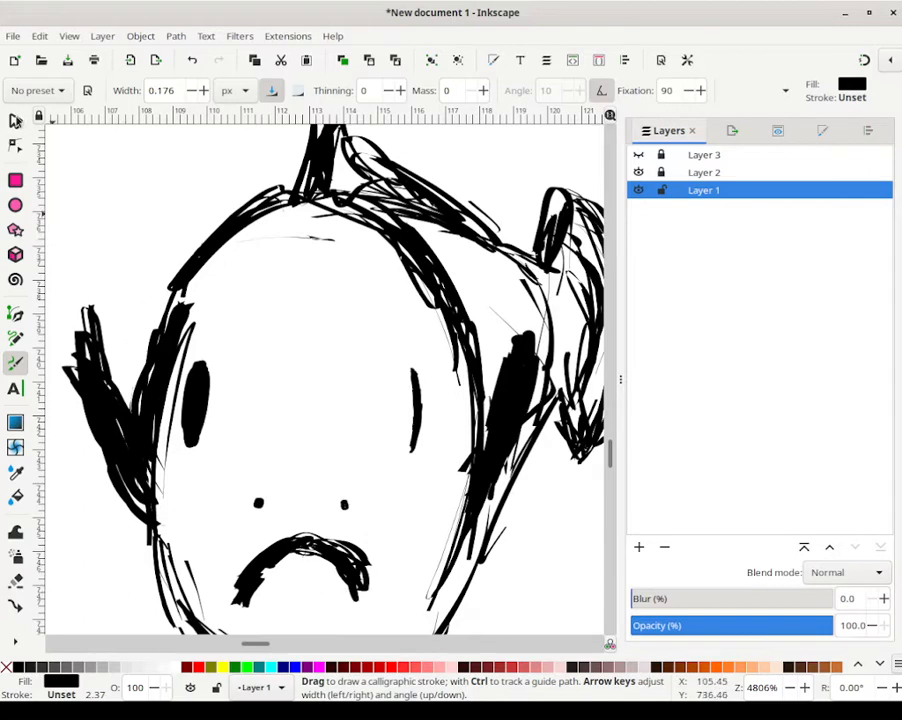
# Step: Select the thick strokes forming the small fish's mouth and delete them
pyautogui.click(15, 120)
pyautogui.click(398, 533)
pyautogui.moveTo(398, 533); pyautogui.dragTo(296, 603)
pyautogui.moveTo(403, 521); pyautogui.dragTo(224, 627)
pyautogui.press('Delete')
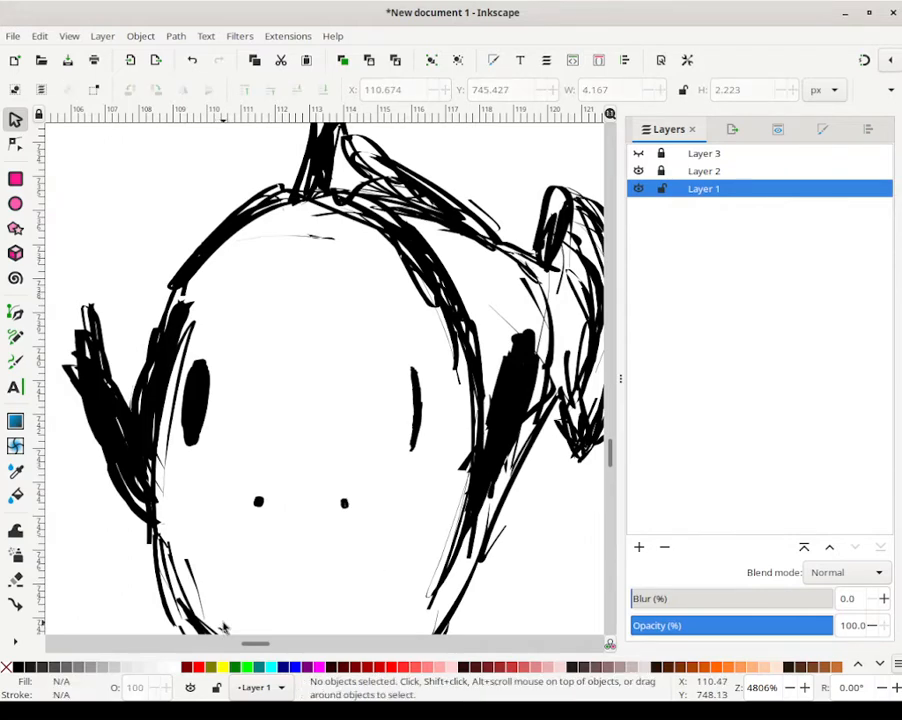
# Step: Redraw the mouth as a single thin downturned arch below the nostrils with the Calligraphy tool
pyautogui.click(15, 361)
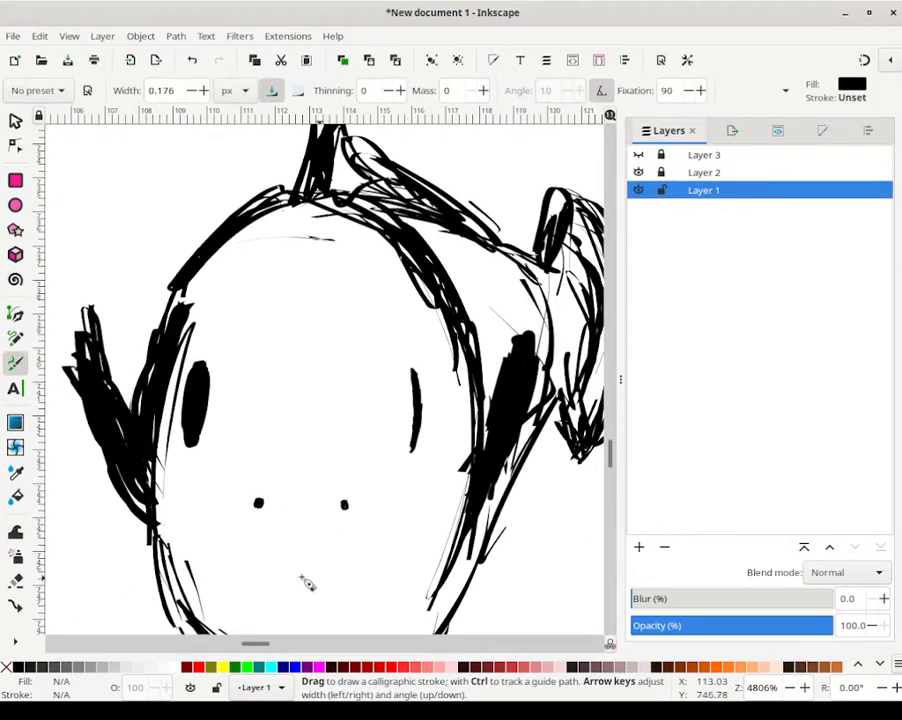
pyautogui.moveTo(257, 602)
pyautogui.mouseDown()
pyautogui.moveTo(281, 559)
pyautogui.moveTo(336, 556)
pyautogui.moveTo(372, 606)
pyautogui.mouseUp()
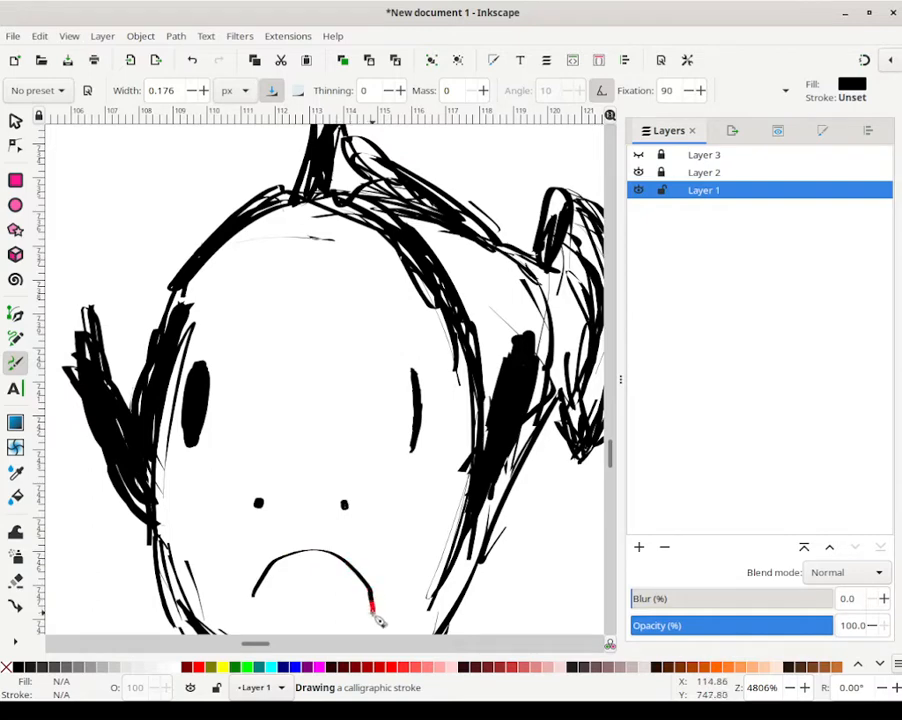
pyautogui.hotkey('ctrl', 'z')
pyautogui.moveTo(253, 590)
pyautogui.mouseDown()
pyautogui.moveTo(278, 553)
pyautogui.moveTo(322, 537)
pyautogui.moveTo(352, 563)
pyautogui.moveTo(366, 606)
pyautogui.mouseUp()
pyautogui.hotkey('ctrl', 'z')
pyautogui.moveTo(250, 592)
pyautogui.mouseDown()
pyautogui.moveTo(272, 557)
pyautogui.moveTo(334, 548)
pyautogui.moveTo(372, 607)
pyautogui.mouseUp()
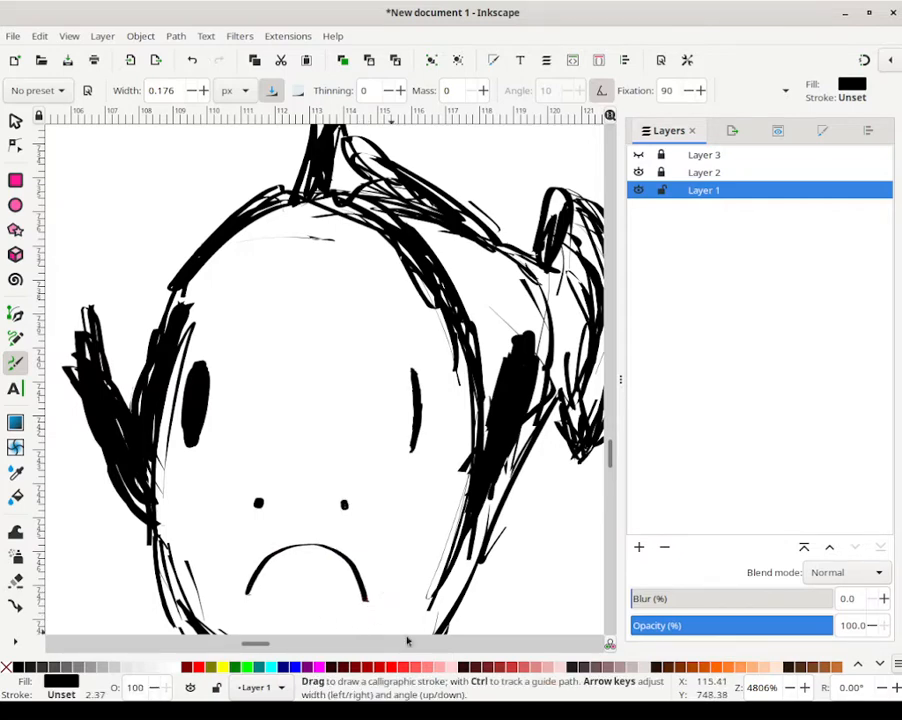
# Step: Widen the small fish's right eye with extra short curved strokes
pyautogui.scroll(-3, 428, 366)
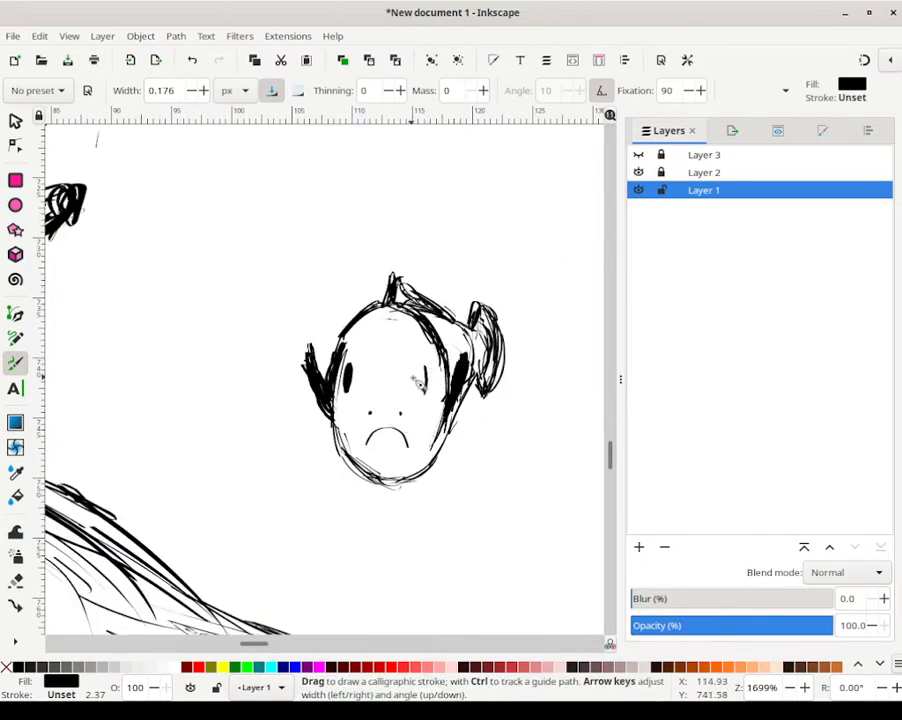
pyautogui.moveTo(432, 403)
pyautogui.mouseDown()
pyautogui.moveTo(433, 378)
pyautogui.moveTo(434, 398)
pyautogui.mouseUp()
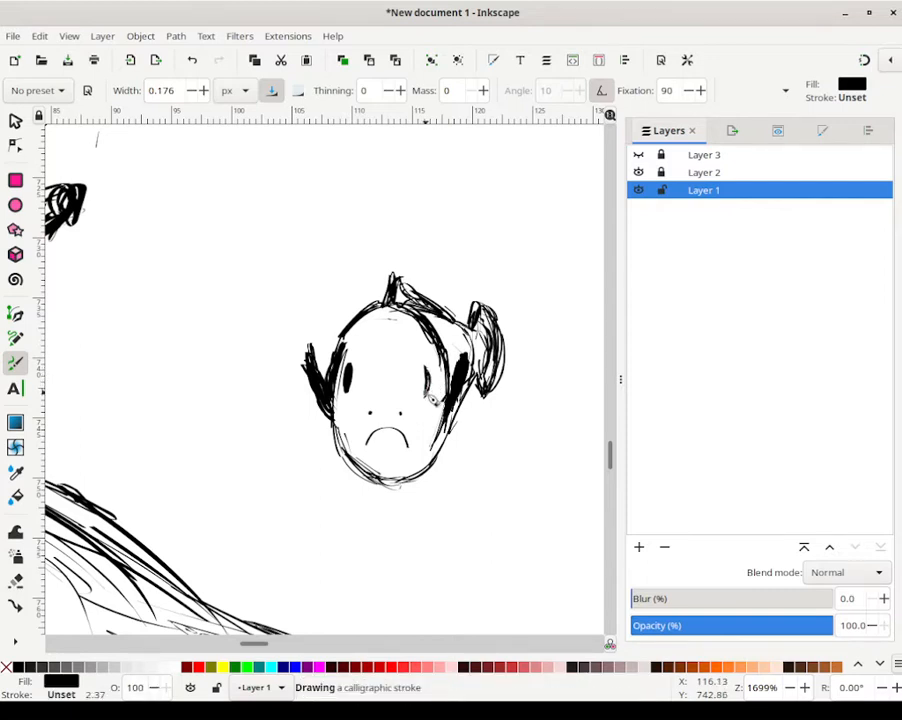
pyautogui.moveTo(431, 386); pyautogui.dragTo(434, 398)
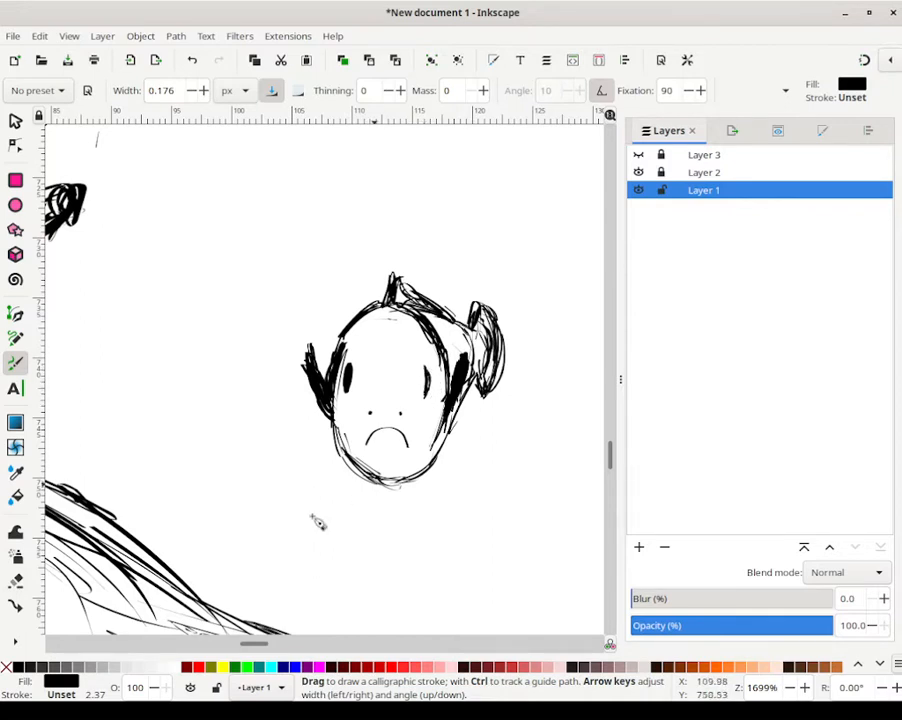
# Step: Reinforce the sides and lower edge of the small fish's outline and add two small fins beneath it
pyautogui.moveTo(368, 399)
pyautogui.mouseDown()
pyautogui.moveTo(379, 393)
pyautogui.moveTo(371, 401)
pyautogui.moveTo(371, 377)
pyautogui.moveTo(348, 344)
pyautogui.moveTo(341, 350)
pyautogui.mouseUp()
pyautogui.moveTo(333, 424)
pyautogui.mouseDown()
pyautogui.moveTo(368, 480)
pyautogui.moveTo(394, 494)
pyautogui.moveTo(392, 486)
pyautogui.moveTo(397, 508)
pyautogui.moveTo(393, 499)
pyautogui.moveTo(406, 493)
pyautogui.moveTo(408, 505)
pyautogui.moveTo(400, 484)
pyautogui.mouseUp()
pyautogui.moveTo(440, 458); pyautogui.dragTo(410, 482)
pyautogui.moveTo(439, 460)
pyautogui.mouseDown()
pyautogui.moveTo(407, 483)
pyautogui.moveTo(415, 484)
pyautogui.mouseUp()
pyautogui.moveTo(466, 430); pyautogui.dragTo(466, 393)
# Step: Darken the small fish's pointed top fin and the ridge along its back with rough, jagged strokes
pyautogui.moveTo(393, 292)
pyautogui.mouseDown()
pyautogui.moveTo(426, 300)
pyautogui.moveTo(410, 289)
pyautogui.moveTo(458, 322)
pyautogui.moveTo(395, 275)
pyautogui.mouseUp()
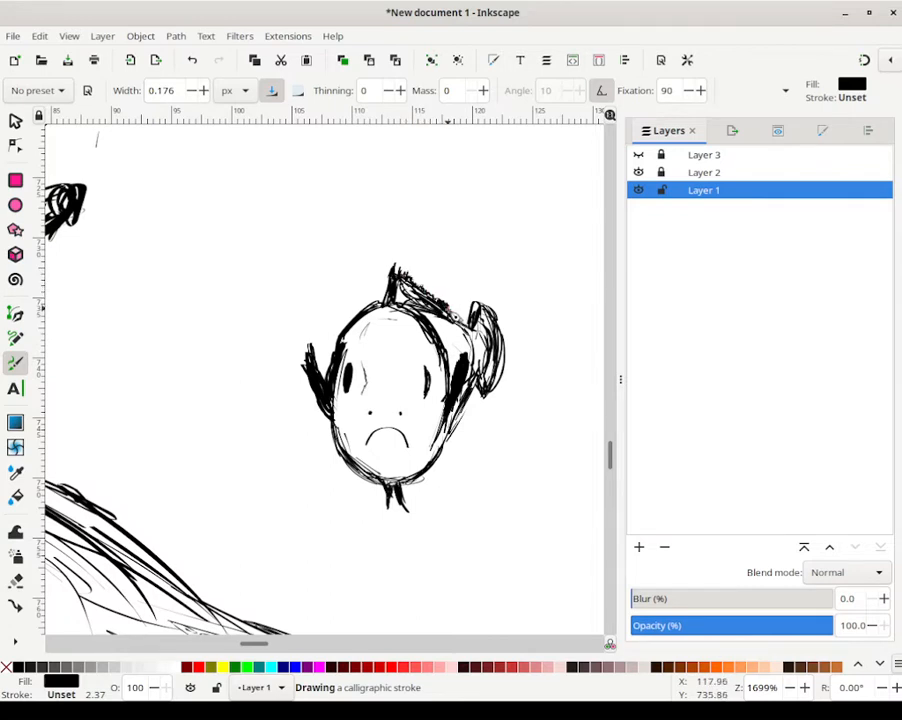
pyautogui.moveTo(453, 316)
pyautogui.mouseDown()
pyautogui.moveTo(444, 308)
pyautogui.moveTo(448, 315)
pyautogui.mouseUp()
pyautogui.moveTo(395, 279); pyautogui.dragTo(393, 276)
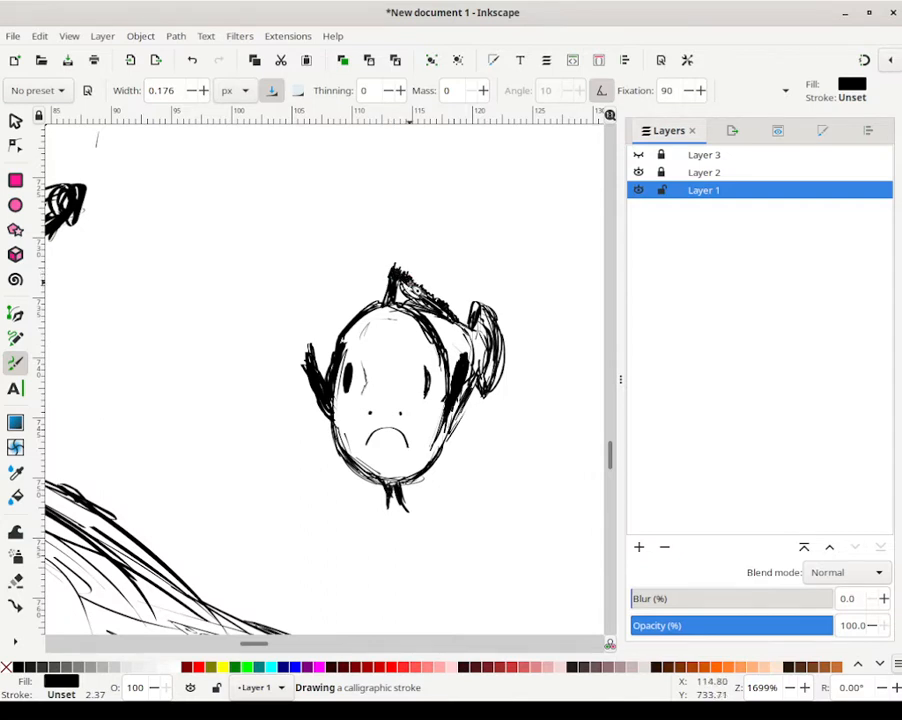
pyautogui.moveTo(426, 290); pyautogui.dragTo(390, 283)
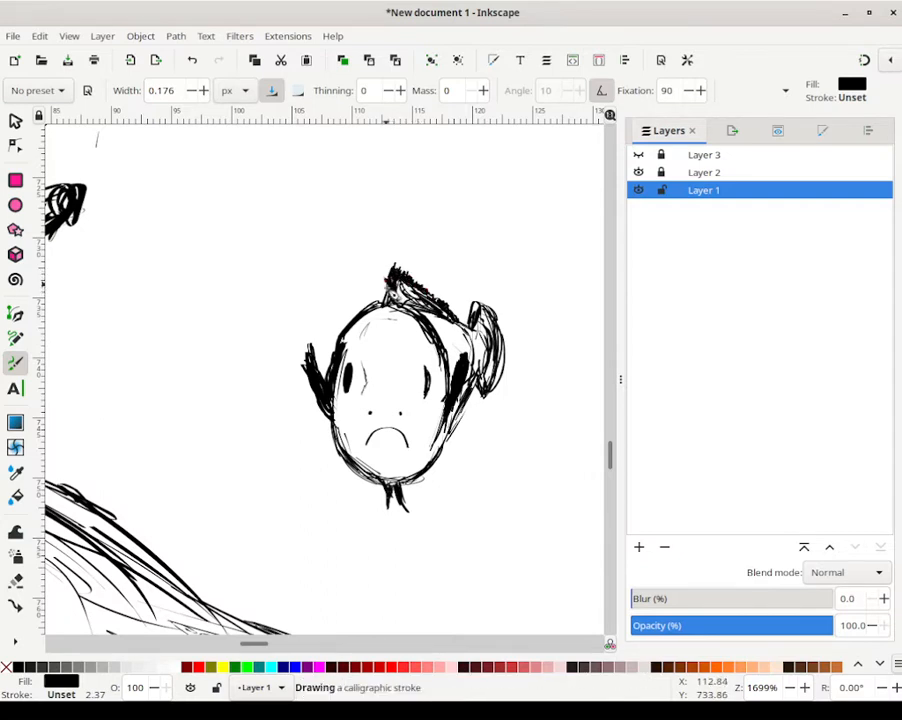
pyautogui.moveTo(386, 289)
pyautogui.mouseDown()
pyautogui.moveTo(393, 325)
pyautogui.moveTo(427, 324)
pyautogui.mouseUp()
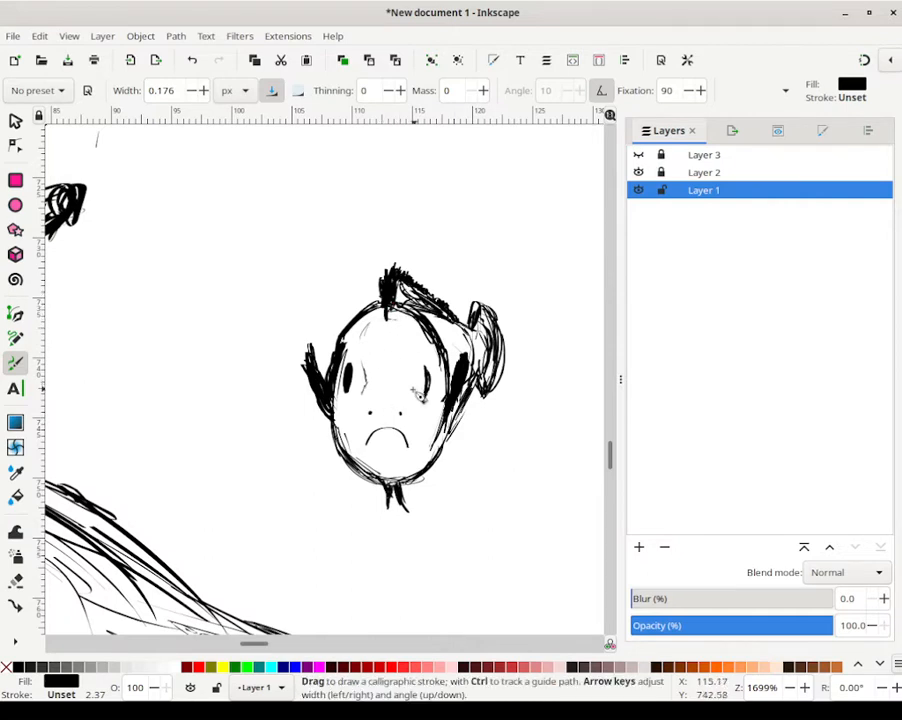
# Step: Add fine texture strokes around both eyes and on the cheeks and upper forehead of the small fish
pyautogui.moveTo(411, 401); pyautogui.dragTo(407, 379)
pyautogui.moveTo(406, 380)
pyautogui.mouseDown()
pyautogui.moveTo(413, 358)
pyautogui.moveTo(414, 394)
pyautogui.moveTo(412, 382)
pyautogui.moveTo(369, 376)
pyautogui.moveTo(364, 361)
pyautogui.mouseUp()
pyautogui.moveTo(365, 366)
pyautogui.mouseDown()
pyautogui.moveTo(362, 352)
pyautogui.moveTo(415, 358)
pyautogui.moveTo(426, 392)
pyautogui.mouseUp()
pyautogui.moveTo(358, 393); pyautogui.dragTo(365, 407)
pyautogui.moveTo(425, 405)
pyautogui.mouseDown()
pyautogui.moveTo(429, 419)
pyautogui.moveTo(420, 396)
pyautogui.moveTo(424, 434)
pyautogui.mouseUp()
pyautogui.moveTo(345, 432); pyautogui.dragTo(354, 418)
pyautogui.moveTo(353, 426); pyautogui.dragTo(353, 440)
pyautogui.moveTo(424, 430); pyautogui.dragTo(433, 404)
pyautogui.moveTo(434, 414); pyautogui.dragTo(424, 428)
pyautogui.moveTo(343, 409); pyautogui.dragTo(343, 418)
pyautogui.moveTo(349, 417); pyautogui.dragTo(352, 414)
pyautogui.moveTo(356, 358)
pyautogui.mouseDown()
pyautogui.moveTo(354, 366)
pyautogui.moveTo(346, 356)
pyautogui.moveTo(356, 350)
pyautogui.moveTo(357, 360)
pyautogui.mouseUp()
pyautogui.moveTo(352, 350); pyautogui.dragTo(354, 332)
pyautogui.moveTo(361, 334)
pyautogui.mouseDown()
pyautogui.moveTo(413, 341)
pyautogui.moveTo(388, 363)
pyautogui.moveTo(395, 334)
pyautogui.moveTo(425, 340)
pyautogui.moveTo(422, 355)
pyautogui.moveTo(449, 398)
pyautogui.mouseUp()
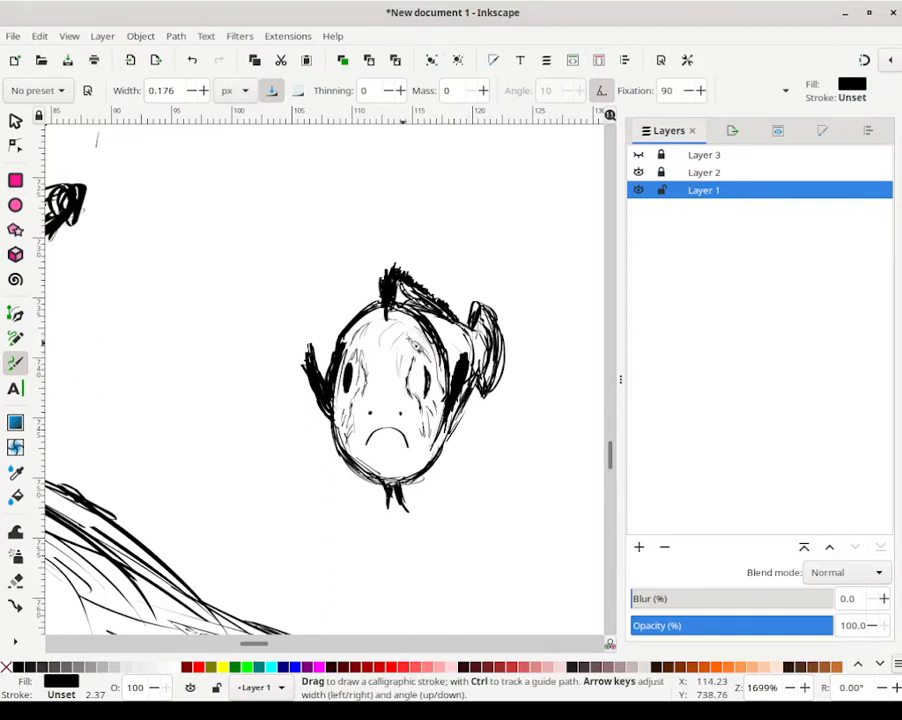
# Step: Shade the middle of the forehead, the area around the mouth and the chin with light hatching strokes
pyautogui.moveTo(383, 336)
pyautogui.mouseDown()
pyautogui.moveTo(374, 356)
pyautogui.moveTo(397, 326)
pyautogui.moveTo(379, 389)
pyautogui.moveTo(390, 341)
pyautogui.moveTo(391, 362)
pyautogui.mouseUp()
pyautogui.moveTo(421, 448)
pyautogui.mouseDown()
pyautogui.moveTo(418, 456)
pyautogui.moveTo(372, 445)
pyautogui.moveTo(373, 458)
pyautogui.moveTo(407, 449)
pyautogui.moveTo(390, 433)
pyautogui.moveTo(402, 453)
pyautogui.moveTo(396, 436)
pyautogui.moveTo(404, 446)
pyautogui.mouseUp()
pyautogui.moveTo(403, 444)
pyautogui.mouseDown()
pyautogui.moveTo(423, 470)
pyautogui.moveTo(437, 453)
pyautogui.moveTo(395, 482)
pyautogui.moveTo(421, 465)
pyautogui.mouseUp()
pyautogui.moveTo(413, 456); pyautogui.dragTo(412, 466)
pyautogui.moveTo(352, 440)
pyautogui.mouseDown()
pyautogui.moveTo(372, 467)
pyautogui.moveTo(364, 433)
pyautogui.moveTo(410, 437)
pyautogui.moveTo(373, 422)
pyautogui.moveTo(408, 433)
pyautogui.moveTo(376, 431)
pyautogui.moveTo(407, 429)
pyautogui.moveTo(412, 440)
pyautogui.moveTo(392, 434)
pyautogui.mouseUp()
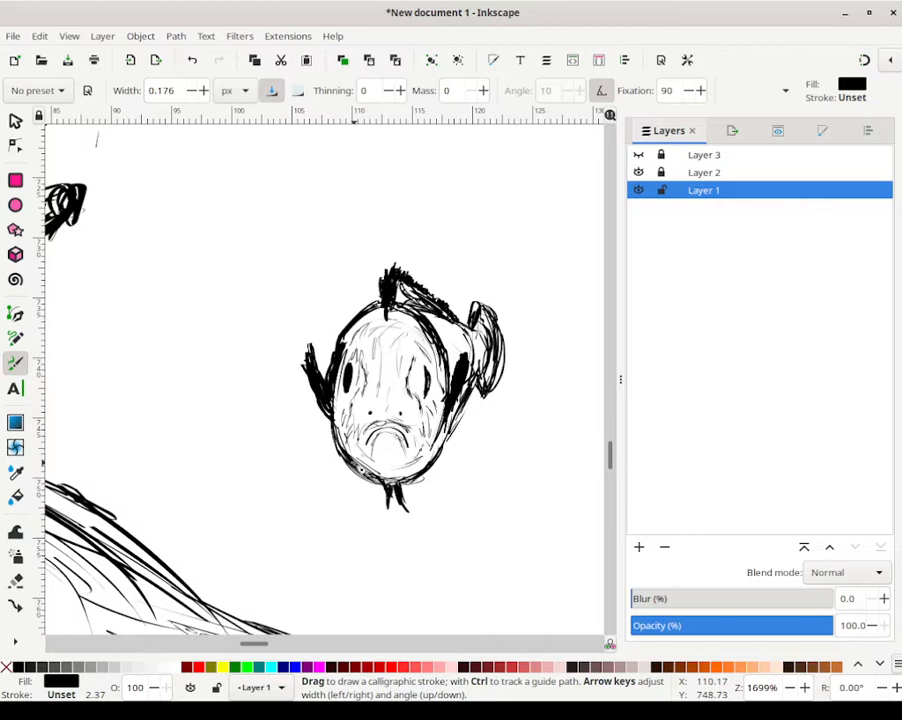
pyautogui.moveTo(359, 416)
pyautogui.mouseDown()
pyautogui.moveTo(375, 369)
pyautogui.moveTo(383, 387)
pyautogui.moveTo(345, 401)
pyautogui.mouseUp()
pyautogui.moveTo(407, 396); pyautogui.dragTo(399, 408)
pyautogui.moveTo(384, 399)
pyautogui.mouseDown()
pyautogui.moveTo(390, 384)
pyautogui.moveTo(413, 406)
pyautogui.moveTo(412, 365)
pyautogui.moveTo(381, 385)
pyautogui.moveTo(378, 344)
pyautogui.moveTo(410, 343)
pyautogui.moveTo(411, 335)
pyautogui.moveTo(374, 328)
pyautogui.moveTo(351, 336)
pyautogui.moveTo(344, 351)
pyautogui.moveTo(405, 359)
pyautogui.moveTo(461, 386)
pyautogui.moveTo(463, 358)
pyautogui.moveTo(444, 398)
pyautogui.mouseUp()
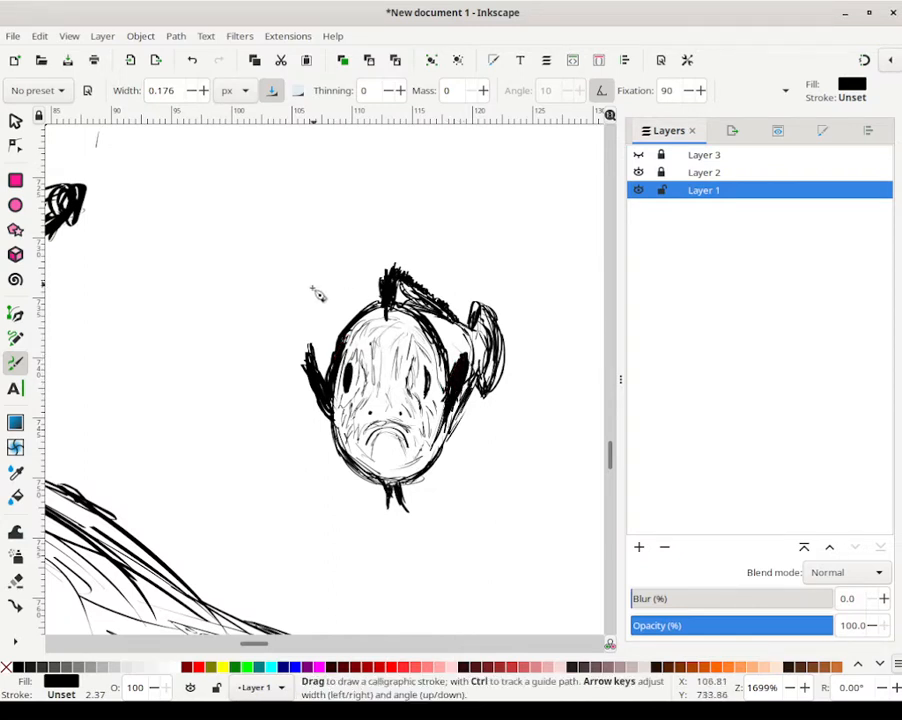
# Step: Fill the small fish's left side fin with black and thicken its downturned mouth with heavier strokes
pyautogui.moveTo(308, 358)
pyautogui.mouseDown()
pyautogui.moveTo(320, 372)
pyautogui.moveTo(320, 362)
pyautogui.moveTo(311, 372)
pyautogui.moveTo(304, 364)
pyautogui.moveTo(326, 392)
pyautogui.mouseUp()
pyautogui.moveTo(376, 436); pyautogui.dragTo(371, 453)
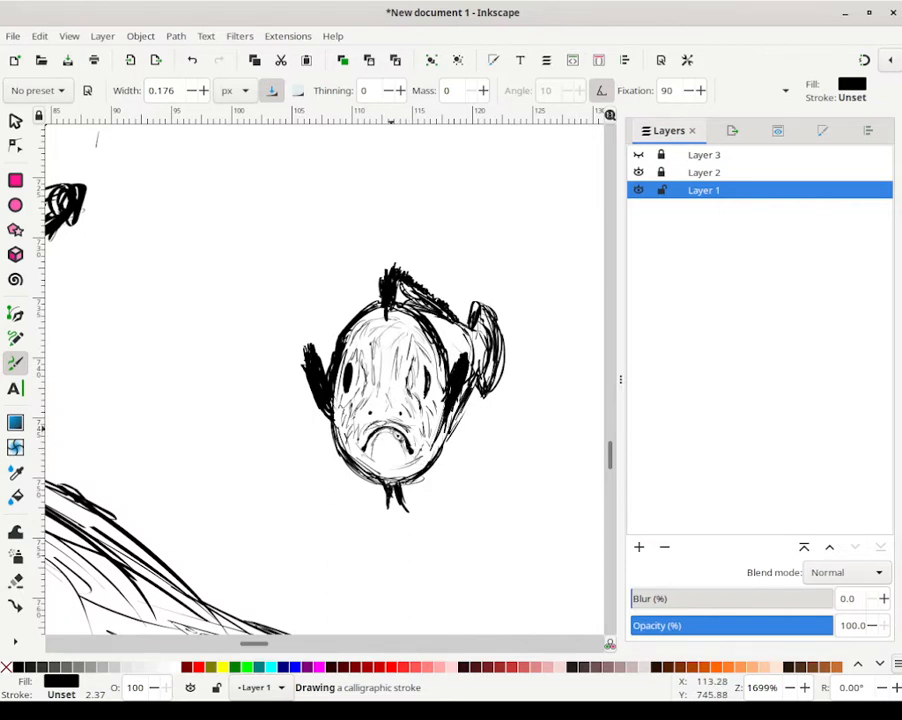
pyautogui.moveTo(398, 432); pyautogui.dragTo(366, 436)
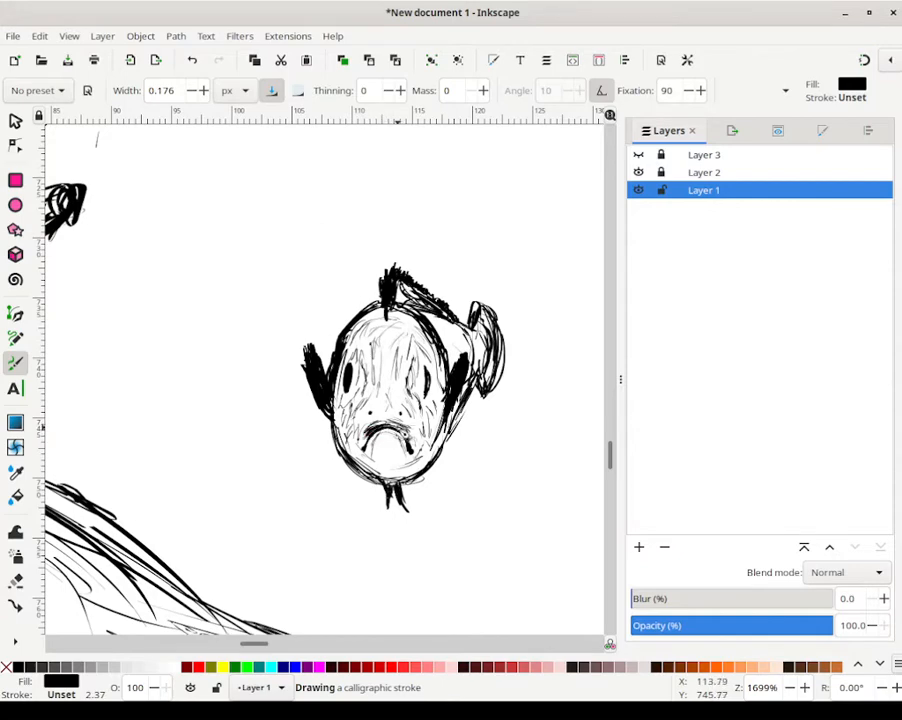
pyautogui.moveTo(396, 427)
pyautogui.mouseDown()
pyautogui.moveTo(406, 440)
pyautogui.moveTo(361, 441)
pyautogui.moveTo(422, 453)
pyautogui.mouseUp()
pyautogui.moveTo(367, 446); pyautogui.dragTo(411, 446)
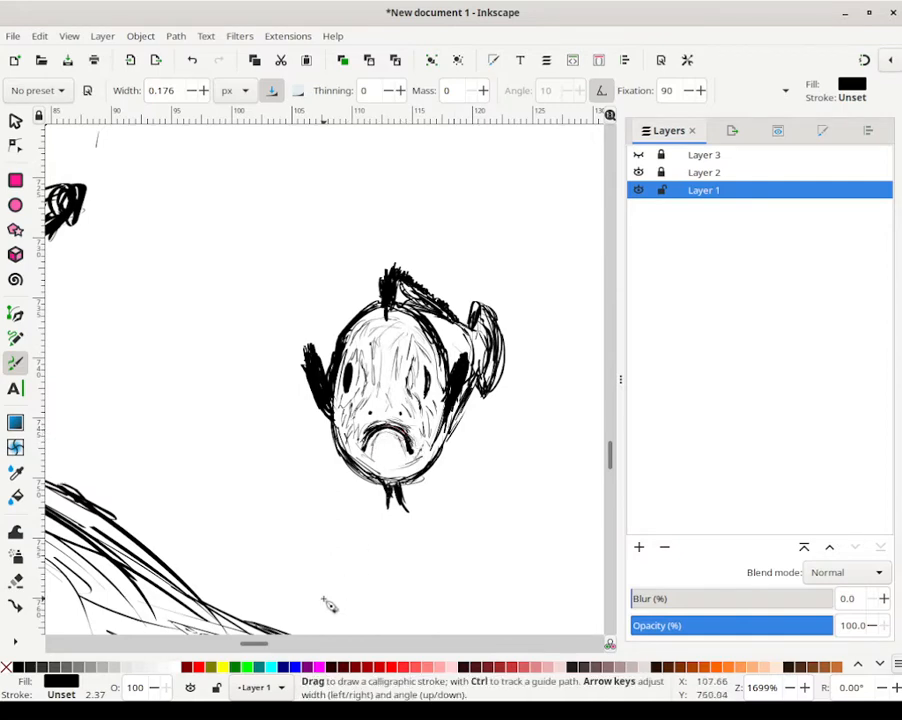
# Step: Deselect the drawn strokes, then make Layer 3 visible and unlock it
pyautogui.scroll(-5, 360, 475)
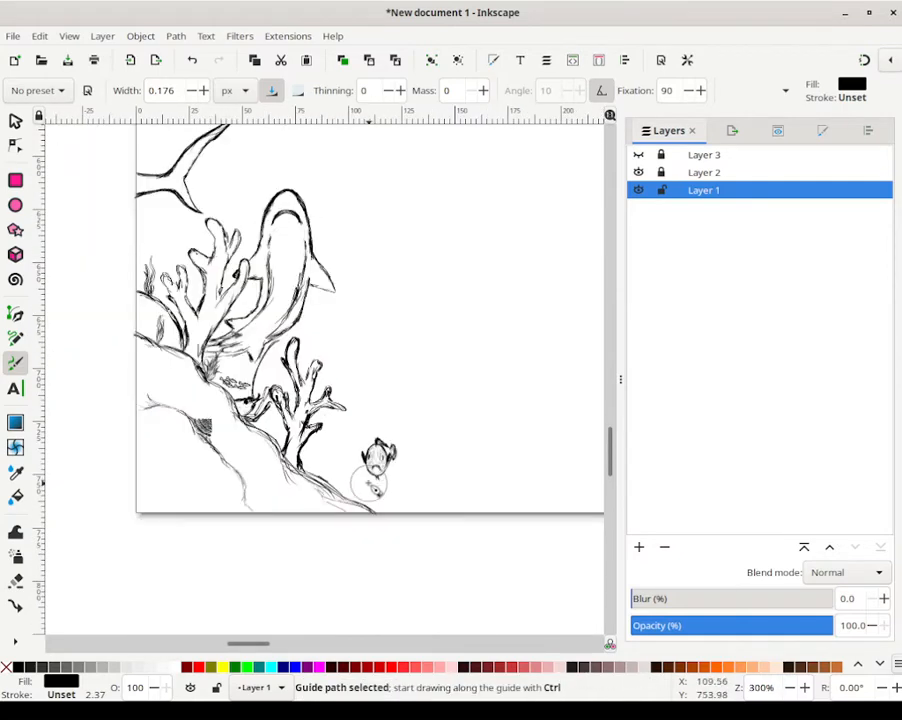
pyautogui.scroll(-4, 372, 485)
pyautogui.scroll(4, 380, 442)
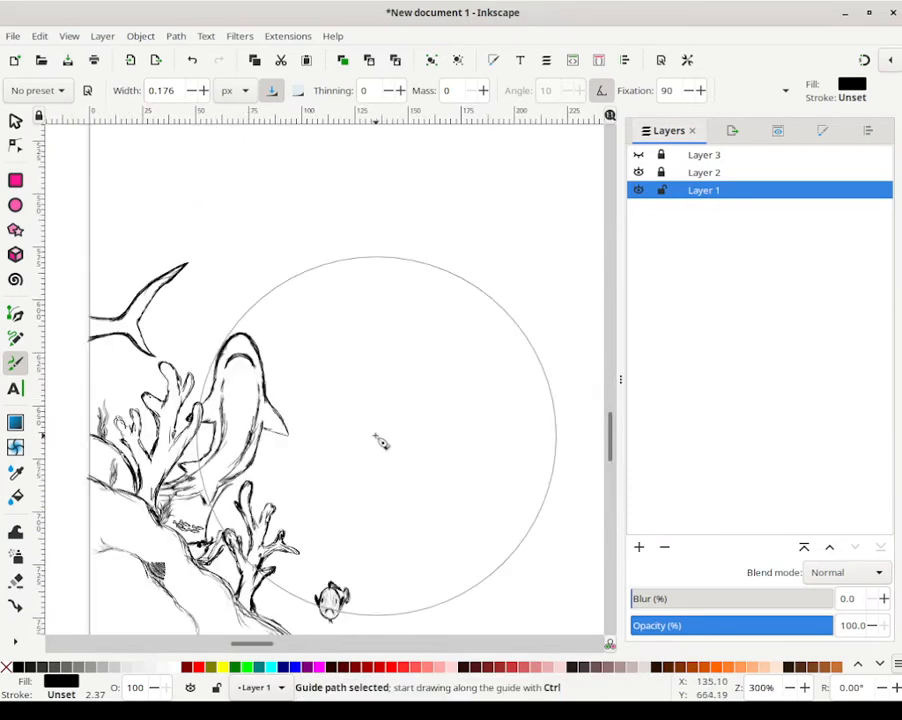
pyautogui.scroll(-2, 380, 442)
pyautogui.press('Escape')
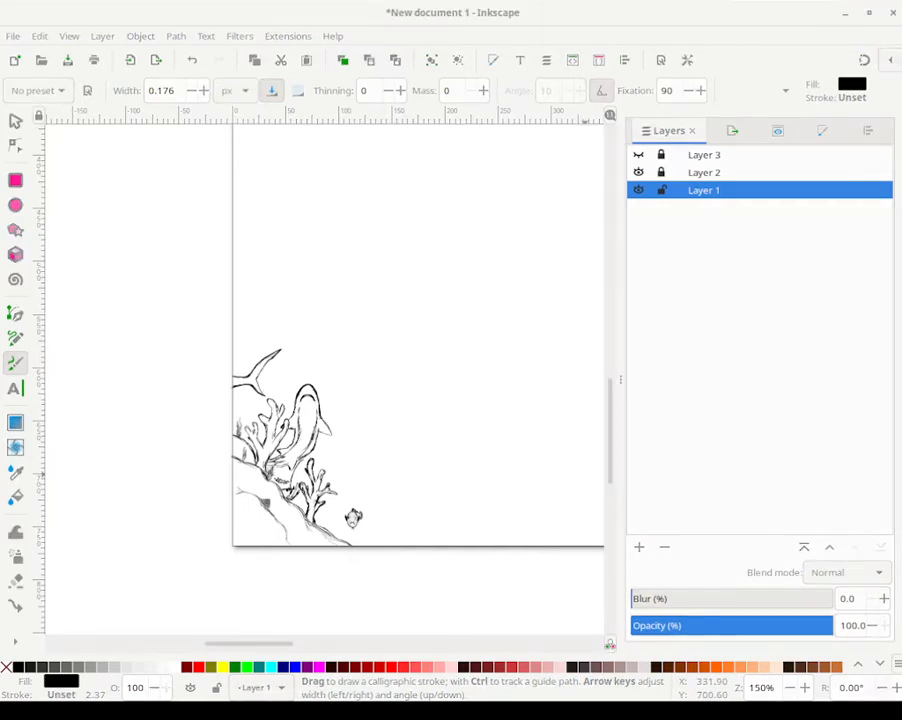
pyautogui.click(639, 156)
pyautogui.click(639, 156)
pyautogui.click(639, 156)
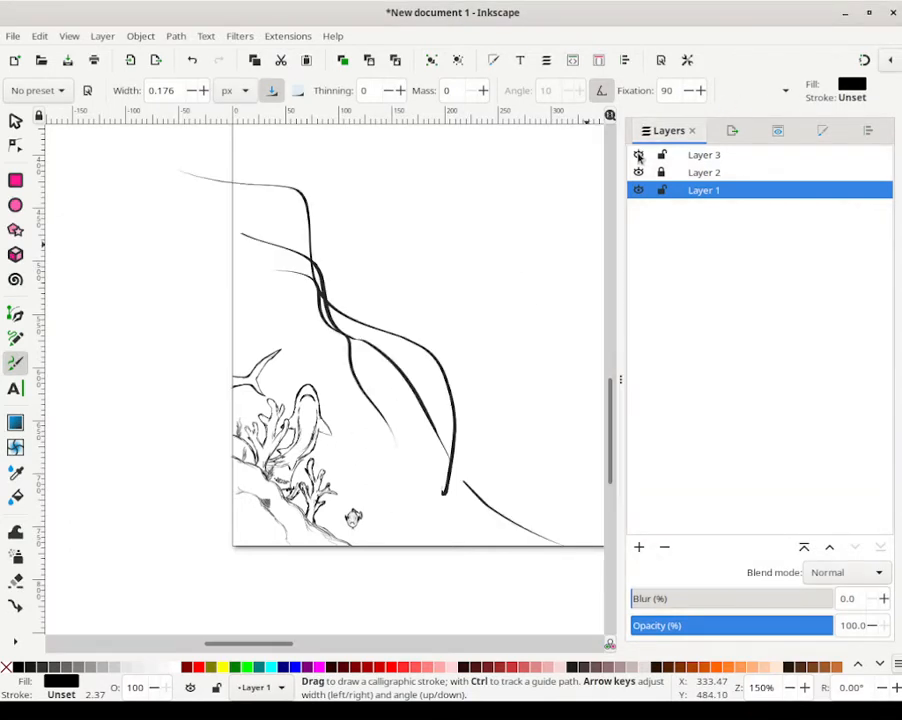
# Step: Hide Layer 3 again and lock it, keeping Layer 1 as the active drawing layer
pyautogui.click(639, 156)
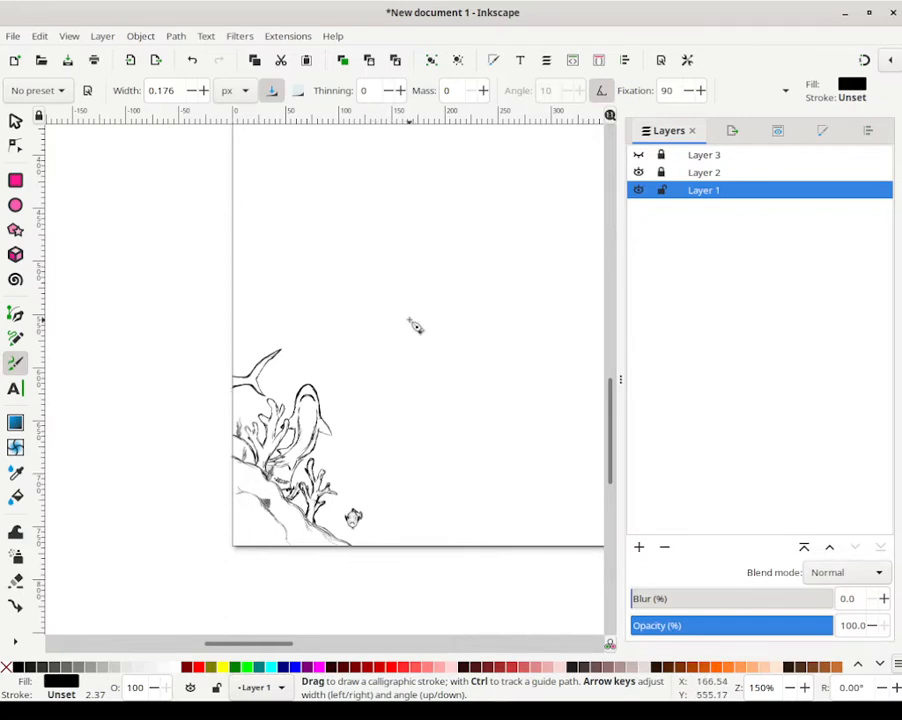
# Step: Rotate the canvas to about 64° and start a calligraphic stroke in the empty space between the rocks and the small fish
pyautogui.scroll(2, 400, 420)
pyautogui.keyDown('ctrl'); pyautogui.scroll(1, 360, 538); pyautogui.keyUp('ctrl')
pyautogui.keyDown('ctrl'); pyautogui.scroll(3, 358, 548); pyautogui.keyUp('ctrl')
pyautogui.scroll(-3, 368, 553)
pyautogui.scroll(-3, 358, 521)
pyautogui.keyDown('ctrl'); pyautogui.scroll(1, 352, 475); pyautogui.keyUp('ctrl')
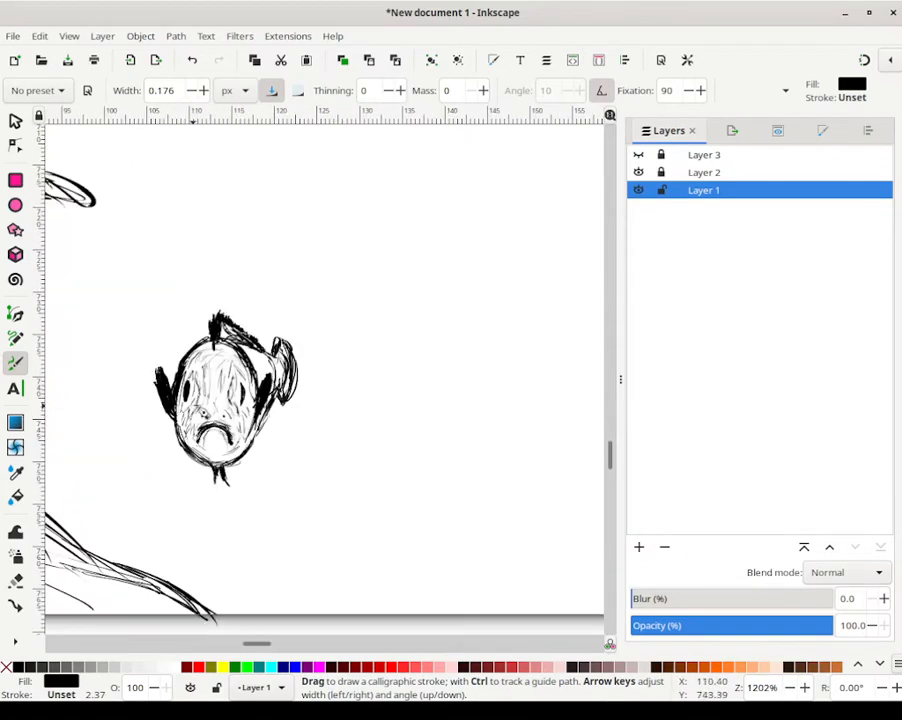
pyautogui.hscroll(-2, 197, 449)
pyautogui.scroll(1, 265, 473)
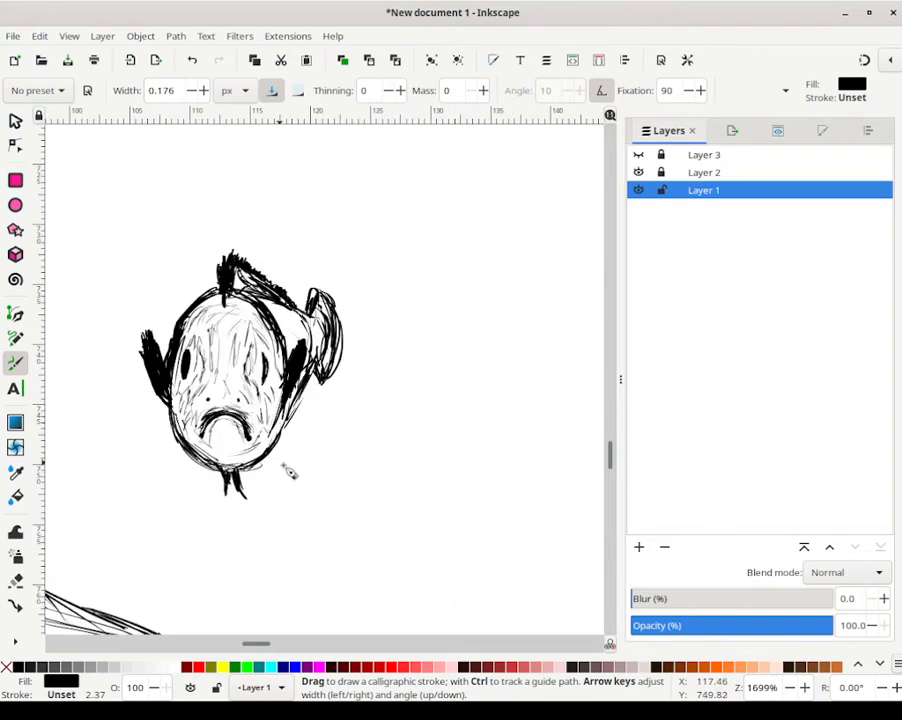
pyautogui.hscroll(-5, 278, 464)
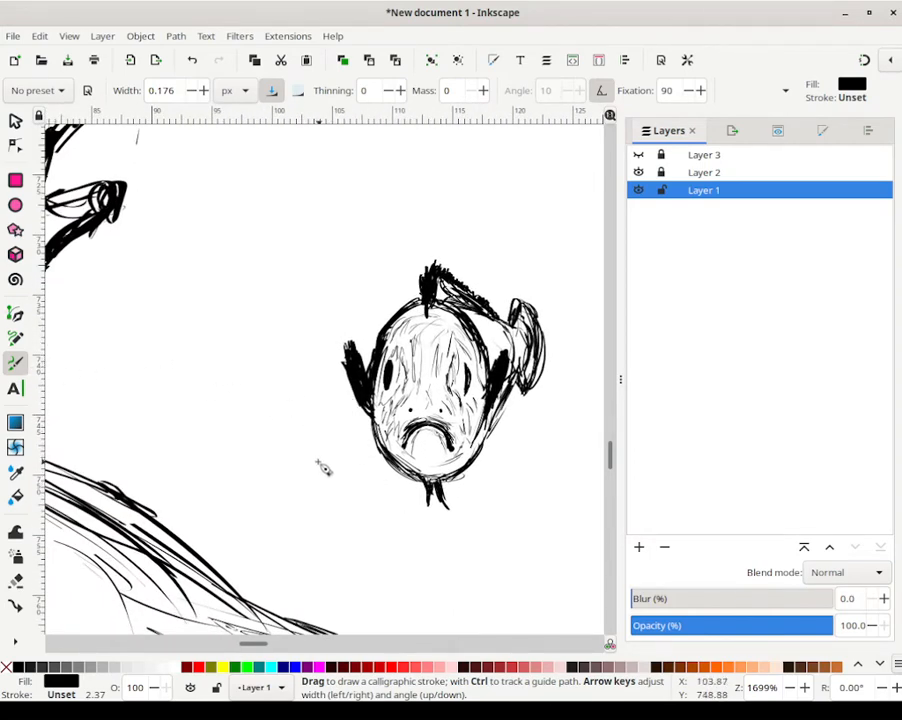
pyautogui.moveTo(323, 503); pyautogui.dragTo(332, 494)
pyautogui.hotkey('ctrl', 'z')
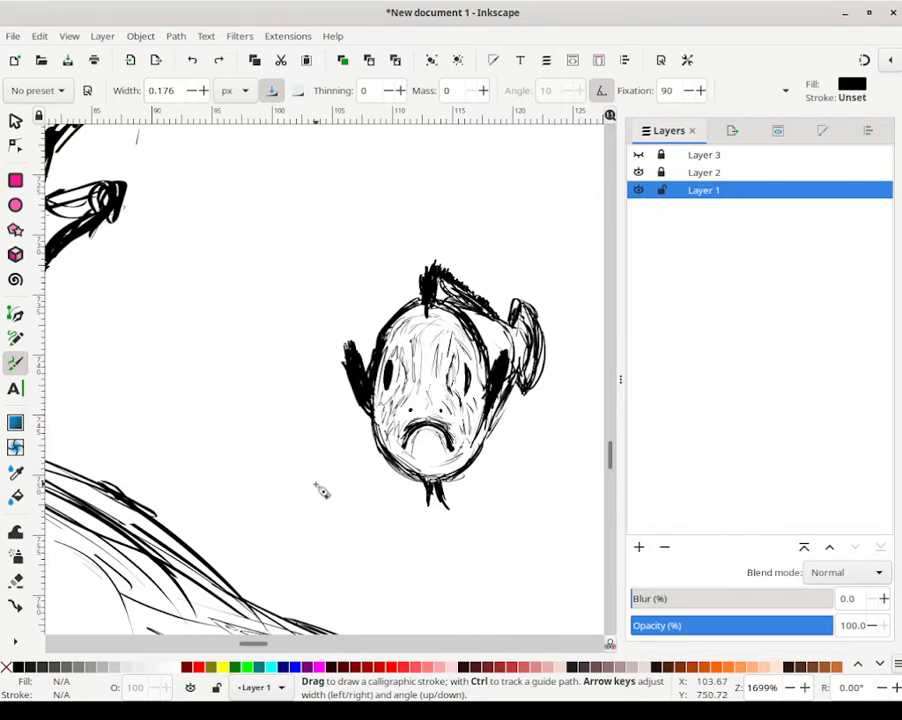
pyautogui.moveTo(346, 456); pyautogui.dragTo(262, 409)
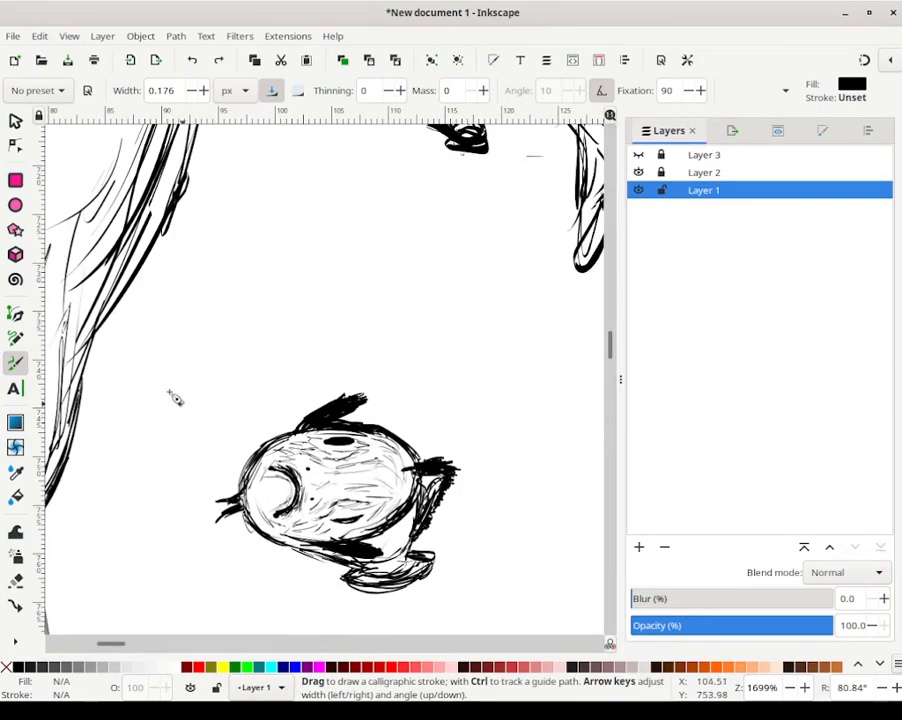
pyautogui.moveTo(214, 360)
pyautogui.mouseDown()
pyautogui.moveTo(250, 408)
pyautogui.moveTo(234, 428)
pyautogui.moveTo(264, 419)
pyautogui.moveTo(223, 443)
pyautogui.moveTo(258, 435)
pyautogui.moveTo(368, 495)
pyautogui.moveTo(343, 500)
pyautogui.mouseUp()
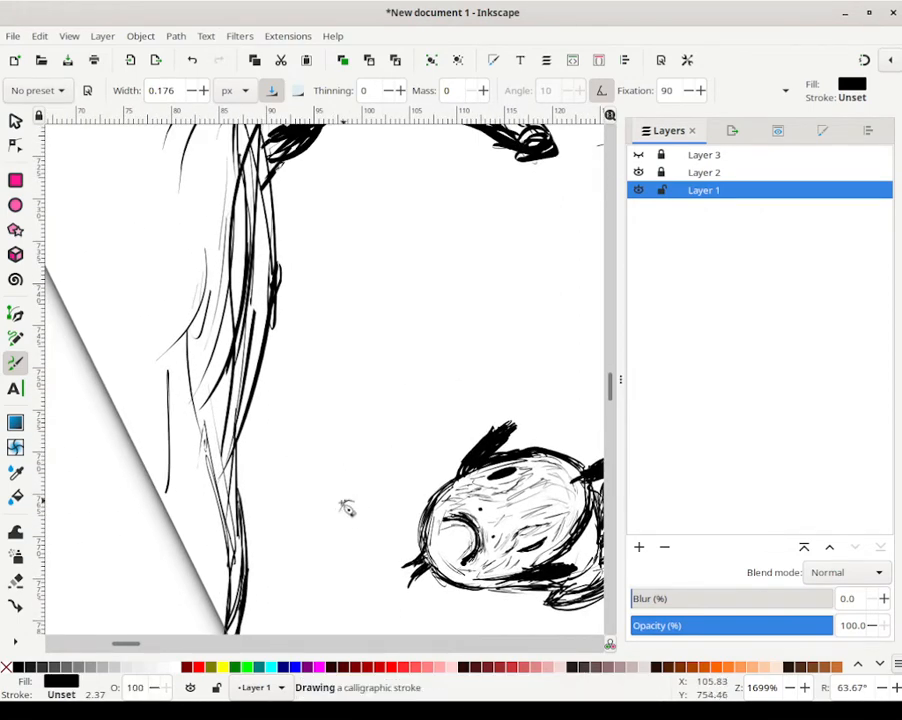
# Step: Undo the last strokes and draw a downturned mouth arc beside the existing fish with the Calligraphy tool
pyautogui.hotkey('ctrl', 'z')
pyautogui.hotkey('ctrl', 'z')
pyautogui.hotkey('ctrl', 'z')
pyautogui.moveTo(338, 513)
pyautogui.mouseDown()
pyautogui.moveTo(340, 523)
pyautogui.moveTo(369, 516)
pyautogui.mouseUp()
pyautogui.hotkey('ctrl', 'z')
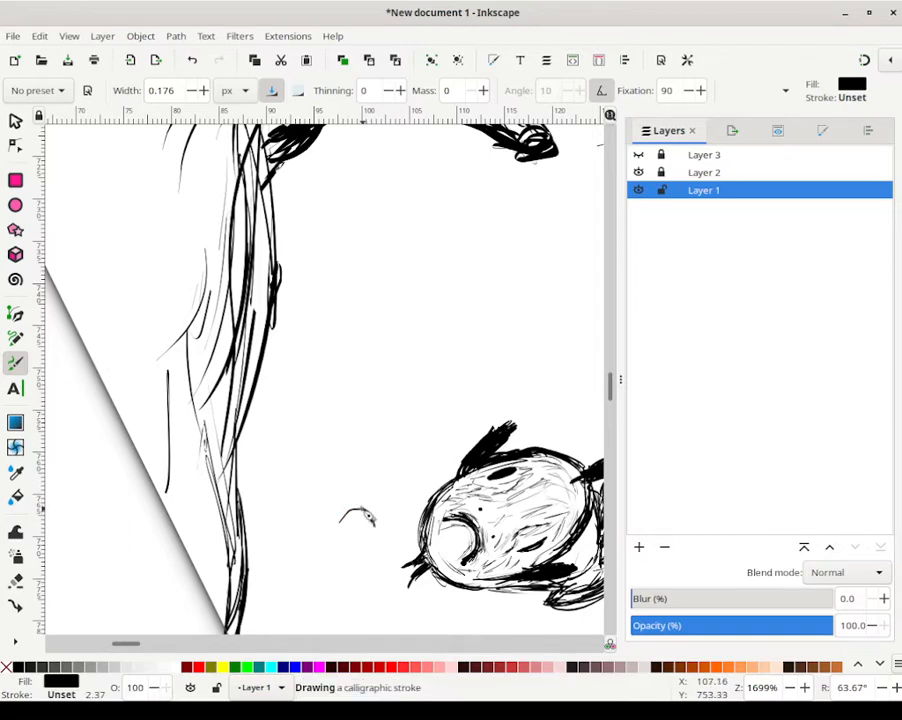
pyautogui.moveTo(339, 522)
pyautogui.mouseDown()
pyautogui.moveTo(350, 512)
pyautogui.moveTo(375, 525)
pyautogui.mouseUp()
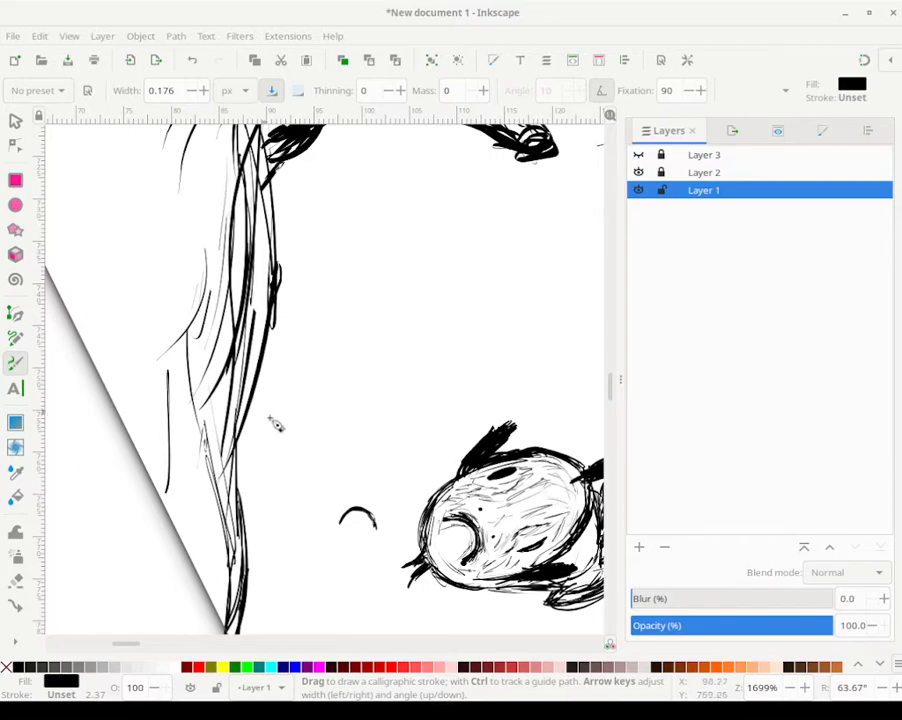
# Step: Draw two narrow, filled vertical eyes above the new fish's frowning mouth
pyautogui.click(341, 487)
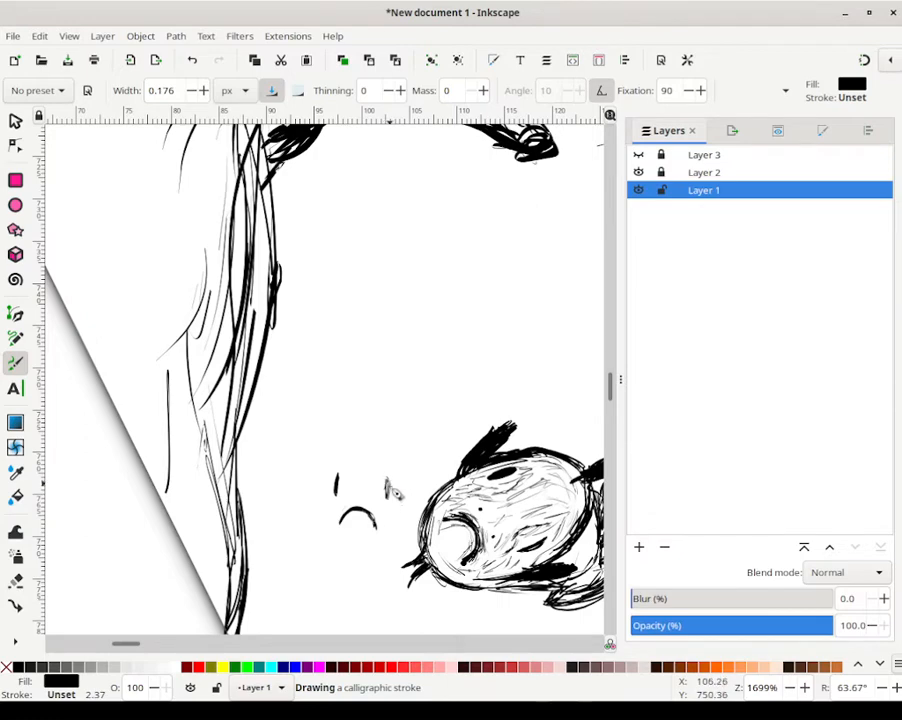
pyautogui.moveTo(392, 487); pyautogui.dragTo(389, 495)
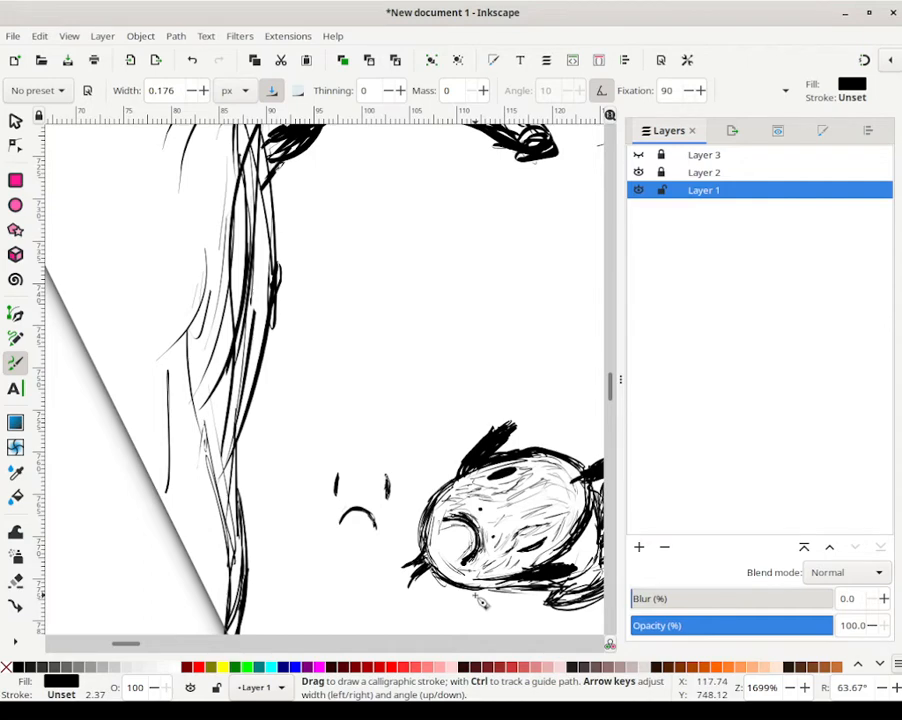
pyautogui.moveTo(336, 481); pyautogui.dragTo(340, 486)
# Step: Sketch the rounded face outline around the eyes and mouth, and add a jagged dorsal fin running back toward the neighbouring fish
pyautogui.moveTo(399, 501)
pyautogui.mouseDown()
pyautogui.moveTo(340, 483)
pyautogui.moveTo(347, 447)
pyautogui.moveTo(318, 482)
pyautogui.moveTo(313, 531)
pyautogui.moveTo(333, 571)
pyautogui.moveTo(322, 565)
pyautogui.moveTo(334, 608)
pyautogui.moveTo(332, 587)
pyautogui.moveTo(343, 584)
pyautogui.moveTo(335, 580)
pyautogui.moveTo(400, 580)
pyautogui.moveTo(417, 517)
pyautogui.mouseUp()
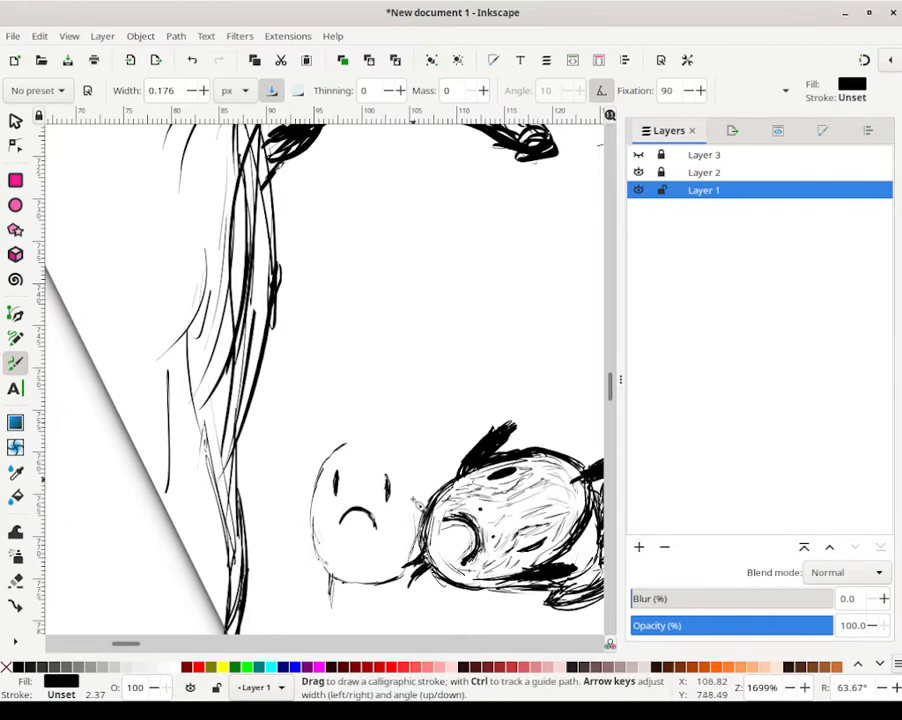
pyautogui.moveTo(346, 441)
pyautogui.mouseDown()
pyautogui.moveTo(385, 433)
pyautogui.moveTo(365, 441)
pyautogui.moveTo(374, 432)
pyautogui.mouseUp()
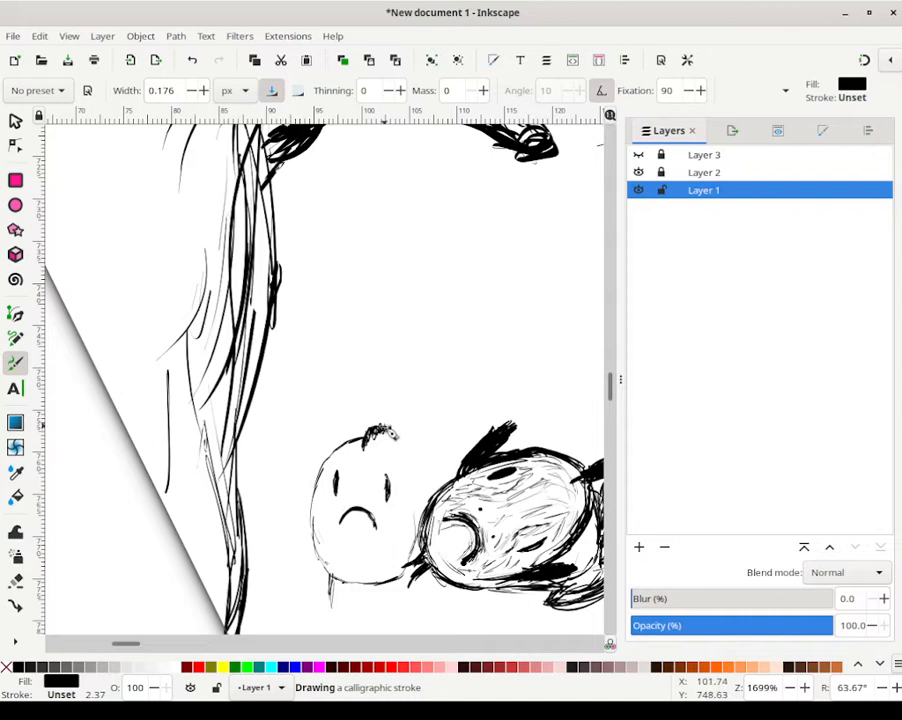
pyautogui.moveTo(415, 442)
pyautogui.mouseDown()
pyautogui.moveTo(432, 447)
pyautogui.moveTo(377, 452)
pyautogui.moveTo(404, 463)
pyautogui.moveTo(425, 455)
pyautogui.moveTo(398, 455)
pyautogui.moveTo(420, 450)
pyautogui.moveTo(446, 456)
pyautogui.mouseUp()
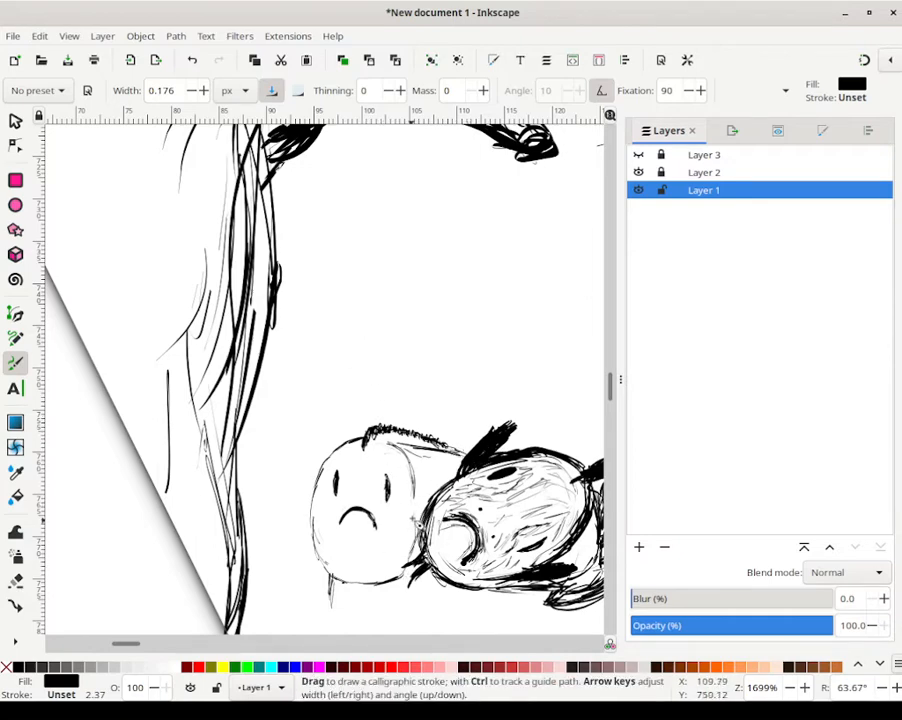
# Step: Thicken the new fish's face outline with repeated strokes and darken the small fins beneath the body
pyautogui.moveTo(422, 521); pyautogui.dragTo(412, 508)
pyautogui.moveTo(396, 456)
pyautogui.mouseDown()
pyautogui.moveTo(357, 452)
pyautogui.moveTo(368, 446)
pyautogui.moveTo(323, 458)
pyautogui.moveTo(326, 465)
pyautogui.moveTo(348, 451)
pyautogui.moveTo(327, 476)
pyautogui.moveTo(334, 449)
pyautogui.moveTo(322, 546)
pyautogui.moveTo(320, 516)
pyautogui.moveTo(330, 565)
pyautogui.mouseUp()
pyautogui.moveTo(374, 601)
pyautogui.mouseDown()
pyautogui.moveTo(391, 631)
pyautogui.moveTo(384, 613)
pyautogui.moveTo(392, 631)
pyautogui.moveTo(362, 588)
pyautogui.mouseUp()
pyautogui.moveTo(360, 588)
pyautogui.mouseDown()
pyautogui.moveTo(341, 580)
pyautogui.moveTo(378, 591)
pyautogui.moveTo(397, 582)
pyautogui.moveTo(419, 540)
pyautogui.mouseUp()
pyautogui.moveTo(421, 513)
pyautogui.mouseDown()
pyautogui.moveTo(412, 468)
pyautogui.moveTo(420, 481)
pyautogui.moveTo(383, 457)
pyautogui.mouseUp()
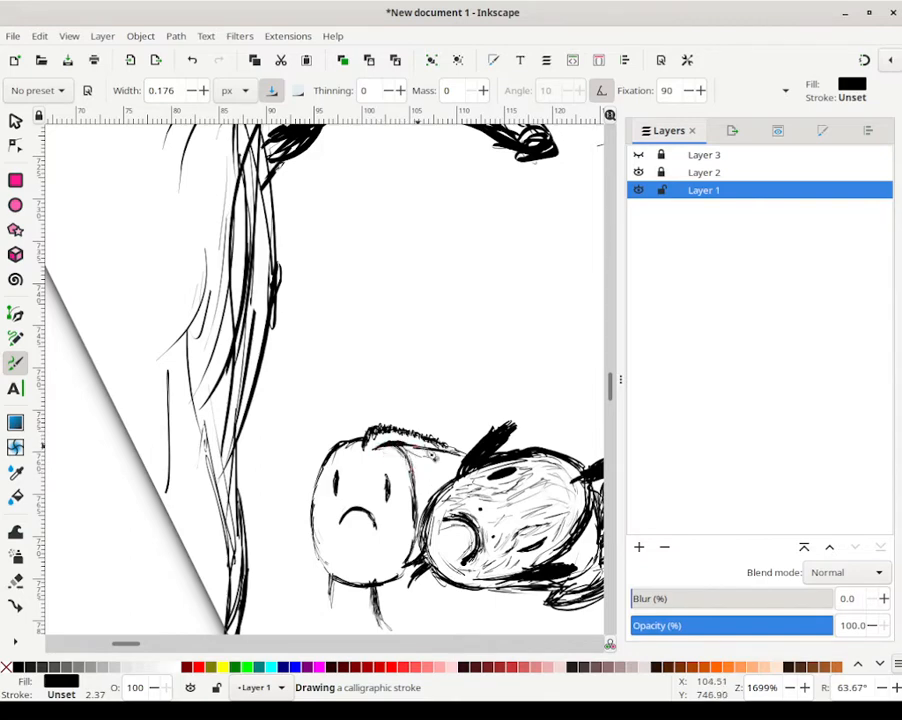
pyautogui.hotkey('ctrl', 'z')
pyautogui.moveTo(226, 361)
pyautogui.mouseDown()
pyautogui.moveTo(226, 343)
pyautogui.moveTo(236, 410)
pyautogui.moveTo(224, 372)
pyautogui.mouseUp()
pyautogui.moveTo(325, 568)
pyautogui.mouseDown()
pyautogui.moveTo(338, 610)
pyautogui.moveTo(339, 593)
pyautogui.moveTo(337, 635)
pyautogui.moveTo(344, 591)
pyautogui.moveTo(326, 627)
pyautogui.moveTo(334, 621)
pyautogui.moveTo(339, 640)
pyautogui.moveTo(344, 589)
pyautogui.moveTo(332, 577)
pyautogui.moveTo(351, 591)
pyautogui.moveTo(338, 578)
pyautogui.moveTo(423, 560)
pyautogui.mouseUp()
pyautogui.moveTo(445, 465); pyautogui.dragTo(454, 454)
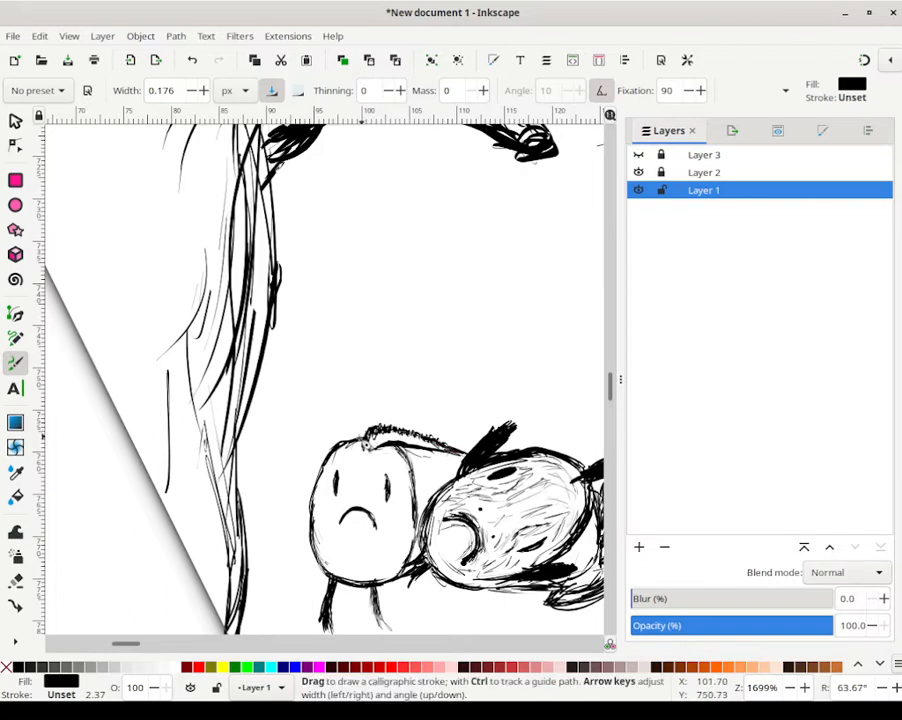
# Step: Darken the jagged dorsal fin on the new fish's head with dense short strokes
pyautogui.moveTo(361, 446); pyautogui.dragTo(357, 449)
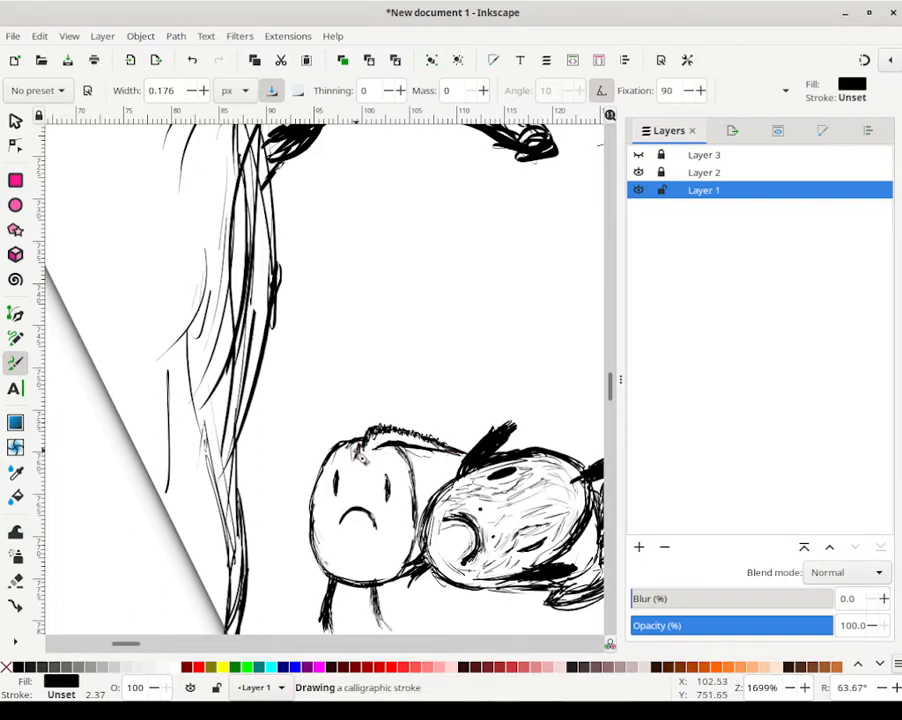
pyautogui.moveTo(357, 451); pyautogui.dragTo(372, 436)
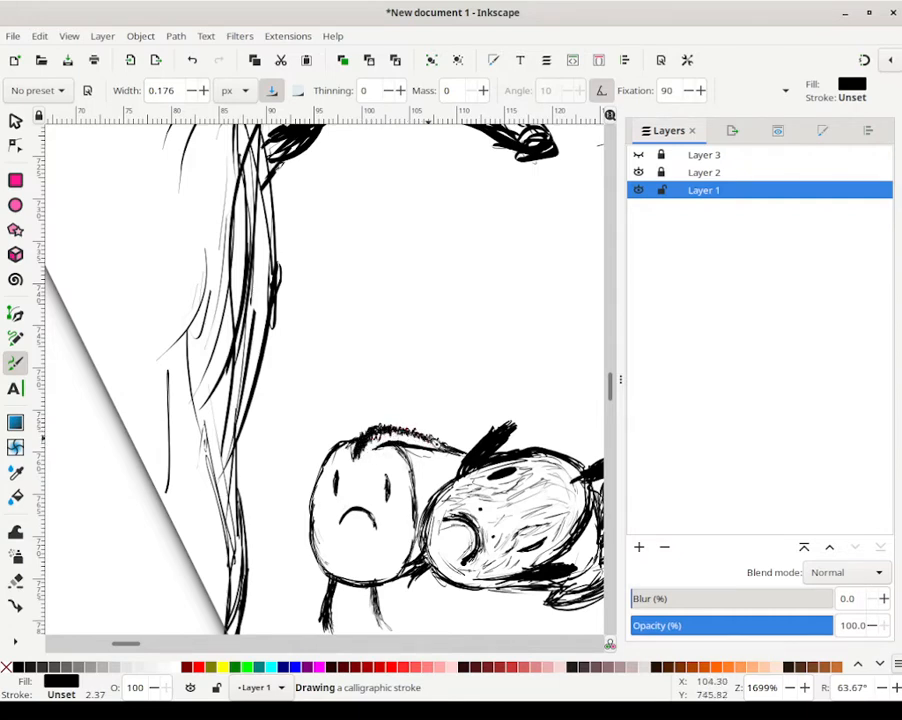
pyautogui.moveTo(420, 438)
pyautogui.mouseDown()
pyautogui.moveTo(401, 455)
pyautogui.moveTo(425, 438)
pyautogui.mouseUp()
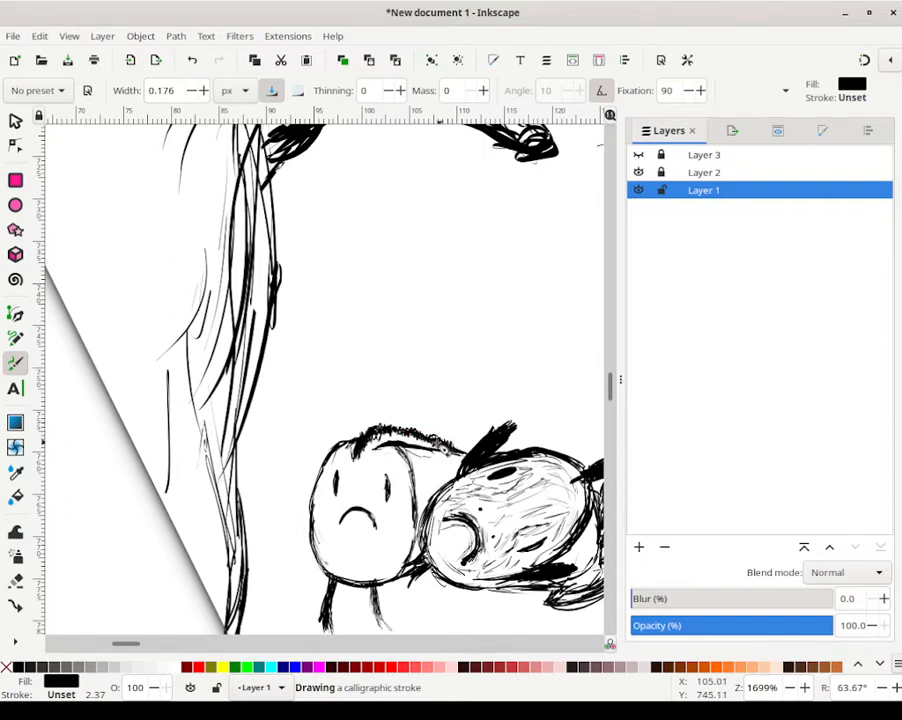
pyautogui.moveTo(459, 437); pyautogui.dragTo(455, 440)
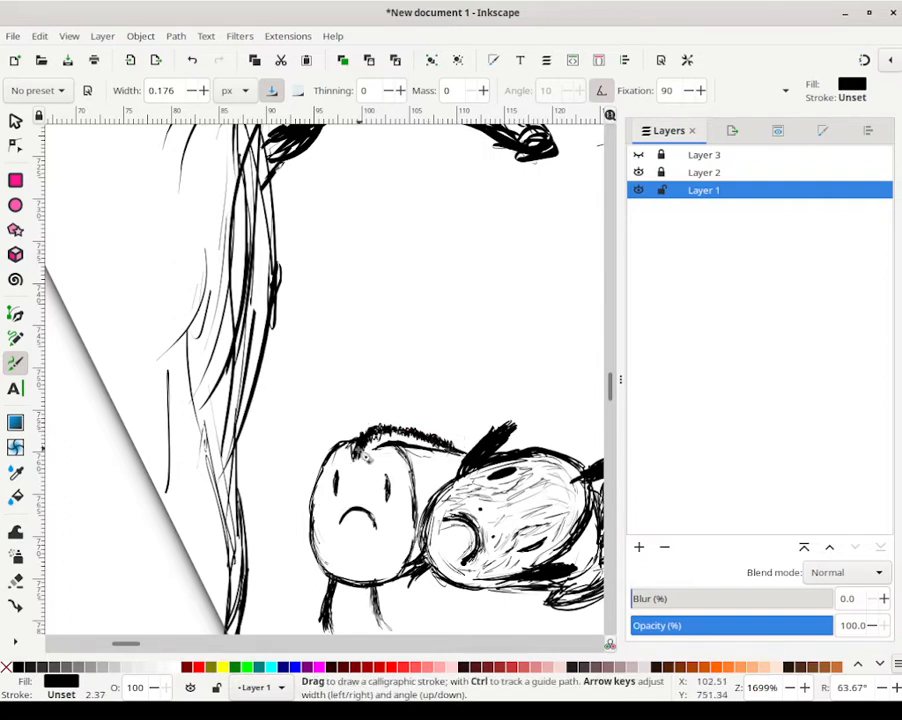
# Step: Draw pointed, feathery side fins on both sides of the new fish's face
pyautogui.moveTo(330, 465)
pyautogui.mouseDown()
pyautogui.moveTo(340, 482)
pyautogui.moveTo(314, 504)
pyautogui.moveTo(296, 459)
pyautogui.moveTo(303, 466)
pyautogui.moveTo(286, 459)
pyautogui.moveTo(293, 455)
pyautogui.moveTo(306, 474)
pyautogui.moveTo(292, 490)
pyautogui.moveTo(302, 522)
pyautogui.mouseUp()
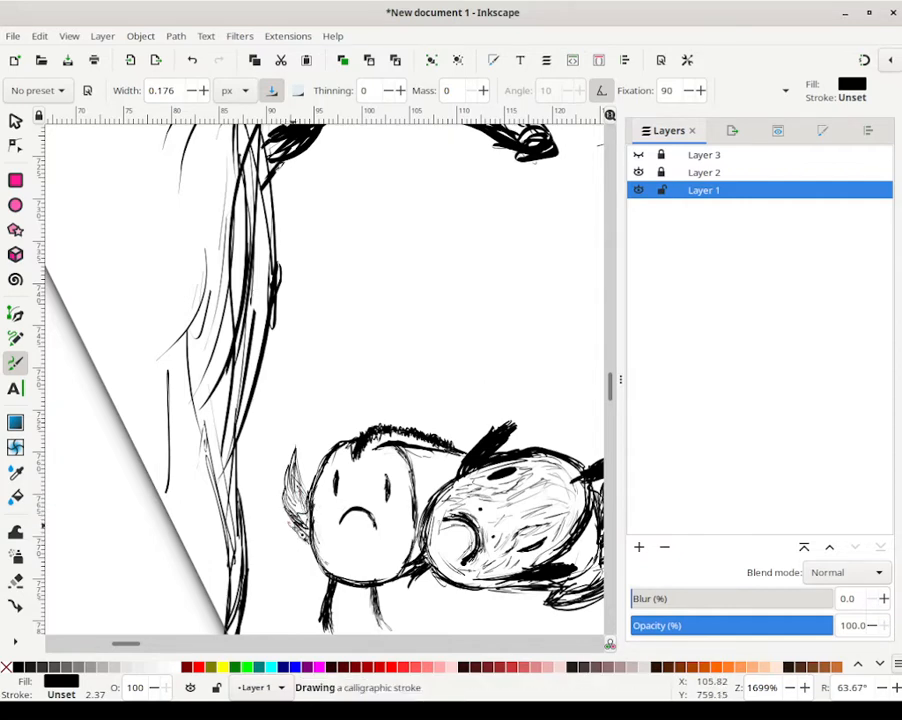
pyautogui.moveTo(427, 512); pyautogui.dragTo(428, 495)
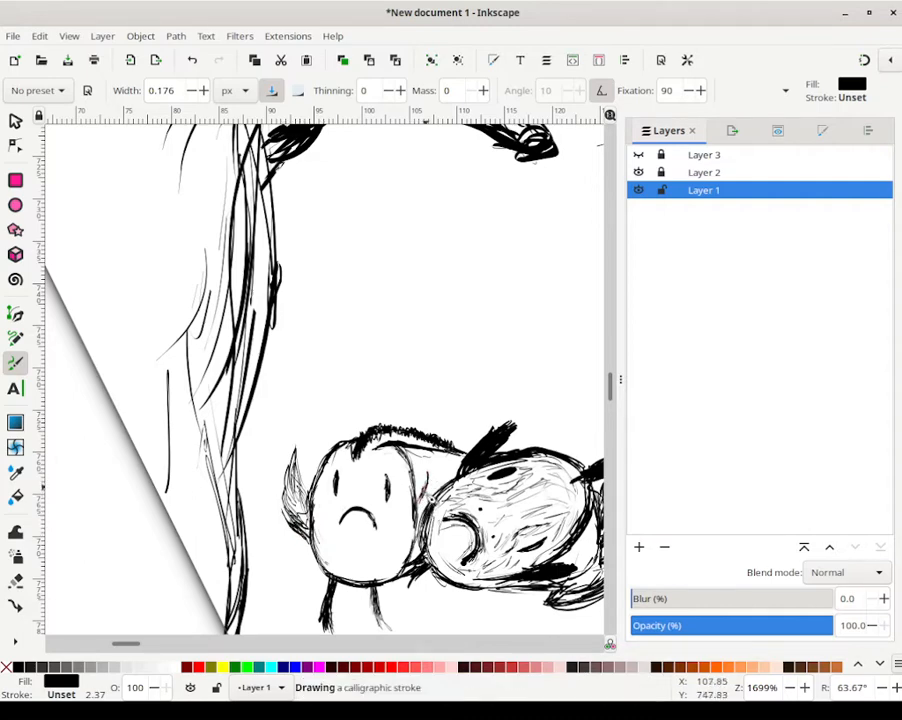
pyautogui.moveTo(428, 463)
pyautogui.mouseDown()
pyautogui.moveTo(430, 520)
pyautogui.moveTo(441, 490)
pyautogui.moveTo(431, 519)
pyautogui.mouseUp()
pyautogui.moveTo(294, 358); pyautogui.dragTo(291, 358)
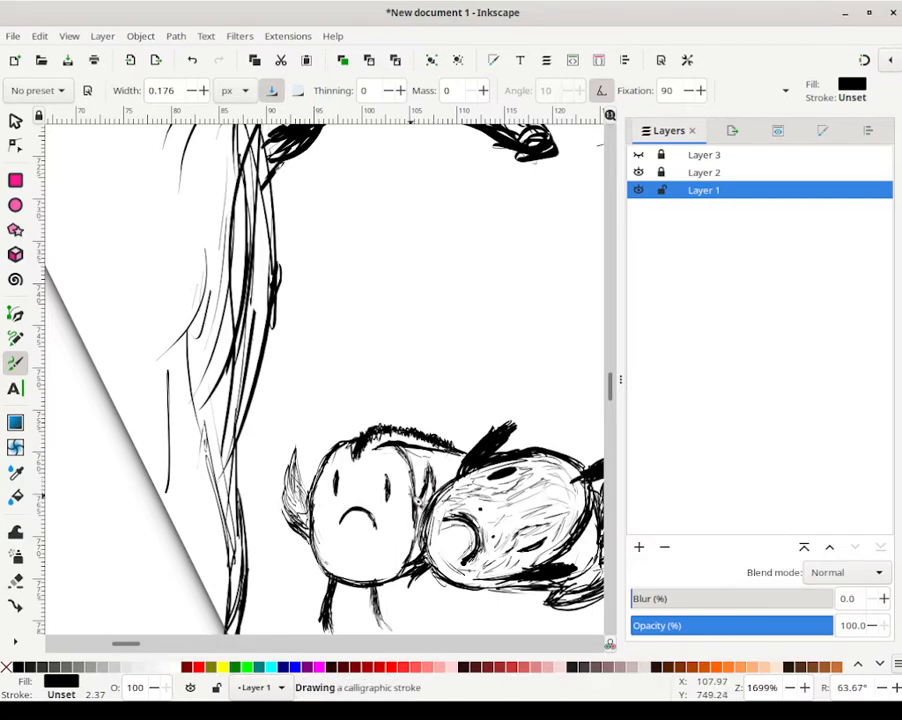
# Step: Shade the inner edges of the new fish's face with dark hatching strokes
pyautogui.moveTo(411, 524)
pyautogui.mouseDown()
pyautogui.moveTo(409, 562)
pyautogui.moveTo(401, 564)
pyautogui.moveTo(404, 557)
pyautogui.mouseUp()
pyautogui.moveTo(410, 479)
pyautogui.mouseDown()
pyautogui.moveTo(402, 516)
pyautogui.moveTo(420, 527)
pyautogui.moveTo(392, 510)
pyautogui.moveTo(425, 529)
pyautogui.moveTo(390, 507)
pyautogui.moveTo(412, 507)
pyautogui.moveTo(389, 497)
pyautogui.moveTo(427, 526)
pyautogui.moveTo(413, 496)
pyautogui.mouseUp()
pyautogui.moveTo(327, 490); pyautogui.dragTo(327, 540)
pyautogui.moveTo(338, 478)
pyautogui.mouseDown()
pyautogui.moveTo(337, 507)
pyautogui.moveTo(345, 456)
pyautogui.moveTo(351, 495)
pyautogui.mouseUp()
pyautogui.moveTo(349, 492)
pyautogui.mouseDown()
pyautogui.moveTo(344, 505)
pyautogui.moveTo(363, 482)
pyautogui.mouseUp()
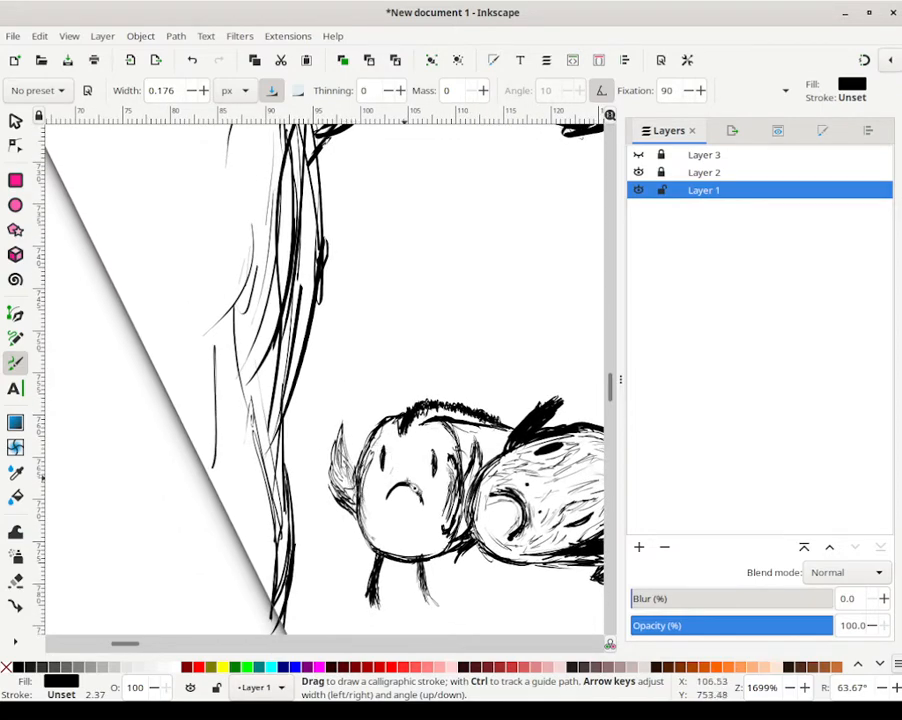
# Step: Draw two nostril dots above the new fish's mouth and short texture strokes around its left eye
pyautogui.keyDown('ctrl'); pyautogui.scroll(4, 398, 473); pyautogui.keyUp('ctrl')
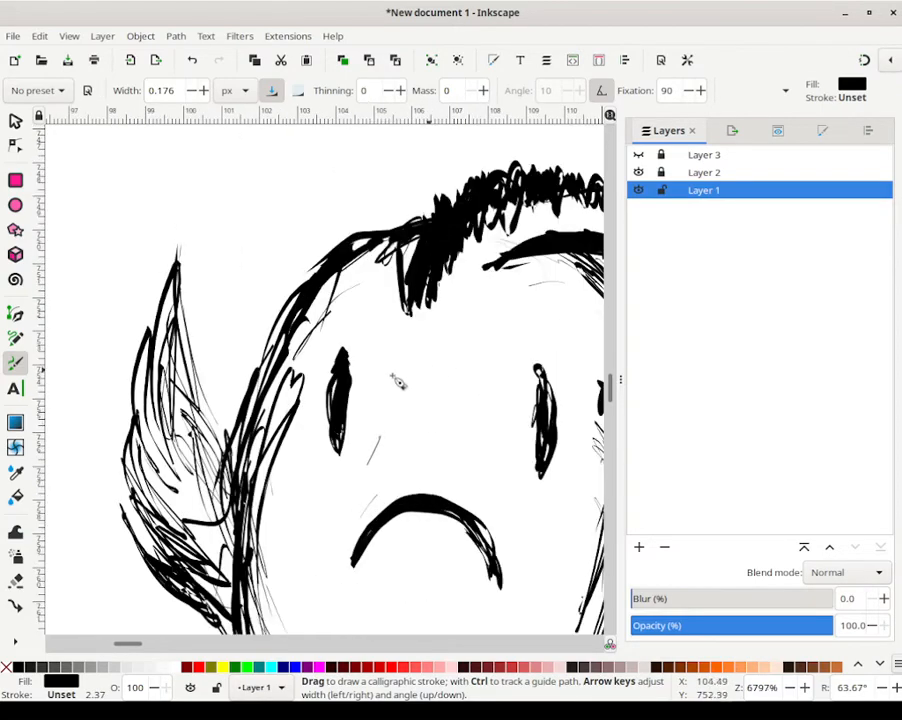
pyautogui.moveTo(401, 477); pyautogui.dragTo(397, 467)
pyautogui.moveTo(463, 475); pyautogui.dragTo(461, 476)
pyautogui.moveTo(373, 427); pyautogui.dragTo(378, 382)
pyautogui.moveTo(322, 345); pyautogui.dragTo(352, 316)
pyautogui.moveTo(392, 362)
pyautogui.mouseDown()
pyautogui.moveTo(382, 322)
pyautogui.moveTo(390, 318)
pyautogui.mouseUp()
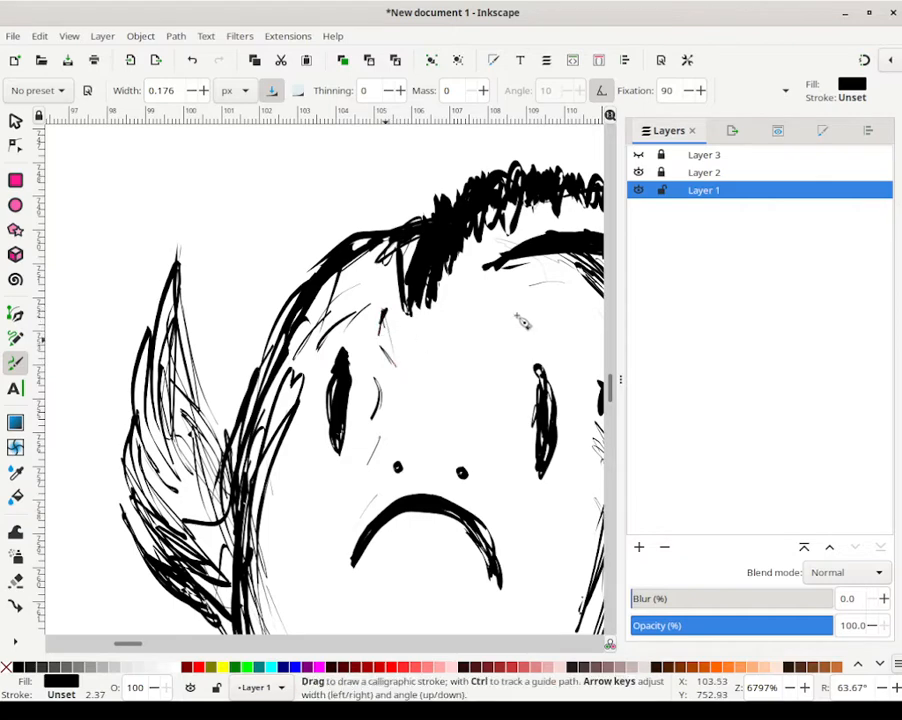
# Step: Add short texture strokes around the new fish's right eye, on its left cheek and between the eyes
pyautogui.moveTo(512, 347)
pyautogui.mouseDown()
pyautogui.moveTo(508, 372)
pyautogui.moveTo(499, 370)
pyautogui.mouseUp()
pyautogui.moveTo(529, 335); pyautogui.dragTo(549, 334)
pyautogui.moveTo(549, 320); pyautogui.dragTo(516, 334)
pyautogui.moveTo(547, 310); pyautogui.dragTo(524, 304)
pyautogui.moveTo(562, 373)
pyautogui.mouseDown()
pyautogui.moveTo(562, 353)
pyautogui.moveTo(597, 350)
pyautogui.mouseUp()
pyautogui.moveTo(303, 500)
pyautogui.mouseDown()
pyautogui.moveTo(294, 573)
pyautogui.moveTo(304, 592)
pyautogui.mouseUp()
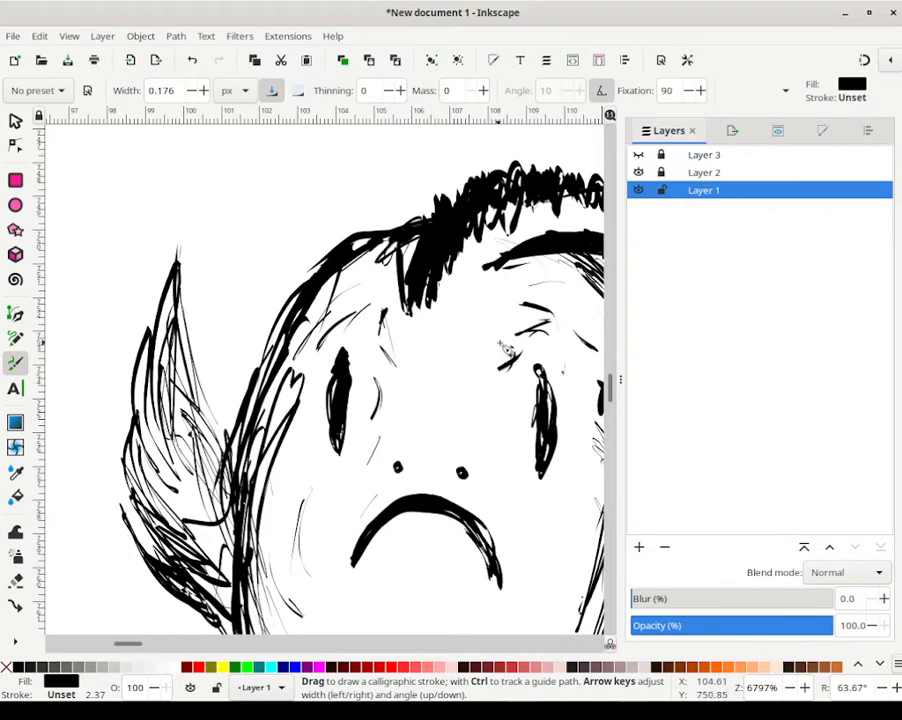
pyautogui.scroll(-3, 420, 424)
pyautogui.moveTo(484, 211); pyautogui.dragTo(479, 246)
pyautogui.moveTo(486, 167)
pyautogui.mouseDown()
pyautogui.moveTo(480, 240)
pyautogui.moveTo(516, 256)
pyautogui.mouseUp()
# Step: Thicken the frowning mouth and extend both of its corners slightly downward
pyautogui.moveTo(394, 378); pyautogui.dragTo(400, 395)
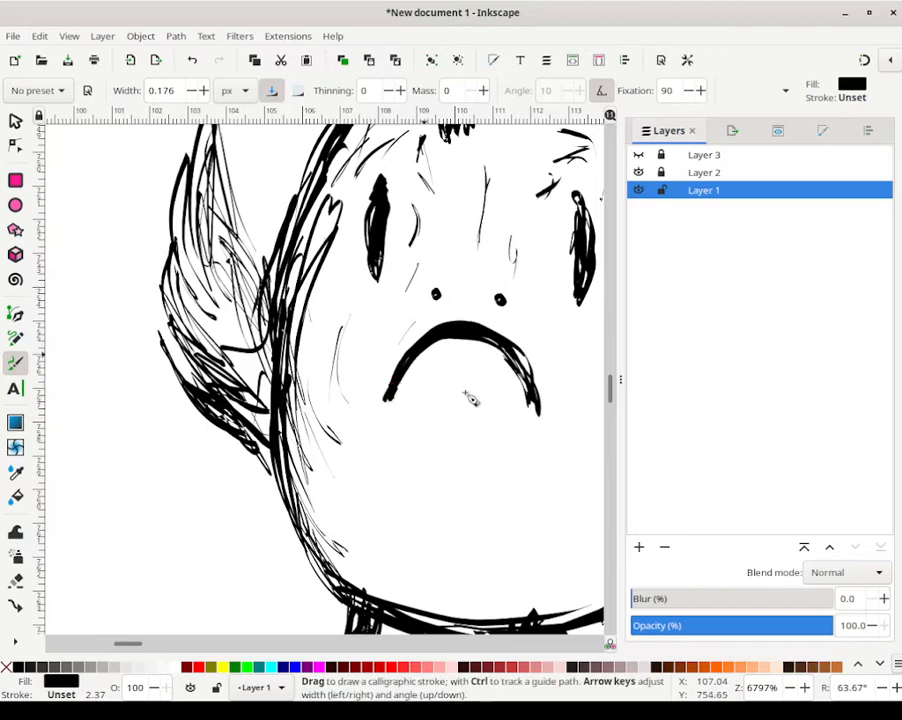
pyautogui.moveTo(524, 355); pyautogui.dragTo(541, 408)
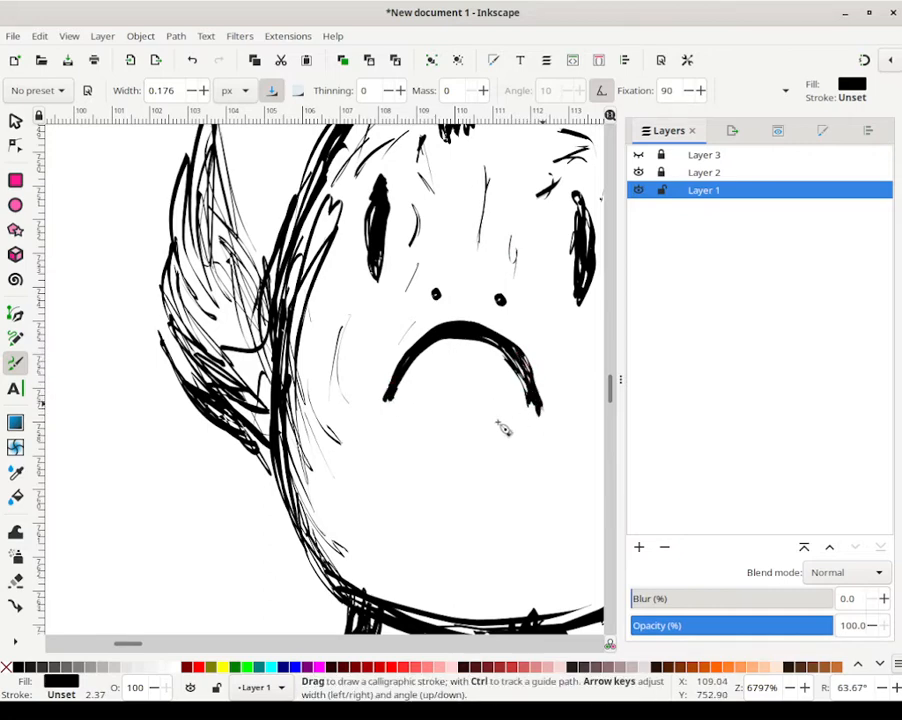
pyautogui.moveTo(394, 404); pyautogui.dragTo(393, 420)
pyautogui.moveTo(532, 392); pyautogui.dragTo(547, 430)
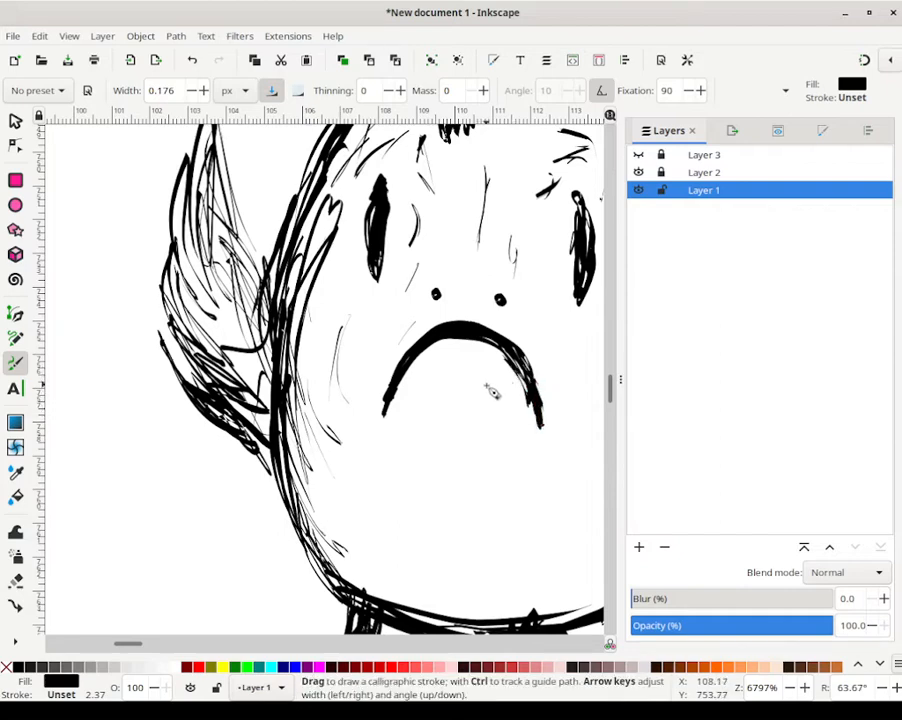
# Step: Draw curved contour strokes along the lower left cheek and around both sides of the chin
pyautogui.moveTo(361, 439)
pyautogui.mouseDown()
pyautogui.moveTo(382, 531)
pyautogui.moveTo(357, 528)
pyautogui.moveTo(438, 593)
pyautogui.moveTo(384, 577)
pyautogui.moveTo(482, 595)
pyautogui.mouseUp()
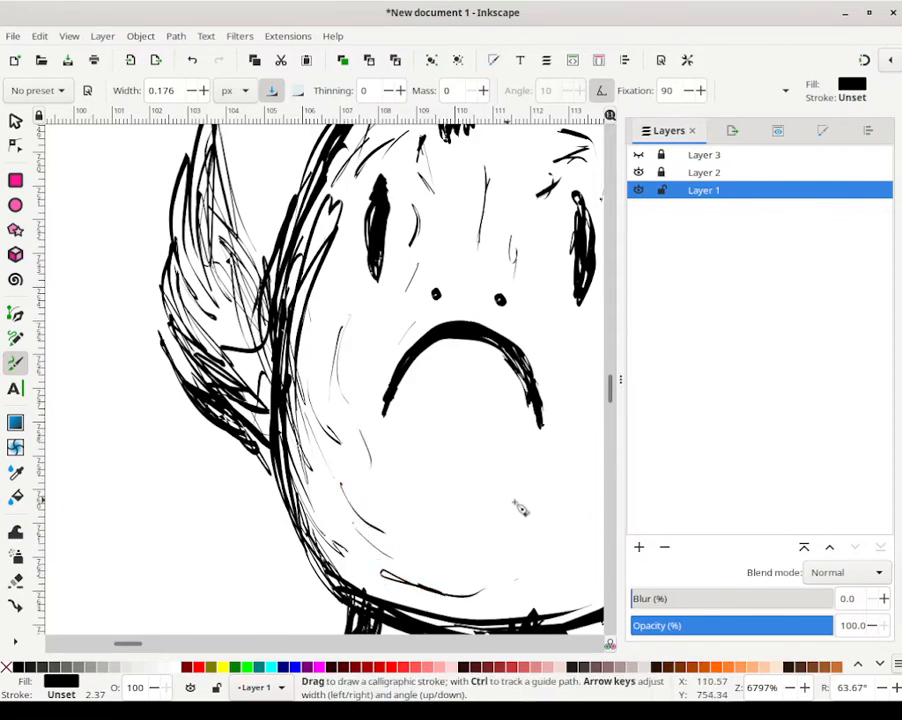
pyautogui.hscroll(3, 420, 500)
pyautogui.moveTo(409, 559); pyautogui.dragTo(478, 490)
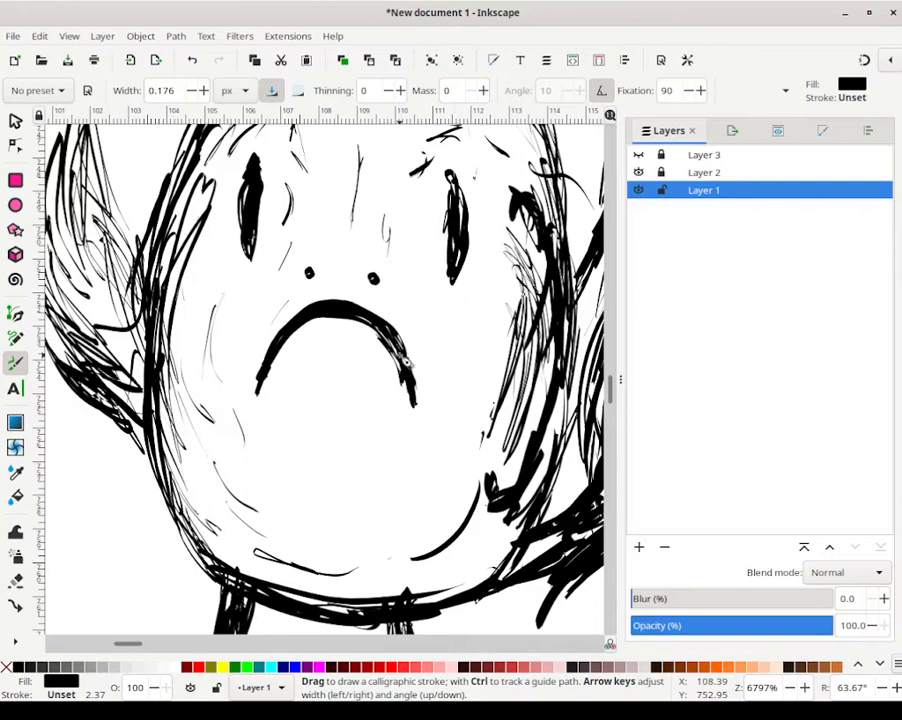
# Step: Fill the right cheek and the chin area below the mouth with thin curved hatching strokes
pyautogui.moveTo(488, 306); pyautogui.dragTo(472, 388)
pyautogui.moveTo(478, 334)
pyautogui.mouseDown()
pyautogui.moveTo(444, 322)
pyautogui.moveTo(476, 370)
pyautogui.moveTo(498, 289)
pyautogui.moveTo(504, 307)
pyautogui.moveTo(509, 251)
pyautogui.moveTo(497, 298)
pyautogui.mouseUp()
pyautogui.moveTo(483, 432)
pyautogui.mouseDown()
pyautogui.moveTo(477, 461)
pyautogui.moveTo(428, 497)
pyautogui.mouseUp()
pyautogui.moveTo(370, 516); pyautogui.dragTo(372, 518)
pyautogui.moveTo(300, 488)
pyautogui.mouseDown()
pyautogui.moveTo(403, 489)
pyautogui.moveTo(462, 444)
pyautogui.mouseUp()
pyautogui.moveTo(377, 551); pyautogui.dragTo(474, 531)
pyautogui.moveTo(429, 571); pyautogui.dragTo(481, 547)
pyautogui.moveTo(243, 540)
pyautogui.mouseDown()
pyautogui.moveTo(270, 570)
pyautogui.moveTo(226, 535)
pyautogui.moveTo(211, 493)
pyautogui.moveTo(215, 513)
pyautogui.moveTo(190, 477)
pyautogui.moveTo(296, 560)
pyautogui.moveTo(434, 575)
pyautogui.mouseUp()
pyautogui.moveTo(434, 575)
pyautogui.mouseDown()
pyautogui.moveTo(406, 582)
pyautogui.moveTo(480, 567)
pyautogui.moveTo(405, 600)
pyautogui.mouseUp()
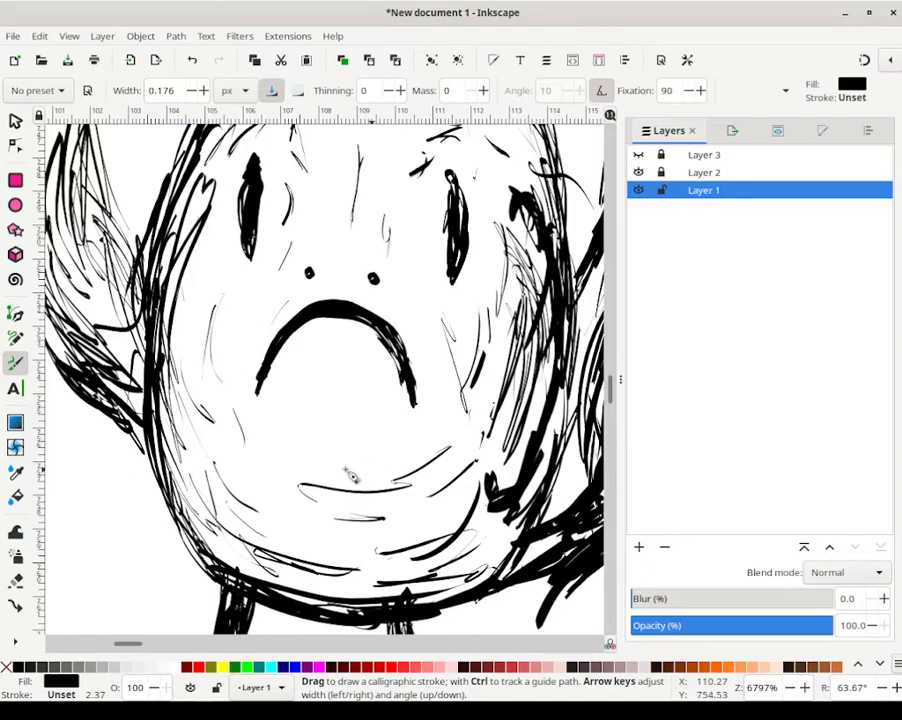
pyautogui.moveTo(348, 464); pyautogui.dragTo(404, 386)
pyautogui.moveTo(189, 365); pyautogui.dragTo(233, 410)
pyautogui.moveTo(419, 472)
pyautogui.mouseDown()
pyautogui.moveTo(427, 470)
pyautogui.moveTo(374, 426)
pyautogui.moveTo(398, 504)
pyautogui.mouseUp()
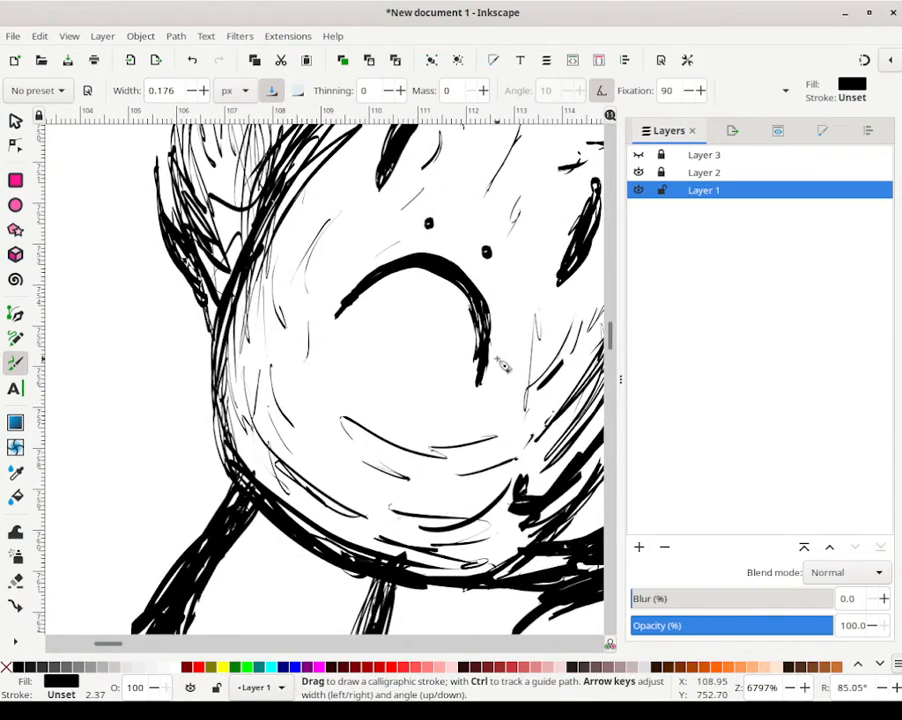
# Step: Zoom out to 75% and reset the canvas rotation to 0° to show the whole page
pyautogui.rightClick(760, 687)
pyautogui.click(795, 619)
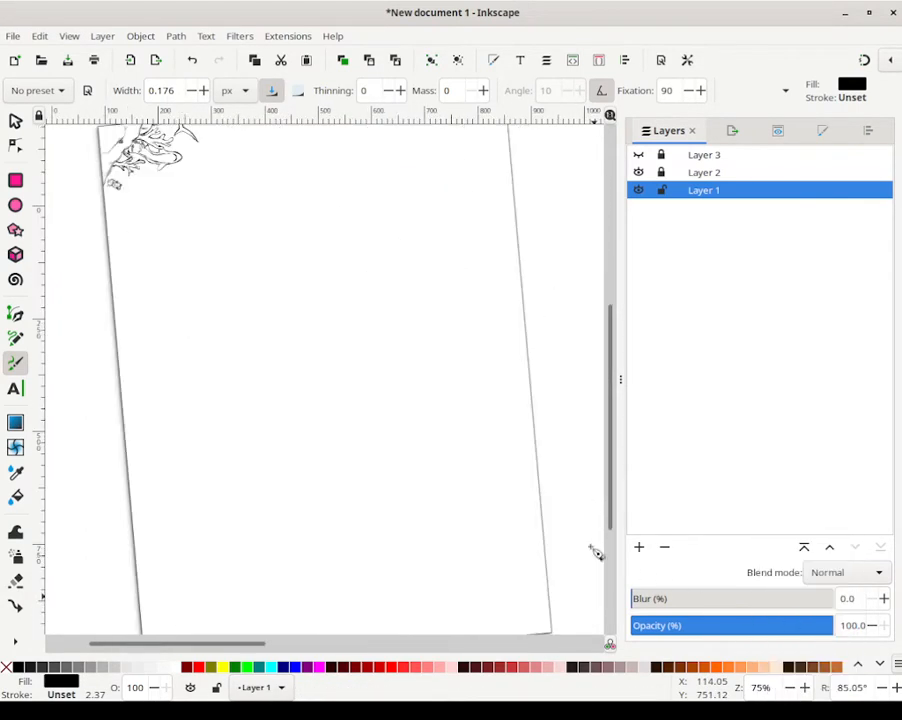
pyautogui.rightClick(857, 682)
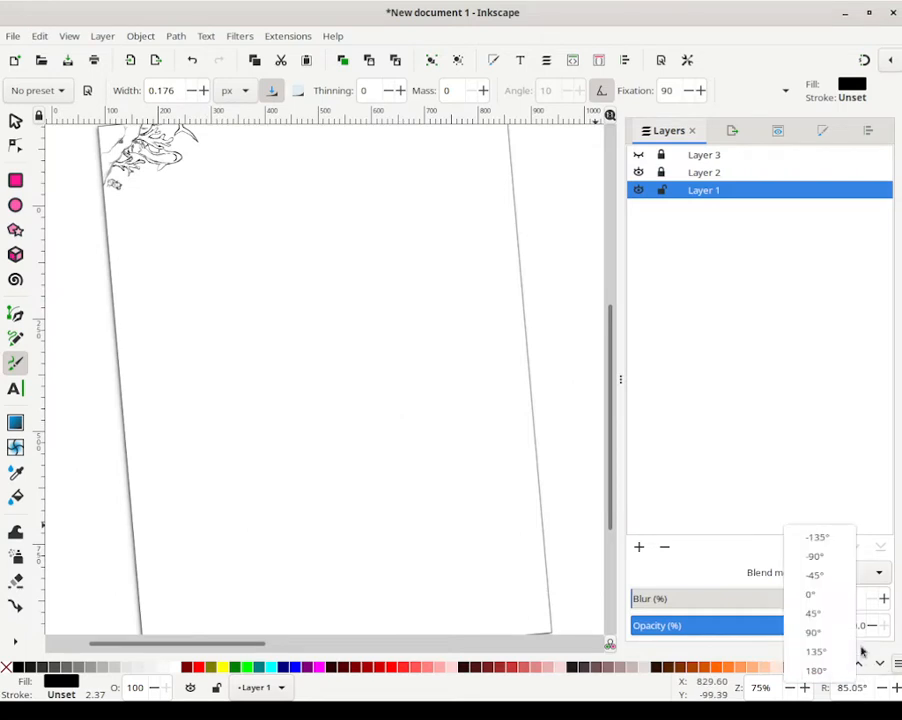
pyautogui.click(836, 593)
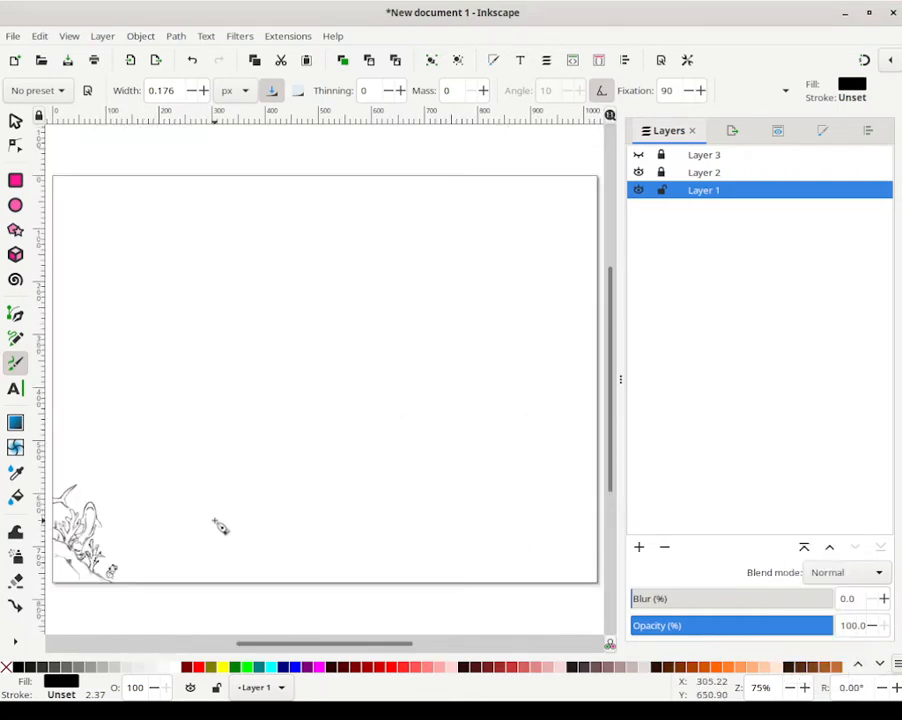
pyautogui.press('ctrl')
pyautogui.moveTo(130, 551); pyautogui.dragTo(167, 533)
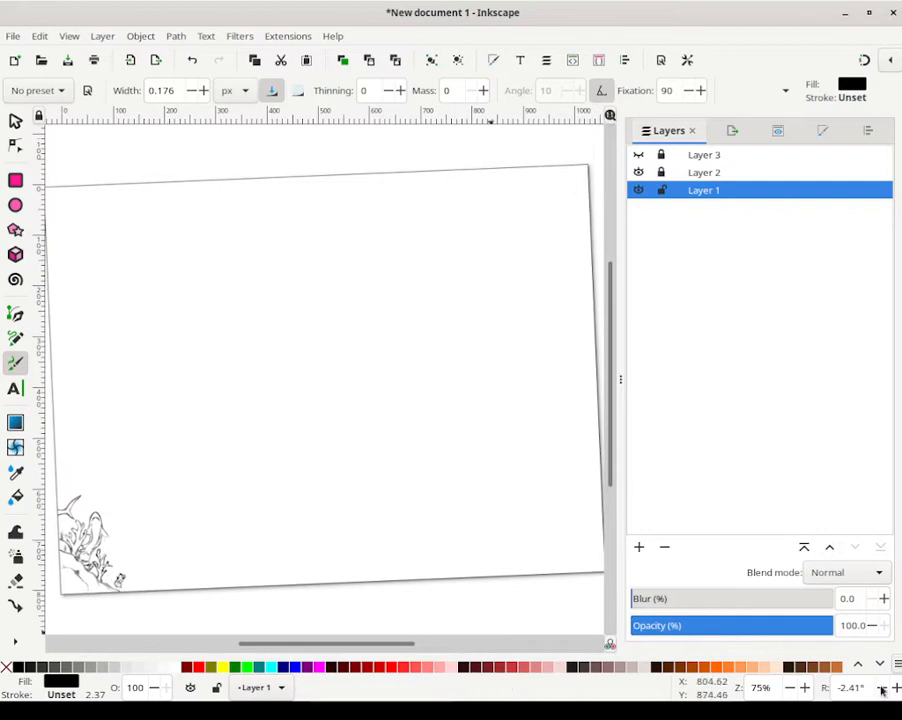
pyautogui.rightClick(845, 688)
pyautogui.click(801, 597)
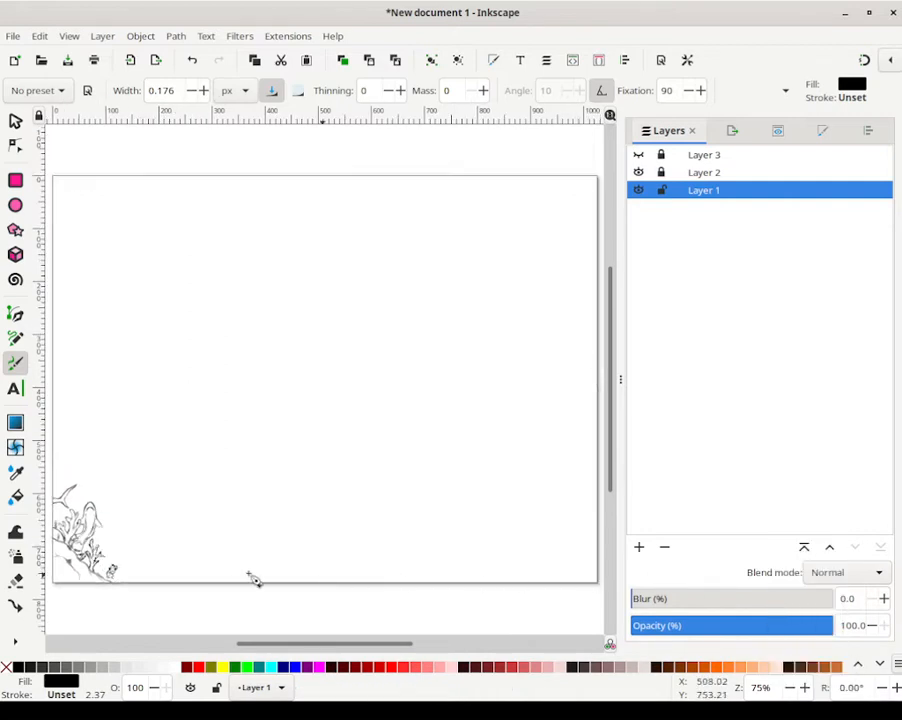
# Step: Try to extend the reef slope's contour line below the page's lower edge
pyautogui.scroll(6, 310, 524)
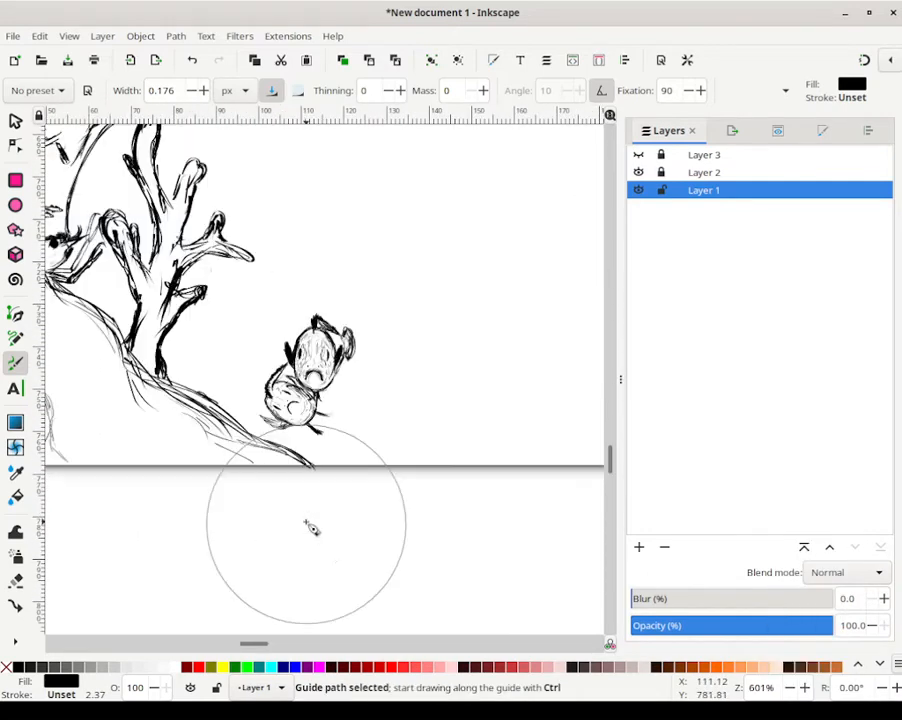
pyautogui.moveTo(314, 467); pyautogui.dragTo(321, 483)
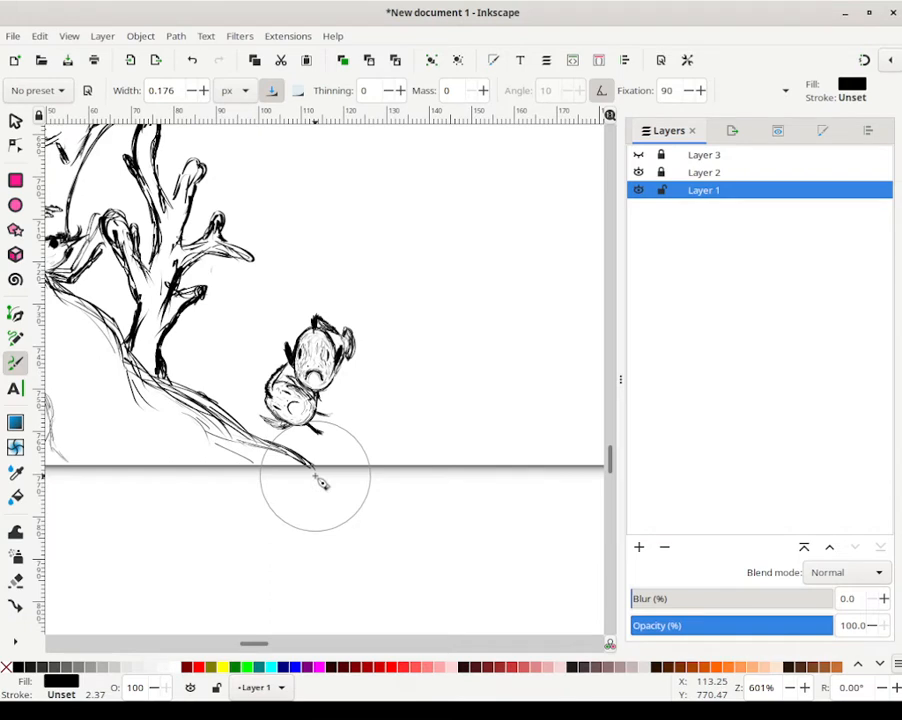
pyautogui.hotkey('ctrl', 'z')
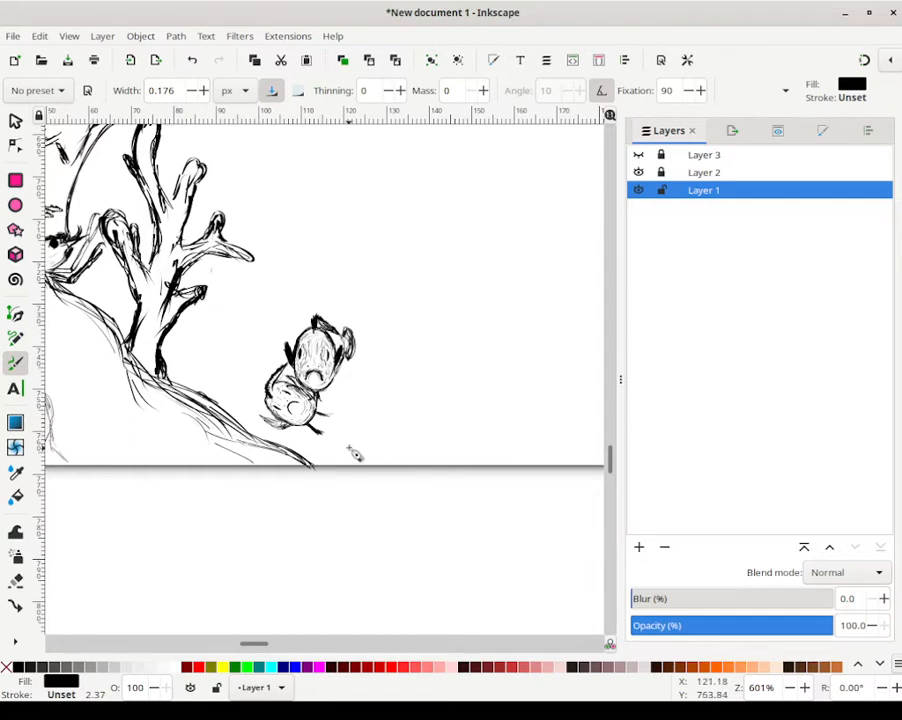
# Step: Sketch the body outline of a small third fish just above the page's lower edge, below the two frowning fish
pyautogui.moveTo(355, 455); pyautogui.dragTo(349, 449)
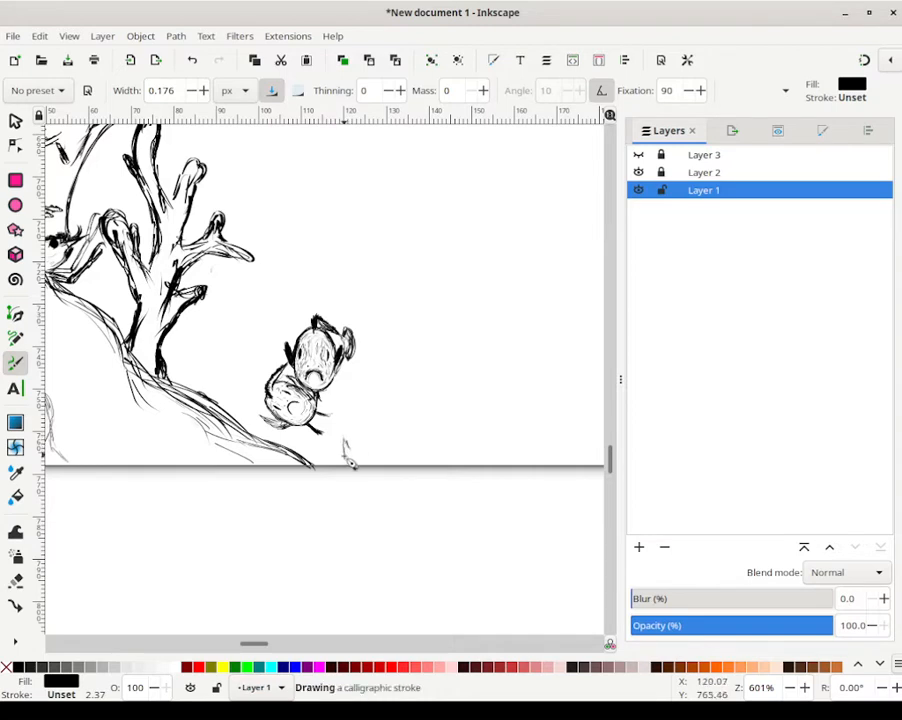
pyautogui.moveTo(351, 456); pyautogui.dragTo(350, 434)
pyautogui.moveTo(351, 443)
pyautogui.mouseDown()
pyautogui.moveTo(351, 466)
pyautogui.moveTo(355, 445)
pyautogui.moveTo(358, 466)
pyautogui.moveTo(364, 445)
pyautogui.mouseUp()
pyautogui.moveTo(362, 452)
pyautogui.mouseDown()
pyautogui.moveTo(354, 464)
pyautogui.moveTo(352, 446)
pyautogui.moveTo(364, 436)
pyautogui.mouseUp()
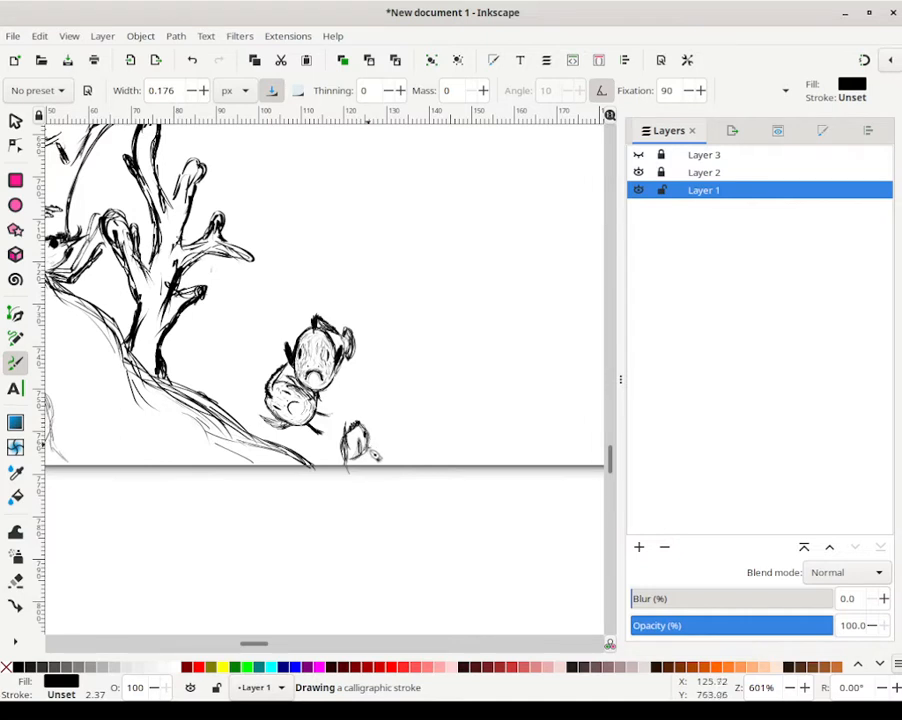
# Step: Add the dorsal fin, tail fin and dark facial strokes to the small third fish
pyautogui.moveTo(357, 424); pyautogui.dragTo(347, 439)
pyautogui.moveTo(346, 436)
pyautogui.mouseDown()
pyautogui.moveTo(343, 447)
pyautogui.moveTo(349, 435)
pyautogui.mouseUp()
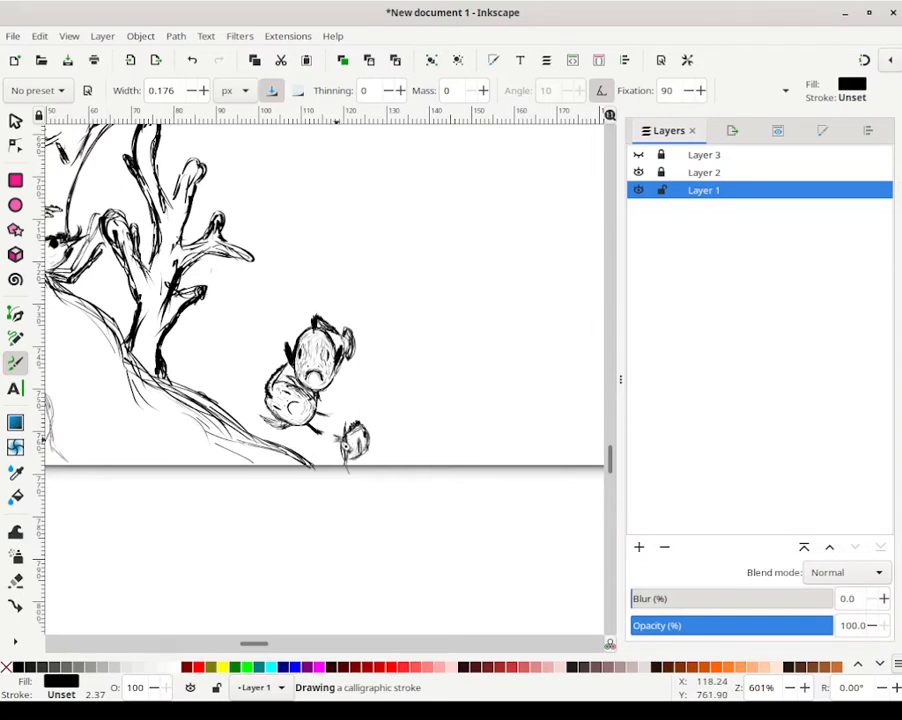
pyautogui.moveTo(349, 435); pyautogui.dragTo(351, 435)
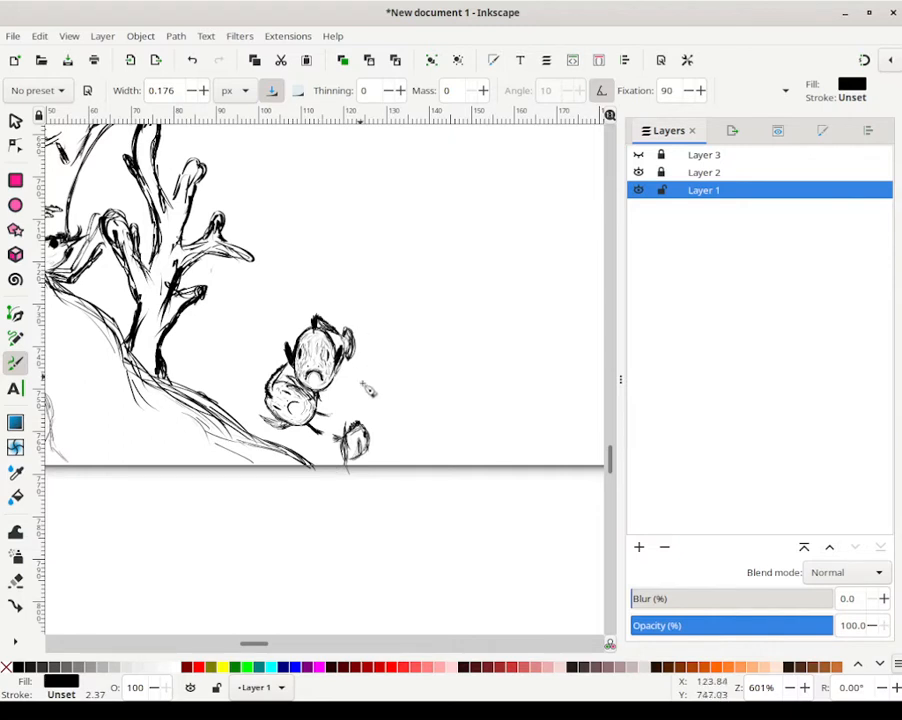
pyautogui.moveTo(346, 430)
pyautogui.mouseDown()
pyautogui.moveTo(343, 446)
pyautogui.moveTo(368, 446)
pyautogui.mouseUp()
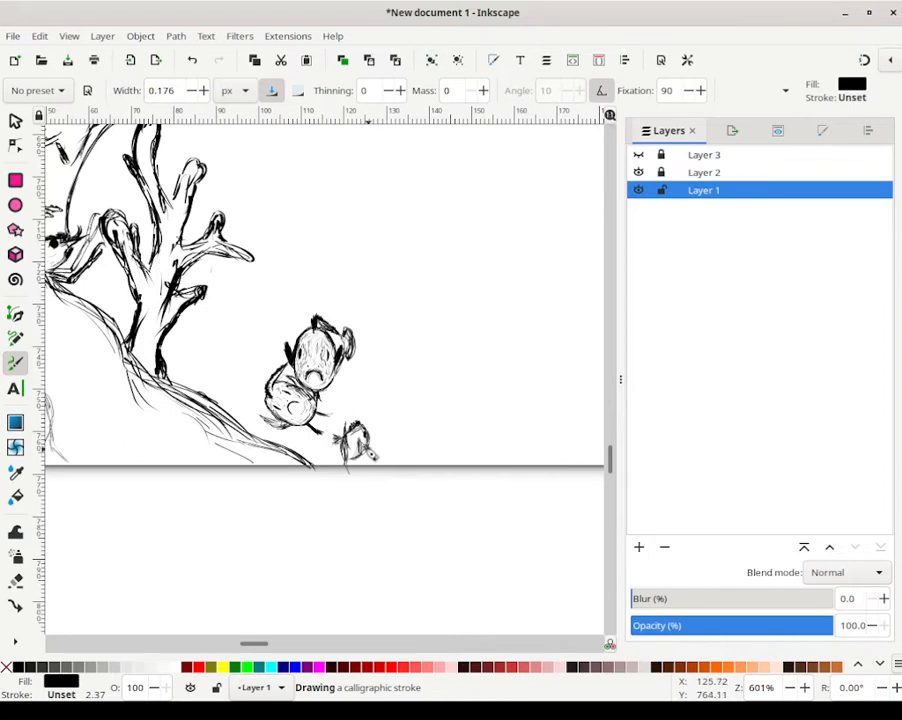
pyautogui.moveTo(366, 446)
pyautogui.mouseDown()
pyautogui.moveTo(350, 448)
pyautogui.moveTo(359, 434)
pyautogui.mouseUp()
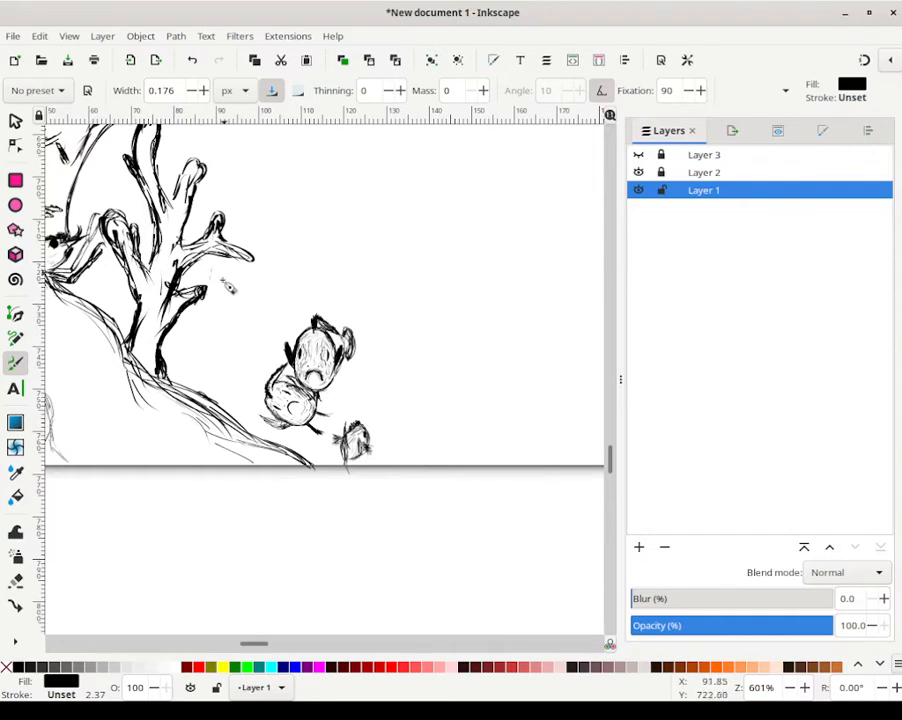
# Step: Duplicate the rightmost fish of the small school beside the seaweed and place the copy below the school
pyautogui.moveTo(232, 332); pyautogui.dragTo(410, 420)
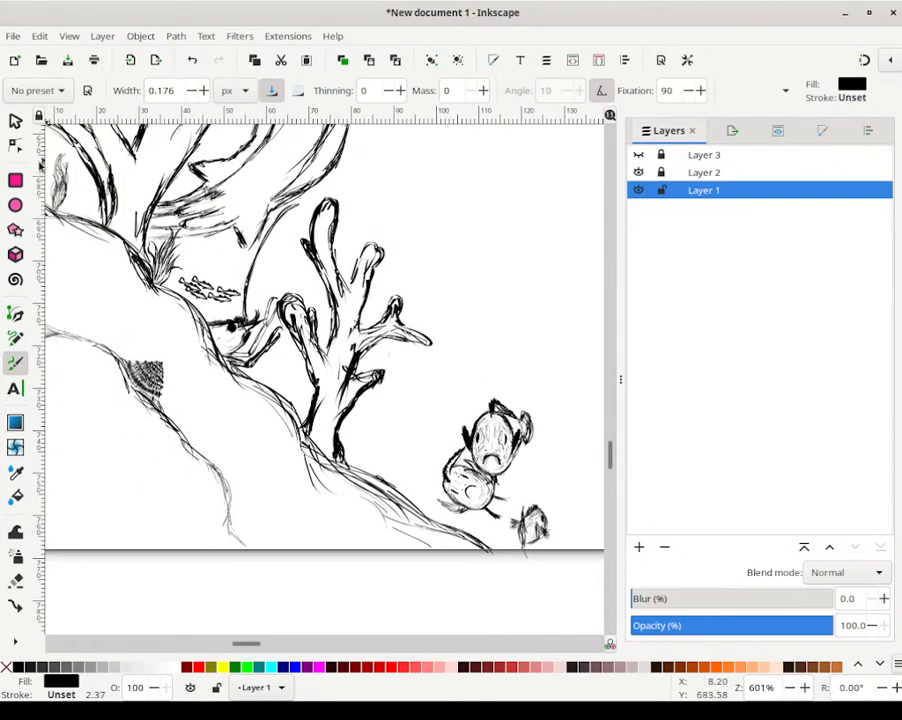
pyautogui.click(15, 120)
pyautogui.click(232, 261)
pyautogui.moveTo(217, 318)
pyautogui.mouseDown()
pyautogui.moveTo(280, 194)
pyautogui.moveTo(282, 212)
pyautogui.mouseUp()
pyautogui.scroll(1, 281, 212)
pyautogui.scroll(5, 281, 212)
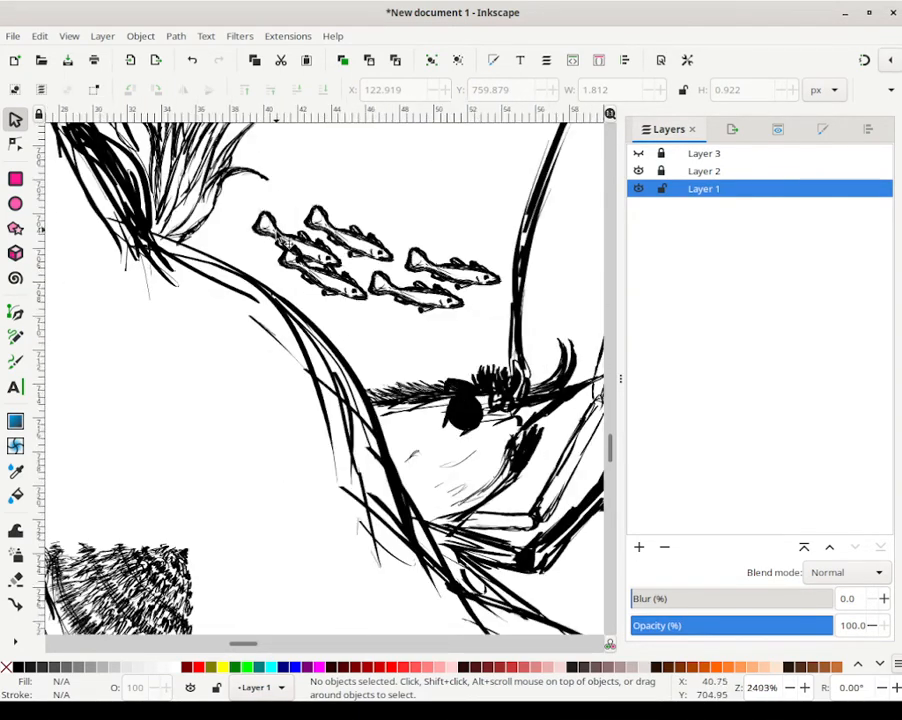
pyautogui.moveTo(502, 208); pyautogui.dragTo(294, 262)
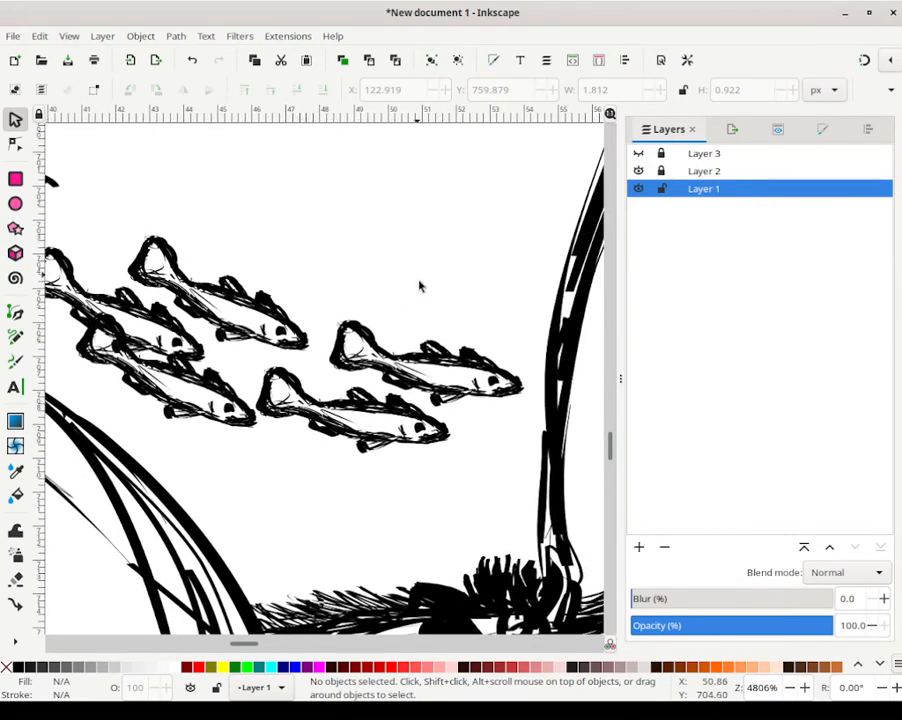
pyautogui.moveTo(318, 296); pyautogui.dragTo(494, 356)
pyautogui.click(491, 387)
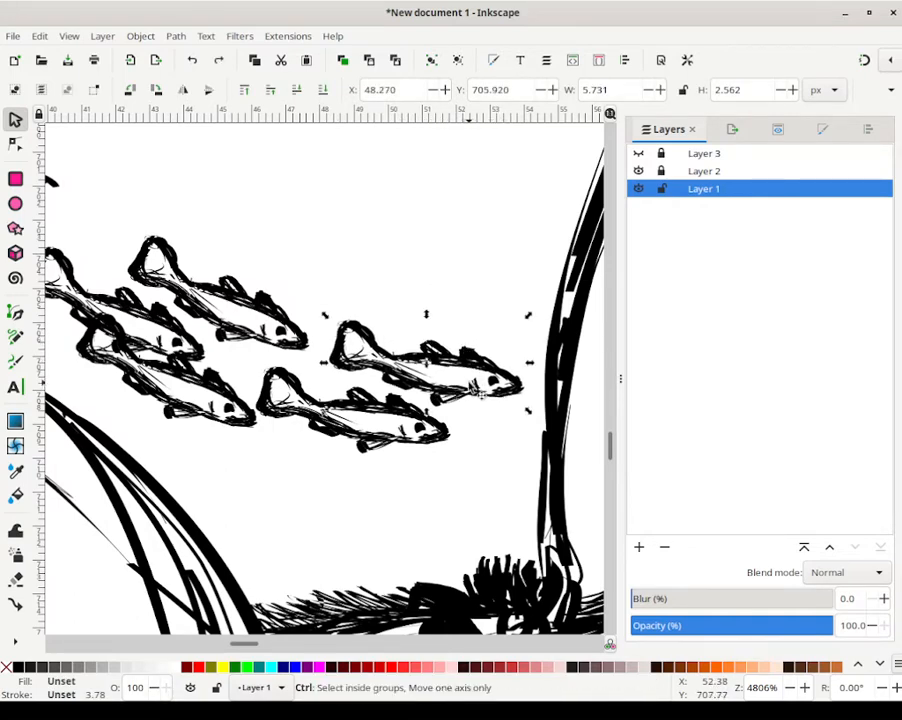
pyautogui.hotkey('ctrl', 'd')
pyautogui.moveTo(461, 377); pyautogui.dragTo(425, 543)
# Step: Move the duplicated small fish down to the open water just right of the lower branching coral's base
pyautogui.scroll(-6, 416, 536)
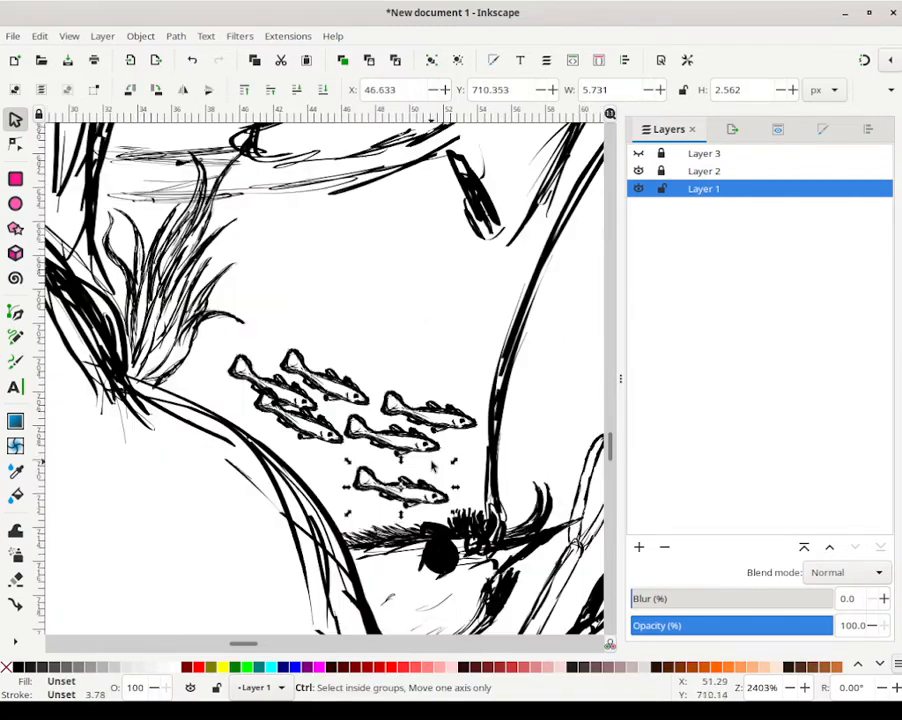
pyautogui.moveTo(468, 504); pyautogui.dragTo(338, 389)
pyautogui.scroll(2, 339, 400)
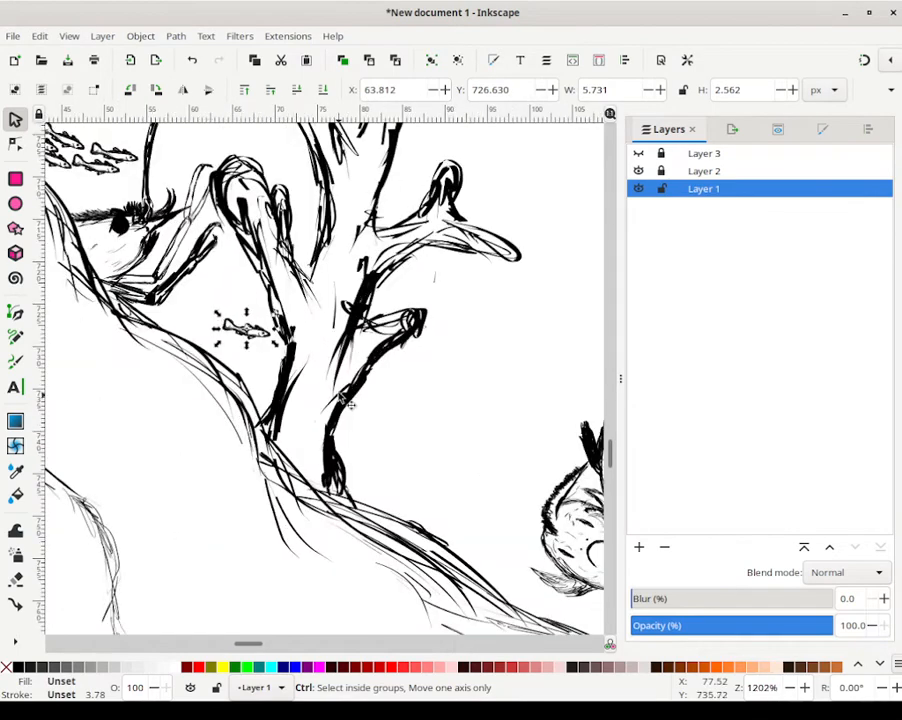
pyautogui.moveTo(242, 325); pyautogui.dragTo(408, 488)
# Step: Duplicate the small fish and arrange the copies as a tight school of four beside the coral's base
pyautogui.hotkey('ctrl', 'd')
pyautogui.click(465, 491)
pyautogui.click(468, 421)
pyautogui.click(387, 465)
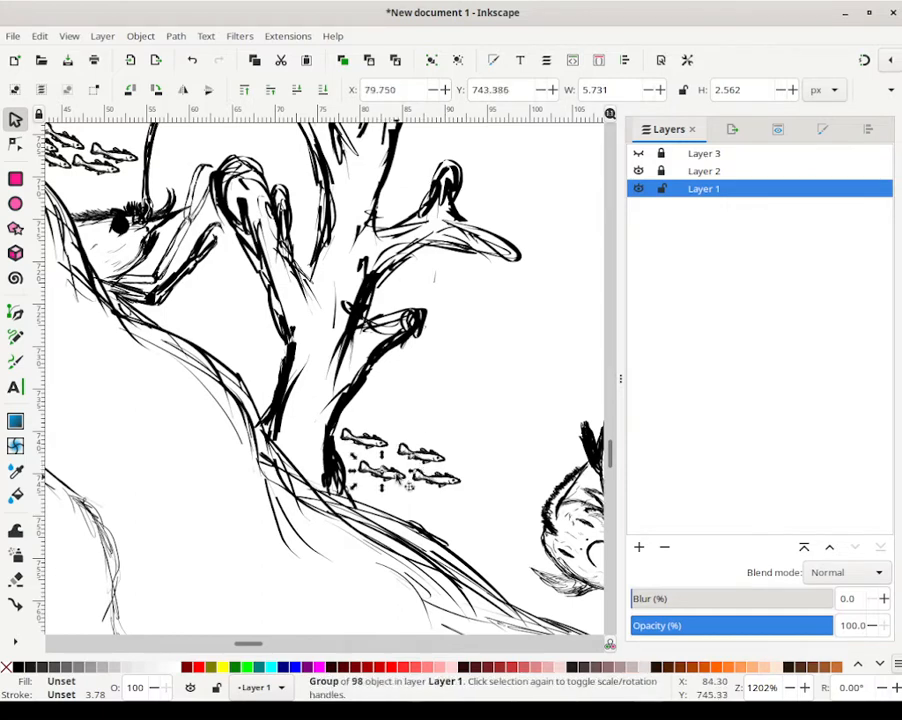
pyautogui.click(387, 442)
pyautogui.moveTo(387, 442); pyautogui.dragTo(398, 462)
pyautogui.click(534, 421)
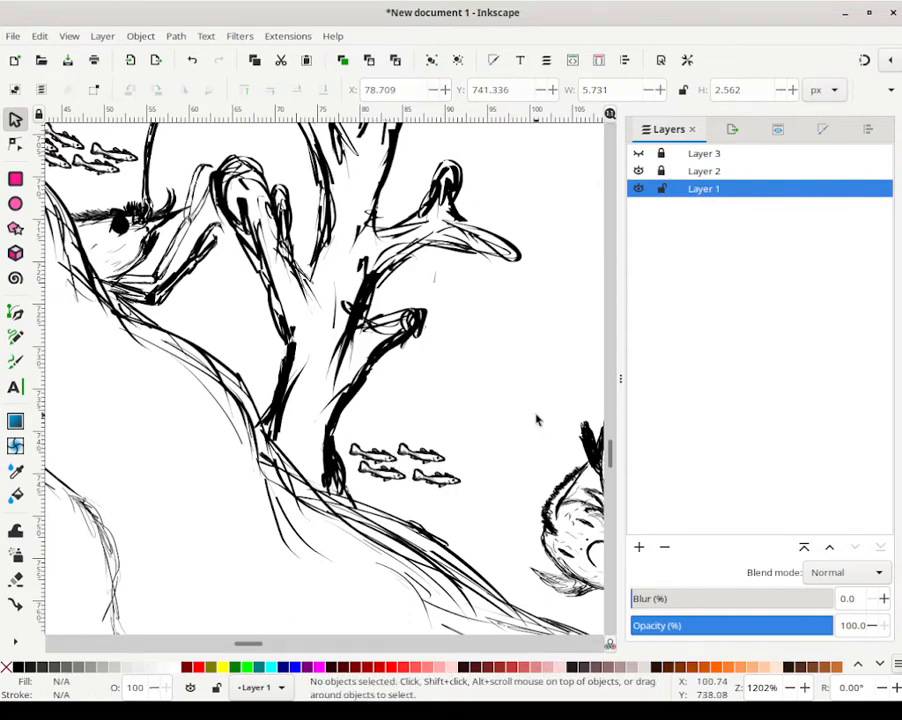
# Step: Draw an arched cave-opening contour with calligraphic strokes on the rock beneath the lower reef ridge
pyautogui.keyDown('ctrl'); pyautogui.scroll(-4, 541, 420); pyautogui.keyUp('ctrl')
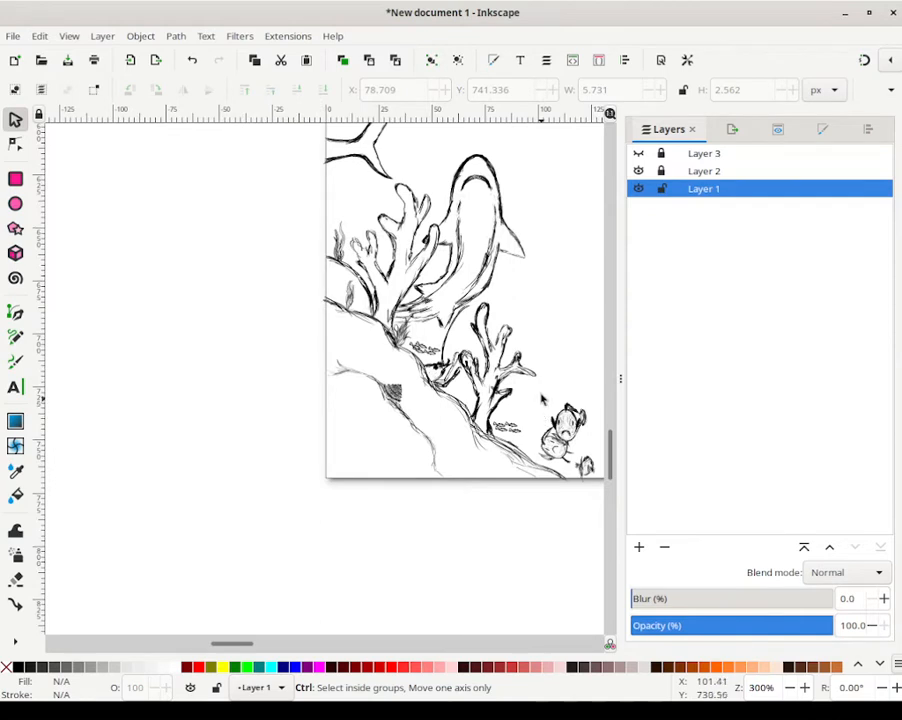
pyautogui.moveTo(555, 386); pyautogui.dragTo(361, 419)
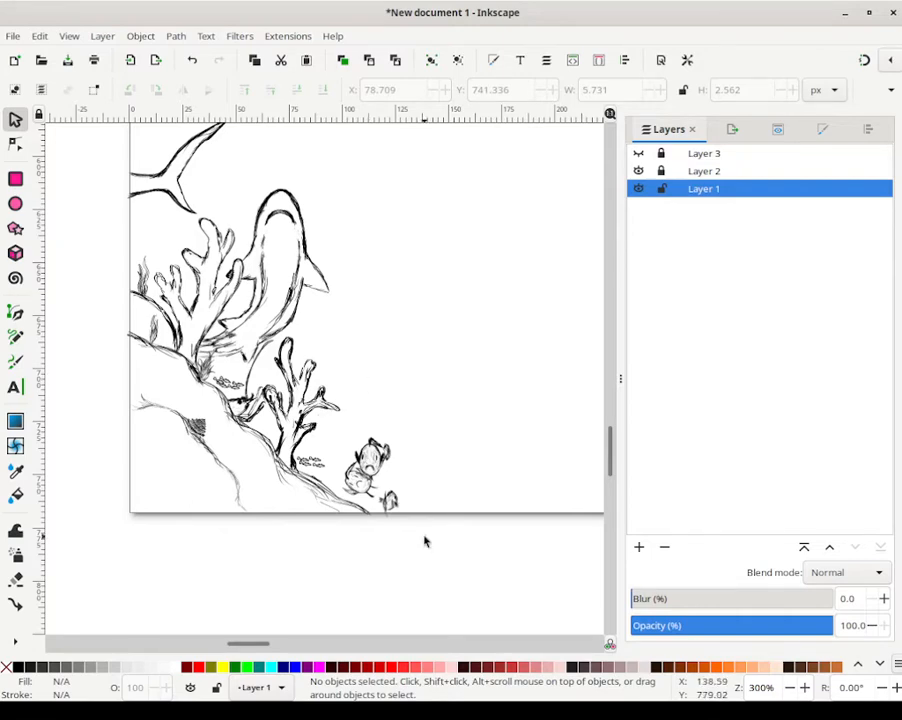
pyautogui.scroll(4, 266, 419)
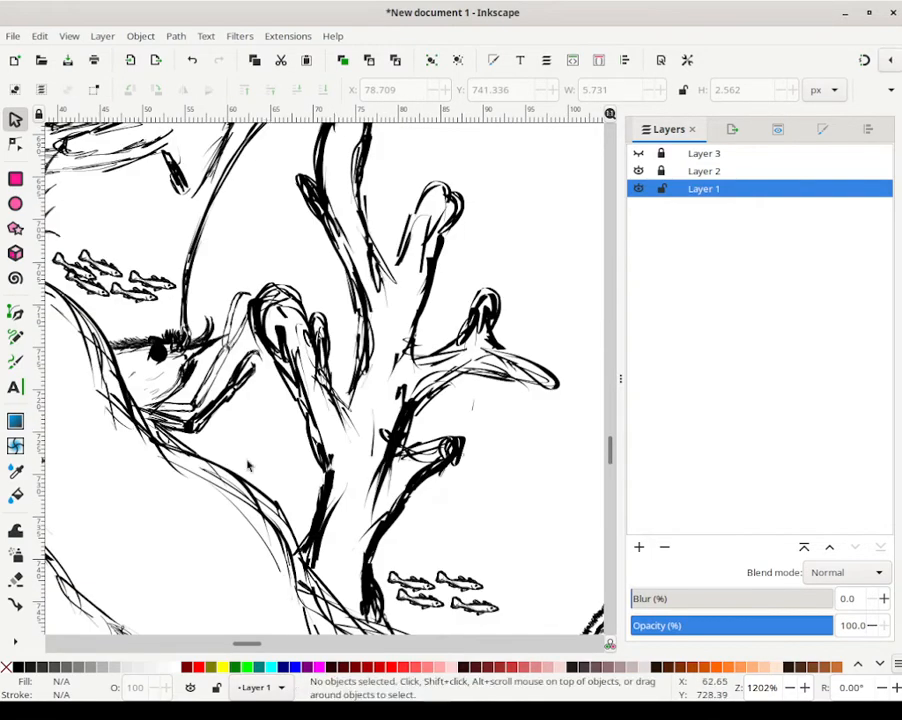
pyautogui.moveTo(191, 444); pyautogui.dragTo(489, 344)
pyautogui.moveTo(235, 309); pyautogui.dragTo(447, 381)
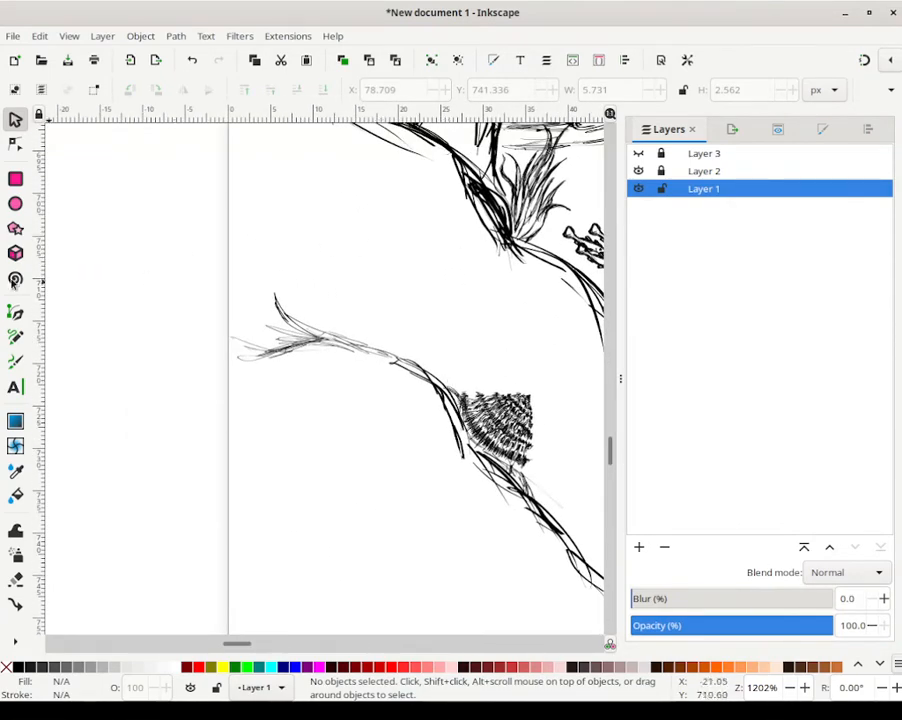
pyautogui.press('c')
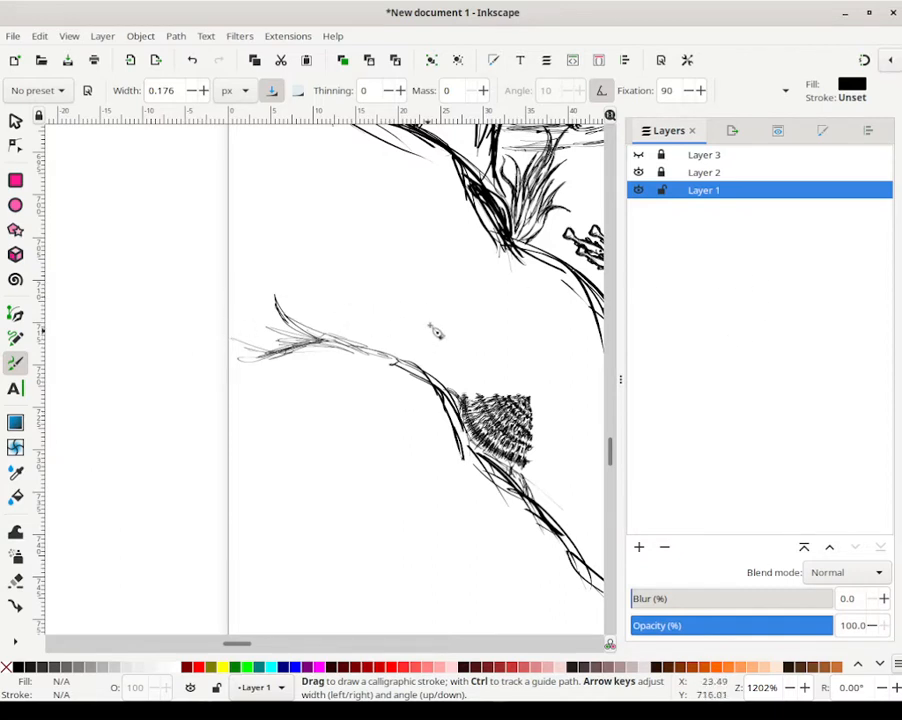
pyautogui.click(381, 357)
pyautogui.moveTo(381, 357); pyautogui.dragTo(420, 371)
pyautogui.moveTo(368, 396)
pyautogui.mouseDown()
pyautogui.moveTo(388, 398)
pyautogui.moveTo(370, 395)
pyautogui.moveTo(352, 416)
pyautogui.moveTo(360, 427)
pyautogui.moveTo(351, 402)
pyautogui.moveTo(370, 484)
pyautogui.moveTo(356, 398)
pyautogui.moveTo(381, 387)
pyautogui.mouseUp()
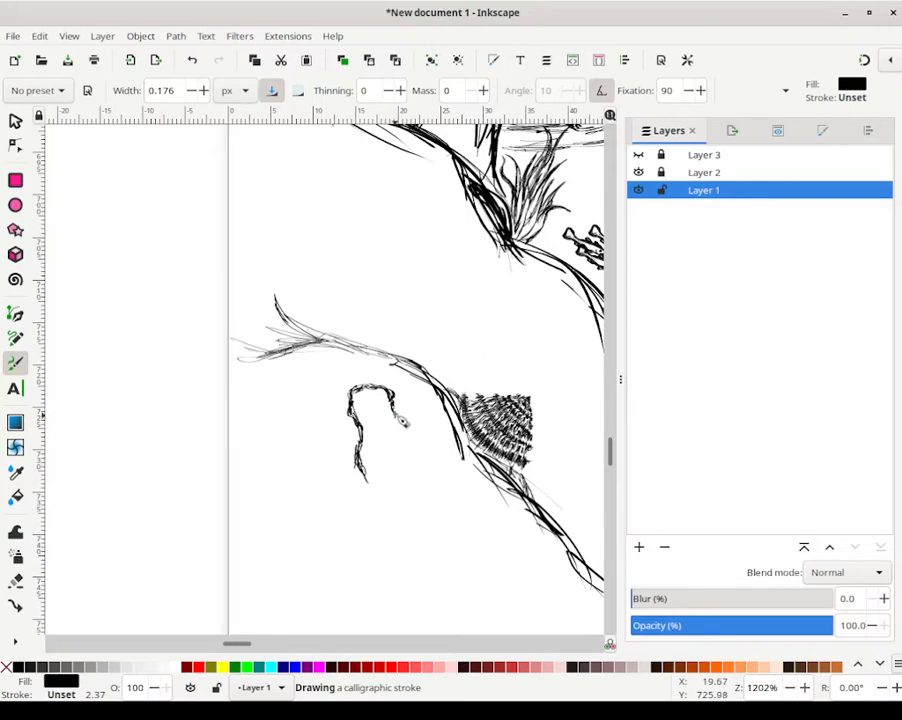
pyautogui.moveTo(398, 428); pyautogui.dragTo(405, 443)
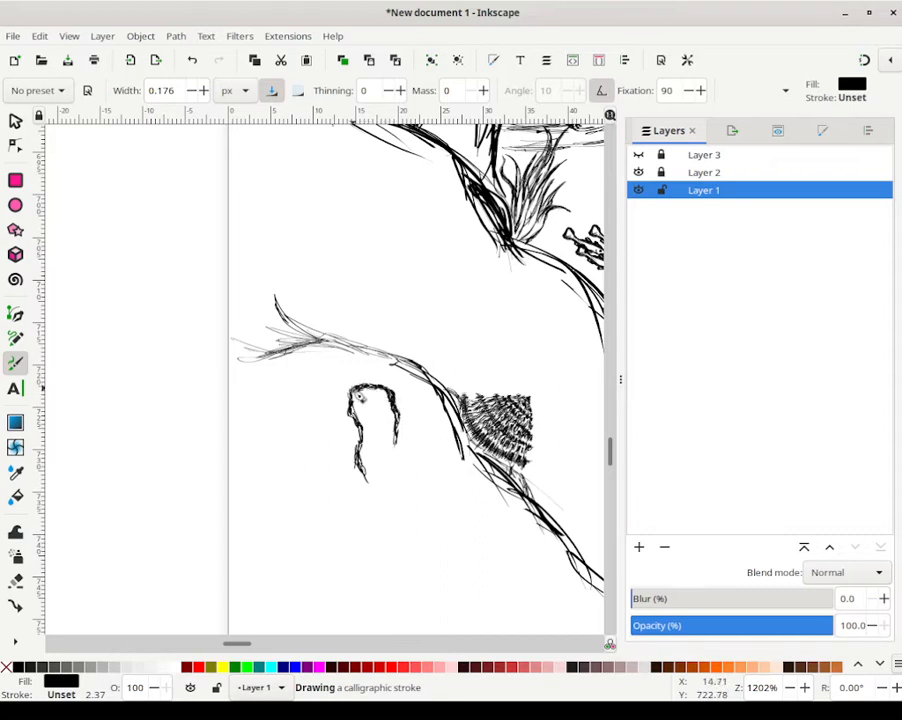
# Step: Thicken the opening's left edge and close its outline into a pointed lower end with an inner ledge
pyautogui.moveTo(354, 416); pyautogui.dragTo(362, 461)
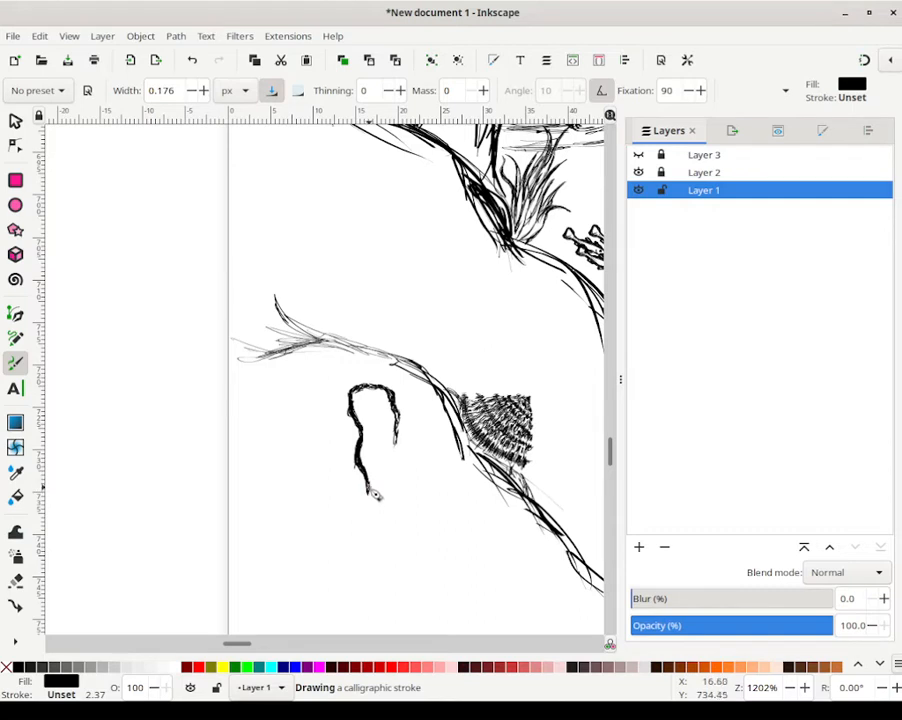
pyautogui.moveTo(374, 492)
pyautogui.mouseDown()
pyautogui.moveTo(377, 512)
pyautogui.moveTo(390, 462)
pyautogui.moveTo(390, 496)
pyautogui.moveTo(382, 483)
pyautogui.moveTo(395, 476)
pyautogui.moveTo(400, 442)
pyautogui.moveTo(405, 455)
pyautogui.moveTo(398, 434)
pyautogui.mouseUp()
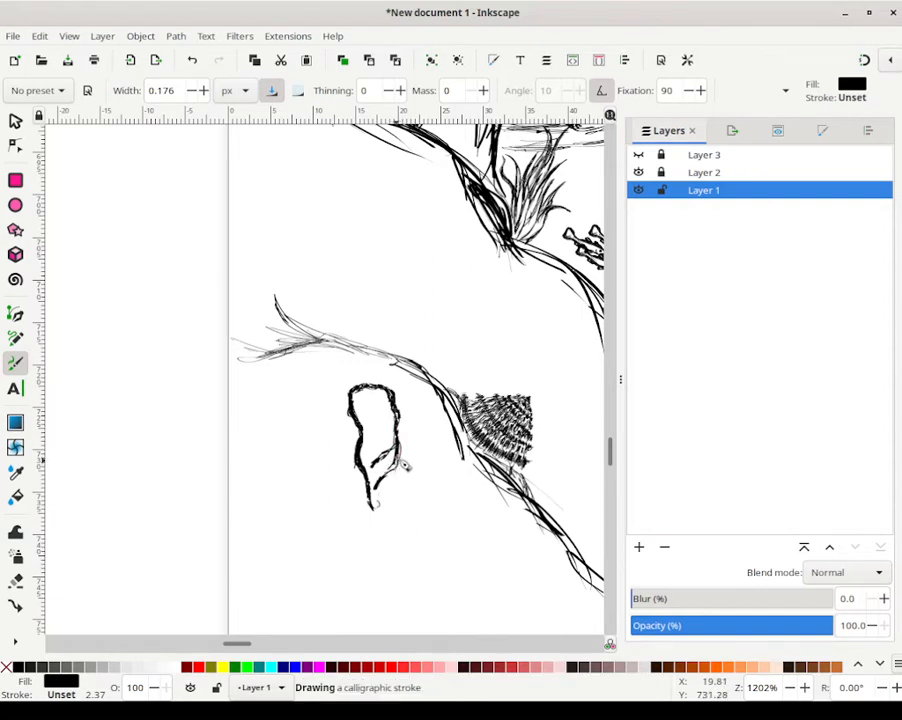
pyautogui.moveTo(397, 479)
pyautogui.mouseDown()
pyautogui.moveTo(376, 506)
pyautogui.moveTo(374, 496)
pyautogui.moveTo(386, 502)
pyautogui.mouseUp()
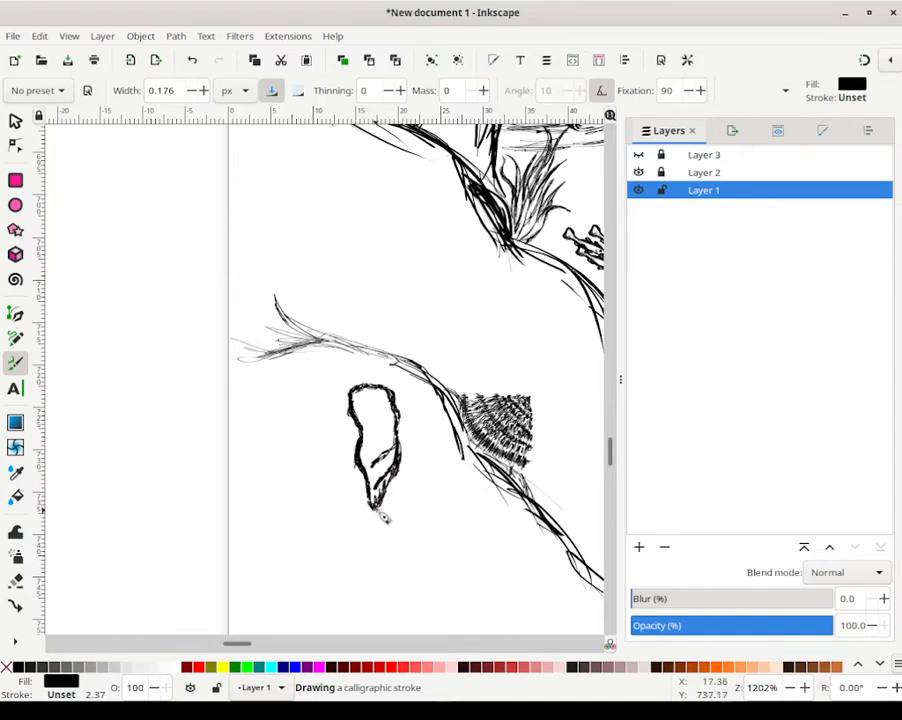
pyautogui.moveTo(397, 492)
pyautogui.mouseDown()
pyautogui.moveTo(404, 466)
pyautogui.moveTo(380, 498)
pyautogui.mouseUp()
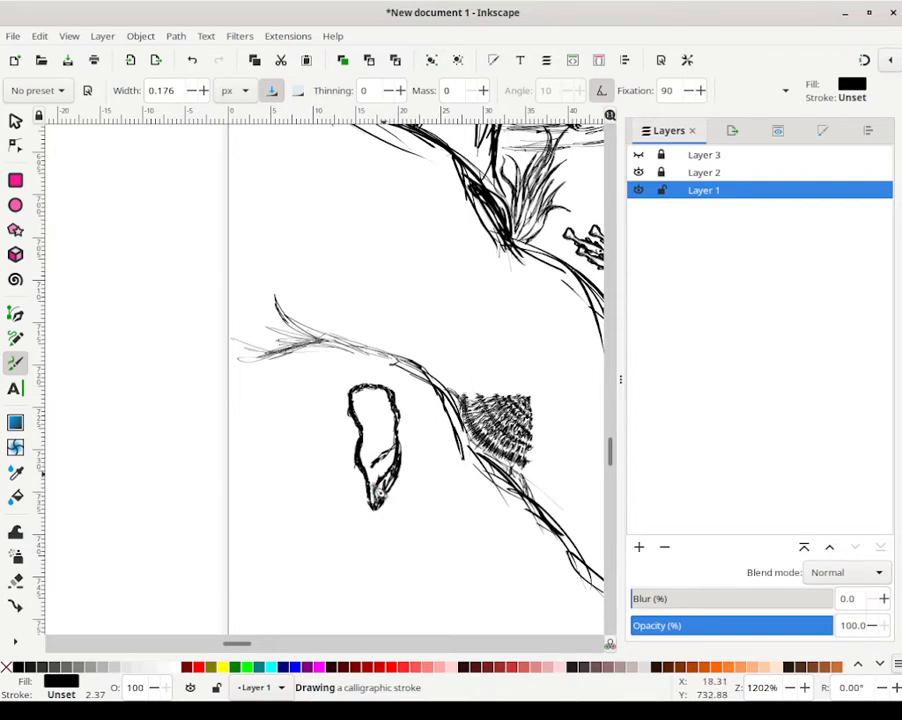
# Step: Surround the rock opening with short, thin hatching strokes on all sides
pyautogui.moveTo(369, 508)
pyautogui.mouseDown()
pyautogui.moveTo(361, 493)
pyautogui.moveTo(393, 527)
pyautogui.moveTo(406, 498)
pyautogui.moveTo(414, 513)
pyautogui.moveTo(400, 422)
pyautogui.moveTo(422, 421)
pyautogui.moveTo(396, 391)
pyautogui.moveTo(403, 389)
pyautogui.moveTo(358, 380)
pyautogui.moveTo(342, 396)
pyautogui.moveTo(344, 415)
pyautogui.moveTo(356, 416)
pyautogui.moveTo(358, 448)
pyautogui.moveTo(352, 414)
pyautogui.moveTo(342, 447)
pyautogui.moveTo(331, 388)
pyautogui.moveTo(349, 385)
pyautogui.mouseUp()
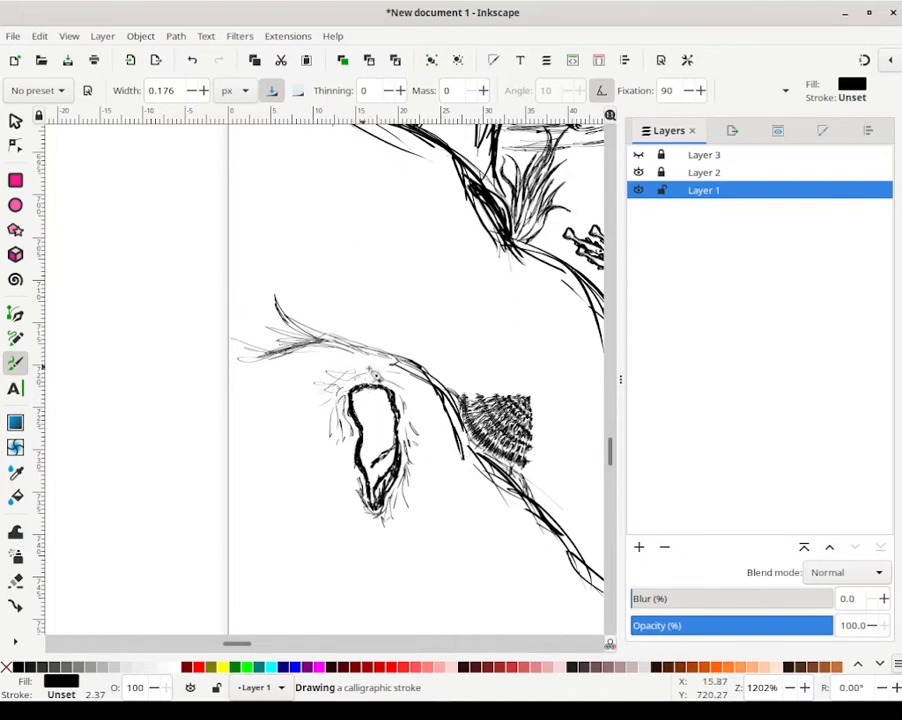
pyautogui.moveTo(423, 411)
pyautogui.mouseDown()
pyautogui.moveTo(425, 470)
pyautogui.moveTo(424, 440)
pyautogui.moveTo(420, 460)
pyautogui.mouseUp()
pyautogui.moveTo(348, 466)
pyautogui.mouseDown()
pyautogui.moveTo(351, 478)
pyautogui.moveTo(348, 457)
pyautogui.moveTo(343, 464)
pyautogui.moveTo(326, 444)
pyautogui.moveTo(334, 440)
pyautogui.moveTo(326, 453)
pyautogui.moveTo(348, 491)
pyautogui.moveTo(346, 508)
pyautogui.mouseUp()
pyautogui.moveTo(361, 510); pyautogui.dragTo(364, 521)
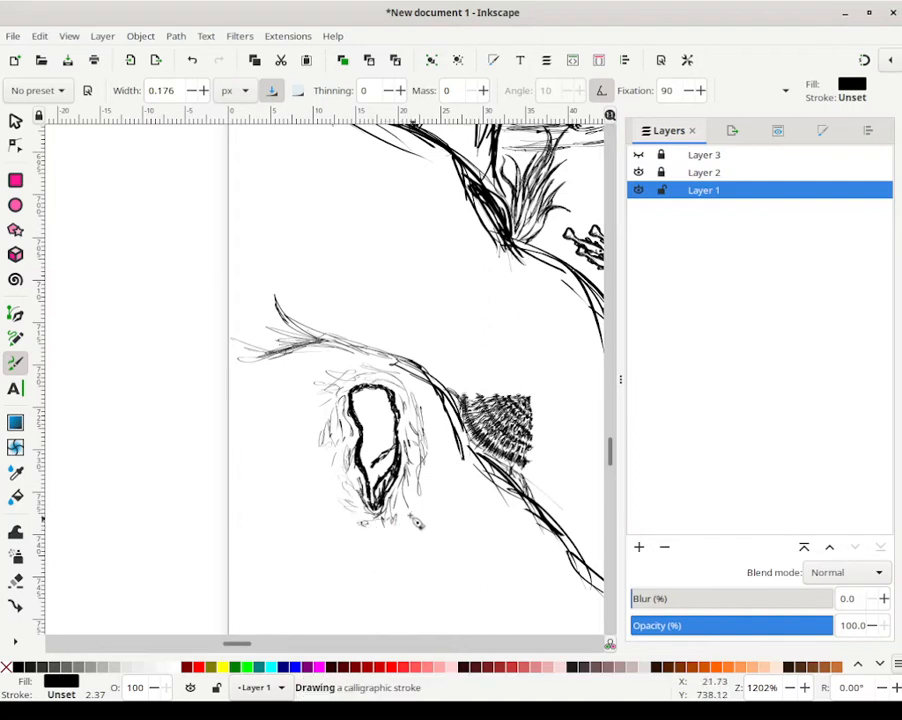
pyautogui.moveTo(417, 505)
pyautogui.mouseDown()
pyautogui.moveTo(435, 520)
pyautogui.moveTo(435, 474)
pyautogui.mouseUp()
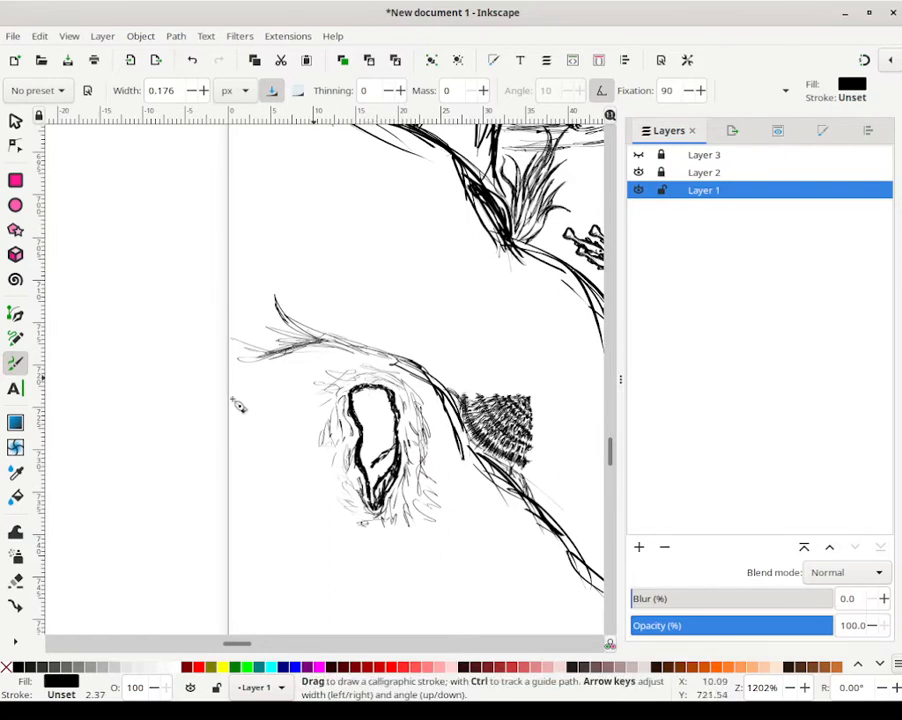
# Step: Add jagged dark strokes inside the opening, branching from the inner ledge and hanging from its upper edge
pyautogui.moveTo(388, 461)
pyautogui.mouseDown()
pyautogui.moveTo(379, 464)
pyautogui.moveTo(397, 452)
pyautogui.moveTo(378, 442)
pyautogui.moveTo(378, 455)
pyautogui.moveTo(395, 453)
pyautogui.mouseUp()
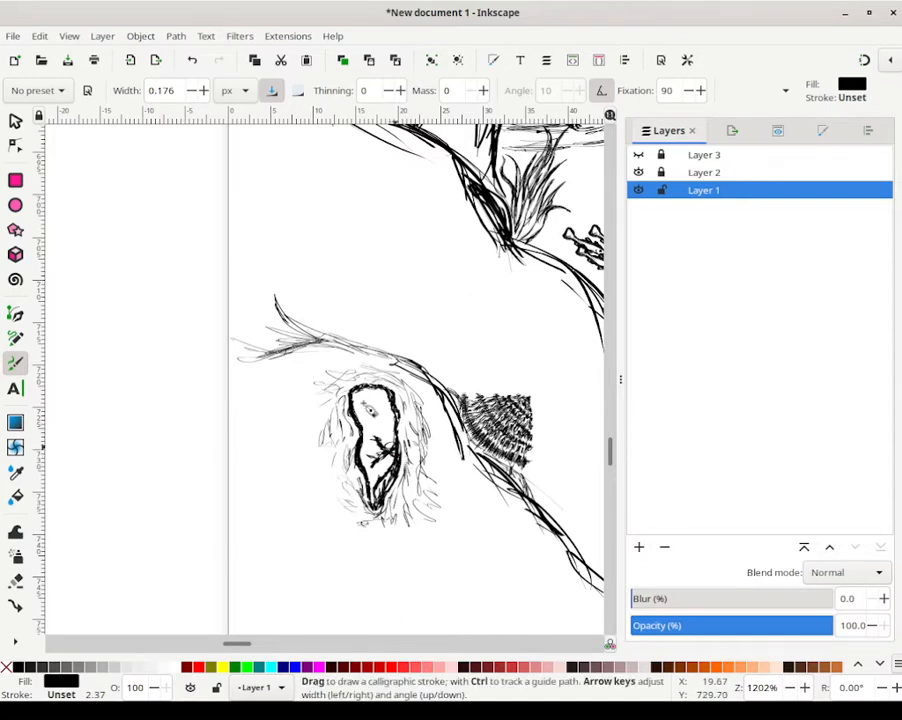
pyautogui.moveTo(367, 391)
pyautogui.mouseDown()
pyautogui.moveTo(379, 415)
pyautogui.moveTo(379, 402)
pyautogui.moveTo(377, 440)
pyautogui.moveTo(386, 396)
pyautogui.moveTo(375, 403)
pyautogui.mouseUp()
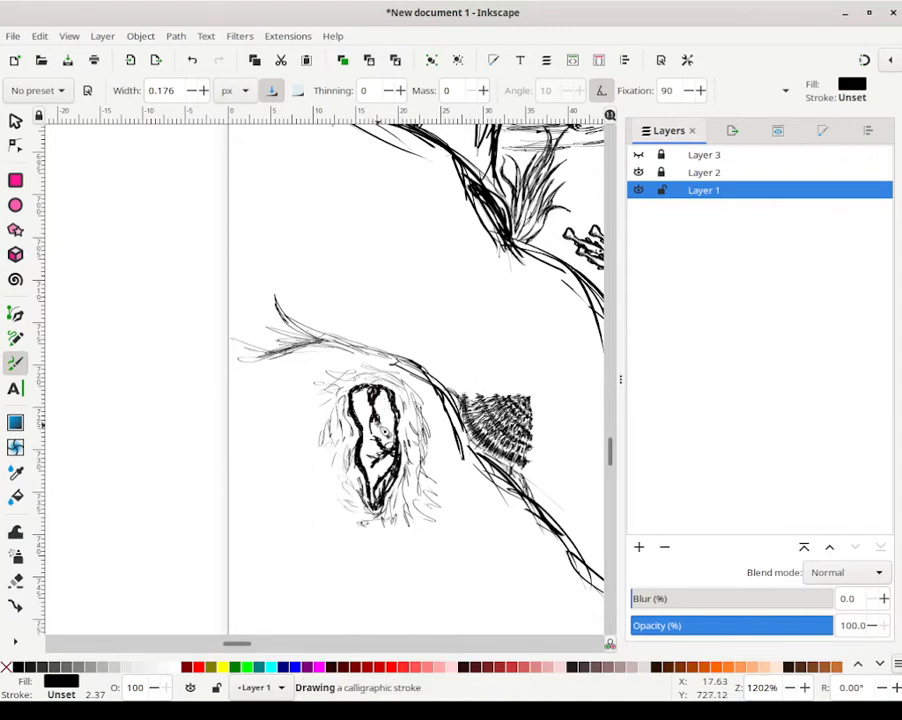
pyautogui.moveTo(378, 427); pyautogui.dragTo(377, 426)
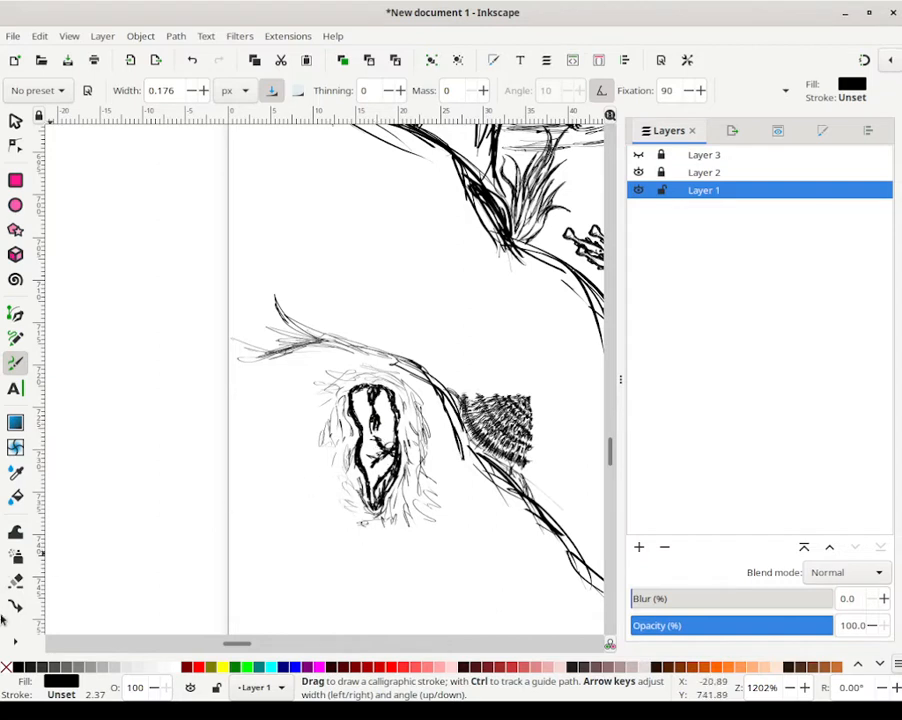
# Step: Set the calligraphy fill to dark grey and the width to 0.016 px, undoing a trial stroke made at 0.076 px
pyautogui.click(55, 667)
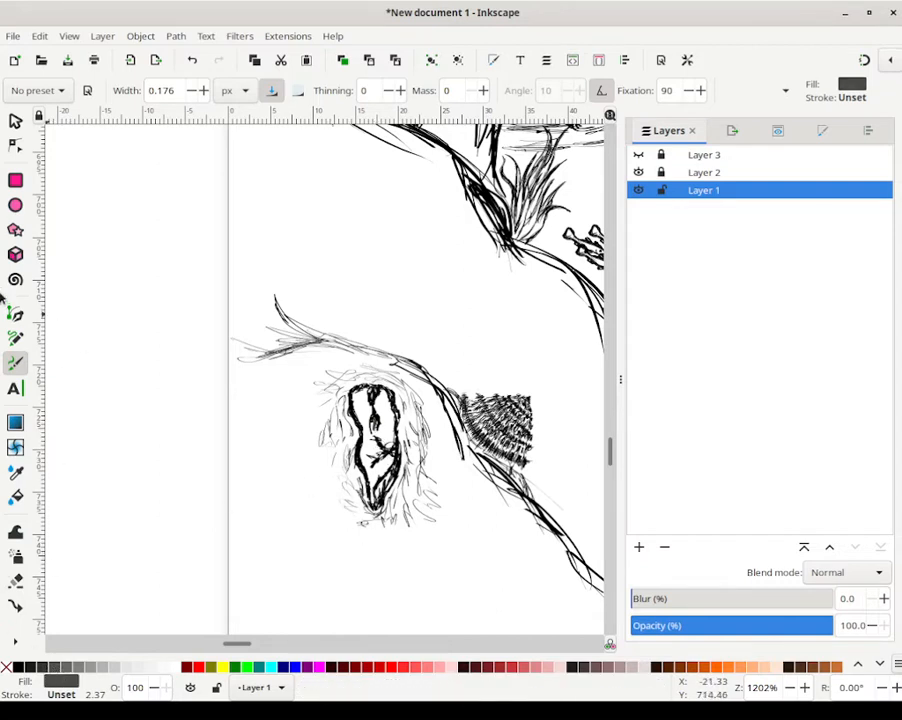
pyautogui.click(161, 91)
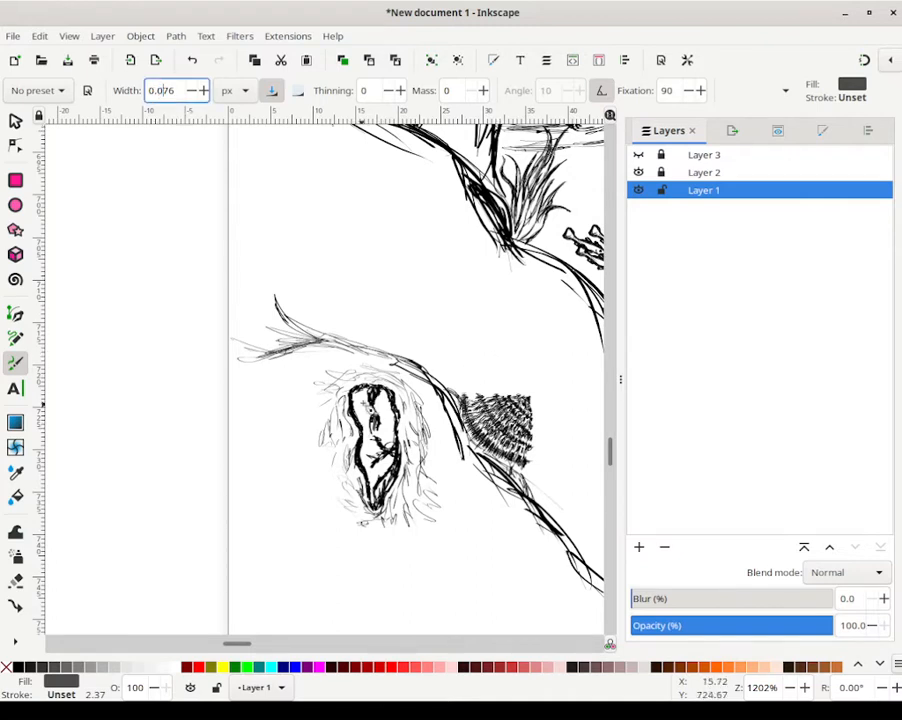
pyautogui.moveTo(361, 410); pyautogui.dragTo(365, 418)
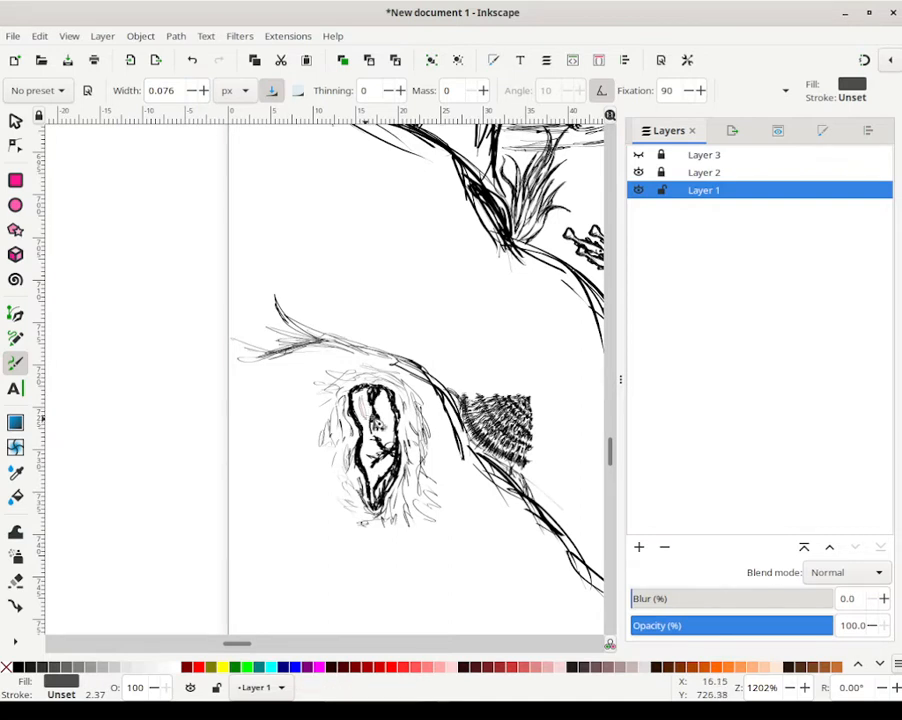
pyautogui.hotkey('ctrl', 'z')
pyautogui.moveTo(169, 91); pyautogui.dragTo(164, 91)
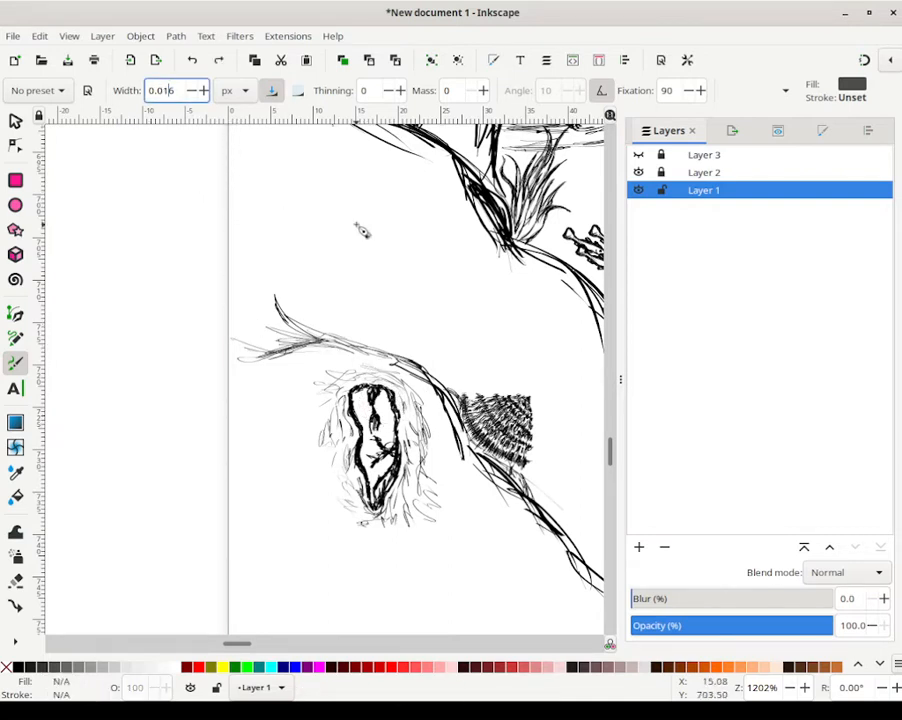
# Step: Set the calligraphy width to 0.018 px and fill the rock opening's interior with fine dark grey hatching
pyautogui.write('17')
pyautogui.press('Return')
pyautogui.moveTo(361, 405); pyautogui.dragTo(362, 403)
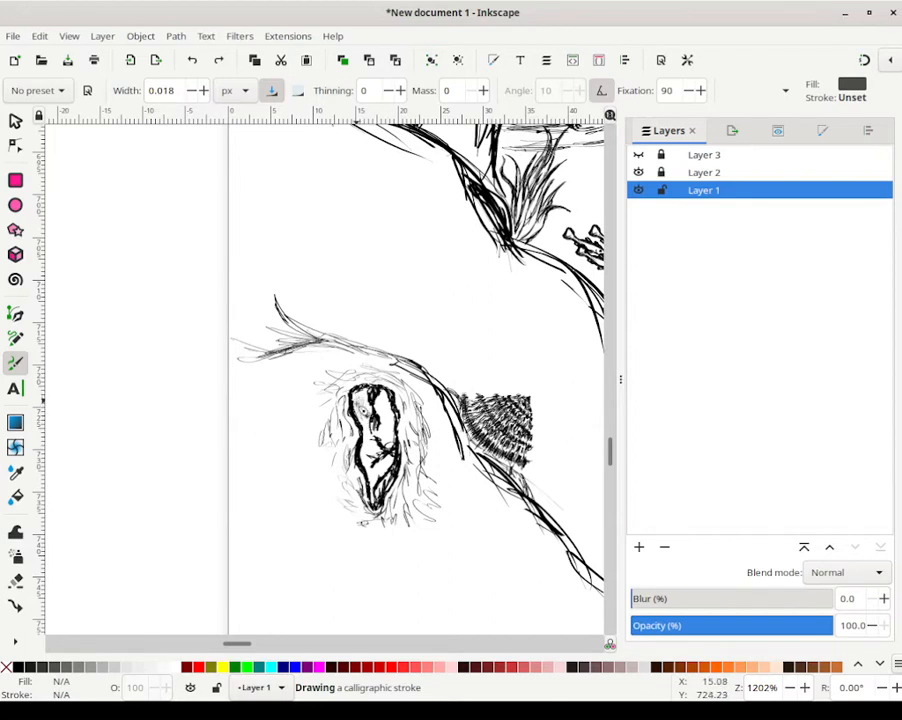
pyautogui.moveTo(362, 403); pyautogui.dragTo(364, 408)
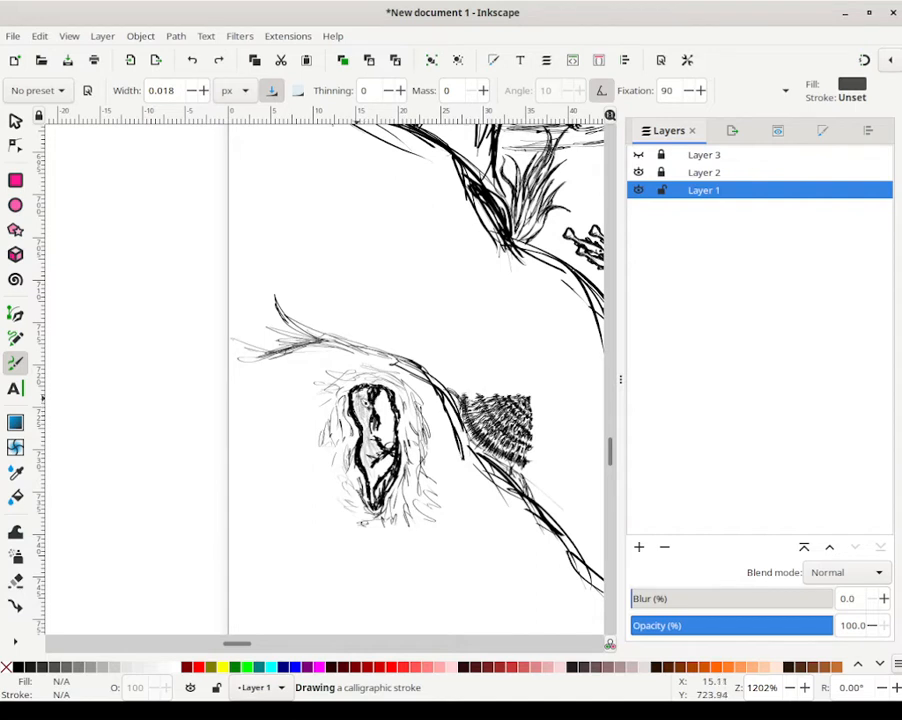
pyautogui.moveTo(362, 391); pyautogui.dragTo(386, 418)
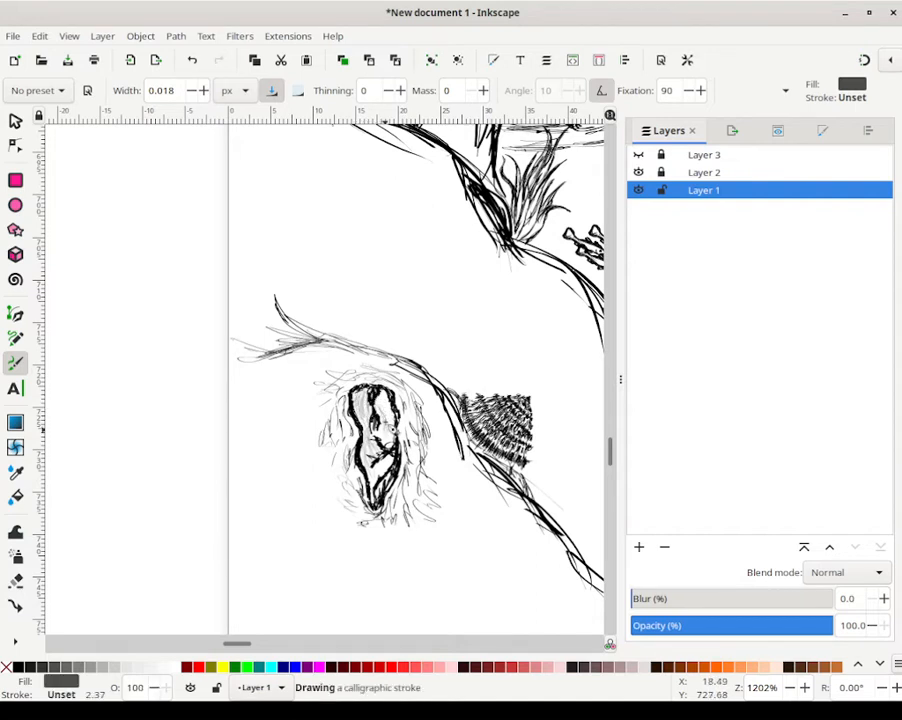
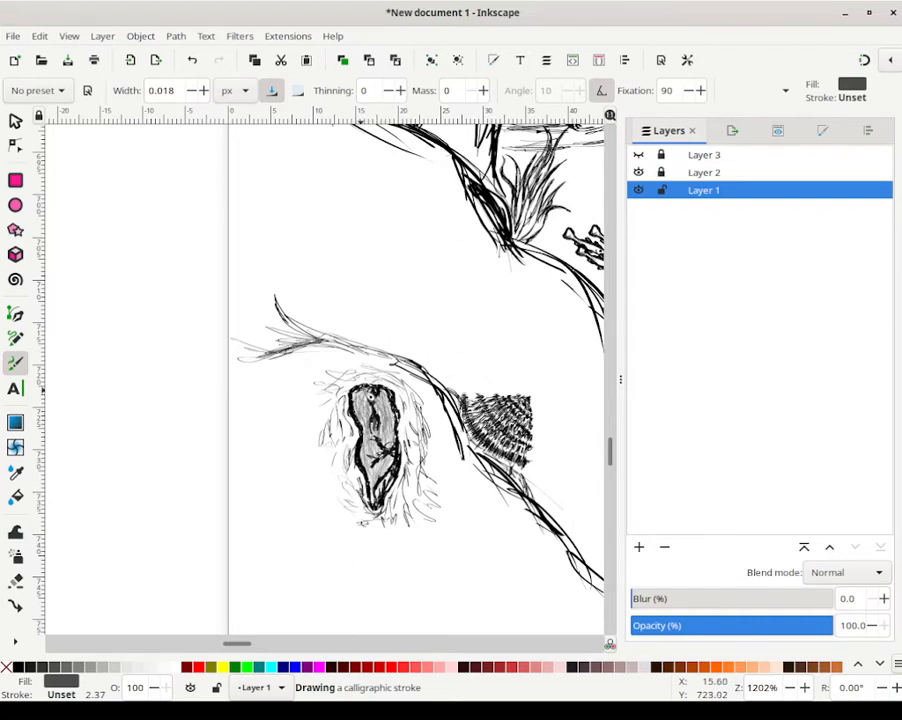
# Step: Deepen the shading inside the opening with darker grey, near-black hatching, densest in its upper left part
pyautogui.moveTo(363, 414); pyautogui.dragTo(372, 479)
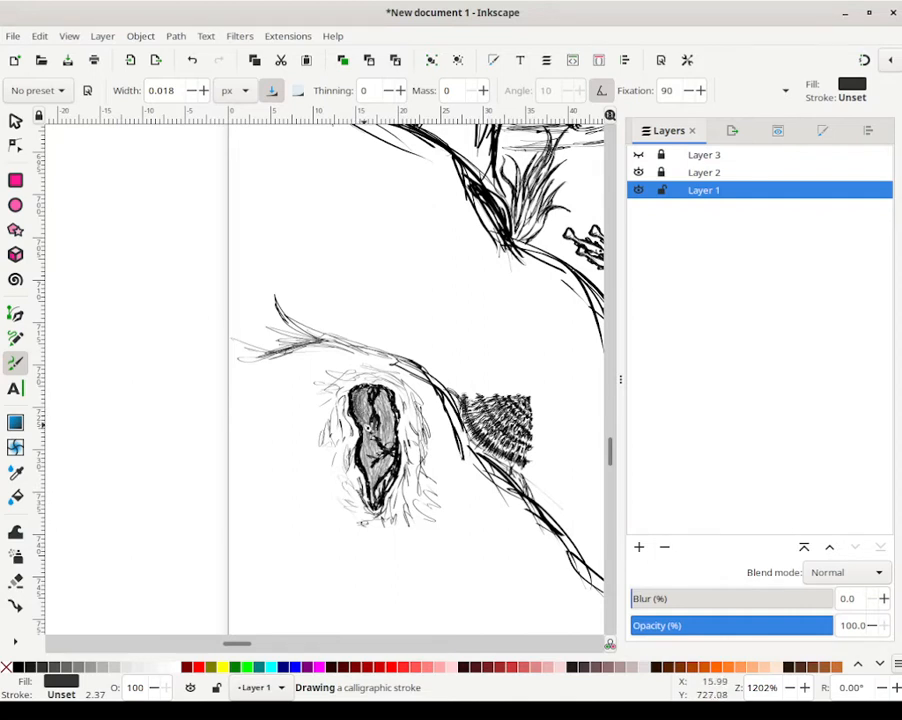
pyautogui.moveTo(378, 405); pyautogui.dragTo(393, 425)
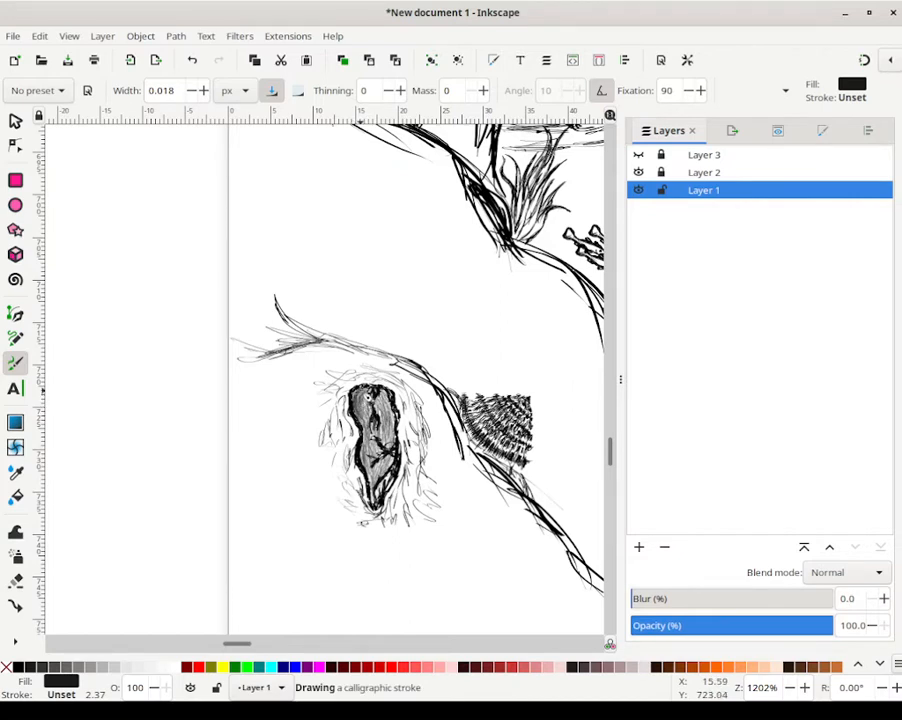
pyautogui.moveTo(361, 407); pyautogui.dragTo(364, 404)
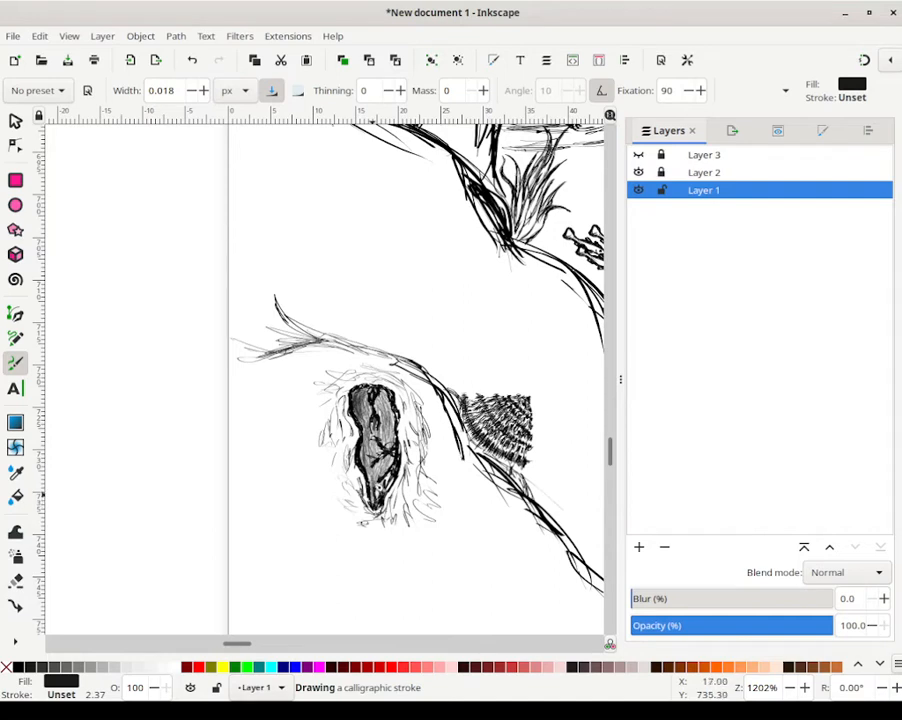
pyautogui.moveTo(390, 429)
pyautogui.mouseDown()
pyautogui.moveTo(388, 440)
pyautogui.moveTo(391, 414)
pyautogui.moveTo(387, 455)
pyautogui.moveTo(373, 416)
pyautogui.moveTo(375, 450)
pyautogui.moveTo(391, 442)
pyautogui.moveTo(396, 418)
pyautogui.moveTo(388, 471)
pyautogui.moveTo(379, 471)
pyautogui.moveTo(396, 437)
pyautogui.moveTo(398, 449)
pyautogui.moveTo(391, 471)
pyautogui.moveTo(391, 445)
pyautogui.moveTo(378, 468)
pyautogui.moveTo(374, 443)
pyautogui.moveTo(367, 447)
pyautogui.moveTo(374, 417)
pyautogui.moveTo(396, 421)
pyautogui.moveTo(382, 426)
pyautogui.moveTo(359, 394)
pyautogui.moveTo(370, 392)
pyautogui.mouseUp()
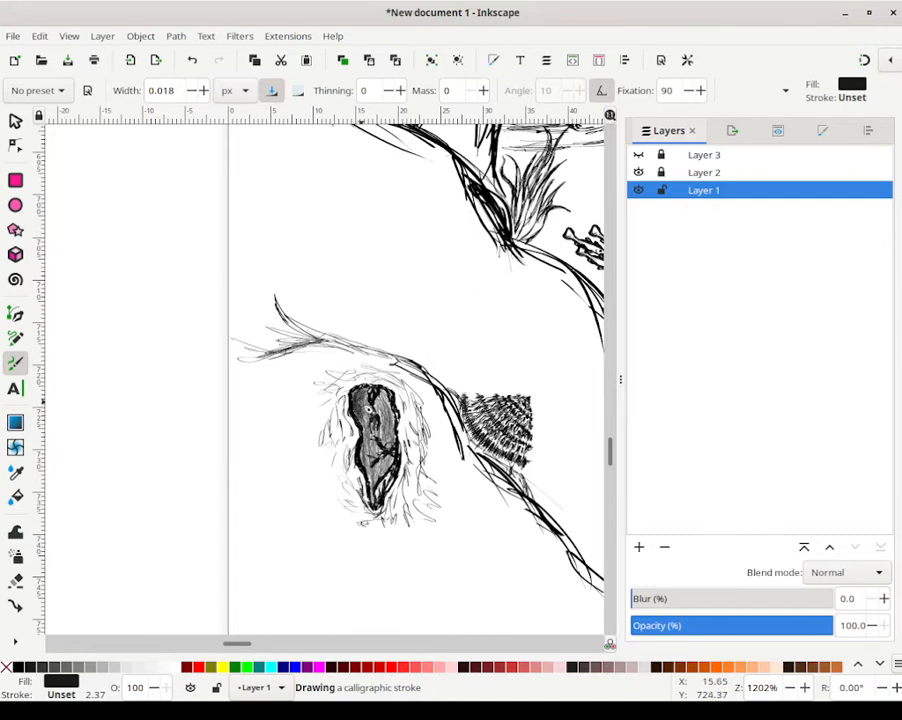
# Step: Set the calligraphy fill to a medium grey and the width to 0.005 px for work inside the opening
pyautogui.click(70, 668)
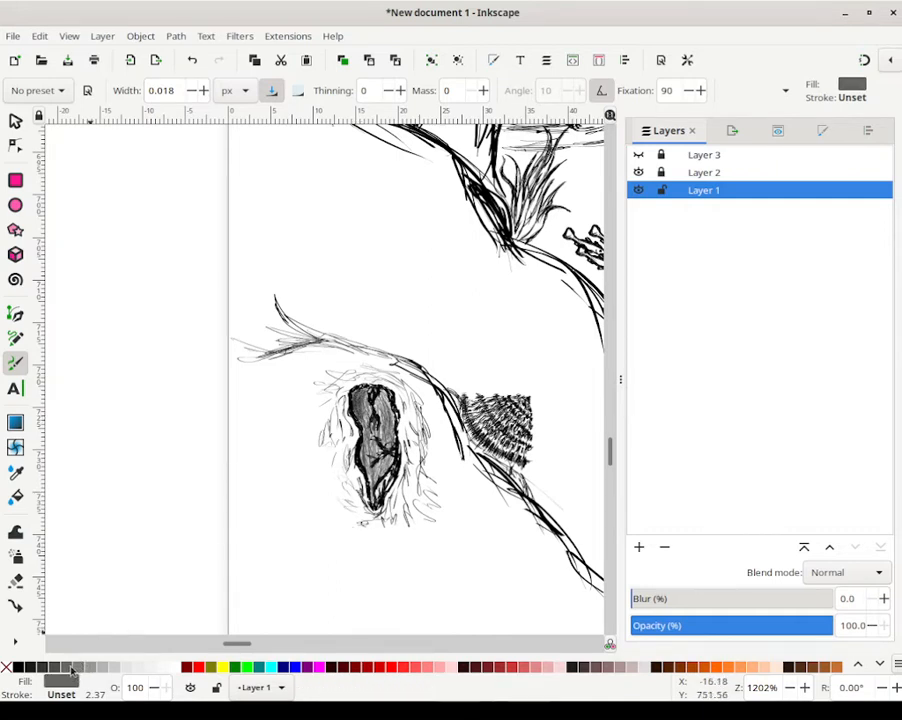
pyautogui.moveTo(176, 91); pyautogui.dragTo(166, 92)
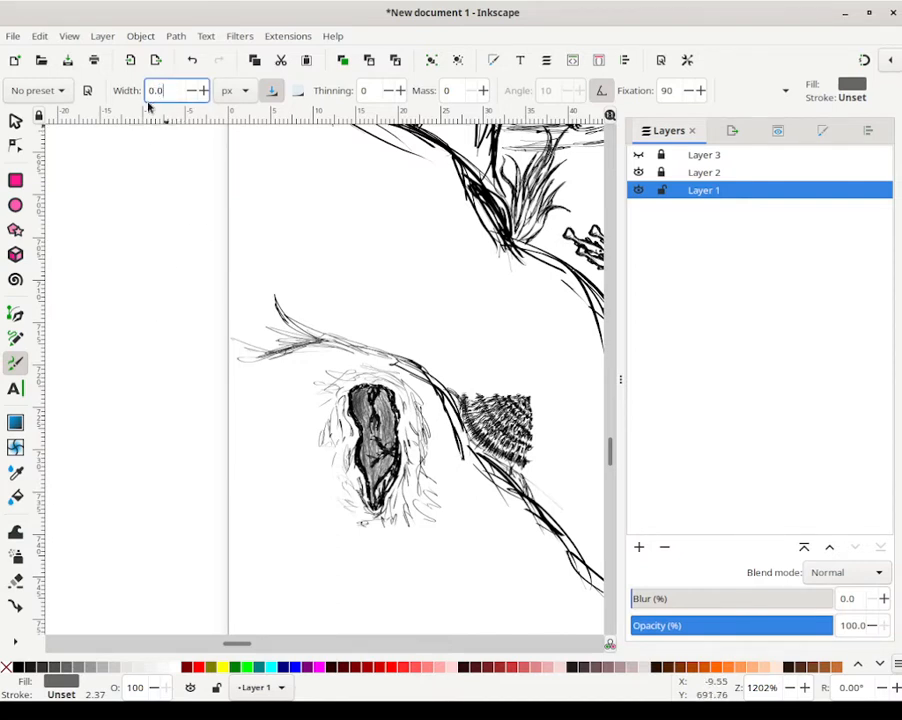
pyautogui.write('5')
pyautogui.press('Return')
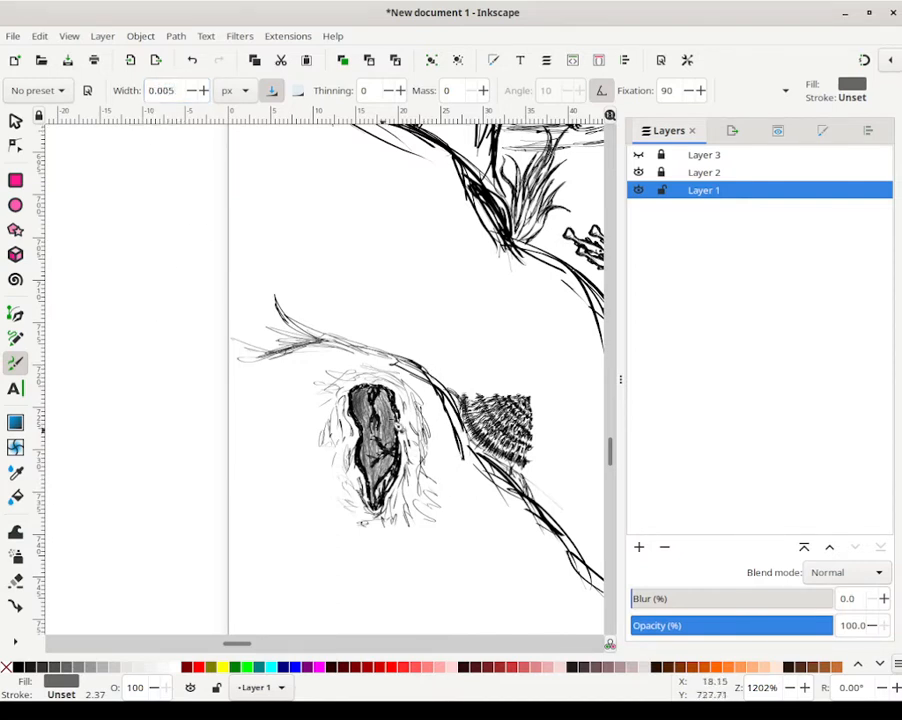
pyautogui.moveTo(402, 433); pyautogui.dragTo(442, 430)
pyautogui.scroll(3, 412, 432)
pyautogui.scroll(2, 405, 430)
pyautogui.moveTo(355, 266); pyautogui.dragTo(332, 282)
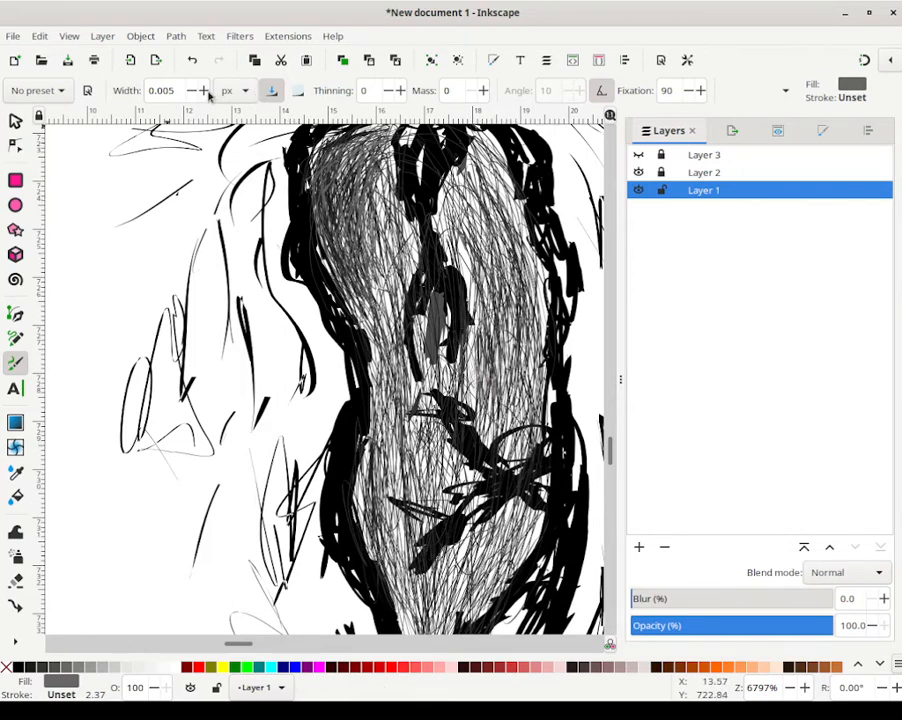
# Step: Try a calligraphic stroke 0.176 px wide inside the opening and undo it
pyautogui.doubleClick(167, 91)
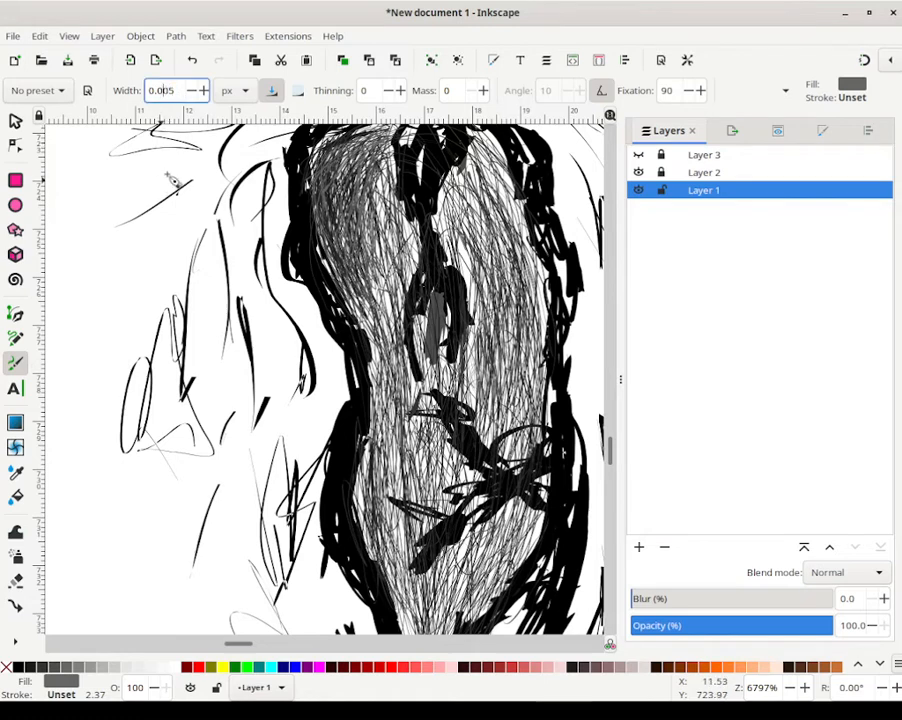
pyautogui.write('1')
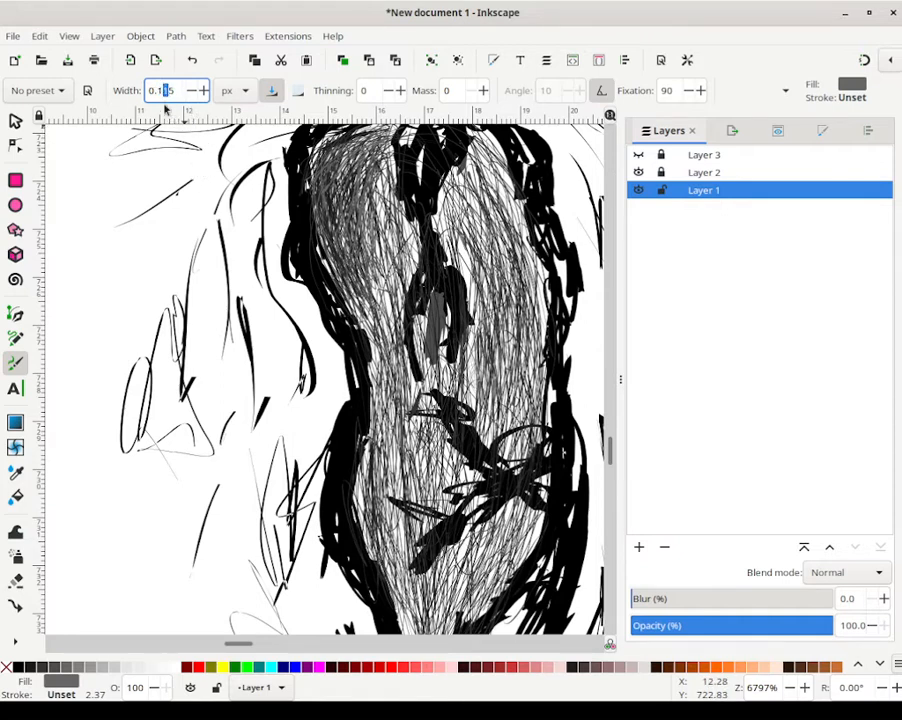
pyautogui.write('76')
pyautogui.moveTo(397, 236)
pyautogui.mouseDown()
pyautogui.moveTo(403, 251)
pyautogui.moveTo(389, 243)
pyautogui.mouseUp()
pyautogui.hotkey('ctrl', 'z')
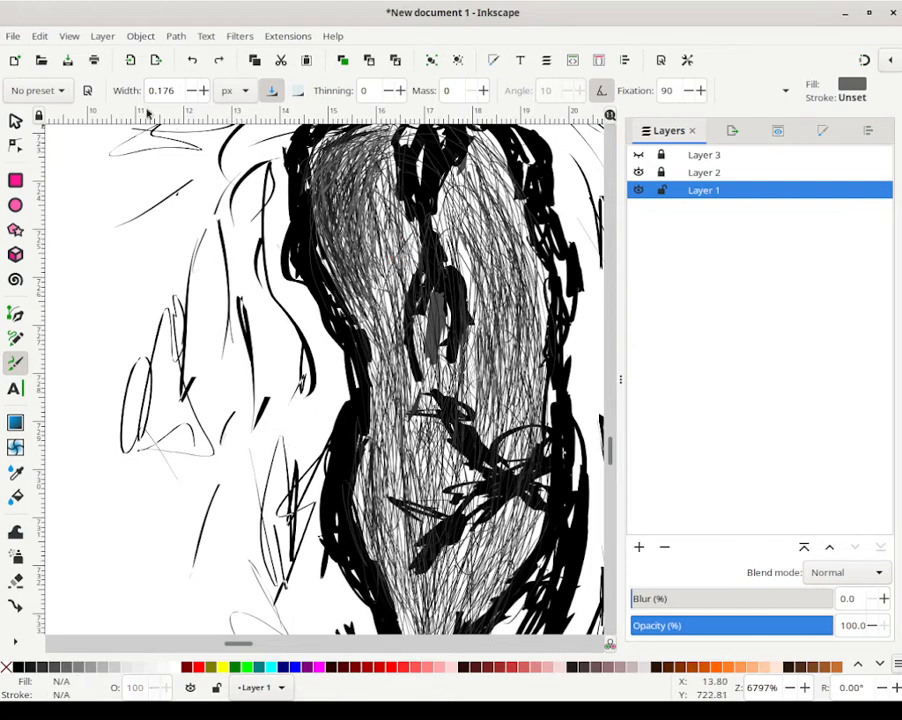
# Step: Set the width to 0.076 px and layer medium grey strokes over the opening's centre and upper part
pyautogui.moveTo(162, 90); pyautogui.dragTo(157, 90)
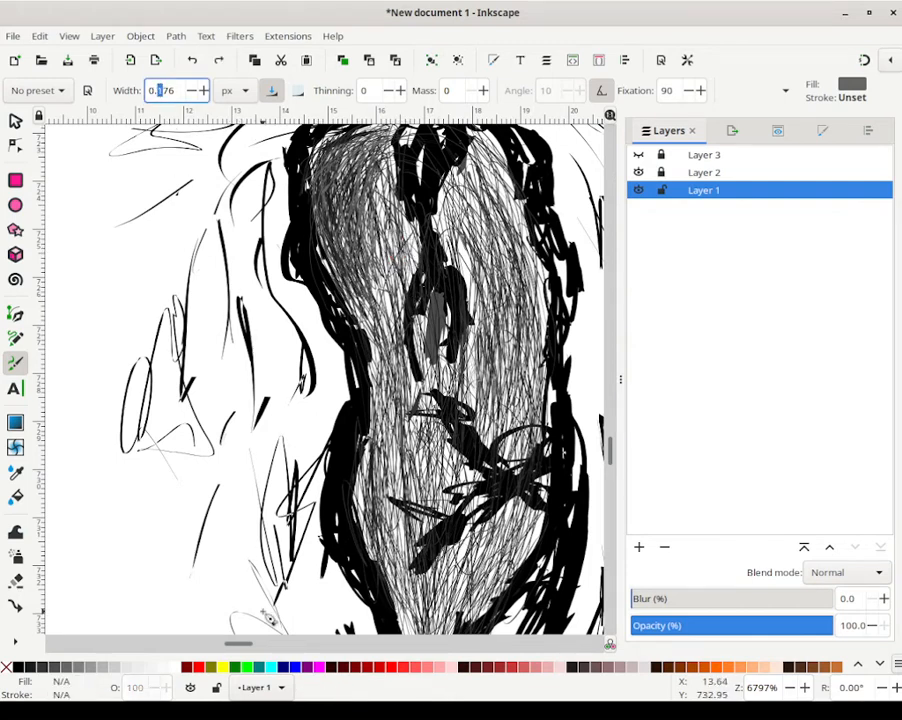
pyautogui.moveTo(390, 240)
pyautogui.mouseDown()
pyautogui.moveTo(420, 258)
pyautogui.moveTo(415, 268)
pyautogui.moveTo(398, 255)
pyautogui.moveTo(397, 326)
pyautogui.moveTo(407, 353)
pyautogui.moveTo(405, 333)
pyautogui.moveTo(395, 340)
pyautogui.moveTo(398, 396)
pyautogui.moveTo(403, 385)
pyautogui.moveTo(390, 372)
pyautogui.moveTo(397, 410)
pyautogui.moveTo(421, 402)
pyautogui.moveTo(419, 418)
pyautogui.moveTo(436, 435)
pyautogui.moveTo(431, 451)
pyautogui.moveTo(415, 442)
pyautogui.moveTo(407, 449)
pyautogui.moveTo(428, 451)
pyautogui.moveTo(445, 472)
pyautogui.moveTo(457, 466)
pyautogui.moveTo(455, 455)
pyautogui.moveTo(468, 470)
pyautogui.moveTo(390, 485)
pyautogui.moveTo(368, 500)
pyautogui.moveTo(373, 520)
pyautogui.moveTo(375, 502)
pyautogui.moveTo(365, 505)
pyautogui.moveTo(372, 478)
pyautogui.mouseUp()
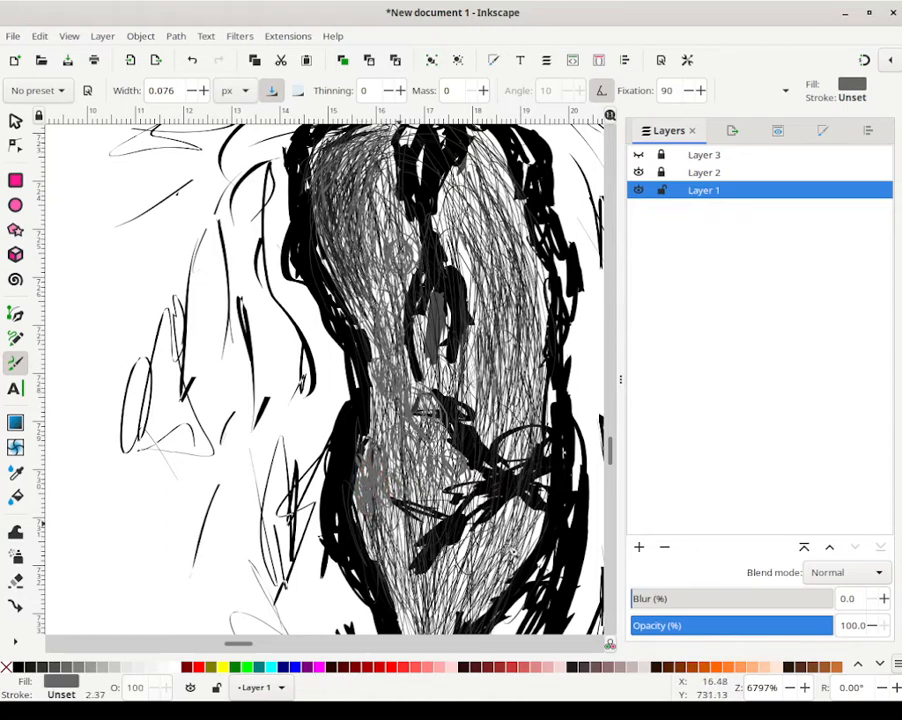
pyautogui.moveTo(481, 213)
pyautogui.mouseDown()
pyautogui.moveTo(452, 240)
pyautogui.moveTo(465, 228)
pyautogui.moveTo(478, 278)
pyautogui.moveTo(492, 285)
pyautogui.moveTo(482, 282)
pyautogui.moveTo(485, 325)
pyautogui.moveTo(524, 330)
pyautogui.moveTo(502, 343)
pyautogui.moveTo(517, 322)
pyautogui.moveTo(509, 285)
pyautogui.moveTo(525, 238)
pyautogui.moveTo(494, 200)
pyautogui.moveTo(489, 186)
pyautogui.moveTo(503, 176)
pyautogui.moveTo(485, 140)
pyautogui.moveTo(519, 190)
pyautogui.moveTo(479, 186)
pyautogui.moveTo(478, 198)
pyautogui.moveTo(463, 183)
pyautogui.moveTo(454, 203)
pyautogui.moveTo(470, 178)
pyautogui.moveTo(482, 198)
pyautogui.moveTo(453, 154)
pyautogui.mouseUp()
pyautogui.moveTo(504, 283)
pyautogui.mouseDown()
pyautogui.moveTo(504, 236)
pyautogui.moveTo(494, 224)
pyautogui.moveTo(480, 228)
pyautogui.moveTo(540, 297)
pyautogui.moveTo(542, 284)
pyautogui.moveTo(538, 310)
pyautogui.moveTo(548, 323)
pyautogui.moveTo(525, 350)
pyautogui.moveTo(490, 350)
pyautogui.moveTo(485, 378)
pyautogui.moveTo(421, 382)
pyautogui.mouseUp()
pyautogui.moveTo(410, 285)
pyautogui.mouseDown()
pyautogui.moveTo(374, 298)
pyautogui.moveTo(368, 262)
pyautogui.moveTo(379, 162)
pyautogui.moveTo(350, 162)
pyautogui.mouseUp()
pyautogui.moveTo(436, 203); pyautogui.dragTo(400, 320)
pyautogui.moveTo(366, 263)
pyautogui.mouseDown()
pyautogui.moveTo(377, 257)
pyautogui.moveTo(364, 258)
pyautogui.mouseUp()
pyautogui.moveTo(360, 245)
pyautogui.mouseDown()
pyautogui.moveTo(289, 277)
pyautogui.moveTo(313, 257)
pyautogui.moveTo(346, 257)
pyautogui.moveTo(340, 250)
pyautogui.moveTo(315, 290)
pyautogui.mouseUp()
pyautogui.moveTo(297, 352); pyautogui.dragTo(317, 408)
pyautogui.moveTo(333, 425)
pyautogui.mouseDown()
pyautogui.moveTo(351, 481)
pyautogui.moveTo(363, 438)
pyautogui.moveTo(349, 406)
pyautogui.moveTo(371, 376)
pyautogui.moveTo(359, 361)
pyautogui.moveTo(343, 368)
pyautogui.moveTo(389, 354)
pyautogui.mouseUp()
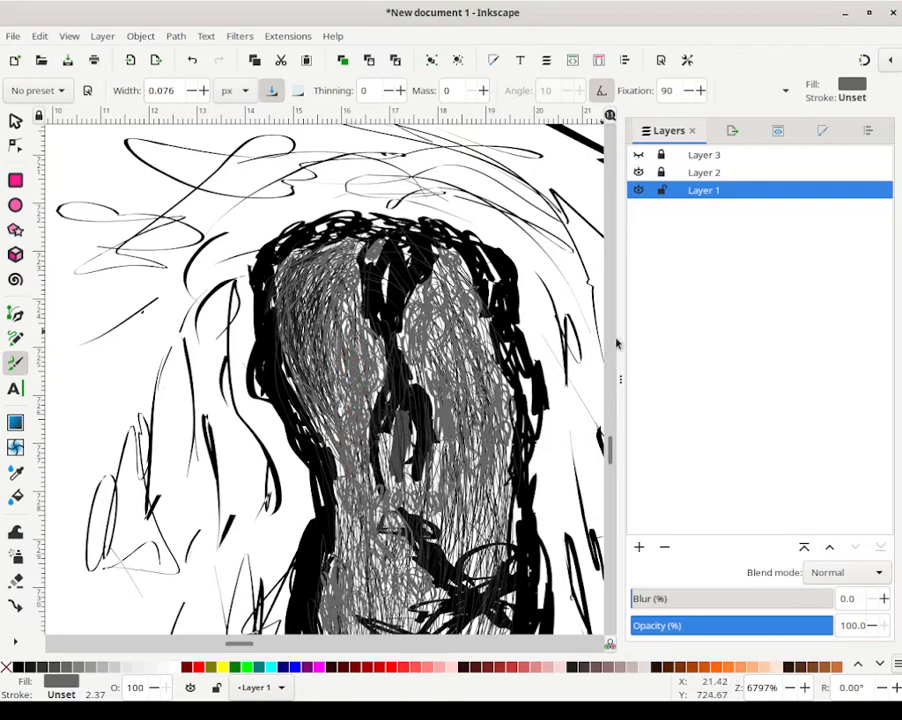
# Step: Cover the right half of the opening's interior with denser medium grey strokes
pyautogui.moveTo(492, 342)
pyautogui.mouseDown()
pyautogui.moveTo(479, 336)
pyautogui.moveTo(466, 278)
pyautogui.moveTo(452, 265)
pyautogui.moveTo(418, 296)
pyautogui.mouseUp()
pyautogui.moveTo(431, 341)
pyautogui.mouseDown()
pyautogui.moveTo(442, 321)
pyautogui.moveTo(487, 345)
pyautogui.mouseUp()
pyautogui.moveTo(440, 484)
pyautogui.mouseDown()
pyautogui.moveTo(460, 527)
pyautogui.moveTo(479, 525)
pyautogui.moveTo(470, 532)
pyautogui.moveTo(486, 571)
pyautogui.moveTo(473, 556)
pyautogui.moveTo(486, 555)
pyautogui.moveTo(480, 569)
pyautogui.moveTo(482, 506)
pyautogui.mouseUp()
pyautogui.moveTo(478, 551)
pyautogui.mouseDown()
pyautogui.moveTo(462, 484)
pyautogui.moveTo(446, 514)
pyautogui.moveTo(450, 539)
pyautogui.moveTo(496, 455)
pyautogui.moveTo(432, 468)
pyautogui.mouseUp()
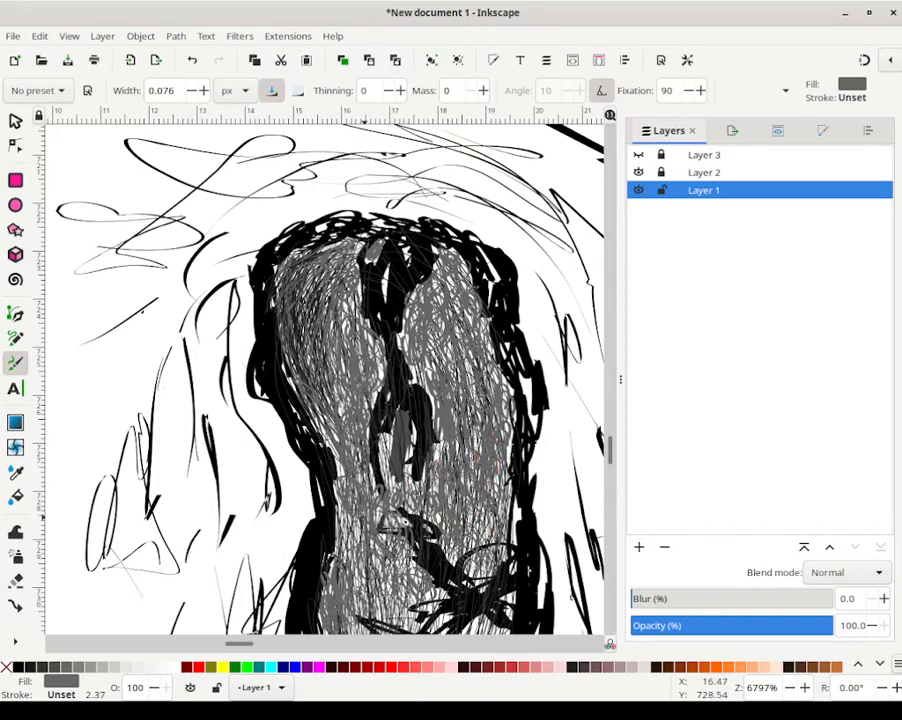
# Step: Extend the medium grey strokes over the opening's lower half, around the inner ledge and into the pointed end
pyautogui.moveTo(399, 556); pyautogui.dragTo(451, 427)
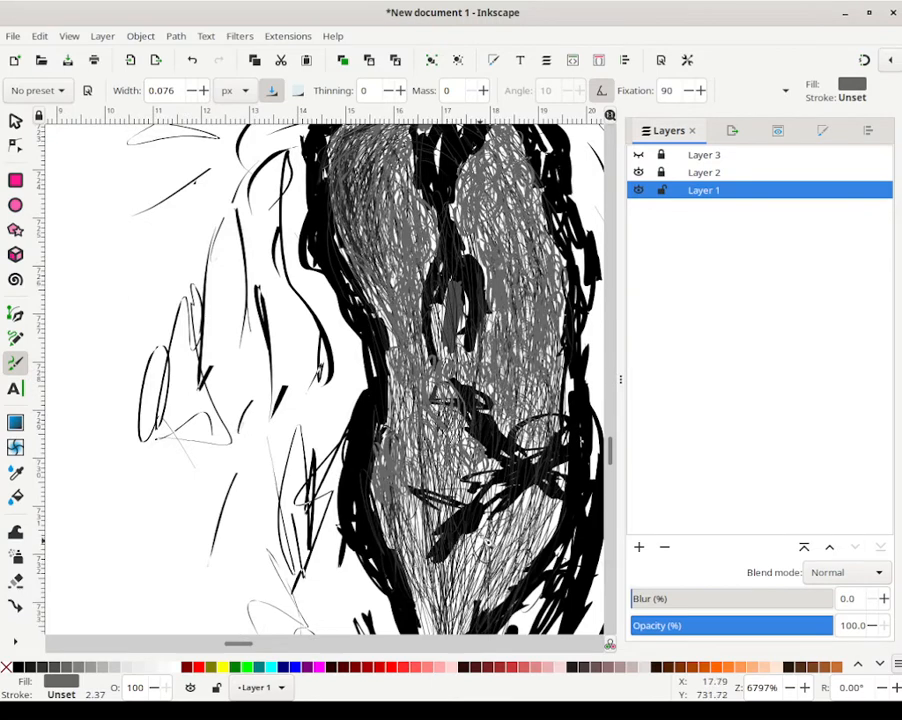
pyautogui.moveTo(484, 547); pyautogui.dragTo(465, 487)
pyautogui.moveTo(400, 467)
pyautogui.mouseDown()
pyautogui.moveTo(401, 536)
pyautogui.moveTo(426, 528)
pyautogui.moveTo(429, 568)
pyautogui.moveTo(421, 576)
pyautogui.moveTo(411, 564)
pyautogui.moveTo(421, 566)
pyautogui.moveTo(419, 591)
pyautogui.moveTo(433, 592)
pyautogui.moveTo(446, 548)
pyautogui.moveTo(455, 550)
pyautogui.moveTo(417, 551)
pyautogui.moveTo(418, 518)
pyautogui.moveTo(406, 514)
pyautogui.moveTo(399, 472)
pyautogui.moveTo(379, 486)
pyautogui.moveTo(376, 476)
pyautogui.moveTo(402, 448)
pyautogui.mouseUp()
pyautogui.moveTo(425, 428)
pyautogui.mouseDown()
pyautogui.moveTo(449, 404)
pyautogui.moveTo(431, 384)
pyautogui.moveTo(414, 394)
pyautogui.moveTo(379, 362)
pyautogui.mouseUp()
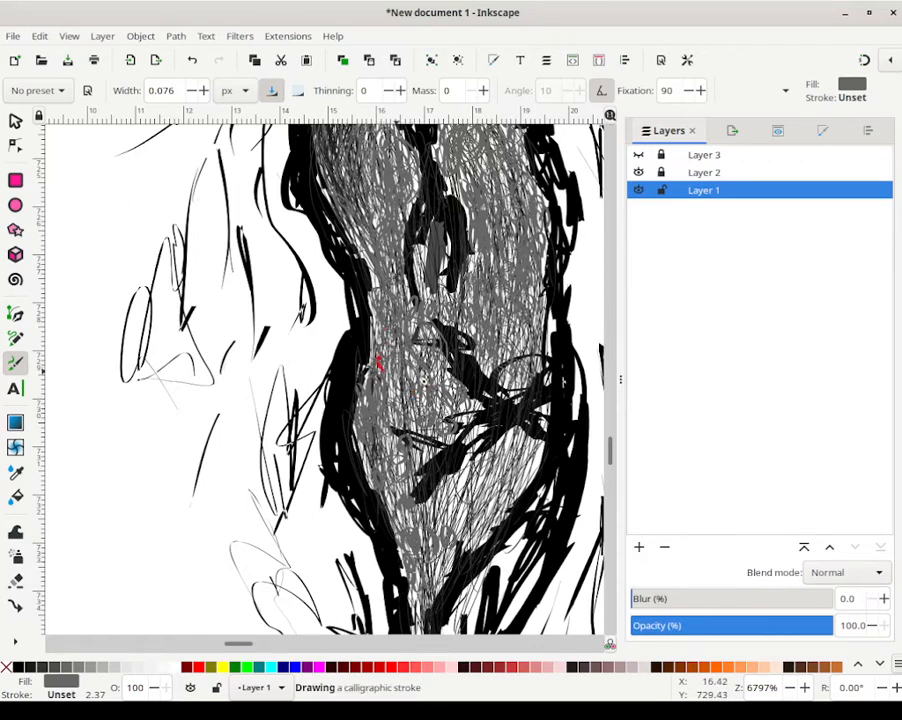
pyautogui.moveTo(471, 478)
pyautogui.mouseDown()
pyautogui.moveTo(446, 518)
pyautogui.moveTo(471, 534)
pyautogui.moveTo(494, 484)
pyautogui.moveTo(488, 477)
pyautogui.moveTo(520, 449)
pyautogui.moveTo(520, 460)
pyautogui.moveTo(522, 442)
pyautogui.moveTo(532, 440)
pyautogui.moveTo(518, 385)
pyautogui.moveTo(571, 315)
pyautogui.moveTo(513, 345)
pyautogui.moveTo(533, 343)
pyautogui.moveTo(600, 254)
pyautogui.moveTo(583, 305)
pyautogui.moveTo(523, 325)
pyautogui.moveTo(524, 292)
pyautogui.mouseUp()
pyautogui.moveTo(466, 280)
pyautogui.mouseDown()
pyautogui.moveTo(452, 261)
pyautogui.moveTo(443, 264)
pyautogui.mouseUp()
pyautogui.moveTo(355, 355)
pyautogui.mouseDown()
pyautogui.moveTo(365, 310)
pyautogui.moveTo(335, 308)
pyautogui.mouseUp()
pyautogui.moveTo(470, 408)
pyautogui.mouseDown()
pyautogui.moveTo(429, 389)
pyautogui.moveTo(435, 368)
pyautogui.moveTo(410, 330)
pyautogui.mouseUp()
pyautogui.moveTo(377, 283); pyautogui.dragTo(388, 271)
pyautogui.moveTo(380, 251)
pyautogui.mouseDown()
pyautogui.moveTo(330, 195)
pyautogui.moveTo(395, 196)
pyautogui.moveTo(466, 175)
pyautogui.moveTo(455, 177)
pyautogui.moveTo(490, 145)
pyautogui.moveTo(496, 190)
pyautogui.moveTo(516, 190)
pyautogui.mouseUp()
pyautogui.moveTo(366, 134); pyautogui.dragTo(385, 236)
pyautogui.moveTo(517, 210)
pyautogui.mouseDown()
pyautogui.moveTo(534, 350)
pyautogui.moveTo(508, 324)
pyautogui.moveTo(443, 382)
pyautogui.moveTo(459, 477)
pyautogui.moveTo(427, 538)
pyautogui.mouseUp()
pyautogui.moveTo(324, 370)
pyautogui.mouseDown()
pyautogui.moveTo(298, 420)
pyautogui.moveTo(298, 452)
pyautogui.mouseUp()
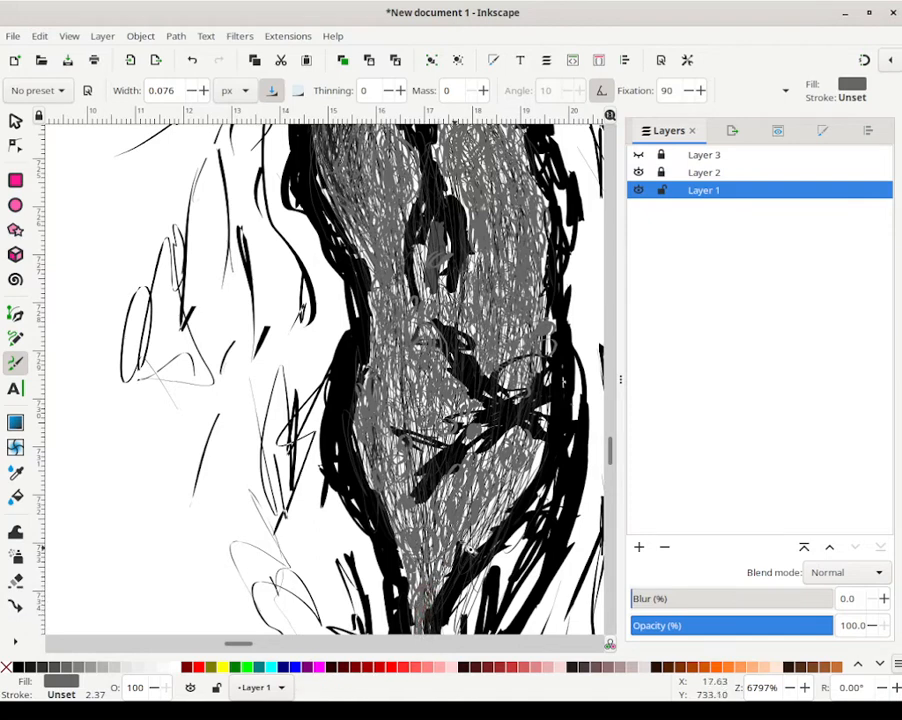
# Step: Fill remaining white gaps beneath the inner ledge and along the opening's left and central areas with medium grey strokes
pyautogui.moveTo(492, 549)
pyautogui.mouseDown()
pyautogui.moveTo(493, 500)
pyautogui.moveTo(532, 458)
pyautogui.moveTo(518, 438)
pyautogui.moveTo(490, 459)
pyautogui.moveTo(481, 487)
pyautogui.mouseUp()
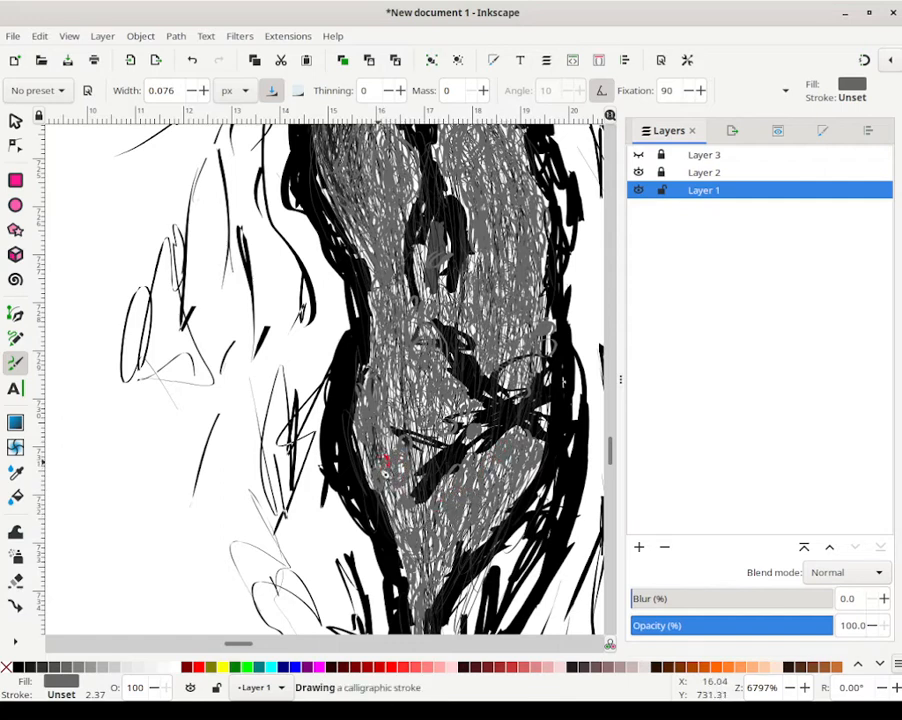
pyautogui.moveTo(376, 458); pyautogui.dragTo(392, 474)
pyautogui.moveTo(401, 430)
pyautogui.mouseDown()
pyautogui.moveTo(393, 364)
pyautogui.moveTo(400, 338)
pyautogui.mouseUp()
pyautogui.moveTo(410, 292)
pyautogui.mouseDown()
pyautogui.moveTo(420, 275)
pyautogui.moveTo(435, 300)
pyautogui.moveTo(455, 294)
pyautogui.moveTo(430, 338)
pyautogui.moveTo(400, 305)
pyautogui.moveTo(404, 262)
pyautogui.moveTo(404, 292)
pyautogui.mouseUp()
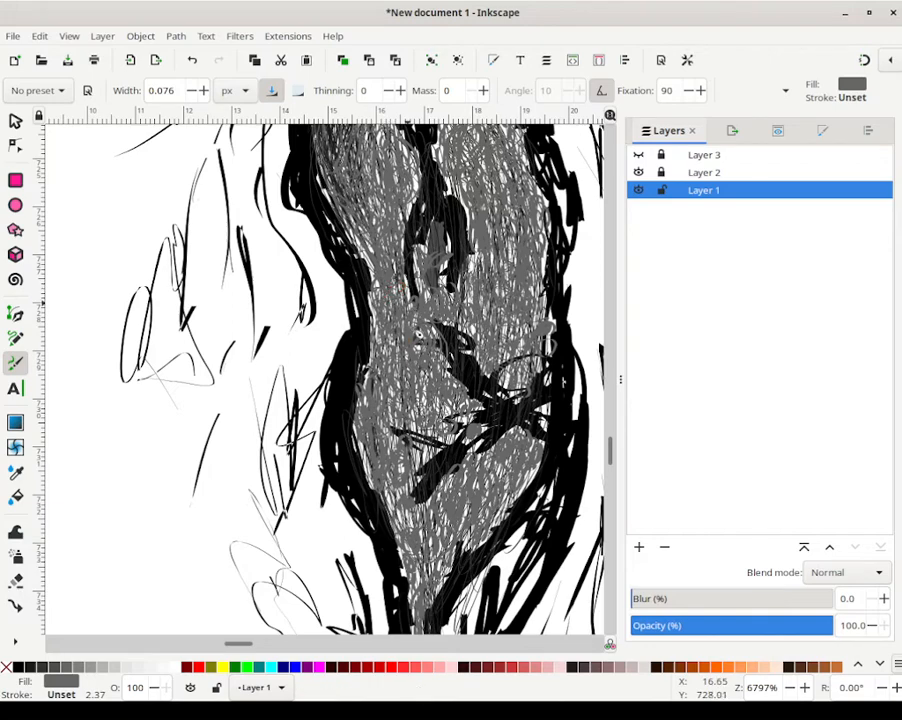
# Step: Switch the fill to near-black and redraw the dark strokes hanging from the opening's upper edge over the grey shading
pyautogui.scroll(-5, 455, 355)
pyautogui.moveTo(510, 317)
pyautogui.mouseDown()
pyautogui.moveTo(429, 354)
pyautogui.moveTo(291, 395)
pyautogui.mouseUp()
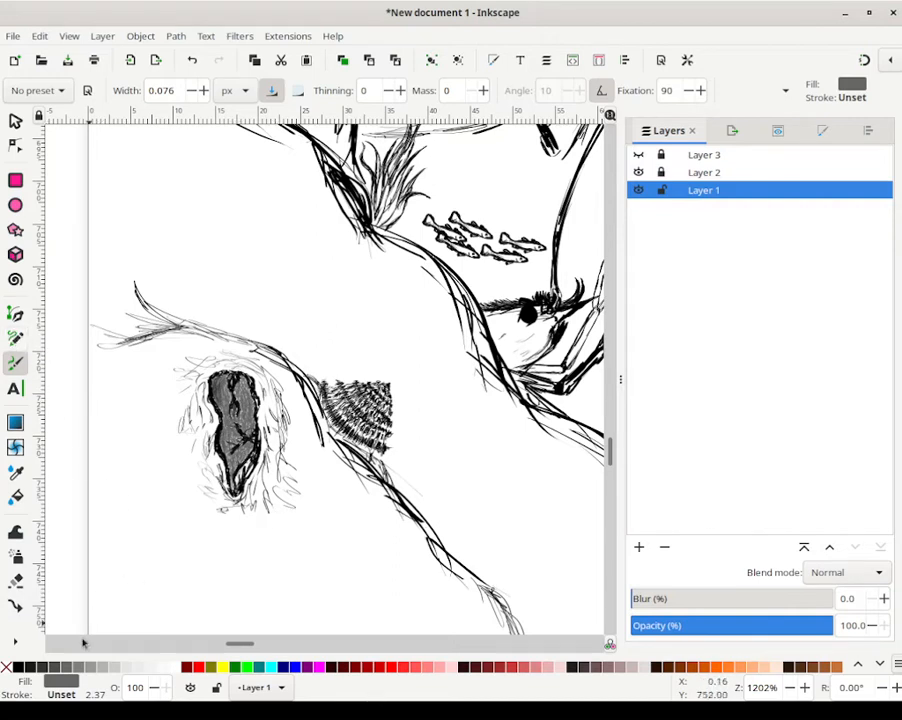
pyautogui.click(48, 667)
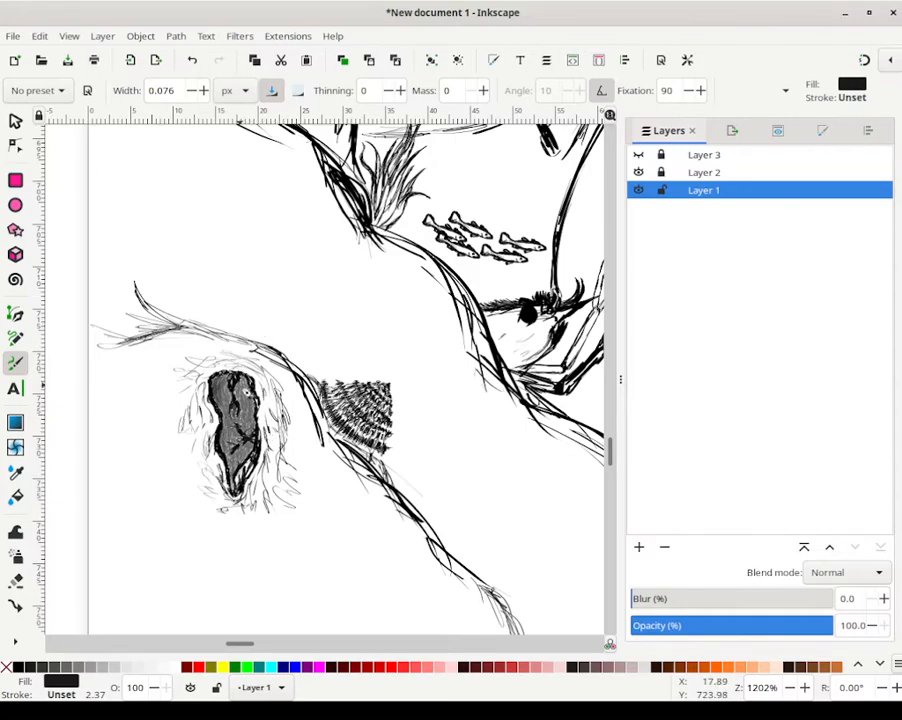
pyautogui.scroll(3, 240, 396)
pyautogui.scroll(2, 240, 391)
pyautogui.moveTo(213, 337); pyautogui.dragTo(378, 293)
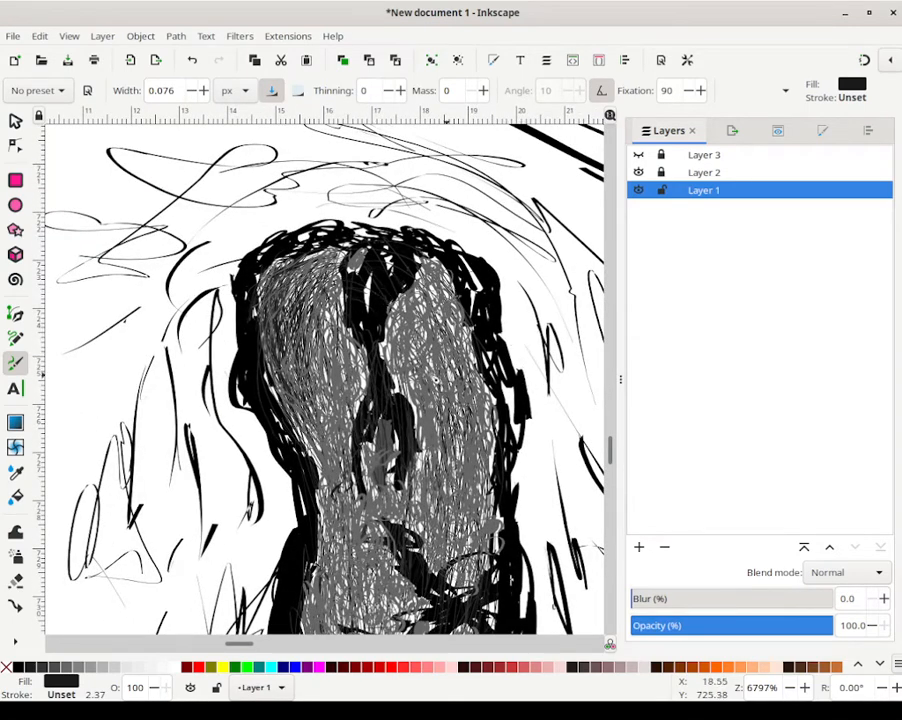
pyautogui.moveTo(372, 410)
pyautogui.mouseDown()
pyautogui.moveTo(372, 485)
pyautogui.moveTo(364, 445)
pyautogui.moveTo(372, 485)
pyautogui.moveTo(360, 475)
pyautogui.moveTo(360, 435)
pyautogui.moveTo(361, 477)
pyautogui.moveTo(377, 410)
pyautogui.moveTo(370, 435)
pyautogui.moveTo(387, 405)
pyautogui.moveTo(386, 421)
pyautogui.moveTo(379, 397)
pyautogui.moveTo(395, 407)
pyautogui.moveTo(412, 457)
pyautogui.moveTo(388, 393)
pyautogui.mouseUp()
pyautogui.moveTo(369, 266)
pyautogui.mouseDown()
pyautogui.moveTo(366, 315)
pyautogui.moveTo(380, 331)
pyautogui.moveTo(376, 388)
pyautogui.moveTo(378, 335)
pyautogui.moveTo(406, 273)
pyautogui.moveTo(378, 317)
pyautogui.moveTo(408, 271)
pyautogui.moveTo(384, 348)
pyautogui.moveTo(384, 387)
pyautogui.moveTo(407, 413)
pyautogui.mouseUp()
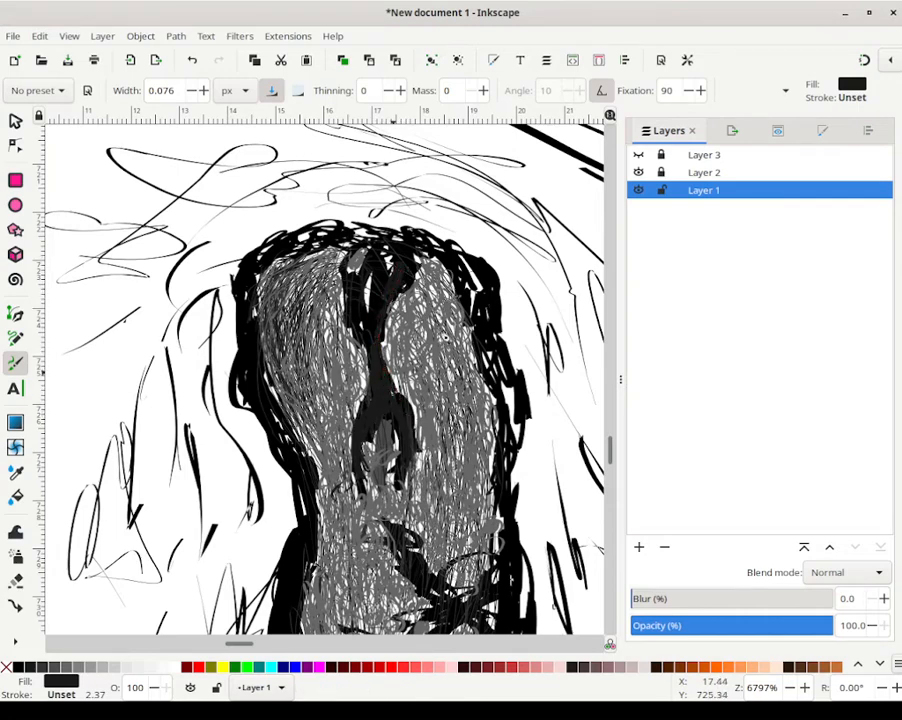
# Step: Redraw the inner ledge and its crossing branches in the opening's lower half with near-black strokes
pyautogui.scroll(-5, 325, 380)
pyautogui.moveTo(354, 281)
pyautogui.mouseDown()
pyautogui.moveTo(382, 318)
pyautogui.moveTo(360, 285)
pyautogui.moveTo(384, 318)
pyautogui.moveTo(373, 266)
pyautogui.mouseUp()
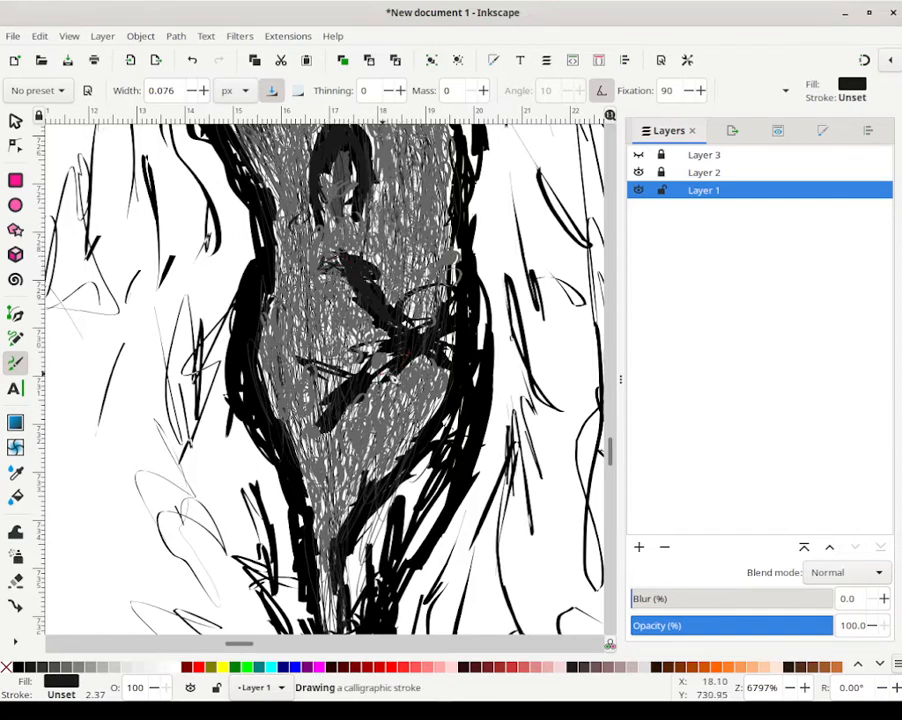
pyautogui.moveTo(340, 412)
pyautogui.mouseDown()
pyautogui.moveTo(352, 386)
pyautogui.moveTo(363, 392)
pyautogui.moveTo(362, 379)
pyautogui.moveTo(363, 393)
pyautogui.moveTo(369, 353)
pyautogui.moveTo(428, 335)
pyautogui.mouseUp()
pyautogui.moveTo(334, 372)
pyautogui.mouseDown()
pyautogui.moveTo(318, 366)
pyautogui.moveTo(353, 374)
pyautogui.mouseUp()
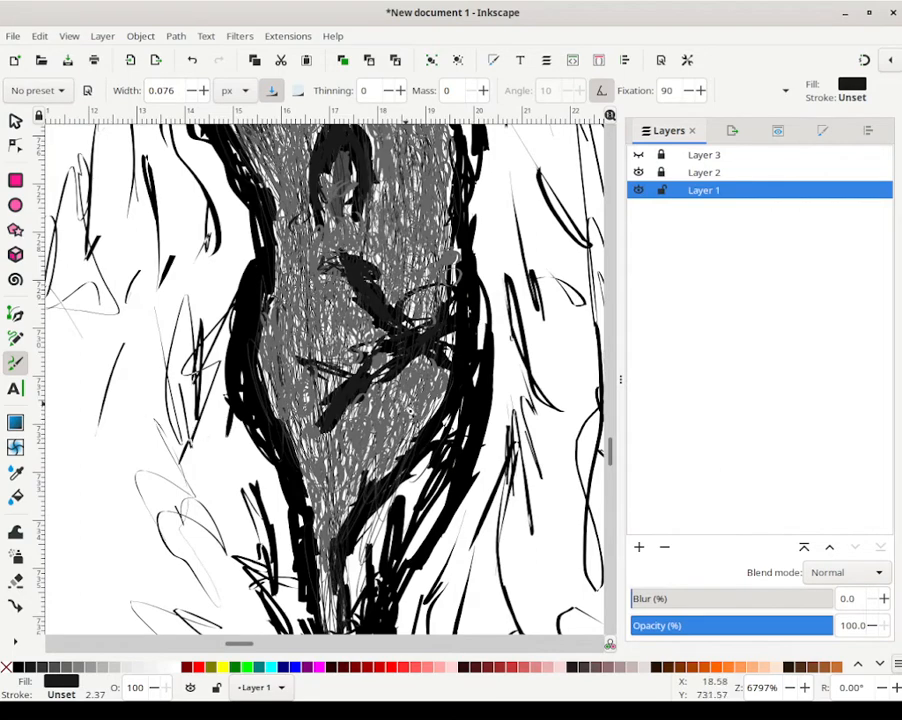
# Step: Set the fill to black and the width to 0.005 px, then hatch the opening's upper left area with fine strokes
pyautogui.moveTo(353, 448)
pyautogui.mouseDown()
pyautogui.moveTo(324, 275)
pyautogui.moveTo(354, 543)
pyautogui.mouseUp()
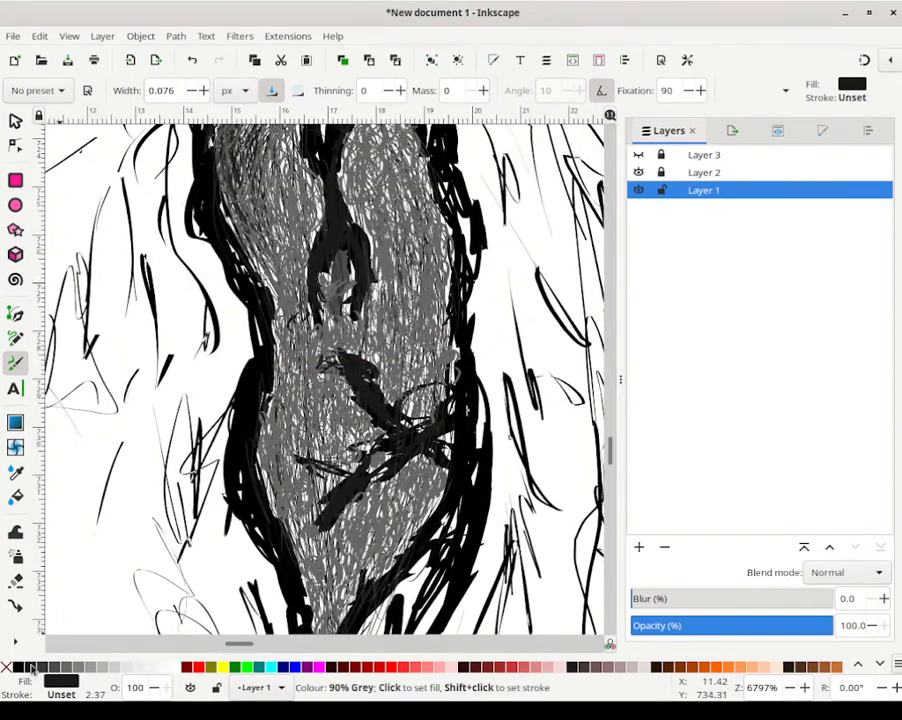
pyautogui.moveTo(342, 366); pyautogui.dragTo(363, 613)
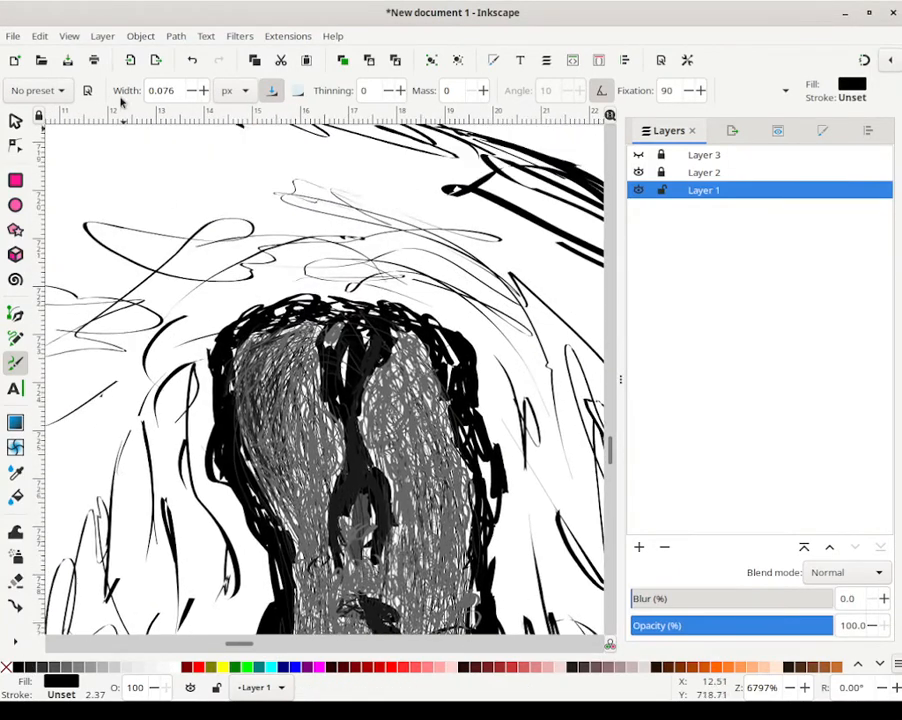
pyautogui.moveTo(162, 90); pyautogui.dragTo(175, 90)
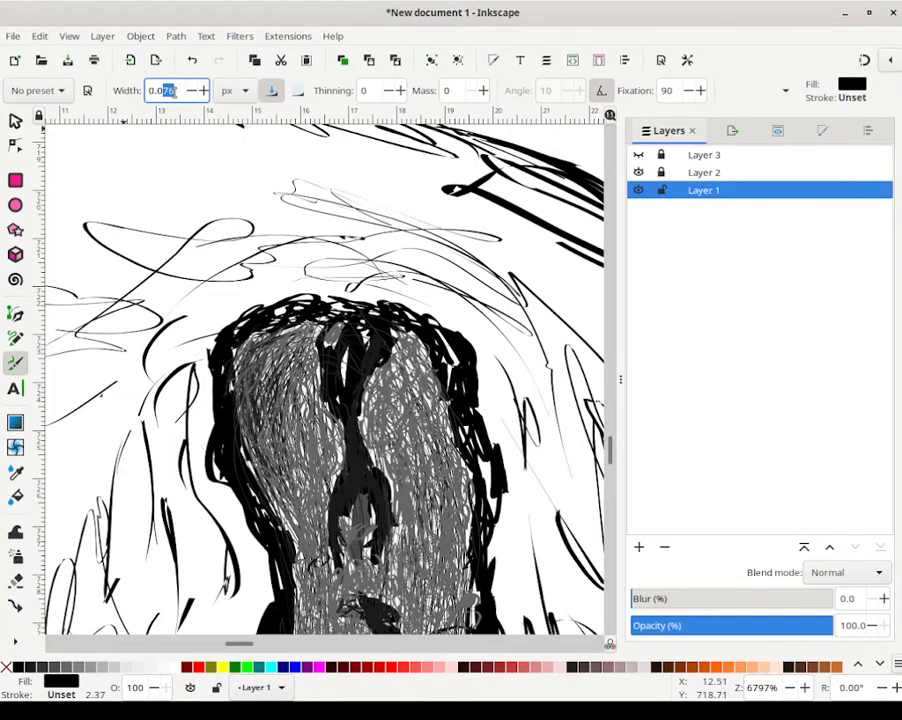
pyautogui.write('05')
pyautogui.press('Return')
pyautogui.moveTo(272, 371)
pyautogui.mouseDown()
pyautogui.moveTo(281, 396)
pyautogui.moveTo(267, 403)
pyautogui.moveTo(322, 343)
pyautogui.mouseUp()
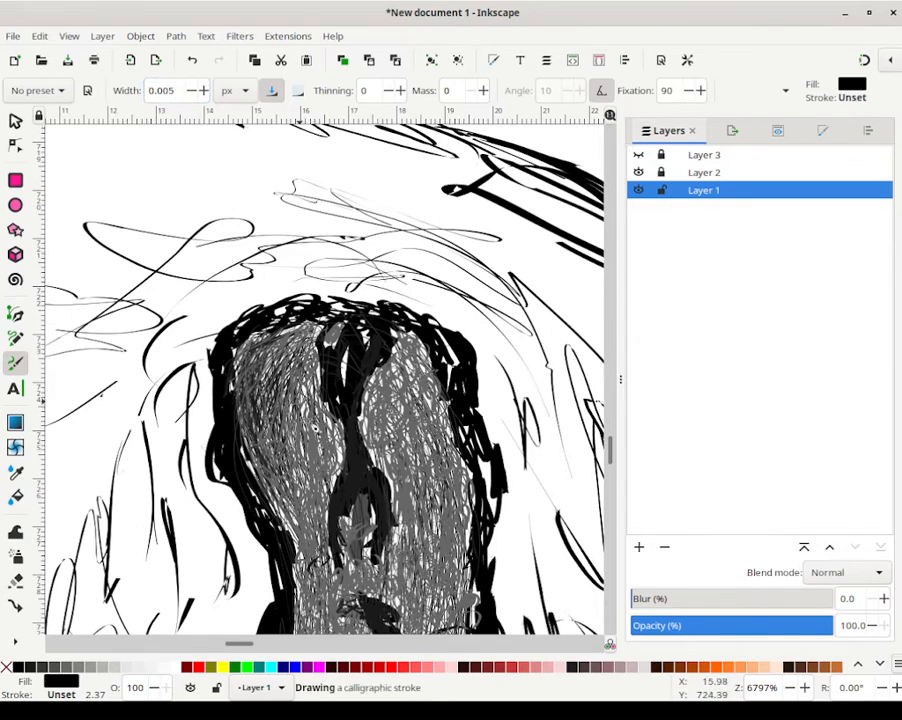
pyautogui.moveTo(293, 396)
pyautogui.mouseDown()
pyautogui.moveTo(287, 427)
pyautogui.moveTo(279, 374)
pyautogui.moveTo(270, 427)
pyautogui.moveTo(268, 393)
pyautogui.moveTo(257, 410)
pyautogui.moveTo(254, 401)
pyautogui.moveTo(262, 416)
pyautogui.moveTo(281, 369)
pyautogui.moveTo(293, 427)
pyautogui.moveTo(302, 383)
pyautogui.moveTo(326, 461)
pyautogui.moveTo(318, 420)
pyautogui.moveTo(310, 495)
pyautogui.moveTo(322, 446)
pyautogui.moveTo(318, 487)
pyautogui.moveTo(318, 401)
pyautogui.moveTo(333, 453)
pyautogui.moveTo(324, 461)
pyautogui.moveTo(312, 412)
pyautogui.moveTo(318, 495)
pyautogui.moveTo(297, 389)
pyautogui.moveTo(315, 531)
pyautogui.moveTo(290, 485)
pyautogui.moveTo(316, 539)
pyautogui.moveTo(283, 457)
pyautogui.moveTo(318, 551)
pyautogui.moveTo(289, 428)
pyautogui.moveTo(324, 531)
pyautogui.moveTo(305, 395)
pyautogui.moveTo(307, 430)
pyautogui.moveTo(316, 424)
pyautogui.moveTo(325, 337)
pyautogui.moveTo(298, 456)
pyautogui.moveTo(310, 337)
pyautogui.moveTo(285, 457)
pyautogui.moveTo(287, 362)
pyautogui.moveTo(297, 494)
pyautogui.moveTo(284, 387)
pyautogui.moveTo(289, 454)
pyautogui.mouseUp()
pyautogui.moveTo(298, 354)
pyautogui.mouseDown()
pyautogui.moveTo(304, 443)
pyautogui.moveTo(298, 448)
pyautogui.moveTo(301, 430)
pyautogui.moveTo(283, 432)
pyautogui.moveTo(290, 463)
pyautogui.moveTo(311, 468)
pyautogui.moveTo(316, 448)
pyautogui.moveTo(302, 437)
pyautogui.moveTo(289, 473)
pyautogui.moveTo(328, 429)
pyautogui.moveTo(262, 410)
pyautogui.moveTo(279, 427)
pyautogui.moveTo(298, 373)
pyautogui.moveTo(278, 397)
pyautogui.moveTo(323, 377)
pyautogui.moveTo(303, 359)
pyautogui.moveTo(278, 362)
pyautogui.moveTo(307, 423)
pyautogui.mouseUp()
pyautogui.moveTo(316, 478)
pyautogui.mouseDown()
pyautogui.moveTo(313, 521)
pyautogui.moveTo(323, 553)
pyautogui.moveTo(336, 534)
pyautogui.moveTo(303, 527)
pyautogui.moveTo(316, 499)
pyautogui.moveTo(300, 428)
pyautogui.moveTo(309, 438)
pyautogui.moveTo(289, 389)
pyautogui.mouseUp()
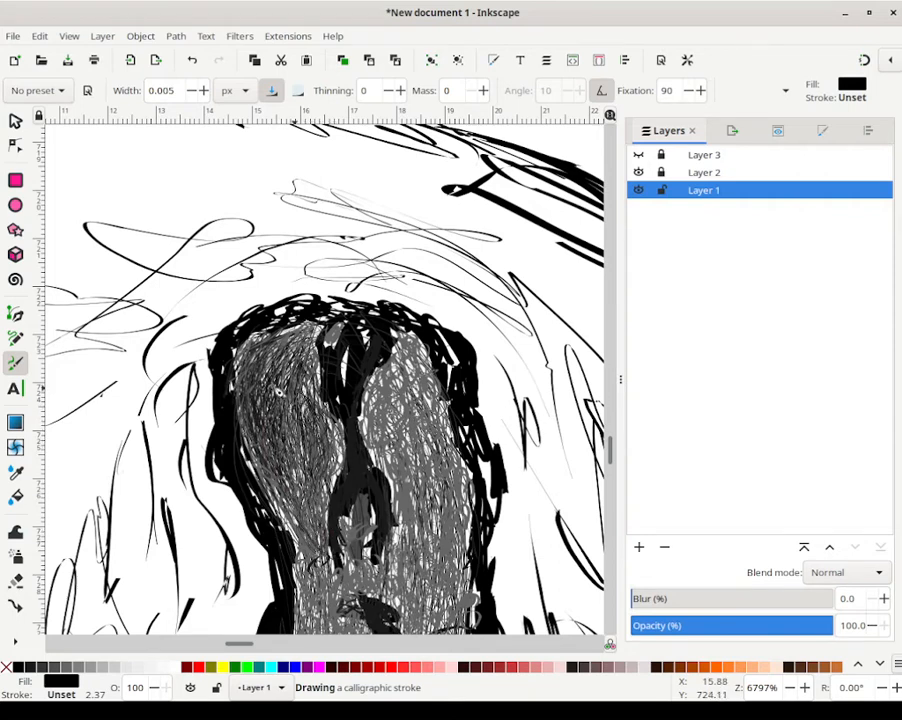
# Step: Hatch more fine black strokes over the grey shading in the opening's upper left area and along its right side
pyautogui.moveTo(308, 333)
pyautogui.mouseDown()
pyautogui.moveTo(340, 335)
pyautogui.moveTo(266, 359)
pyautogui.moveTo(268, 381)
pyautogui.moveTo(258, 365)
pyautogui.moveTo(356, 437)
pyautogui.moveTo(288, 421)
pyautogui.moveTo(314, 439)
pyautogui.moveTo(299, 436)
pyautogui.moveTo(326, 477)
pyautogui.moveTo(301, 366)
pyautogui.mouseUp()
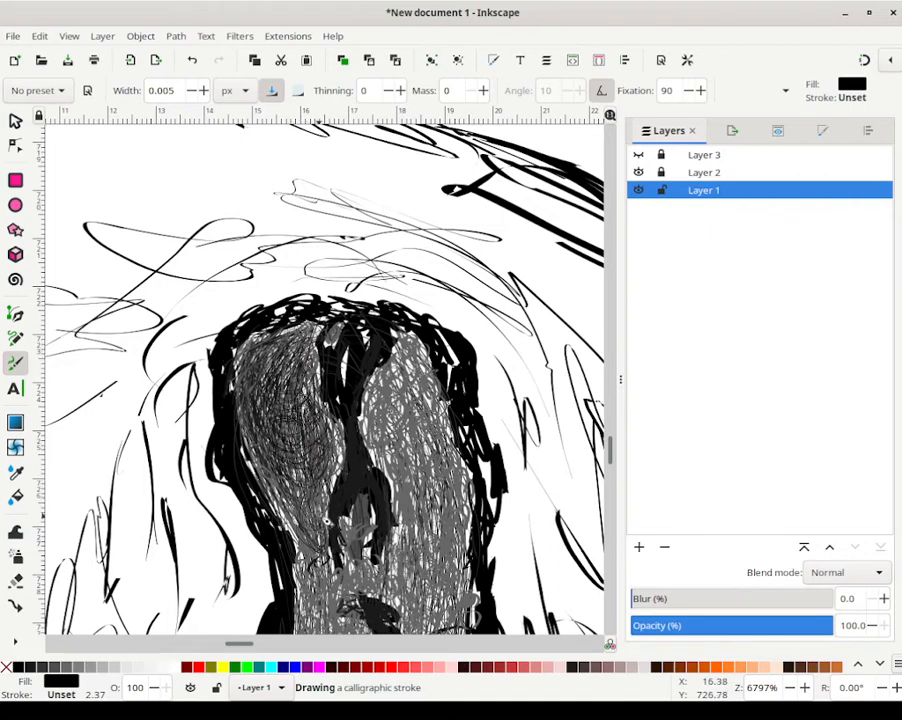
pyautogui.moveTo(306, 449)
pyautogui.mouseDown()
pyautogui.moveTo(292, 396)
pyautogui.moveTo(296, 430)
pyautogui.moveTo(291, 419)
pyautogui.moveTo(264, 430)
pyautogui.moveTo(260, 356)
pyautogui.moveTo(309, 529)
pyautogui.moveTo(297, 353)
pyautogui.moveTo(318, 526)
pyautogui.moveTo(300, 346)
pyautogui.moveTo(329, 509)
pyautogui.moveTo(318, 416)
pyautogui.moveTo(275, 420)
pyautogui.moveTo(293, 443)
pyautogui.moveTo(322, 548)
pyautogui.moveTo(316, 370)
pyautogui.mouseUp()
pyautogui.moveTo(413, 417)
pyautogui.mouseDown()
pyautogui.moveTo(422, 470)
pyautogui.moveTo(398, 370)
pyautogui.moveTo(436, 489)
pyautogui.moveTo(401, 397)
pyautogui.moveTo(428, 493)
pyautogui.moveTo(385, 402)
pyautogui.moveTo(424, 502)
pyautogui.moveTo(379, 413)
pyautogui.moveTo(410, 464)
pyautogui.mouseUp()
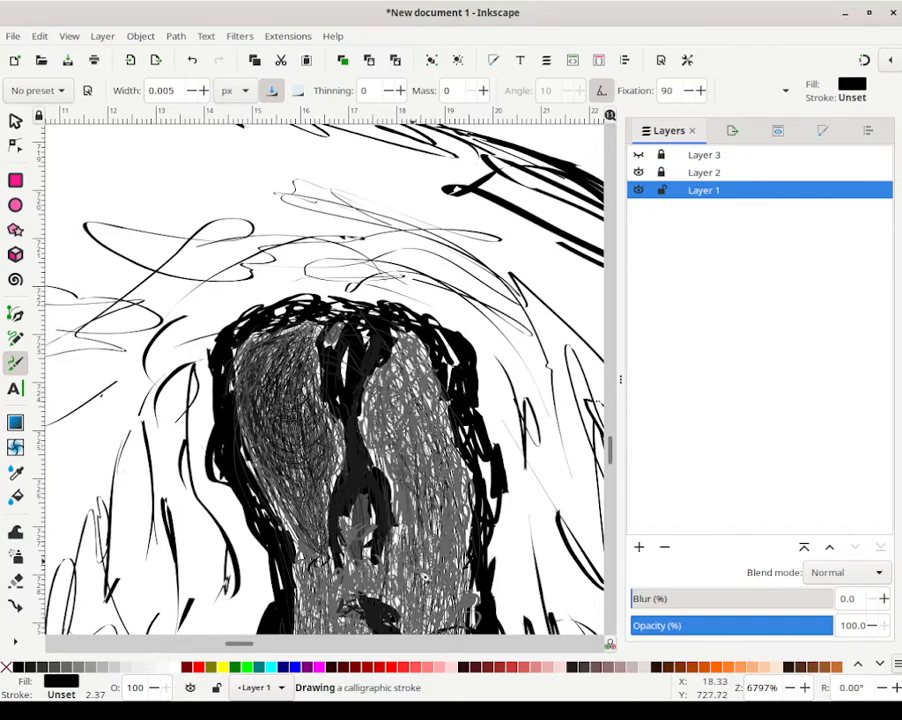
pyautogui.moveTo(444, 499)
pyautogui.mouseDown()
pyautogui.moveTo(454, 456)
pyautogui.moveTo(425, 387)
pyautogui.moveTo(458, 488)
pyautogui.moveTo(422, 370)
pyautogui.moveTo(442, 551)
pyautogui.moveTo(410, 370)
pyautogui.moveTo(413, 550)
pyautogui.moveTo(406, 431)
pyautogui.moveTo(411, 542)
pyautogui.moveTo(408, 416)
pyautogui.moveTo(429, 546)
pyautogui.moveTo(409, 382)
pyautogui.moveTo(419, 440)
pyautogui.mouseUp()
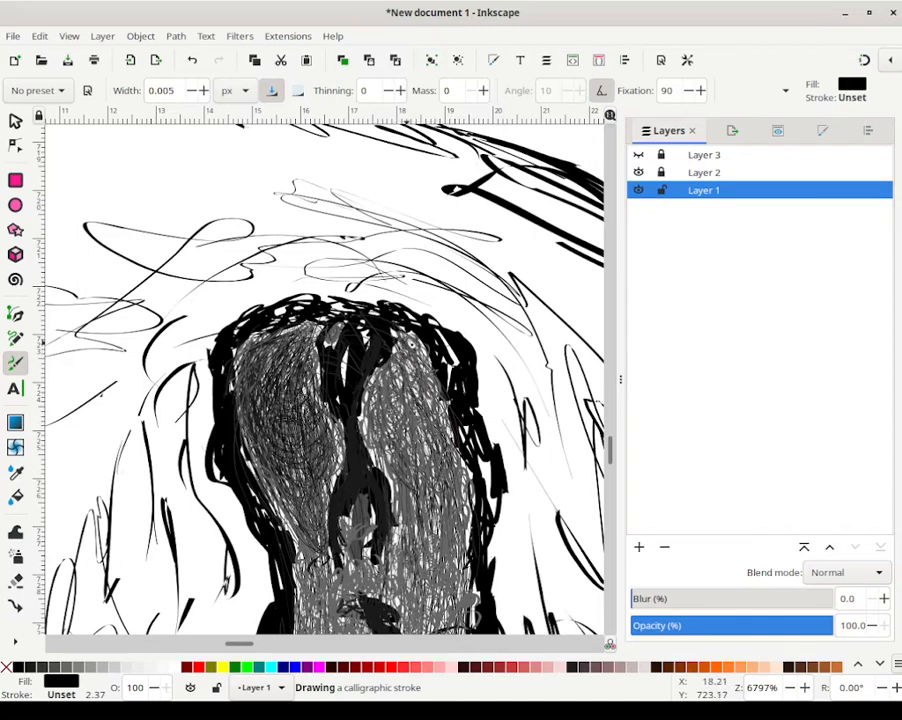
pyautogui.moveTo(416, 394)
pyautogui.mouseDown()
pyautogui.moveTo(398, 446)
pyautogui.moveTo(379, 431)
pyautogui.moveTo(394, 451)
pyautogui.moveTo(385, 431)
pyautogui.mouseUp()
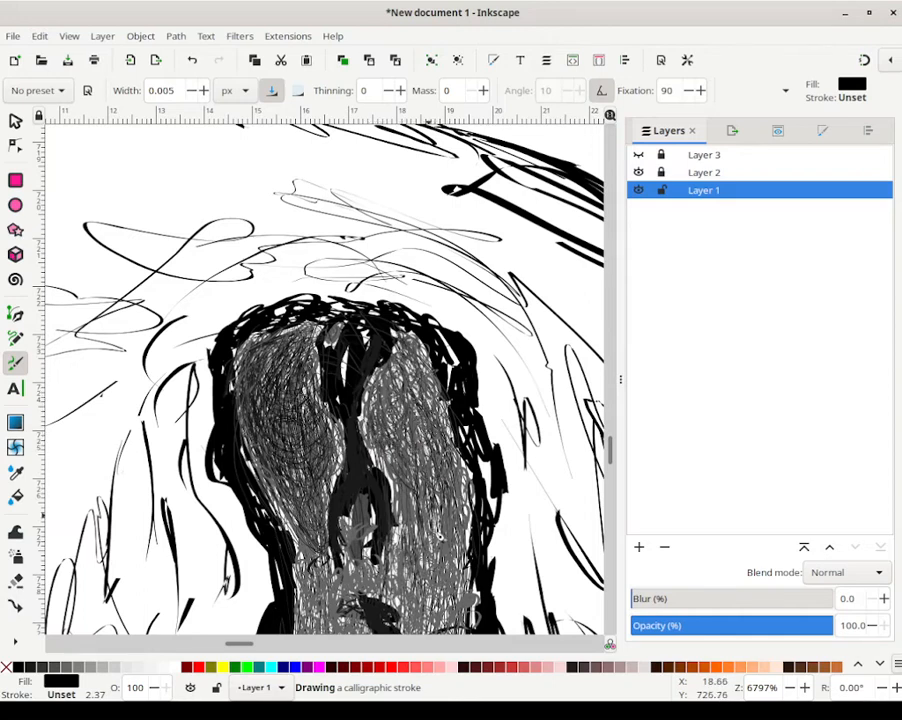
pyautogui.moveTo(421, 533)
pyautogui.mouseDown()
pyautogui.moveTo(436, 507)
pyautogui.moveTo(460, 517)
pyautogui.moveTo(456, 490)
pyautogui.moveTo(415, 482)
pyautogui.mouseUp()
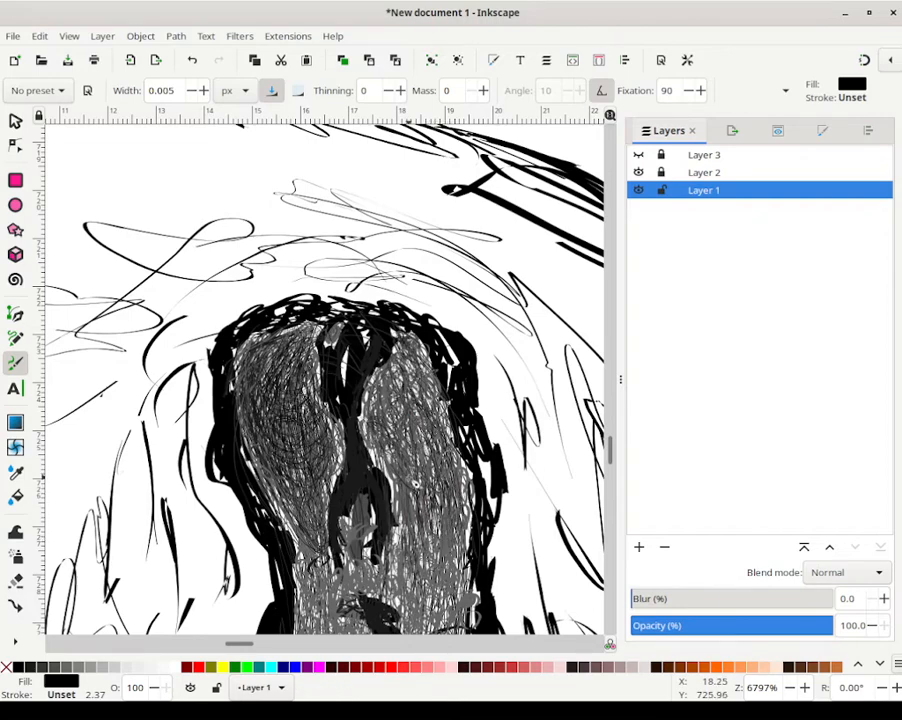
# Step: Examine the whole reef drawing at 100% page zoom, then the coral, fish and lower rock area up close
pyautogui.scroll(-2, 415, 482)
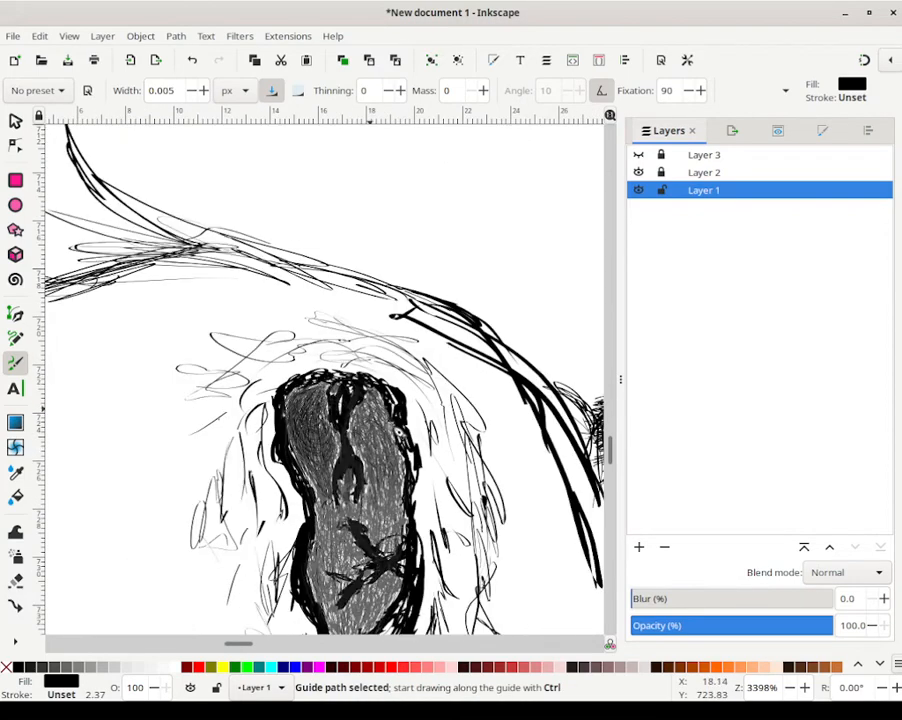
pyautogui.scroll(-4, 410, 470)
pyautogui.moveTo(521, 449); pyautogui.dragTo(410, 418)
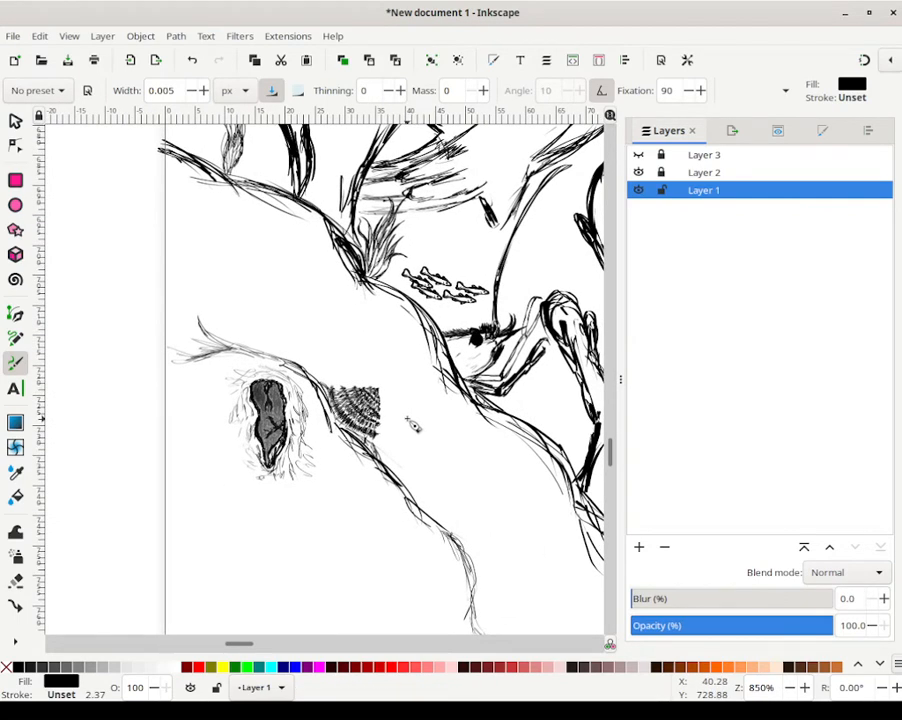
pyautogui.click(766, 686)
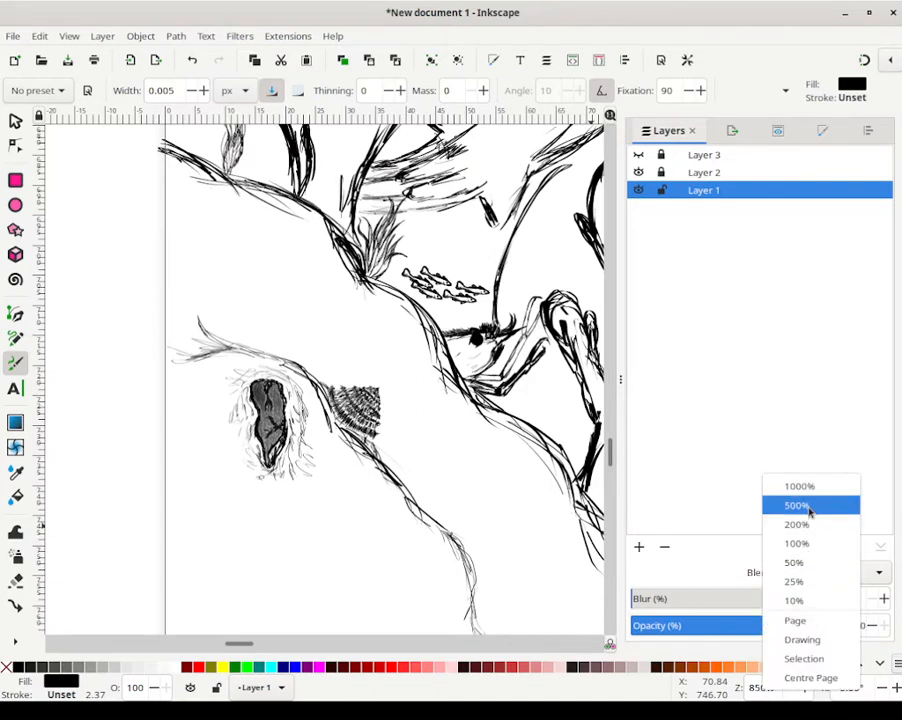
pyautogui.click(805, 544)
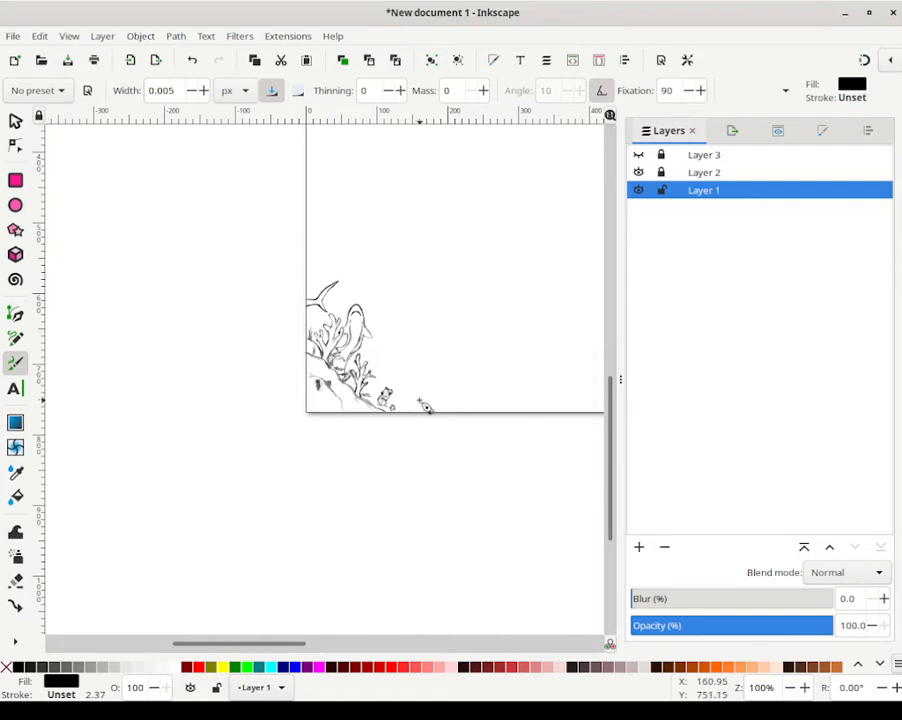
pyautogui.press('ctrl')
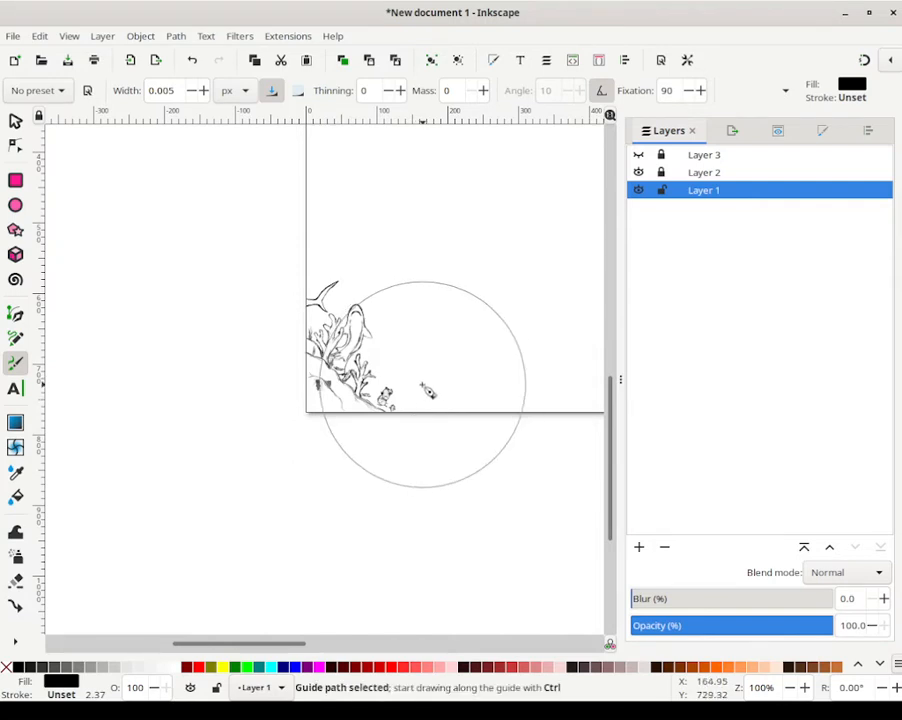
pyautogui.keyDown('ctrl'); pyautogui.scroll(4, 424, 388); pyautogui.keyUp('ctrl')
pyautogui.keyDown('ctrl'); pyautogui.scroll(2, 222, 372); pyautogui.keyUp('ctrl')
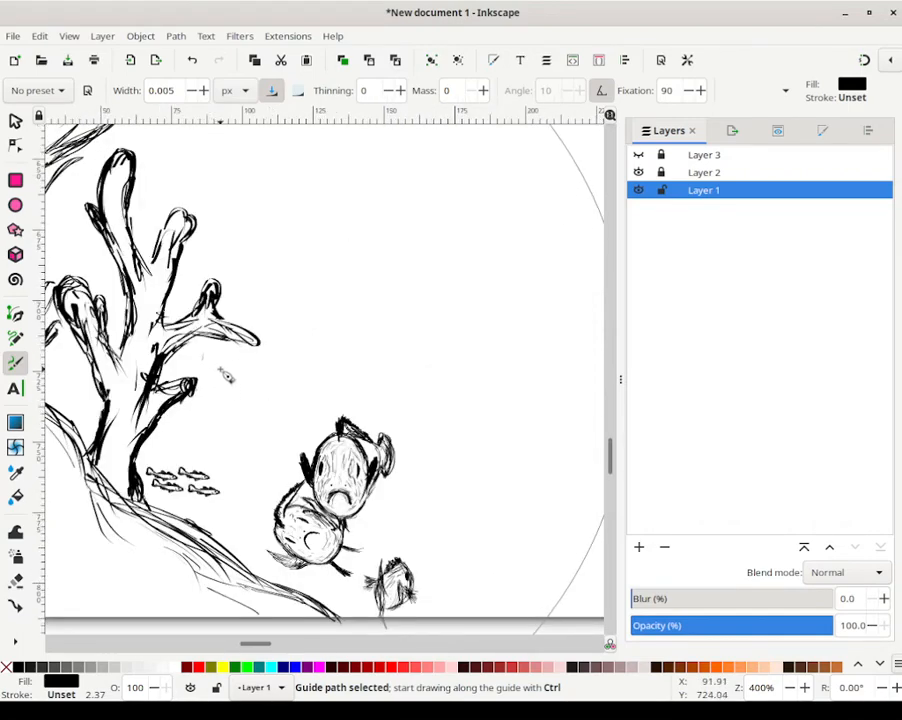
pyautogui.keyDown('ctrl'); pyautogui.scroll(-2, 226, 376); pyautogui.keyUp('ctrl')
pyautogui.keyDown('ctrl'); pyautogui.scroll(2, 252, 358); pyautogui.keyUp('ctrl')
pyautogui.moveTo(244, 356); pyautogui.dragTo(315, 364)
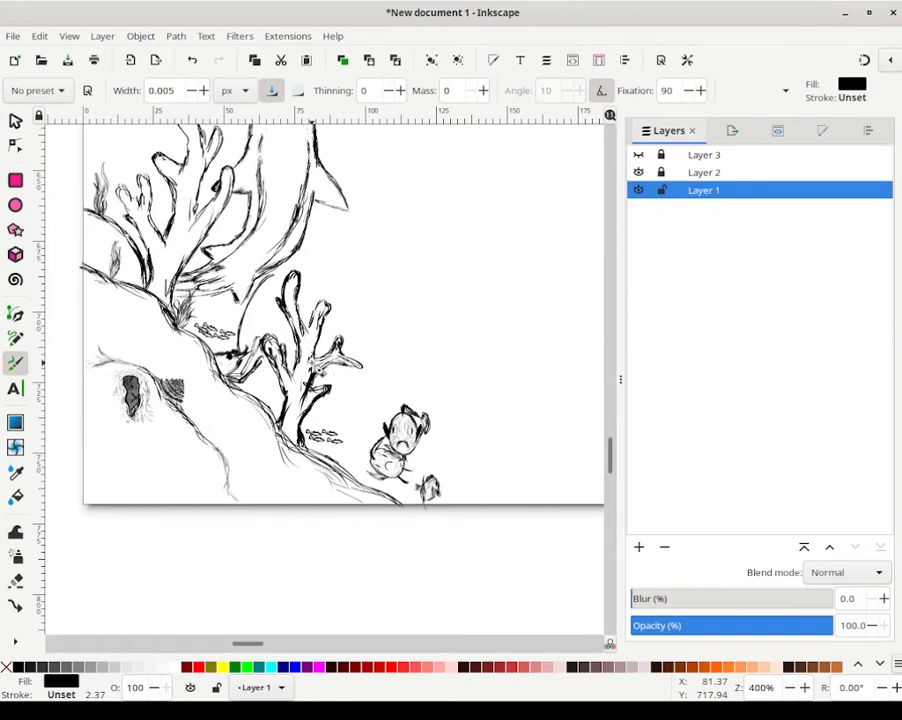
pyautogui.keyDown('ctrl'); pyautogui.keyDown('shift'); pyautogui.scroll(-7, 200, 400); pyautogui.keyUp('shift'); pyautogui.keyUp('ctrl')
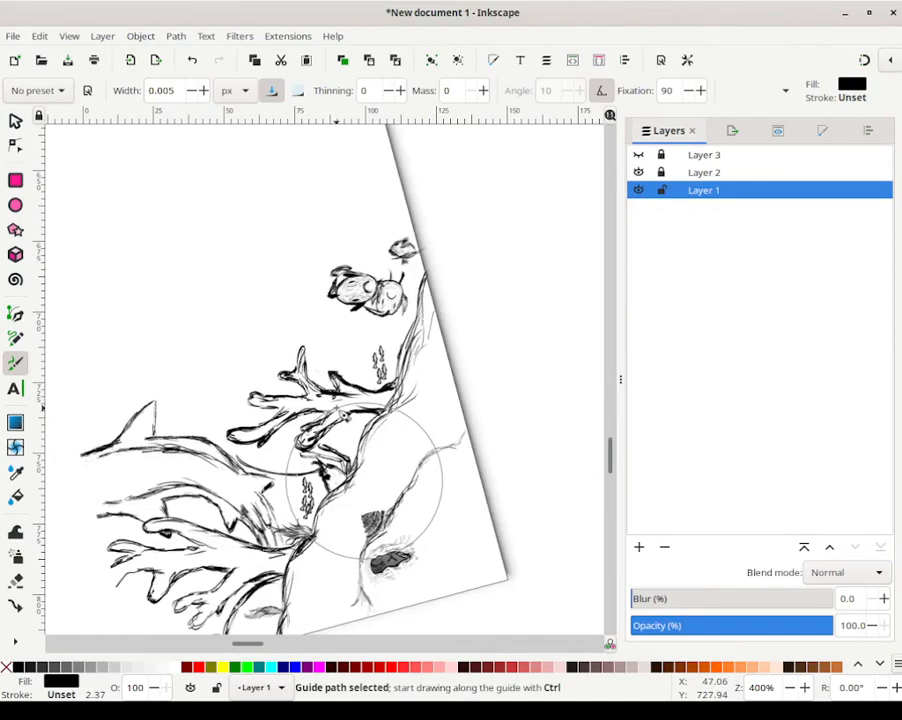
pyautogui.rightClick(766, 680)
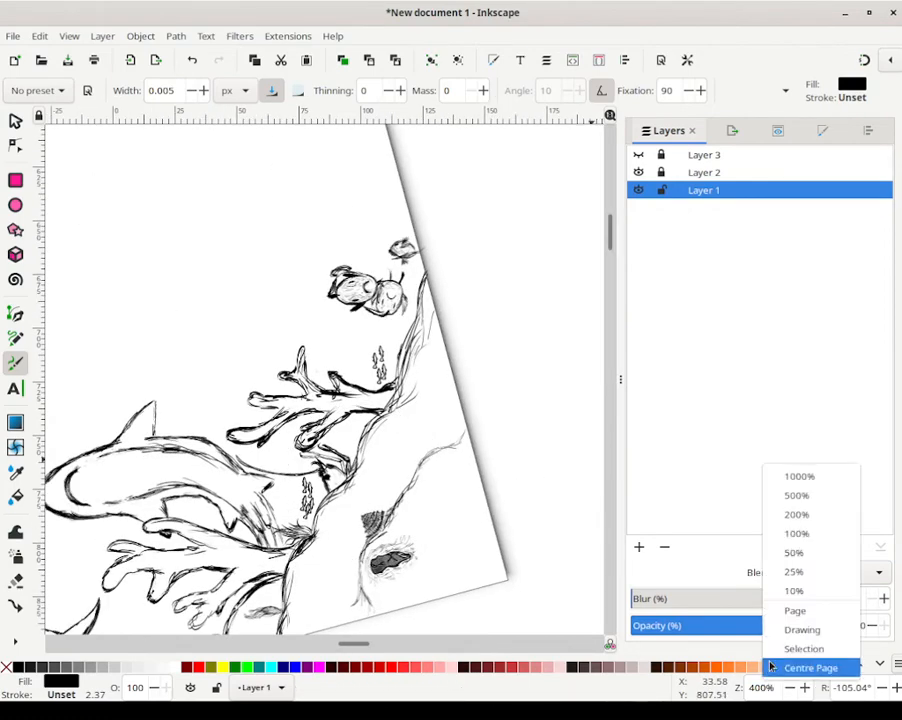
pyautogui.click(790, 612)
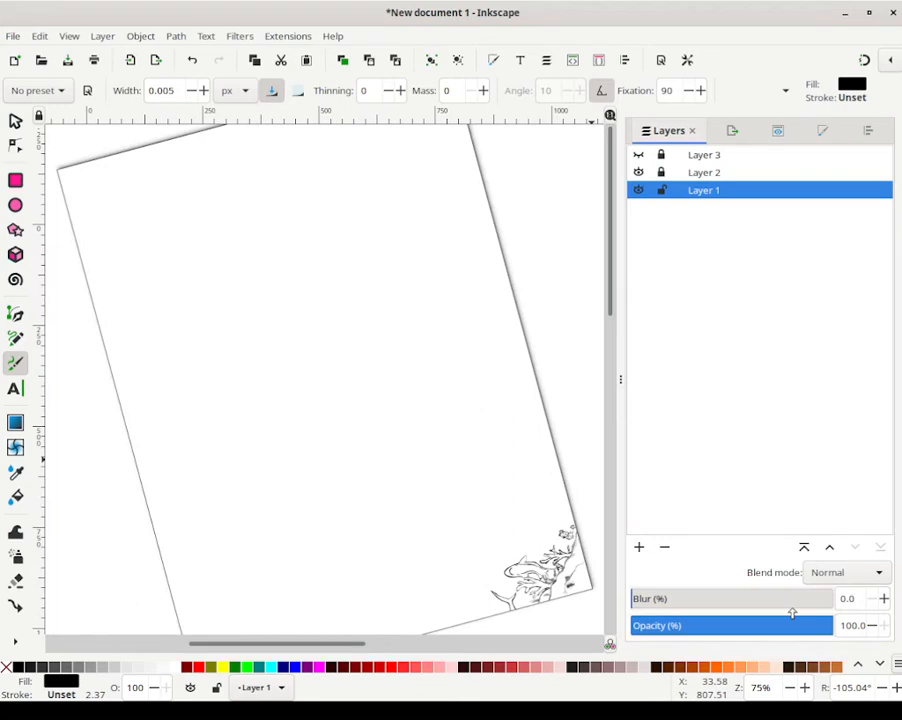
pyautogui.rightClick(845, 688)
pyautogui.click(805, 595)
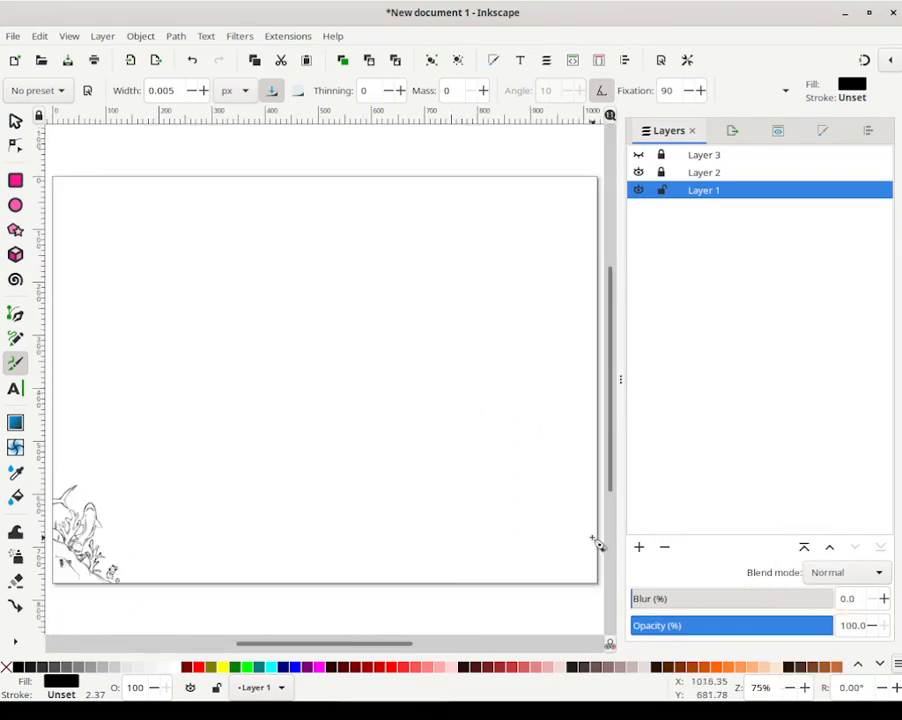
pyautogui.keyDown('ctrl'); pyautogui.moveTo(70, 542); pyautogui.dragTo(149, 514); pyautogui.keyUp('ctrl')
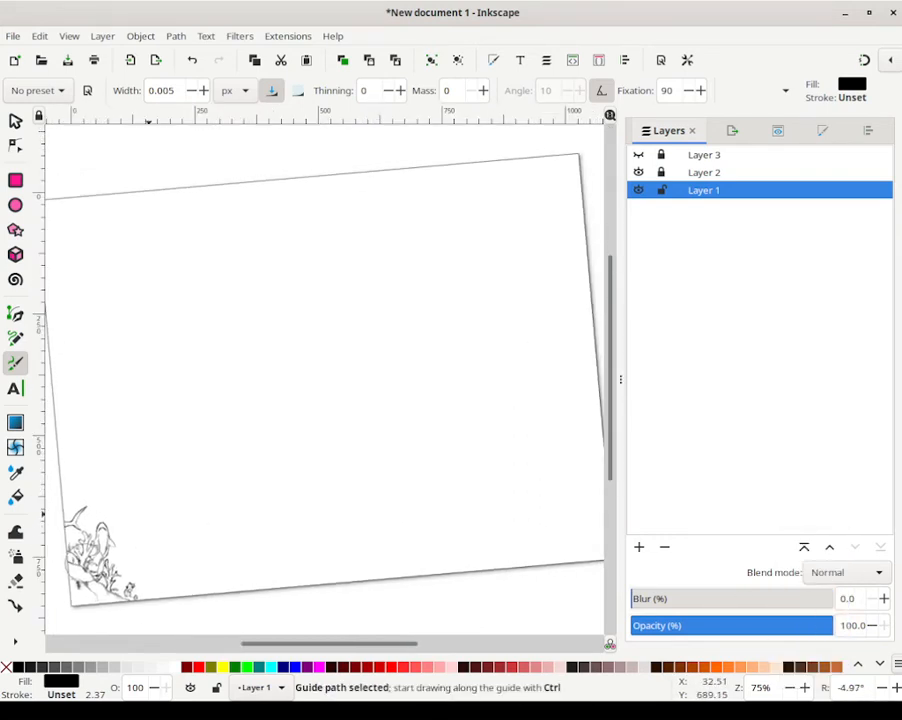
pyautogui.rightClick(845, 688)
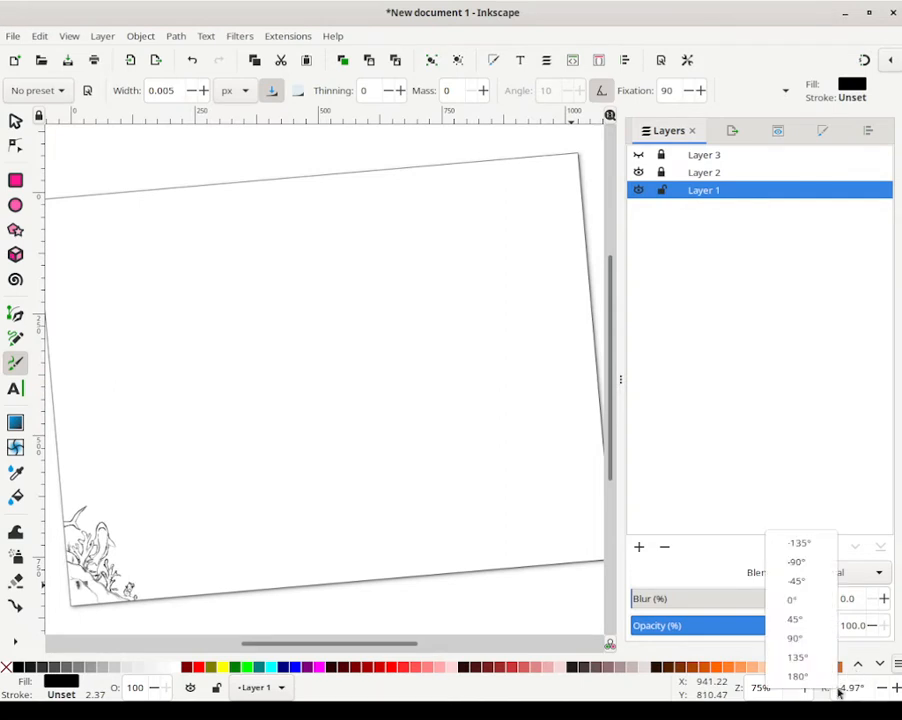
pyautogui.click(814, 604)
# Step: Set the stroke width to 0.176 px and outline a starfish's lower arms on the rock beneath the opening
pyautogui.hscroll(-7, 222, 536)
pyautogui.scroll(4, 350, 515)
pyautogui.scroll(-12, 355, 518)
pyautogui.scroll(7, 352, 456)
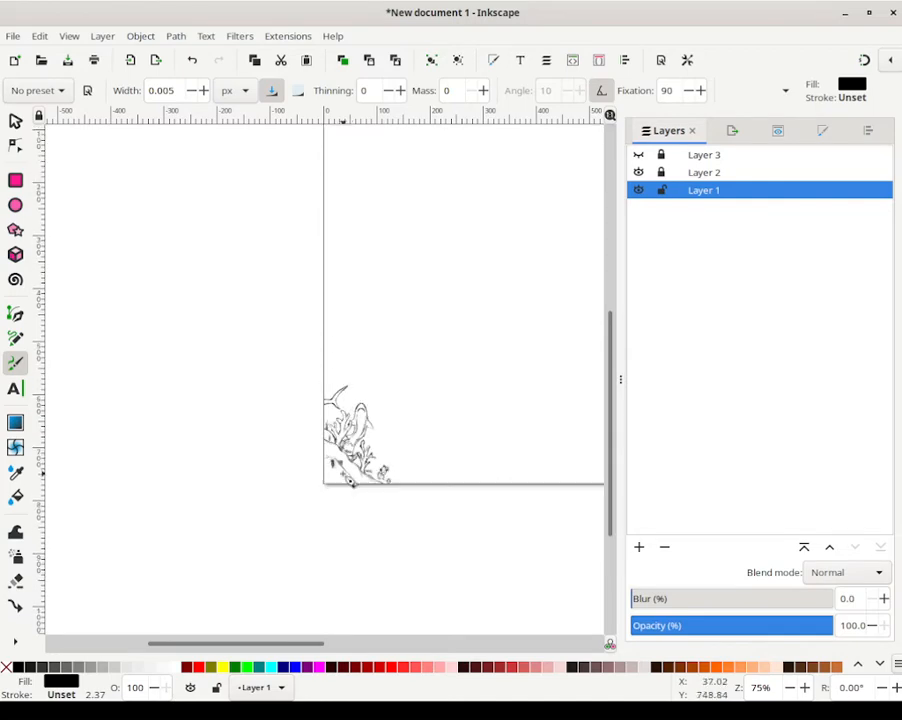
pyautogui.scroll(10, 348, 480)
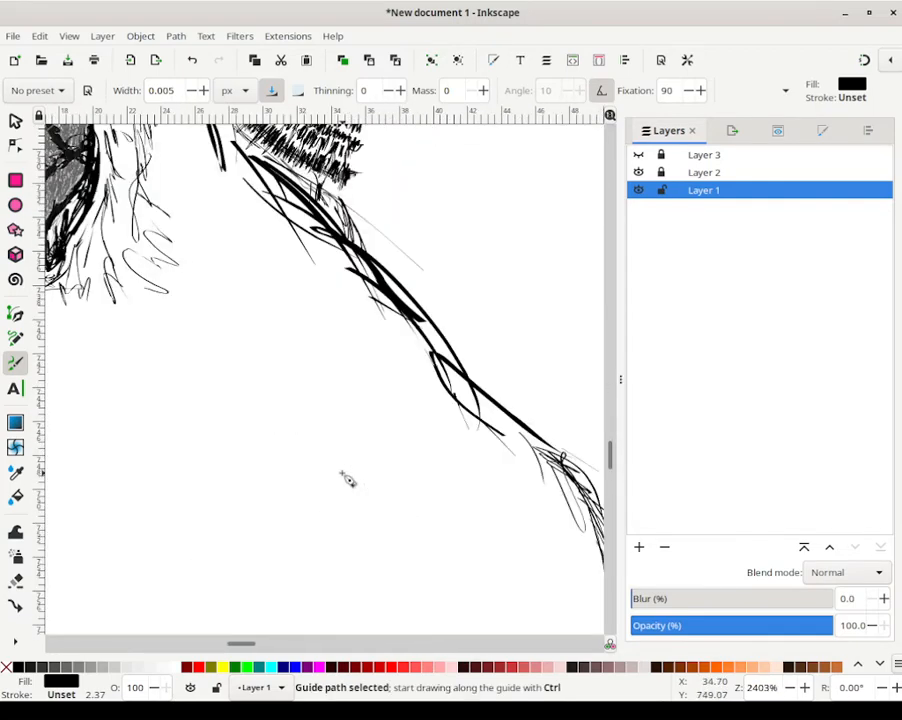
pyautogui.scroll(-4, 348, 480)
pyautogui.scroll(2, 348, 480)
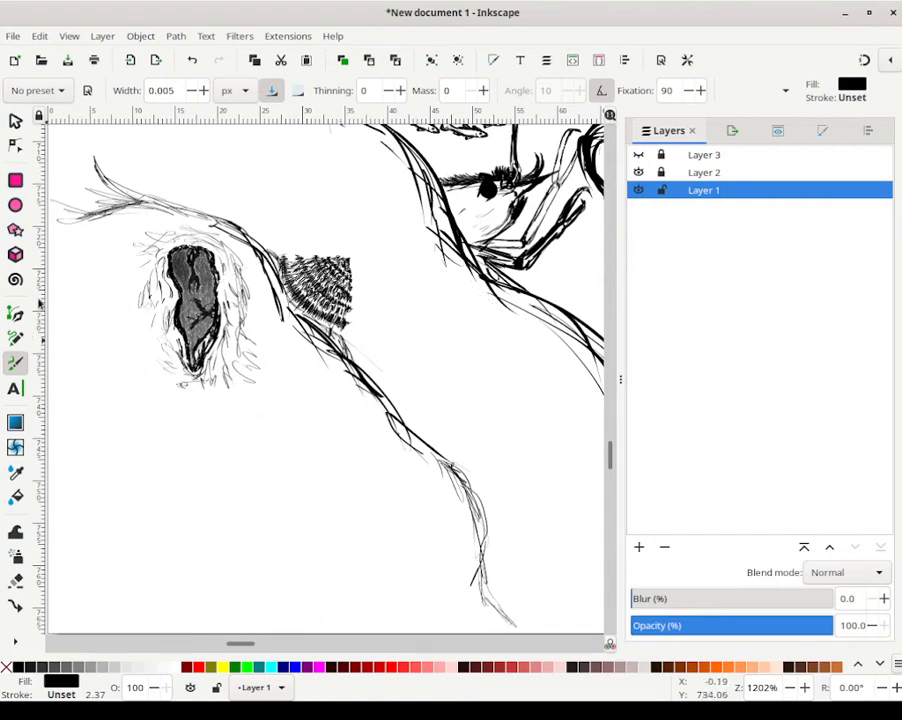
pyautogui.doubleClick(183, 90)
pyautogui.moveTo(222, 525); pyautogui.dragTo(228, 562)
pyautogui.hotkey('ctrl', 'z')
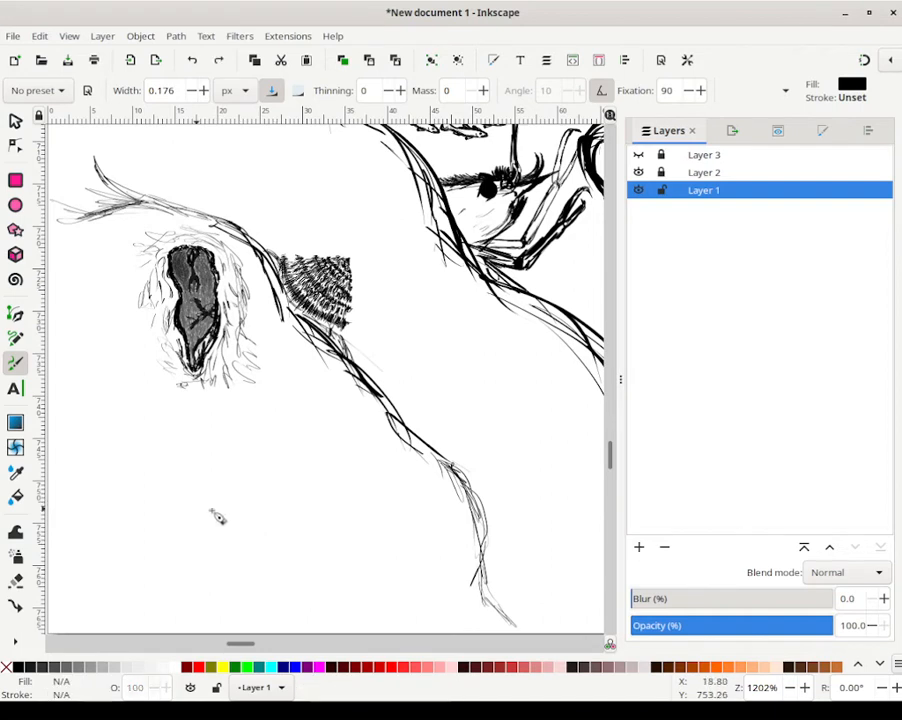
pyautogui.moveTo(223, 510)
pyautogui.mouseDown()
pyautogui.moveTo(206, 549)
pyautogui.moveTo(244, 520)
pyautogui.moveTo(227, 514)
pyautogui.moveTo(231, 505)
pyautogui.moveTo(223, 516)
pyautogui.moveTo(231, 505)
pyautogui.moveTo(257, 519)
pyautogui.moveTo(238, 519)
pyautogui.moveTo(256, 523)
pyautogui.moveTo(277, 576)
pyautogui.moveTo(268, 542)
pyautogui.moveTo(282, 582)
pyautogui.moveTo(297, 590)
pyautogui.moveTo(292, 557)
pyautogui.mouseUp()
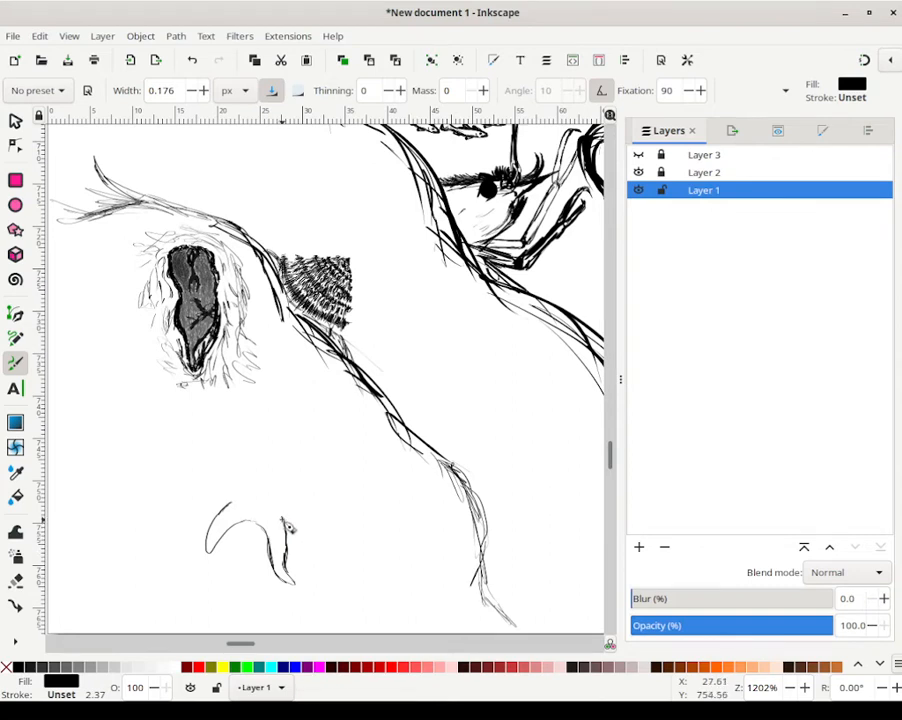
pyautogui.moveTo(286, 520)
pyautogui.mouseDown()
pyautogui.moveTo(328, 569)
pyautogui.moveTo(305, 544)
pyautogui.moveTo(338, 571)
pyautogui.mouseUp()
pyautogui.moveTo(289, 525)
pyautogui.mouseDown()
pyautogui.moveTo(317, 558)
pyautogui.moveTo(337, 564)
pyautogui.moveTo(317, 552)
pyautogui.moveTo(301, 507)
pyautogui.mouseUp()
# Step: Outline the starfish's two upper arms and the top of its body with curved black strokes
pyautogui.moveTo(229, 500)
pyautogui.mouseDown()
pyautogui.moveTo(236, 506)
pyautogui.moveTo(204, 499)
pyautogui.mouseUp()
pyautogui.moveTo(215, 498); pyautogui.dragTo(192, 514)
pyautogui.moveTo(192, 514); pyautogui.dragTo(193, 497)
pyautogui.moveTo(192, 503)
pyautogui.mouseDown()
pyautogui.moveTo(259, 494)
pyautogui.moveTo(252, 491)
pyautogui.moveTo(282, 483)
pyautogui.moveTo(312, 511)
pyautogui.moveTo(305, 514)
pyautogui.moveTo(296, 498)
pyautogui.moveTo(325, 509)
pyautogui.moveTo(314, 504)
pyautogui.moveTo(335, 525)
pyautogui.moveTo(300, 478)
pyautogui.moveTo(330, 505)
pyautogui.moveTo(279, 487)
pyautogui.moveTo(270, 494)
pyautogui.moveTo(278, 488)
pyautogui.moveTo(269, 483)
pyautogui.moveTo(268, 494)
pyautogui.moveTo(242, 483)
pyautogui.moveTo(203, 516)
pyautogui.mouseUp()
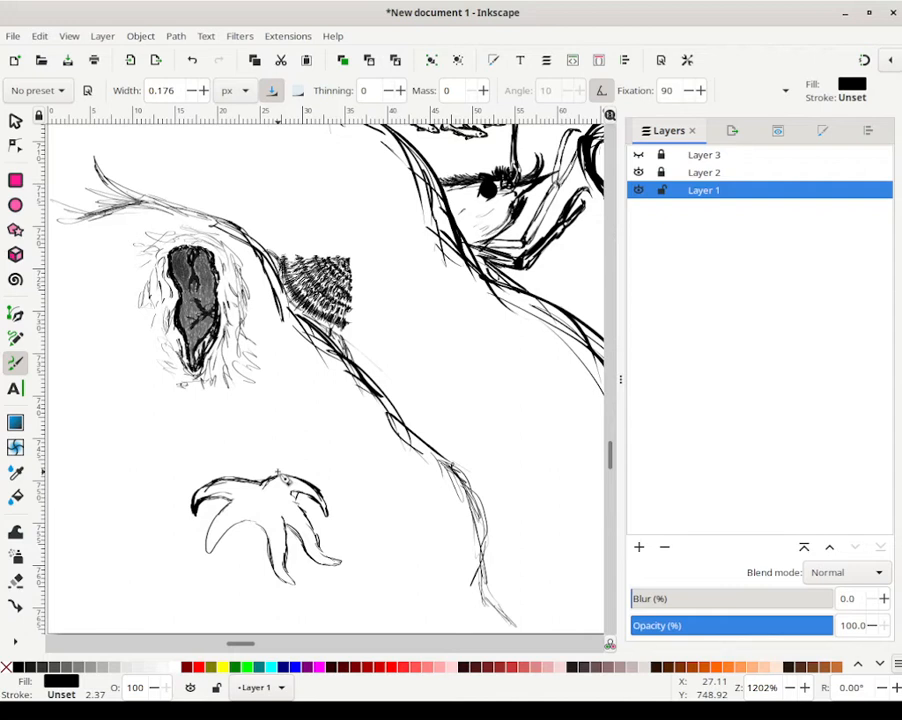
# Step: Thicken the outlines of the starfish's left arms and draw rock contour lines sloping down from both sides of it
pyautogui.moveTo(246, 521); pyautogui.dragTo(260, 529)
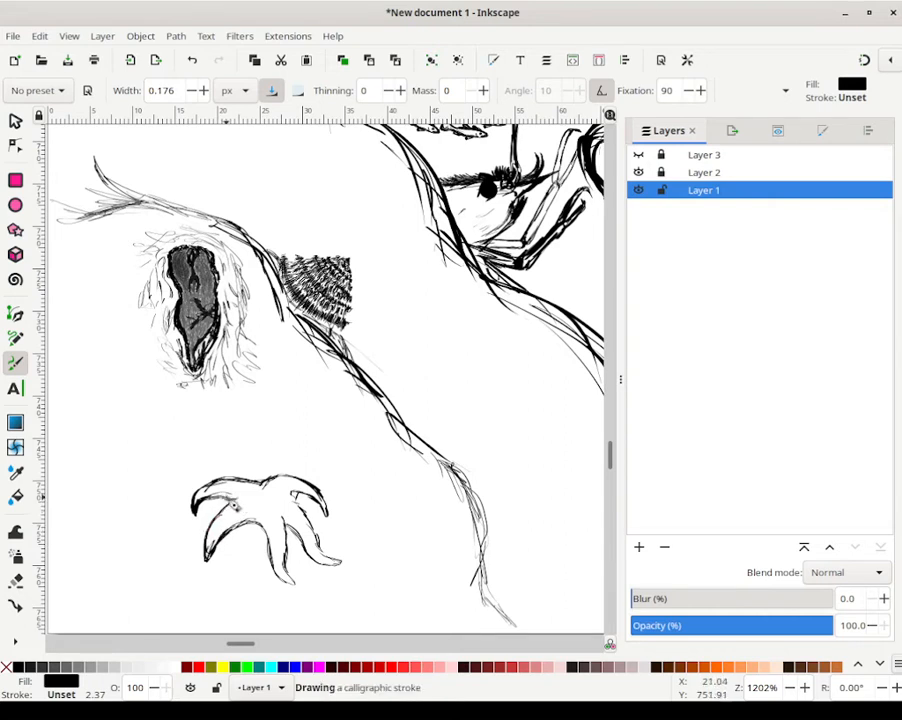
pyautogui.moveTo(221, 496)
pyautogui.mouseDown()
pyautogui.moveTo(237, 475)
pyautogui.moveTo(249, 480)
pyautogui.moveTo(217, 477)
pyautogui.moveTo(207, 487)
pyautogui.mouseUp()
pyautogui.moveTo(200, 541); pyautogui.dragTo(195, 513)
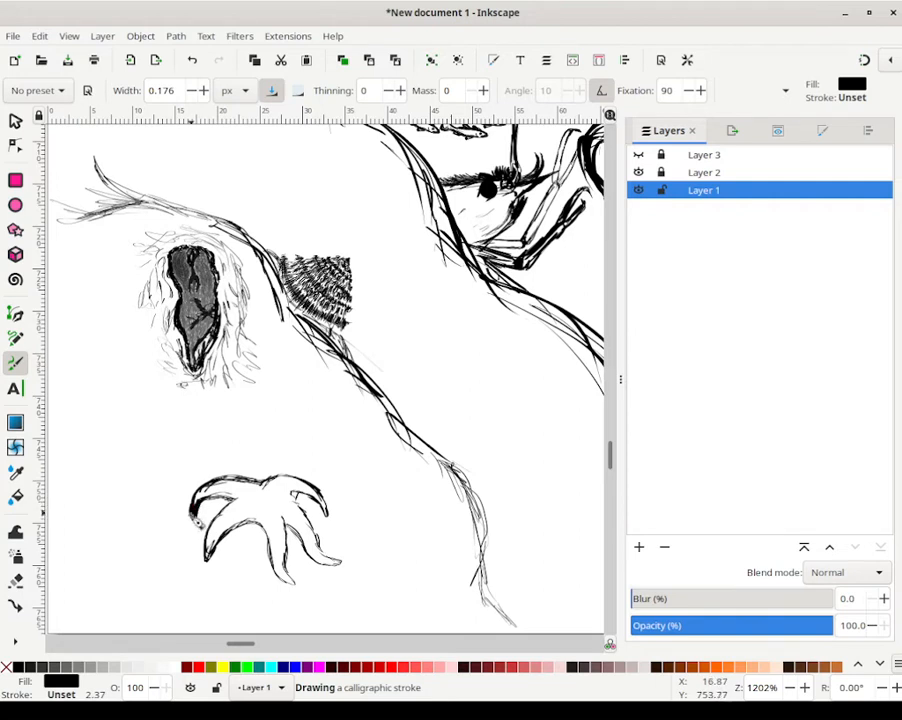
pyautogui.moveTo(195, 513)
pyautogui.mouseDown()
pyautogui.moveTo(226, 505)
pyautogui.moveTo(198, 499)
pyautogui.moveTo(205, 487)
pyautogui.moveTo(164, 526)
pyautogui.moveTo(189, 501)
pyautogui.mouseUp()
pyautogui.moveTo(185, 504)
pyautogui.mouseDown()
pyautogui.moveTo(132, 535)
pyautogui.moveTo(199, 491)
pyautogui.moveTo(190, 495)
pyautogui.mouseUp()
pyautogui.moveTo(157, 535)
pyautogui.mouseDown()
pyautogui.moveTo(118, 552)
pyautogui.moveTo(121, 573)
pyautogui.mouseUp()
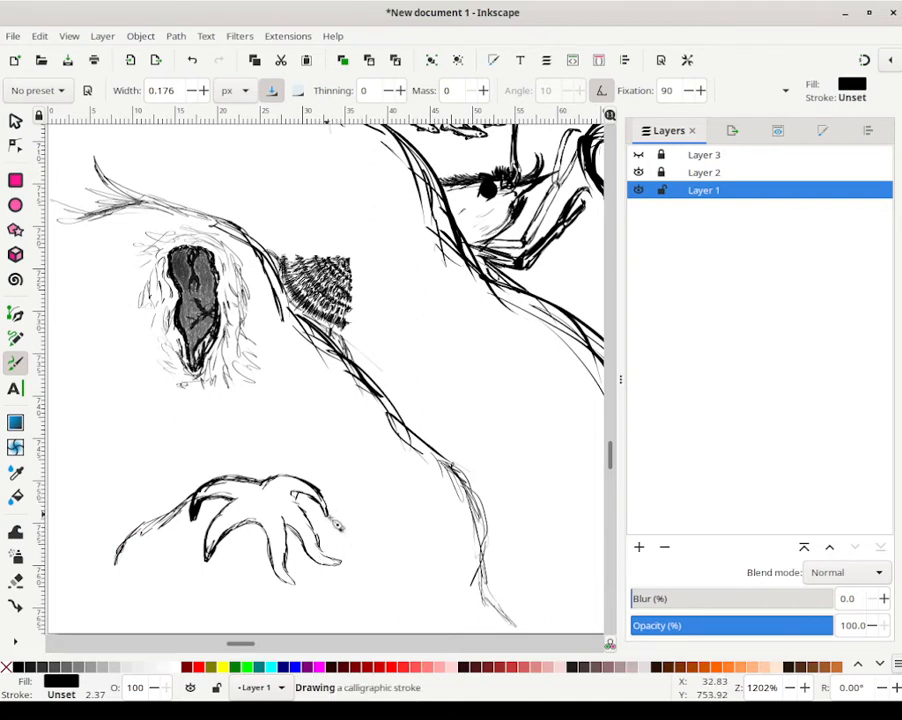
pyautogui.moveTo(367, 545)
pyautogui.mouseDown()
pyautogui.moveTo(333, 519)
pyautogui.moveTo(343, 537)
pyautogui.moveTo(398, 562)
pyautogui.moveTo(429, 598)
pyautogui.moveTo(462, 608)
pyautogui.moveTo(406, 573)
pyautogui.mouseUp()
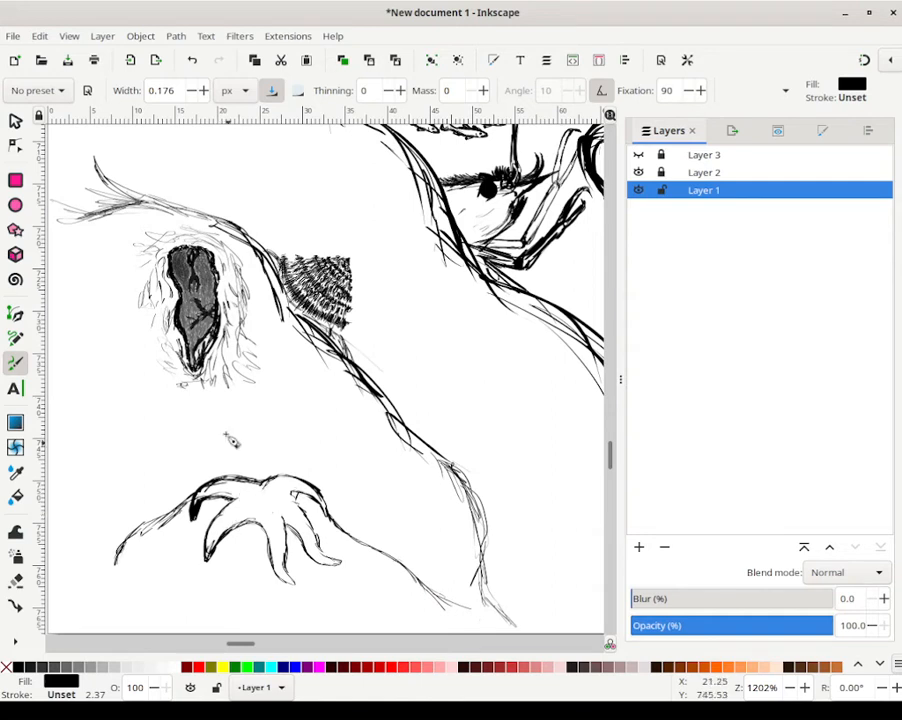
# Step: Shade the starfish's lower left arm with short strokes and darken the edges of that arm and the middle one
pyautogui.moveTo(255, 494)
pyautogui.mouseDown()
pyautogui.moveTo(257, 503)
pyautogui.moveTo(231, 513)
pyautogui.moveTo(217, 538)
pyautogui.mouseUp()
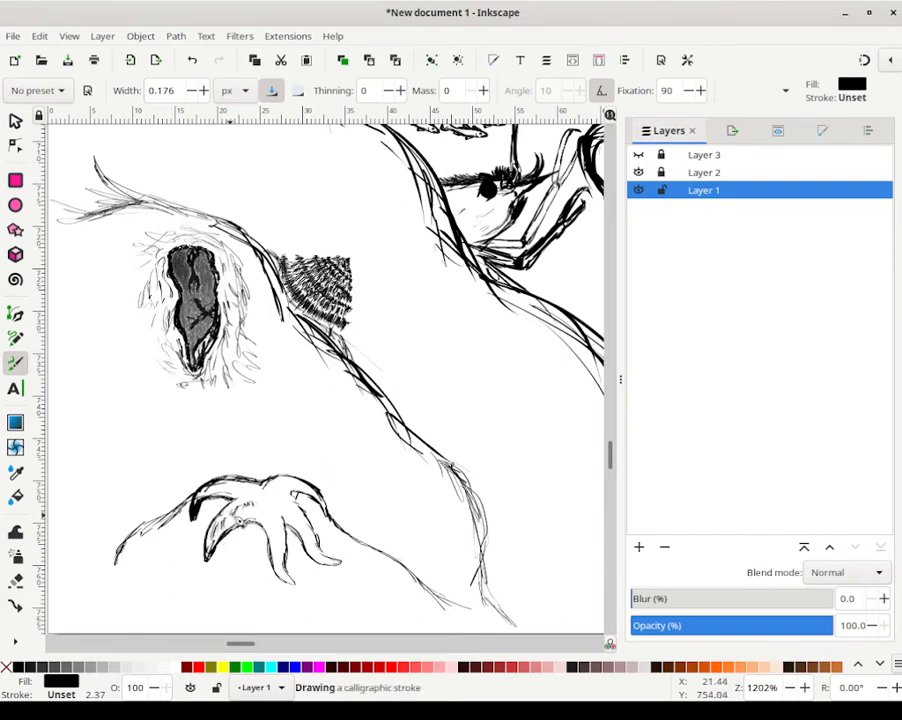
pyautogui.moveTo(237, 516)
pyautogui.mouseDown()
pyautogui.moveTo(208, 543)
pyautogui.moveTo(211, 566)
pyautogui.mouseUp()
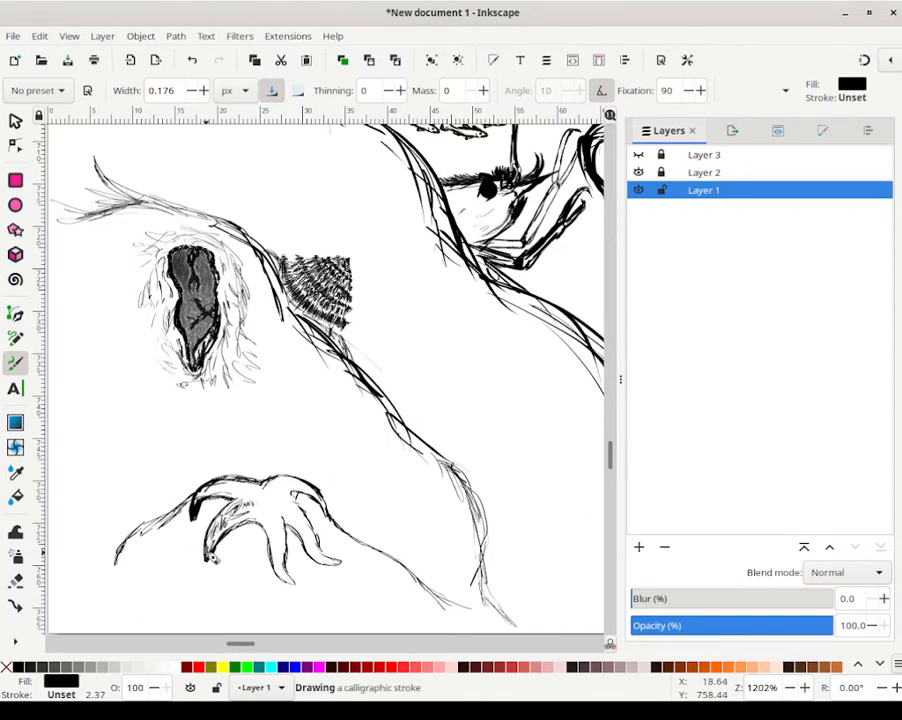
pyautogui.moveTo(205, 551)
pyautogui.mouseDown()
pyautogui.moveTo(206, 560)
pyautogui.moveTo(223, 517)
pyautogui.moveTo(255, 520)
pyautogui.moveTo(285, 553)
pyautogui.mouseUp()
pyautogui.moveTo(252, 516); pyautogui.dragTo(270, 528)
pyautogui.moveTo(276, 536)
pyautogui.mouseDown()
pyautogui.moveTo(284, 557)
pyautogui.moveTo(269, 554)
pyautogui.moveTo(266, 542)
pyautogui.moveTo(280, 534)
pyautogui.moveTo(290, 588)
pyautogui.mouseUp()
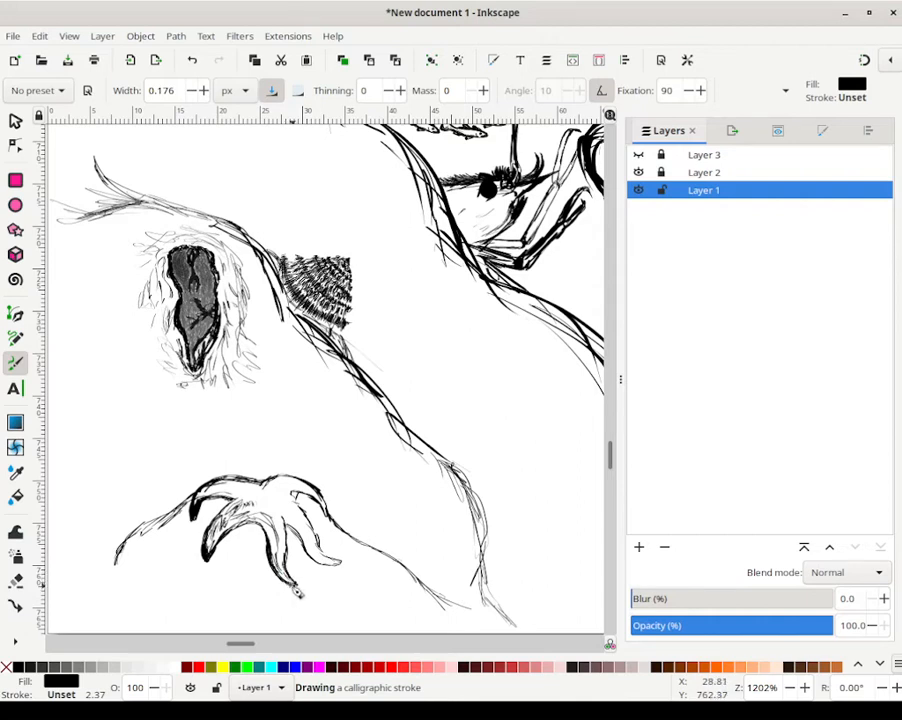
# Step: Darken the starfish's upper and right arm outlines and fill its centre and arms with short shading strokes
pyautogui.moveTo(301, 588)
pyautogui.mouseDown()
pyautogui.moveTo(283, 523)
pyautogui.moveTo(286, 537)
pyautogui.moveTo(313, 532)
pyautogui.moveTo(323, 541)
pyautogui.moveTo(302, 509)
pyautogui.moveTo(323, 506)
pyautogui.moveTo(278, 478)
pyautogui.moveTo(300, 480)
pyautogui.moveTo(272, 478)
pyautogui.moveTo(302, 482)
pyautogui.moveTo(268, 489)
pyautogui.moveTo(280, 481)
pyautogui.moveTo(273, 476)
pyautogui.moveTo(285, 482)
pyautogui.moveTo(240, 490)
pyautogui.moveTo(250, 495)
pyautogui.moveTo(212, 496)
pyautogui.mouseUp()
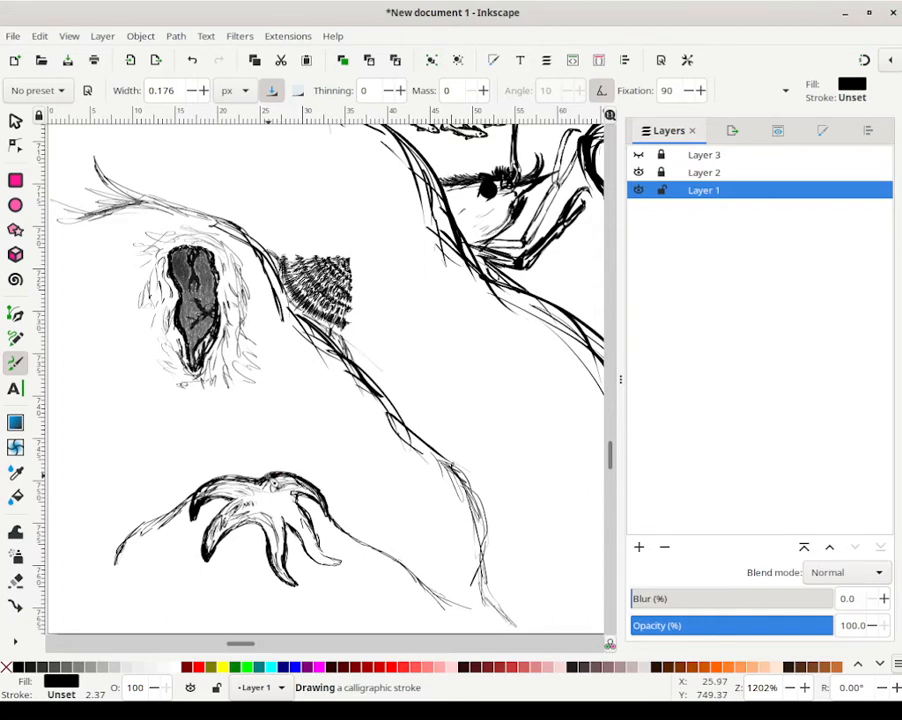
pyautogui.moveTo(311, 527)
pyautogui.mouseDown()
pyautogui.moveTo(318, 548)
pyautogui.moveTo(341, 559)
pyautogui.mouseUp()
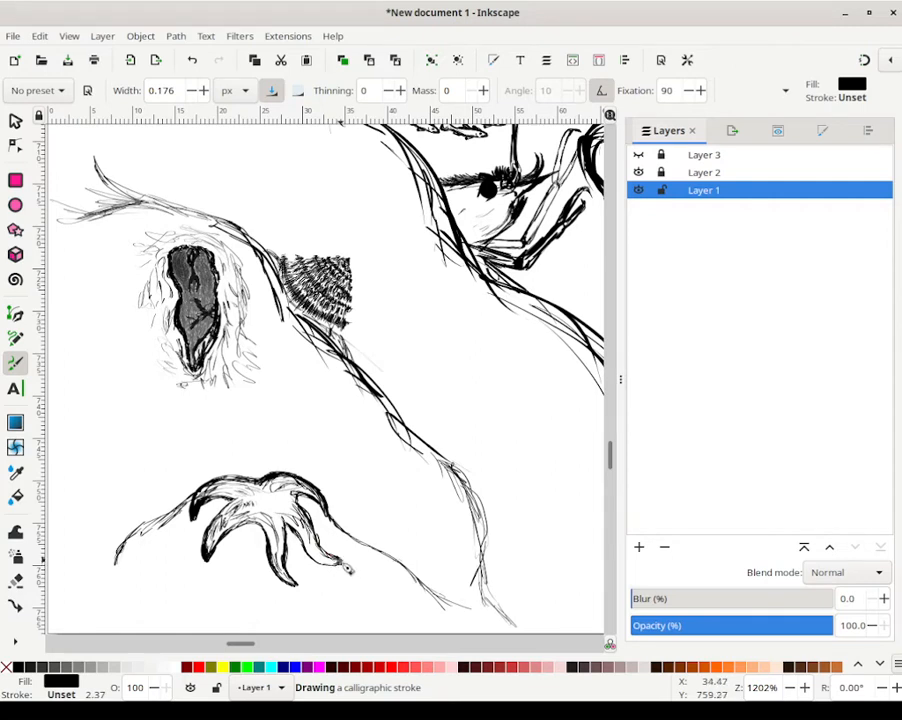
pyautogui.moveTo(343, 572); pyautogui.dragTo(322, 562)
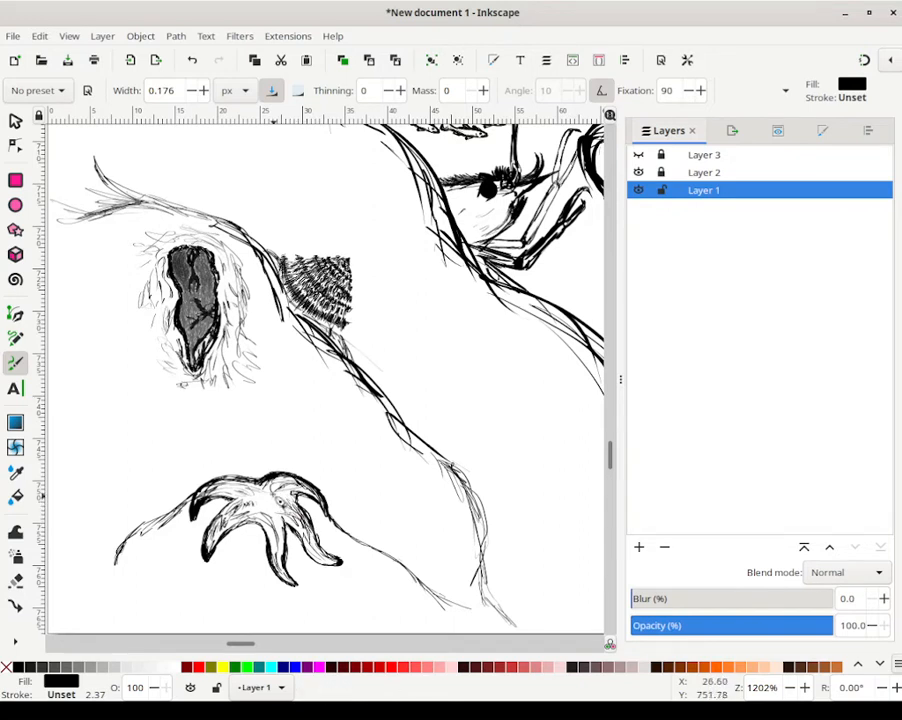
pyautogui.moveTo(278, 504); pyautogui.dragTo(271, 506)
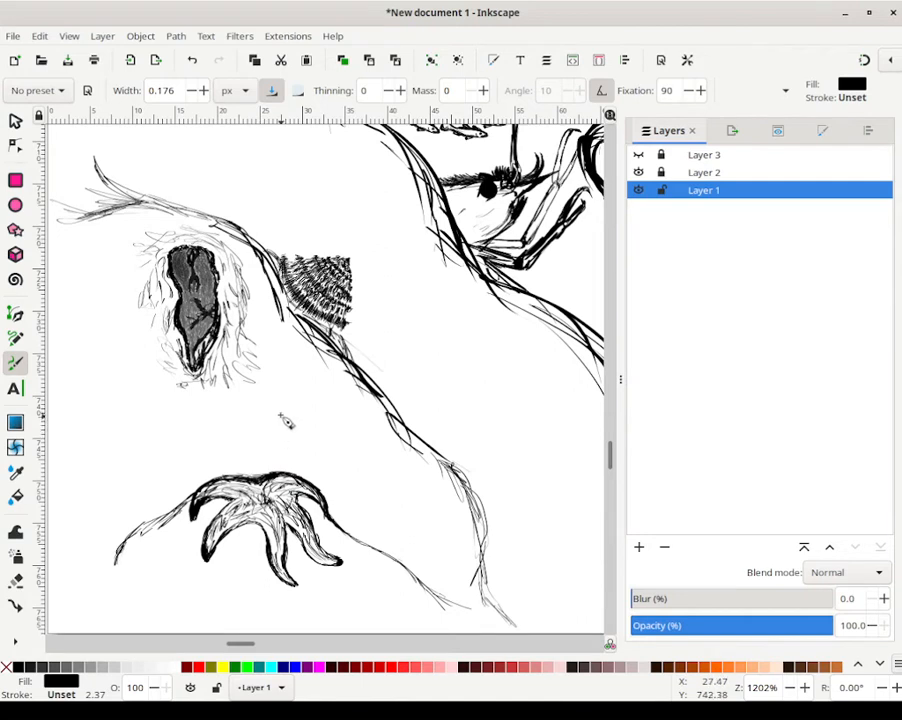
# Step: Add fine shading strokes inside the large starfish's arms and darken its top and arm outlines
pyautogui.moveTo(286, 491)
pyautogui.mouseDown()
pyautogui.moveTo(250, 528)
pyautogui.moveTo(263, 529)
pyautogui.moveTo(255, 520)
pyautogui.moveTo(228, 546)
pyautogui.moveTo(263, 547)
pyautogui.moveTo(214, 579)
pyautogui.moveTo(250, 533)
pyautogui.moveTo(214, 518)
pyautogui.moveTo(227, 508)
pyautogui.mouseUp()
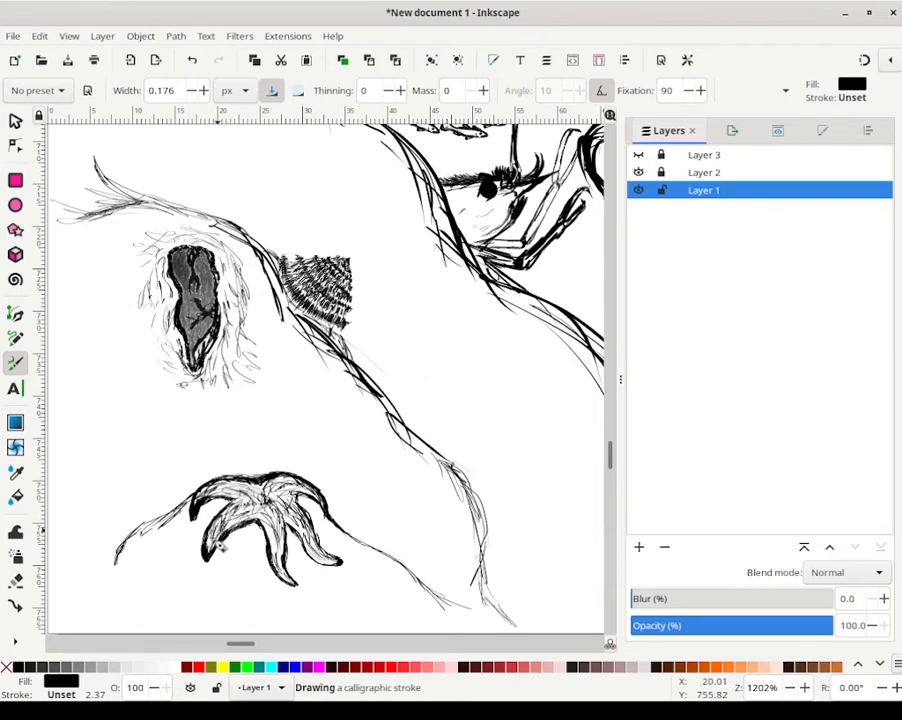
pyautogui.moveTo(264, 520); pyautogui.dragTo(281, 566)
pyautogui.moveTo(273, 537)
pyautogui.mouseDown()
pyautogui.moveTo(271, 516)
pyautogui.moveTo(248, 505)
pyautogui.moveTo(256, 491)
pyautogui.moveTo(281, 494)
pyautogui.mouseUp()
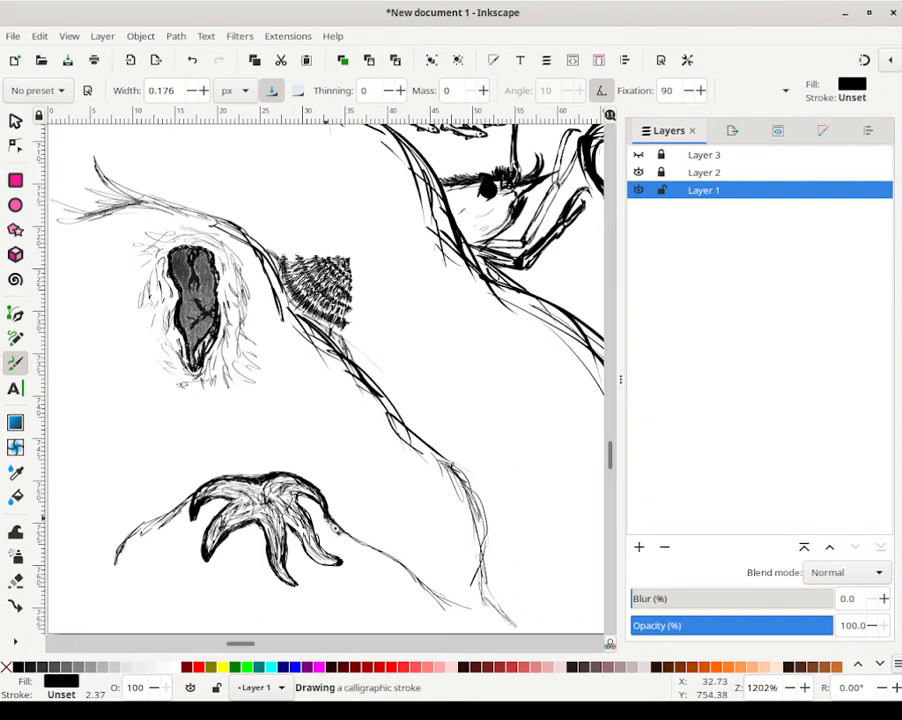
pyautogui.moveTo(334, 533)
pyautogui.mouseDown()
pyautogui.moveTo(328, 503)
pyautogui.moveTo(326, 553)
pyautogui.moveTo(300, 537)
pyautogui.moveTo(296, 545)
pyautogui.moveTo(287, 530)
pyautogui.moveTo(294, 540)
pyautogui.moveTo(305, 532)
pyautogui.moveTo(265, 548)
pyautogui.mouseUp()
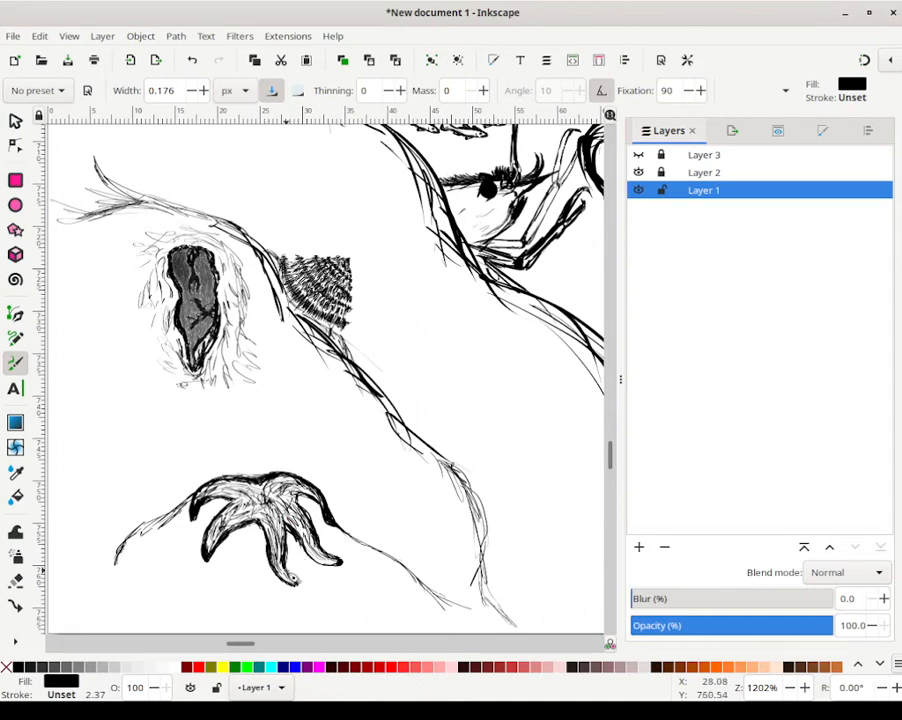
pyautogui.moveTo(246, 474)
pyautogui.mouseDown()
pyautogui.moveTo(243, 486)
pyautogui.moveTo(253, 484)
pyautogui.moveTo(235, 486)
pyautogui.moveTo(232, 474)
pyautogui.moveTo(268, 478)
pyautogui.mouseUp()
pyautogui.moveTo(158, 352)
pyautogui.mouseDown()
pyautogui.moveTo(151, 349)
pyautogui.moveTo(164, 338)
pyautogui.mouseUp()
pyautogui.moveTo(238, 474)
pyautogui.mouseDown()
pyautogui.moveTo(213, 481)
pyautogui.moveTo(193, 513)
pyautogui.moveTo(203, 526)
pyautogui.moveTo(194, 507)
pyautogui.moveTo(208, 497)
pyautogui.moveTo(196, 525)
pyautogui.mouseUp()
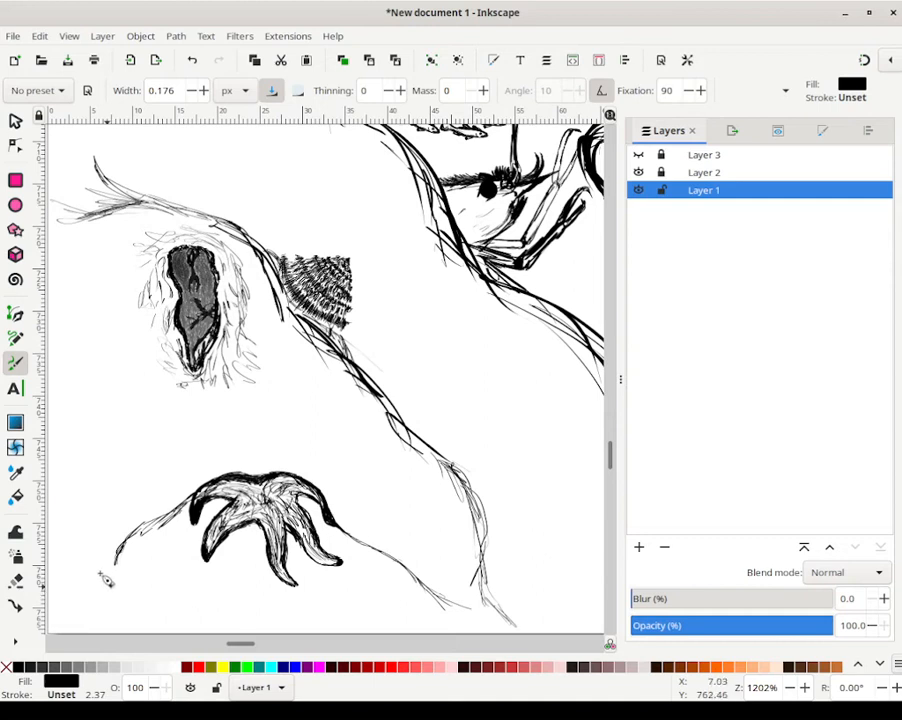
# Step: Outline a small five-armed starfish at the foot of the rock contour, below and to the left of the large starfish
pyautogui.moveTo(113, 590); pyautogui.dragTo(110, 571)
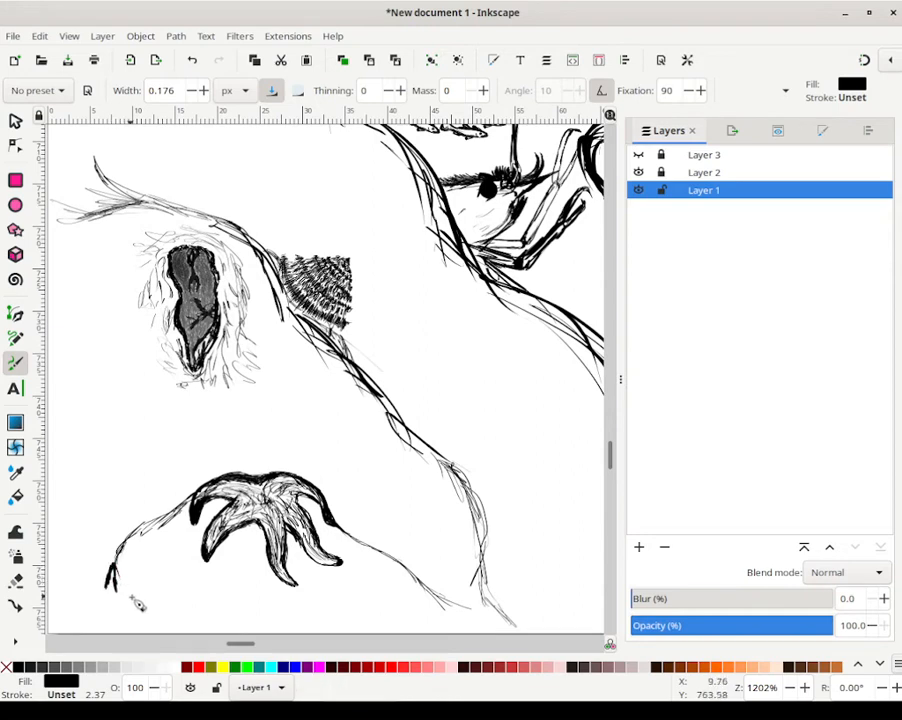
pyautogui.moveTo(119, 590); pyautogui.dragTo(146, 597)
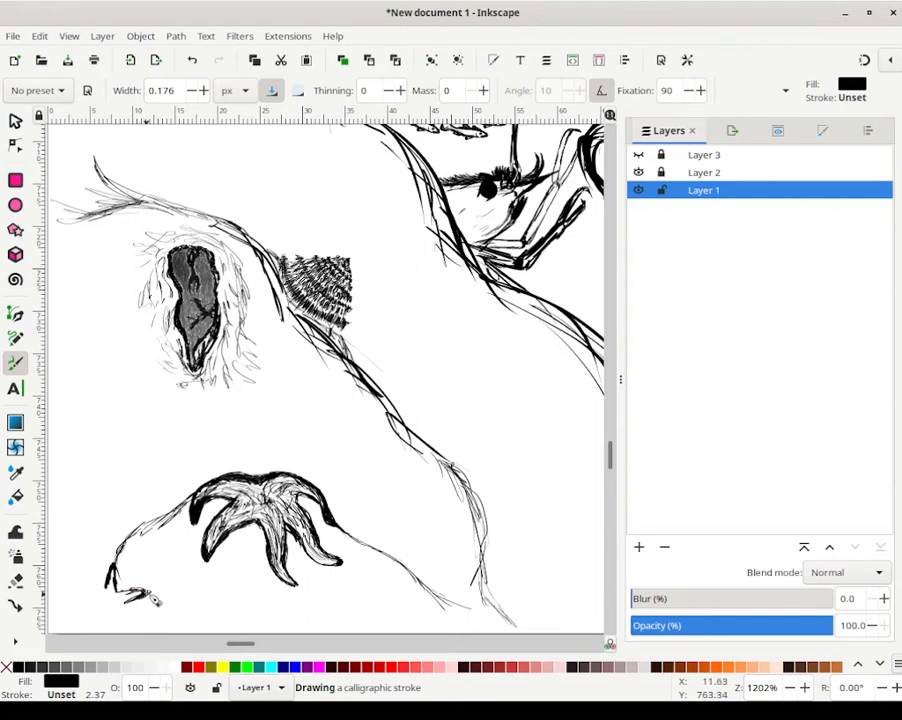
pyautogui.moveTo(140, 597); pyautogui.dragTo(105, 590)
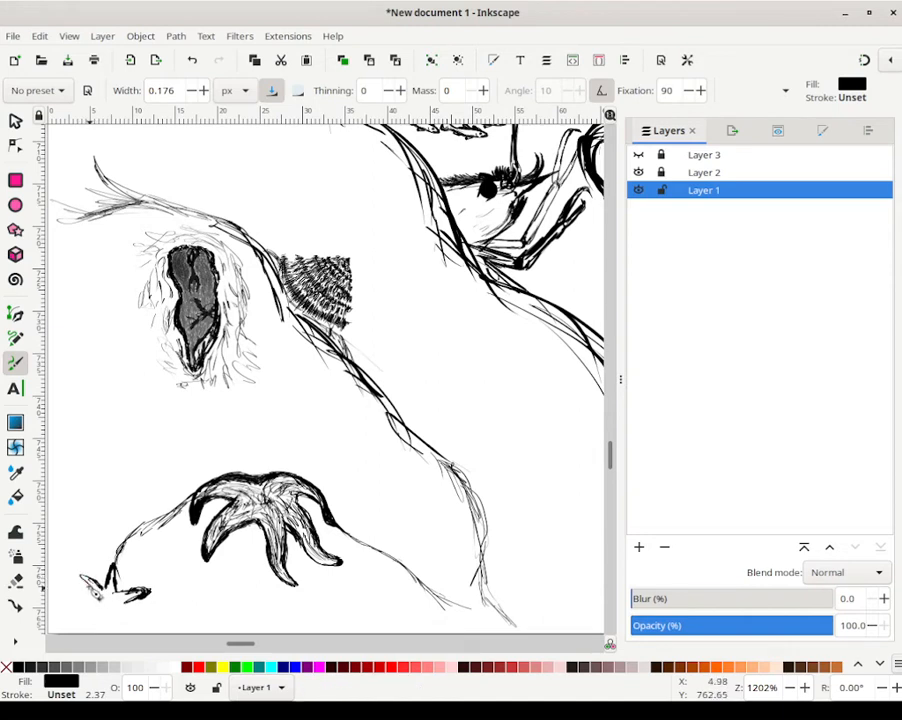
pyautogui.moveTo(91, 591)
pyautogui.mouseDown()
pyautogui.moveTo(93, 583)
pyautogui.moveTo(104, 596)
pyautogui.moveTo(86, 618)
pyautogui.moveTo(86, 610)
pyautogui.moveTo(88, 631)
pyautogui.moveTo(99, 620)
pyautogui.moveTo(97, 630)
pyautogui.mouseUp()
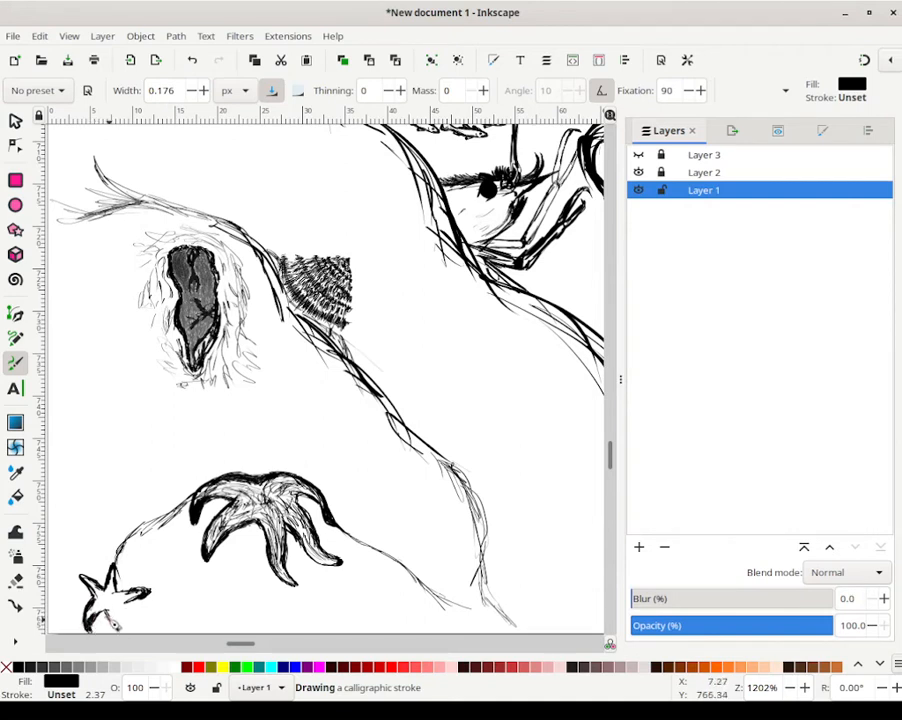
pyautogui.moveTo(118, 628)
pyautogui.mouseDown()
pyautogui.moveTo(137, 638)
pyautogui.moveTo(128, 601)
pyautogui.mouseUp()
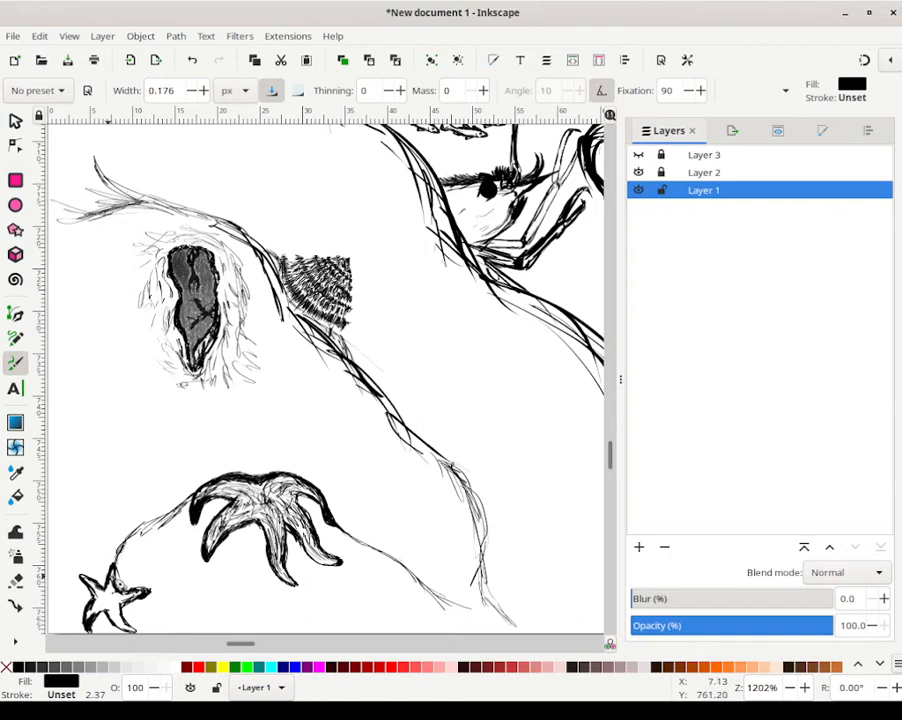
# Step: Shade the small starfish's arms and centre with short strokes and extend the rock contour above it to the page's left edge
pyautogui.moveTo(112, 579)
pyautogui.mouseDown()
pyautogui.moveTo(105, 588)
pyautogui.moveTo(85, 583)
pyautogui.moveTo(98, 594)
pyautogui.mouseUp()
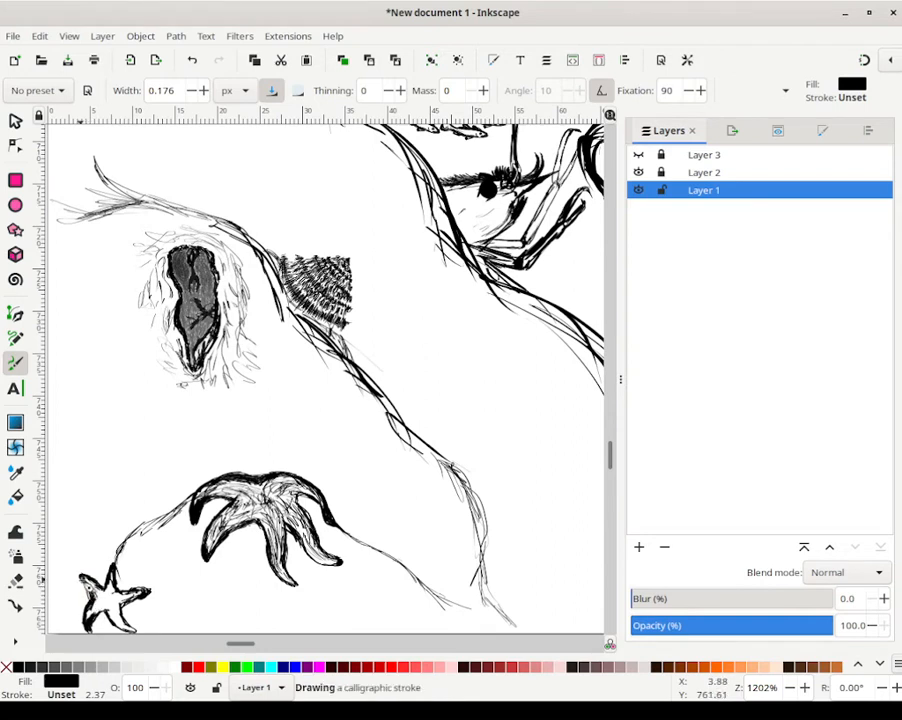
pyautogui.moveTo(93, 602); pyautogui.dragTo(91, 589)
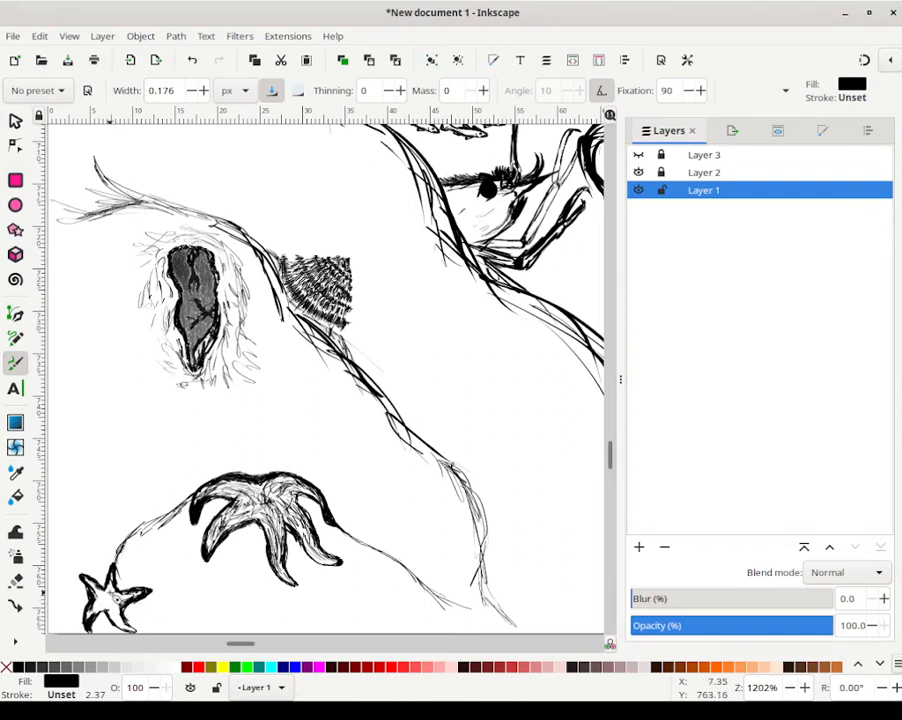
pyautogui.moveTo(100, 608)
pyautogui.mouseDown()
pyautogui.moveTo(89, 622)
pyautogui.moveTo(103, 609)
pyautogui.mouseUp()
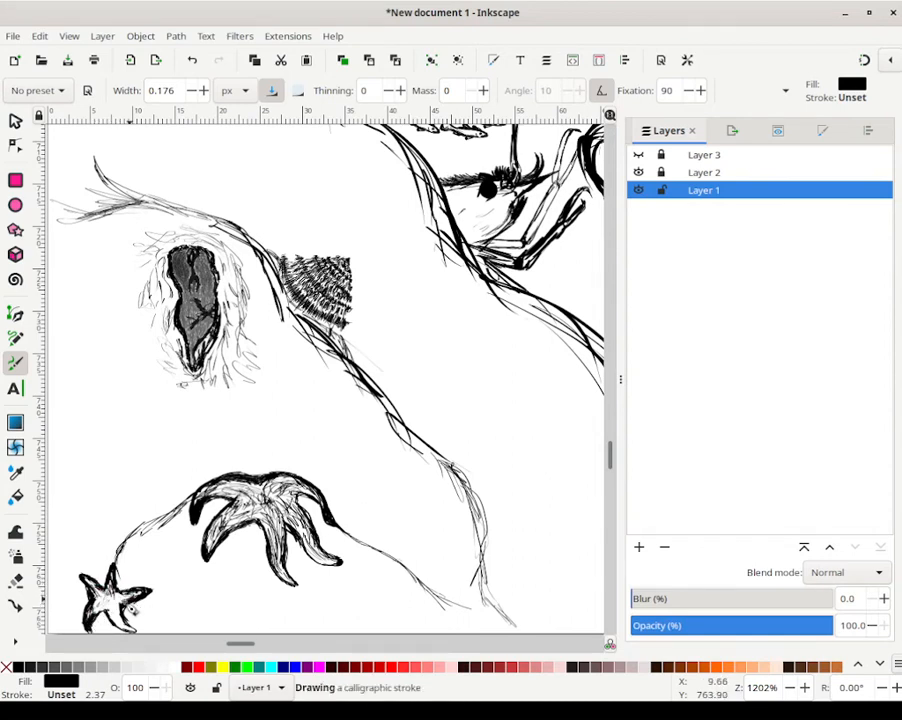
pyautogui.moveTo(138, 598); pyautogui.dragTo(125, 609)
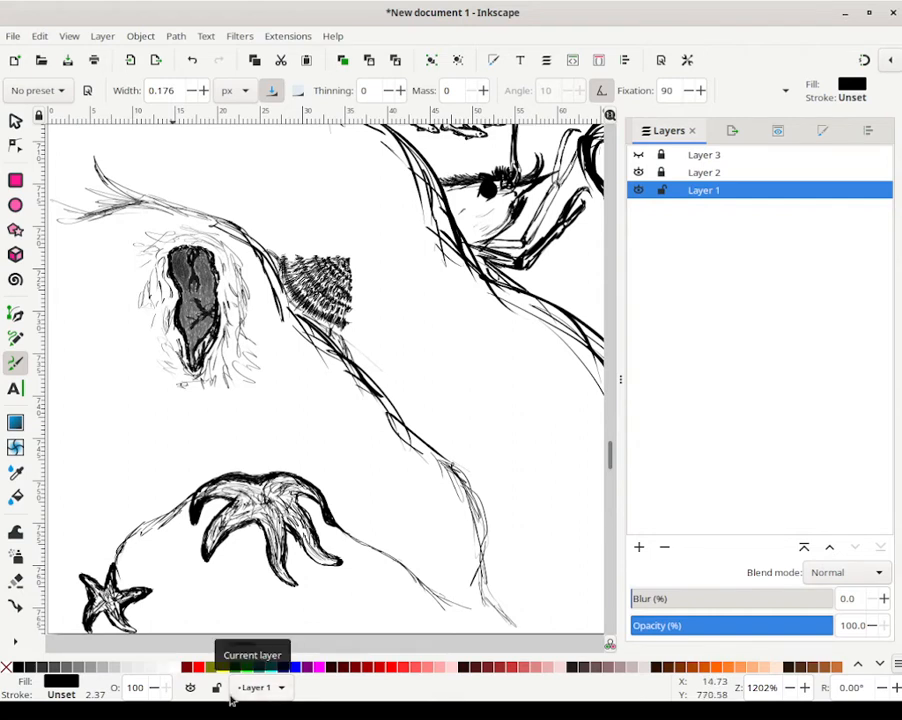
pyautogui.moveTo(117, 548)
pyautogui.mouseDown()
pyautogui.moveTo(74, 562)
pyautogui.moveTo(68, 585)
pyautogui.moveTo(86, 560)
pyautogui.moveTo(68, 588)
pyautogui.moveTo(72, 565)
pyautogui.moveTo(130, 558)
pyautogui.moveTo(122, 550)
pyautogui.moveTo(145, 533)
pyautogui.moveTo(128, 556)
pyautogui.moveTo(151, 532)
pyautogui.moveTo(136, 538)
pyautogui.moveTo(158, 531)
pyautogui.moveTo(131, 537)
pyautogui.moveTo(100, 565)
pyautogui.moveTo(70, 565)
pyautogui.moveTo(68, 578)
pyautogui.moveTo(113, 560)
pyautogui.moveTo(68, 573)
pyautogui.mouseUp()
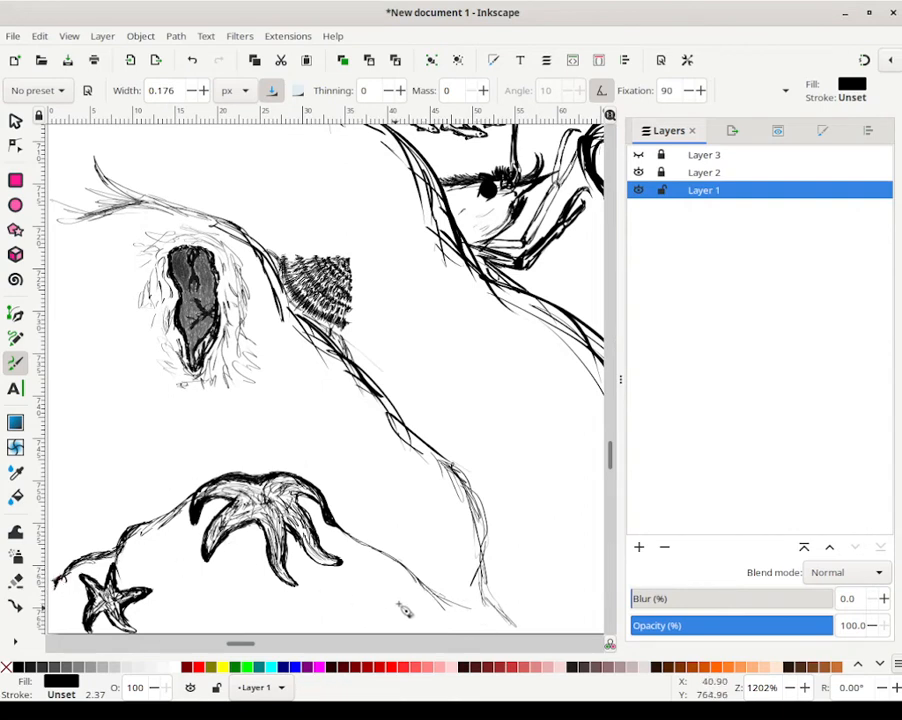
# Step: Draw a third, partly visible starfish at the page's bottom edge and thicken the rock contour running down to it from the large starfish
pyautogui.moveTo(446, 614)
pyautogui.mouseDown()
pyautogui.moveTo(440, 608)
pyautogui.moveTo(434, 627)
pyautogui.moveTo(466, 640)
pyautogui.moveTo(484, 618)
pyautogui.moveTo(480, 630)
pyautogui.mouseUp()
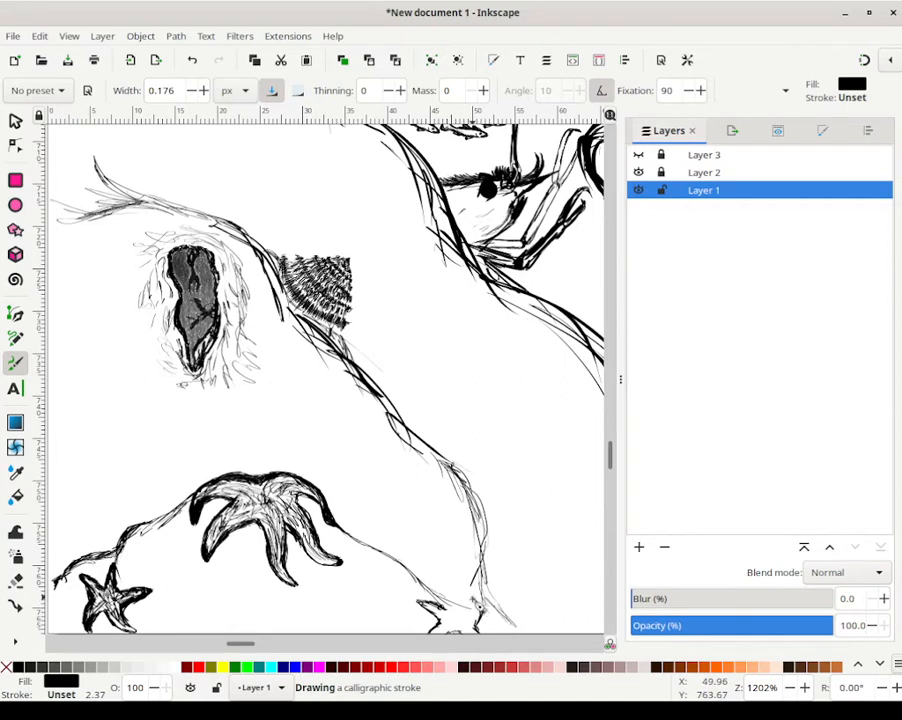
pyautogui.moveTo(470, 608); pyautogui.dragTo(451, 604)
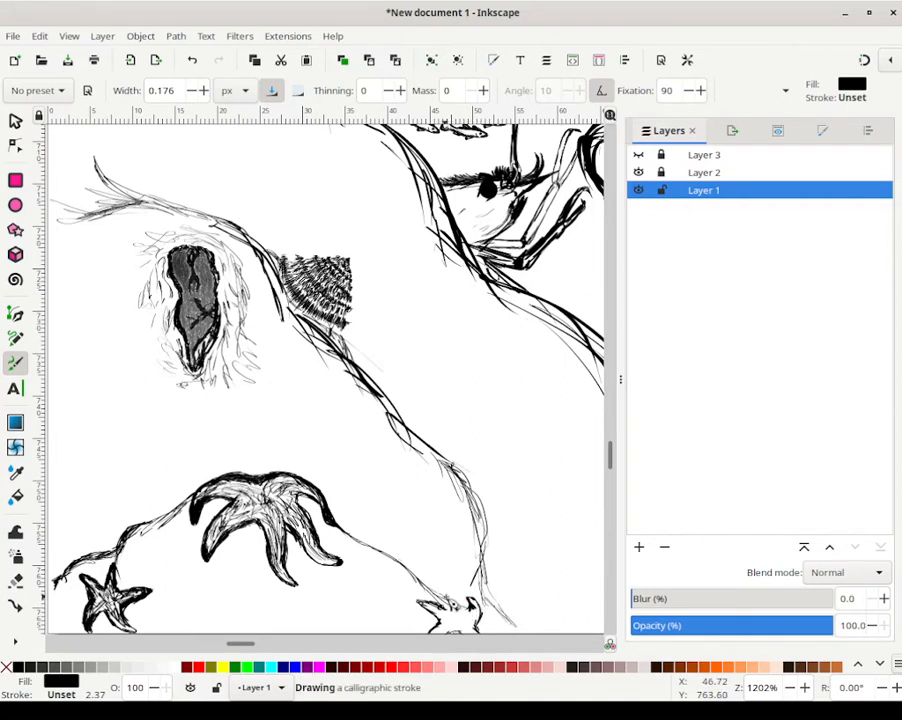
pyautogui.moveTo(468, 610); pyautogui.dragTo(455, 615)
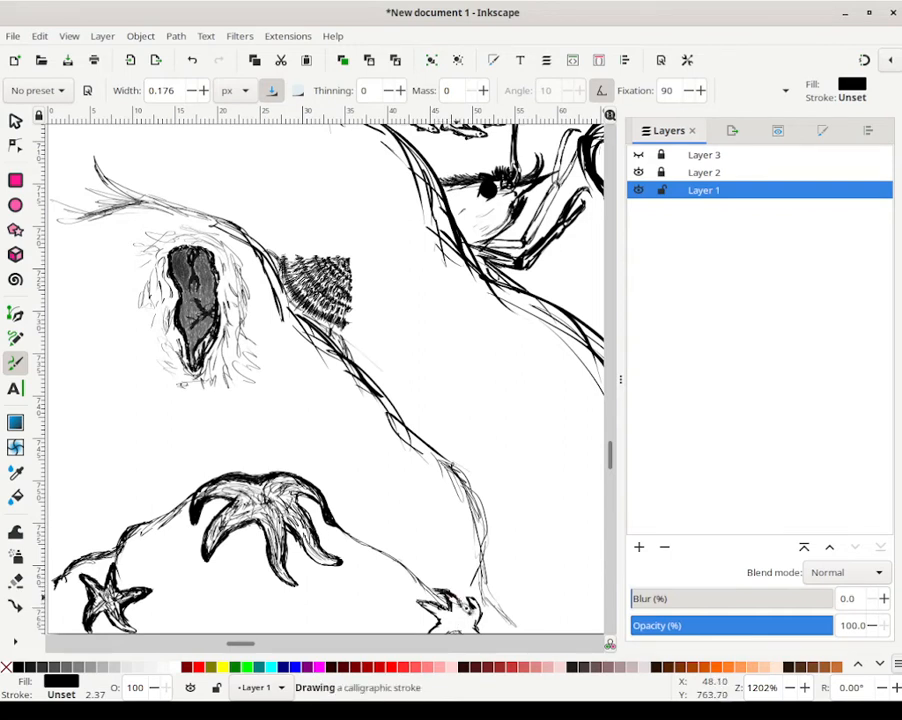
pyautogui.moveTo(466, 606); pyautogui.dragTo(473, 607)
pyautogui.moveTo(465, 600)
pyautogui.mouseDown()
pyautogui.moveTo(499, 625)
pyautogui.moveTo(478, 602)
pyautogui.moveTo(413, 601)
pyautogui.moveTo(453, 639)
pyautogui.moveTo(484, 634)
pyautogui.moveTo(442, 610)
pyautogui.moveTo(477, 607)
pyautogui.moveTo(442, 636)
pyautogui.mouseUp()
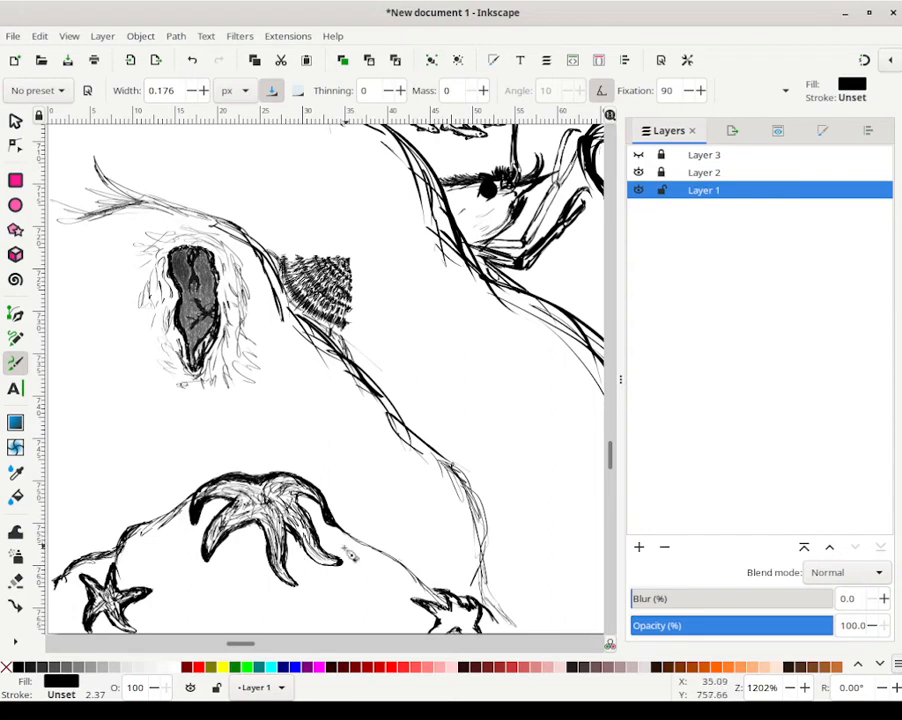
pyautogui.moveTo(400, 565)
pyautogui.mouseDown()
pyautogui.moveTo(384, 555)
pyautogui.moveTo(433, 592)
pyautogui.moveTo(425, 590)
pyautogui.moveTo(519, 636)
pyautogui.moveTo(511, 640)
pyautogui.moveTo(508, 624)
pyautogui.moveTo(467, 638)
pyautogui.moveTo(452, 628)
pyautogui.mouseUp()
pyautogui.moveTo(295, 426); pyautogui.dragTo(324, 434)
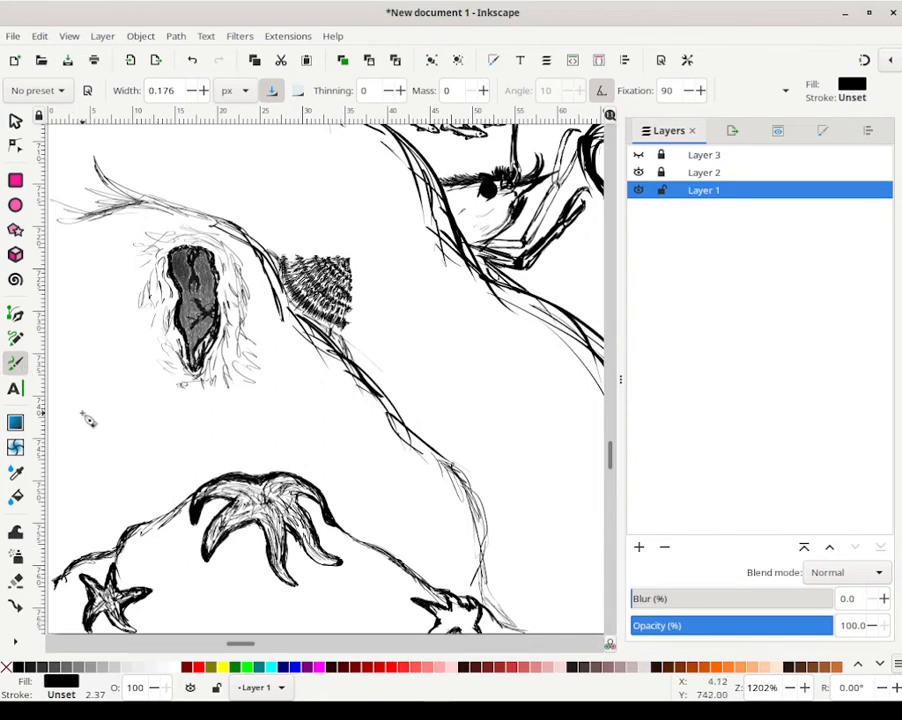
# Step: Outline an elongated pod-shaped sea creature rising from the rock left of the large starfish, with wavy upright tentacles at its tip
pyautogui.moveTo(118, 466)
pyautogui.mouseDown()
pyautogui.moveTo(139, 507)
pyautogui.moveTo(133, 501)
pyautogui.moveTo(167, 526)
pyautogui.moveTo(119, 474)
pyautogui.moveTo(116, 425)
pyautogui.moveTo(116, 452)
pyautogui.moveTo(120, 427)
pyautogui.moveTo(125, 439)
pyautogui.moveTo(123, 482)
pyautogui.moveTo(127, 470)
pyautogui.moveTo(131, 495)
pyautogui.moveTo(124, 465)
pyautogui.moveTo(161, 524)
pyautogui.mouseUp()
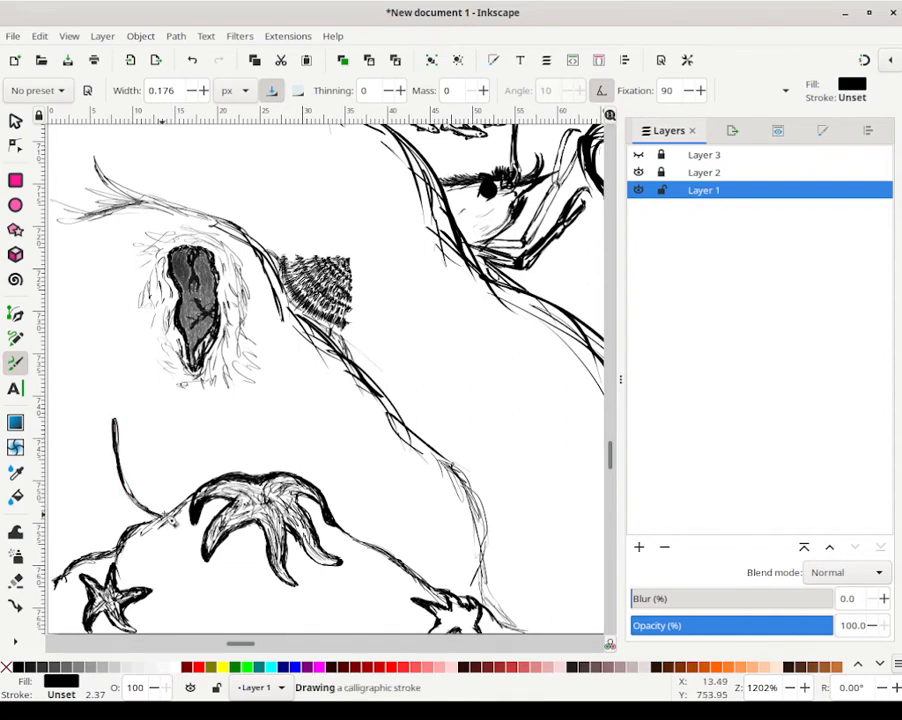
pyautogui.moveTo(176, 482)
pyautogui.mouseDown()
pyautogui.moveTo(140, 409)
pyautogui.moveTo(163, 431)
pyautogui.moveTo(125, 405)
pyautogui.moveTo(131, 426)
pyautogui.moveTo(123, 405)
pyautogui.moveTo(122, 428)
pyautogui.moveTo(122, 405)
pyautogui.moveTo(172, 512)
pyautogui.mouseUp()
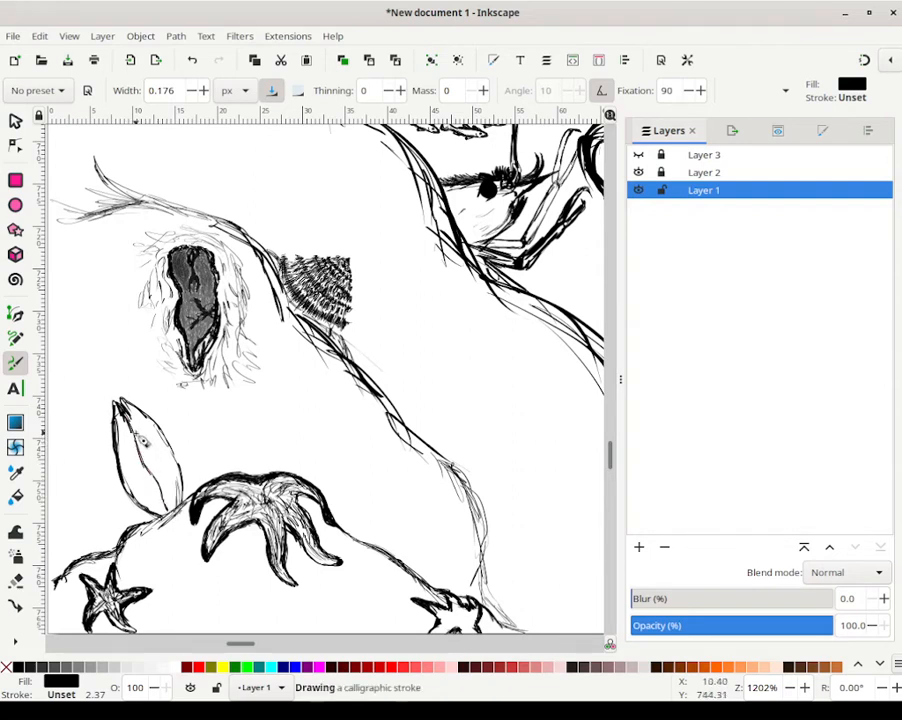
pyautogui.moveTo(139, 440)
pyautogui.mouseDown()
pyautogui.moveTo(121, 402)
pyautogui.moveTo(125, 418)
pyautogui.moveTo(119, 296)
pyautogui.moveTo(94, 354)
pyautogui.moveTo(125, 406)
pyautogui.moveTo(117, 378)
pyautogui.mouseUp()
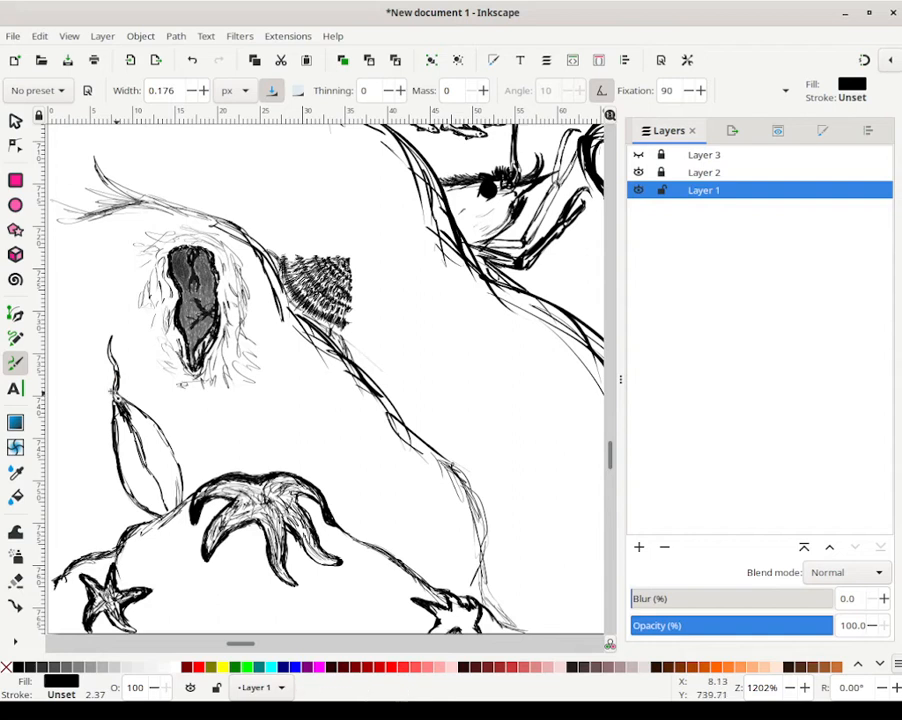
pyautogui.moveTo(114, 384); pyautogui.dragTo(112, 380)
pyautogui.moveTo(110, 379); pyautogui.dragTo(95, 356)
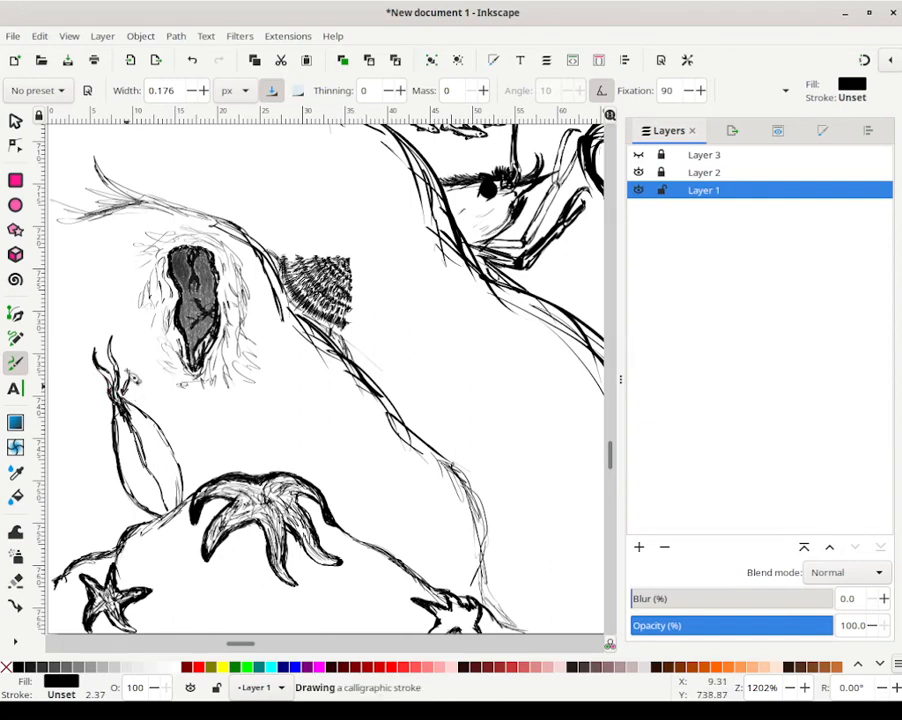
pyautogui.moveTo(124, 342); pyautogui.dragTo(128, 379)
pyautogui.moveTo(127, 363)
pyautogui.mouseDown()
pyautogui.moveTo(120, 389)
pyautogui.moveTo(128, 397)
pyautogui.mouseUp()
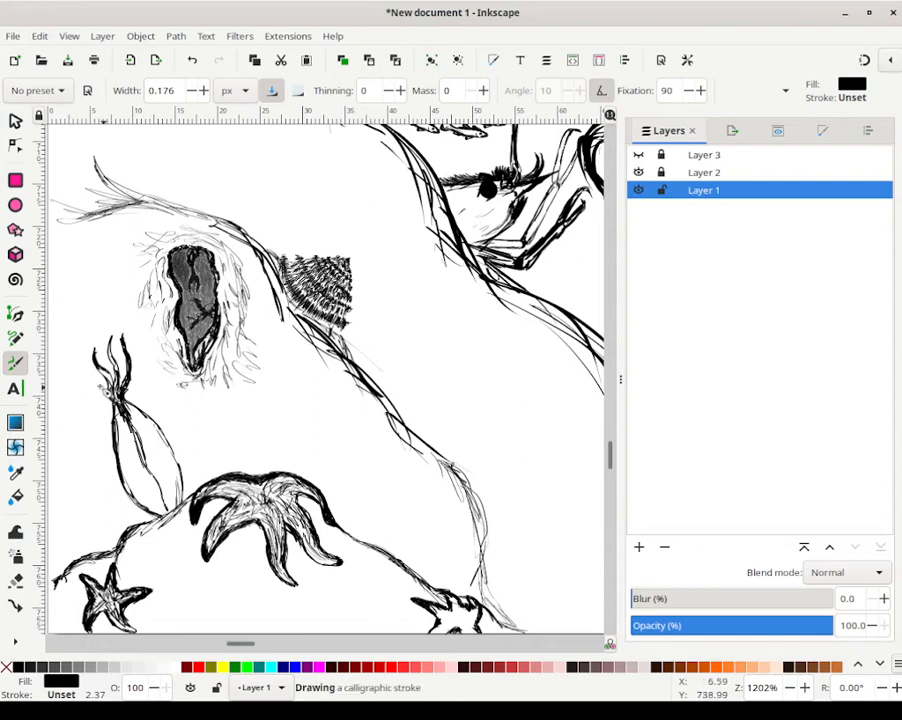
# Step: Add curling side and upper tentacles to the pod-shaped creature and shade its body with lengthwise strokes
pyautogui.moveTo(87, 400)
pyautogui.mouseDown()
pyautogui.moveTo(117, 403)
pyautogui.moveTo(97, 397)
pyautogui.moveTo(93, 430)
pyautogui.moveTo(88, 394)
pyautogui.mouseUp()
pyautogui.moveTo(88, 395); pyautogui.dragTo(104, 393)
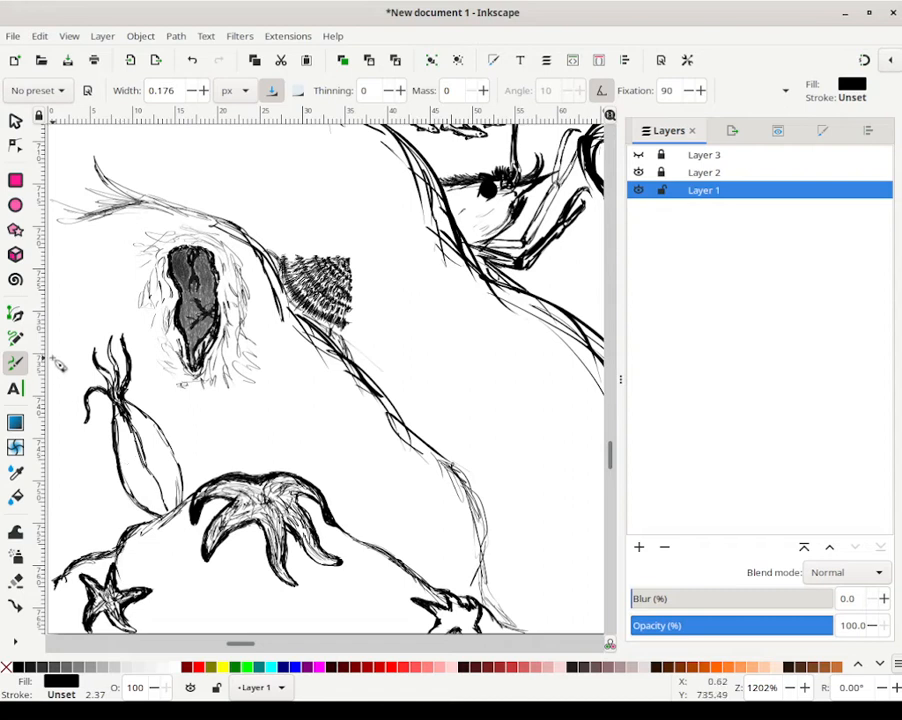
pyautogui.moveTo(98, 387)
pyautogui.mouseDown()
pyautogui.moveTo(113, 396)
pyautogui.moveTo(99, 408)
pyautogui.moveTo(105, 430)
pyautogui.moveTo(106, 413)
pyautogui.mouseUp()
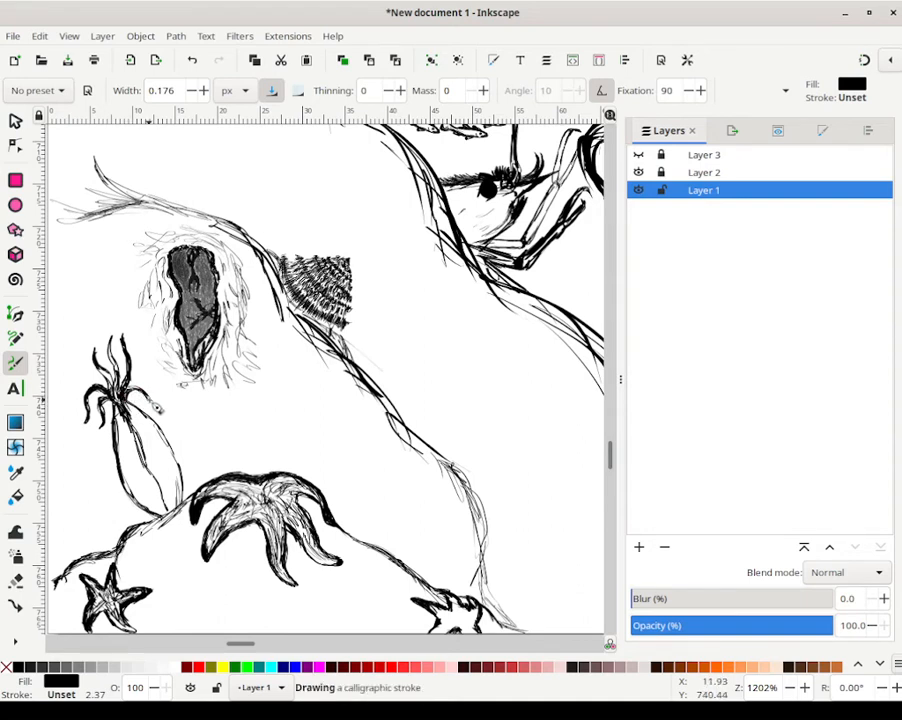
pyautogui.moveTo(141, 398)
pyautogui.mouseDown()
pyautogui.moveTo(170, 407)
pyautogui.moveTo(168, 397)
pyautogui.moveTo(165, 410)
pyautogui.moveTo(166, 399)
pyautogui.moveTo(165, 408)
pyautogui.moveTo(130, 391)
pyautogui.moveTo(128, 402)
pyautogui.moveTo(97, 339)
pyautogui.moveTo(120, 303)
pyautogui.moveTo(104, 348)
pyautogui.moveTo(92, 352)
pyautogui.moveTo(104, 347)
pyautogui.moveTo(92, 339)
pyautogui.moveTo(120, 392)
pyautogui.moveTo(110, 344)
pyautogui.mouseUp()
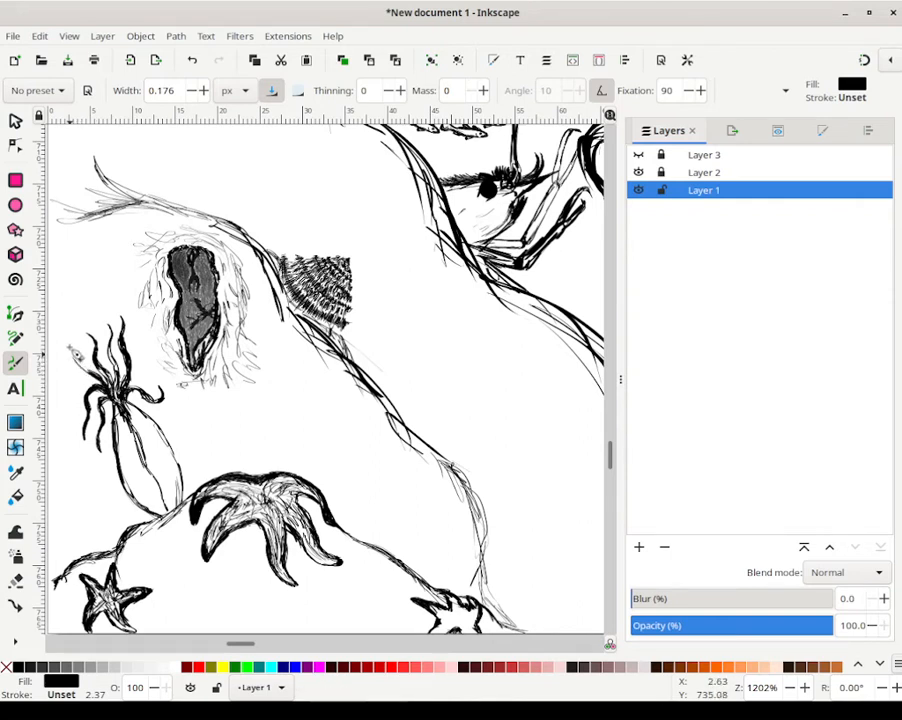
pyautogui.moveTo(73, 345); pyautogui.dragTo(92, 384)
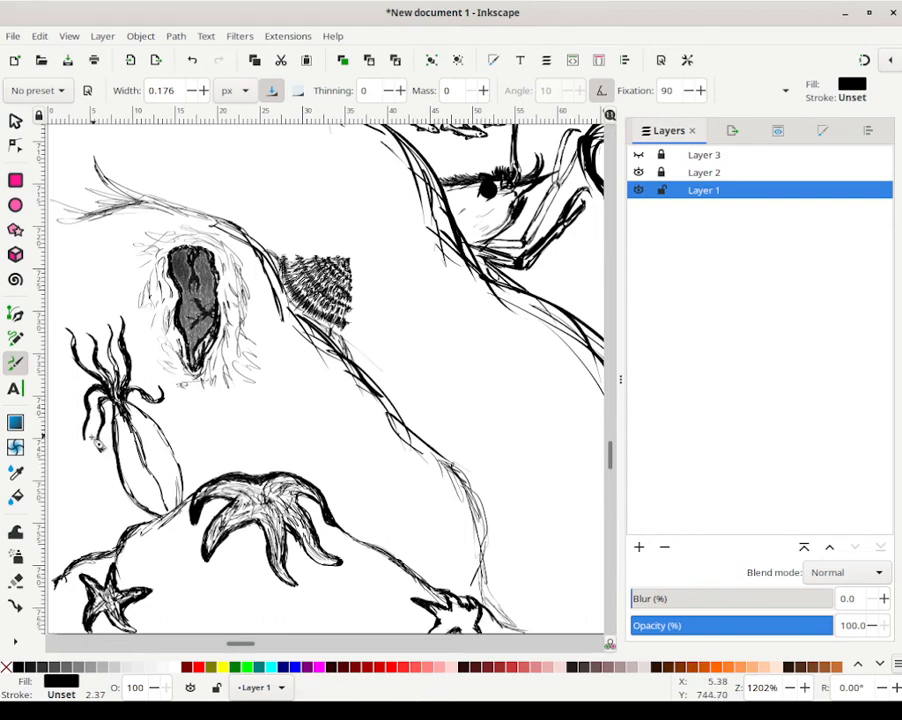
pyautogui.moveTo(135, 500); pyautogui.dragTo(140, 508)
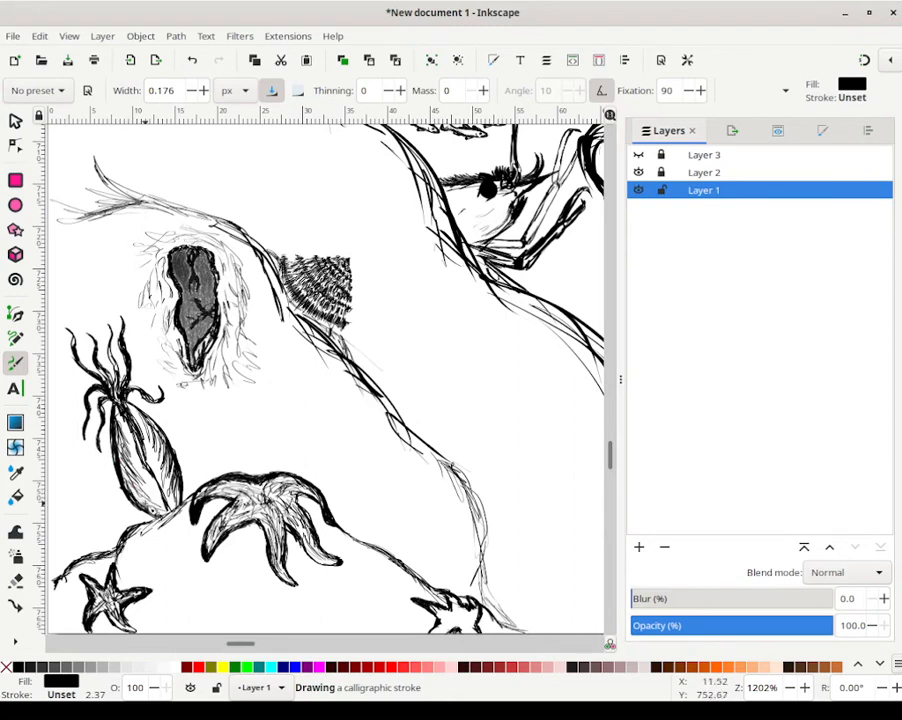
# Step: Draw a dark pointed leaf shape and a second, smaller creature's body between the first creature and the large starfish
pyautogui.moveTo(184, 421)
pyautogui.mouseDown()
pyautogui.moveTo(180, 457)
pyautogui.moveTo(186, 421)
pyautogui.moveTo(178, 451)
pyautogui.moveTo(198, 412)
pyautogui.moveTo(185, 434)
pyautogui.moveTo(194, 445)
pyautogui.moveTo(197, 435)
pyautogui.moveTo(199, 457)
pyautogui.moveTo(189, 477)
pyautogui.moveTo(199, 457)
pyautogui.moveTo(188, 460)
pyautogui.moveTo(193, 503)
pyautogui.mouseUp()
pyautogui.moveTo(197, 486)
pyautogui.mouseDown()
pyautogui.moveTo(194, 499)
pyautogui.moveTo(233, 434)
pyautogui.moveTo(227, 469)
pyautogui.moveTo(215, 440)
pyautogui.moveTo(202, 453)
pyautogui.mouseUp()
pyautogui.moveTo(198, 463)
pyautogui.mouseDown()
pyautogui.moveTo(190, 482)
pyautogui.moveTo(220, 403)
pyautogui.mouseUp()
# Step: Draw wavy tentacles curling sideways and upward from the second creature's tip and shade its body with dense strokes
pyautogui.moveTo(213, 430)
pyautogui.mouseDown()
pyautogui.moveTo(197, 478)
pyautogui.moveTo(210, 412)
pyautogui.moveTo(196, 414)
pyautogui.moveTo(204, 408)
pyautogui.moveTo(201, 422)
pyautogui.moveTo(206, 412)
pyautogui.moveTo(186, 456)
pyautogui.moveTo(233, 415)
pyautogui.moveTo(266, 436)
pyautogui.moveTo(243, 421)
pyautogui.moveTo(228, 434)
pyautogui.moveTo(220, 428)
pyautogui.moveTo(238, 428)
pyautogui.moveTo(244, 434)
pyautogui.moveTo(230, 426)
pyautogui.moveTo(262, 456)
pyautogui.moveTo(250, 453)
pyautogui.moveTo(232, 404)
pyautogui.moveTo(270, 413)
pyautogui.mouseUp()
pyautogui.moveTo(228, 403)
pyautogui.mouseDown()
pyautogui.moveTo(281, 414)
pyautogui.moveTo(270, 415)
pyautogui.mouseUp()
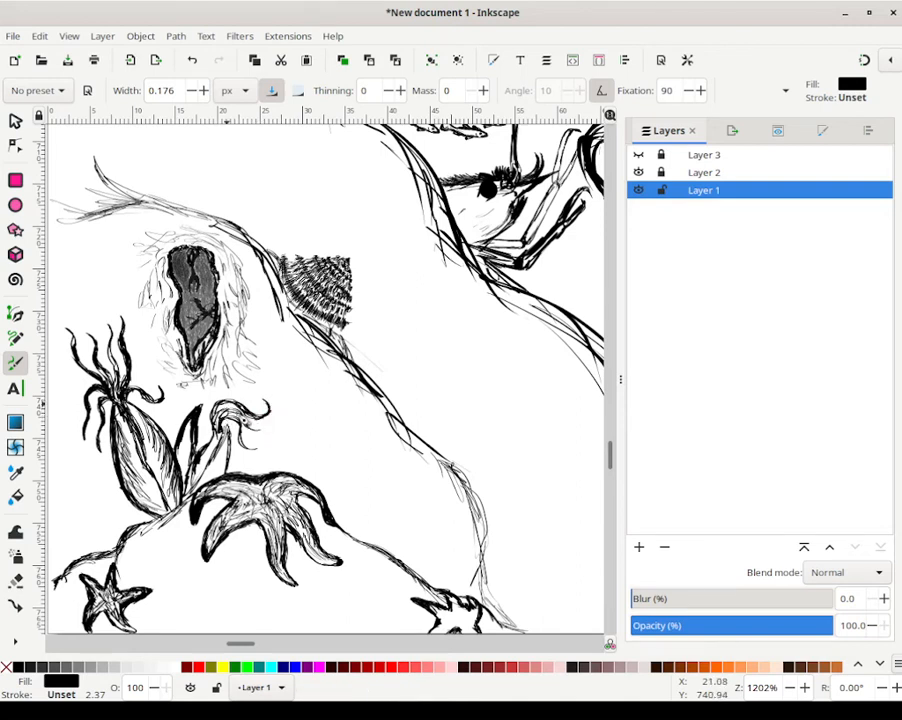
pyautogui.moveTo(257, 431)
pyautogui.mouseDown()
pyautogui.moveTo(279, 429)
pyautogui.moveTo(291, 440)
pyautogui.mouseUp()
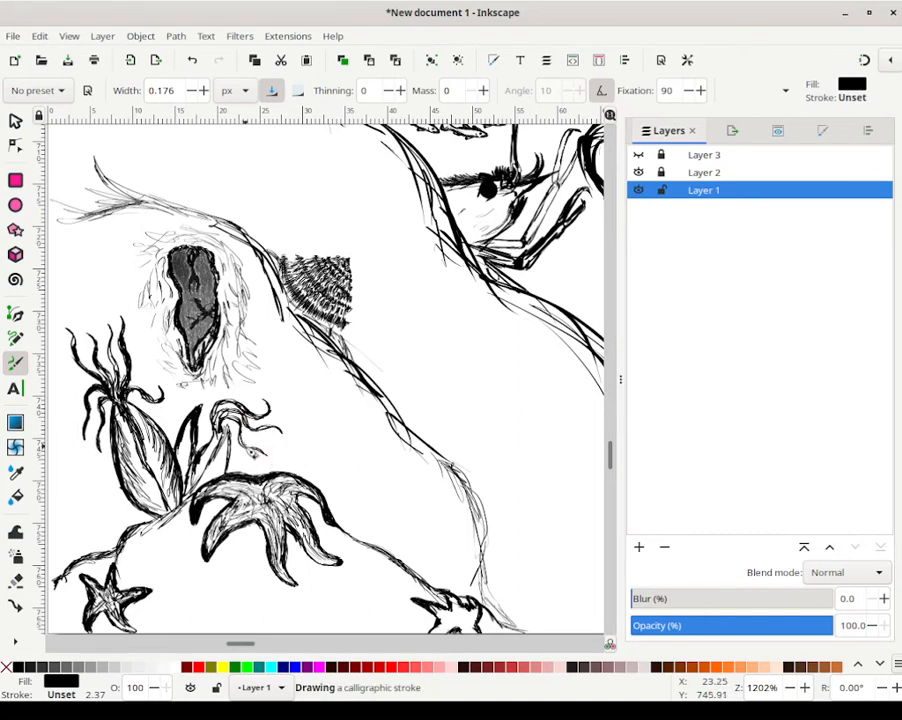
pyautogui.moveTo(238, 421)
pyautogui.mouseDown()
pyautogui.moveTo(262, 396)
pyautogui.moveTo(238, 396)
pyautogui.moveTo(262, 400)
pyautogui.moveTo(262, 380)
pyautogui.moveTo(264, 399)
pyautogui.moveTo(266, 386)
pyautogui.moveTo(227, 398)
pyautogui.mouseUp()
pyautogui.moveTo(223, 396)
pyautogui.mouseDown()
pyautogui.moveTo(214, 404)
pyautogui.moveTo(229, 375)
pyautogui.mouseUp()
pyautogui.moveTo(225, 386)
pyautogui.mouseDown()
pyautogui.moveTo(229, 370)
pyautogui.moveTo(224, 394)
pyautogui.mouseUp()
pyautogui.moveTo(229, 367); pyautogui.dragTo(218, 394)
pyautogui.moveTo(223, 383); pyautogui.dragTo(216, 404)
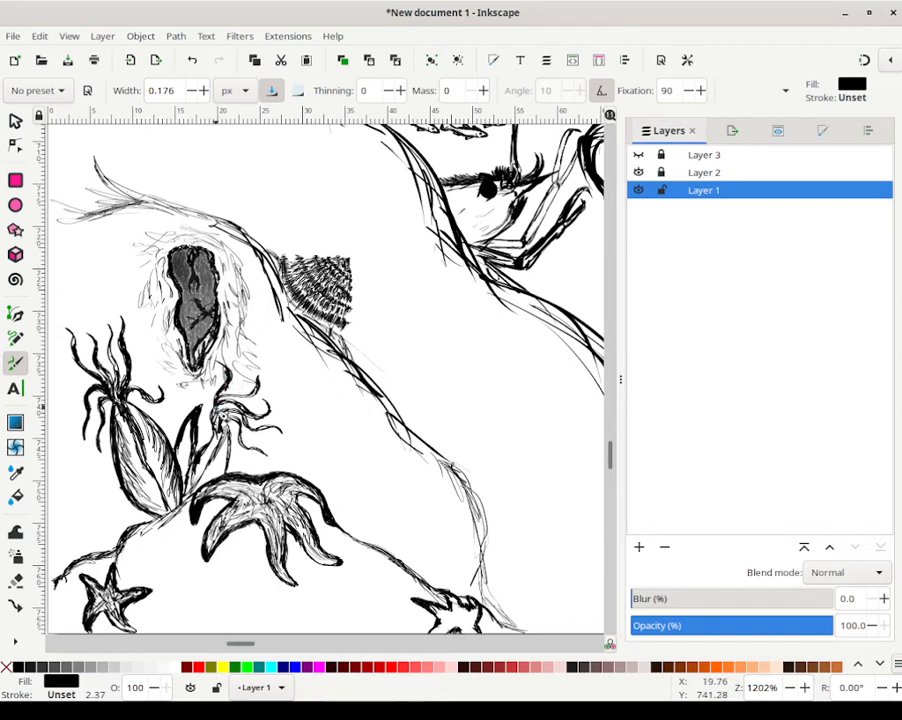
pyautogui.moveTo(219, 469)
pyautogui.mouseDown()
pyautogui.moveTo(222, 454)
pyautogui.moveTo(215, 485)
pyautogui.mouseUp()
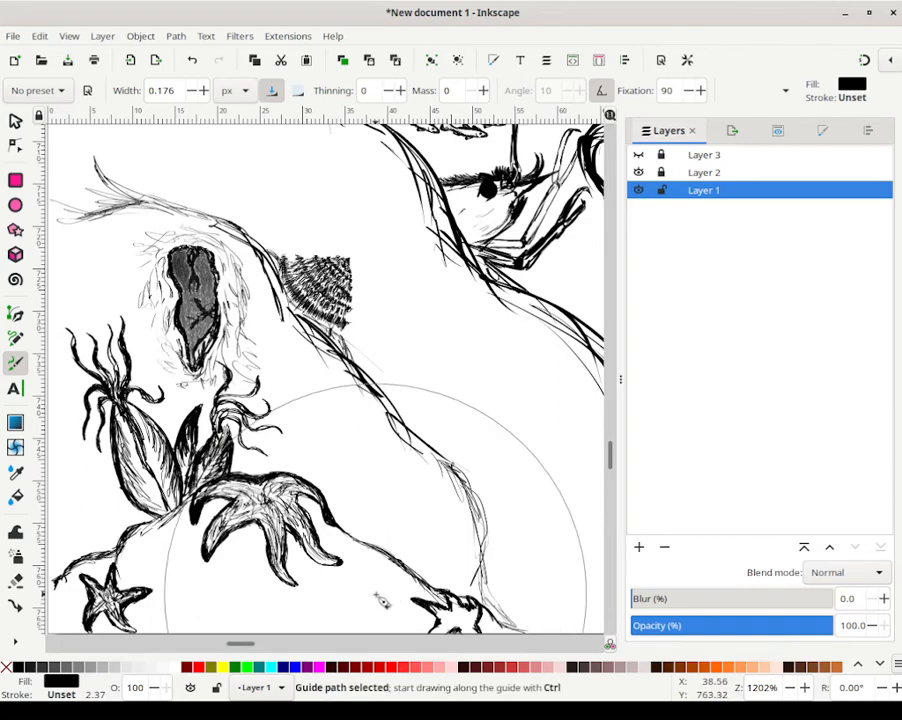
# Step: Zoom out to examine the whole reef sketch in the corner of the page
pyautogui.scroll(-4, 377, 577)
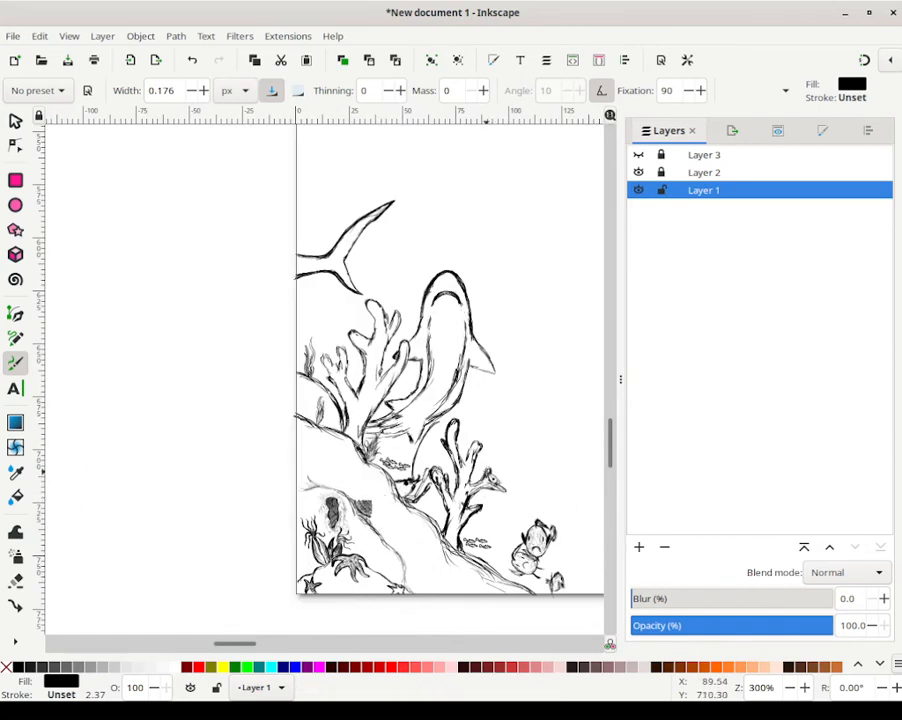
pyautogui.moveTo(356, 388); pyautogui.dragTo(134, 427)
pyautogui.moveTo(455, 374); pyautogui.dragTo(181, 372)
pyautogui.scroll(-4, 296, 368)
pyautogui.scroll(2, 298, 362)
pyautogui.scroll(-2, 300, 364)
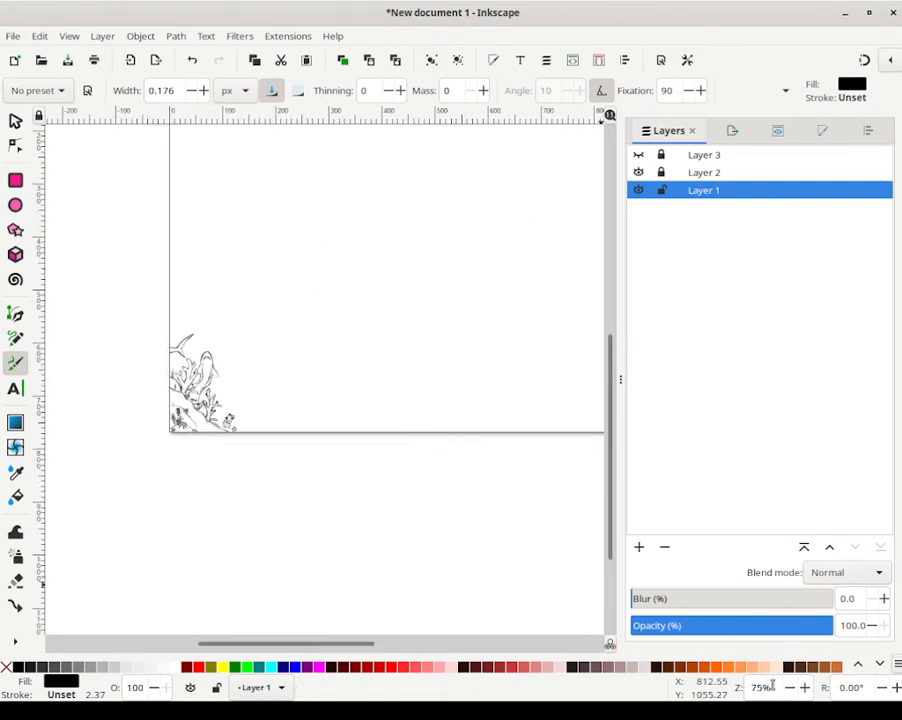
# Step: View the whole page with Layer 3's rough composition shown, and lock Layer 1 while keeping it visible
pyautogui.rightClick(777, 689)
pyautogui.click(810, 620)
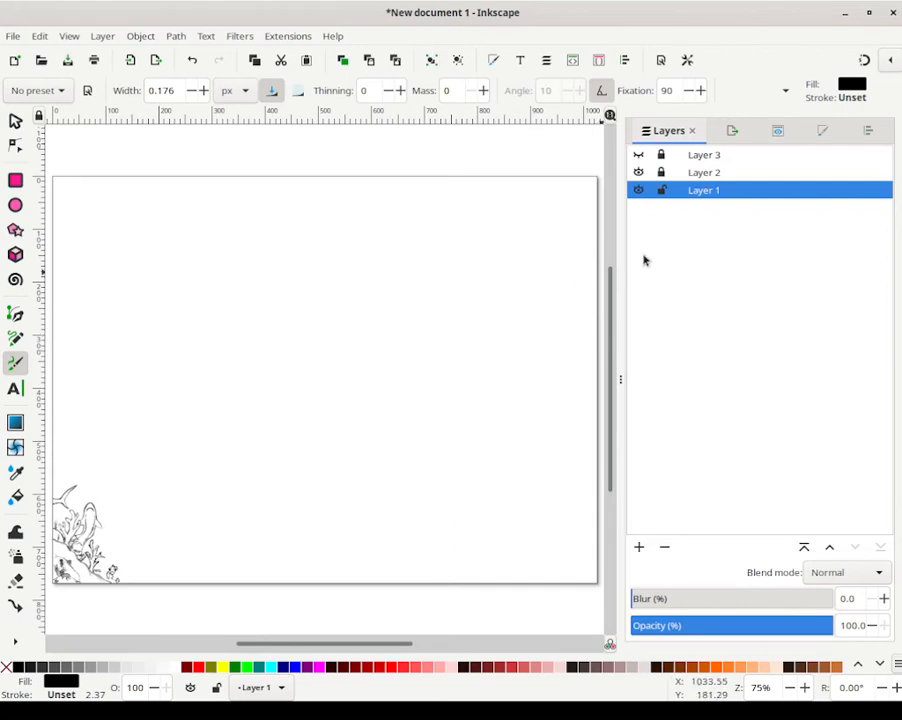
pyautogui.click(639, 155)
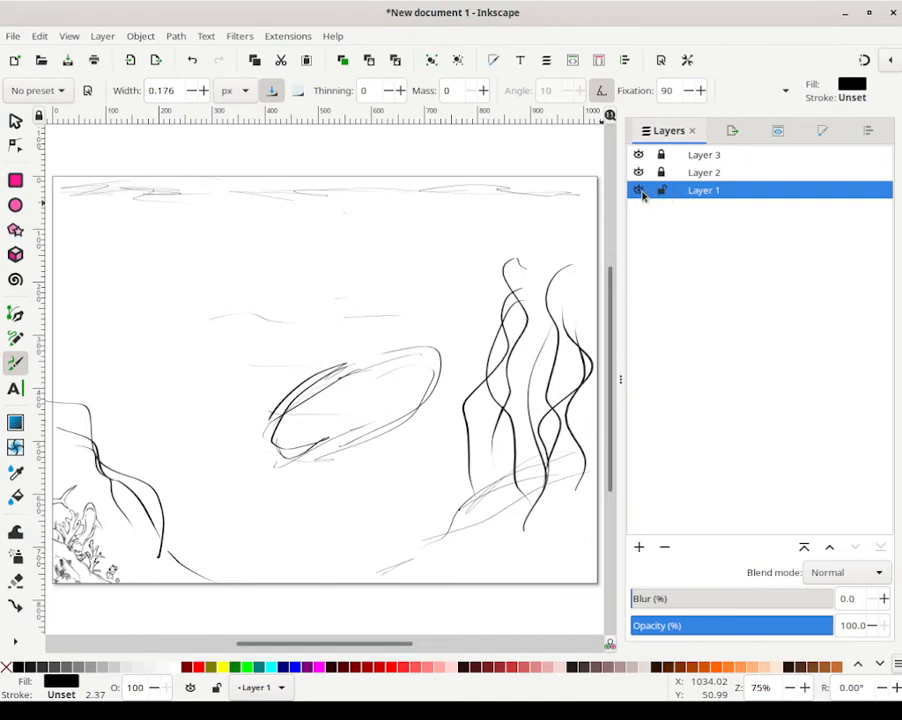
pyautogui.moveTo(66, 712)
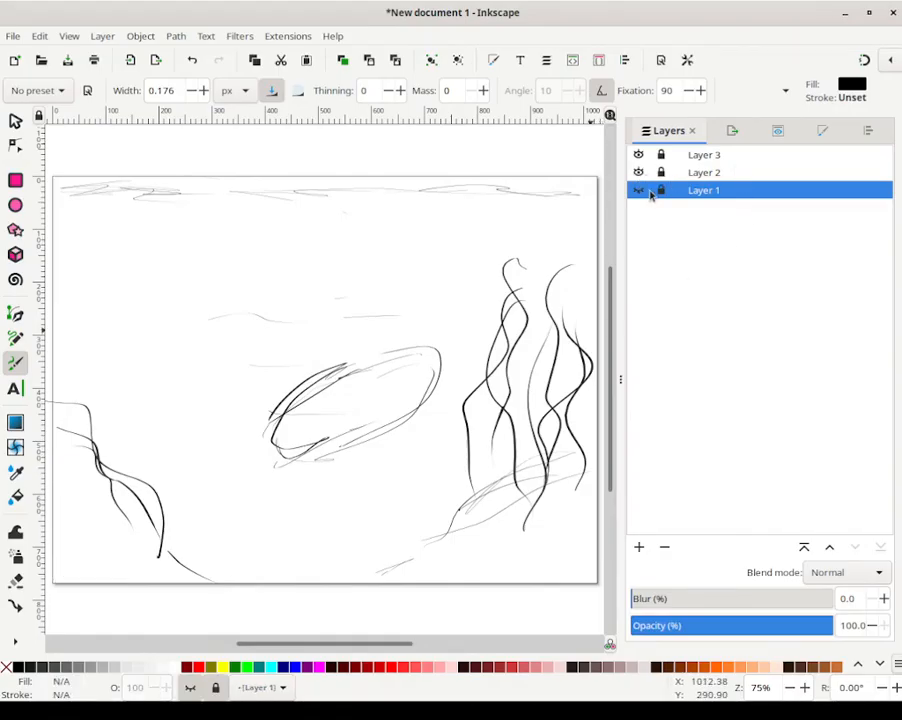
pyautogui.click(639, 190)
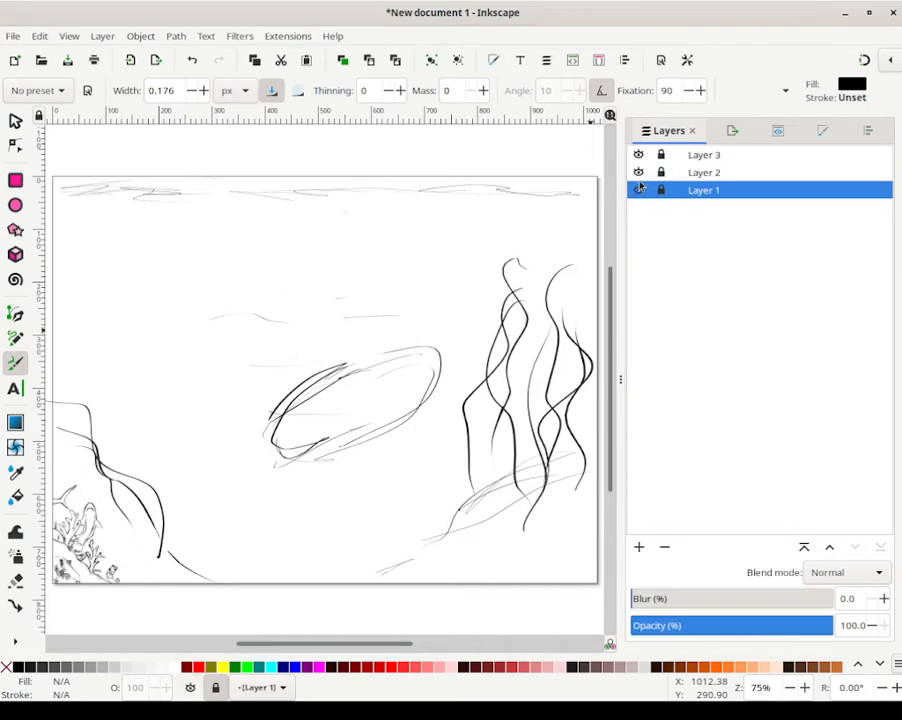
# Step: Make Layer 2 the unlocked drawing layer with Layer 3 hidden, and set the calligraphy width to 2.176 px
pyautogui.click(640, 174)
pyautogui.click(728, 174)
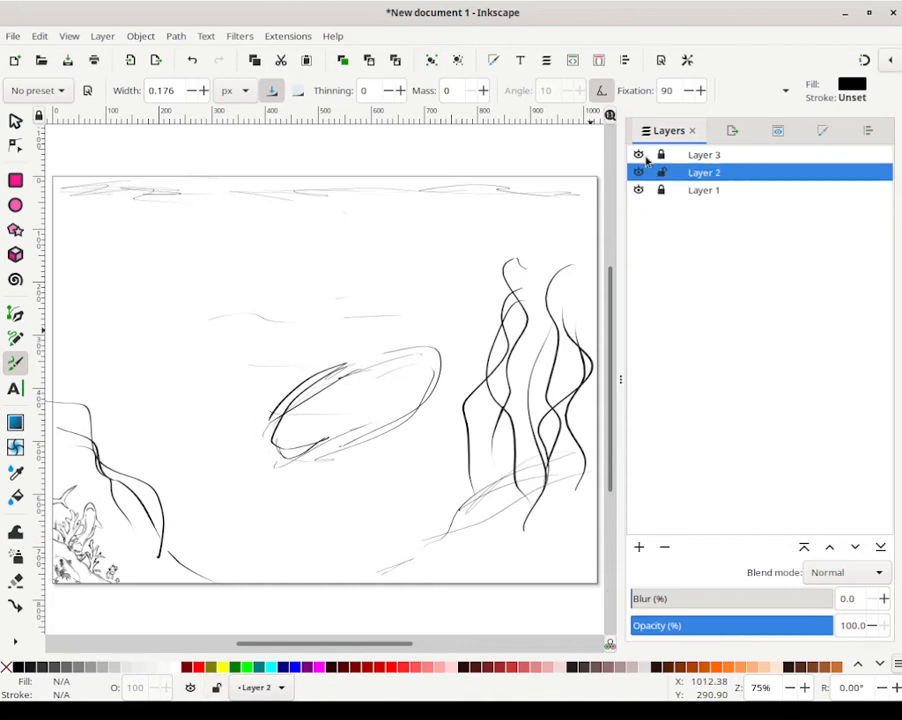
pyautogui.click(640, 156)
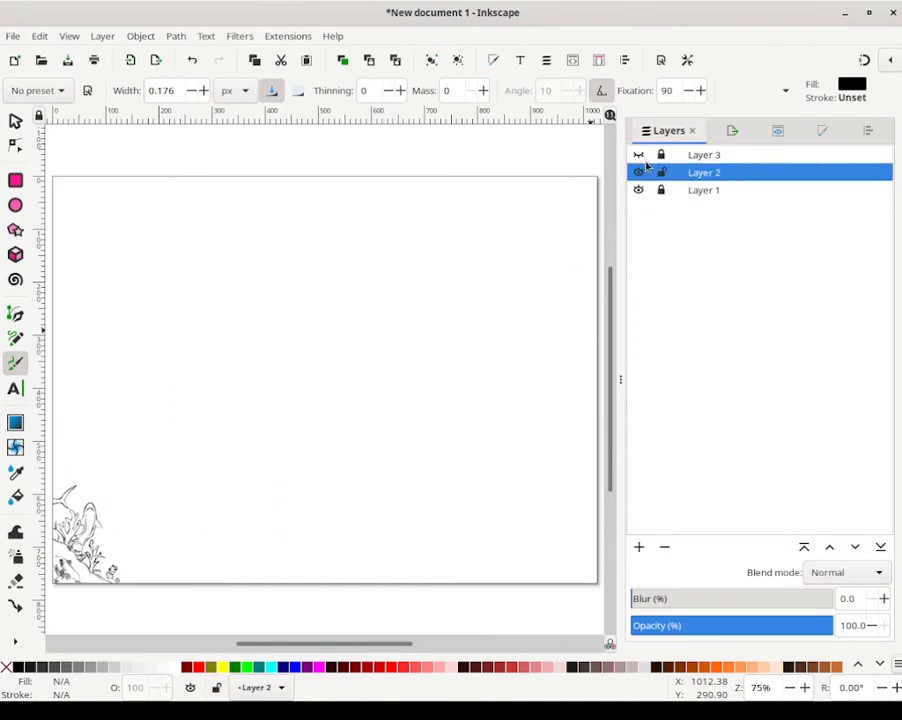
pyautogui.click(640, 156)
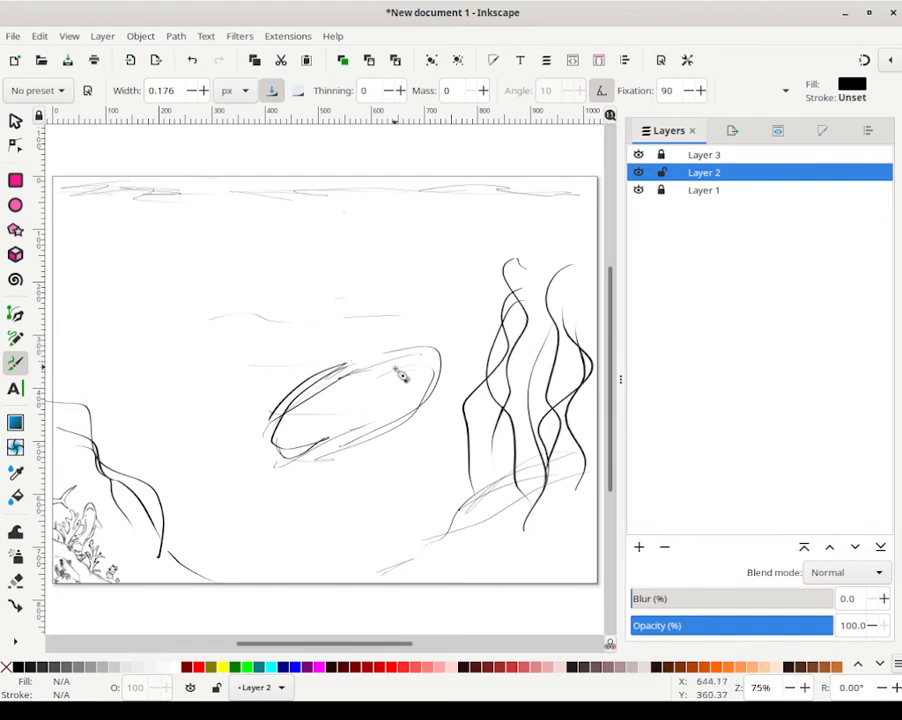
pyautogui.click(640, 156)
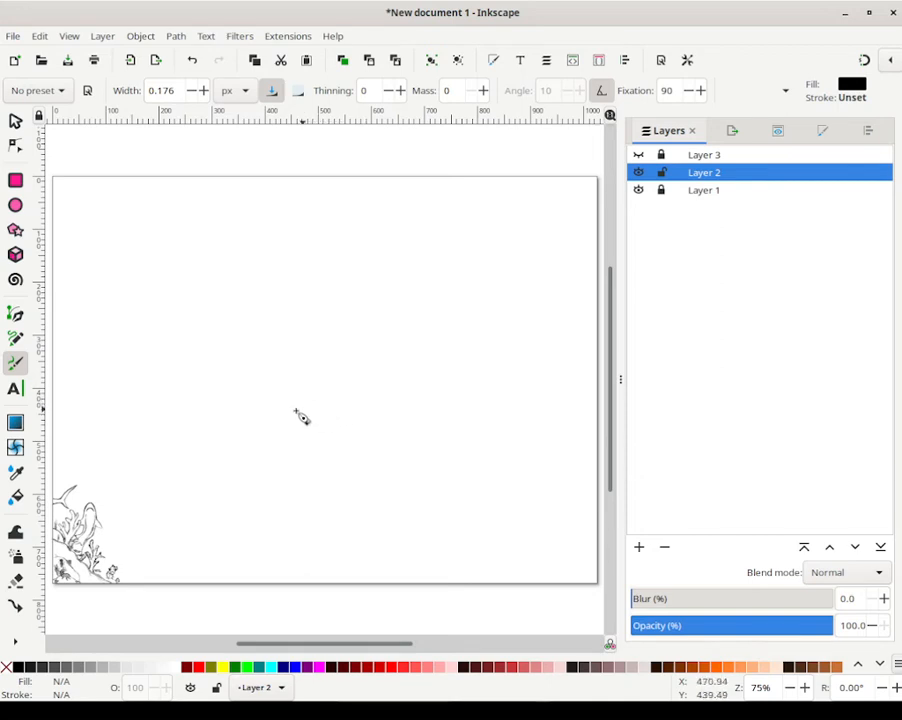
pyautogui.click(203, 91)
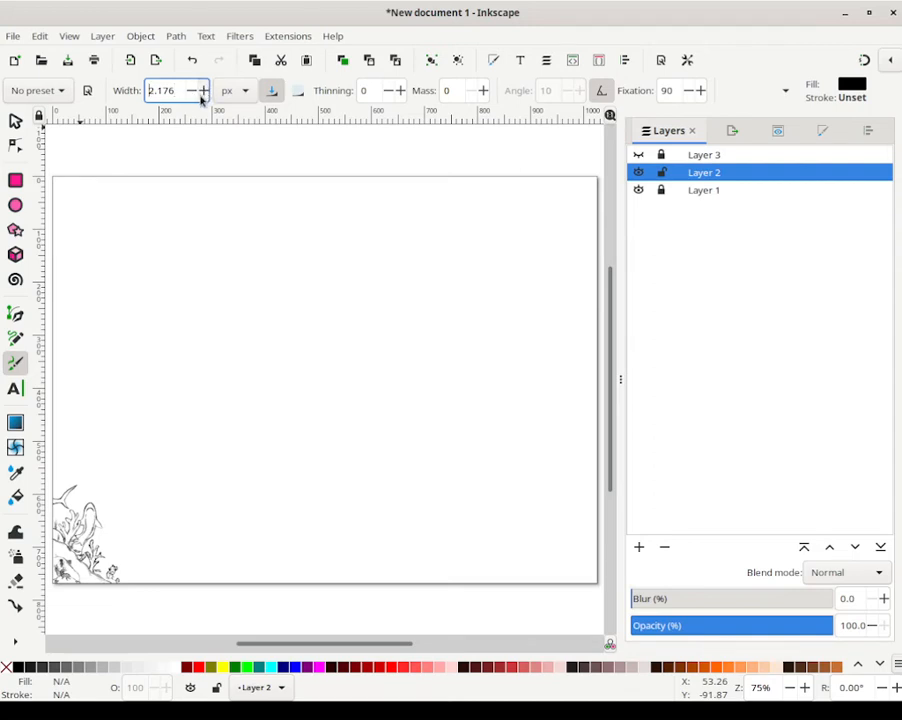
pyautogui.moveTo(314, 403); pyautogui.dragTo(305, 410)
pyautogui.hotkey('ctrl', 'z')
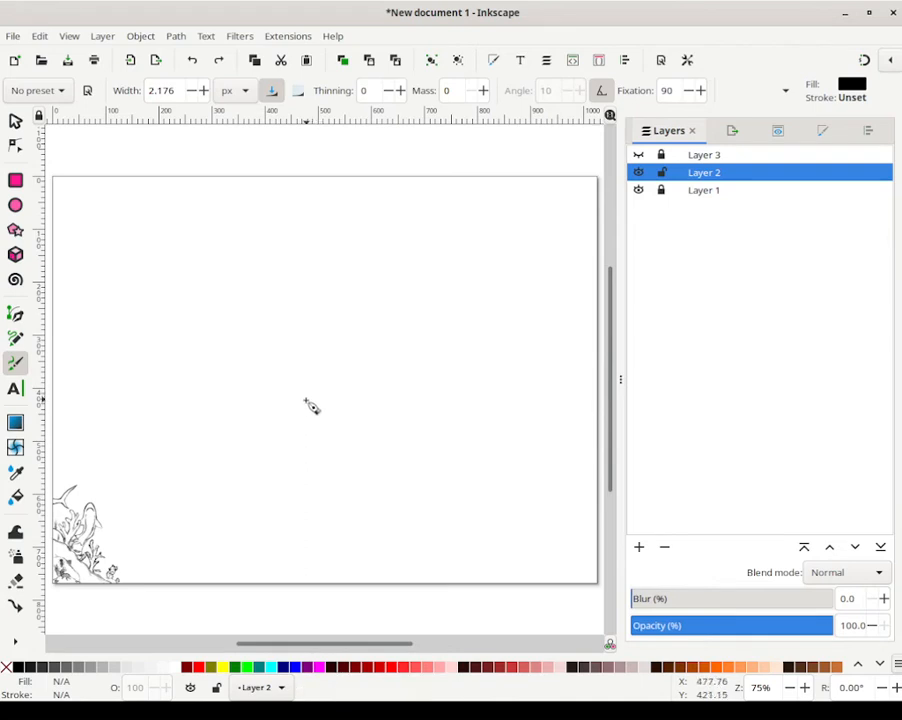
pyautogui.moveTo(331, 409); pyautogui.dragTo(318, 424)
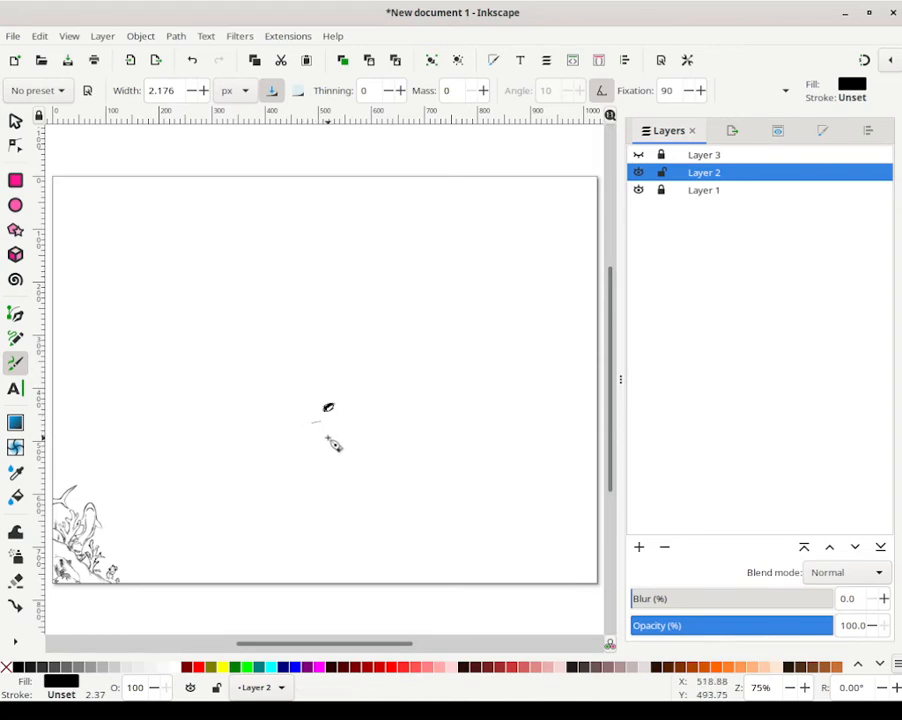
pyautogui.hotkey('ctrl', 'z')
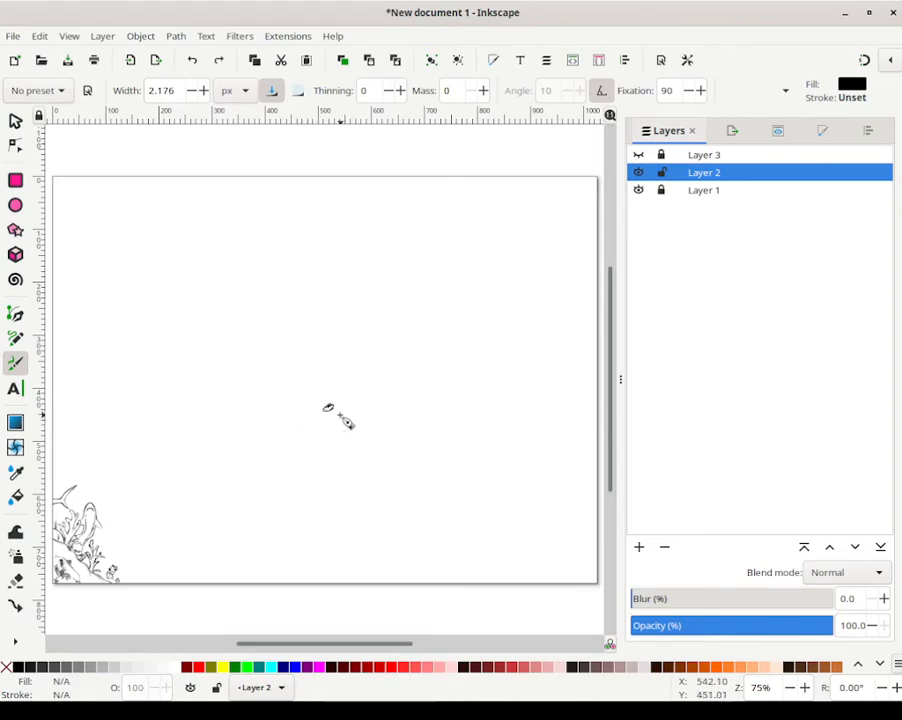
pyautogui.hotkey('ctrl', 'z')
# Step: Draw a slanted almond-shaped eye near the page centre on Layer 2, with a thick outline and a dark filled iris
pyautogui.scroll(2, 332, 420)
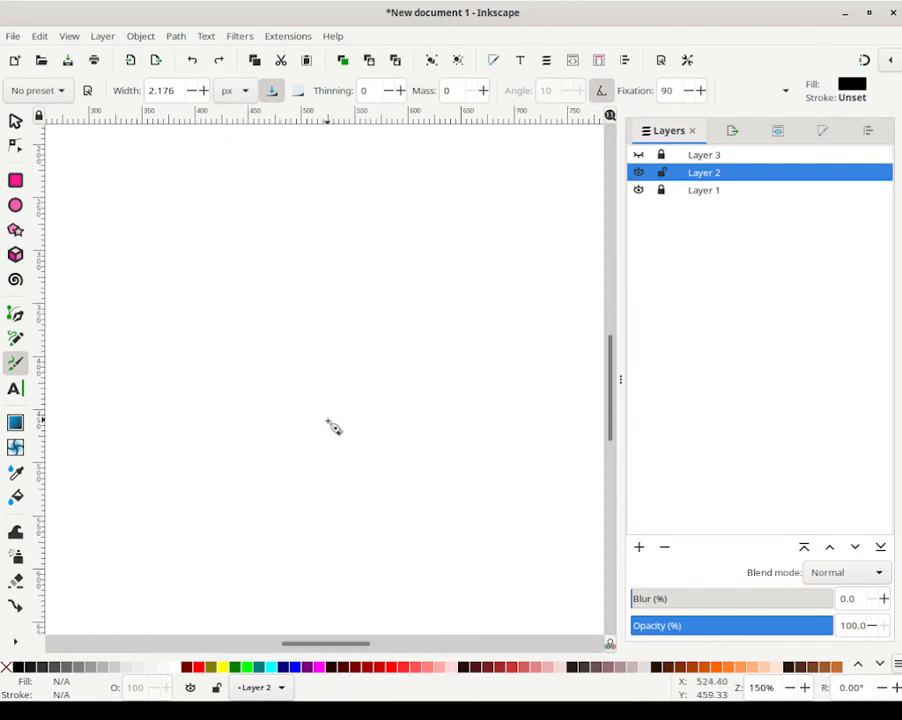
pyautogui.scroll(1, 326, 410)
pyautogui.moveTo(335, 402)
pyautogui.mouseDown()
pyautogui.moveTo(342, 405)
pyautogui.moveTo(313, 412)
pyautogui.moveTo(307, 428)
pyautogui.moveTo(316, 439)
pyautogui.moveTo(336, 441)
pyautogui.moveTo(361, 420)
pyautogui.mouseUp()
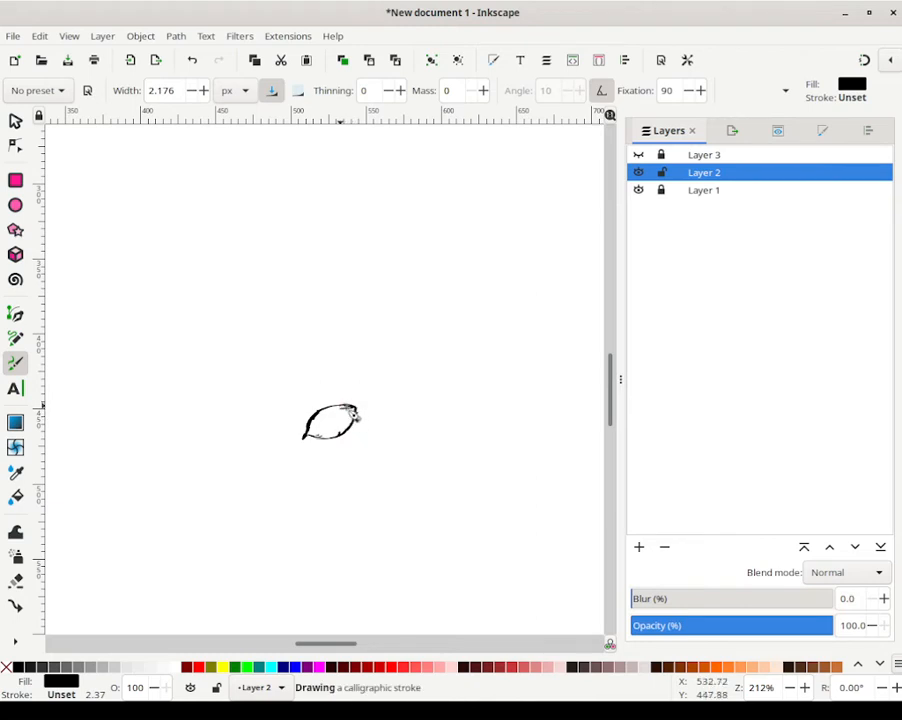
pyautogui.moveTo(308, 419)
pyautogui.mouseDown()
pyautogui.moveTo(362, 414)
pyautogui.moveTo(330, 450)
pyautogui.moveTo(314, 446)
pyautogui.moveTo(344, 447)
pyautogui.moveTo(330, 449)
pyautogui.moveTo(353, 442)
pyautogui.moveTo(334, 445)
pyautogui.moveTo(367, 412)
pyautogui.moveTo(324, 432)
pyautogui.moveTo(338, 442)
pyautogui.moveTo(322, 434)
pyautogui.moveTo(338, 444)
pyautogui.moveTo(323, 432)
pyautogui.moveTo(342, 443)
pyautogui.moveTo(326, 431)
pyautogui.moveTo(347, 441)
pyautogui.moveTo(338, 441)
pyautogui.moveTo(364, 420)
pyautogui.mouseUp()
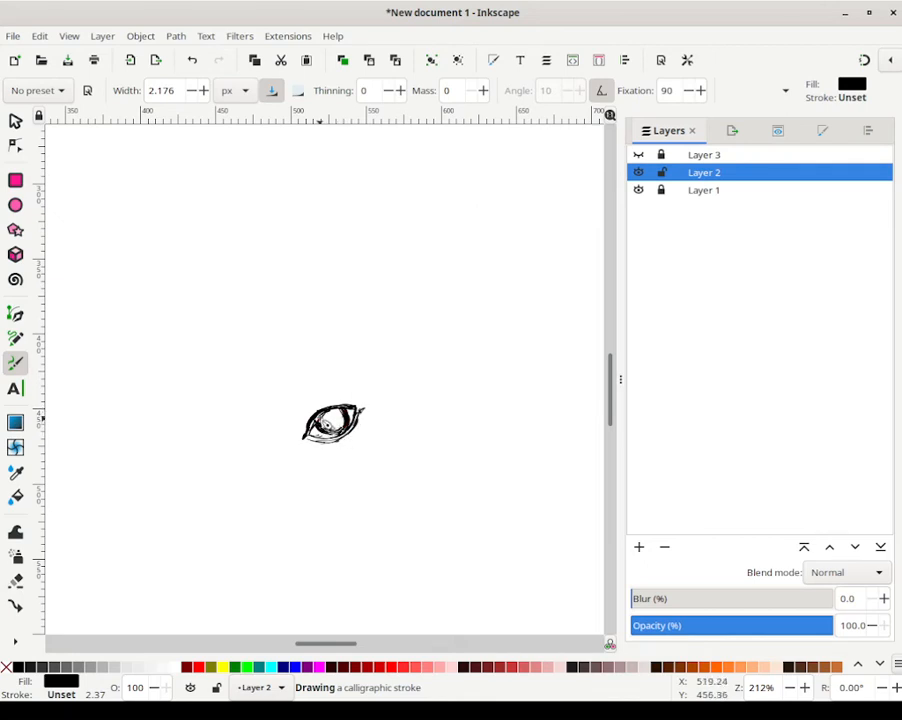
pyautogui.moveTo(344, 428)
pyautogui.mouseDown()
pyautogui.moveTo(338, 411)
pyautogui.moveTo(343, 421)
pyautogui.moveTo(335, 420)
pyautogui.mouseUp()
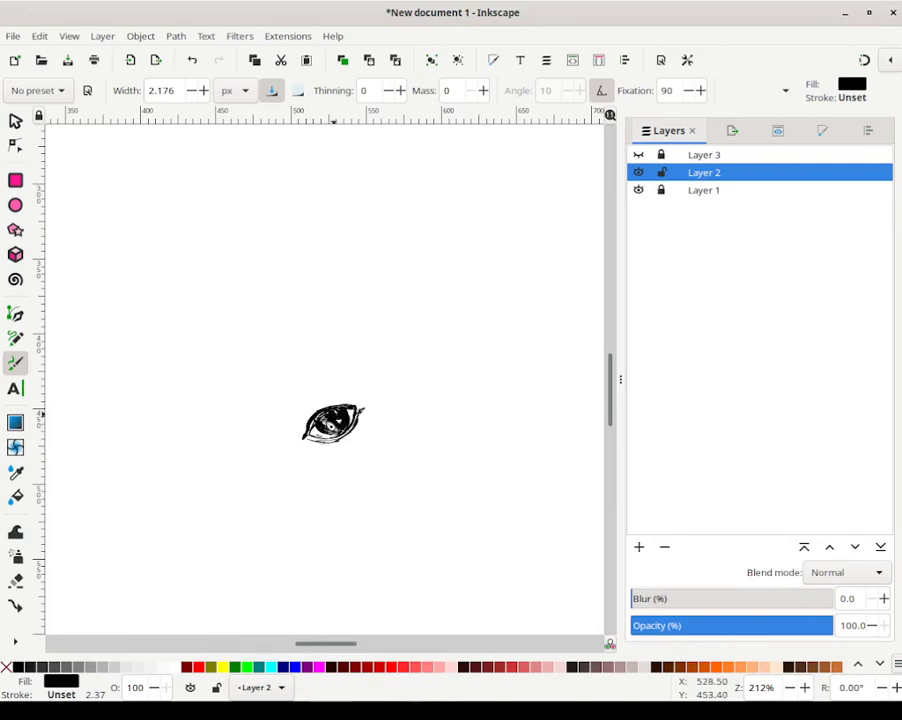
pyautogui.moveTo(325, 421)
pyautogui.mouseDown()
pyautogui.moveTo(340, 422)
pyautogui.moveTo(330, 440)
pyautogui.moveTo(346, 441)
pyautogui.mouseUp()
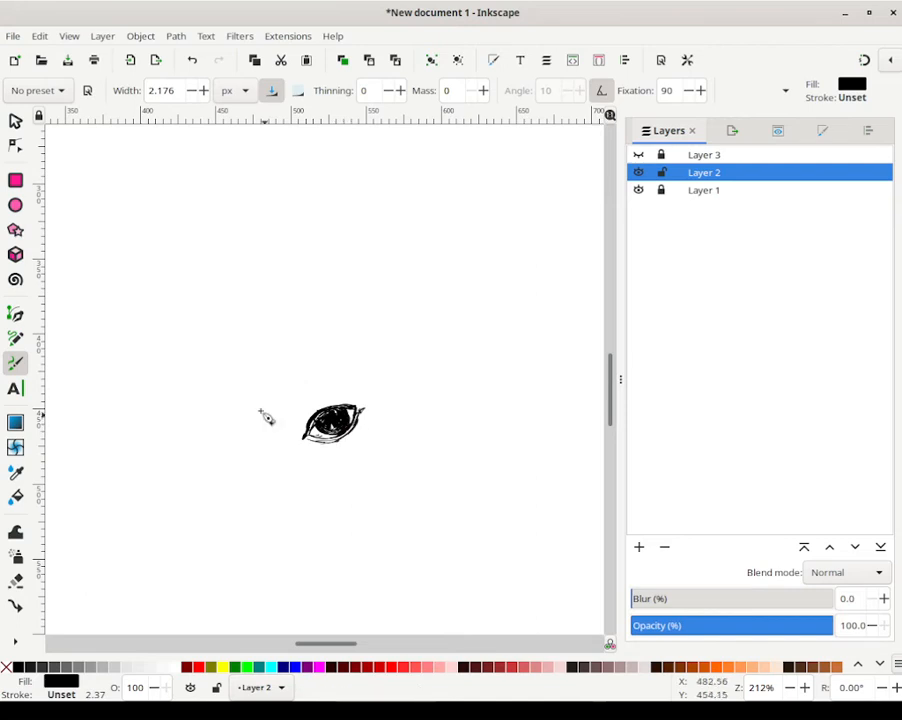
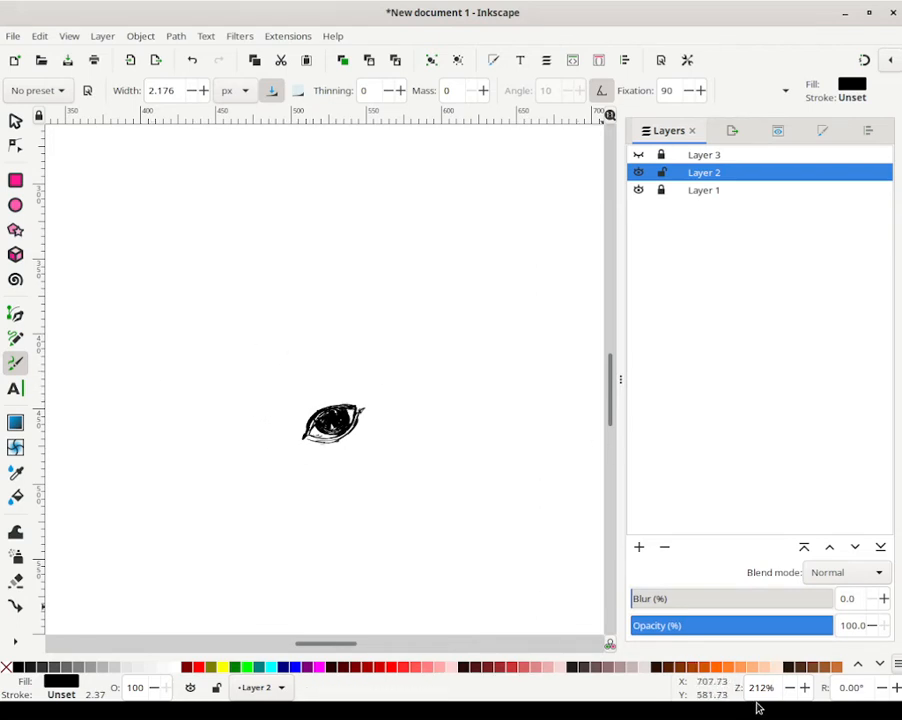
# Step: Sketch the creature's forehead, long rounded snout and mouth line around the eye, pointing down toward the reef
pyautogui.rightClick(755, 690)
pyautogui.click(790, 620)
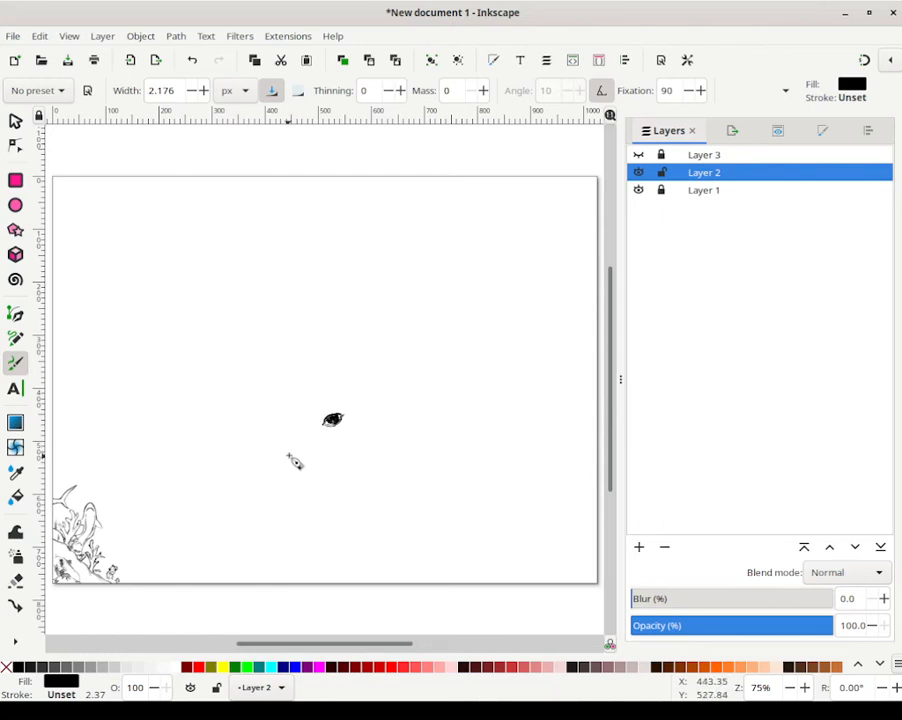
pyautogui.moveTo(289, 468)
pyautogui.mouseDown()
pyautogui.moveTo(310, 461)
pyautogui.moveTo(308, 453)
pyautogui.moveTo(290, 464)
pyautogui.moveTo(302, 457)
pyautogui.mouseUp()
pyautogui.moveTo(302, 457)
pyautogui.mouseDown()
pyautogui.moveTo(278, 471)
pyautogui.moveTo(269, 448)
pyautogui.moveTo(308, 397)
pyautogui.moveTo(304, 406)
pyautogui.moveTo(333, 399)
pyautogui.moveTo(312, 405)
pyautogui.moveTo(330, 390)
pyautogui.mouseUp()
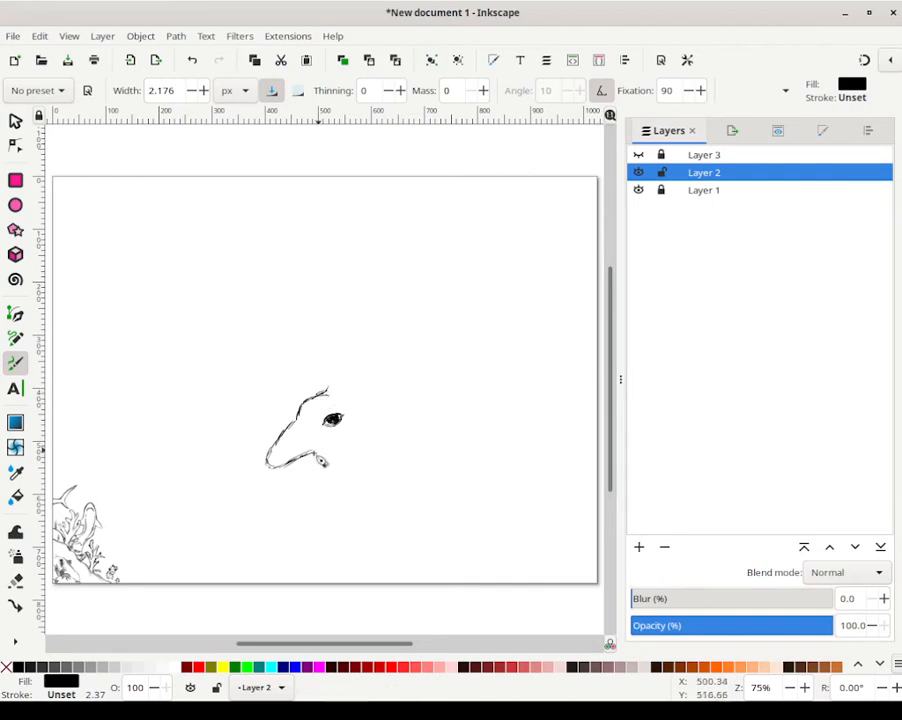
pyautogui.moveTo(279, 480)
pyautogui.mouseDown()
pyautogui.moveTo(297, 425)
pyautogui.moveTo(294, 450)
pyautogui.moveTo(285, 446)
pyautogui.moveTo(272, 460)
pyautogui.moveTo(302, 425)
pyautogui.moveTo(270, 460)
pyautogui.moveTo(279, 456)
pyautogui.moveTo(279, 473)
pyautogui.moveTo(270, 465)
pyautogui.moveTo(282, 453)
pyautogui.moveTo(323, 450)
pyautogui.mouseUp()
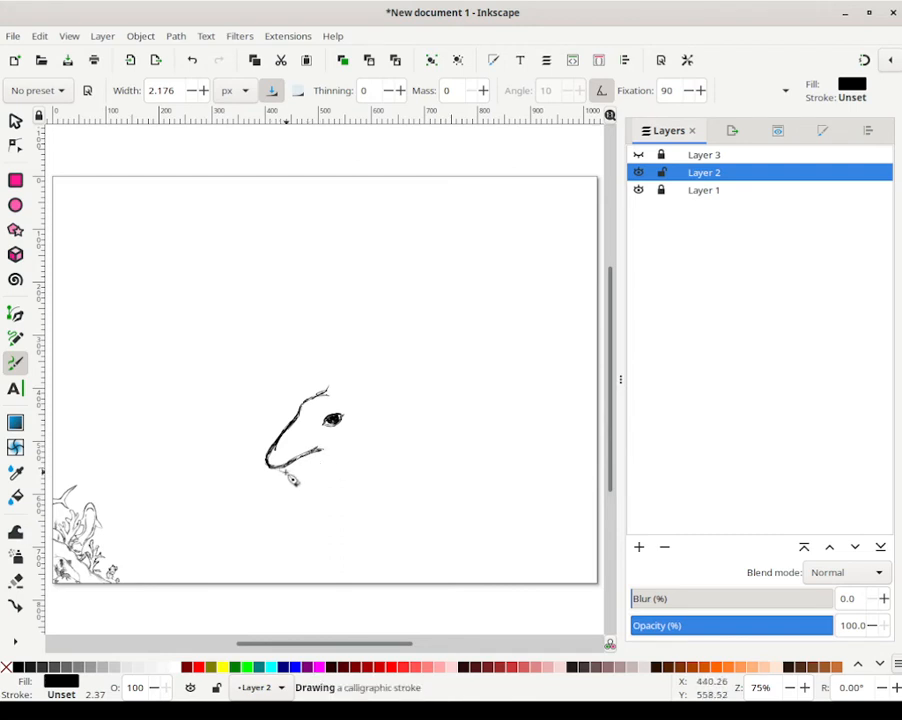
# Step: Draw the lower jaw and throat line rising from the snout to the neck, and thicken the forehead outline
pyautogui.moveTo(287, 479)
pyautogui.mouseDown()
pyautogui.moveTo(333, 448)
pyautogui.moveTo(321, 457)
pyautogui.moveTo(338, 455)
pyautogui.moveTo(322, 463)
pyautogui.moveTo(348, 455)
pyautogui.moveTo(337, 456)
pyautogui.moveTo(355, 443)
pyautogui.moveTo(346, 457)
pyautogui.moveTo(362, 436)
pyautogui.moveTo(354, 453)
pyautogui.moveTo(384, 421)
pyautogui.mouseUp()
pyautogui.moveTo(371, 434); pyautogui.dragTo(413, 408)
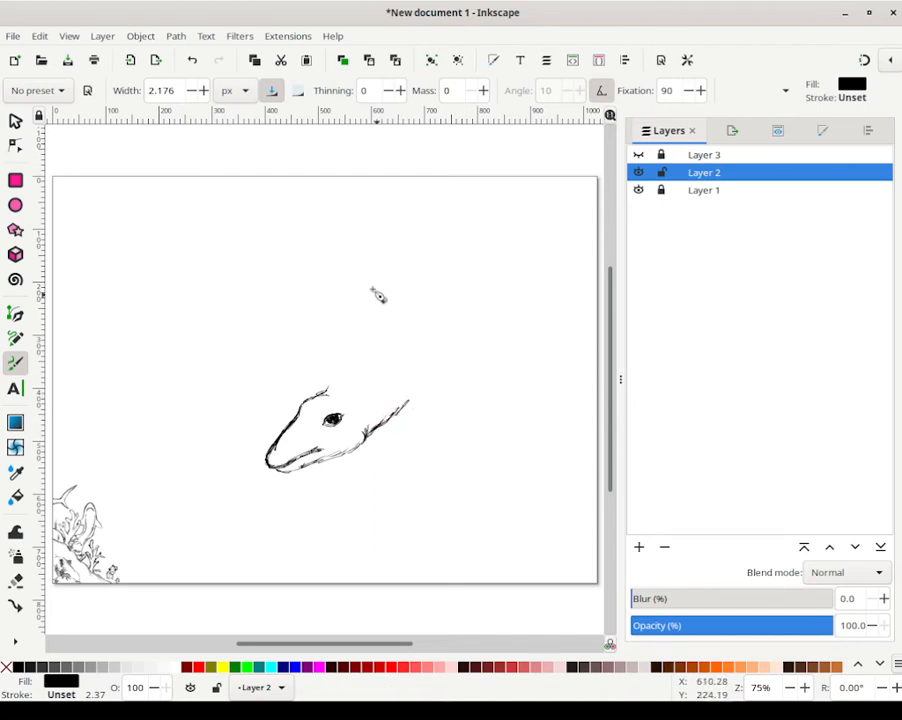
pyautogui.moveTo(331, 396)
pyautogui.mouseDown()
pyautogui.moveTo(336, 389)
pyautogui.moveTo(317, 397)
pyautogui.mouseUp()
# Step: Draw the near foreleg extending horizontally behind the throat, ending in an upturned clawed foot, and darken its outline
pyautogui.moveTo(301, 412)
pyautogui.mouseDown()
pyautogui.moveTo(328, 390)
pyautogui.moveTo(303, 403)
pyautogui.moveTo(330, 400)
pyautogui.moveTo(310, 406)
pyautogui.moveTo(277, 457)
pyautogui.moveTo(293, 480)
pyautogui.moveTo(279, 472)
pyautogui.moveTo(296, 477)
pyautogui.moveTo(335, 460)
pyautogui.moveTo(315, 470)
pyautogui.moveTo(327, 471)
pyautogui.moveTo(313, 472)
pyautogui.moveTo(365, 455)
pyautogui.moveTo(372, 429)
pyautogui.moveTo(377, 443)
pyautogui.moveTo(368, 453)
pyautogui.moveTo(359, 453)
pyautogui.moveTo(404, 396)
pyautogui.moveTo(482, 405)
pyautogui.moveTo(483, 391)
pyautogui.moveTo(469, 397)
pyautogui.moveTo(503, 379)
pyautogui.mouseUp()
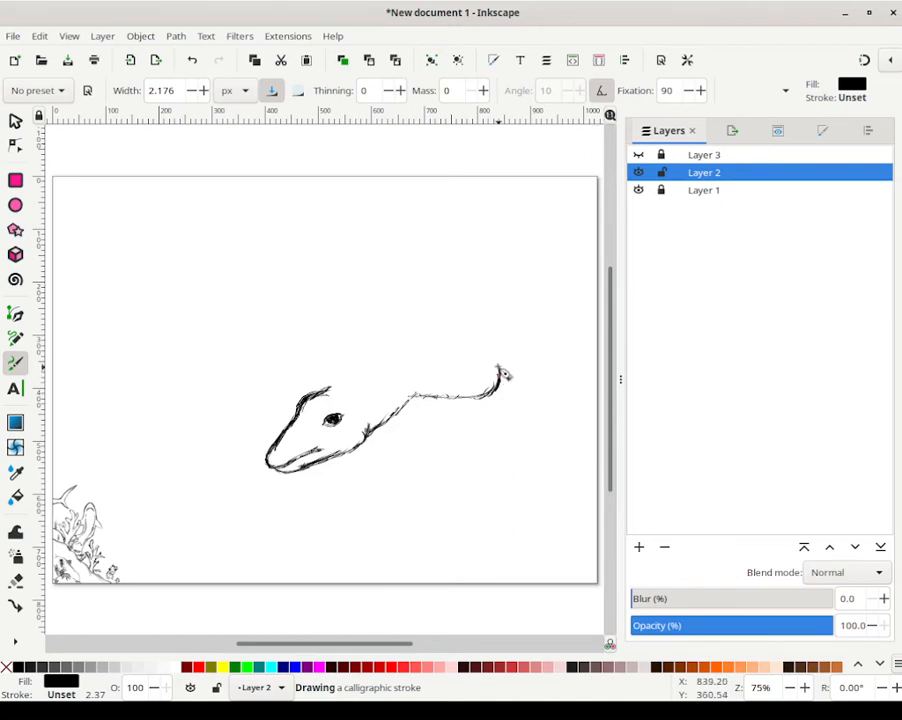
pyautogui.moveTo(502, 380)
pyautogui.mouseDown()
pyautogui.moveTo(508, 373)
pyautogui.moveTo(489, 379)
pyautogui.mouseUp()
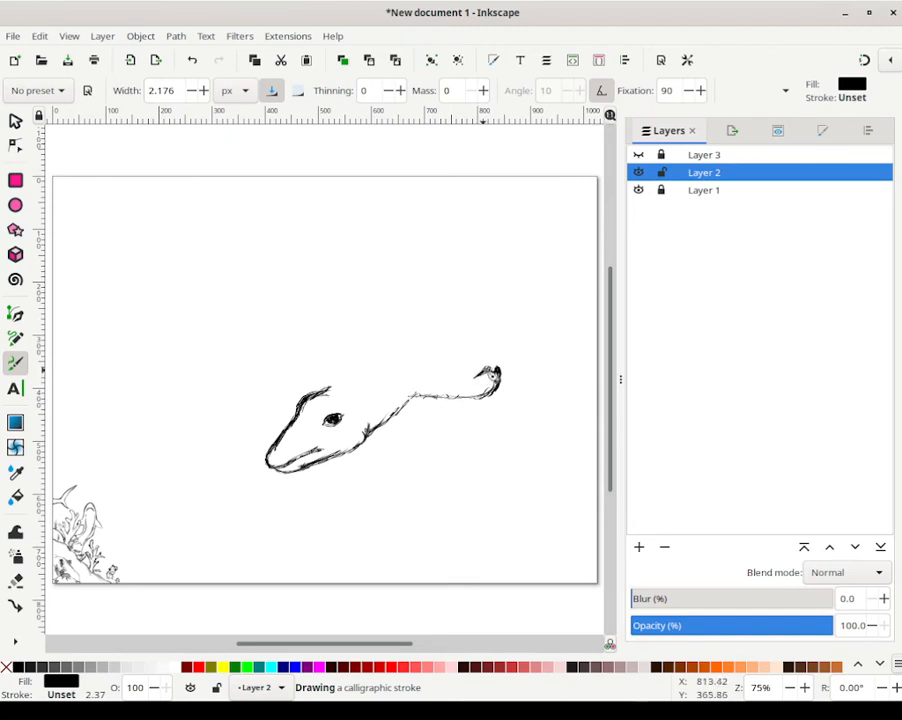
pyautogui.moveTo(487, 367)
pyautogui.mouseDown()
pyautogui.moveTo(458, 383)
pyautogui.moveTo(445, 379)
pyautogui.mouseUp()
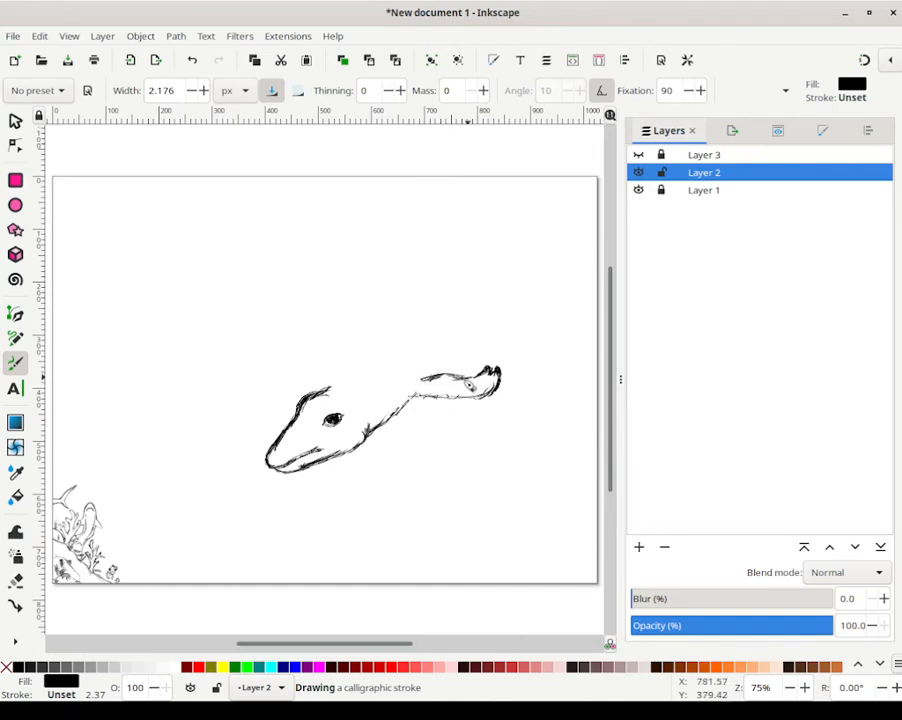
pyautogui.moveTo(477, 383)
pyautogui.mouseDown()
pyautogui.moveTo(422, 393)
pyautogui.moveTo(430, 385)
pyautogui.moveTo(417, 400)
pyautogui.moveTo(425, 404)
pyautogui.moveTo(410, 395)
pyautogui.moveTo(490, 402)
pyautogui.moveTo(420, 405)
pyautogui.mouseUp()
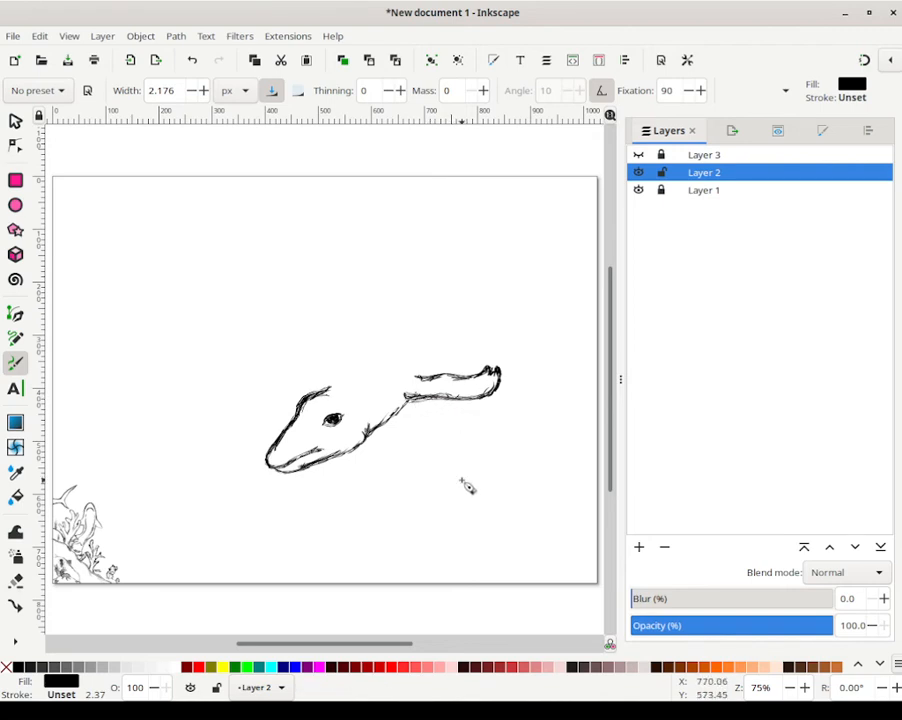
# Step: Draw the neck line and the far foreleg rising above the head with a clawed tip, and begin the back line
pyautogui.moveTo(329, 388); pyautogui.dragTo(350, 360)
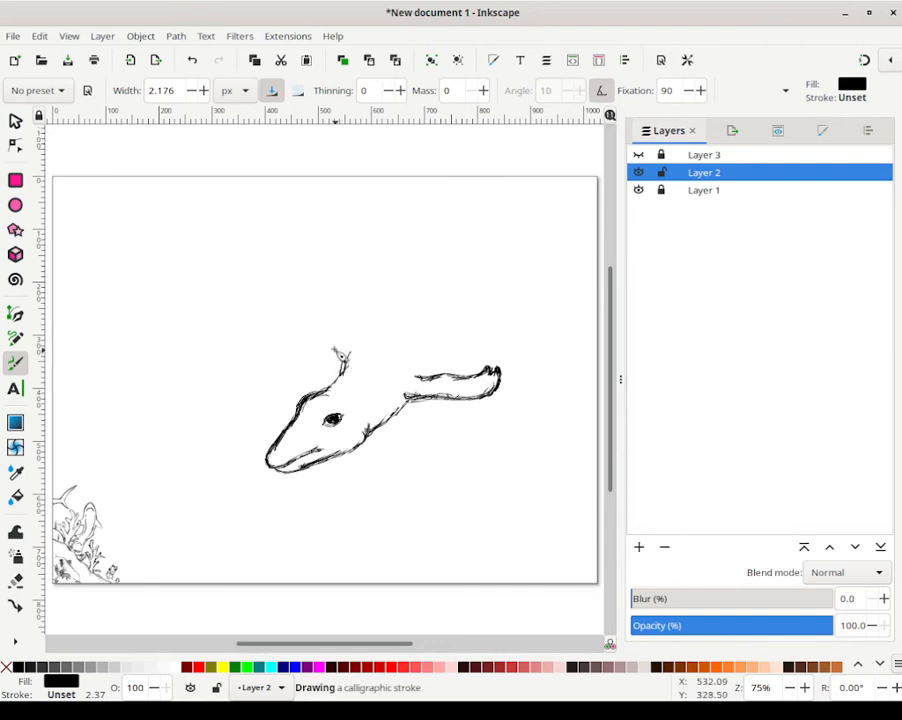
pyautogui.moveTo(342, 357)
pyautogui.mouseDown()
pyautogui.moveTo(308, 312)
pyautogui.moveTo(319, 335)
pyautogui.moveTo(316, 305)
pyautogui.mouseUp()
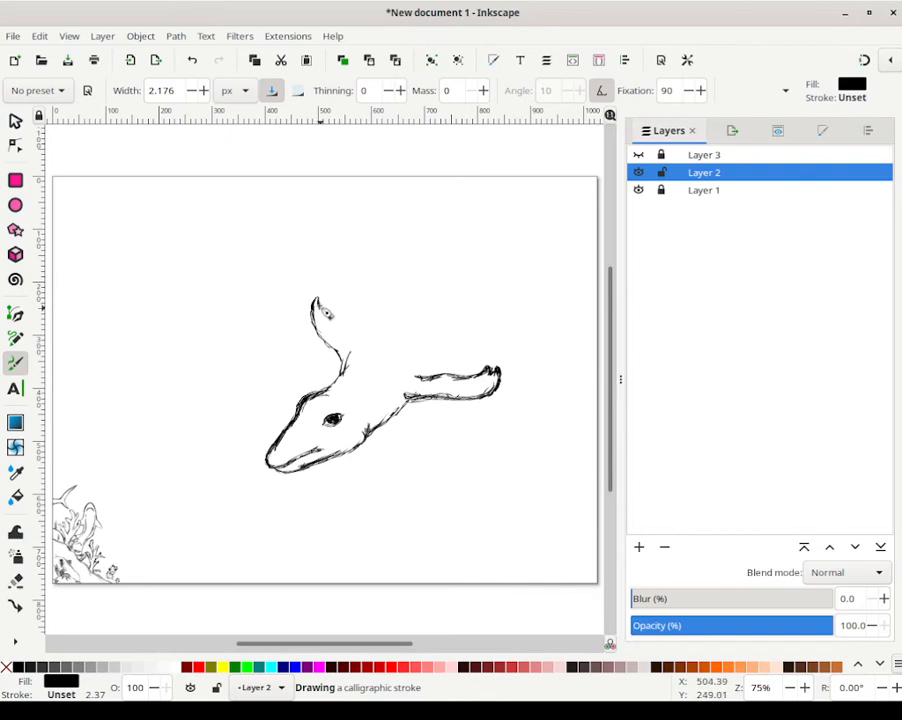
pyautogui.moveTo(316, 305)
pyautogui.mouseDown()
pyautogui.moveTo(361, 355)
pyautogui.moveTo(364, 327)
pyautogui.moveTo(354, 350)
pyautogui.moveTo(391, 299)
pyautogui.moveTo(360, 350)
pyautogui.moveTo(422, 292)
pyautogui.moveTo(371, 328)
pyautogui.moveTo(358, 344)
pyautogui.moveTo(366, 336)
pyautogui.moveTo(356, 373)
pyautogui.moveTo(342, 375)
pyautogui.moveTo(385, 297)
pyautogui.mouseUp()
# Step: Draw both long sides of the torso slanting upward and a pointed hind leg extending past the page's upper edge
pyautogui.moveTo(430, 378)
pyautogui.mouseDown()
pyautogui.moveTo(459, 292)
pyautogui.moveTo(444, 341)
pyautogui.moveTo(456, 298)
pyautogui.moveTo(445, 341)
pyautogui.moveTo(466, 292)
pyautogui.mouseUp()
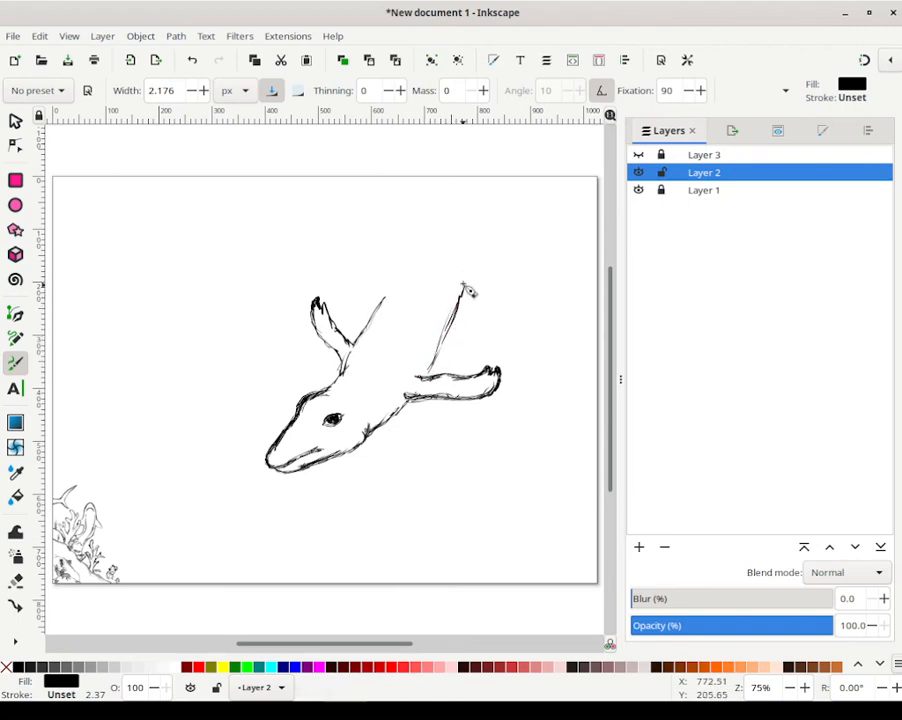
pyautogui.moveTo(378, 283)
pyautogui.mouseDown()
pyautogui.moveTo(388, 312)
pyautogui.moveTo(354, 347)
pyautogui.moveTo(389, 268)
pyautogui.moveTo(401, 271)
pyautogui.moveTo(397, 237)
pyautogui.mouseUp()
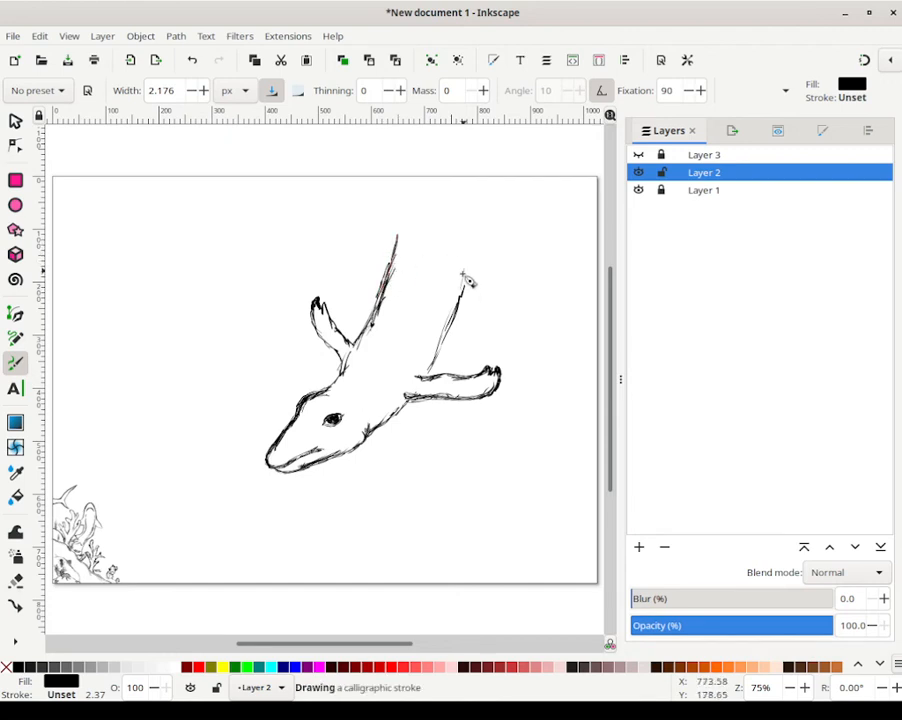
pyautogui.moveTo(463, 274)
pyautogui.mouseDown()
pyautogui.moveTo(469, 239)
pyautogui.moveTo(475, 245)
pyautogui.moveTo(482, 234)
pyautogui.moveTo(475, 250)
pyautogui.moveTo(493, 221)
pyautogui.moveTo(488, 240)
pyautogui.moveTo(503, 203)
pyautogui.moveTo(503, 214)
pyautogui.moveTo(504, 171)
pyautogui.moveTo(482, 199)
pyautogui.mouseUp()
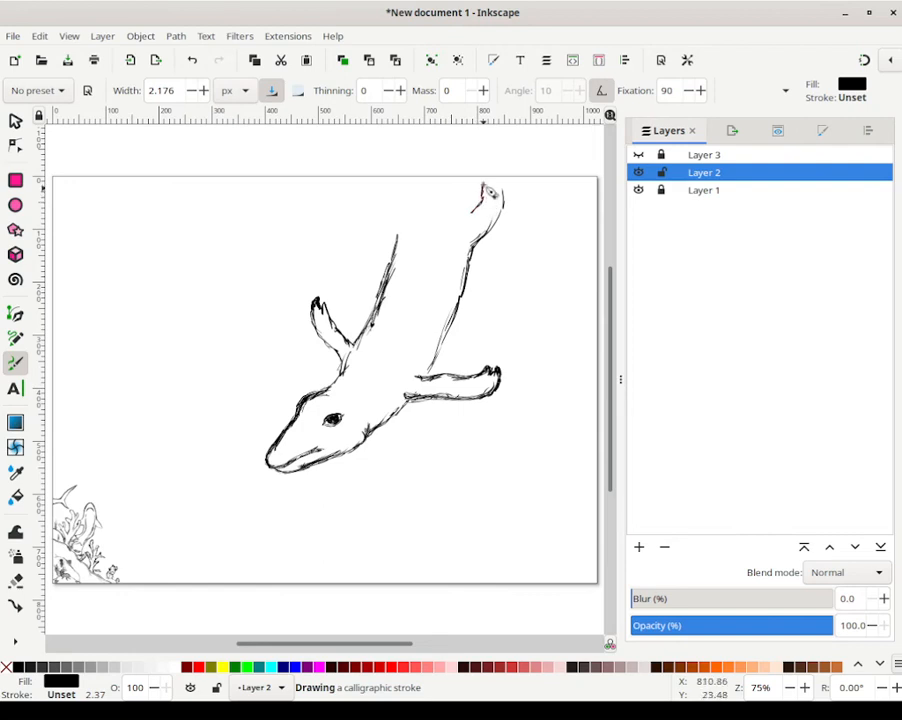
pyautogui.moveTo(503, 207)
pyautogui.mouseDown()
pyautogui.moveTo(521, 152)
pyautogui.moveTo(507, 190)
pyautogui.moveTo(511, 172)
pyautogui.moveTo(484, 180)
pyautogui.moveTo(486, 173)
pyautogui.moveTo(491, 186)
pyautogui.moveTo(486, 163)
pyautogui.moveTo(494, 172)
pyautogui.moveTo(496, 160)
pyautogui.moveTo(492, 188)
pyautogui.moveTo(497, 152)
pyautogui.moveTo(515, 206)
pyautogui.moveTo(514, 186)
pyautogui.moveTo(528, 169)
pyautogui.moveTo(517, 131)
pyautogui.moveTo(518, 166)
pyautogui.mouseUp()
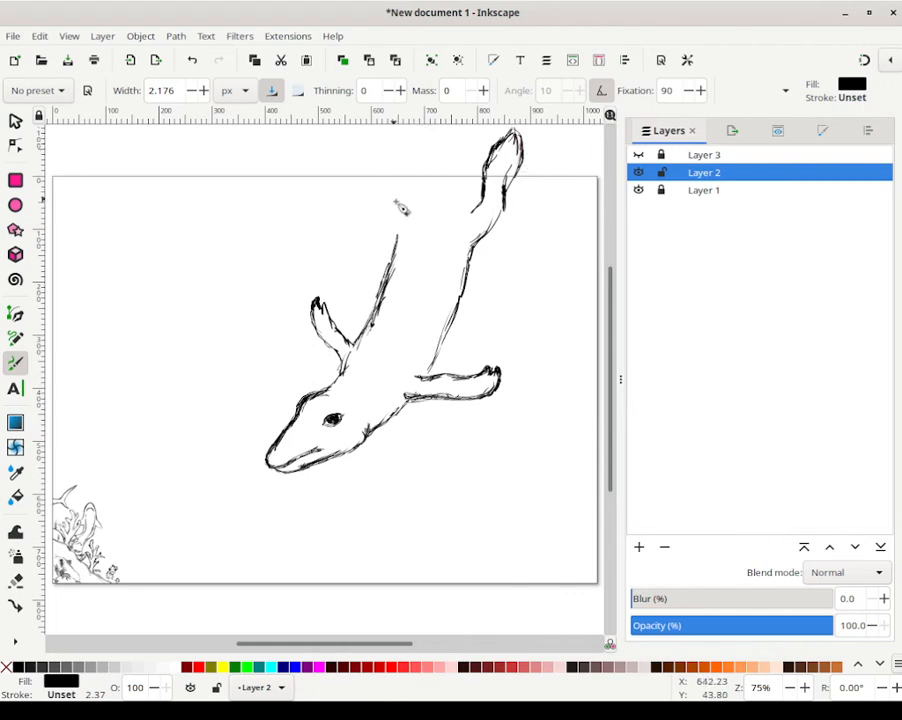
# Step: Draw the opposite hind leg as a pointed limb extending above the page edge, joined to the end of the back line
pyautogui.moveTo(398, 240)
pyautogui.mouseDown()
pyautogui.moveTo(386, 192)
pyautogui.moveTo(389, 201)
pyautogui.moveTo(398, 175)
pyautogui.moveTo(406, 186)
pyautogui.moveTo(390, 178)
pyautogui.moveTo(389, 132)
pyautogui.mouseUp()
pyautogui.moveTo(430, 190); pyautogui.dragTo(423, 287)
pyautogui.moveTo(383, 243); pyautogui.dragTo(385, 218)
pyautogui.moveTo(381, 242)
pyautogui.mouseDown()
pyautogui.moveTo(392, 202)
pyautogui.moveTo(391, 222)
pyautogui.moveTo(396, 207)
pyautogui.moveTo(407, 237)
pyautogui.mouseUp()
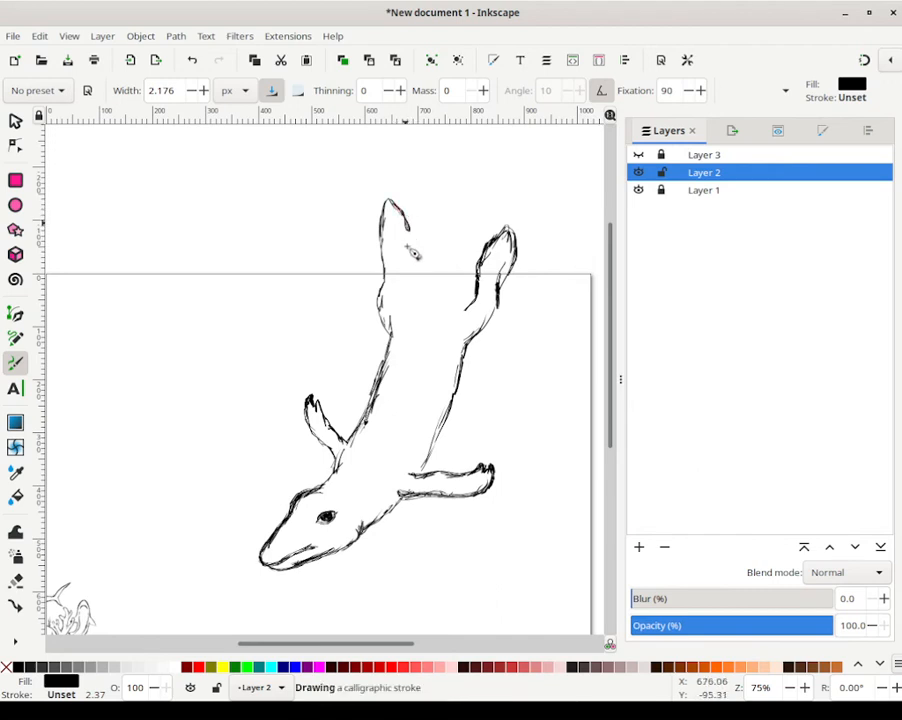
pyautogui.moveTo(406, 307)
pyautogui.mouseDown()
pyautogui.moveTo(423, 198)
pyautogui.moveTo(418, 256)
pyautogui.moveTo(412, 227)
pyautogui.moveTo(410, 269)
pyautogui.mouseUp()
pyautogui.moveTo(413, 251); pyautogui.dragTo(409, 287)
# Step: Close the inner side of the hind leg and draw both edges of the tail base rising between the hind legs
pyautogui.moveTo(471, 316)
pyautogui.mouseDown()
pyautogui.moveTo(464, 218)
pyautogui.moveTo(437, 272)
pyautogui.moveTo(423, 236)
pyautogui.moveTo(419, 270)
pyautogui.moveTo(421, 178)
pyautogui.mouseUp()
pyautogui.moveTo(471, 252)
pyautogui.mouseDown()
pyautogui.moveTo(466, 180)
pyautogui.moveTo(453, 169)
pyautogui.mouseUp()
pyautogui.scroll(3, 438, 233)
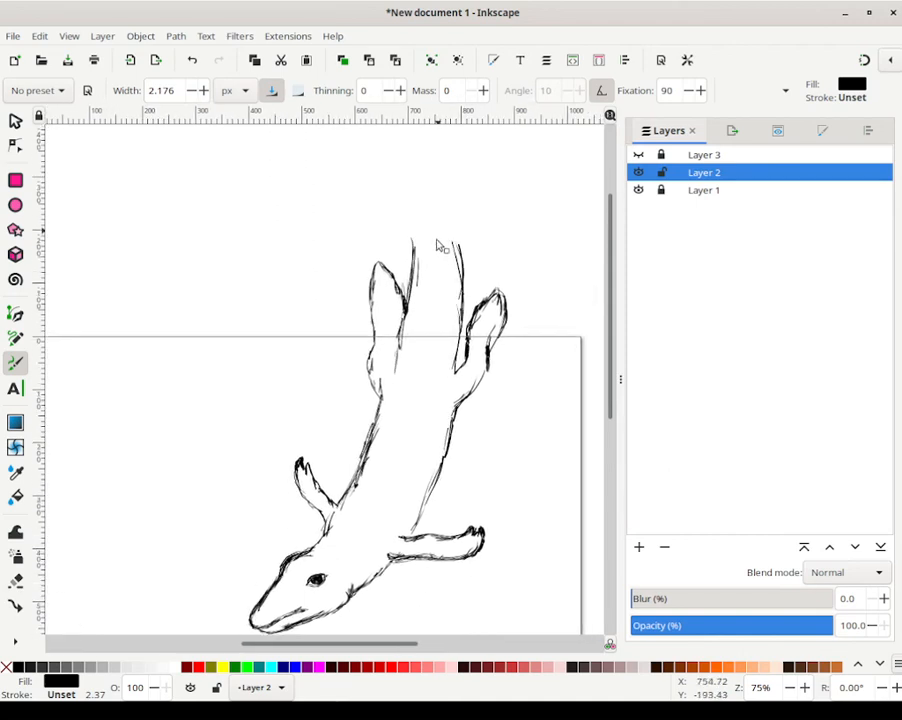
pyautogui.moveTo(466, 296)
pyautogui.mouseDown()
pyautogui.moveTo(438, 241)
pyautogui.moveTo(452, 269)
pyautogui.moveTo(397, 195)
pyautogui.mouseUp()
pyautogui.moveTo(400, 255)
pyautogui.mouseDown()
pyautogui.moveTo(420, 312)
pyautogui.moveTo(386, 227)
pyautogui.moveTo(399, 252)
pyautogui.moveTo(395, 241)
pyautogui.mouseUp()
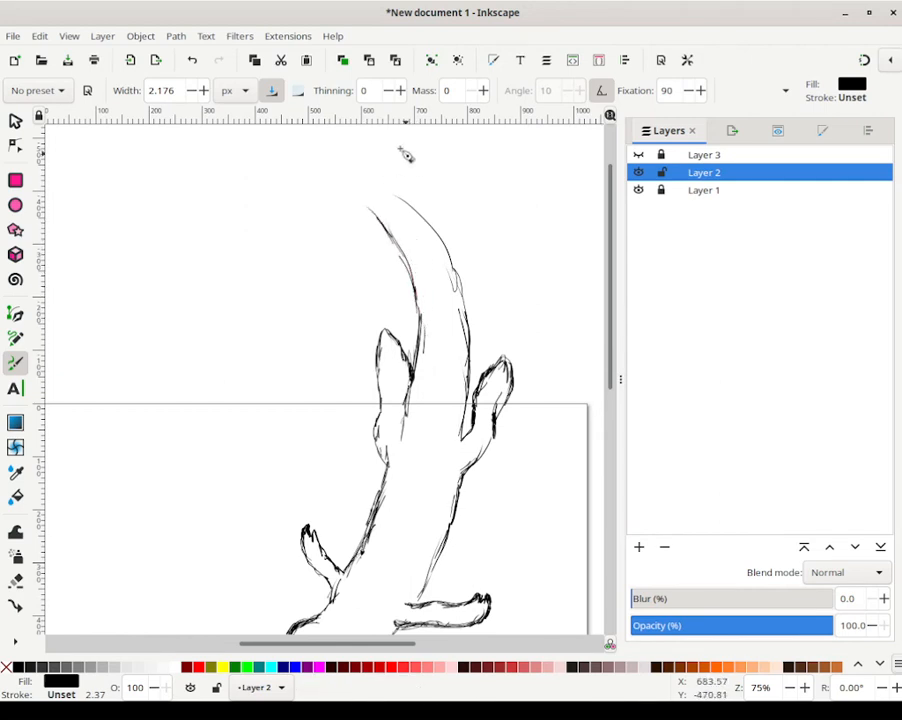
# Step: Extend both tail edges into a long arc above the page, meeting in a pointed tip, and reinforce the outline
pyautogui.scroll(4, 470, 250)
pyautogui.hscroll(-1, 470, 250)
pyautogui.moveTo(451, 343)
pyautogui.mouseDown()
pyautogui.moveTo(472, 378)
pyautogui.moveTo(405, 283)
pyautogui.moveTo(364, 264)
pyautogui.moveTo(407, 280)
pyautogui.moveTo(336, 256)
pyautogui.moveTo(267, 240)
pyautogui.moveTo(281, 251)
pyautogui.moveTo(214, 282)
pyautogui.moveTo(358, 305)
pyautogui.moveTo(354, 318)
pyautogui.moveTo(326, 306)
pyautogui.moveTo(441, 383)
pyautogui.moveTo(430, 374)
pyautogui.mouseUp()
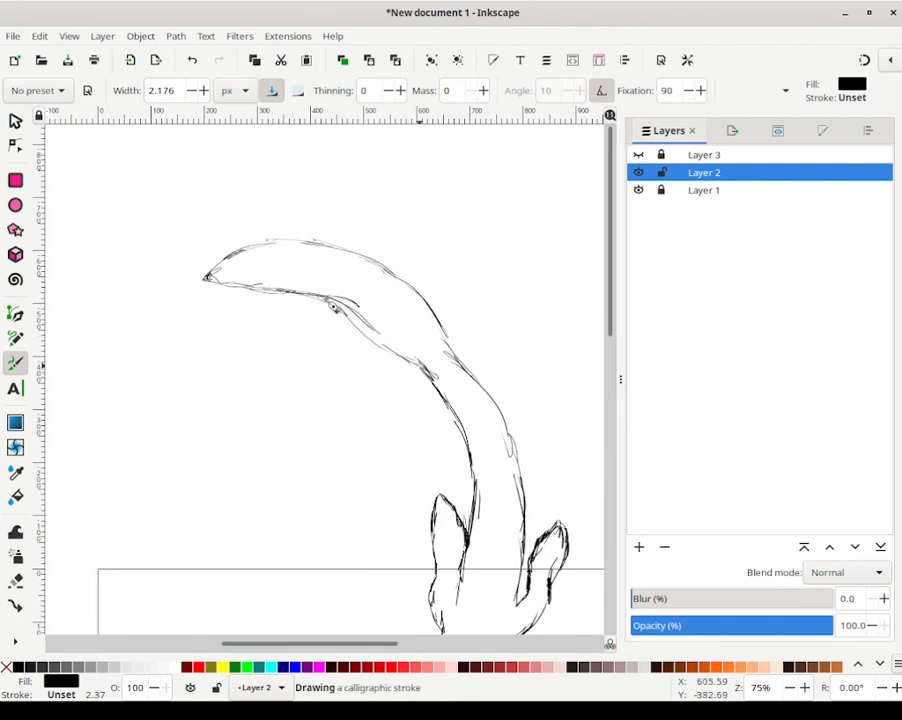
pyautogui.moveTo(208, 282)
pyautogui.mouseDown()
pyautogui.moveTo(336, 318)
pyautogui.moveTo(460, 386)
pyautogui.mouseUp()
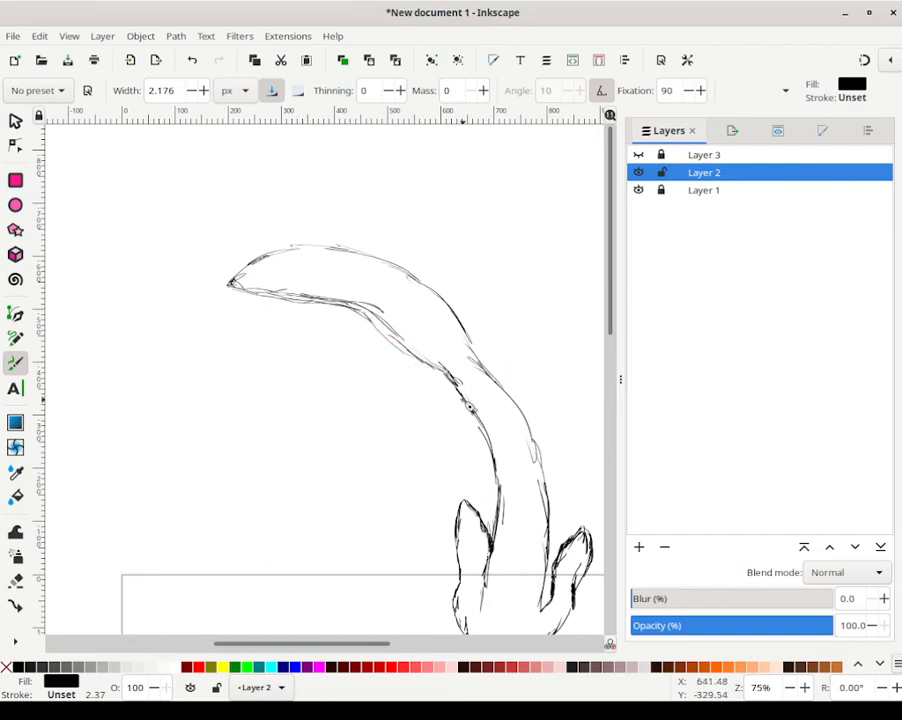
pyautogui.moveTo(320, 254)
pyautogui.mouseDown()
pyautogui.moveTo(301, 256)
pyautogui.moveTo(330, 254)
pyautogui.moveTo(306, 254)
pyautogui.moveTo(318, 254)
pyautogui.mouseUp()
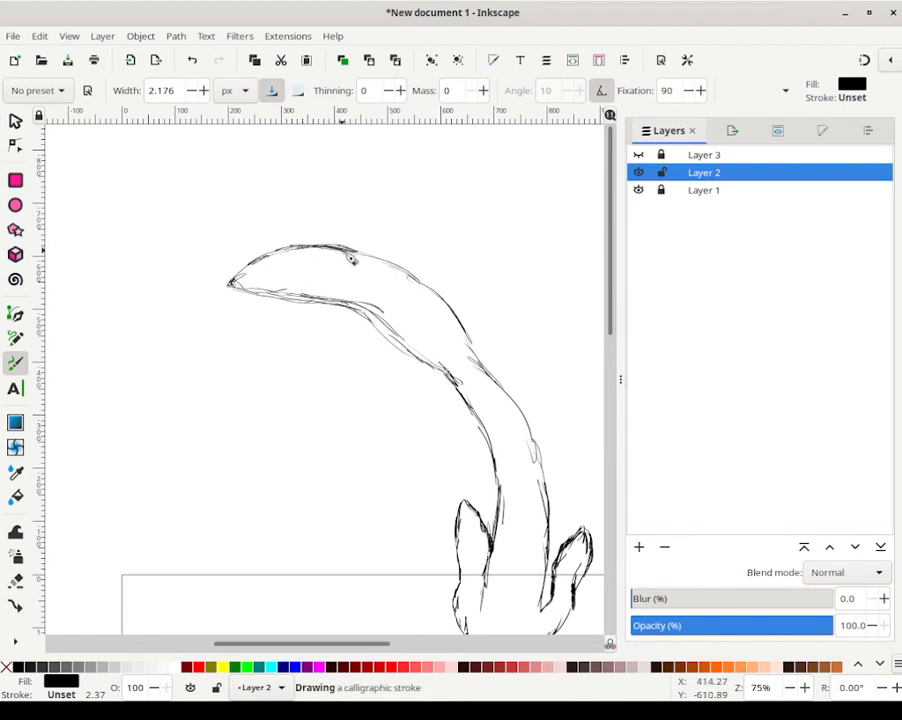
# Step: Add an inner contour line along the tail's upper curve, and darken its outer edges and pointed tip
pyautogui.moveTo(469, 344); pyautogui.dragTo(482, 364)
pyautogui.moveTo(470, 342)
pyautogui.mouseDown()
pyautogui.moveTo(483, 366)
pyautogui.moveTo(455, 343)
pyautogui.moveTo(470, 356)
pyautogui.mouseUp()
pyautogui.moveTo(412, 312)
pyautogui.mouseDown()
pyautogui.moveTo(395, 235)
pyautogui.moveTo(324, 257)
pyautogui.moveTo(440, 323)
pyautogui.moveTo(362, 278)
pyautogui.moveTo(371, 283)
pyautogui.moveTo(331, 269)
pyautogui.moveTo(272, 272)
pyautogui.mouseUp()
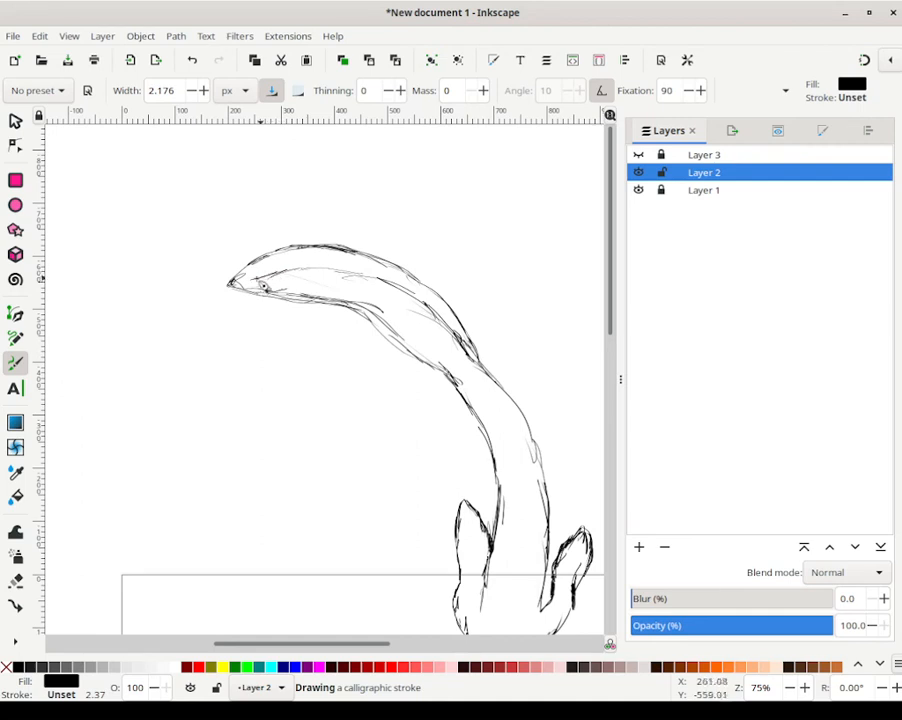
pyautogui.moveTo(312, 262); pyautogui.dragTo(262, 269)
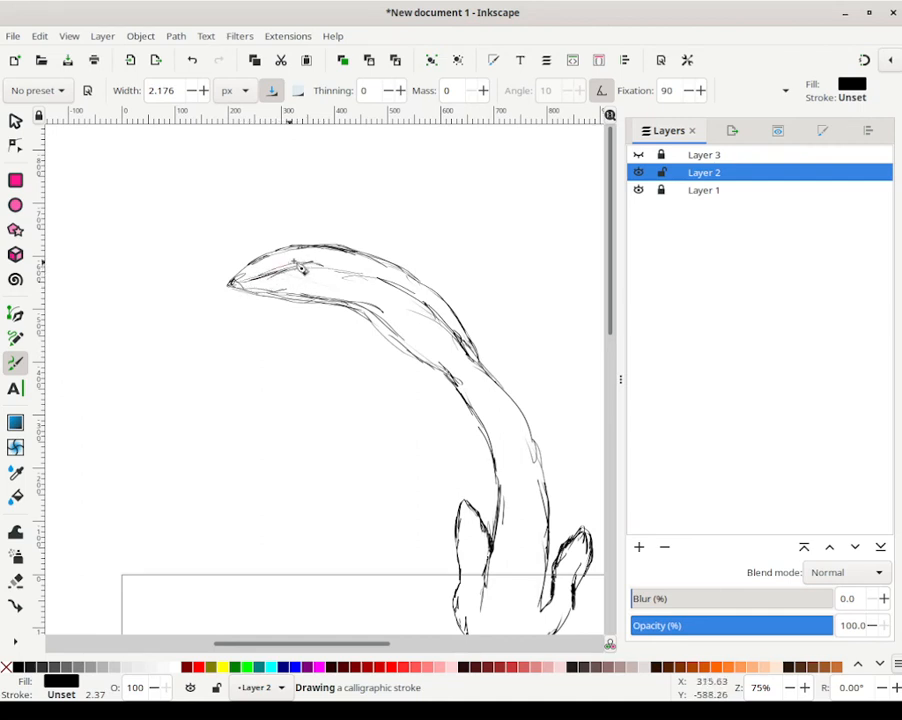
pyautogui.moveTo(373, 270)
pyautogui.mouseDown()
pyautogui.moveTo(446, 315)
pyautogui.moveTo(494, 378)
pyautogui.mouseUp()
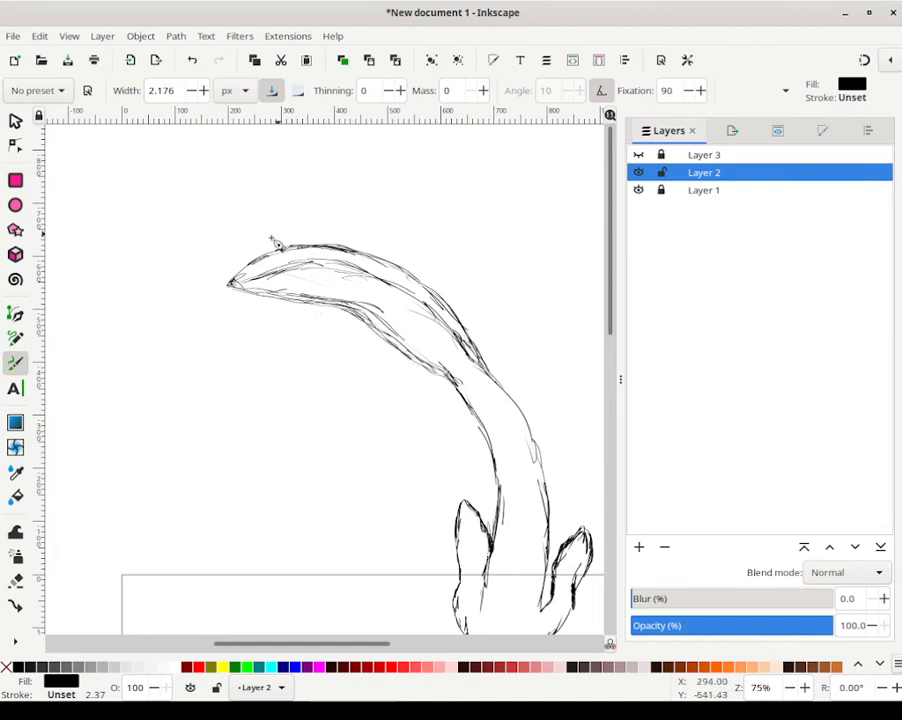
pyautogui.moveTo(230, 285)
pyautogui.mouseDown()
pyautogui.moveTo(347, 317)
pyautogui.moveTo(434, 366)
pyautogui.moveTo(423, 362)
pyautogui.moveTo(477, 406)
pyautogui.moveTo(454, 383)
pyautogui.mouseUp()
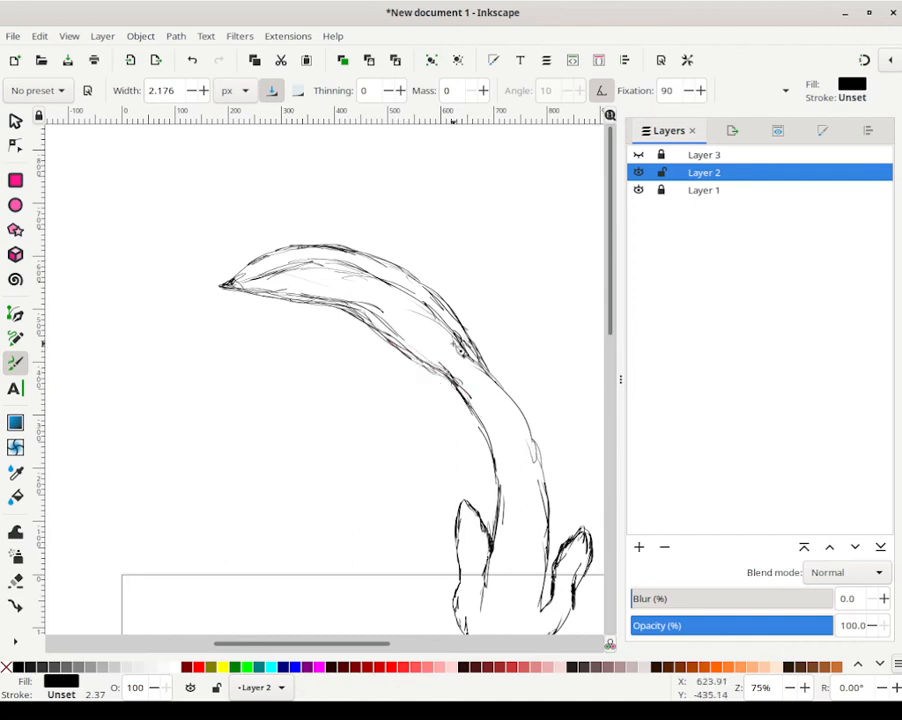
# Step: Draw two pointed, dark-edged ears on the back of the creature's head, one on each side
pyautogui.scroll(-8, 558, 536)
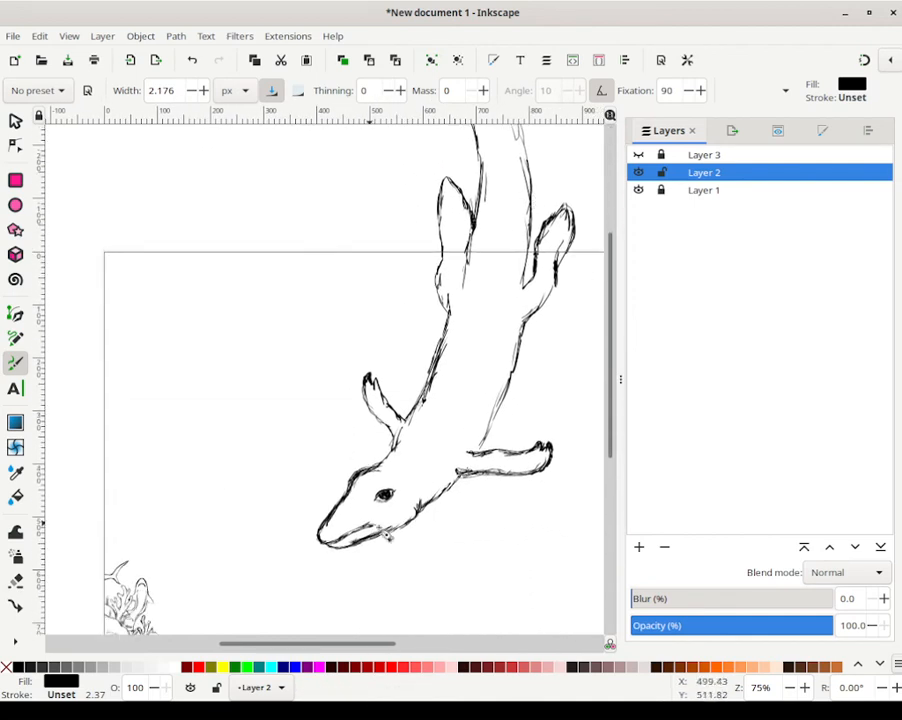
pyautogui.moveTo(411, 491); pyautogui.dragTo(418, 474)
pyautogui.moveTo(416, 477)
pyautogui.mouseDown()
pyautogui.moveTo(424, 480)
pyautogui.moveTo(416, 476)
pyautogui.moveTo(429, 462)
pyautogui.mouseUp()
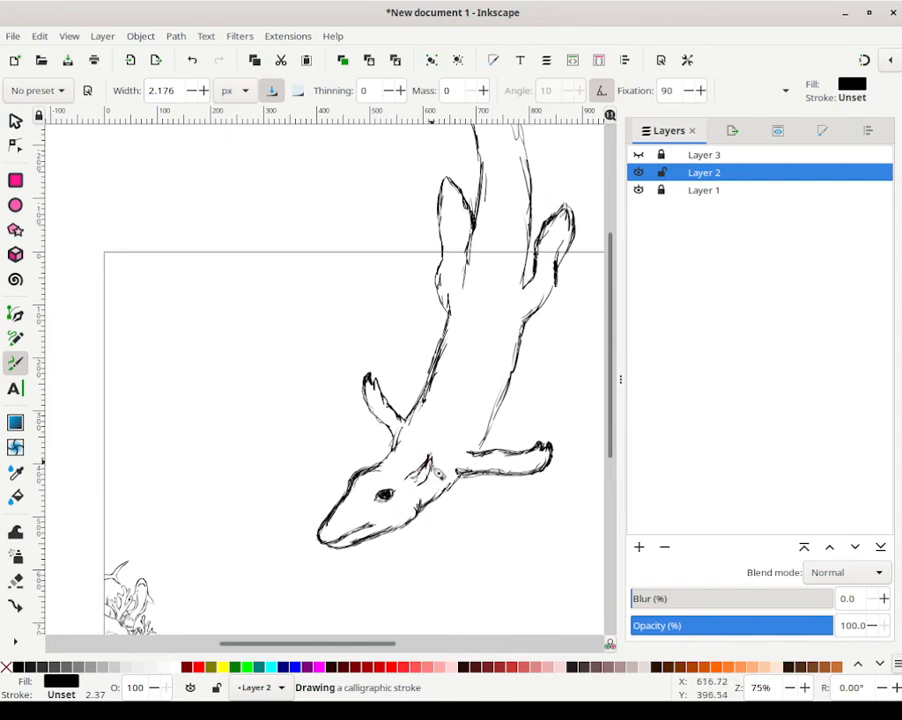
pyautogui.moveTo(431, 461)
pyautogui.mouseDown()
pyautogui.moveTo(431, 446)
pyautogui.moveTo(431, 464)
pyautogui.mouseUp()
pyautogui.moveTo(423, 470)
pyautogui.mouseDown()
pyautogui.moveTo(409, 482)
pyautogui.moveTo(436, 468)
pyautogui.moveTo(416, 495)
pyautogui.moveTo(406, 479)
pyautogui.moveTo(367, 467)
pyautogui.moveTo(380, 452)
pyautogui.mouseUp()
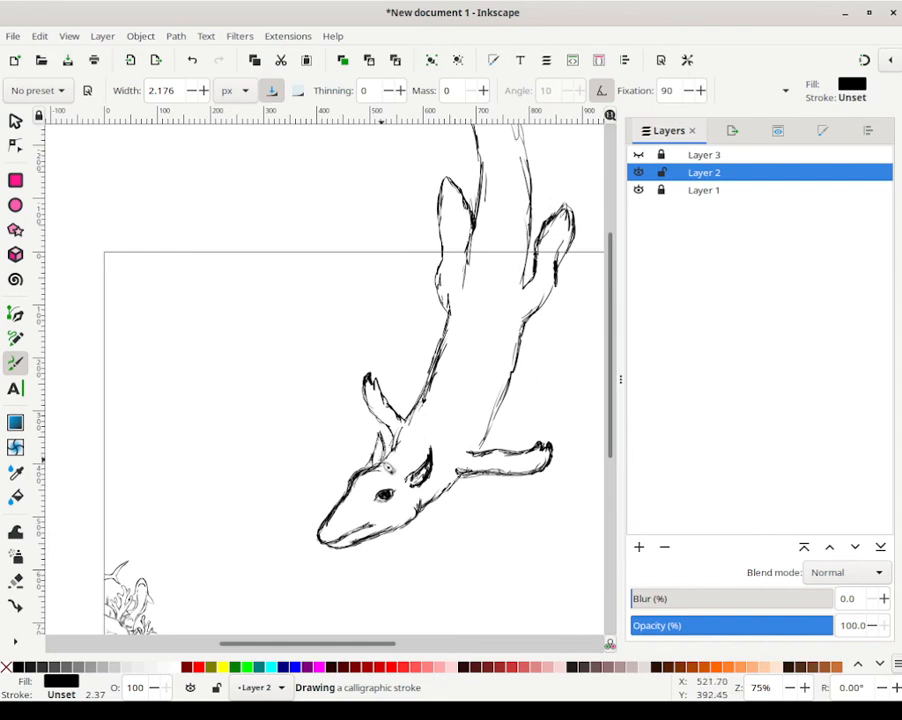
pyautogui.moveTo(385, 441)
pyautogui.mouseDown()
pyautogui.moveTo(377, 470)
pyautogui.moveTo(391, 460)
pyautogui.moveTo(380, 446)
pyautogui.moveTo(393, 463)
pyautogui.moveTo(377, 444)
pyautogui.moveTo(387, 480)
pyautogui.moveTo(402, 440)
pyautogui.mouseUp()
# Step: Detail the face with eyelid lines, a nostril, and short tapering stripes beneath and in front of the eye
pyautogui.moveTo(375, 490)
pyautogui.mouseDown()
pyautogui.moveTo(389, 485)
pyautogui.moveTo(374, 499)
pyautogui.moveTo(375, 525)
pyautogui.mouseUp()
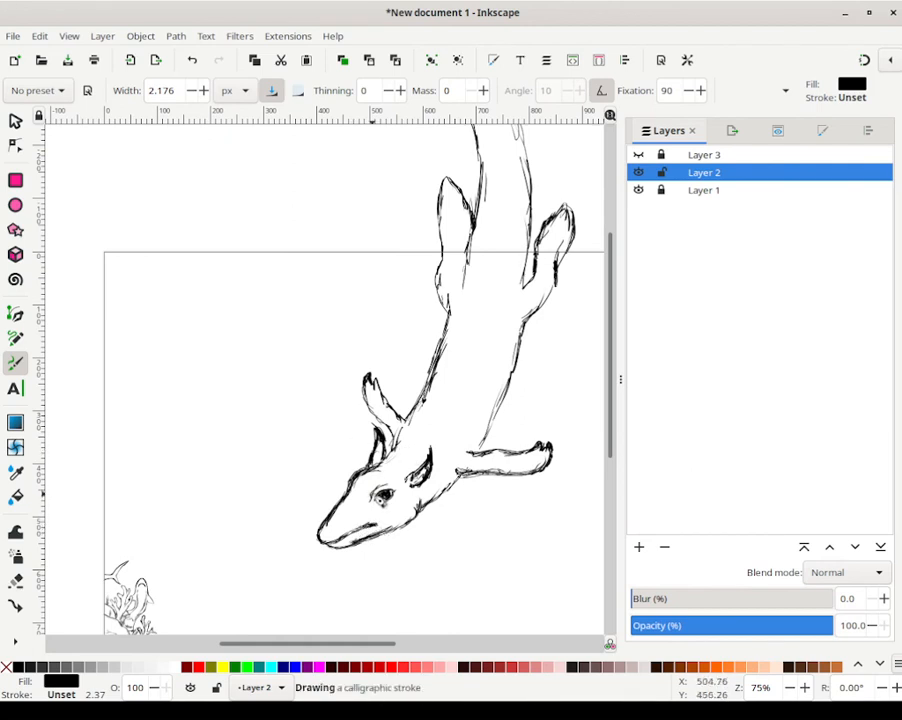
pyautogui.moveTo(373, 488)
pyautogui.mouseDown()
pyautogui.moveTo(337, 538)
pyautogui.moveTo(353, 532)
pyautogui.moveTo(325, 536)
pyautogui.moveTo(361, 518)
pyautogui.moveTo(375, 490)
pyautogui.moveTo(360, 490)
pyautogui.moveTo(380, 490)
pyautogui.moveTo(347, 489)
pyautogui.mouseUp()
pyautogui.moveTo(361, 492); pyautogui.dragTo(344, 512)
pyautogui.moveTo(412, 476)
pyautogui.mouseDown()
pyautogui.moveTo(402, 398)
pyautogui.moveTo(386, 416)
pyautogui.moveTo(322, 425)
pyautogui.moveTo(367, 435)
pyautogui.moveTo(439, 490)
pyautogui.moveTo(404, 500)
pyautogui.mouseUp()
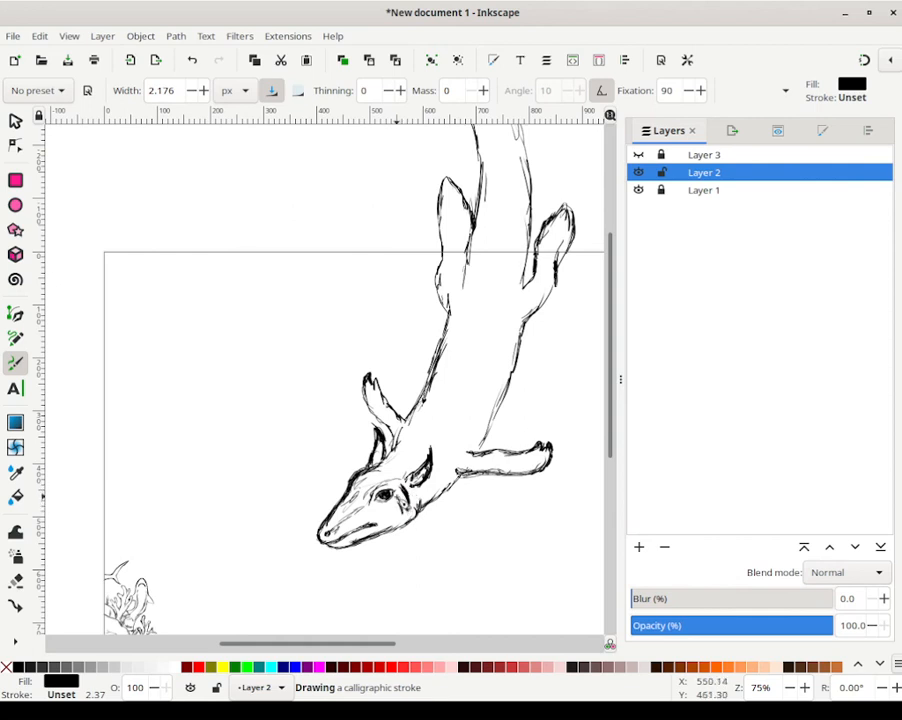
pyautogui.moveTo(399, 486)
pyautogui.mouseDown()
pyautogui.moveTo(407, 508)
pyautogui.moveTo(375, 508)
pyautogui.mouseUp()
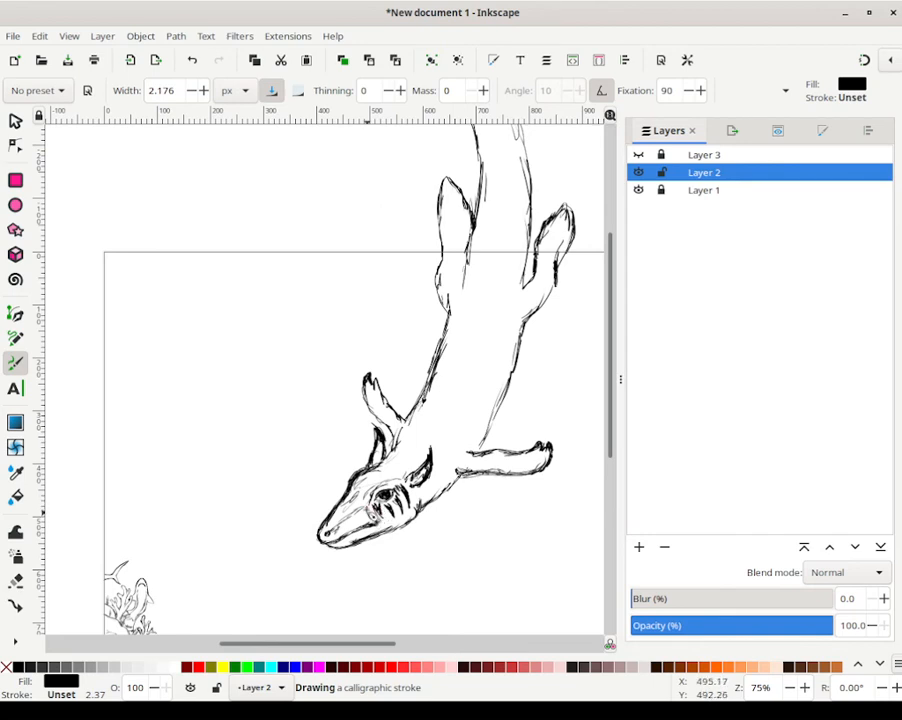
pyautogui.moveTo(368, 507); pyautogui.dragTo(354, 526)
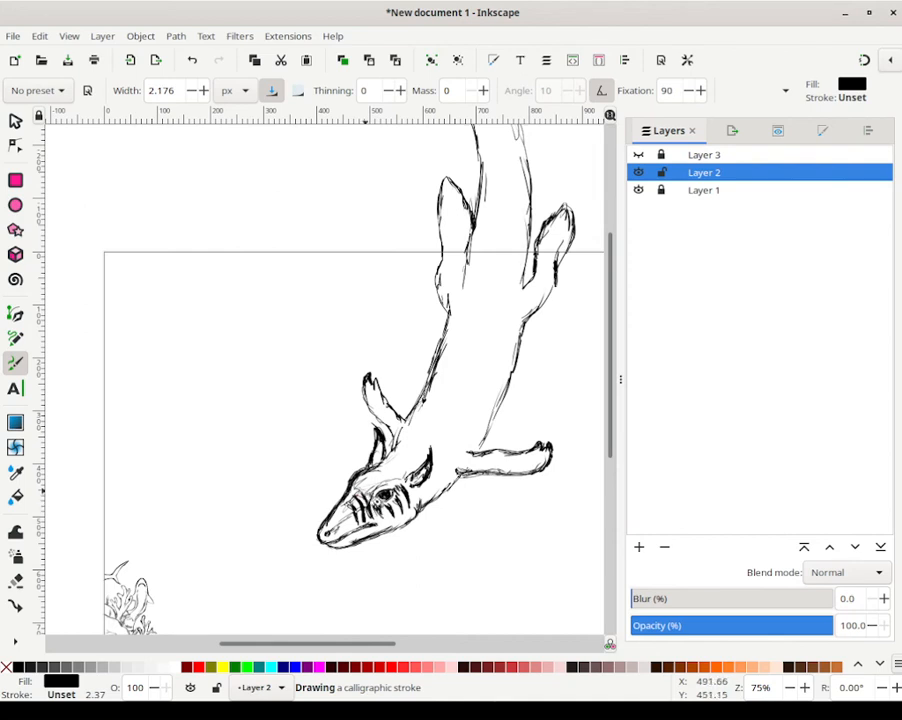
# Step: Draw curved dark stripes over the forehead and along the snout, thickening the shading on top of the head
pyautogui.moveTo(364, 491); pyautogui.dragTo(370, 481)
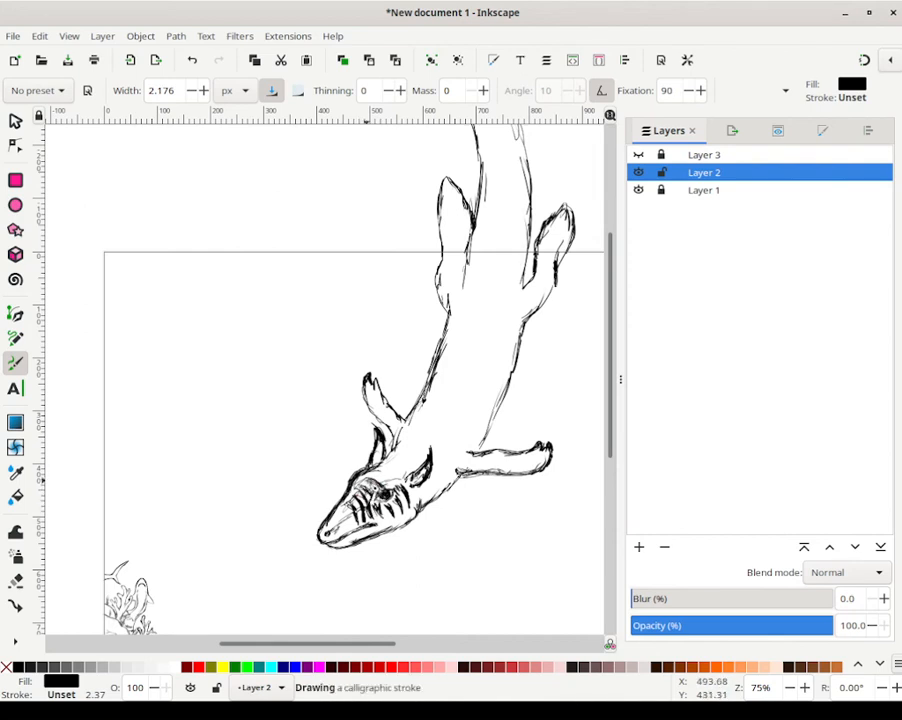
pyautogui.moveTo(377, 487)
pyautogui.mouseDown()
pyautogui.moveTo(394, 487)
pyautogui.moveTo(381, 475)
pyautogui.moveTo(400, 486)
pyautogui.moveTo(379, 479)
pyautogui.moveTo(389, 495)
pyautogui.moveTo(363, 486)
pyautogui.moveTo(379, 513)
pyautogui.moveTo(351, 497)
pyautogui.moveTo(345, 519)
pyautogui.moveTo(353, 512)
pyautogui.mouseUp()
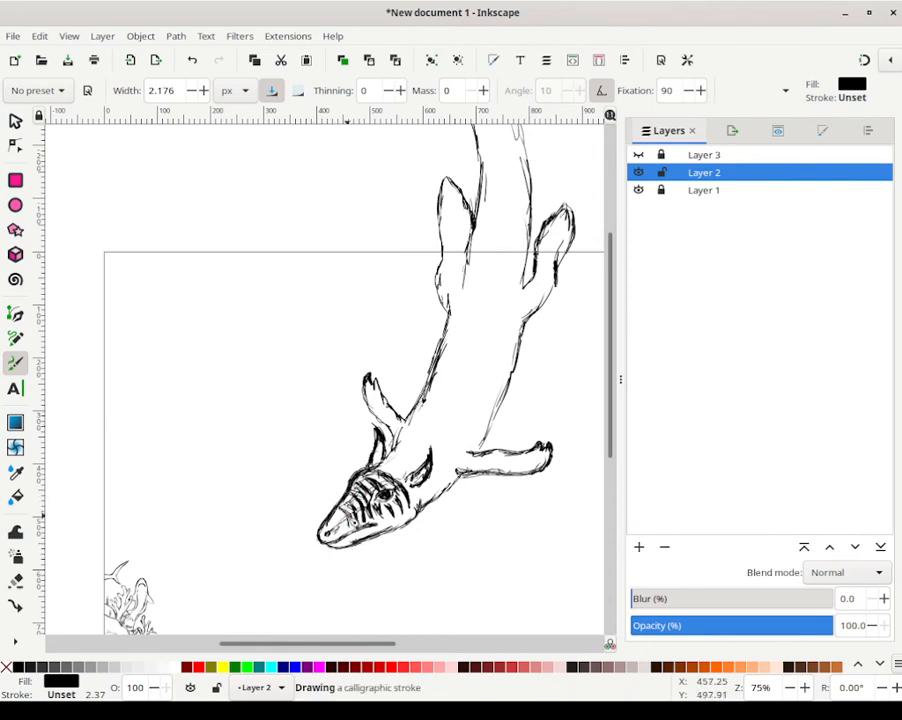
pyautogui.moveTo(344, 506); pyautogui.dragTo(350, 510)
pyautogui.moveTo(344, 514); pyautogui.dragTo(342, 521)
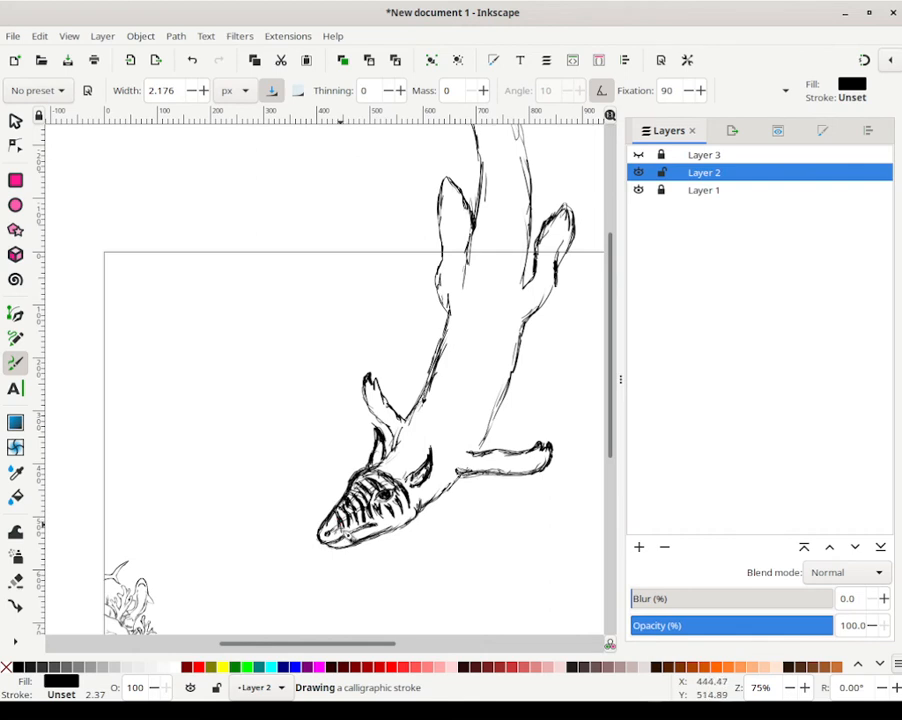
pyautogui.moveTo(347, 505)
pyautogui.mouseDown()
pyautogui.moveTo(348, 515)
pyautogui.moveTo(330, 524)
pyautogui.moveTo(332, 517)
pyautogui.moveTo(341, 540)
pyautogui.moveTo(366, 493)
pyautogui.moveTo(364, 476)
pyautogui.moveTo(349, 495)
pyautogui.moveTo(363, 480)
pyautogui.moveTo(376, 488)
pyautogui.moveTo(371, 471)
pyautogui.moveTo(406, 475)
pyautogui.moveTo(387, 465)
pyautogui.moveTo(404, 469)
pyautogui.moveTo(393, 462)
pyautogui.moveTo(397, 442)
pyautogui.moveTo(393, 456)
pyautogui.moveTo(414, 429)
pyautogui.moveTo(414, 447)
pyautogui.moveTo(425, 418)
pyautogui.moveTo(411, 459)
pyautogui.moveTo(431, 428)
pyautogui.moveTo(414, 450)
pyautogui.mouseUp()
# Step: Fill the back of the neck and the upper back with dense lengthwise hatching strokes
pyautogui.moveTo(419, 445); pyautogui.dragTo(424, 421)
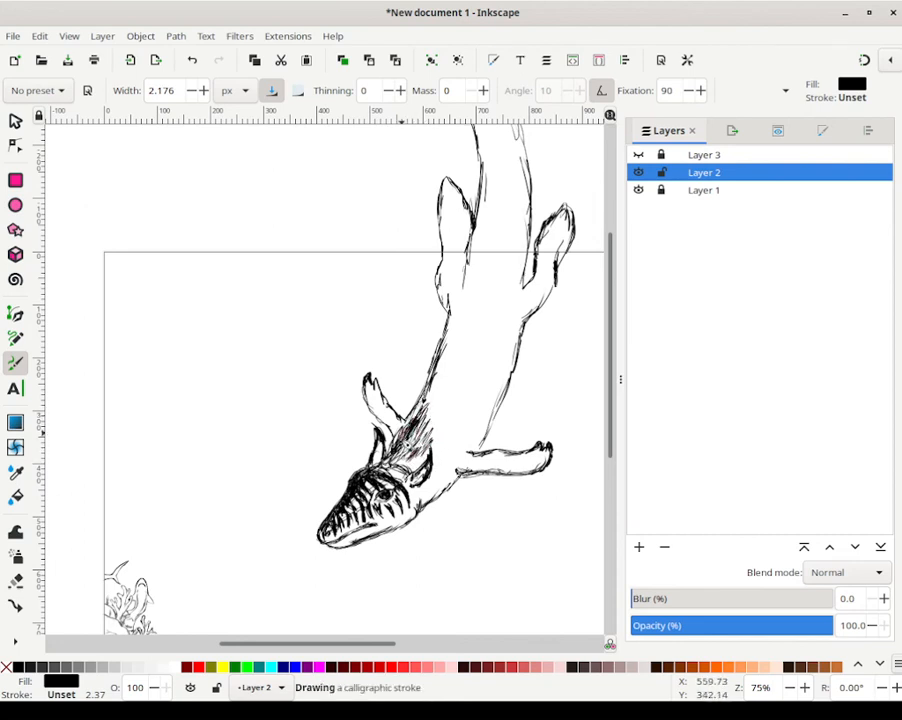
pyautogui.moveTo(401, 445)
pyautogui.mouseDown()
pyautogui.moveTo(434, 401)
pyautogui.moveTo(436, 421)
pyautogui.moveTo(416, 455)
pyautogui.moveTo(445, 445)
pyautogui.moveTo(455, 409)
pyautogui.moveTo(444, 400)
pyautogui.moveTo(440, 385)
pyautogui.mouseUp()
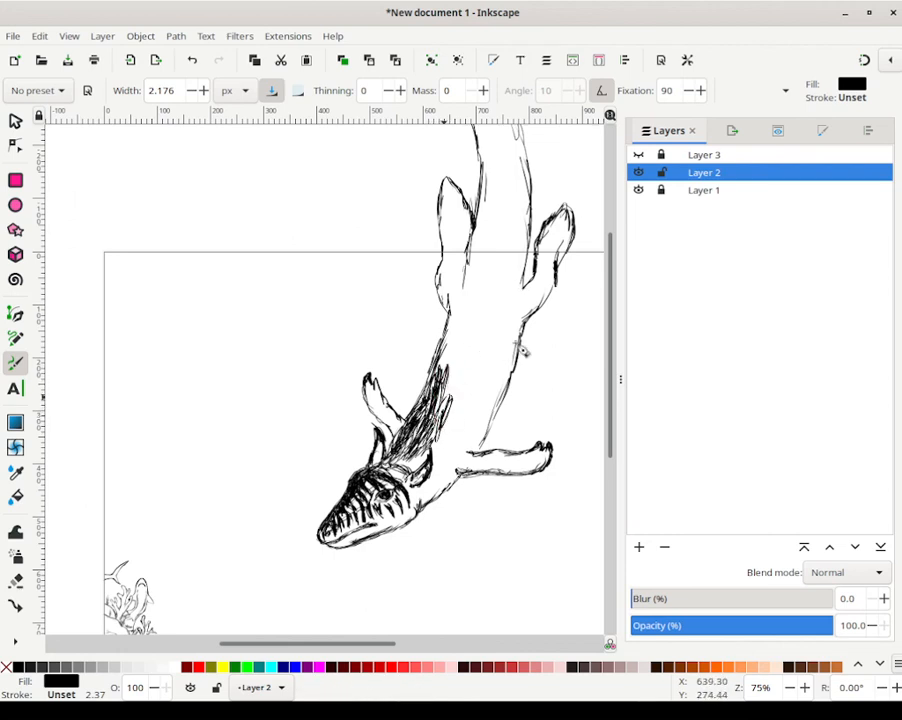
pyautogui.moveTo(459, 378)
pyautogui.mouseDown()
pyautogui.moveTo(446, 340)
pyautogui.moveTo(454, 389)
pyautogui.moveTo(443, 410)
pyautogui.moveTo(419, 398)
pyautogui.moveTo(435, 385)
pyautogui.moveTo(391, 453)
pyautogui.mouseUp()
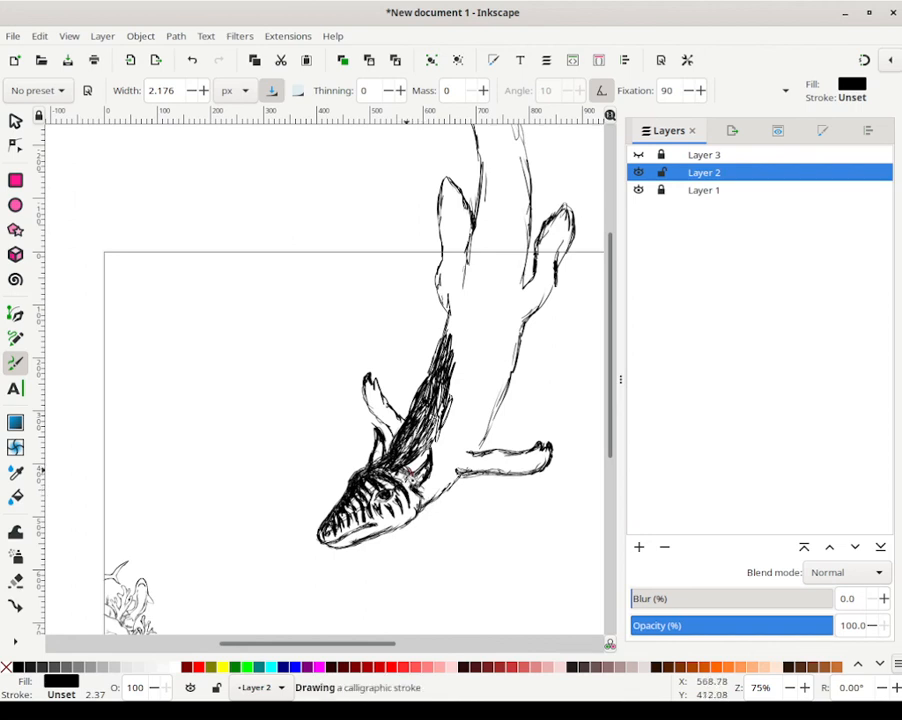
# Step: Continue the back hatching to the hips, darken the throat, belly and jaw edges, and add stripes around the near ear
pyautogui.moveTo(408, 471)
pyautogui.mouseDown()
pyautogui.moveTo(452, 417)
pyautogui.moveTo(450, 429)
pyautogui.moveTo(440, 446)
pyautogui.moveTo(458, 342)
pyautogui.moveTo(458, 397)
pyautogui.moveTo(466, 372)
pyautogui.moveTo(463, 380)
pyautogui.moveTo(468, 344)
pyautogui.moveTo(459, 331)
pyautogui.moveTo(467, 324)
pyautogui.moveTo(462, 332)
pyautogui.moveTo(458, 325)
pyautogui.moveTo(470, 314)
pyautogui.moveTo(460, 336)
pyautogui.moveTo(473, 314)
pyautogui.moveTo(475, 356)
pyautogui.moveTo(475, 307)
pyautogui.moveTo(453, 399)
pyautogui.moveTo(470, 372)
pyautogui.moveTo(426, 474)
pyautogui.moveTo(400, 492)
pyautogui.moveTo(397, 481)
pyautogui.moveTo(427, 487)
pyautogui.moveTo(506, 419)
pyautogui.moveTo(498, 412)
pyautogui.moveTo(477, 433)
pyautogui.moveTo(496, 388)
pyautogui.moveTo(493, 338)
pyautogui.moveTo(502, 392)
pyautogui.moveTo(486, 395)
pyautogui.moveTo(513, 370)
pyautogui.moveTo(514, 385)
pyautogui.moveTo(483, 444)
pyautogui.moveTo(512, 380)
pyautogui.moveTo(493, 446)
pyautogui.moveTo(504, 425)
pyautogui.moveTo(483, 460)
pyautogui.moveTo(423, 501)
pyautogui.moveTo(426, 477)
pyautogui.moveTo(452, 498)
pyautogui.mouseUp()
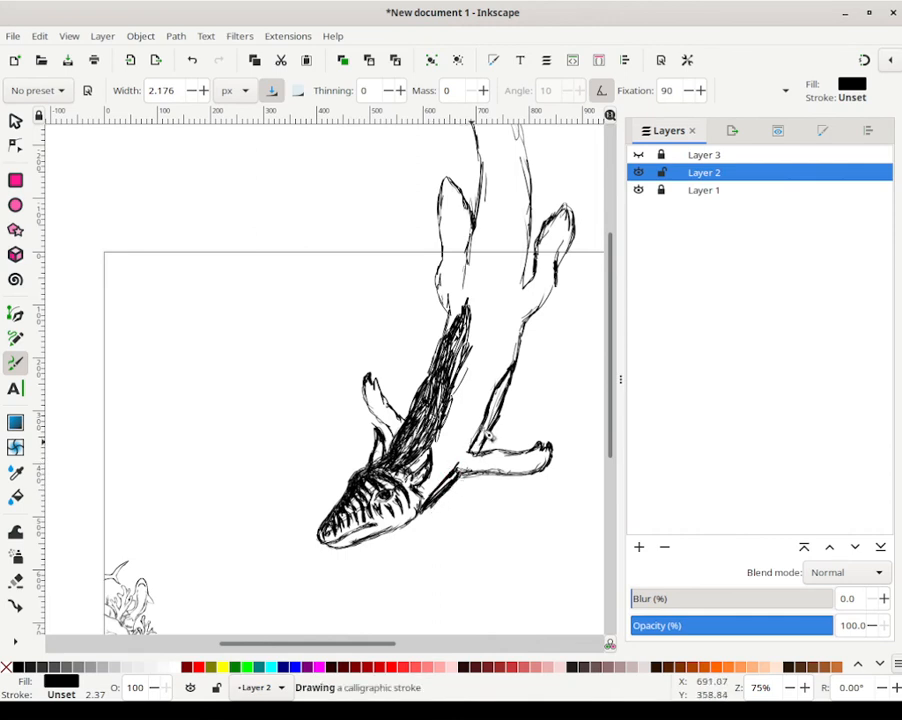
pyautogui.moveTo(483, 437); pyautogui.dragTo(488, 428)
pyautogui.moveTo(435, 456); pyautogui.dragTo(442, 458)
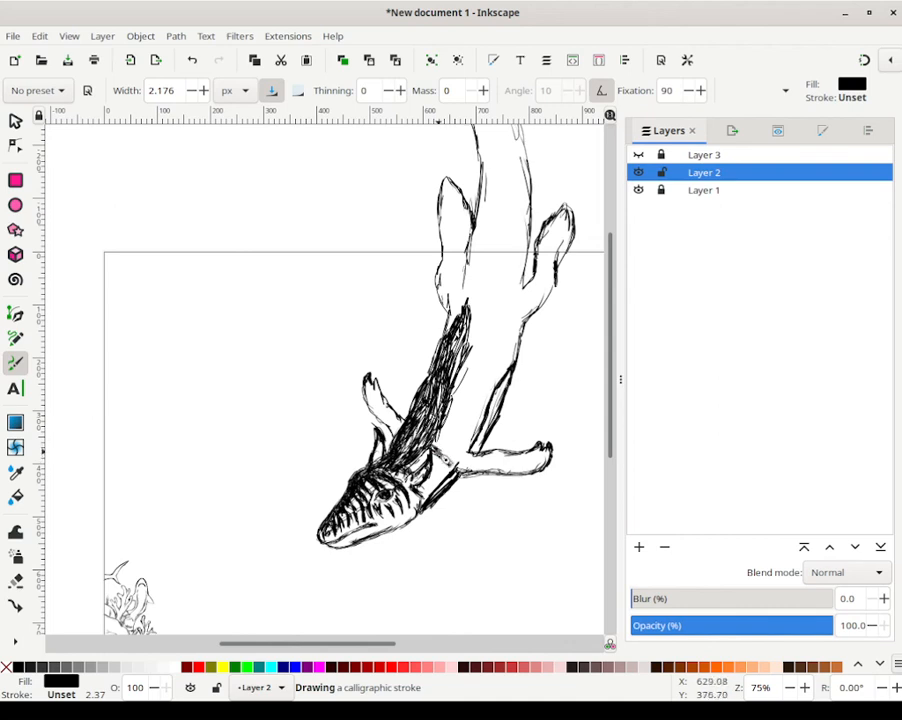
pyautogui.moveTo(435, 455)
pyautogui.mouseDown()
pyautogui.moveTo(434, 488)
pyautogui.moveTo(425, 461)
pyautogui.moveTo(418, 496)
pyautogui.moveTo(404, 455)
pyautogui.moveTo(434, 494)
pyautogui.moveTo(417, 457)
pyautogui.mouseUp()
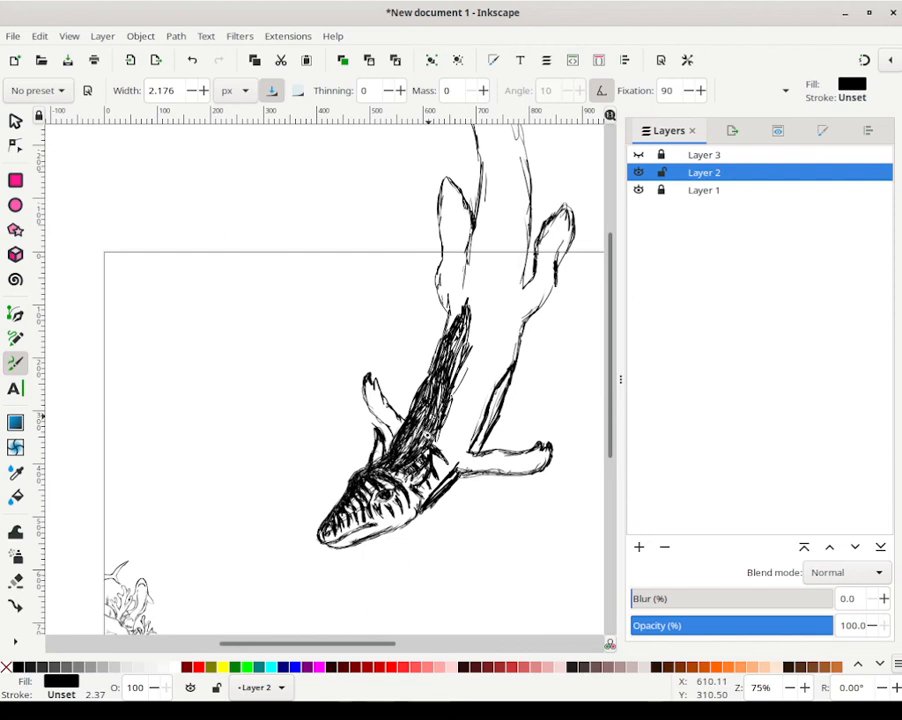
pyautogui.moveTo(391, 533)
pyautogui.mouseDown()
pyautogui.moveTo(421, 515)
pyautogui.moveTo(398, 539)
pyautogui.moveTo(425, 515)
pyautogui.moveTo(361, 552)
pyautogui.moveTo(421, 526)
pyautogui.mouseUp()
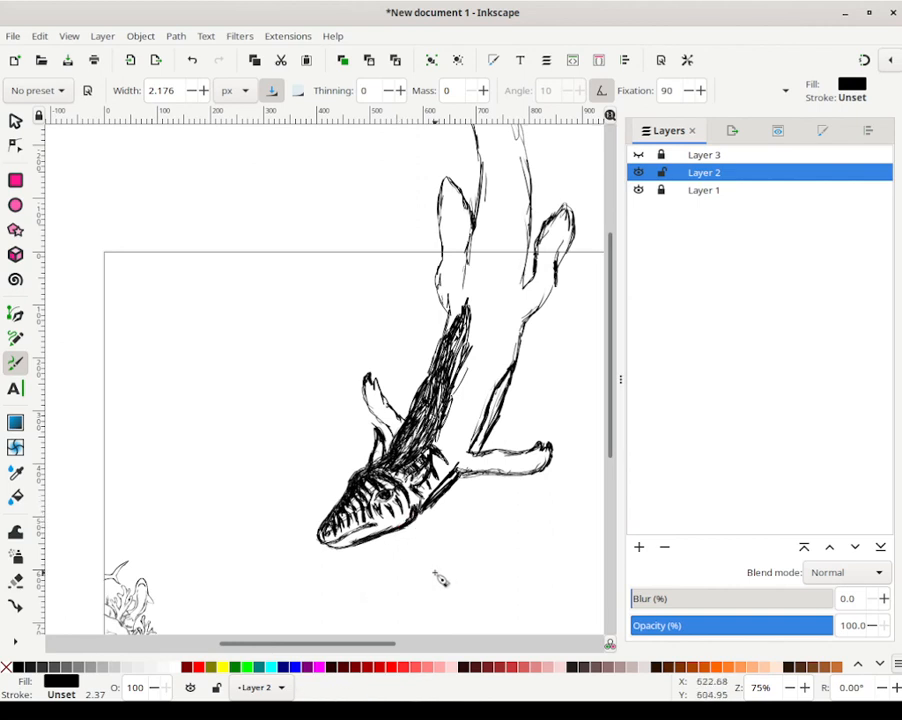
# Step: Erase the stray strokes along the upper edge of the creature's mouth line with the Eraser tool
pyautogui.scroll(8, 390, 605)
pyautogui.hscroll(3, 390, 605)
pyautogui.moveTo(388, 600); pyautogui.dragTo(438, 276)
pyautogui.moveTo(408, 354); pyautogui.dragTo(402, 280)
pyautogui.moveTo(507, 288)
pyautogui.mouseDown()
pyautogui.moveTo(421, 415)
pyautogui.moveTo(512, 303)
pyautogui.mouseUp()
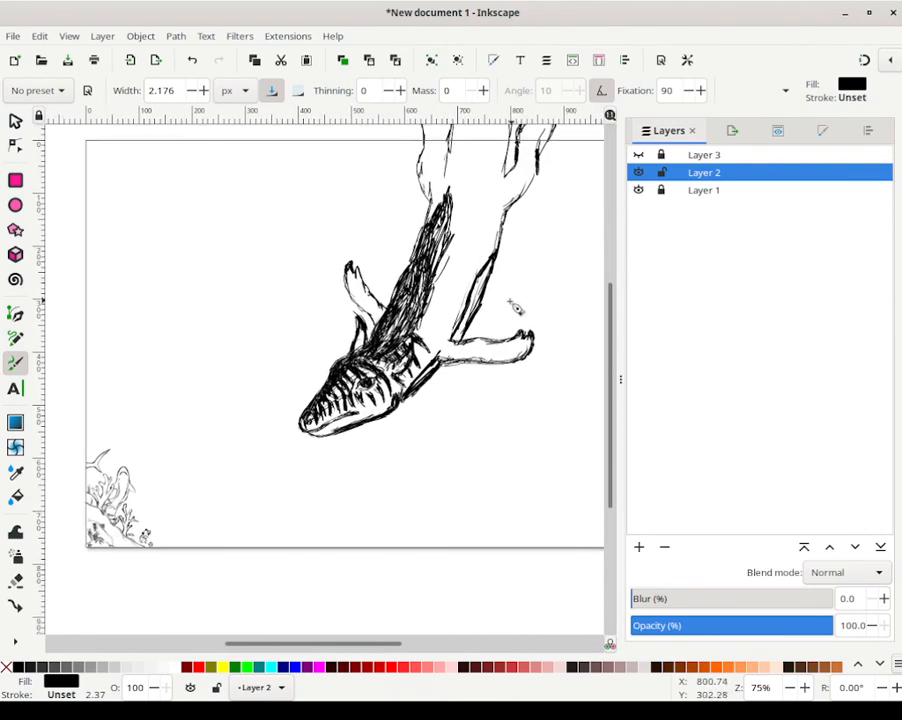
pyautogui.scroll(3, 350, 404)
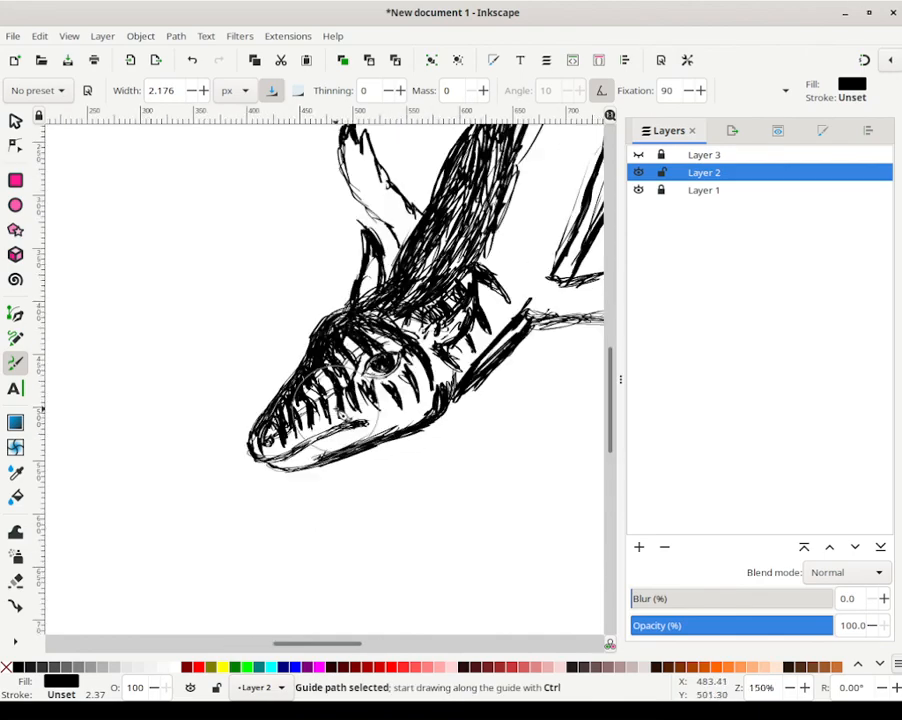
pyautogui.scroll(-1, 336, 411)
pyautogui.scroll(4, 330, 422)
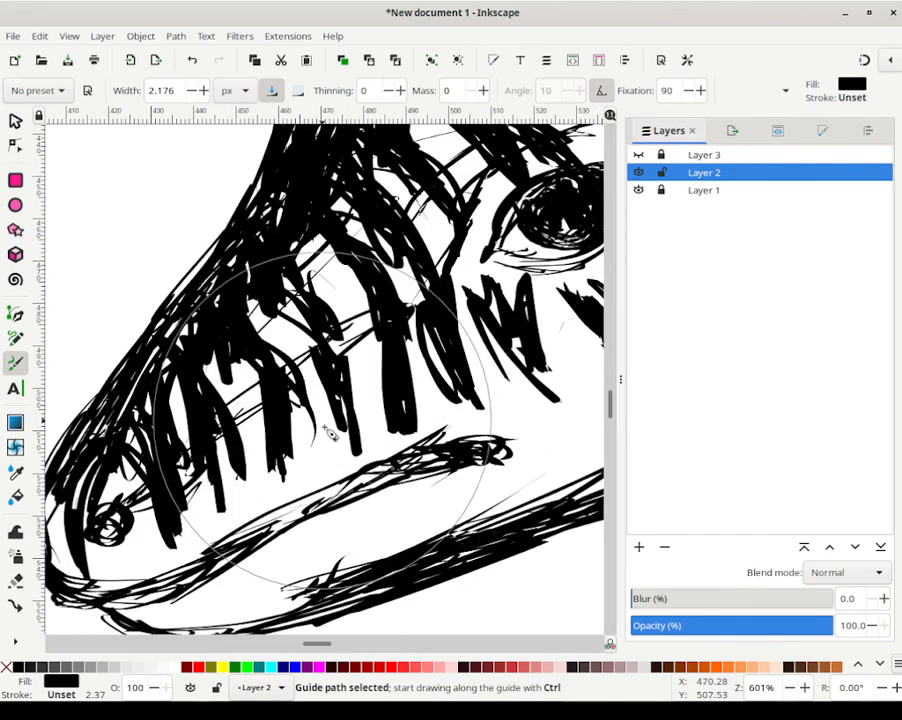
pyautogui.moveTo(326, 424)
pyautogui.mouseDown()
pyautogui.moveTo(430, 292)
pyautogui.moveTo(352, 371)
pyautogui.mouseUp()
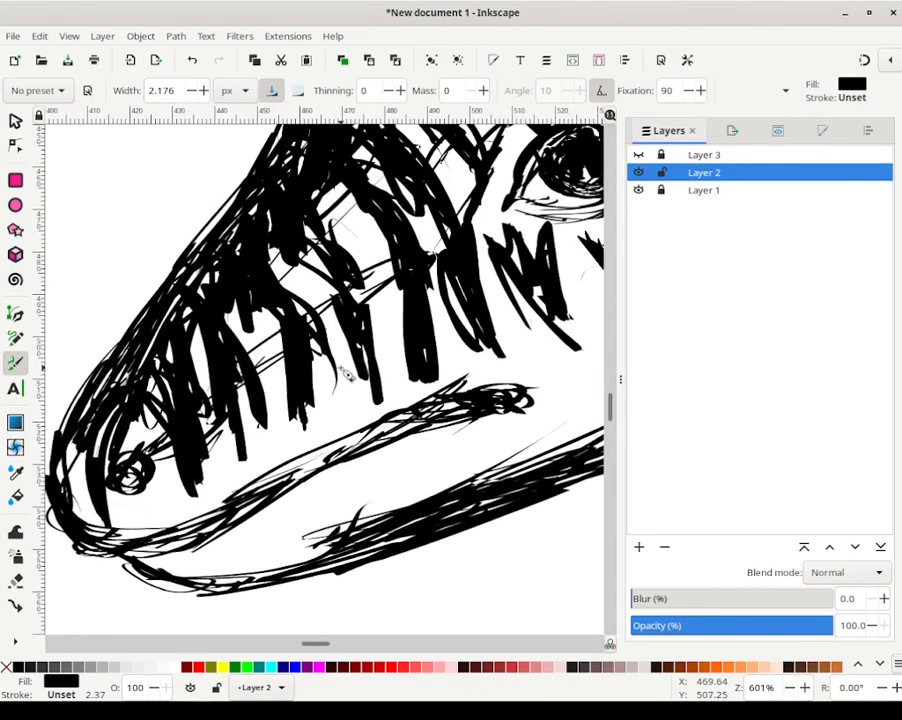
pyautogui.moveTo(327, 456)
pyautogui.mouseDown()
pyautogui.moveTo(300, 477)
pyautogui.moveTo(440, 427)
pyautogui.mouseUp()
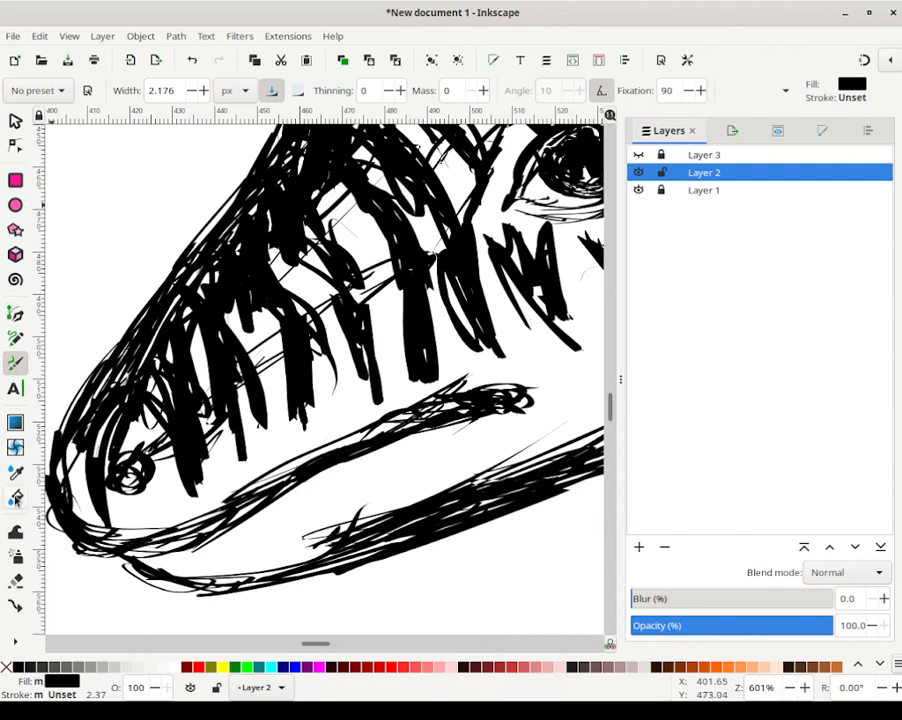
pyautogui.click(16, 580)
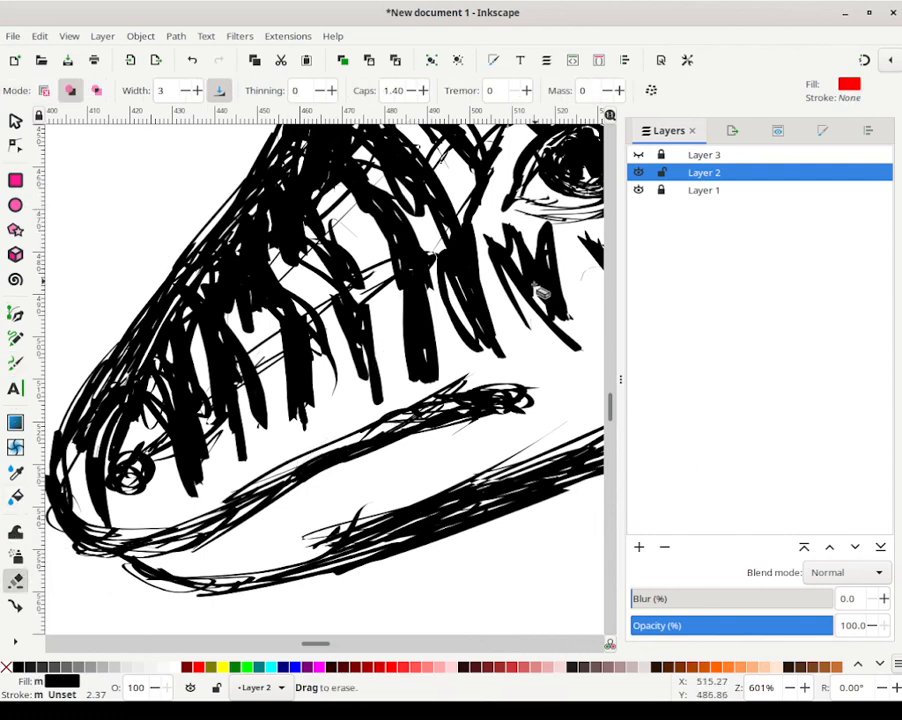
pyautogui.moveTo(305, 452)
pyautogui.mouseDown()
pyautogui.moveTo(266, 471)
pyautogui.moveTo(225, 511)
pyautogui.moveTo(354, 432)
pyautogui.moveTo(368, 434)
pyautogui.moveTo(365, 442)
pyautogui.moveTo(338, 453)
pyautogui.moveTo(381, 425)
pyautogui.moveTo(422, 415)
pyautogui.moveTo(405, 413)
pyautogui.moveTo(357, 441)
pyautogui.moveTo(381, 426)
pyautogui.moveTo(391, 433)
pyautogui.moveTo(368, 447)
pyautogui.moveTo(377, 440)
pyautogui.moveTo(356, 434)
pyautogui.moveTo(411, 431)
pyautogui.moveTo(424, 413)
pyautogui.moveTo(441, 414)
pyautogui.moveTo(437, 403)
pyautogui.moveTo(490, 403)
pyautogui.moveTo(460, 413)
pyautogui.moveTo(510, 406)
pyautogui.moveTo(452, 412)
pyautogui.moveTo(462, 402)
pyautogui.moveTo(430, 395)
pyautogui.mouseUp()
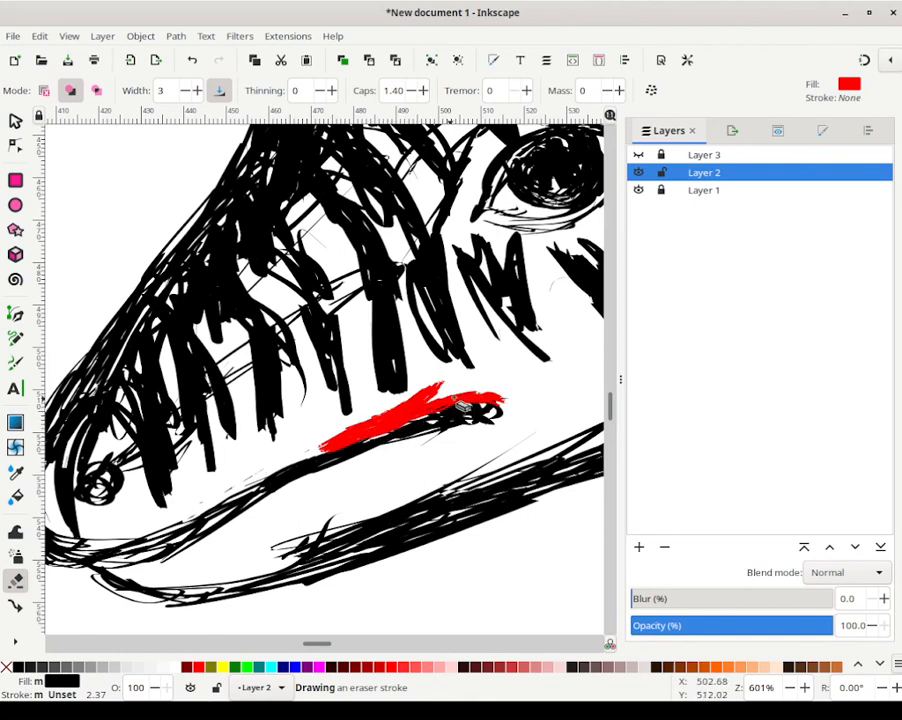
pyautogui.moveTo(456, 404); pyautogui.dragTo(454, 403)
pyautogui.scroll(-3, 440, 330)
pyautogui.hscroll(-4, 440, 330)
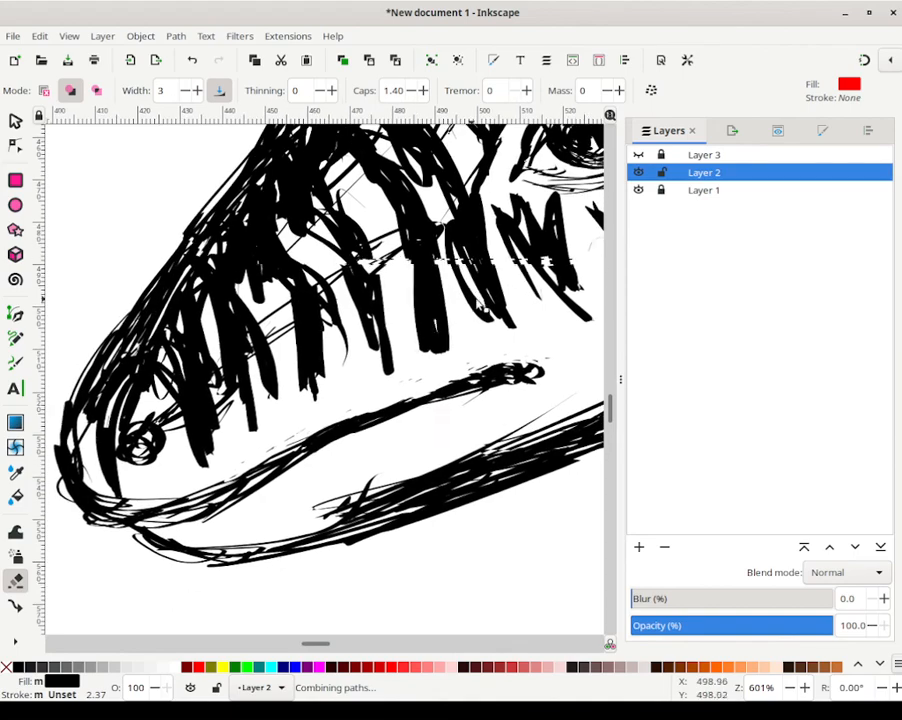
pyautogui.moveTo(423, 260)
pyautogui.mouseDown()
pyautogui.moveTo(400, 279)
pyautogui.moveTo(465, 361)
pyautogui.moveTo(319, 441)
pyautogui.moveTo(245, 361)
pyautogui.moveTo(375, 228)
pyautogui.moveTo(338, 284)
pyautogui.moveTo(348, 328)
pyautogui.moveTo(365, 350)
pyautogui.moveTo(355, 378)
pyautogui.moveTo(375, 395)
pyautogui.moveTo(359, 369)
pyautogui.moveTo(264, 448)
pyautogui.moveTo(318, 392)
pyautogui.moveTo(351, 410)
pyautogui.moveTo(366, 482)
pyautogui.moveTo(381, 363)
pyautogui.moveTo(307, 366)
pyautogui.moveTo(338, 336)
pyautogui.moveTo(356, 345)
pyautogui.moveTo(359, 376)
pyautogui.mouseUp()
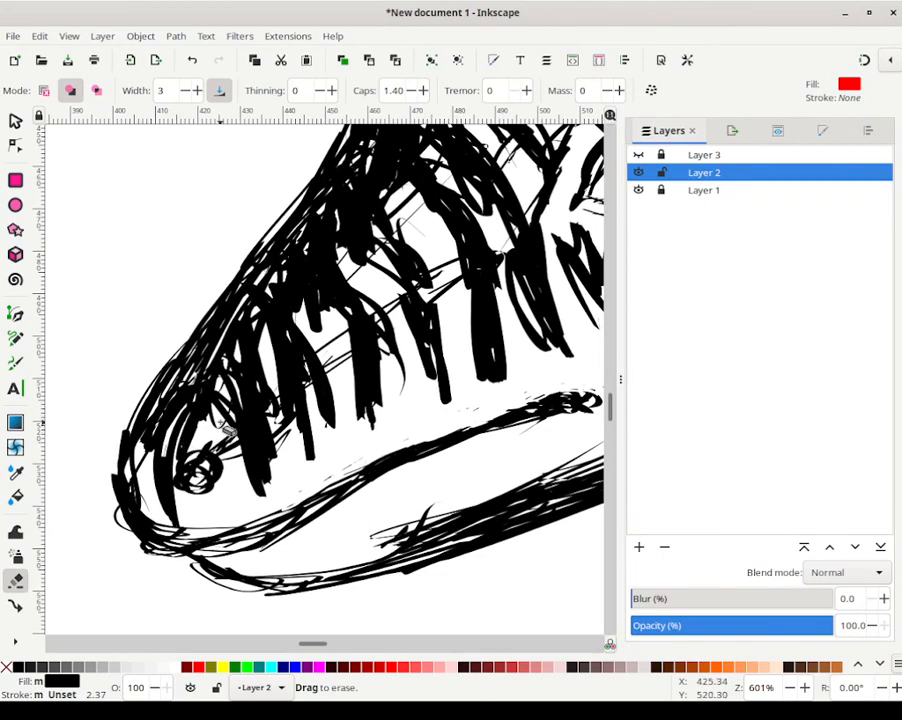
# Step: Switch back to the Calligraphy pen and set its width to 0.736 px for fine detail strokes
pyautogui.moveTo(224, 422); pyautogui.dragTo(211, 354)
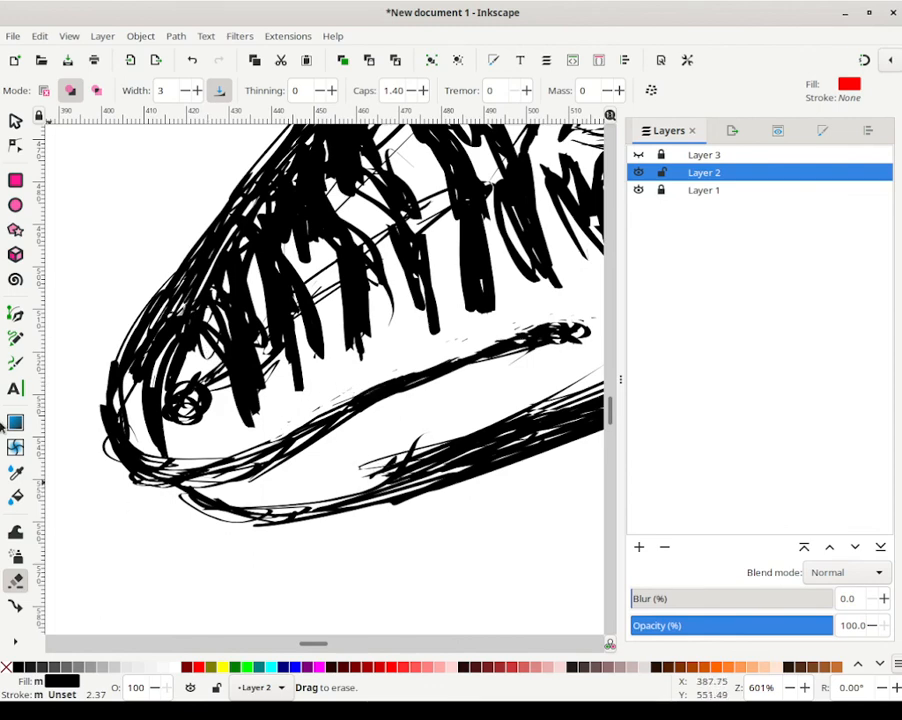
pyautogui.click(10, 367)
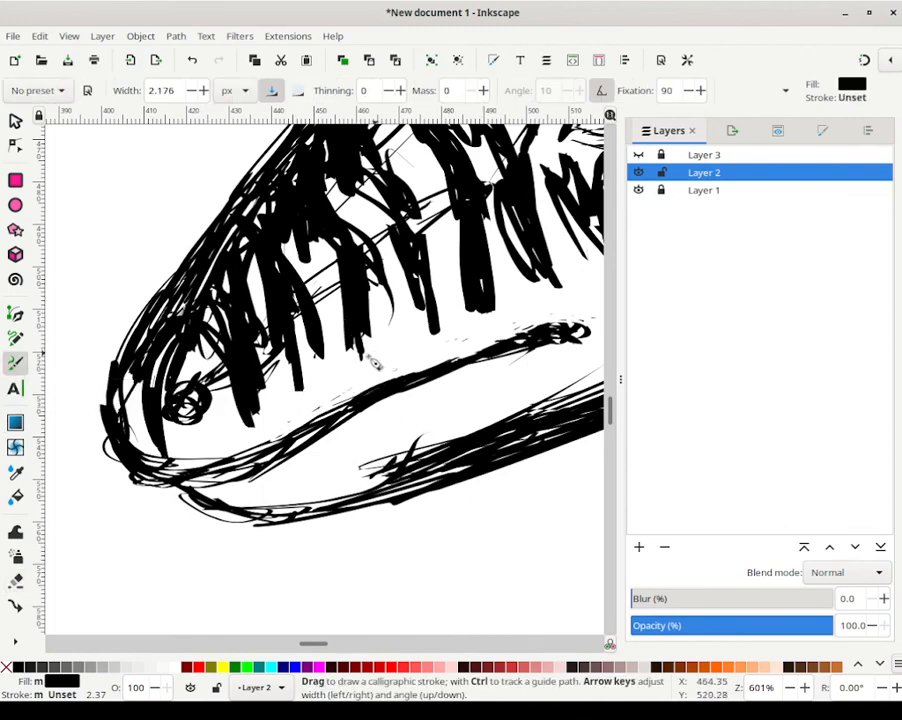
pyautogui.click(187, 97)
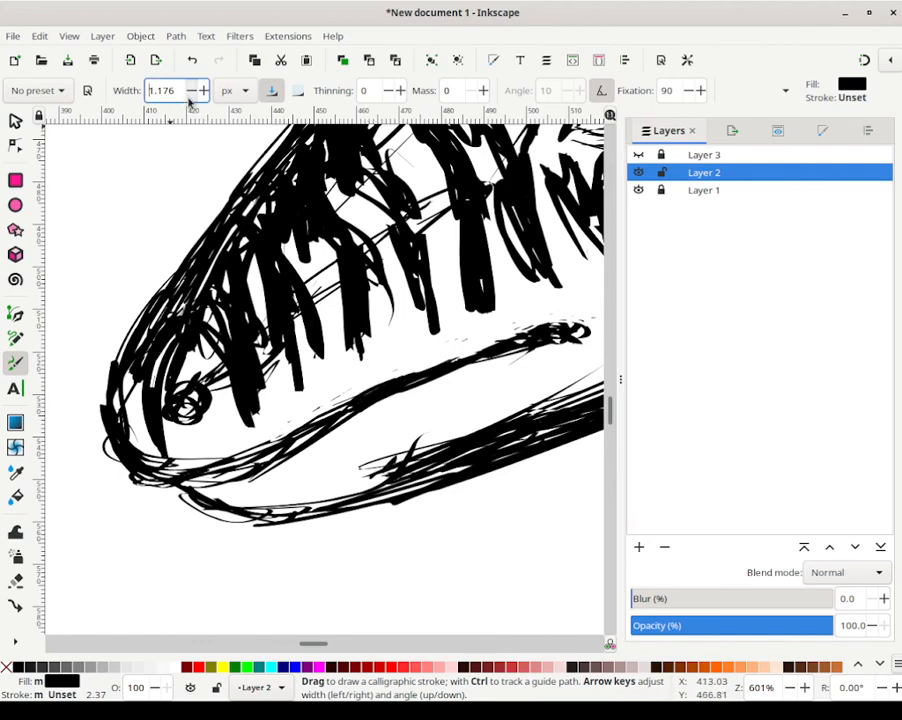
pyautogui.moveTo(403, 398)
pyautogui.mouseDown()
pyautogui.moveTo(394, 405)
pyautogui.moveTo(404, 410)
pyautogui.mouseUp()
pyautogui.hotkey('ctrl', 'z')
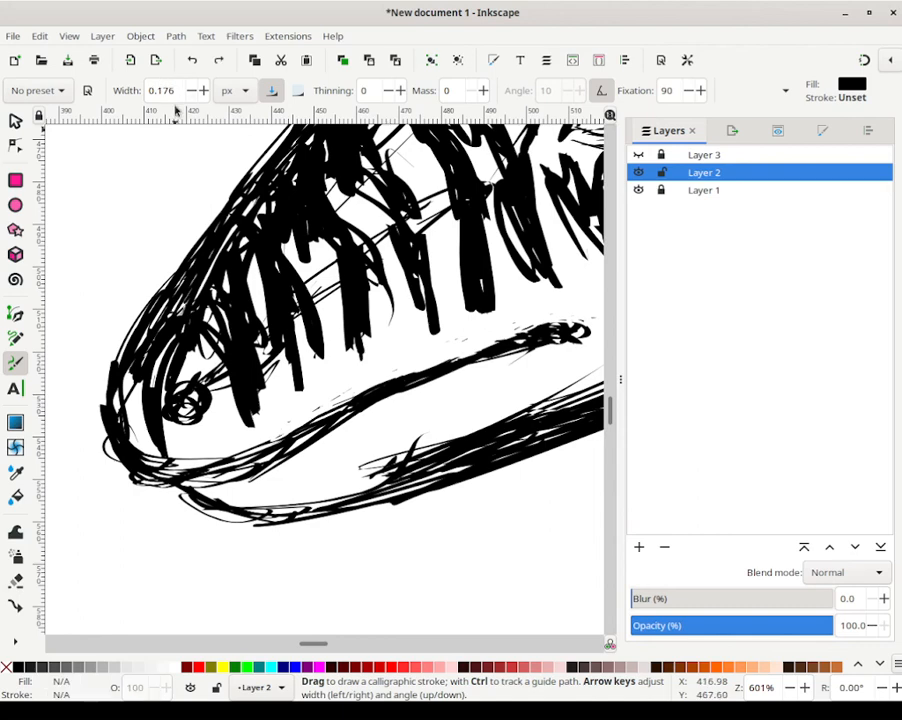
pyautogui.click(160, 91)
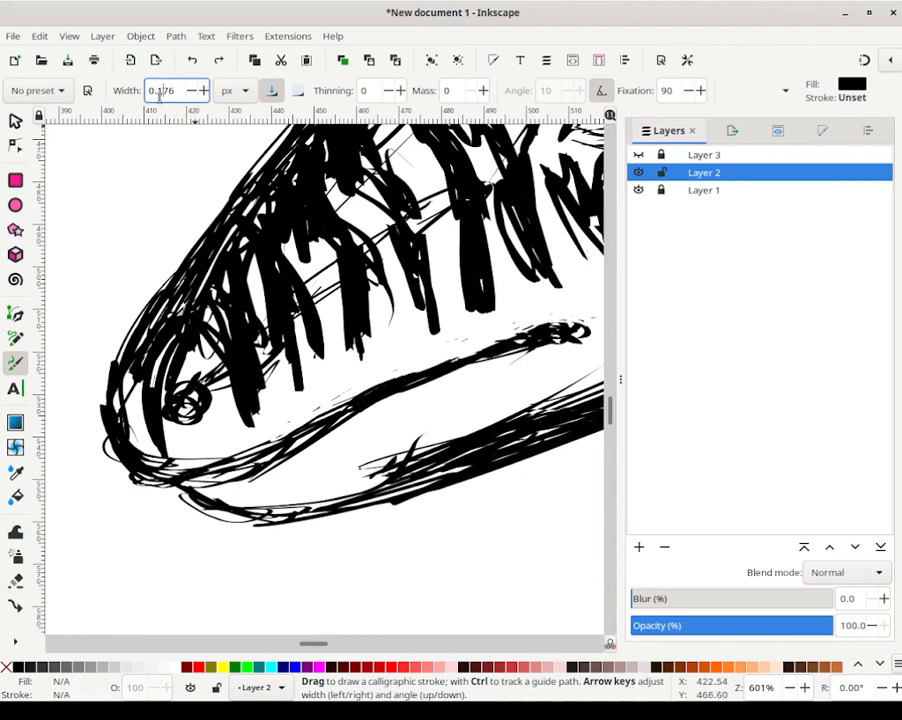
pyautogui.hotkey('ctrl', 'z')
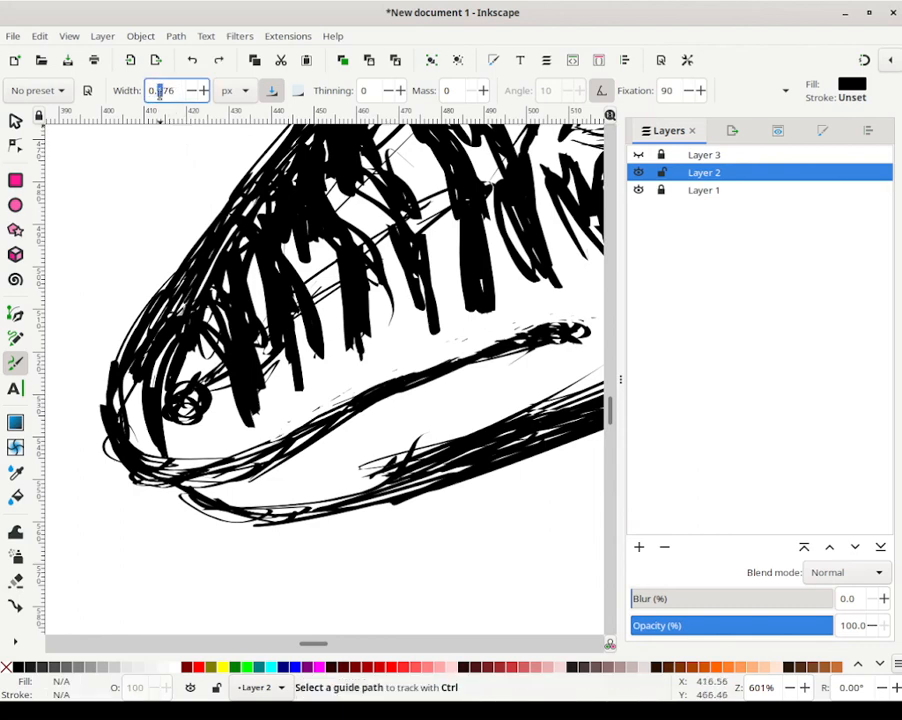
pyautogui.write('2')
pyautogui.moveTo(392, 404); pyautogui.dragTo(395, 410)
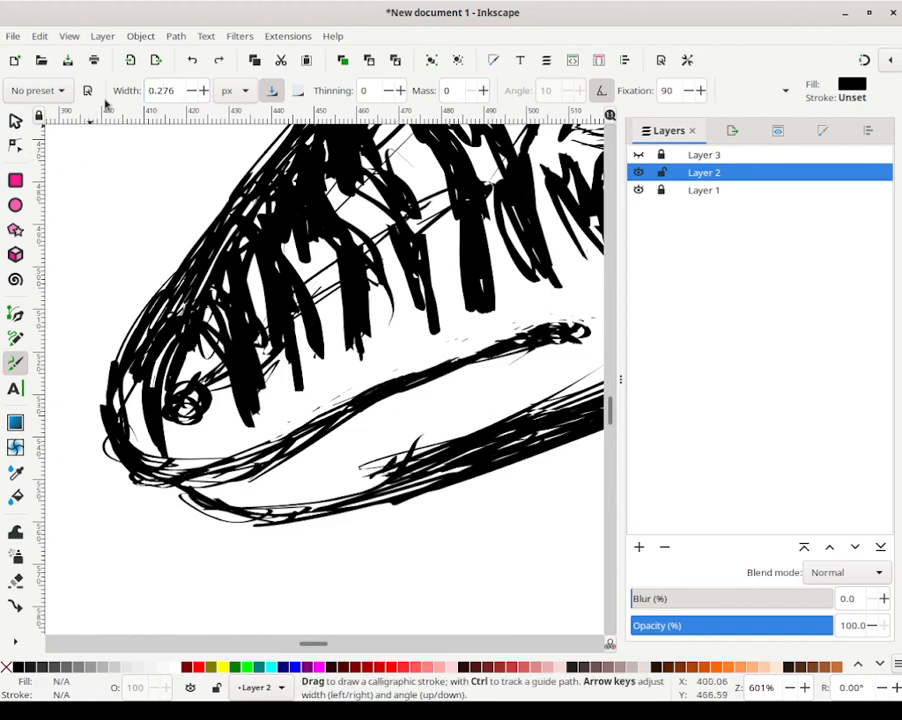
pyautogui.click(161, 91)
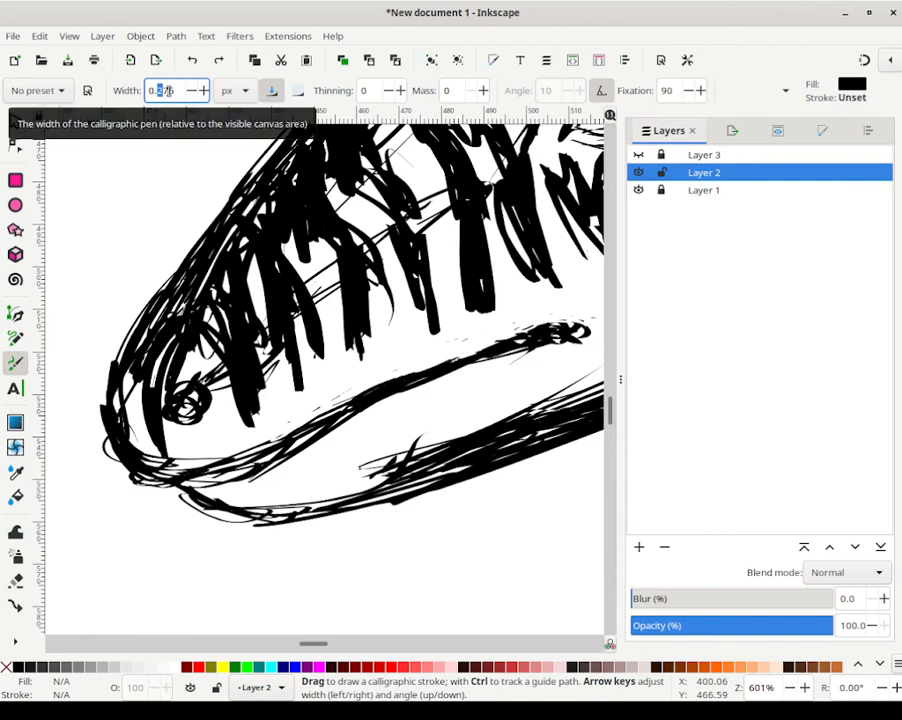
pyautogui.press('BackSpace')
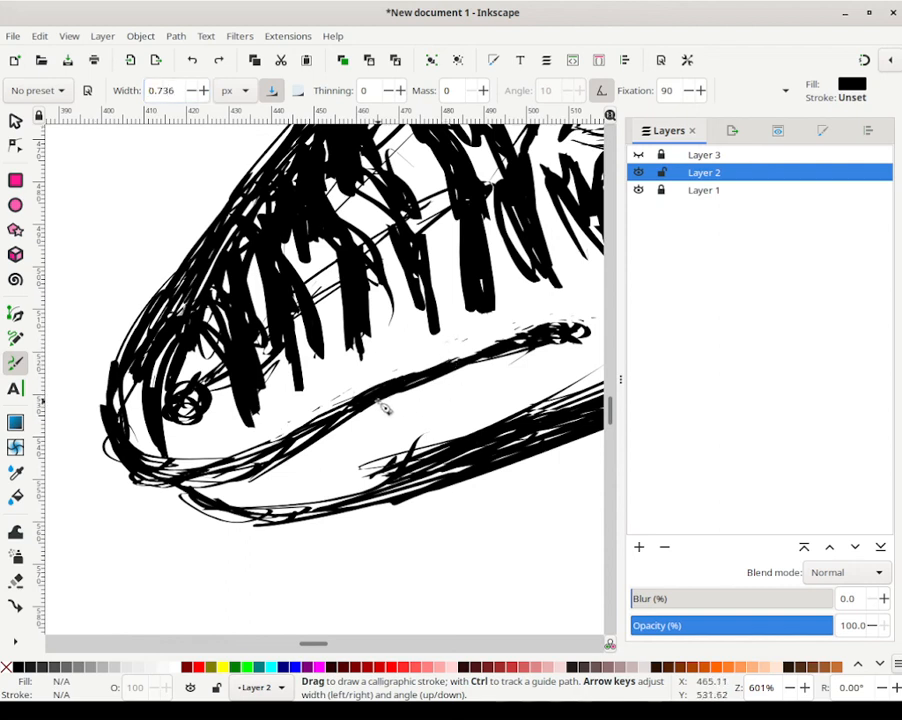
# Step: Draw a row of small pointed teeth hanging from the middle of the creature's mouth line
pyautogui.moveTo(384, 408); pyautogui.dragTo(383, 410)
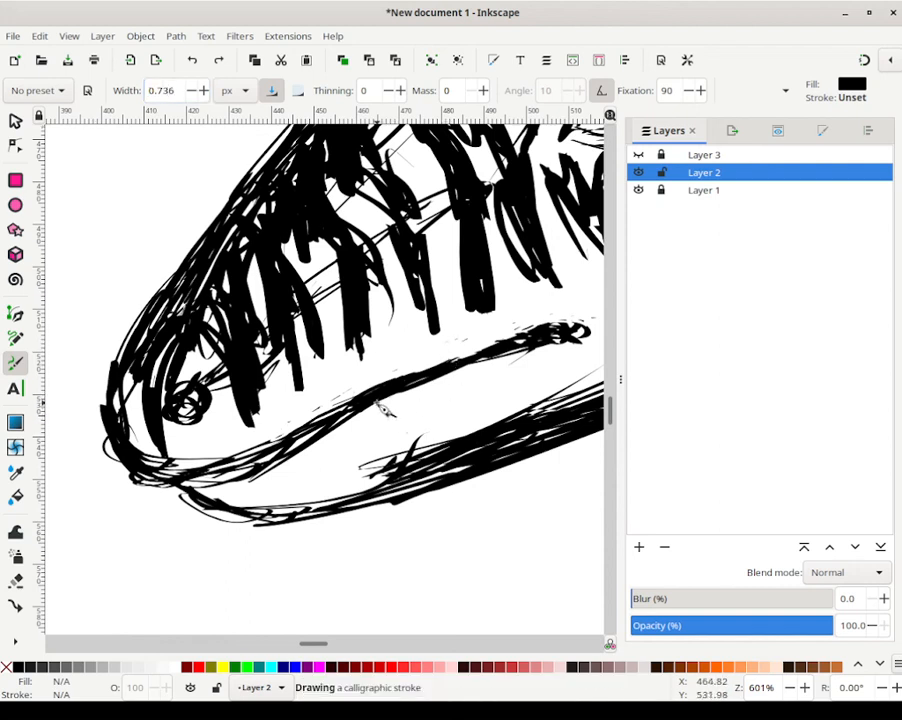
pyautogui.moveTo(401, 421); pyautogui.dragTo(394, 411)
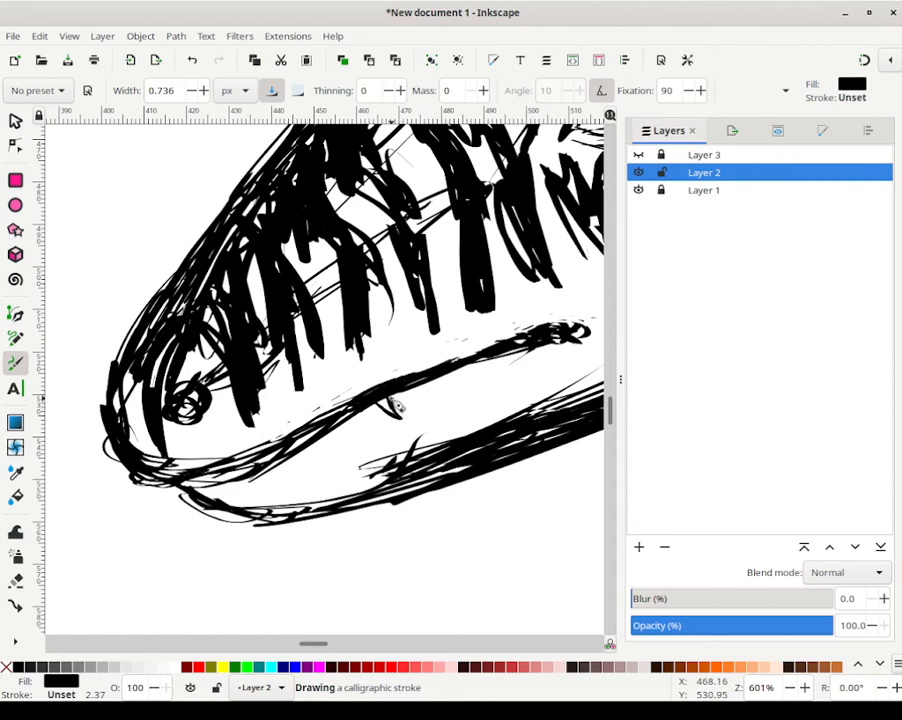
pyautogui.moveTo(397, 400); pyautogui.dragTo(404, 405)
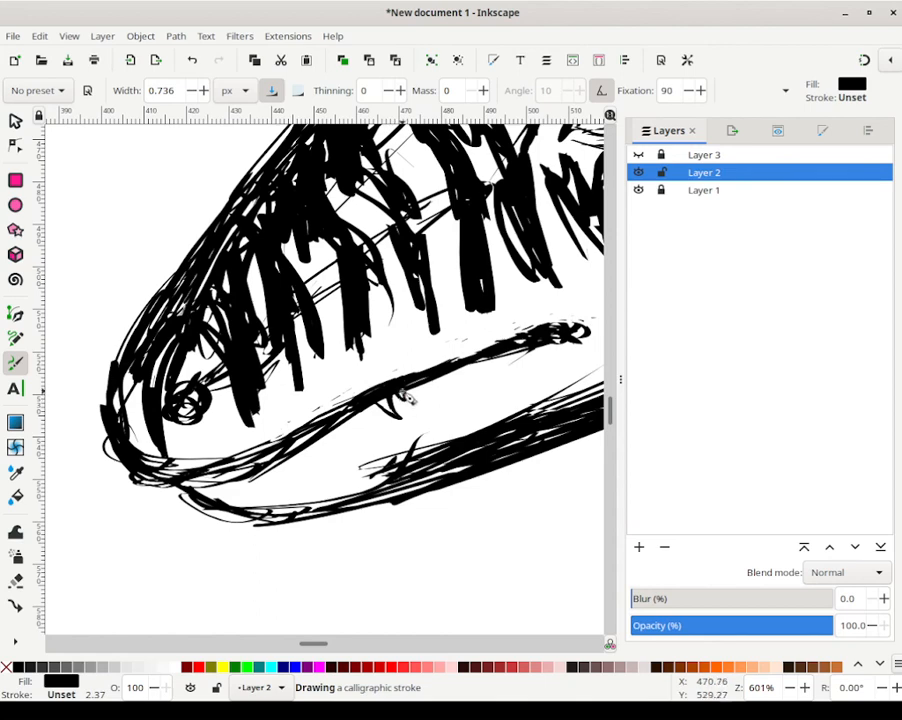
pyautogui.moveTo(411, 400); pyautogui.dragTo(427, 401)
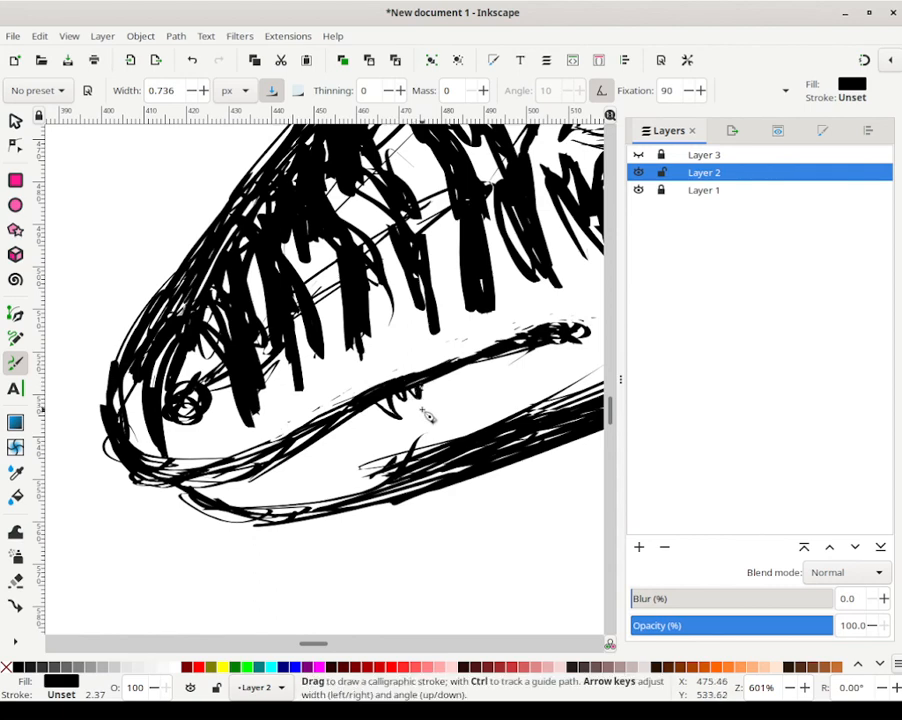
pyautogui.moveTo(369, 421); pyautogui.dragTo(378, 413)
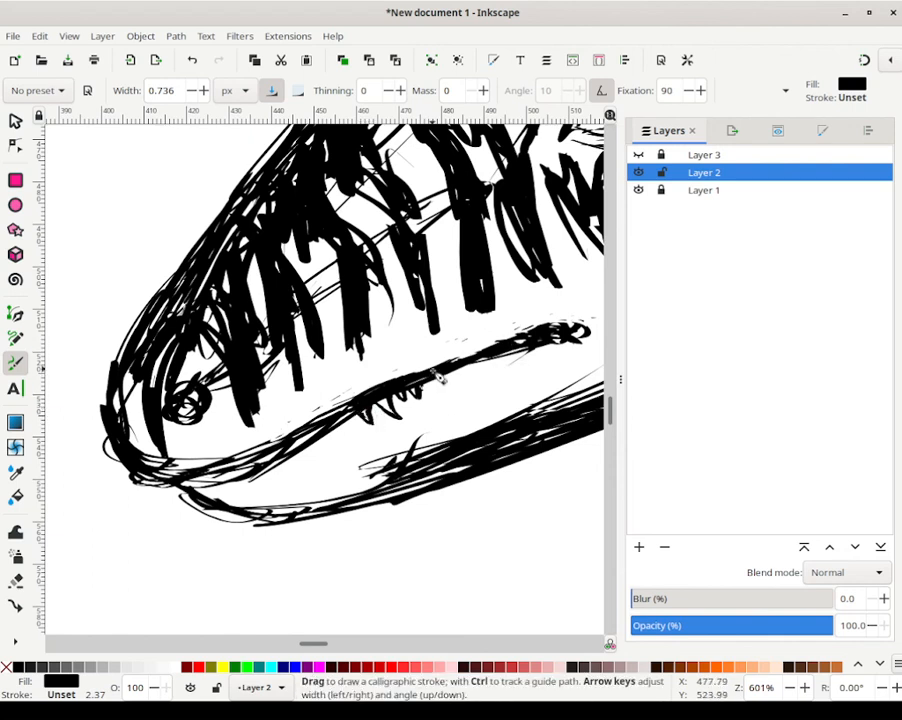
pyautogui.moveTo(438, 384)
pyautogui.mouseDown()
pyautogui.moveTo(442, 395)
pyautogui.moveTo(423, 394)
pyautogui.moveTo(425, 405)
pyautogui.moveTo(431, 385)
pyautogui.moveTo(433, 394)
pyautogui.mouseUp()
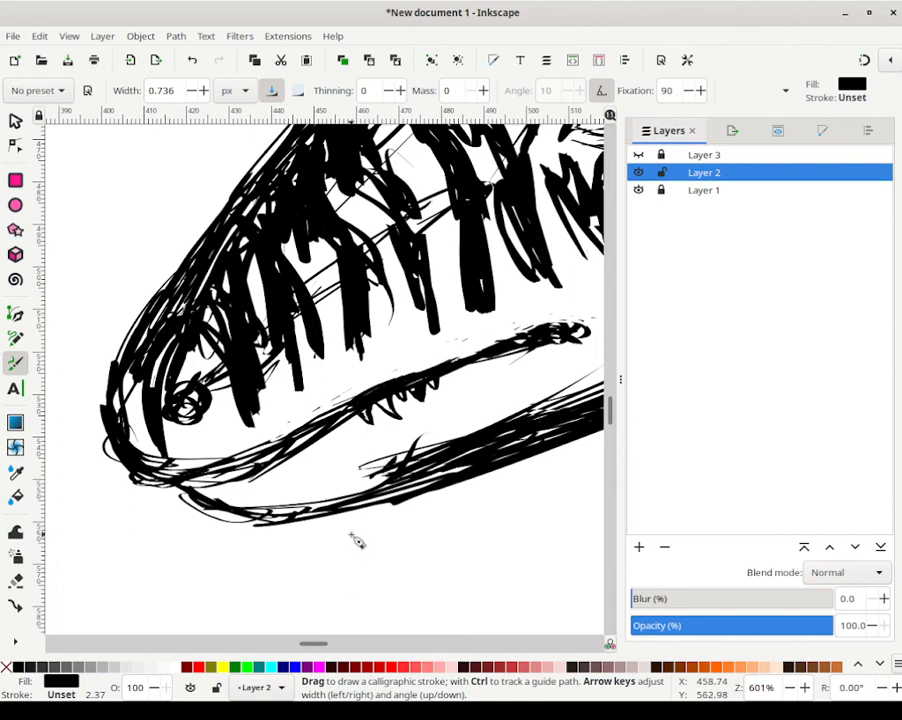
# Step: Erase the loose strokes beneath the front part of the mouth line, with the Eraser width raised to 5
pyautogui.moveTo(290, 426); pyautogui.dragTo(415, 430)
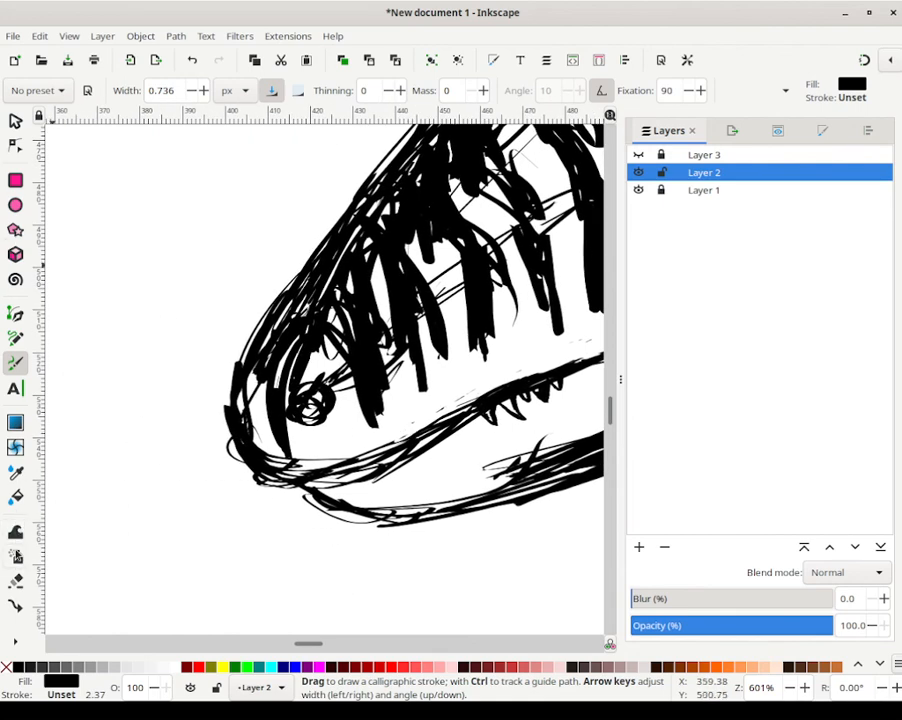
pyautogui.click(16, 579)
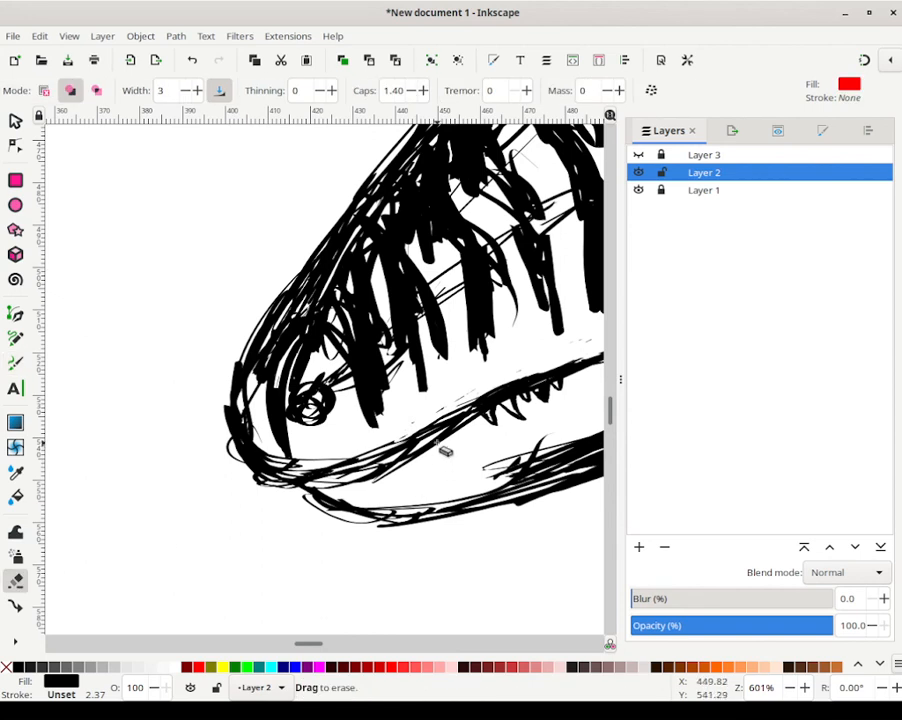
pyautogui.moveTo(453, 439)
pyautogui.mouseDown()
pyautogui.moveTo(377, 489)
pyautogui.moveTo(367, 491)
pyautogui.moveTo(391, 480)
pyautogui.moveTo(356, 479)
pyautogui.moveTo(388, 476)
pyautogui.moveTo(409, 465)
pyautogui.moveTo(361, 478)
pyautogui.moveTo(413, 462)
pyautogui.moveTo(479, 422)
pyautogui.moveTo(389, 467)
pyautogui.moveTo(412, 466)
pyautogui.moveTo(449, 437)
pyautogui.moveTo(395, 471)
pyautogui.moveTo(341, 484)
pyautogui.moveTo(389, 482)
pyautogui.moveTo(363, 472)
pyautogui.moveTo(383, 472)
pyautogui.moveTo(378, 479)
pyautogui.moveTo(408, 465)
pyautogui.mouseUp()
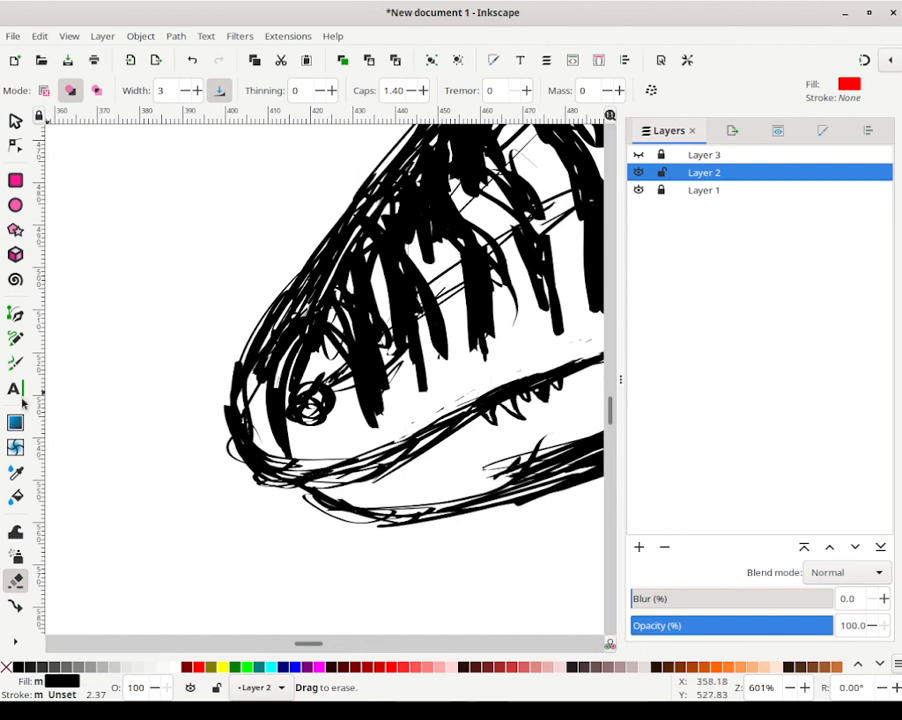
pyautogui.click(15, 119)
pyautogui.hotkey('ctrl', 'a')
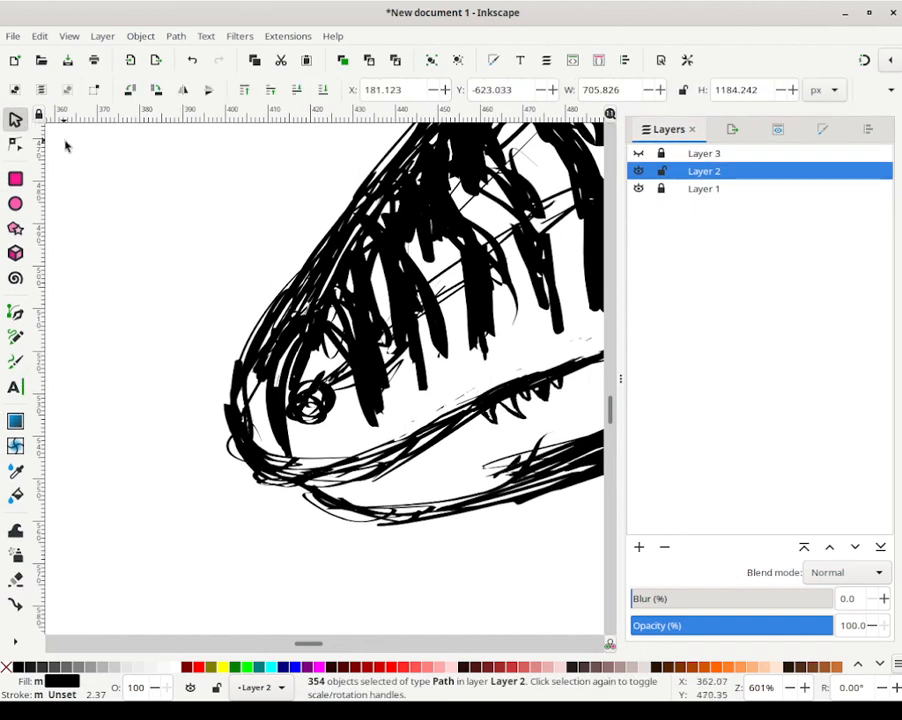
pyautogui.click(15, 580)
pyautogui.click(196, 91)
pyautogui.moveTo(418, 460)
pyautogui.mouseDown()
pyautogui.moveTo(410, 476)
pyautogui.moveTo(392, 480)
pyautogui.moveTo(366, 403)
pyautogui.moveTo(340, 370)
pyautogui.mouseUp()
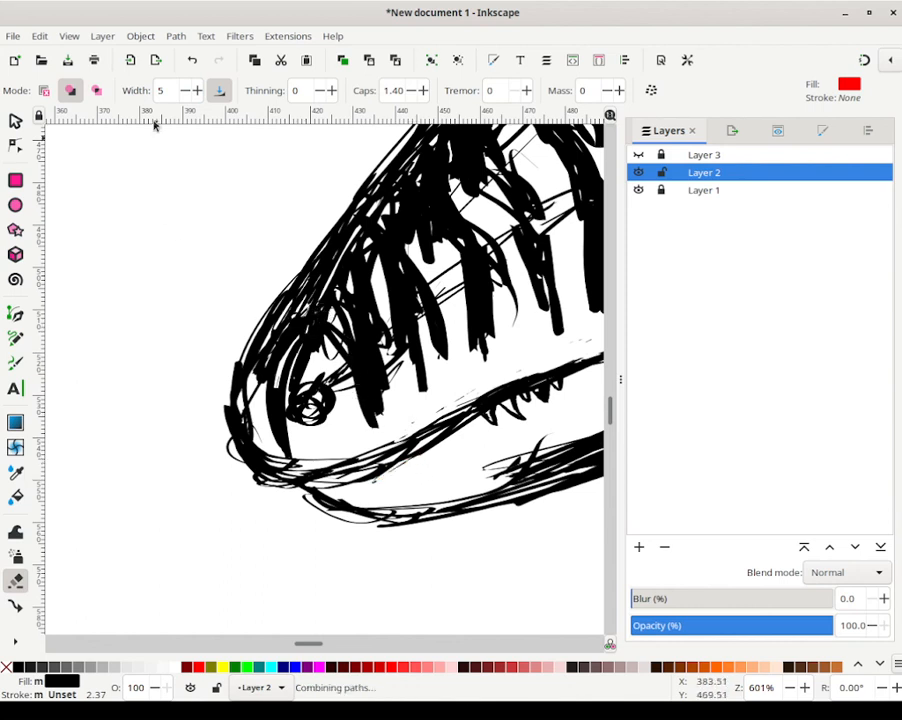
# Step: Raise the Eraser width to 9 and thin the underside of the mouth line toward the snout
pyautogui.click(197, 91)
pyautogui.click(197, 91)
pyautogui.click(197, 91)
pyautogui.click(197, 91)
pyautogui.moveTo(420, 464)
pyautogui.mouseDown()
pyautogui.moveTo(370, 487)
pyautogui.moveTo(332, 487)
pyautogui.moveTo(350, 496)
pyautogui.moveTo(329, 497)
pyautogui.moveTo(424, 460)
pyautogui.moveTo(347, 481)
pyautogui.moveTo(431, 457)
pyautogui.moveTo(418, 463)
pyautogui.moveTo(479, 425)
pyautogui.moveTo(387, 461)
pyautogui.moveTo(418, 462)
pyautogui.moveTo(434, 439)
pyautogui.moveTo(355, 476)
pyautogui.moveTo(319, 481)
pyautogui.moveTo(350, 488)
pyautogui.mouseUp()
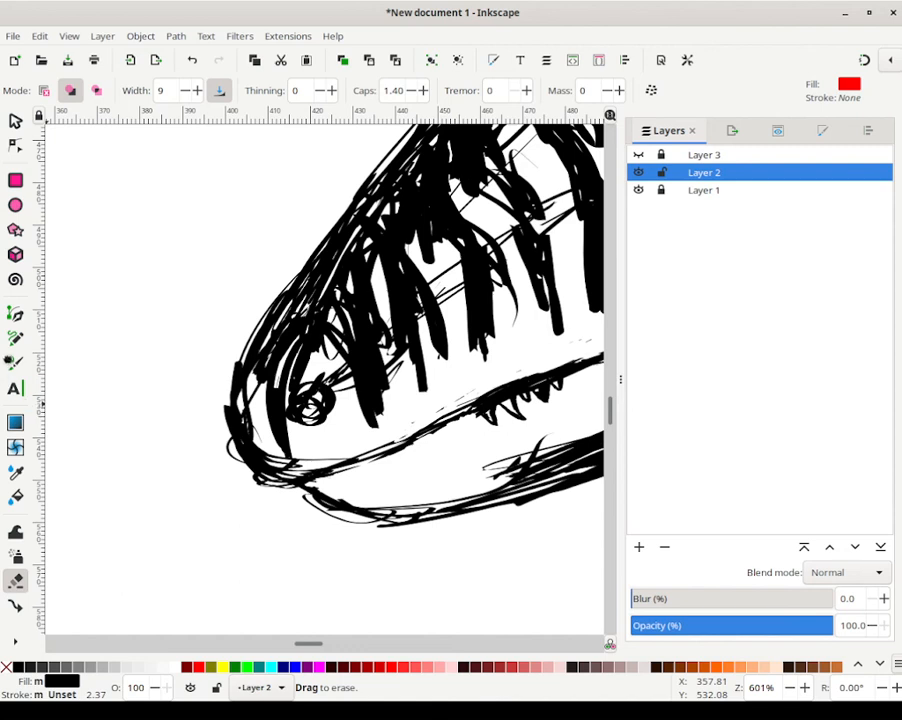
# Step: Darken the snout tip's outline with the Calligraphy pen and draw pointed teeth under the front of the upper jaw
pyautogui.click(15, 366)
pyautogui.moveTo(466, 420)
pyautogui.mouseDown()
pyautogui.moveTo(419, 444)
pyautogui.moveTo(485, 420)
pyautogui.moveTo(341, 481)
pyautogui.moveTo(365, 473)
pyautogui.moveTo(278, 487)
pyautogui.moveTo(295, 491)
pyautogui.moveTo(256, 474)
pyautogui.moveTo(280, 491)
pyautogui.moveTo(232, 443)
pyautogui.moveTo(241, 462)
pyautogui.moveTo(236, 397)
pyautogui.moveTo(244, 466)
pyautogui.moveTo(234, 446)
pyautogui.moveTo(262, 481)
pyautogui.moveTo(254, 471)
pyautogui.moveTo(293, 493)
pyautogui.moveTo(270, 487)
pyautogui.moveTo(334, 477)
pyautogui.moveTo(309, 485)
pyautogui.moveTo(330, 487)
pyautogui.moveTo(358, 471)
pyautogui.moveTo(326, 488)
pyautogui.mouseUp()
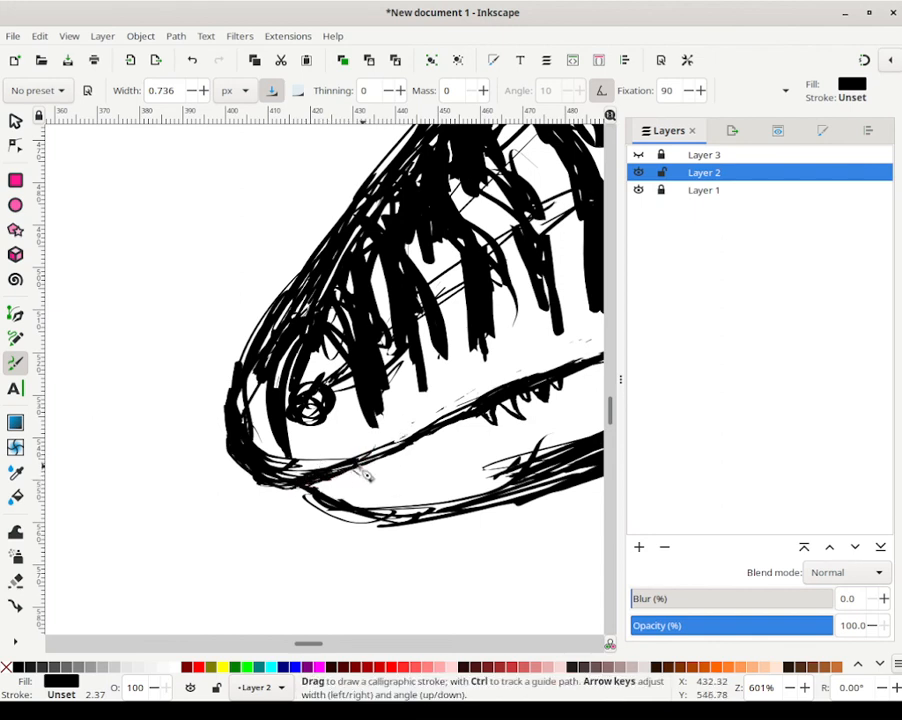
pyautogui.moveTo(376, 476); pyautogui.dragTo(372, 485)
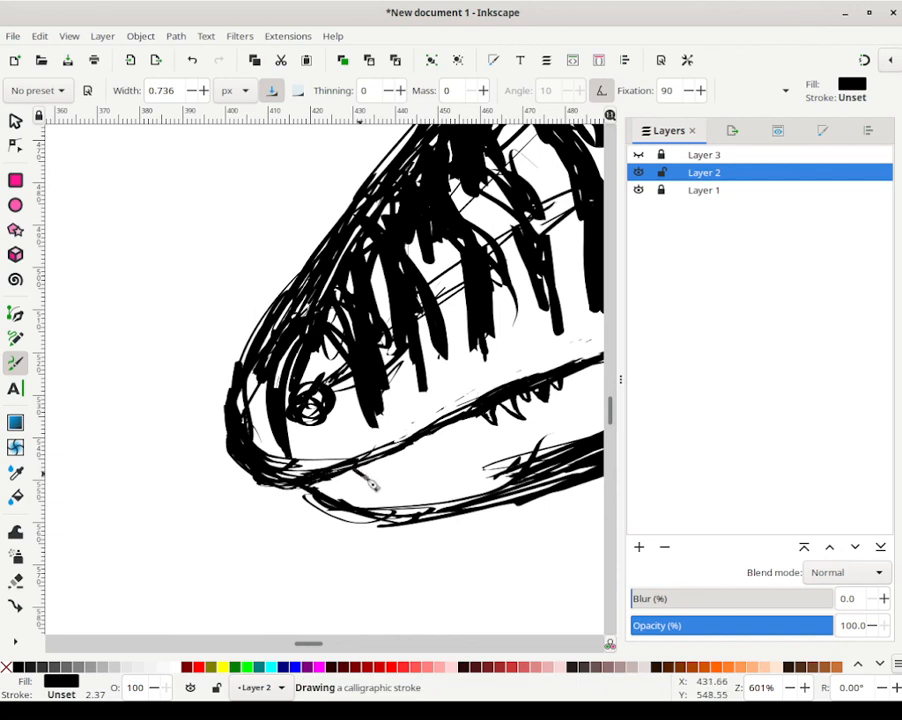
pyautogui.moveTo(389, 491)
pyautogui.mouseDown()
pyautogui.moveTo(367, 459)
pyautogui.moveTo(377, 465)
pyautogui.moveTo(364, 472)
pyautogui.moveTo(383, 475)
pyautogui.moveTo(373, 461)
pyautogui.moveTo(340, 478)
pyautogui.mouseUp()
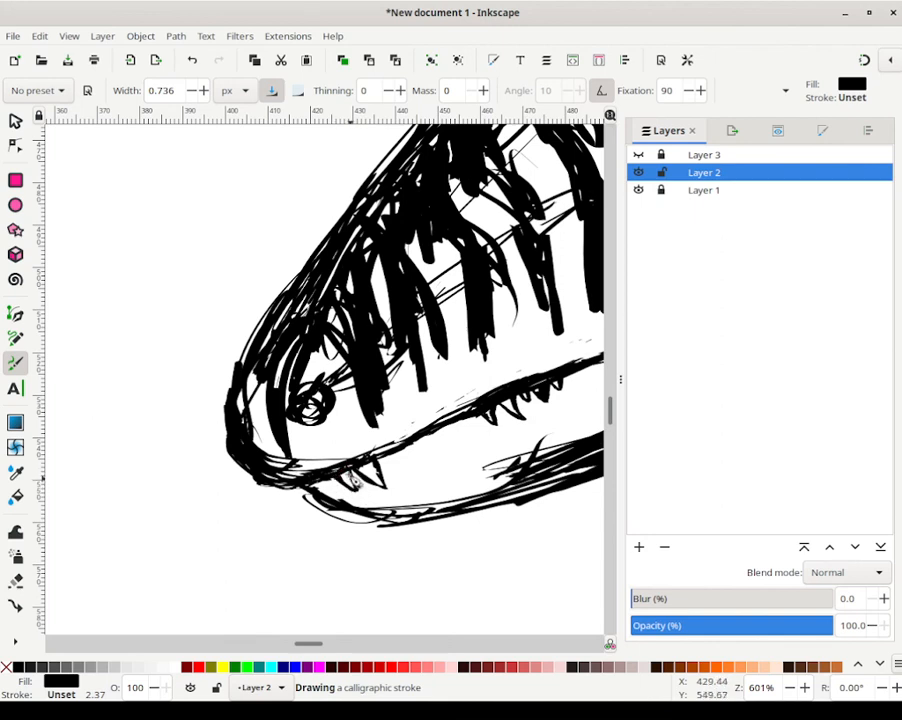
pyautogui.moveTo(355, 481)
pyautogui.mouseDown()
pyautogui.moveTo(327, 478)
pyautogui.moveTo(323, 498)
pyautogui.moveTo(329, 485)
pyautogui.moveTo(292, 497)
pyautogui.moveTo(366, 471)
pyautogui.moveTo(387, 476)
pyautogui.moveTo(385, 495)
pyautogui.moveTo(378, 477)
pyautogui.mouseUp()
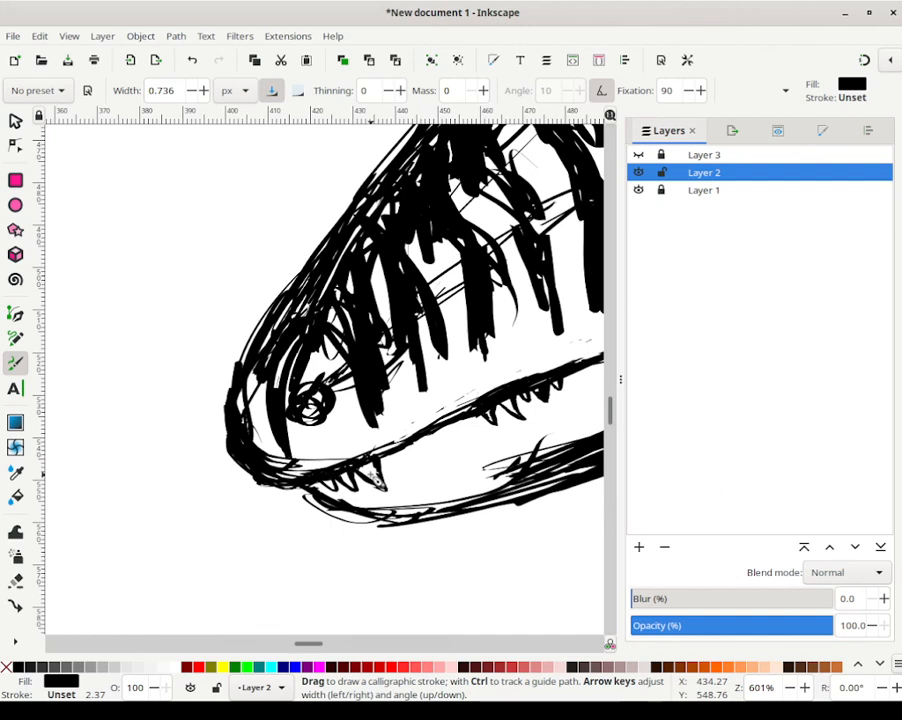
pyautogui.moveTo(376, 470); pyautogui.dragTo(384, 495)
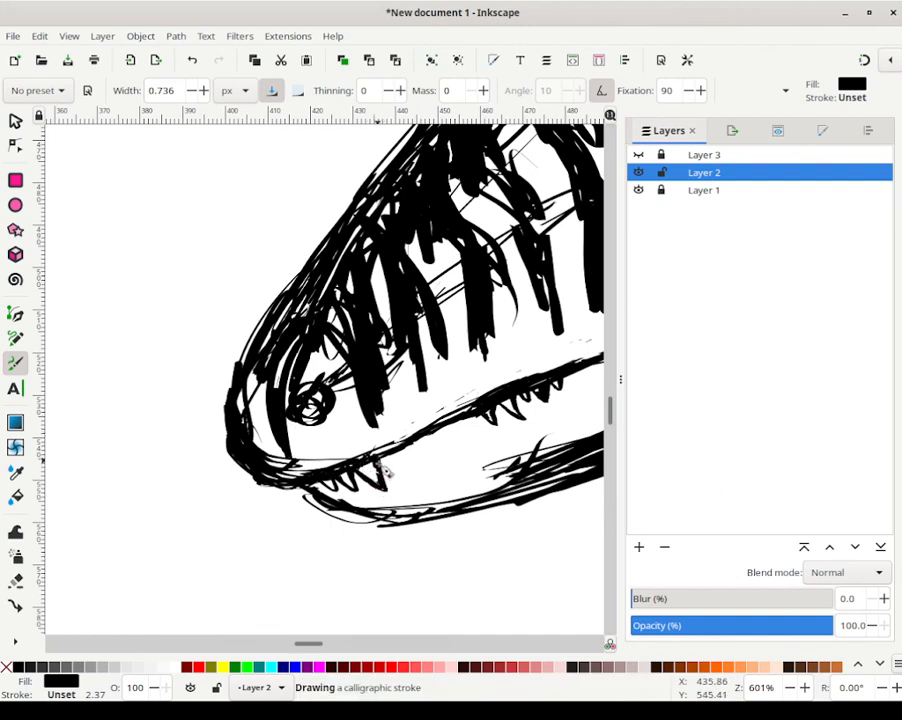
pyautogui.moveTo(384, 470); pyautogui.dragTo(388, 466)
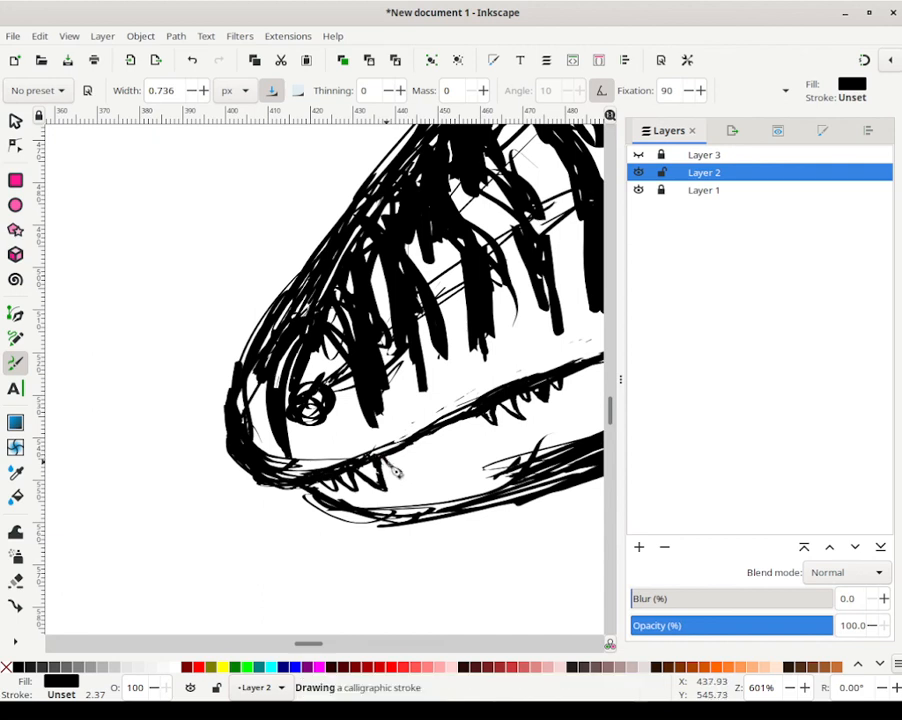
# Step: Continue the row of pointed teeth along the upper jaw back toward the middle group of teeth
pyautogui.moveTo(413, 481); pyautogui.dragTo(412, 459)
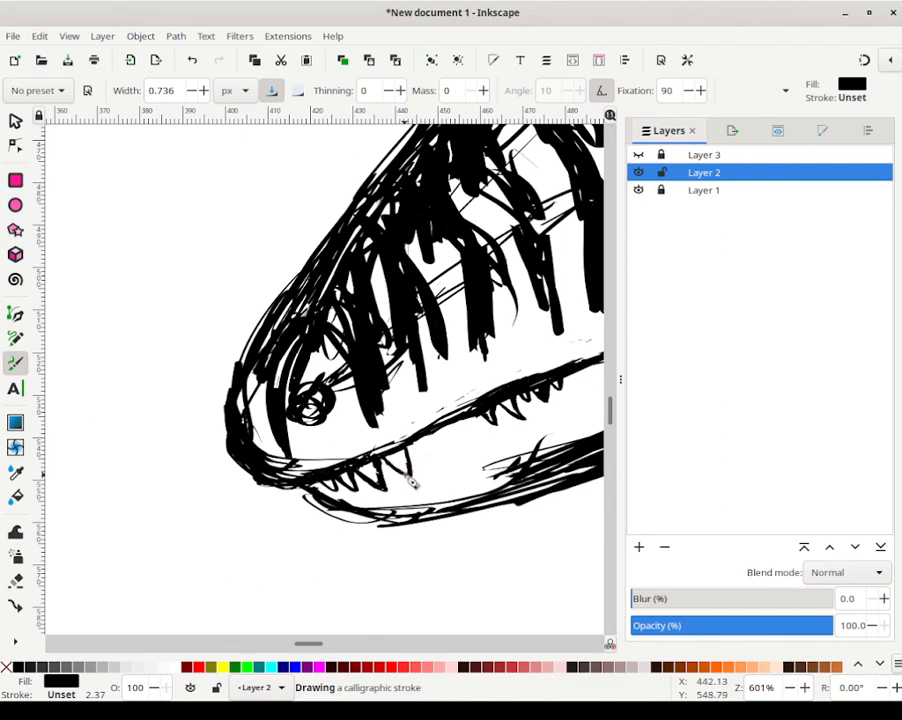
pyautogui.moveTo(414, 483)
pyautogui.mouseDown()
pyautogui.moveTo(384, 464)
pyautogui.moveTo(394, 488)
pyautogui.moveTo(382, 485)
pyautogui.moveTo(427, 451)
pyautogui.moveTo(437, 462)
pyautogui.moveTo(435, 446)
pyautogui.moveTo(427, 456)
pyautogui.moveTo(440, 466)
pyautogui.moveTo(438, 449)
pyautogui.mouseUp()
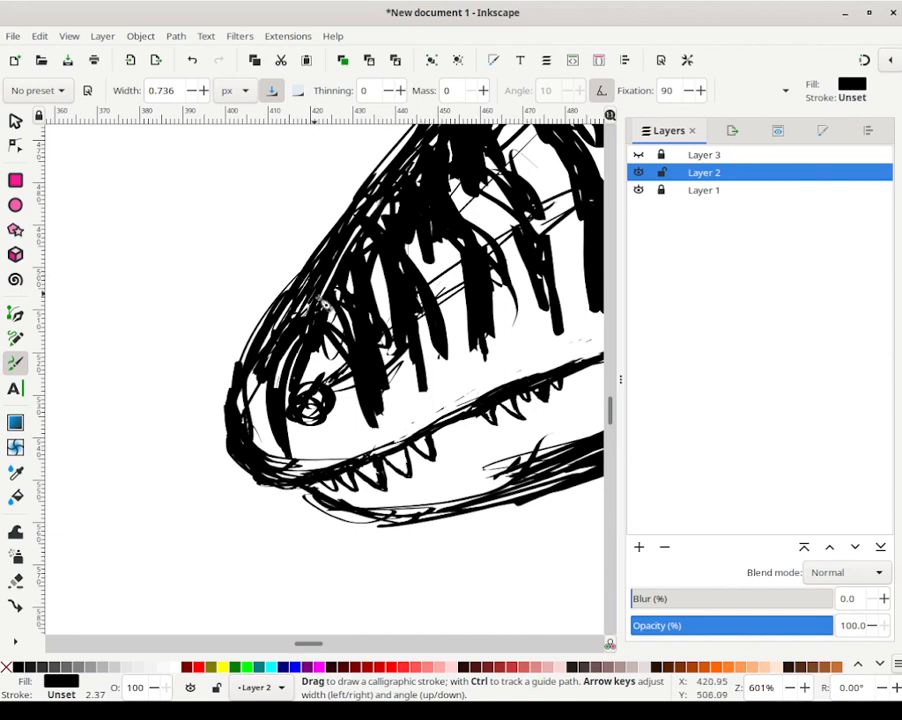
pyautogui.moveTo(443, 438); pyautogui.dragTo(438, 441)
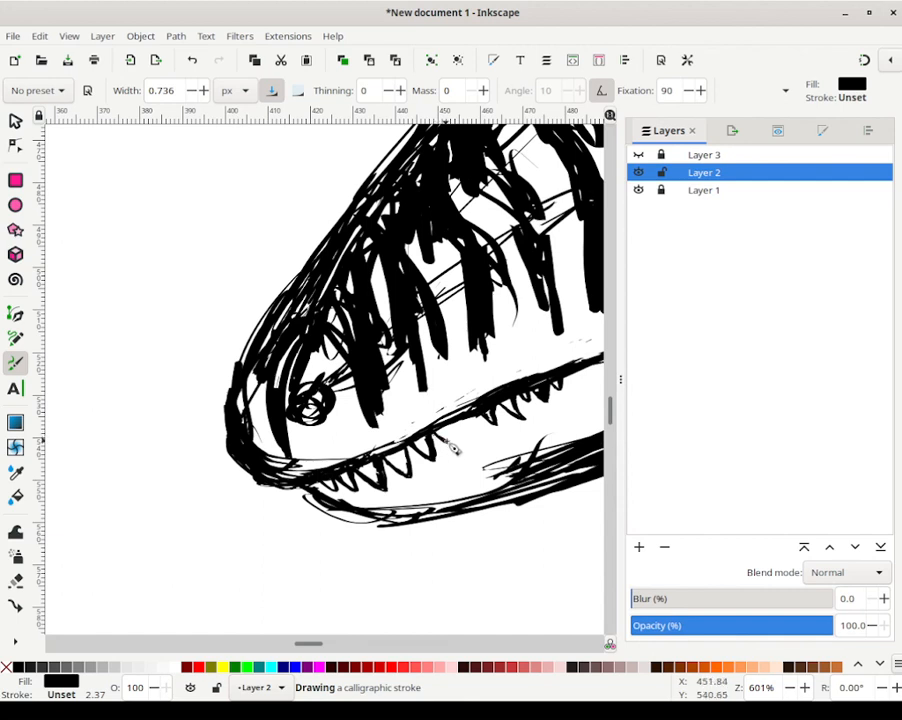
pyautogui.moveTo(451, 447); pyautogui.dragTo(452, 449)
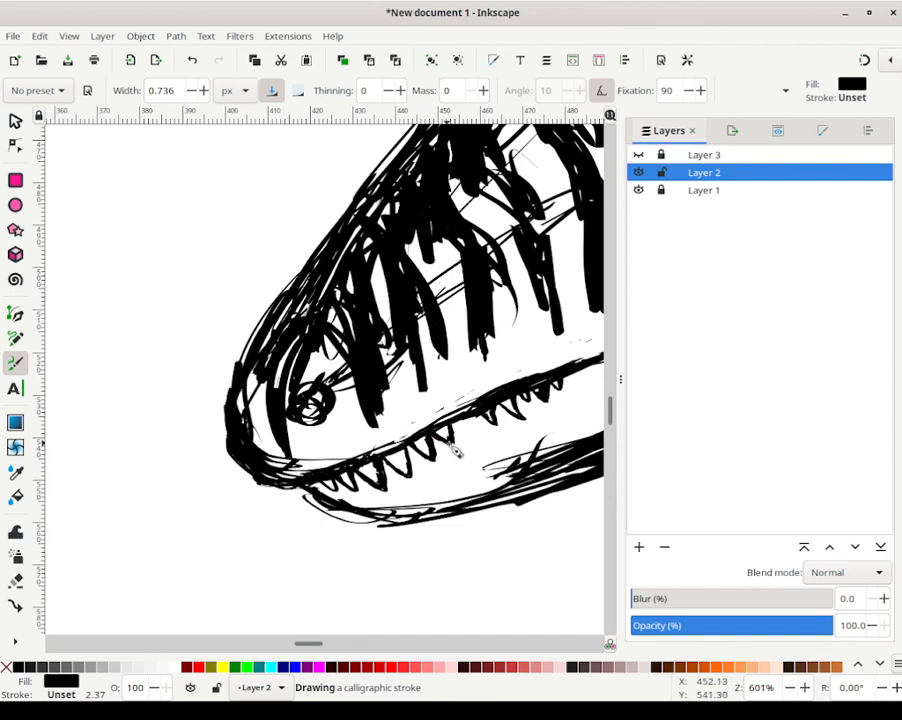
pyautogui.moveTo(451, 440)
pyautogui.mouseDown()
pyautogui.moveTo(449, 425)
pyautogui.moveTo(459, 434)
pyautogui.mouseUp()
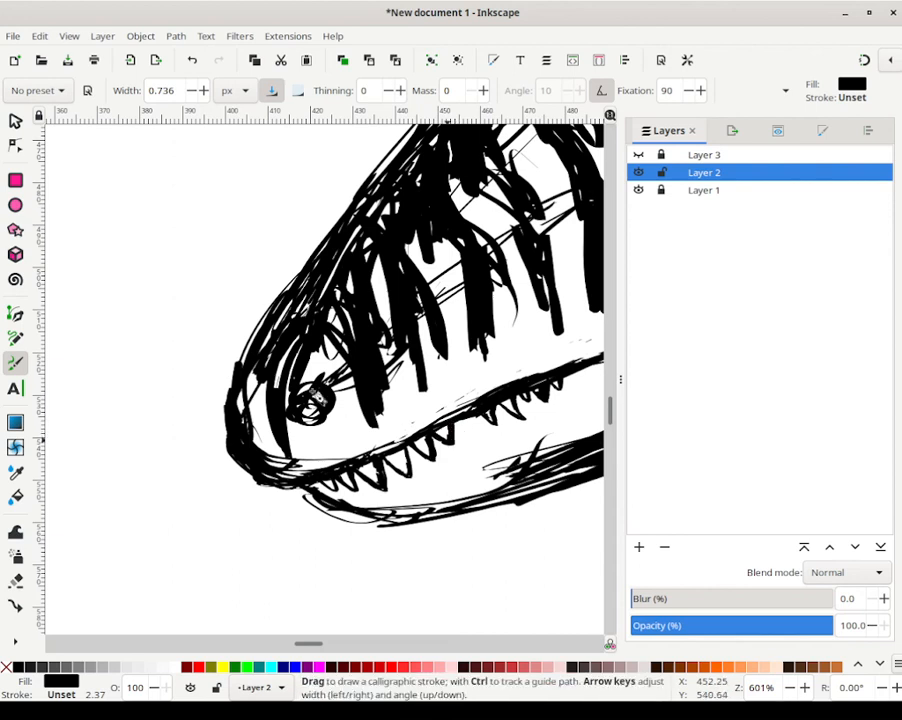
# Step: Thicken the outline around the snout tip and the front edge of the lower jaw
pyautogui.moveTo(288, 495)
pyautogui.mouseDown()
pyautogui.moveTo(251, 466)
pyautogui.moveTo(263, 478)
pyautogui.moveTo(232, 460)
pyautogui.moveTo(224, 467)
pyautogui.moveTo(230, 443)
pyautogui.moveTo(246, 472)
pyautogui.mouseUp()
pyautogui.moveTo(246, 472)
pyautogui.mouseDown()
pyautogui.moveTo(248, 483)
pyautogui.moveTo(312, 486)
pyautogui.moveTo(244, 479)
pyautogui.moveTo(228, 468)
pyautogui.mouseUp()
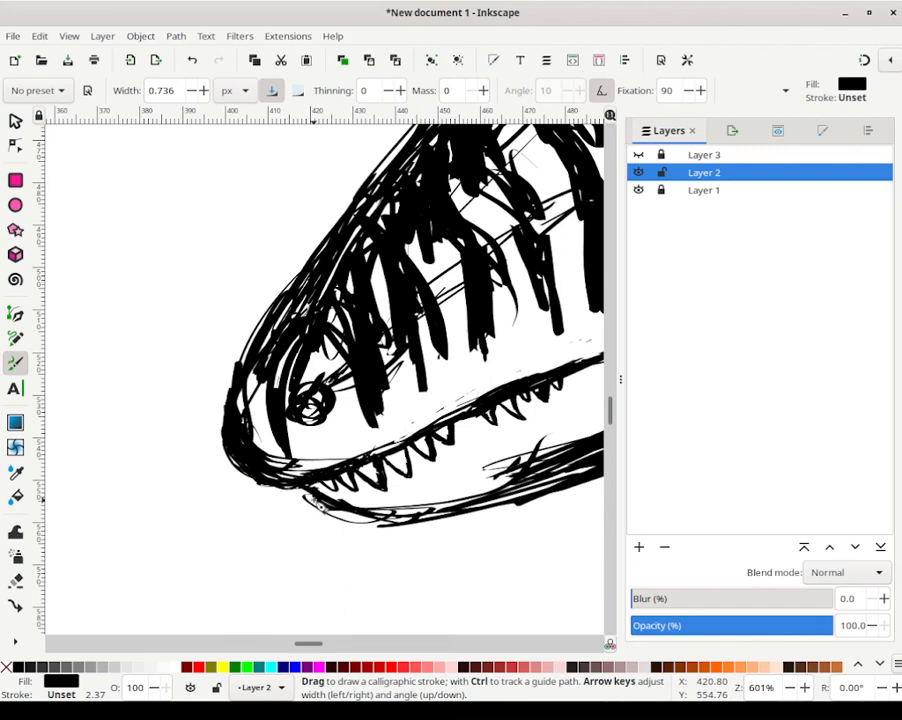
pyautogui.moveTo(314, 509)
pyautogui.mouseDown()
pyautogui.moveTo(379, 531)
pyautogui.moveTo(353, 527)
pyautogui.moveTo(406, 533)
pyautogui.moveTo(310, 502)
pyautogui.mouseUp()
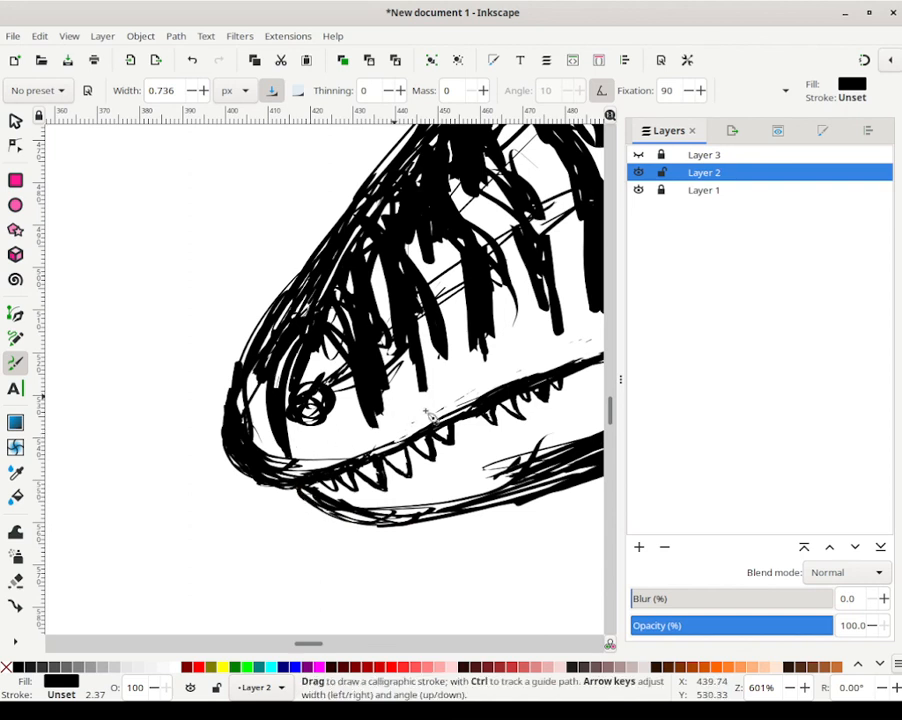
# Step: Reinforce the mouth line above the front teeth with short strokes
pyautogui.moveTo(449, 452); pyautogui.dragTo(453, 430)
pyautogui.moveTo(396, 441); pyautogui.dragTo(370, 450)
pyautogui.moveTo(396, 443); pyautogui.dragTo(371, 456)
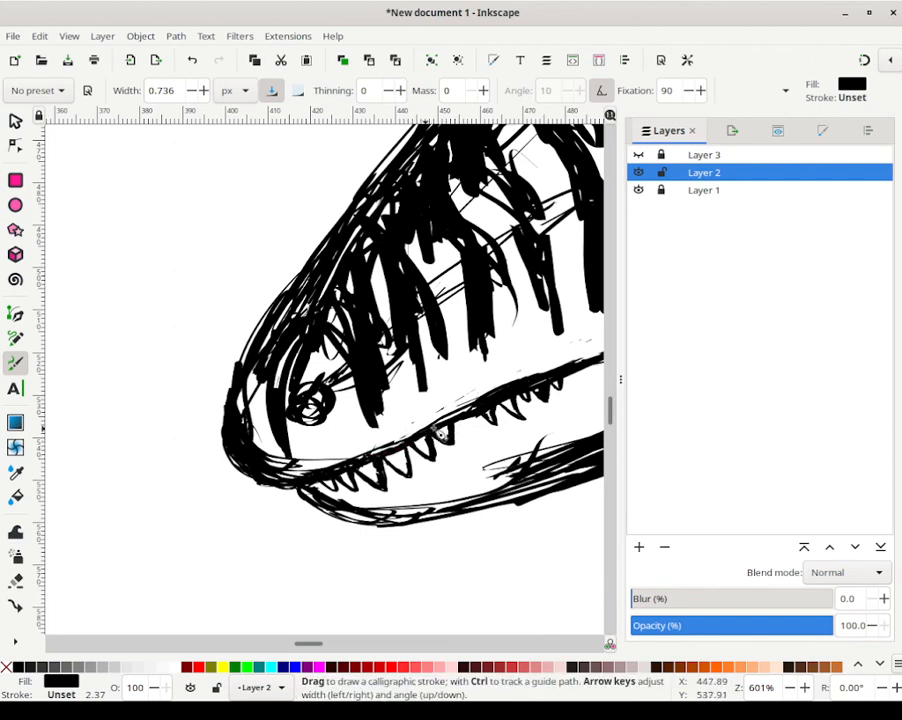
# Step: Extend the row of upper-jaw teeth toward the mouth corner with small pointed calligraphic strokes and clear the selection
pyautogui.moveTo(475, 421); pyautogui.dragTo(492, 420)
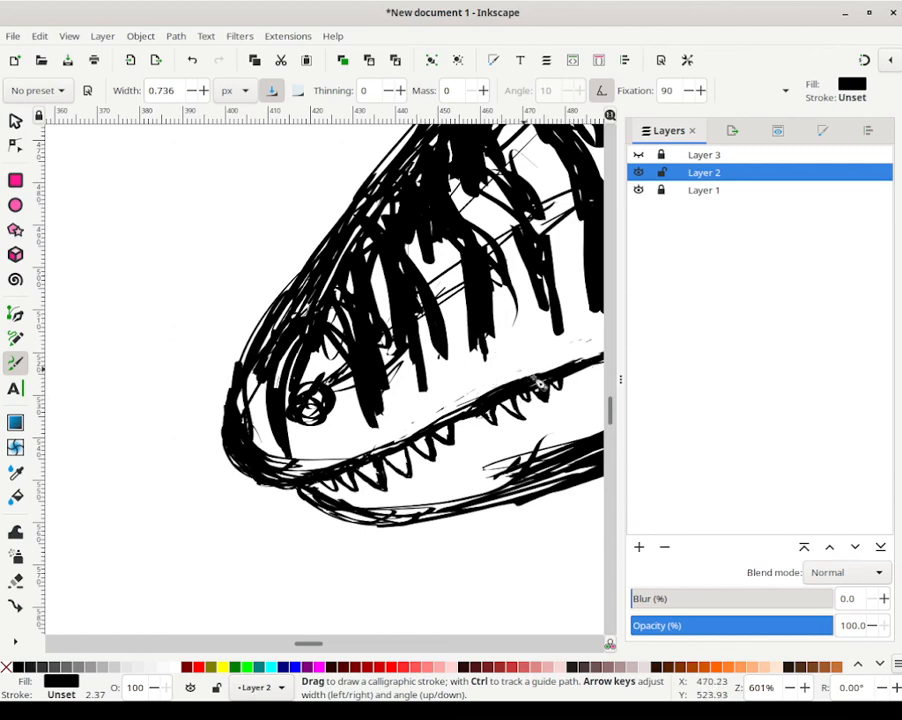
pyautogui.moveTo(485, 378); pyautogui.dragTo(335, 448)
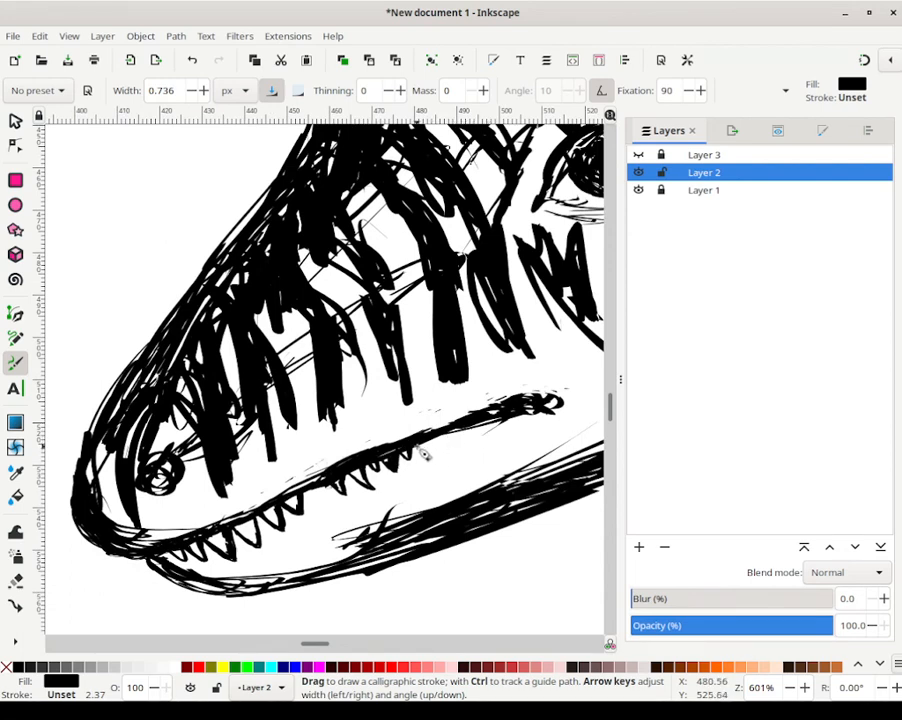
pyautogui.moveTo(422, 455); pyautogui.dragTo(425, 457)
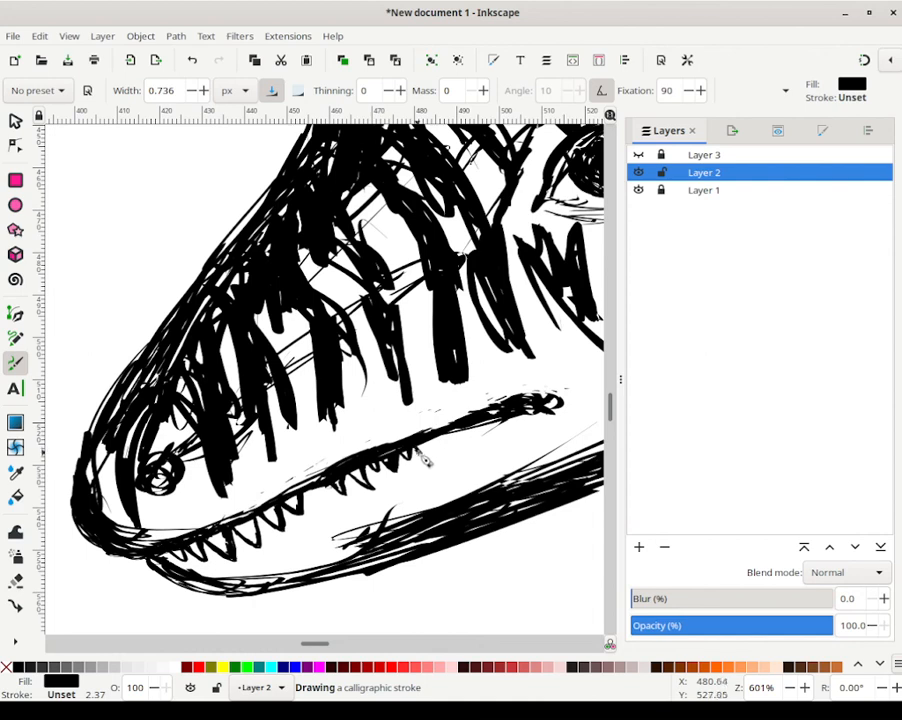
pyautogui.moveTo(430, 456); pyautogui.dragTo(433, 452)
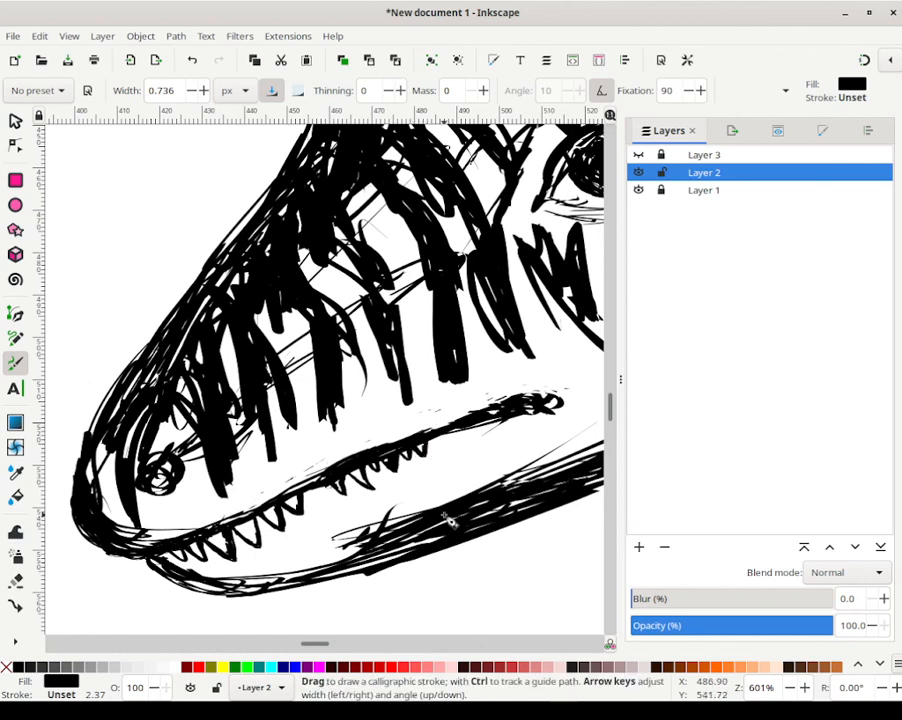
pyautogui.click(16, 119)
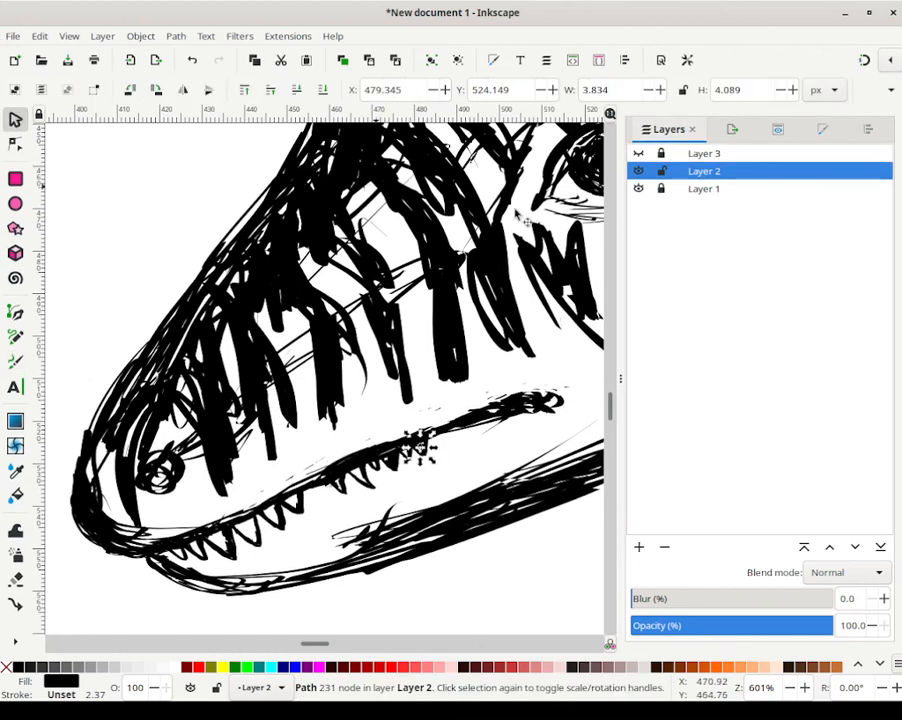
pyautogui.click(463, 600)
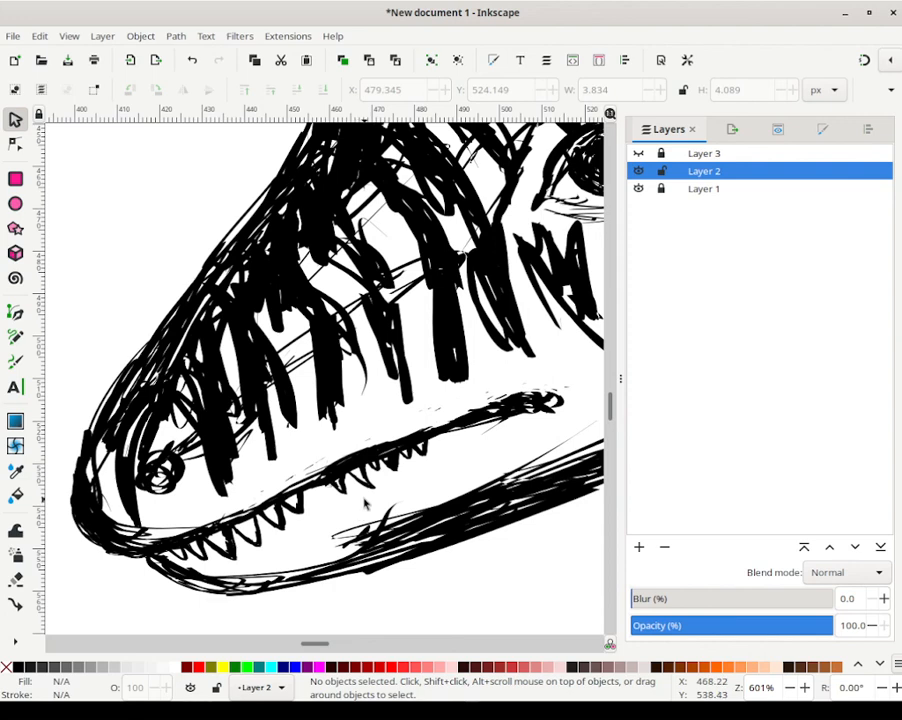
# Step: Shade the creature's shoulder area behind the head, above the front flipper, with calligraphic strokes
pyautogui.scroll(-5, 365, 505)
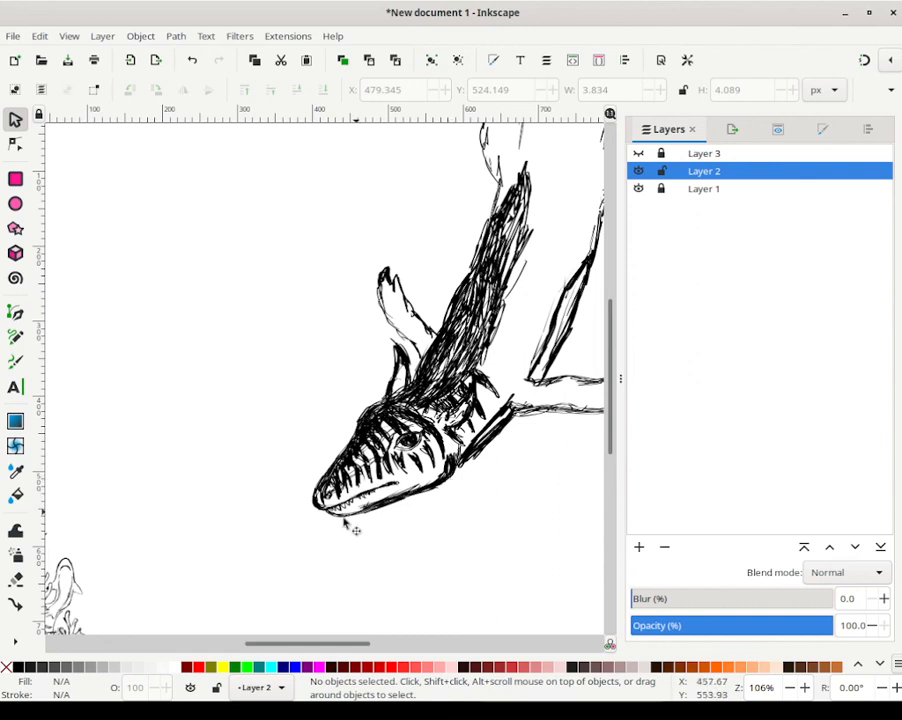
pyautogui.moveTo(550, 398)
pyautogui.mouseDown()
pyautogui.moveTo(400, 490)
pyautogui.moveTo(430, 483)
pyautogui.mouseUp()
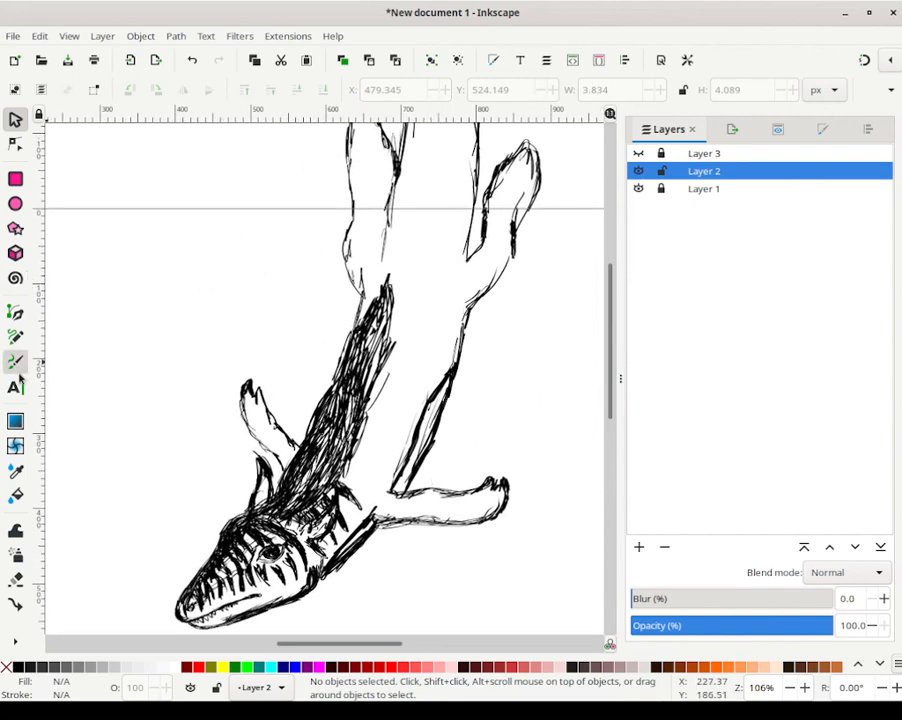
pyautogui.click(18, 370)
pyautogui.moveTo(326, 487); pyautogui.dragTo(361, 508)
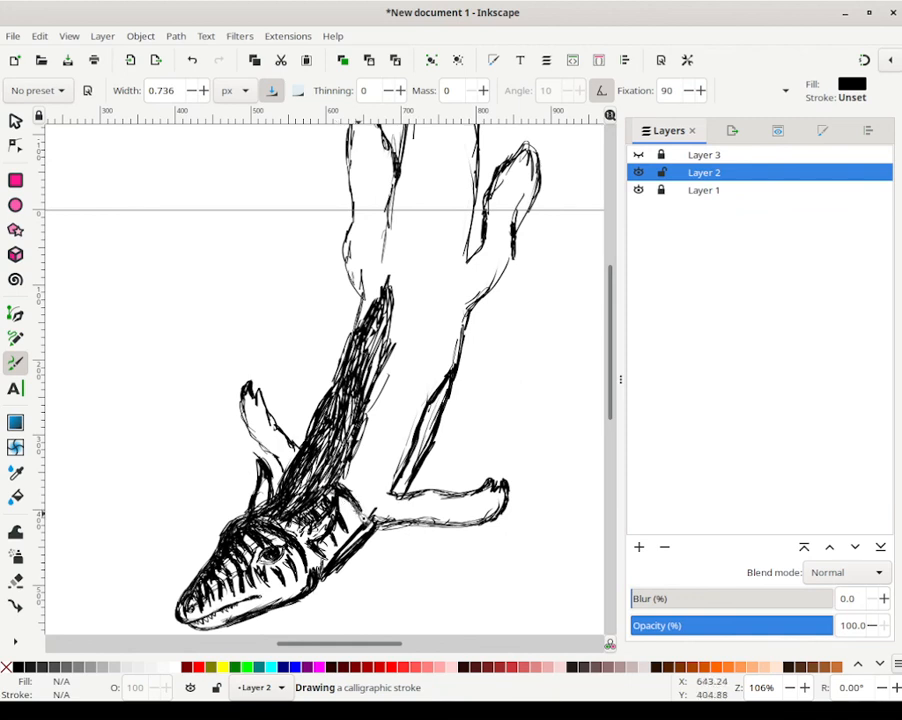
pyautogui.moveTo(361, 508)
pyautogui.mouseDown()
pyautogui.moveTo(328, 490)
pyautogui.moveTo(343, 499)
pyautogui.moveTo(327, 506)
pyautogui.moveTo(324, 498)
pyautogui.moveTo(357, 509)
pyautogui.mouseUp()
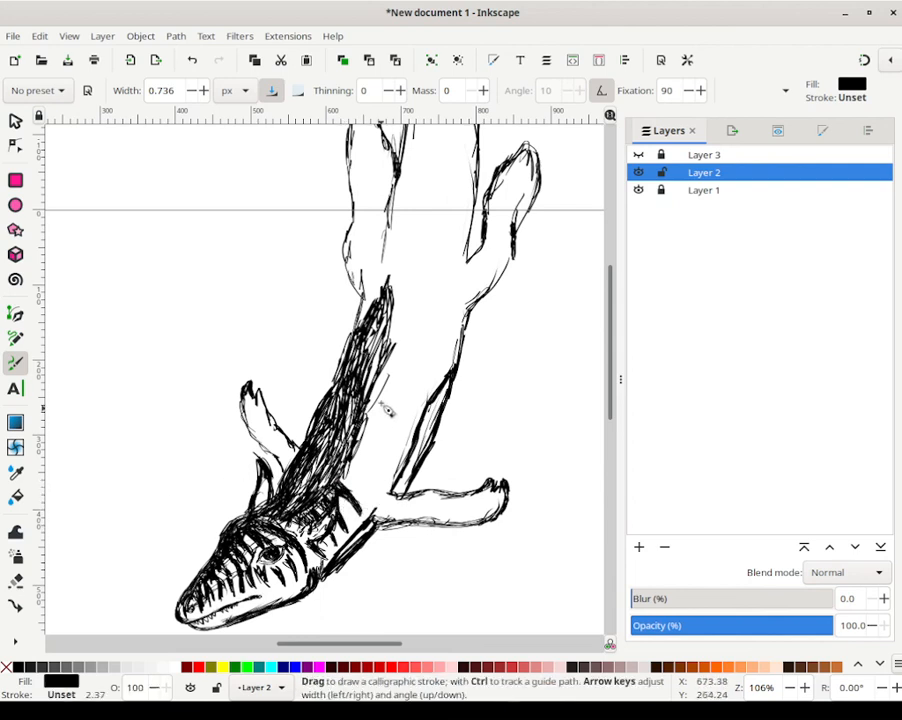
# Step: Select the whole creature, lock its proportions, scale it down to about 265 × 445 px and move it inside the page
pyautogui.click(15, 120)
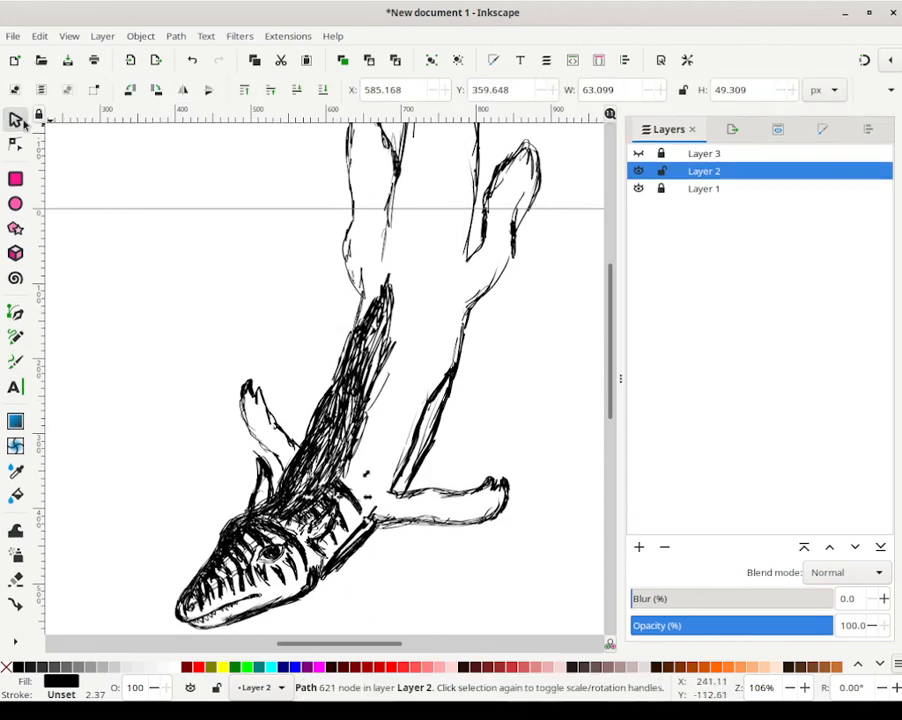
pyautogui.keyDown('ctrl'); pyautogui.scroll(-3, 507, 259); pyautogui.keyUp('ctrl')
pyautogui.keyDown('ctrl'); pyautogui.scroll(-2, 495, 248); pyautogui.keyUp('ctrl')
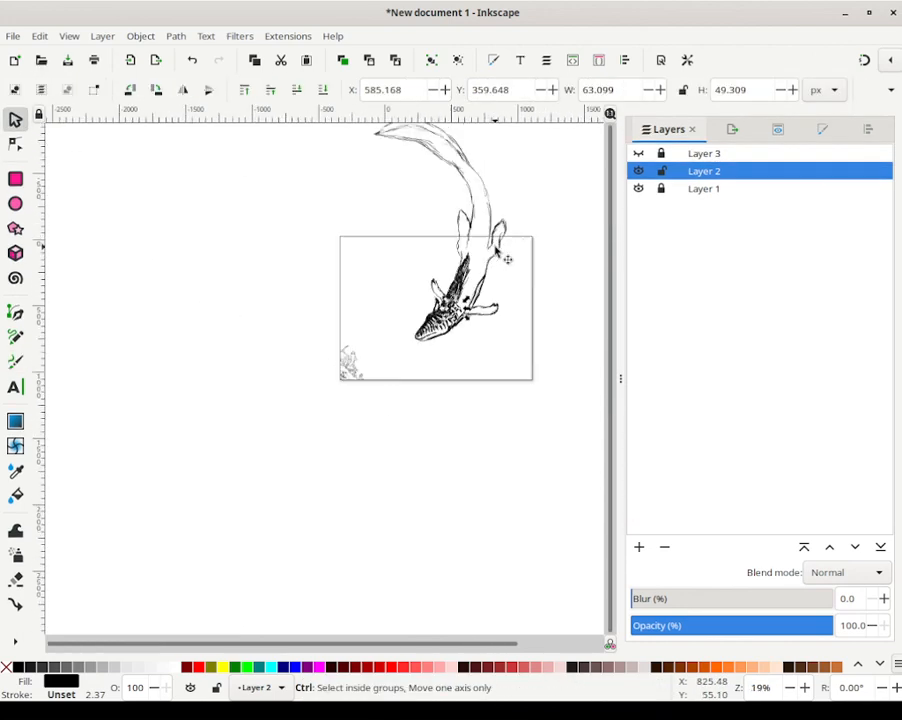
pyautogui.click(540, 194)
pyautogui.moveTo(532, 198); pyautogui.dragTo(392, 355)
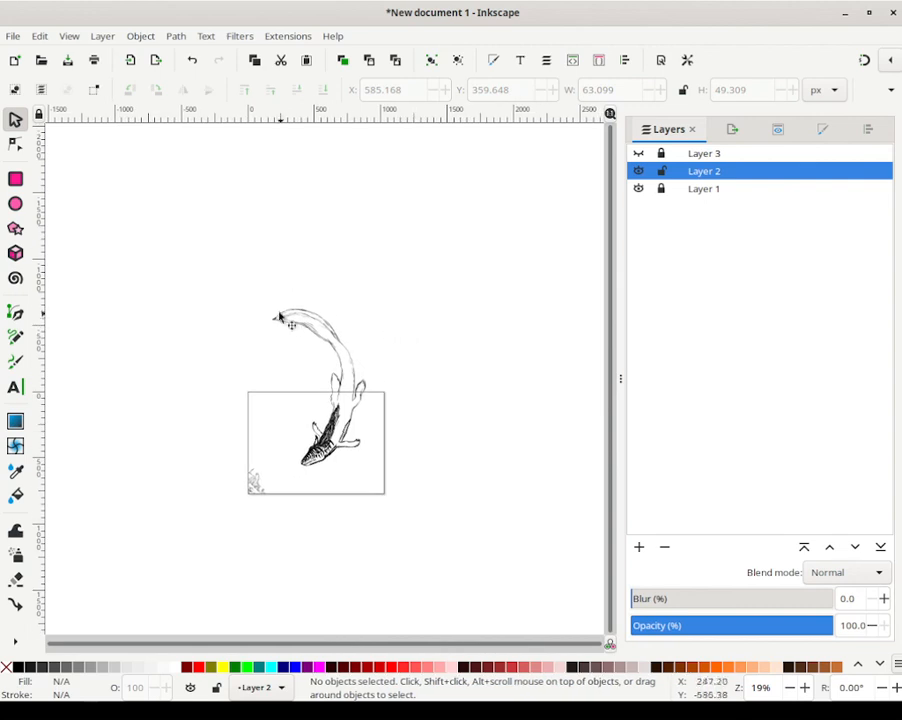
pyautogui.moveTo(252, 288)
pyautogui.mouseDown()
pyautogui.moveTo(404, 470)
pyautogui.moveTo(419, 473)
pyautogui.moveTo(427, 459)
pyautogui.moveTo(424, 483)
pyautogui.mouseUp()
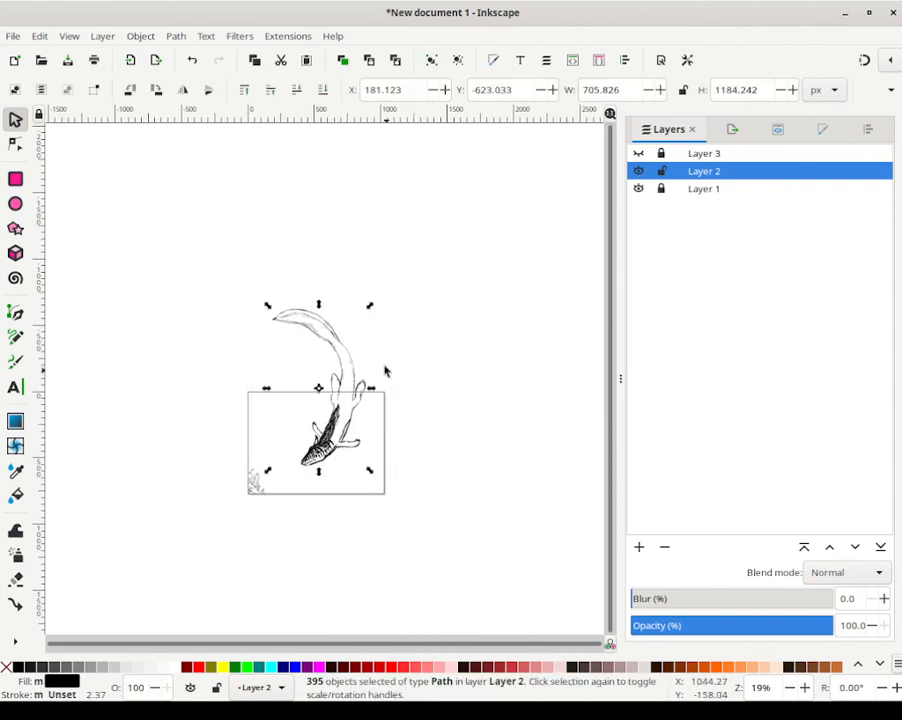
pyautogui.click(682, 89)
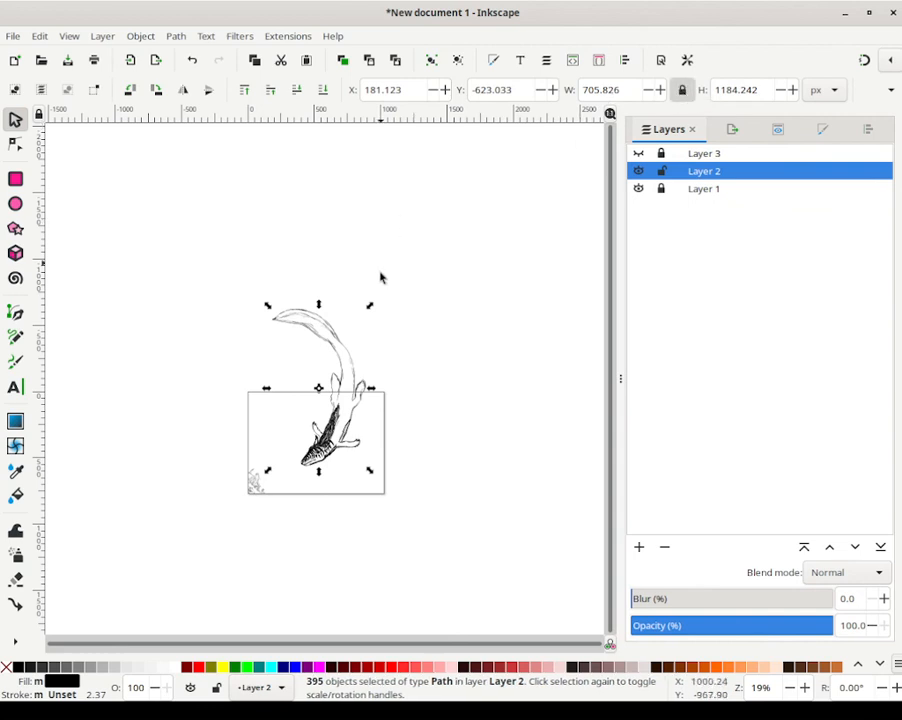
pyautogui.moveTo(368, 308); pyautogui.dragTo(342, 387)
pyautogui.moveTo(329, 451); pyautogui.dragTo(352, 484)
# Step: Rotate the whole creature clockwise until its head is nearly horizontal and move it to the right half of the page
pyautogui.scroll(3, 352, 486)
pyautogui.scroll(-3, 352, 484)
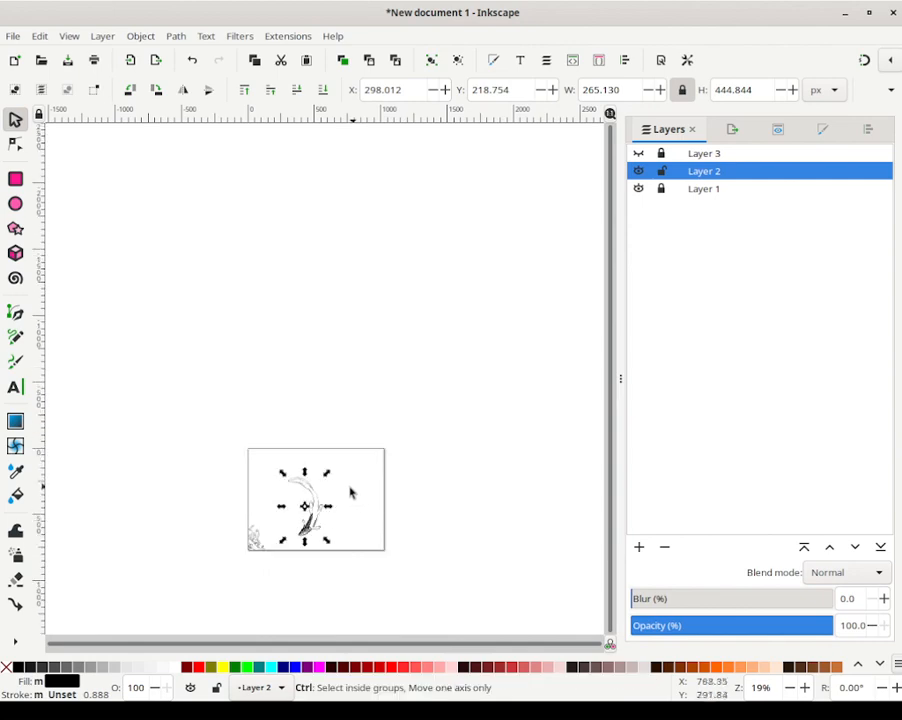
pyautogui.scroll(8, 349, 493)
pyautogui.scroll(-4, 349, 493)
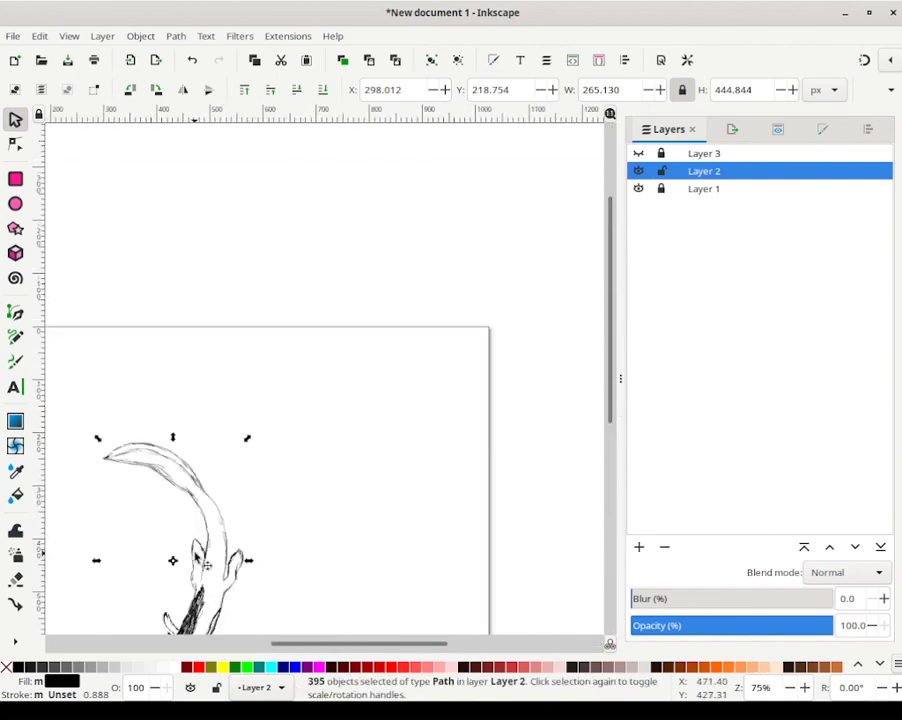
pyautogui.scroll(2, 195, 553)
pyautogui.moveTo(200, 545); pyautogui.dragTo(331, 321)
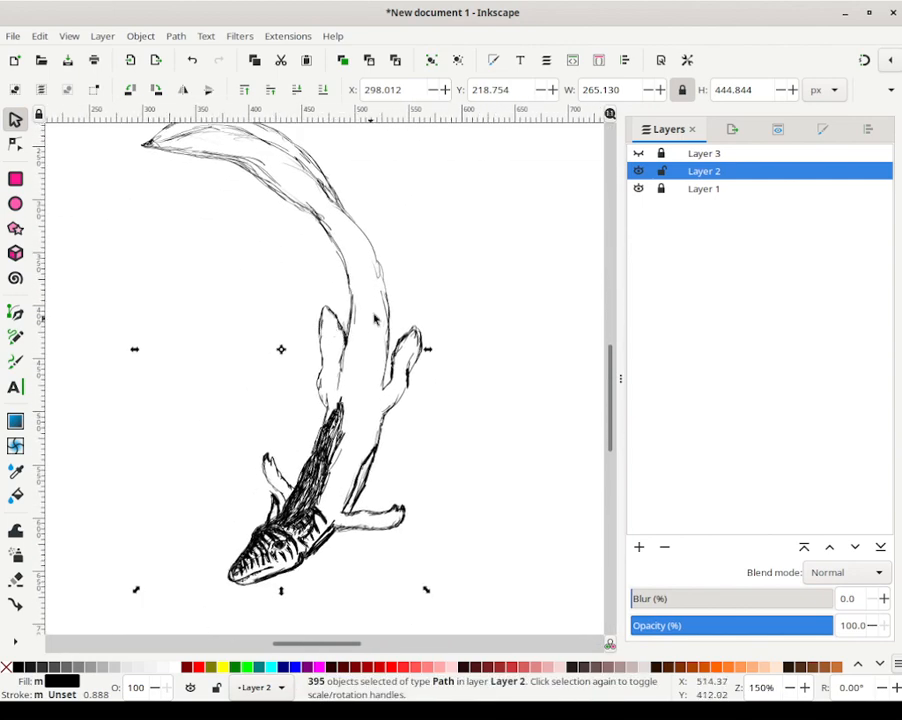
pyautogui.press('Escape')
pyautogui.hotkey('ctrl', 'a')
pyautogui.press('Escape')
pyautogui.hotkey('ctrl', 'a')
pyautogui.click(365, 541)
pyautogui.moveTo(426, 598); pyautogui.dragTo(332, 610)
pyautogui.moveTo(364, 312)
pyautogui.mouseDown()
pyautogui.moveTo(490, 403)
pyautogui.moveTo(512, 372)
pyautogui.moveTo(516, 392)
pyautogui.moveTo(519, 350)
pyautogui.moveTo(519, 358)
pyautogui.moveTo(411, 336)
pyautogui.moveTo(378, 353)
pyautogui.moveTo(447, 306)
pyautogui.moveTo(391, 294)
pyautogui.moveTo(405, 301)
pyautogui.mouseUp()
pyautogui.scroll(-4, 519, 360)
pyautogui.scroll(2, 519, 362)
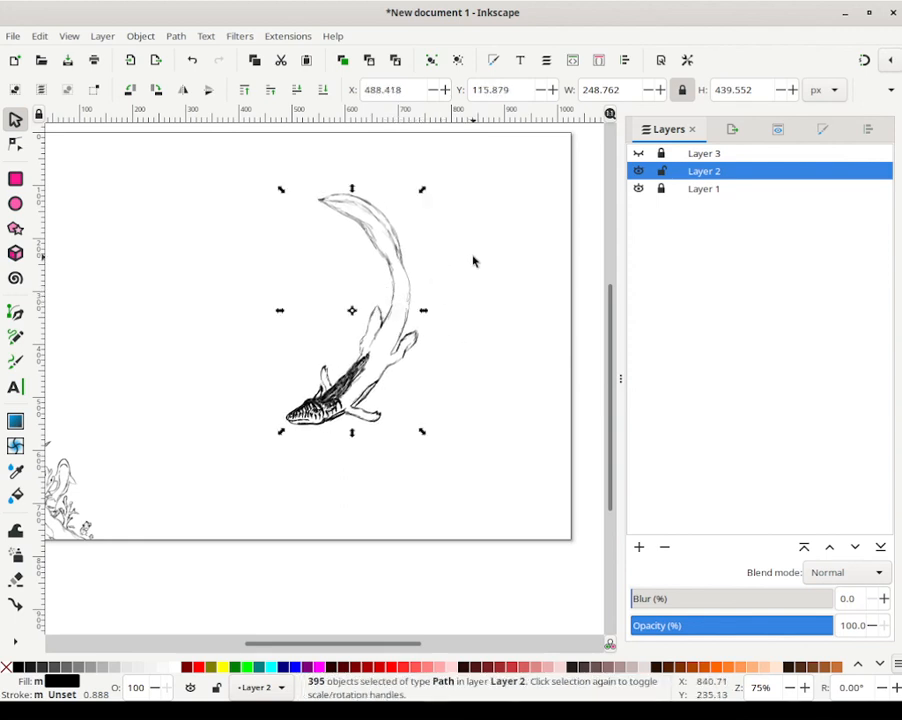
# Step: Enlarge the creature proportionally to about 336 × 594 px and rotate it slightly counterclockwise so the head points down more steeply
pyautogui.moveTo(424, 193)
pyautogui.mouseDown()
pyautogui.moveTo(499, 143)
pyautogui.moveTo(488, 151)
pyautogui.mouseUp()
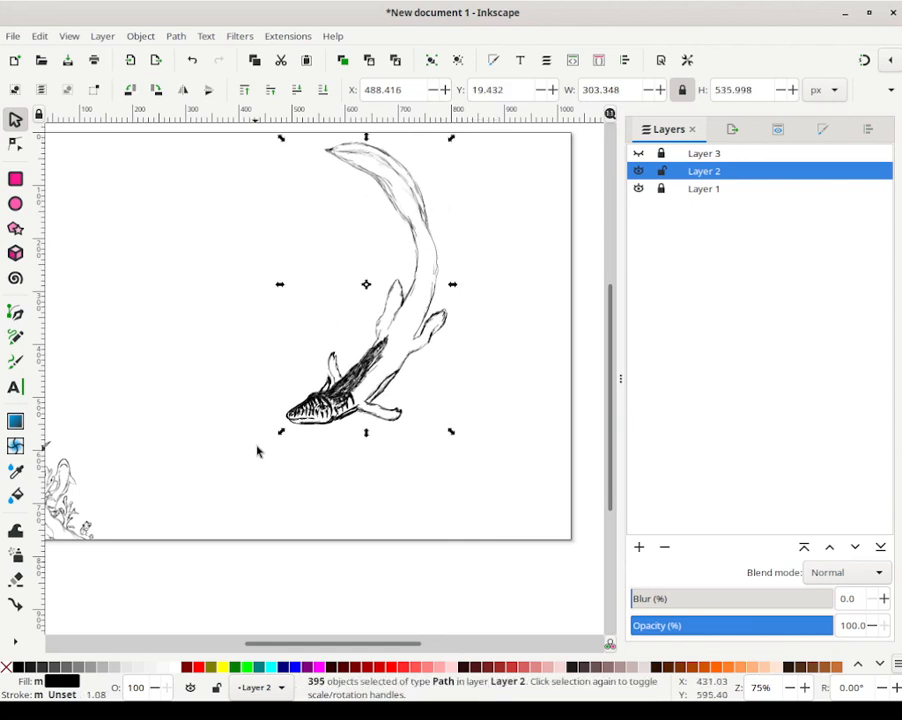
pyautogui.moveTo(278, 436); pyautogui.dragTo(233, 467)
pyautogui.click(430, 233)
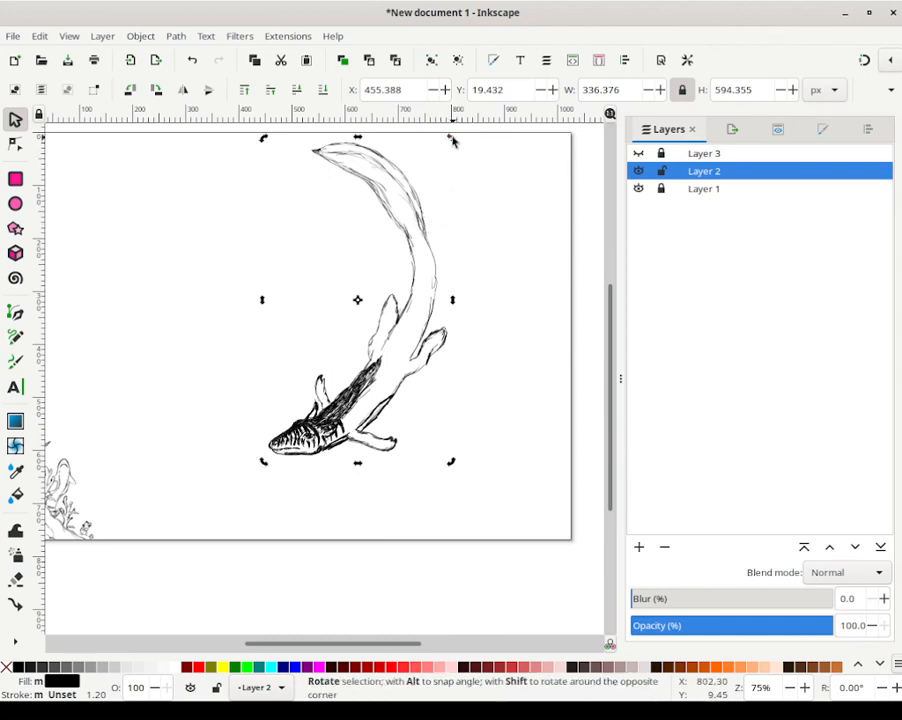
pyautogui.moveTo(467, 153)
pyautogui.mouseDown()
pyautogui.moveTo(484, 163)
pyautogui.moveTo(409, 147)
pyautogui.moveTo(393, 157)
pyautogui.moveTo(408, 162)
pyautogui.mouseUp()
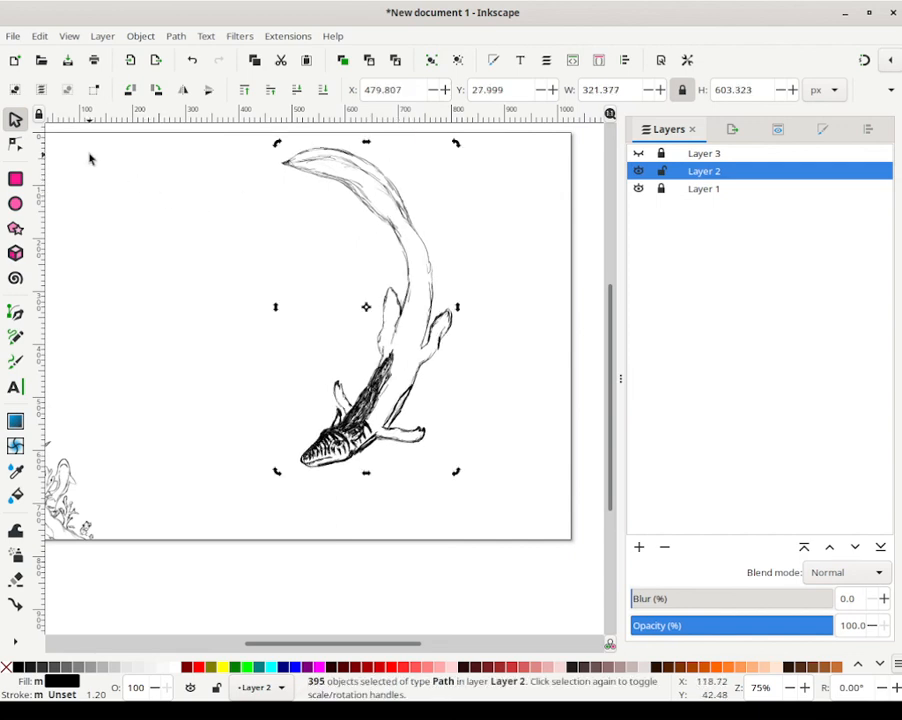
# Step: Lock Layer 2 and add a new layer above it for further calligraphic strokes
pyautogui.click(20, 364)
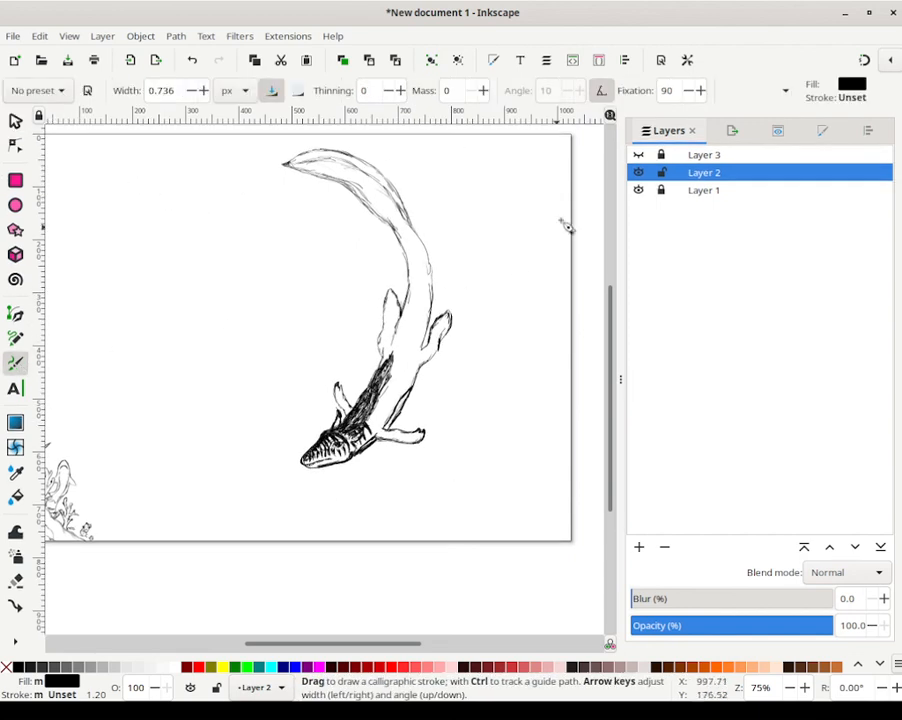
pyautogui.click(660, 176)
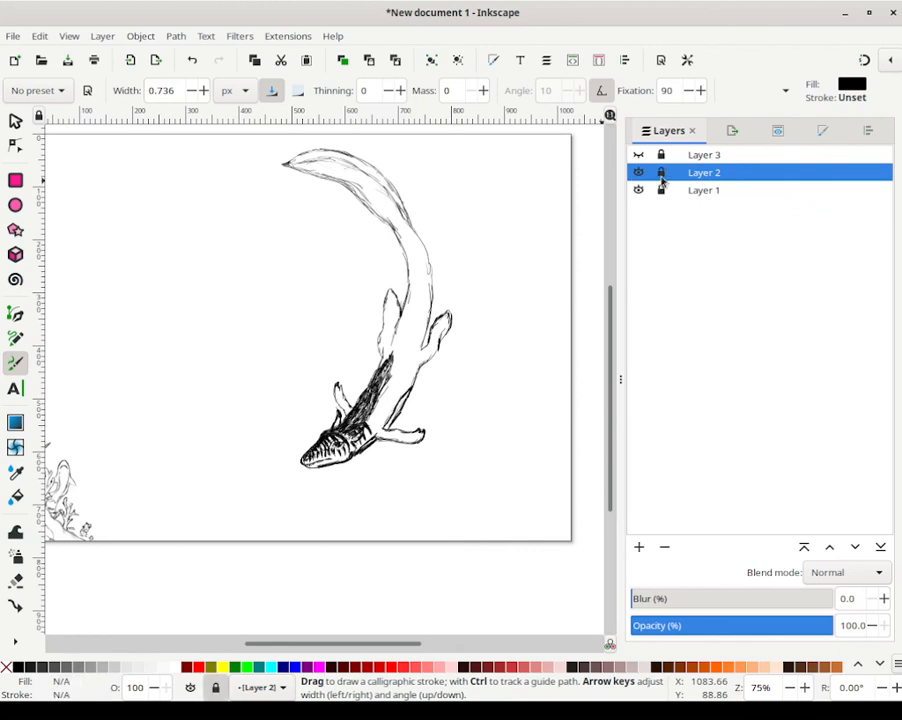
pyautogui.click(639, 547)
pyautogui.click(511, 389)
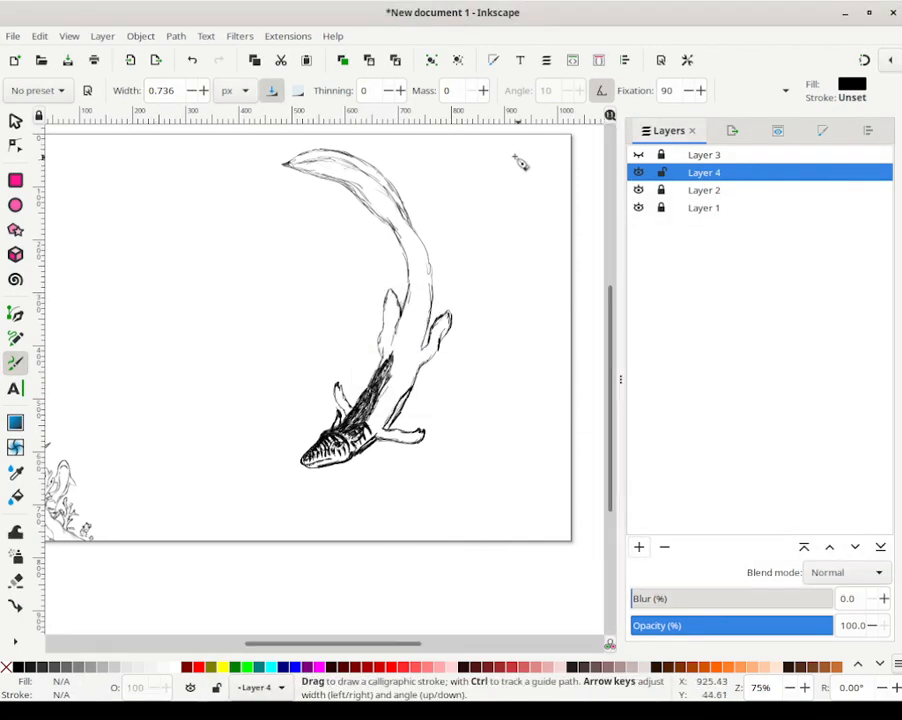
pyautogui.moveTo(382, 138); pyautogui.dragTo(403, 172)
pyautogui.hotkey('ctrl', 'z')
pyautogui.moveTo(367, 137); pyautogui.dragTo(418, 189)
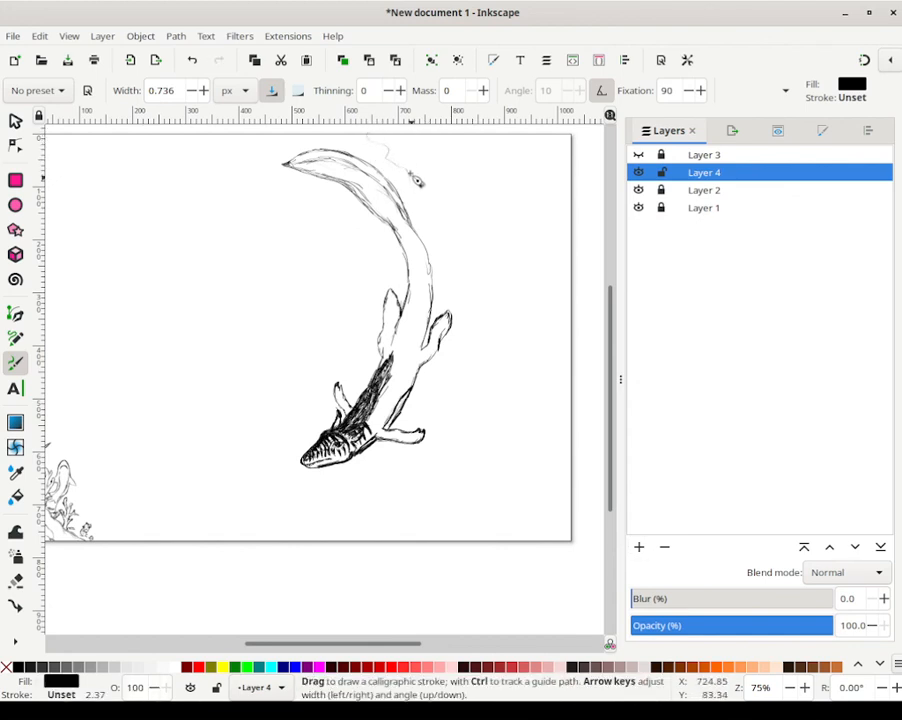
pyautogui.hotkey('ctrl', 'z')
pyautogui.moveTo(381, 140)
pyautogui.mouseDown()
pyautogui.moveTo(426, 206)
pyautogui.moveTo(420, 200)
pyautogui.mouseUp()
pyautogui.hotkey('ctrl', 'z')
# Step: Draw thin wavy calligraphic lines in the water above the outer edge of the creature's tail
pyautogui.moveTo(384, 141); pyautogui.dragTo(418, 198)
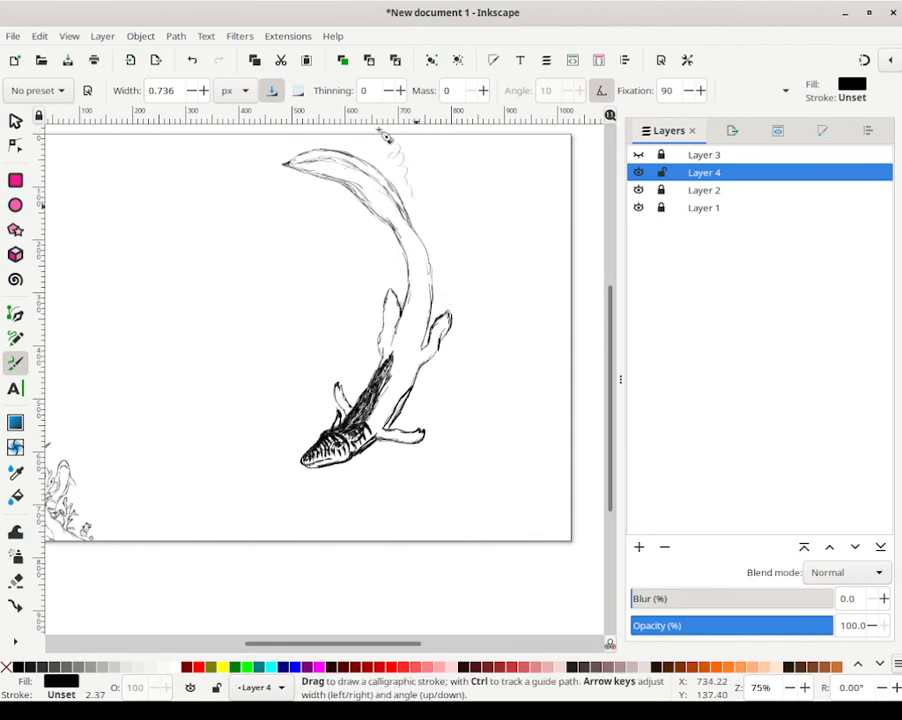
pyautogui.moveTo(373, 147)
pyautogui.mouseDown()
pyautogui.moveTo(422, 219)
pyautogui.moveTo(405, 155)
pyautogui.moveTo(414, 172)
pyautogui.moveTo(418, 184)
pyautogui.moveTo(391, 146)
pyautogui.moveTo(418, 180)
pyautogui.moveTo(422, 228)
pyautogui.mouseUp()
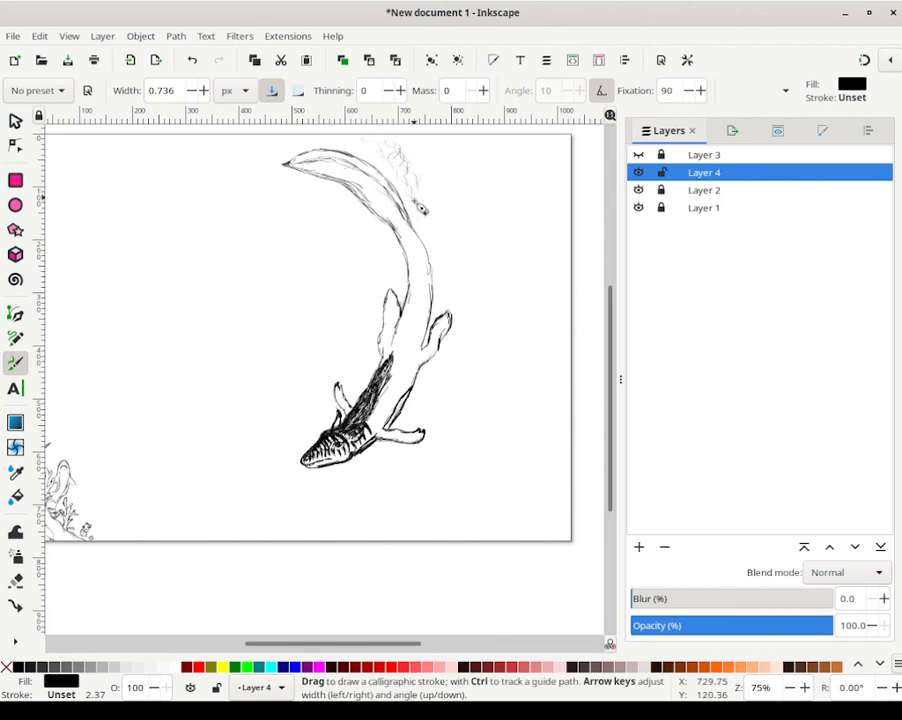
pyautogui.moveTo(354, 140); pyautogui.dragTo(376, 159)
pyautogui.moveTo(300, 141); pyautogui.dragTo(350, 160)
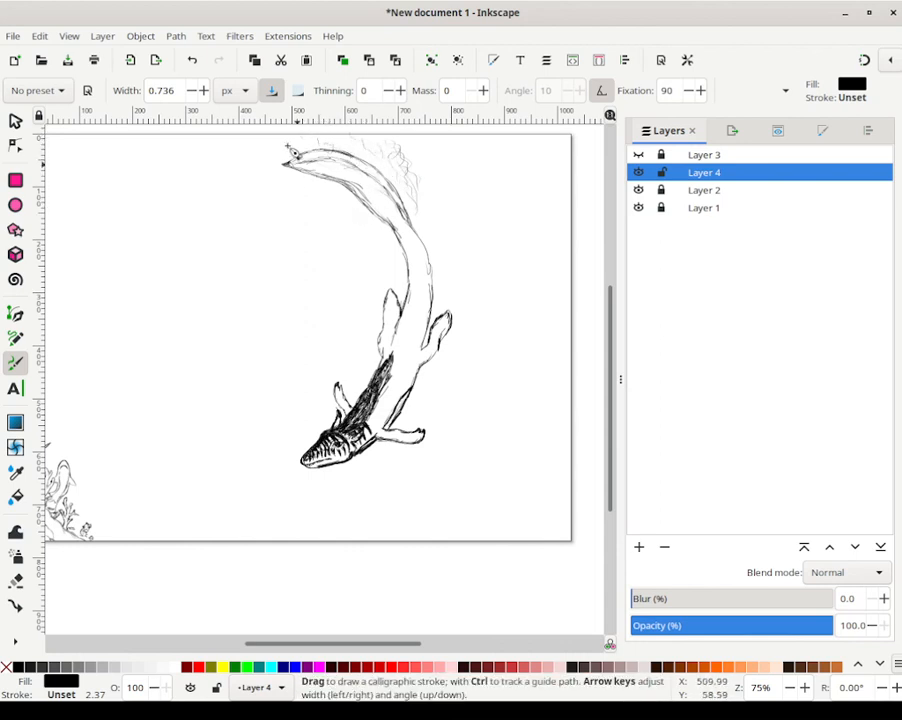
# Step: Continue the thin wavy lines around the tail tip, along its inner edge and down the outer side toward the body
pyautogui.moveTo(302, 154)
pyautogui.mouseDown()
pyautogui.moveTo(322, 193)
pyautogui.moveTo(319, 183)
pyautogui.moveTo(379, 212)
pyautogui.mouseUp()
pyautogui.moveTo(376, 156)
pyautogui.mouseDown()
pyautogui.moveTo(412, 210)
pyautogui.moveTo(410, 190)
pyautogui.moveTo(427, 238)
pyautogui.moveTo(420, 203)
pyautogui.moveTo(434, 258)
pyautogui.moveTo(417, 231)
pyautogui.moveTo(418, 210)
pyautogui.moveTo(441, 262)
pyautogui.mouseUp()
pyautogui.moveTo(363, 205); pyautogui.dragTo(395, 241)
pyautogui.moveTo(314, 167); pyautogui.dragTo(374, 214)
pyautogui.moveTo(274, 142)
pyautogui.mouseDown()
pyautogui.moveTo(334, 186)
pyautogui.moveTo(389, 237)
pyautogui.moveTo(367, 176)
pyautogui.moveTo(438, 302)
pyautogui.mouseUp()
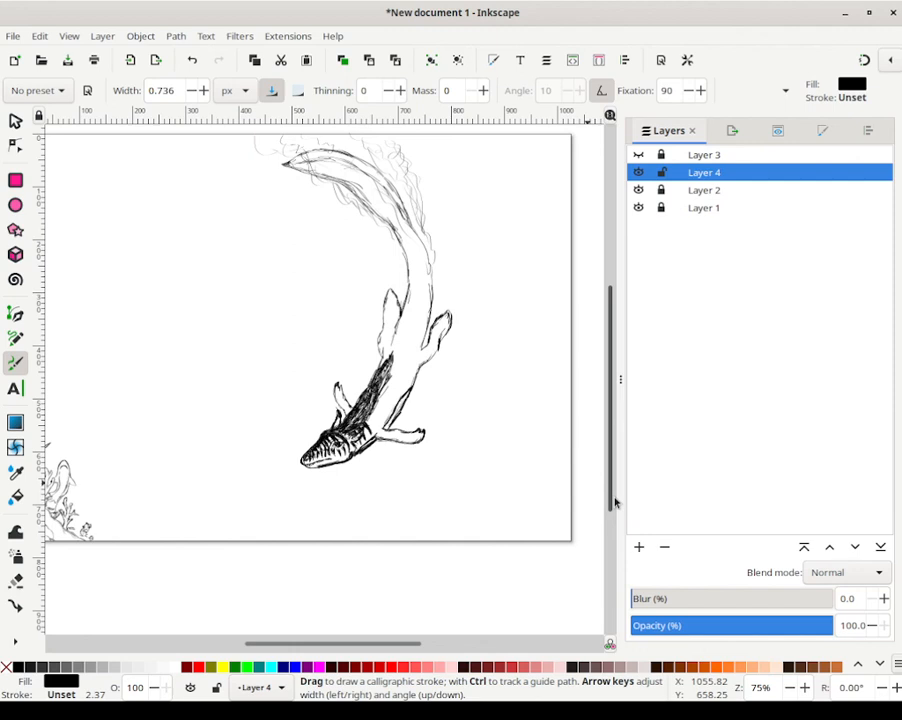
pyautogui.rightClick(760, 687)
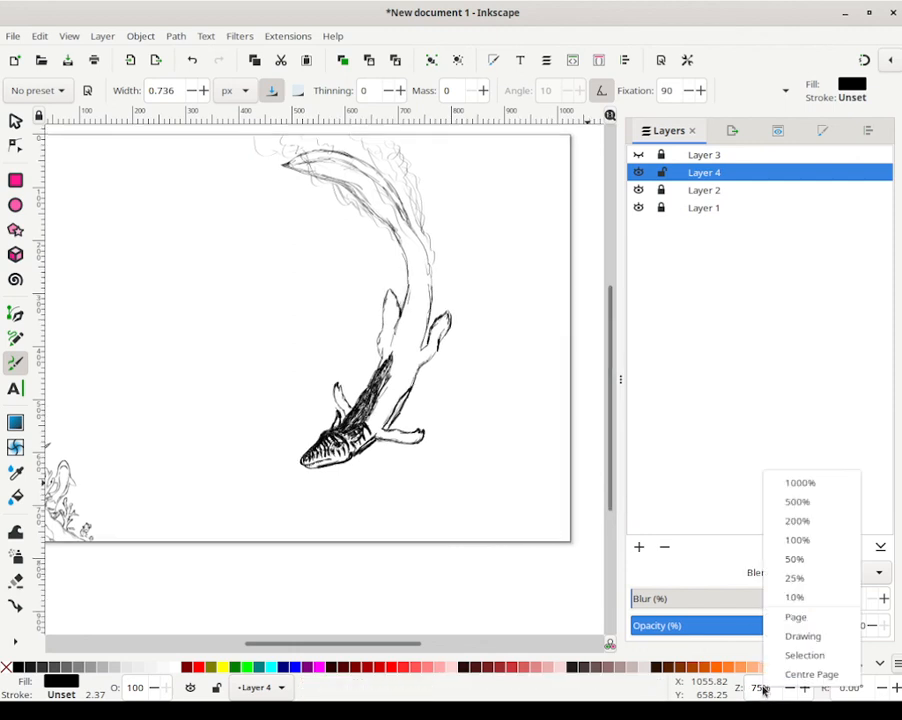
pyautogui.click(800, 616)
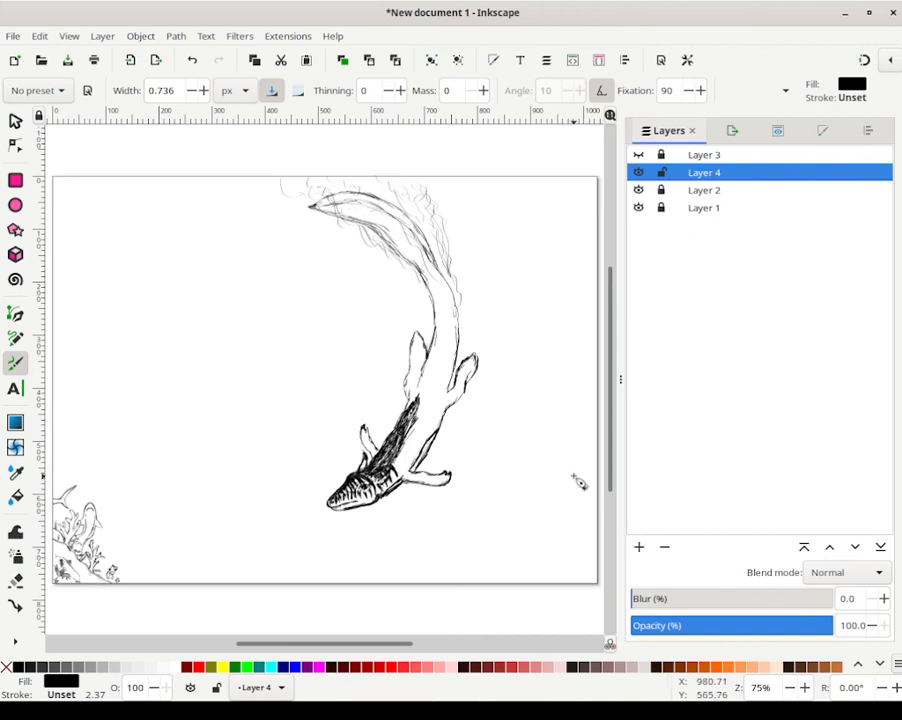